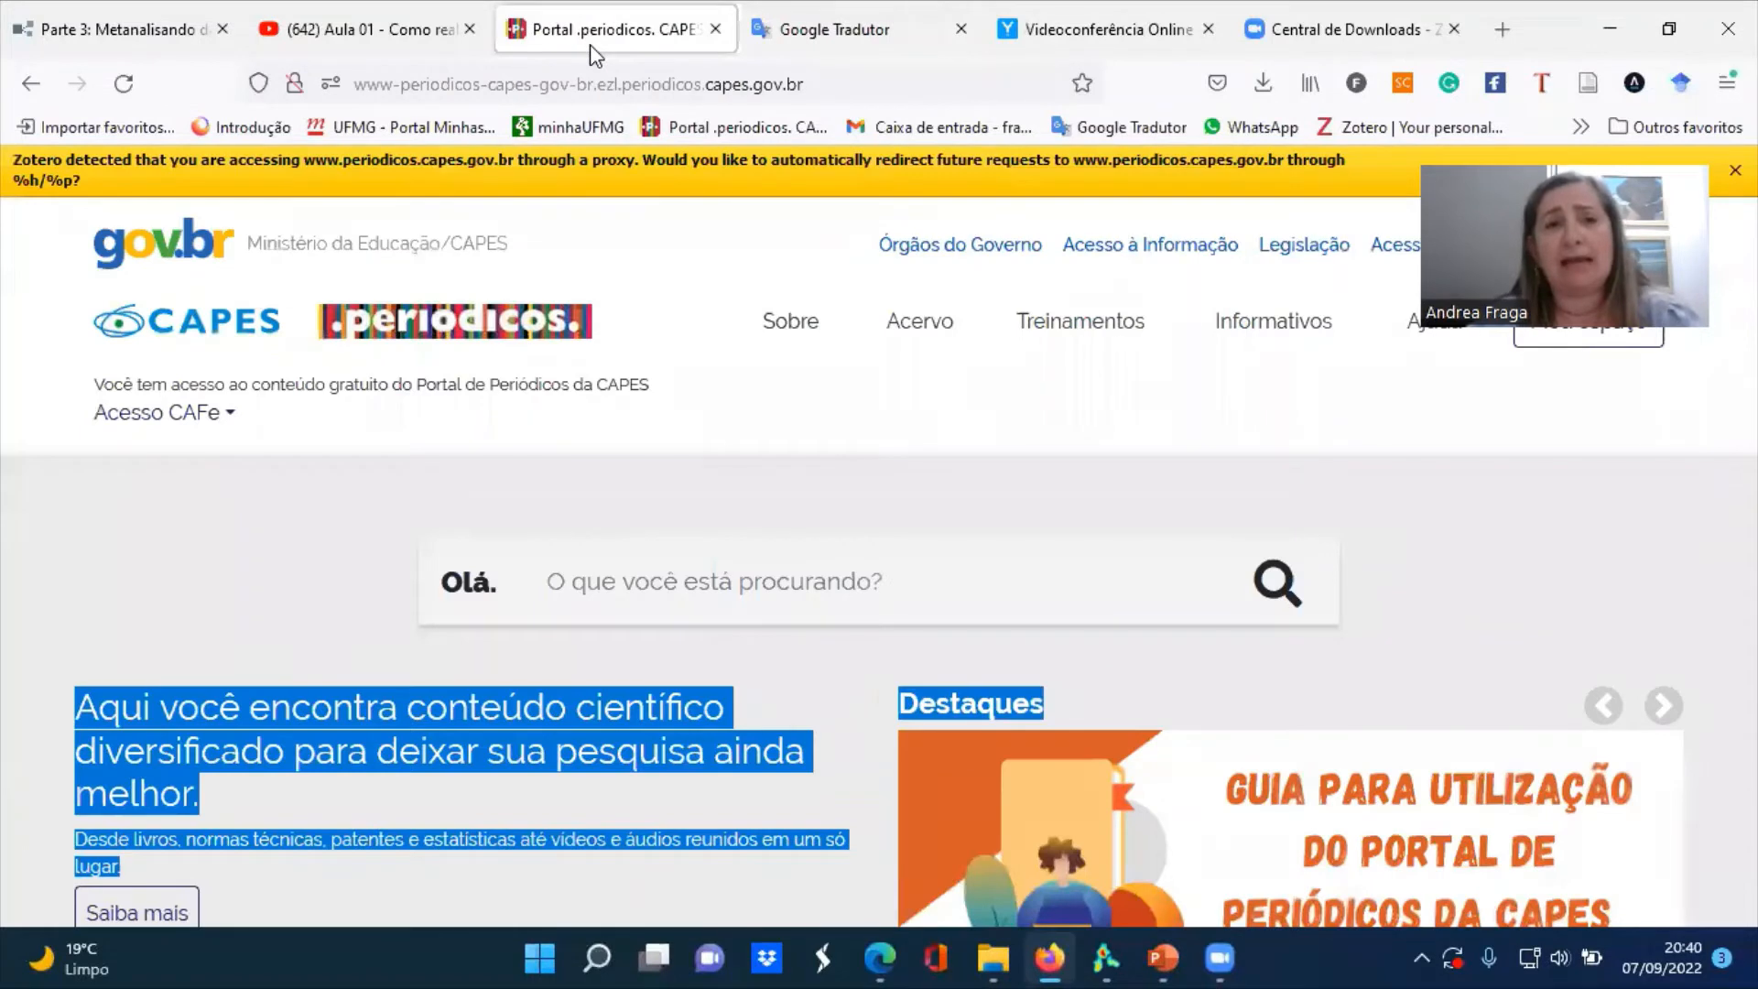
Open the list of databases in the CAPES periodicals portal's collection
{"action": "left_click", "coordinate": [932, 509]}
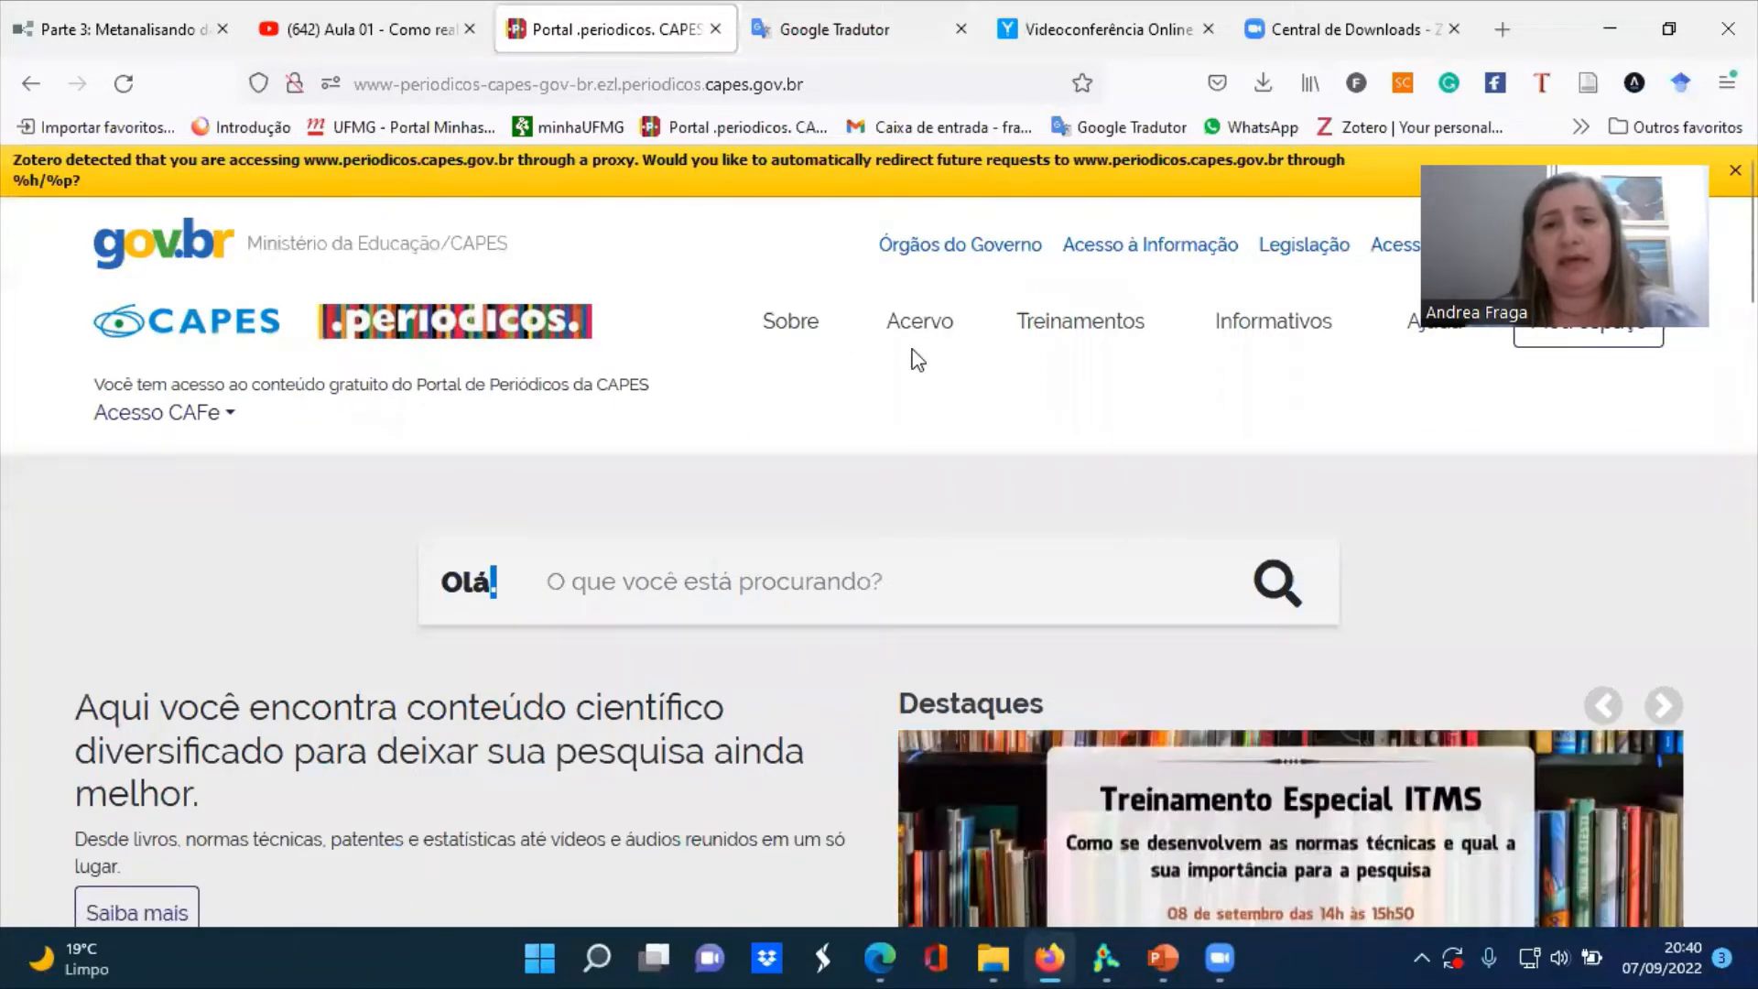
{"action": "mouse_move", "coordinate": [917, 355]}
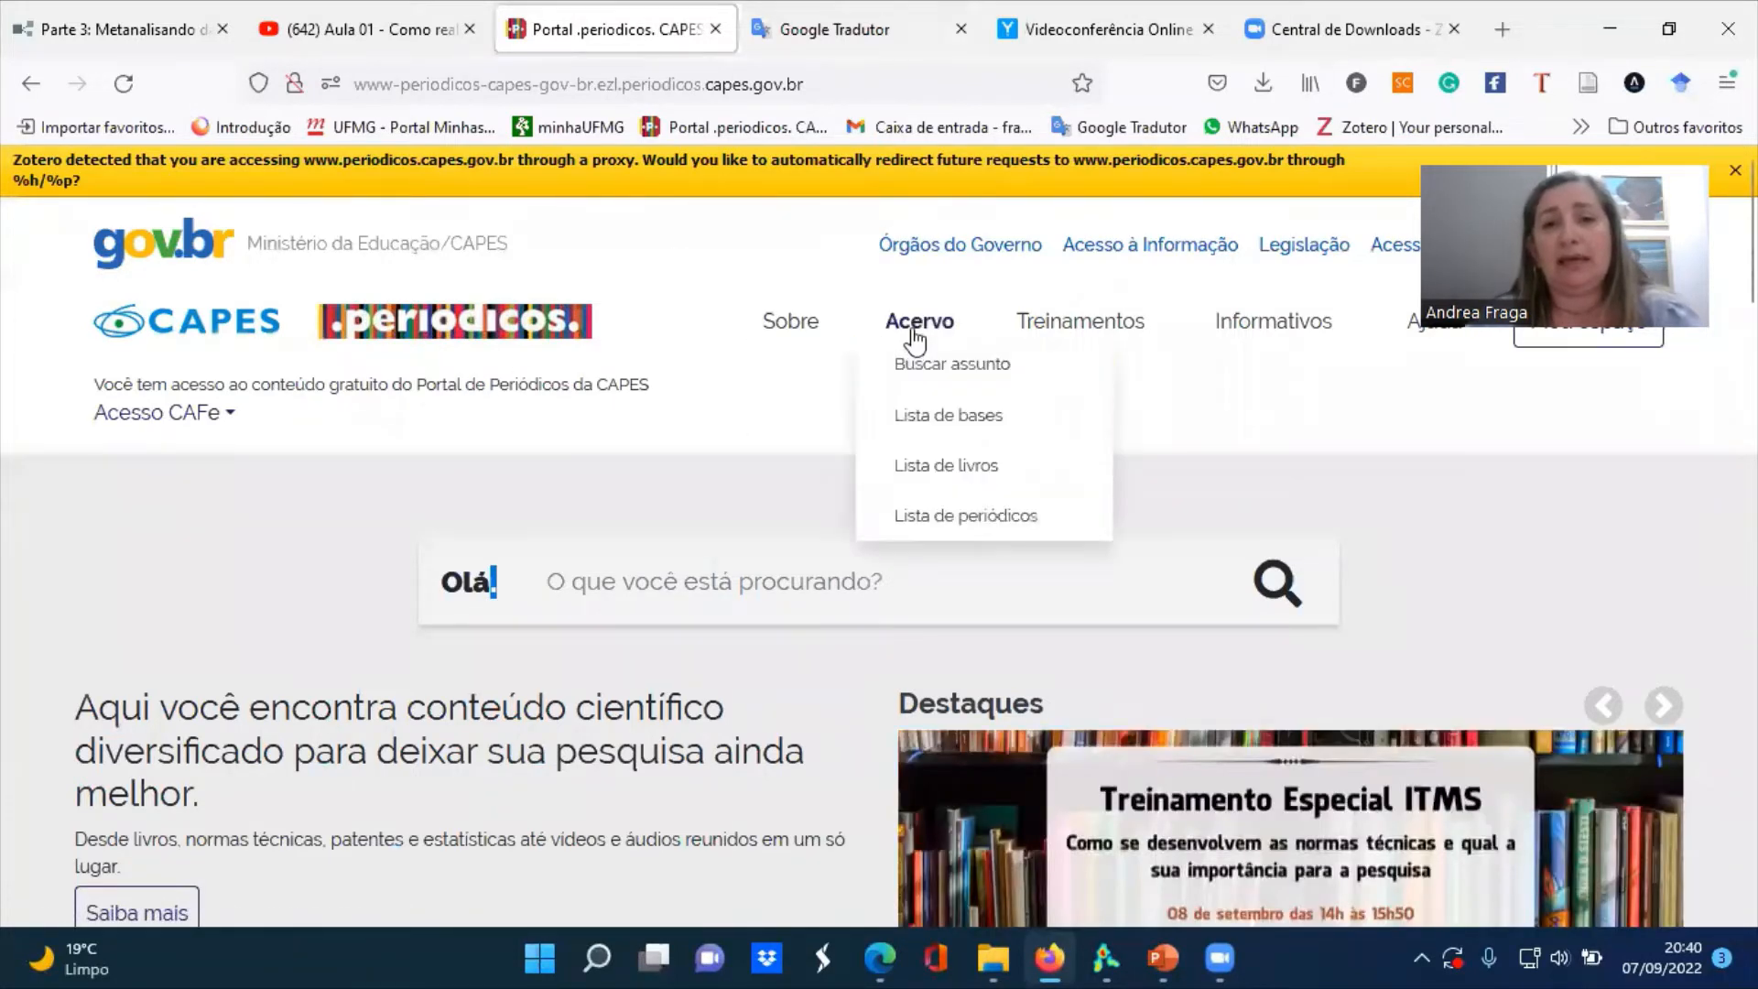
{"action": "left_click", "coordinate": [943, 422]}
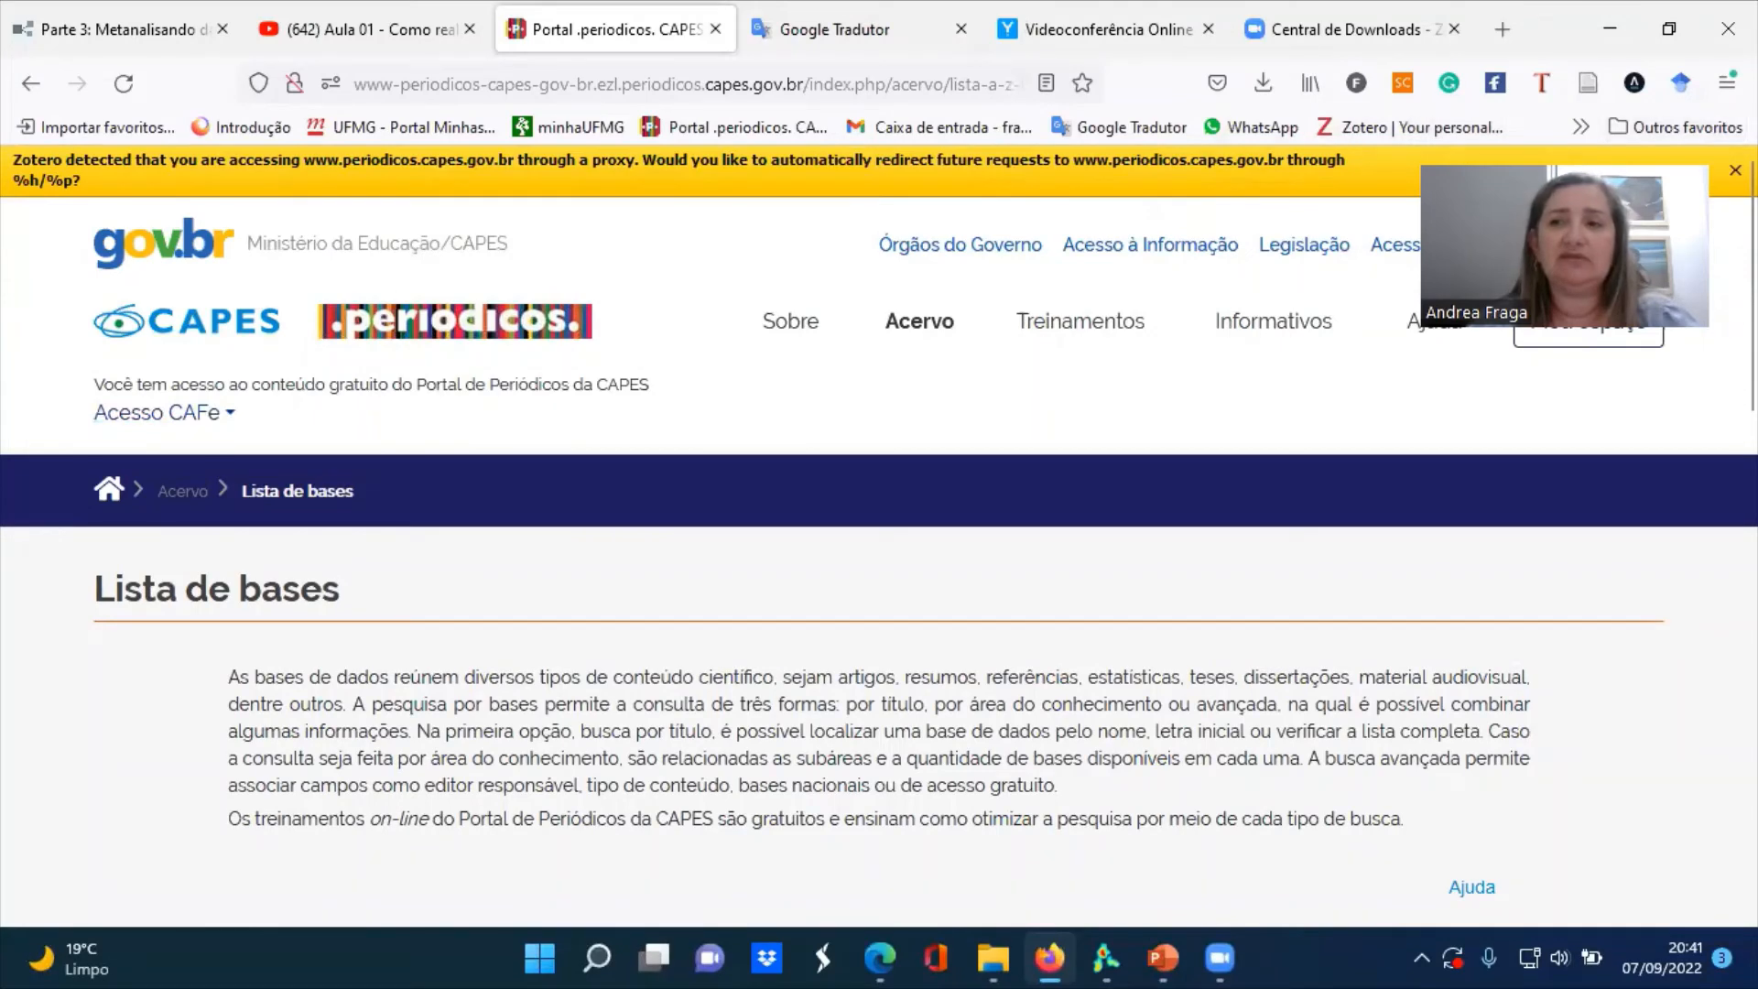
Dismiss the Zotero proxy notice and open the portal's CAFe federated access page
{"action": "left_click", "coordinate": [1735, 171]}
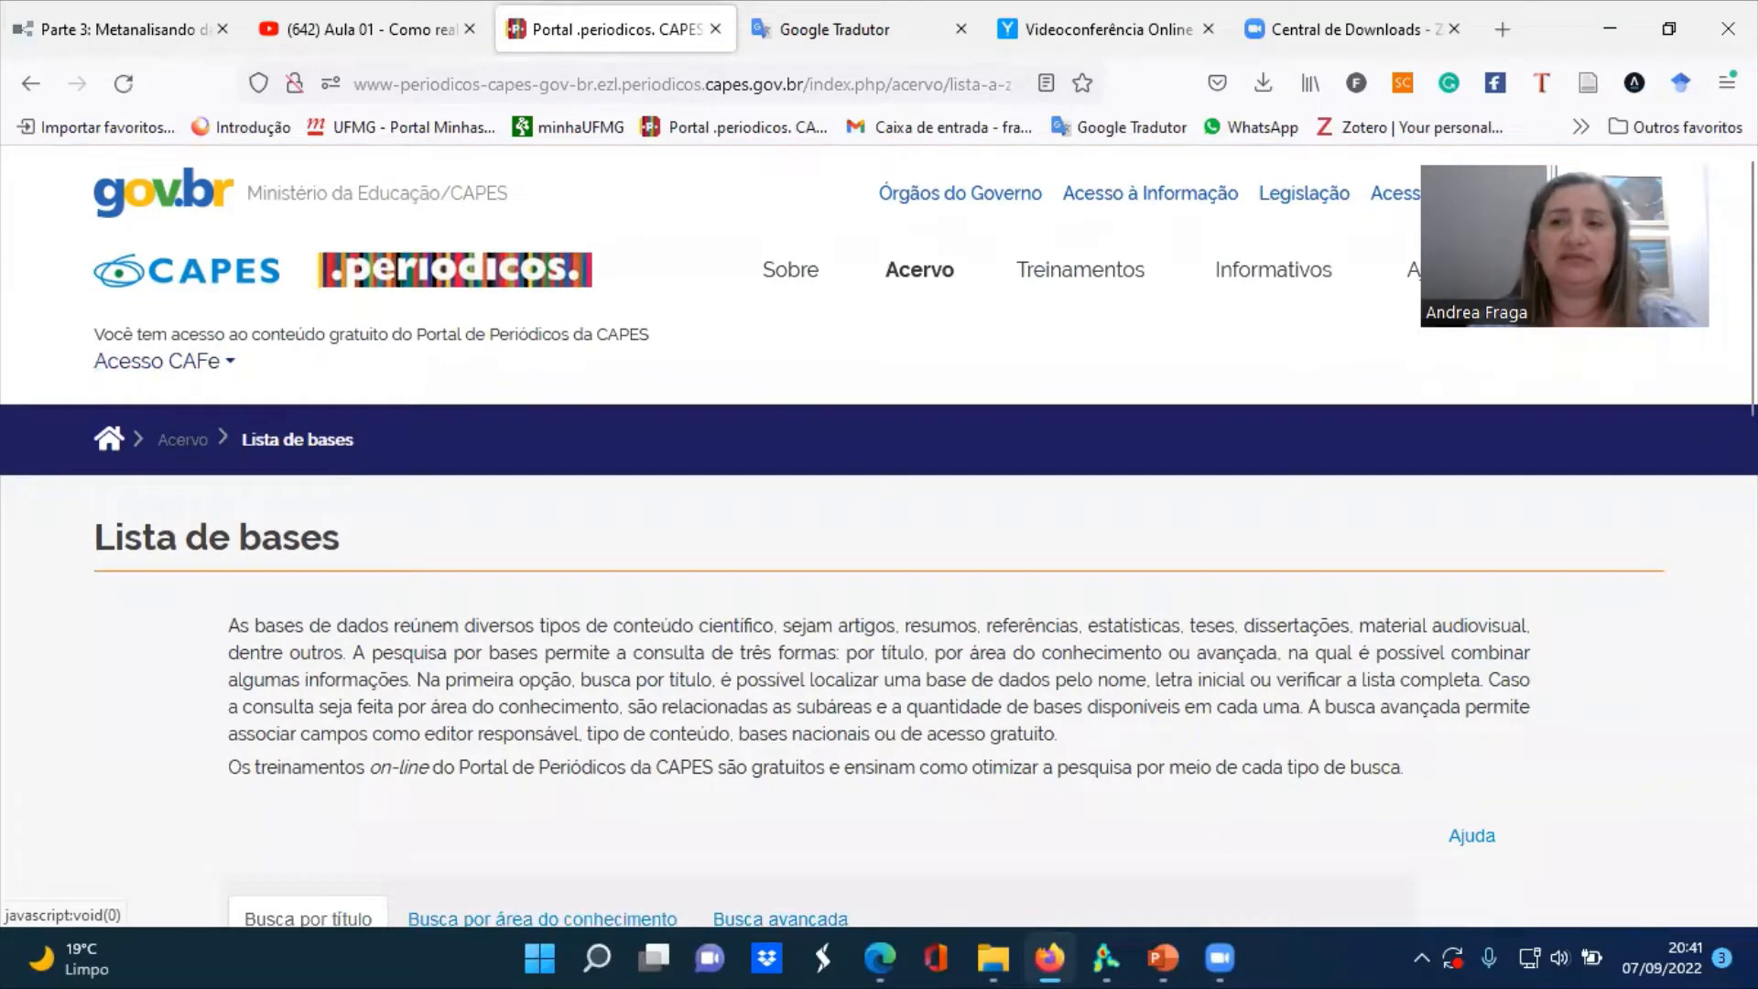
{"action": "left_click", "coordinate": [209, 370]}
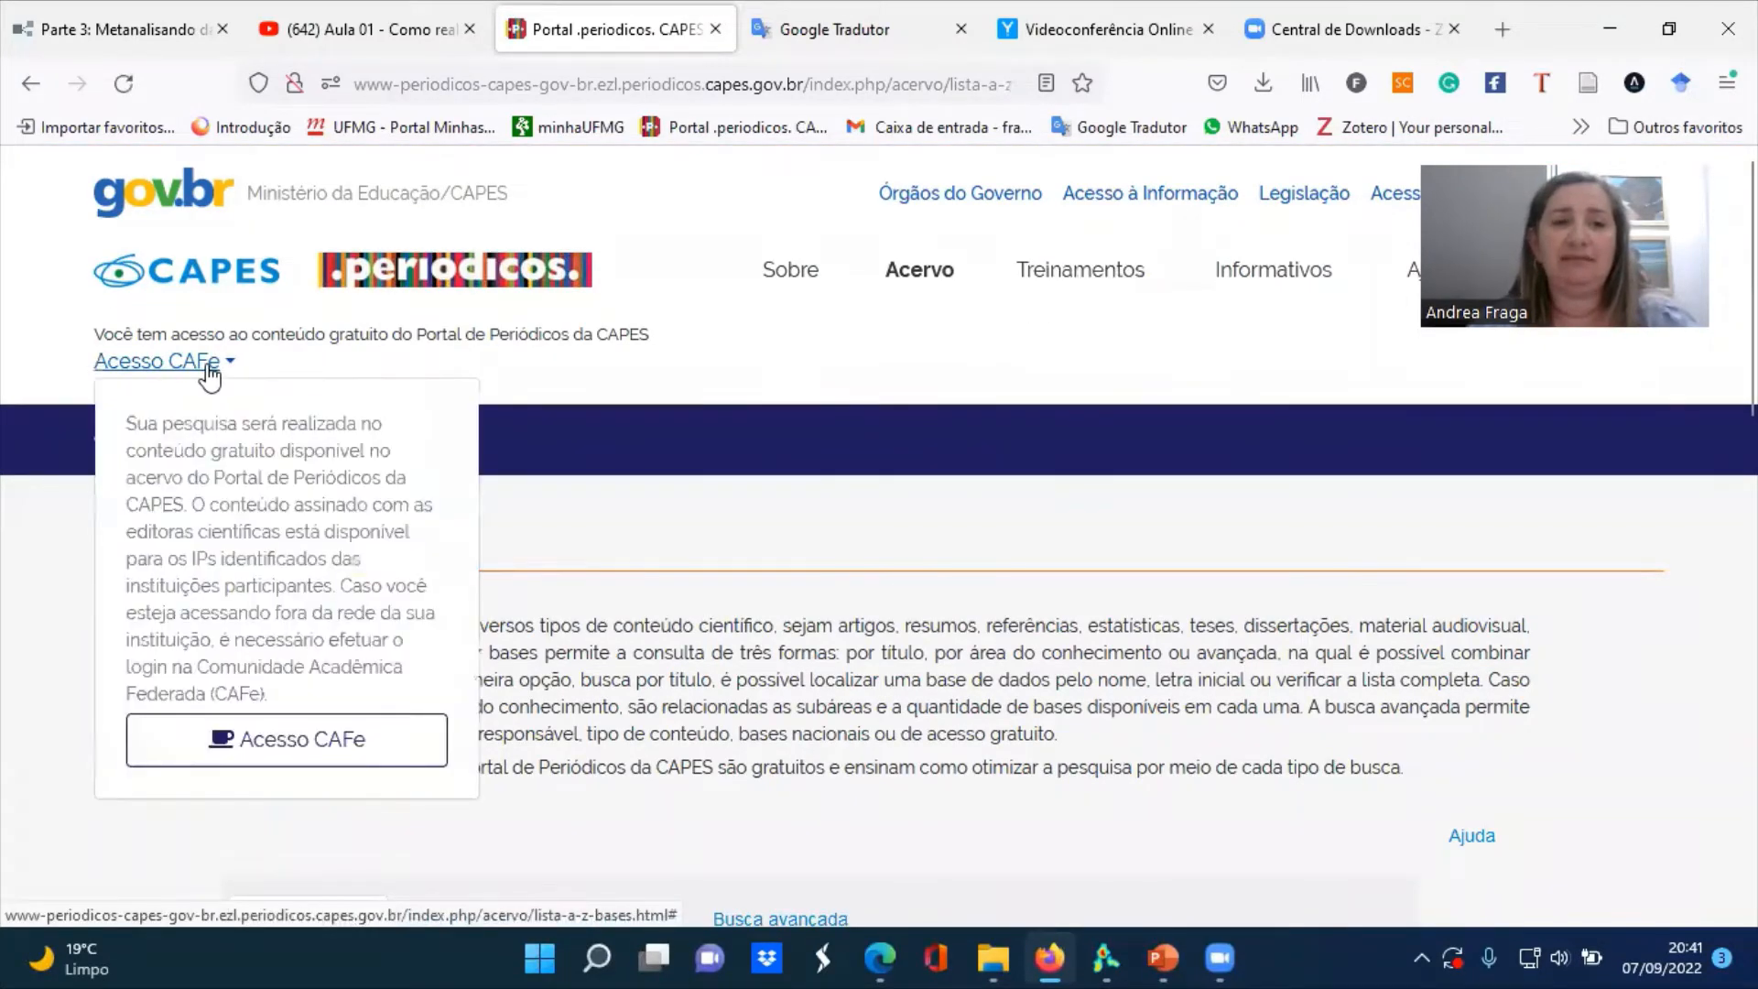
{"action": "left_click", "coordinate": [274, 745]}
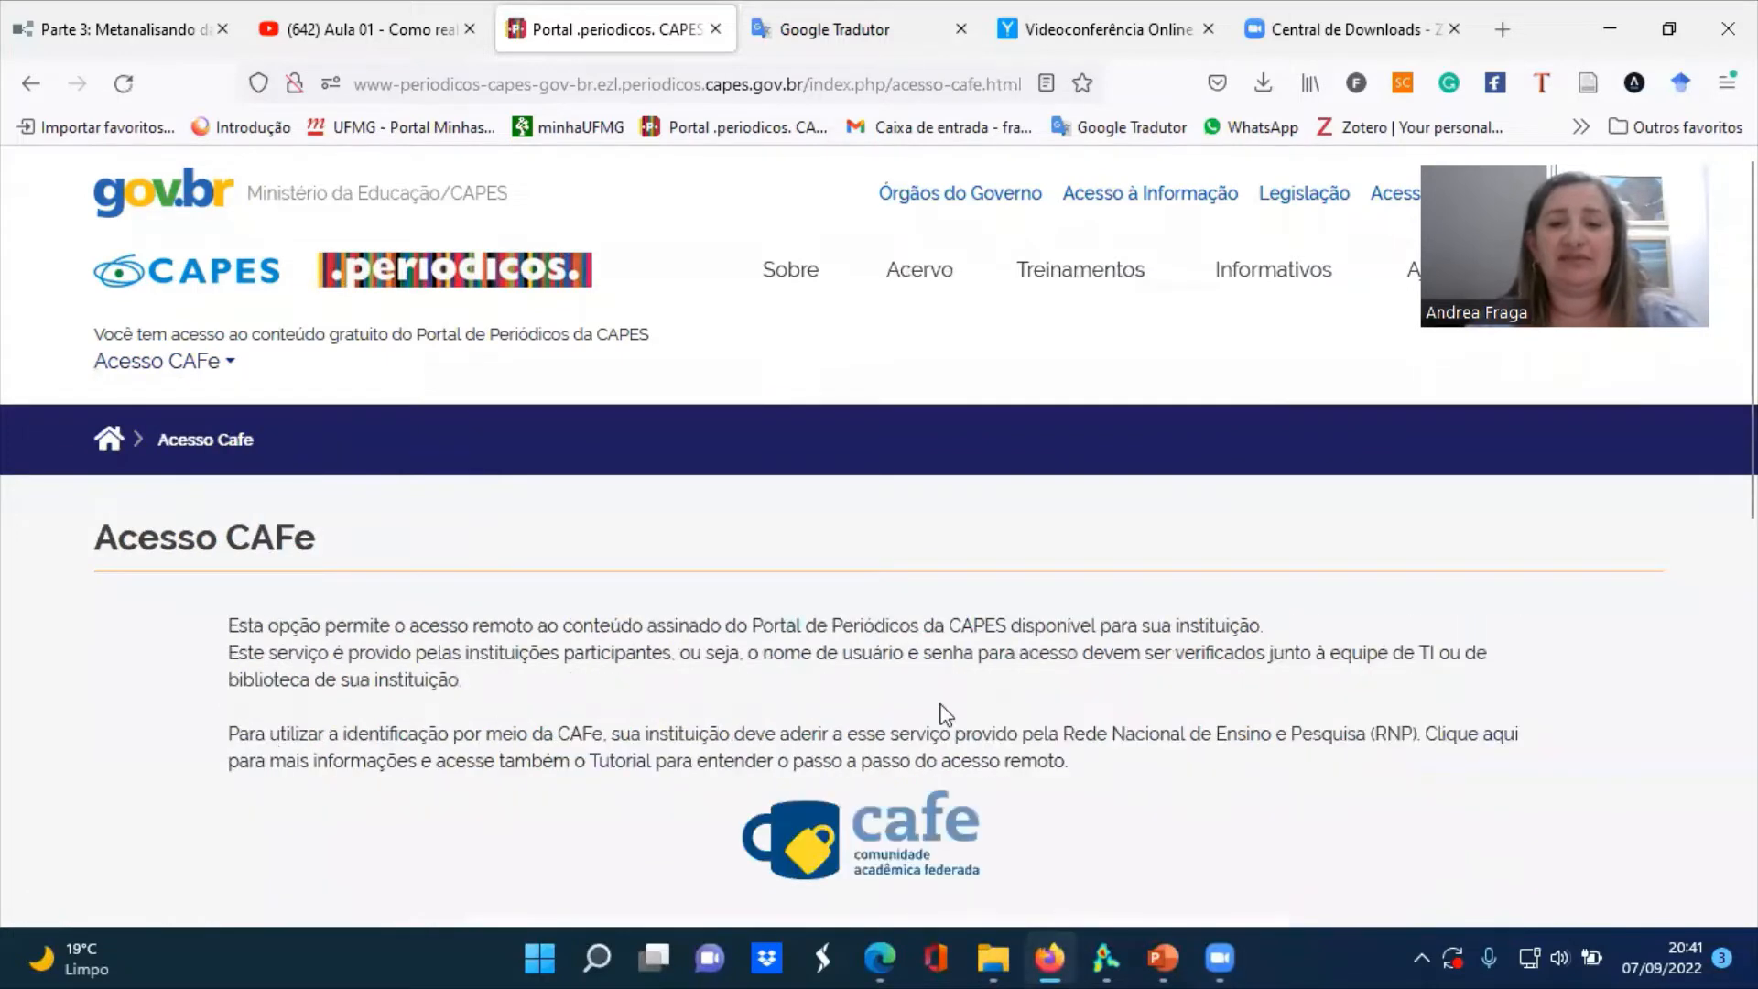
Choose UFMG - Universidade Federal de Minas Gerais as the institution and log in with the prefilled credentials
{"action": "scroll", "coordinate": [1574, 593], "scroll_direction": "down", "scroll_amount": 4}
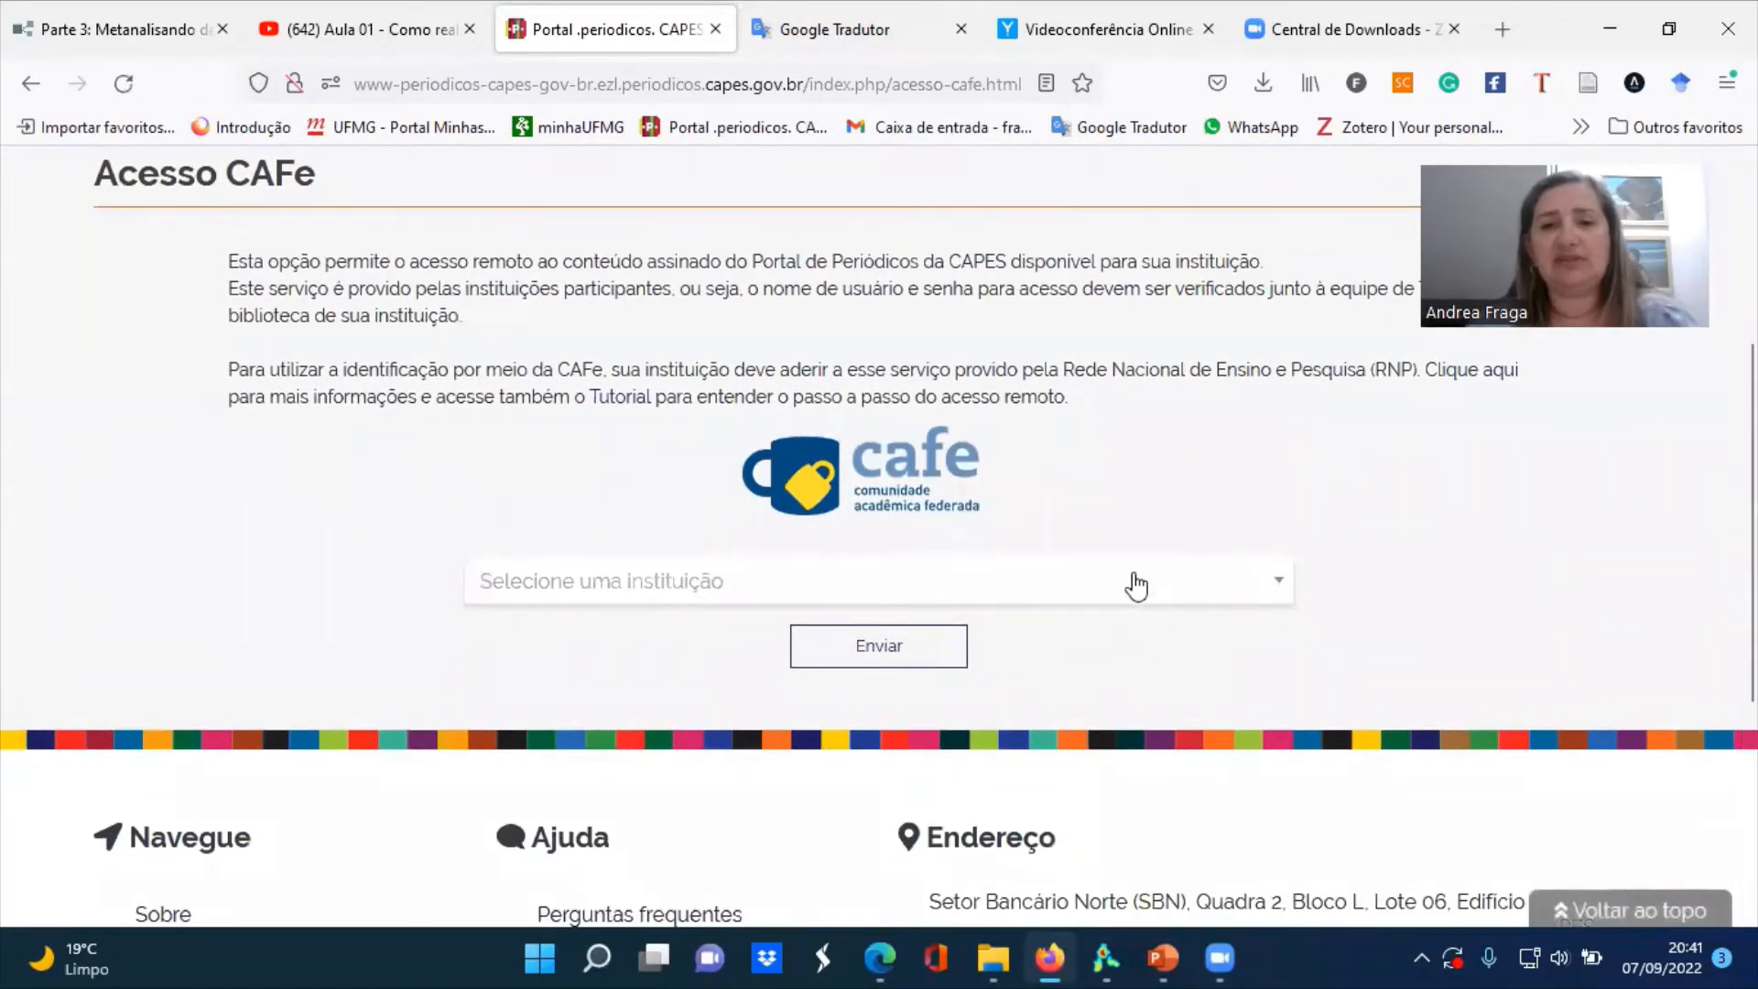
{"action": "left_click", "coordinate": [1136, 584]}
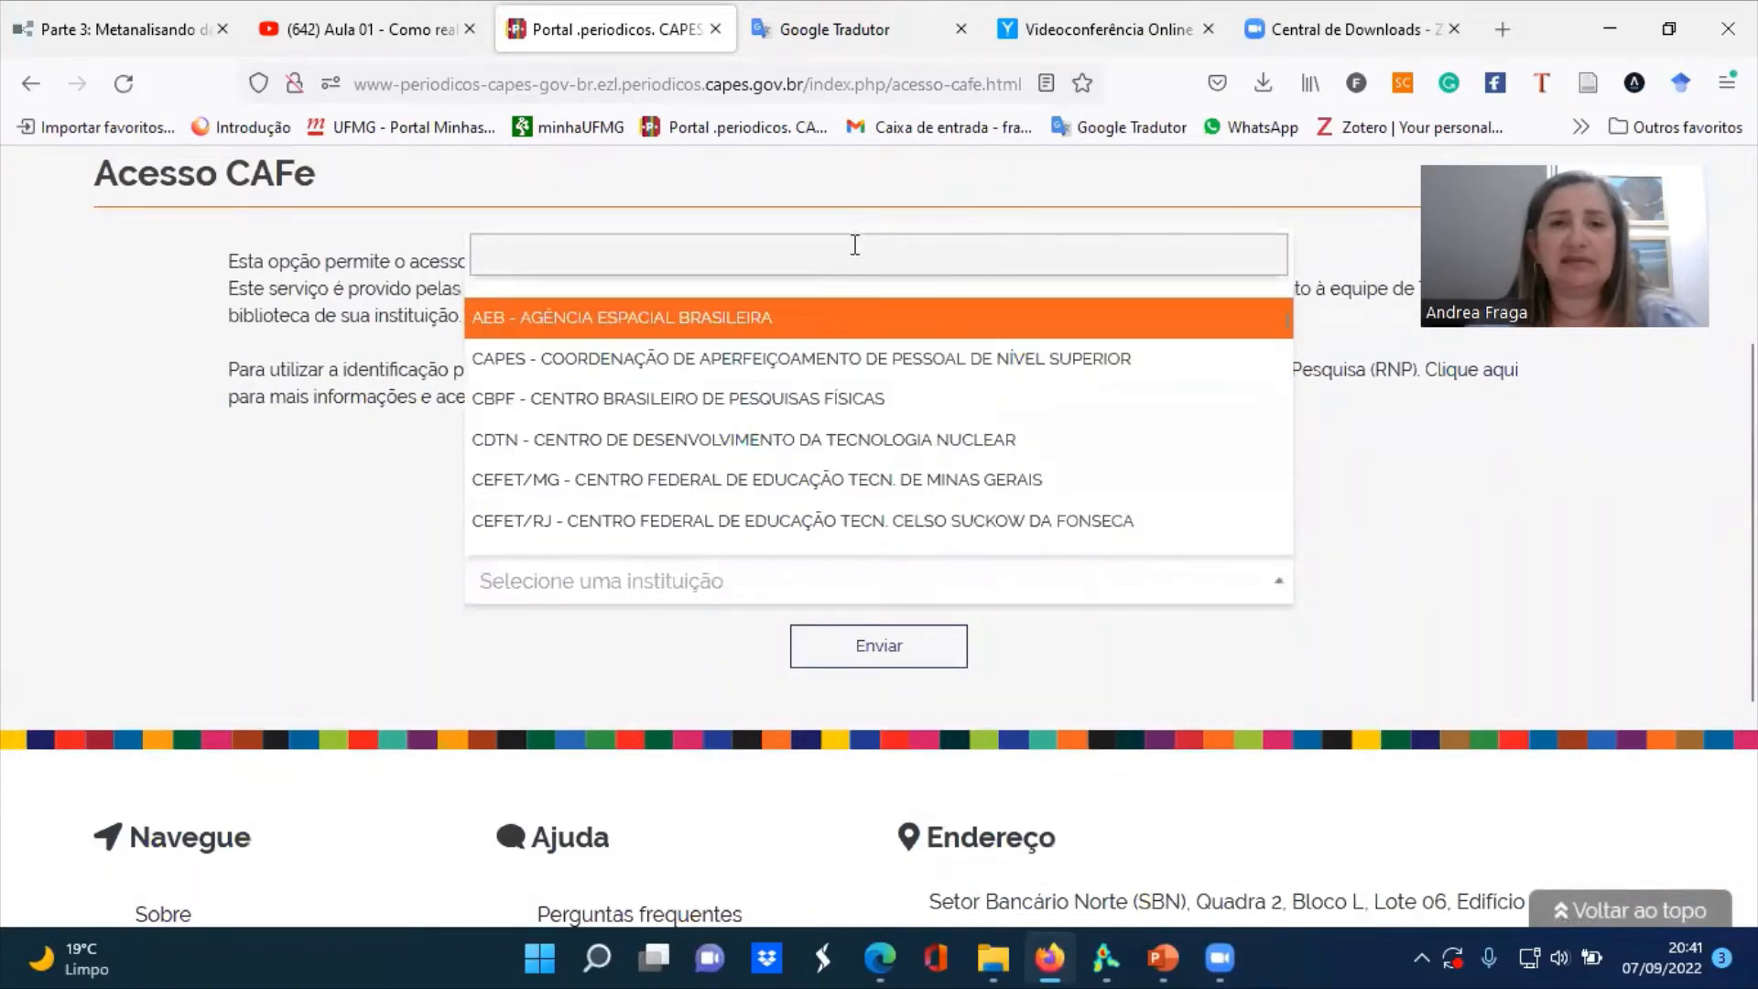
{"action": "type", "text": "UFMG"}
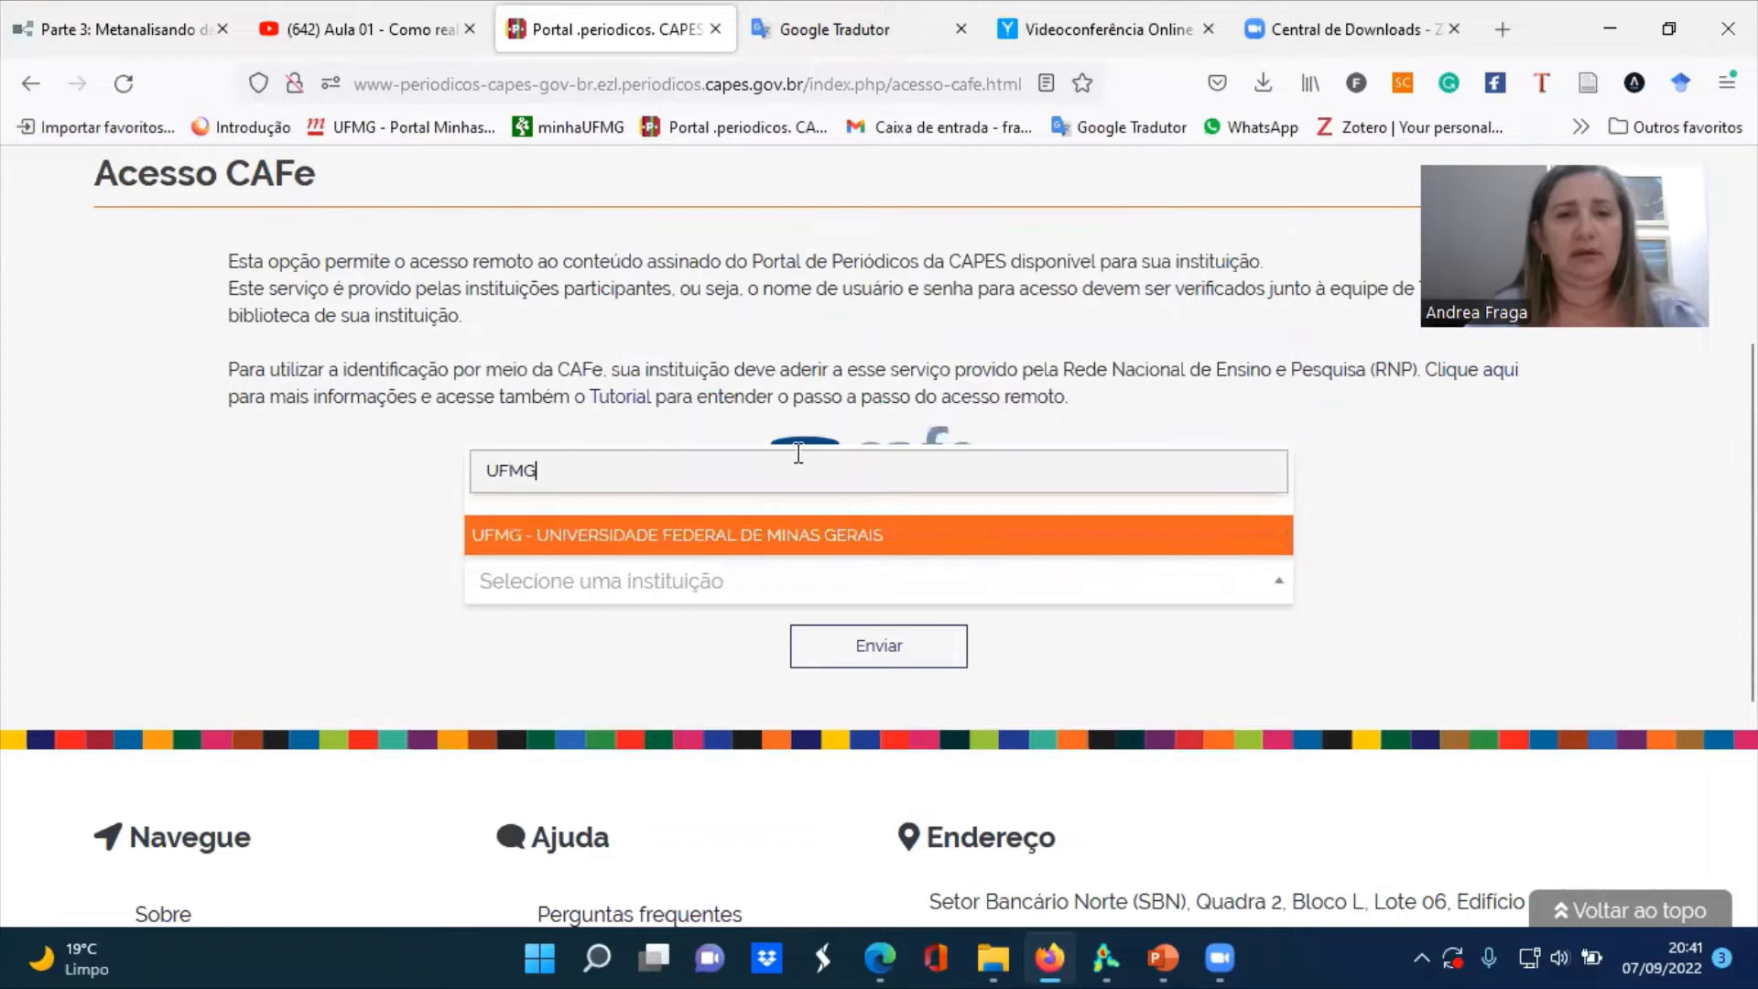
{"action": "left_click", "coordinate": [805, 542]}
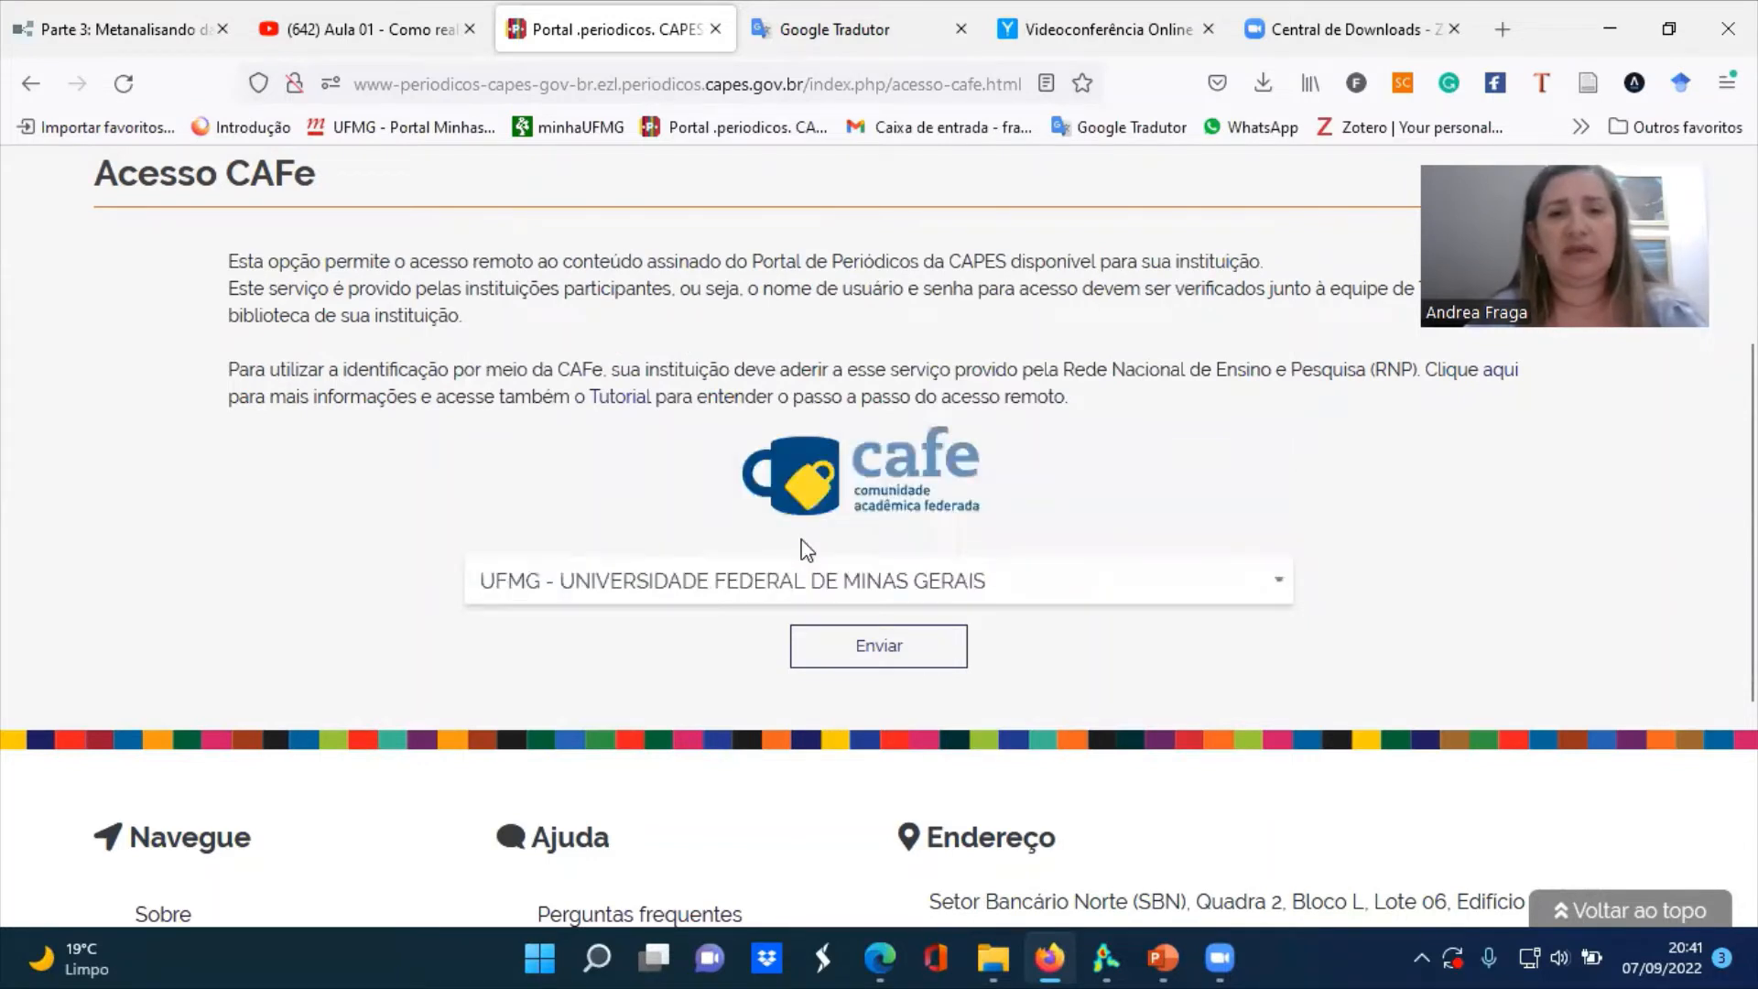
{"action": "left_click", "coordinate": [900, 667]}
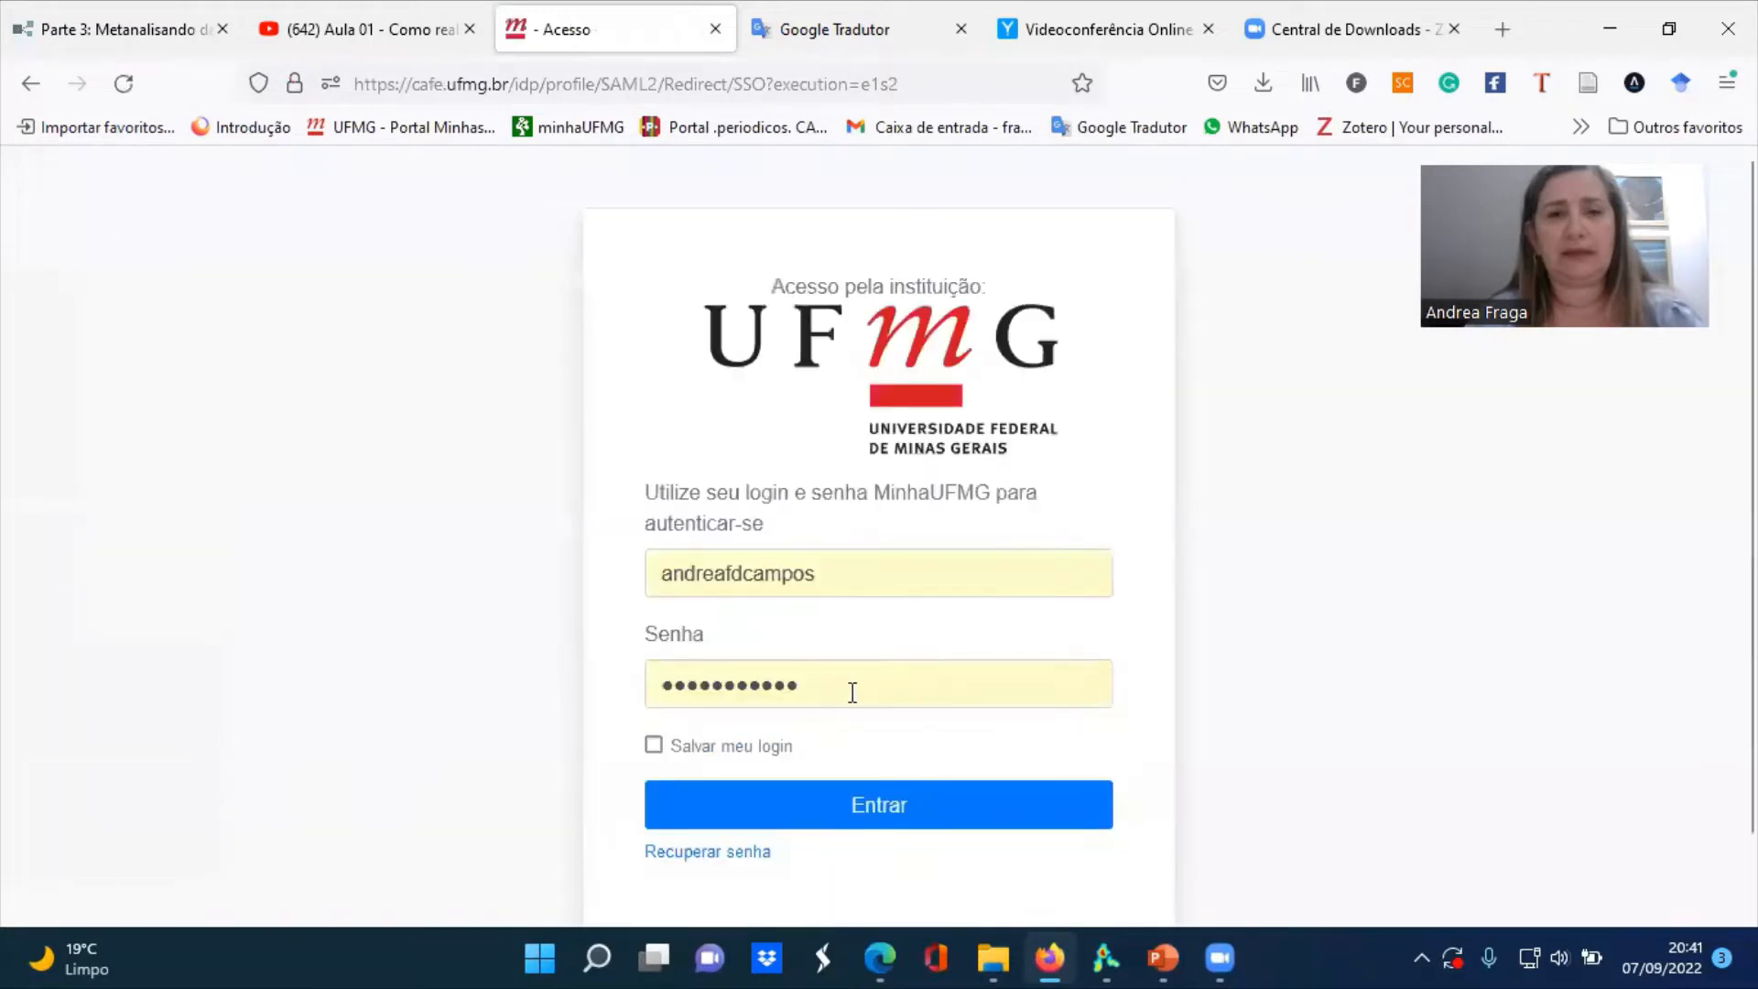
{"action": "left_click", "coordinate": [870, 806]}
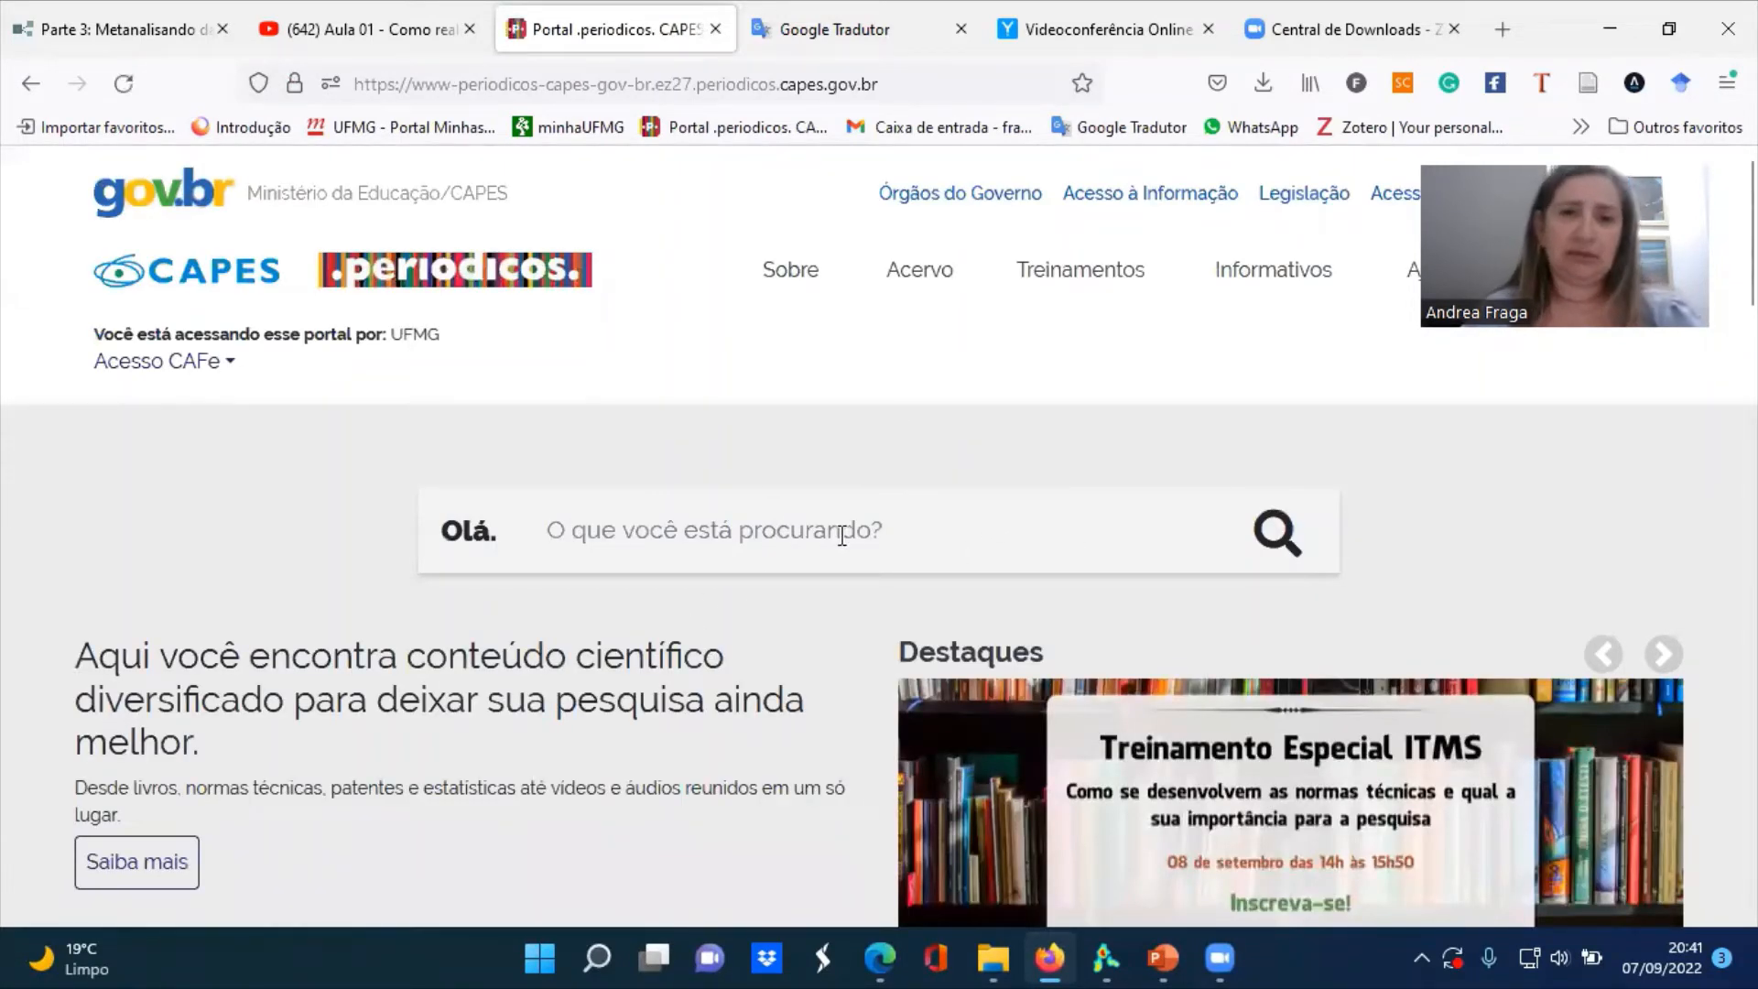
Open Web of Science - Coleção Principal from the databases listed under W and dismiss its welcome message
{"action": "mouse_move", "coordinate": [934, 283]}
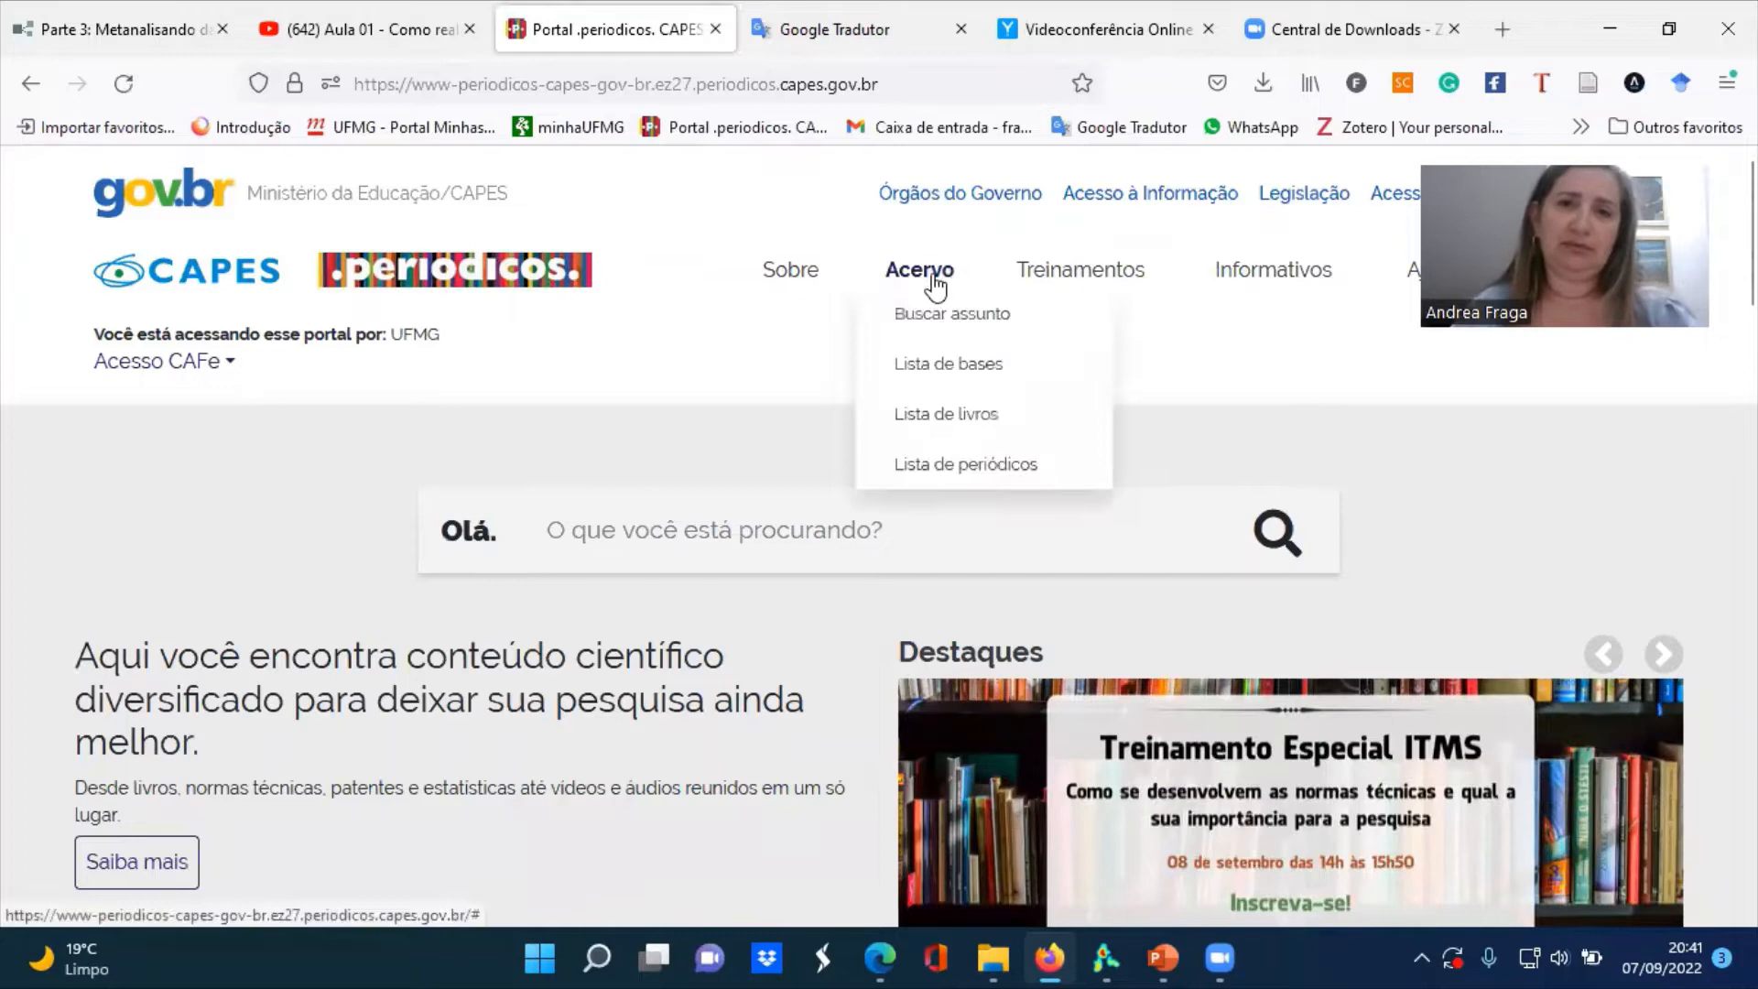
{"action": "left_click", "coordinate": [947, 379]}
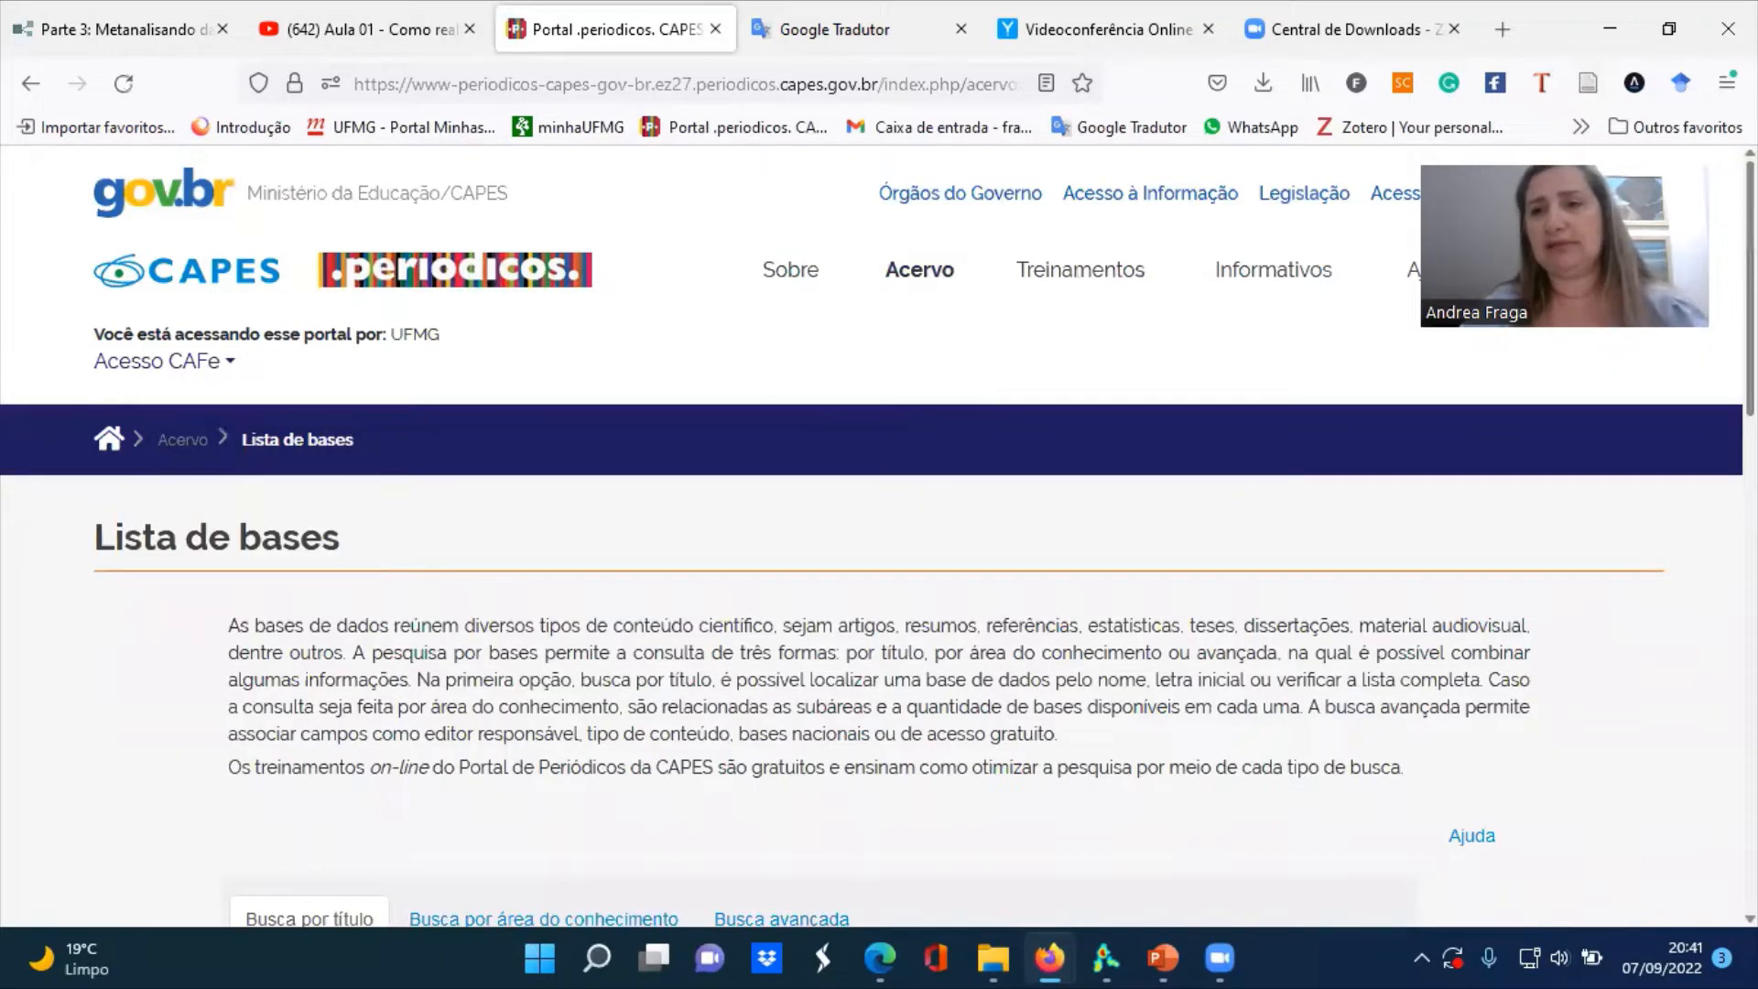
{"action": "scroll", "coordinate": [1071, 295], "scroll_direction": "down", "scroll_amount": 5}
{"action": "scroll", "coordinate": [690, 504], "scroll_direction": "down", "scroll_amount": 2}
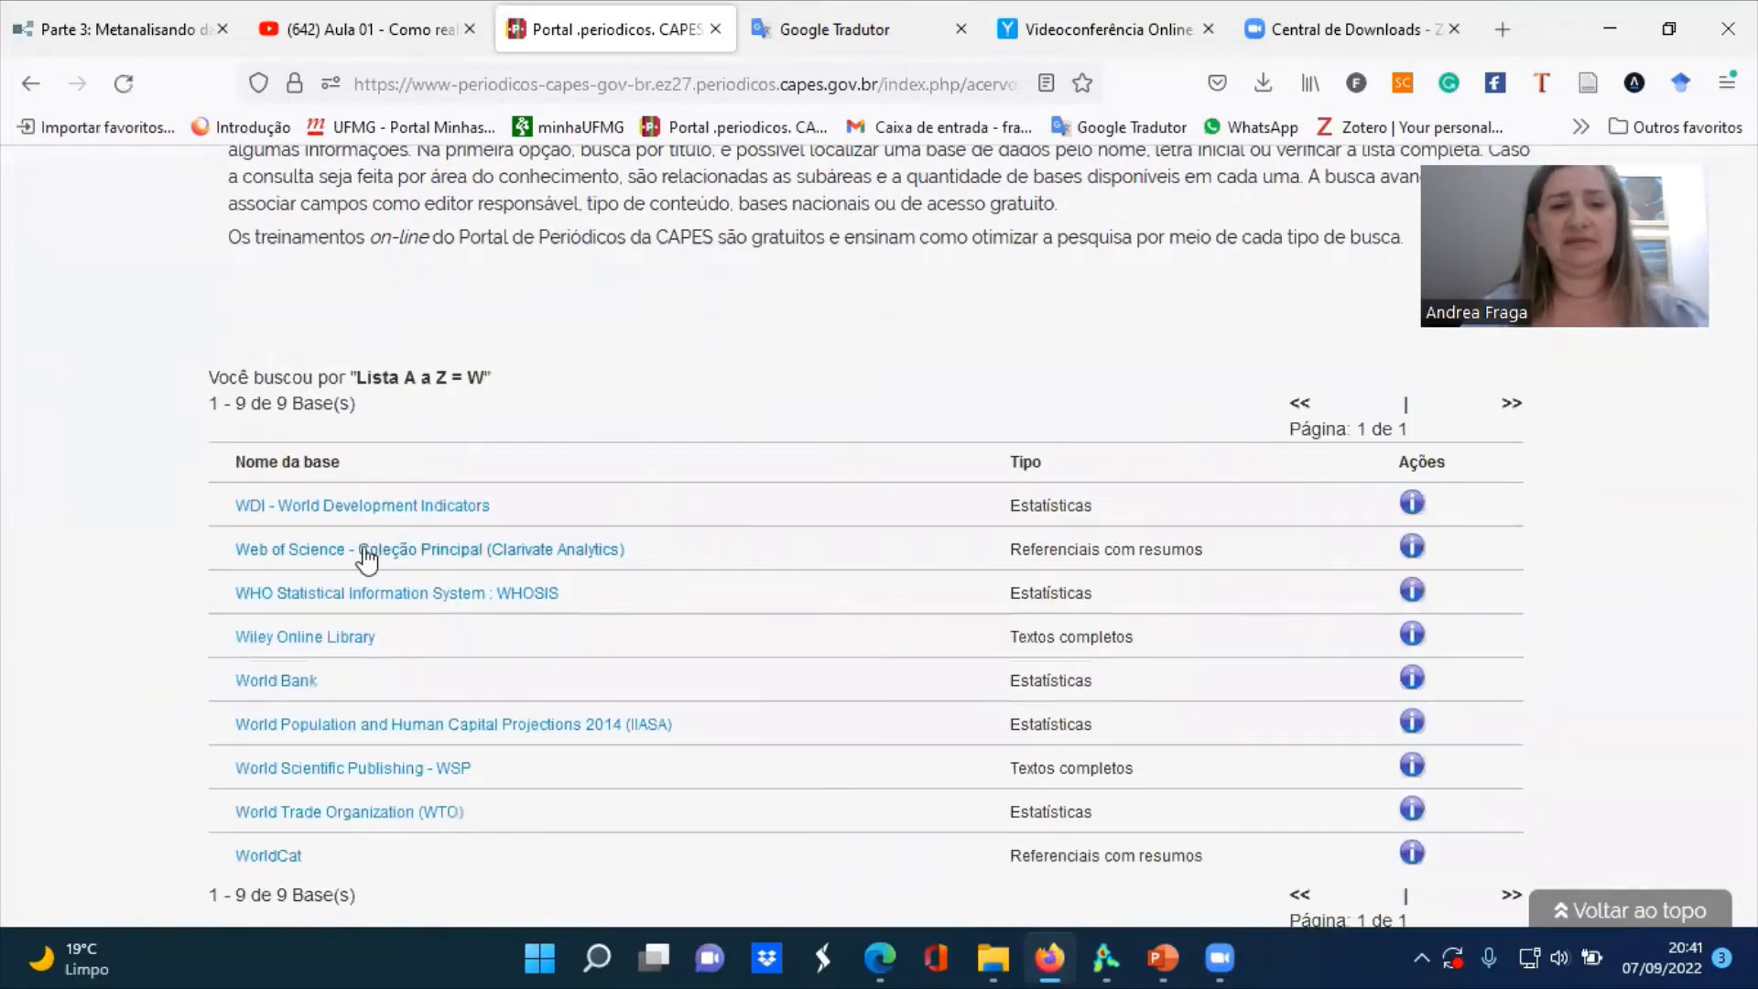
{"action": "left_click", "coordinate": [365, 550]}
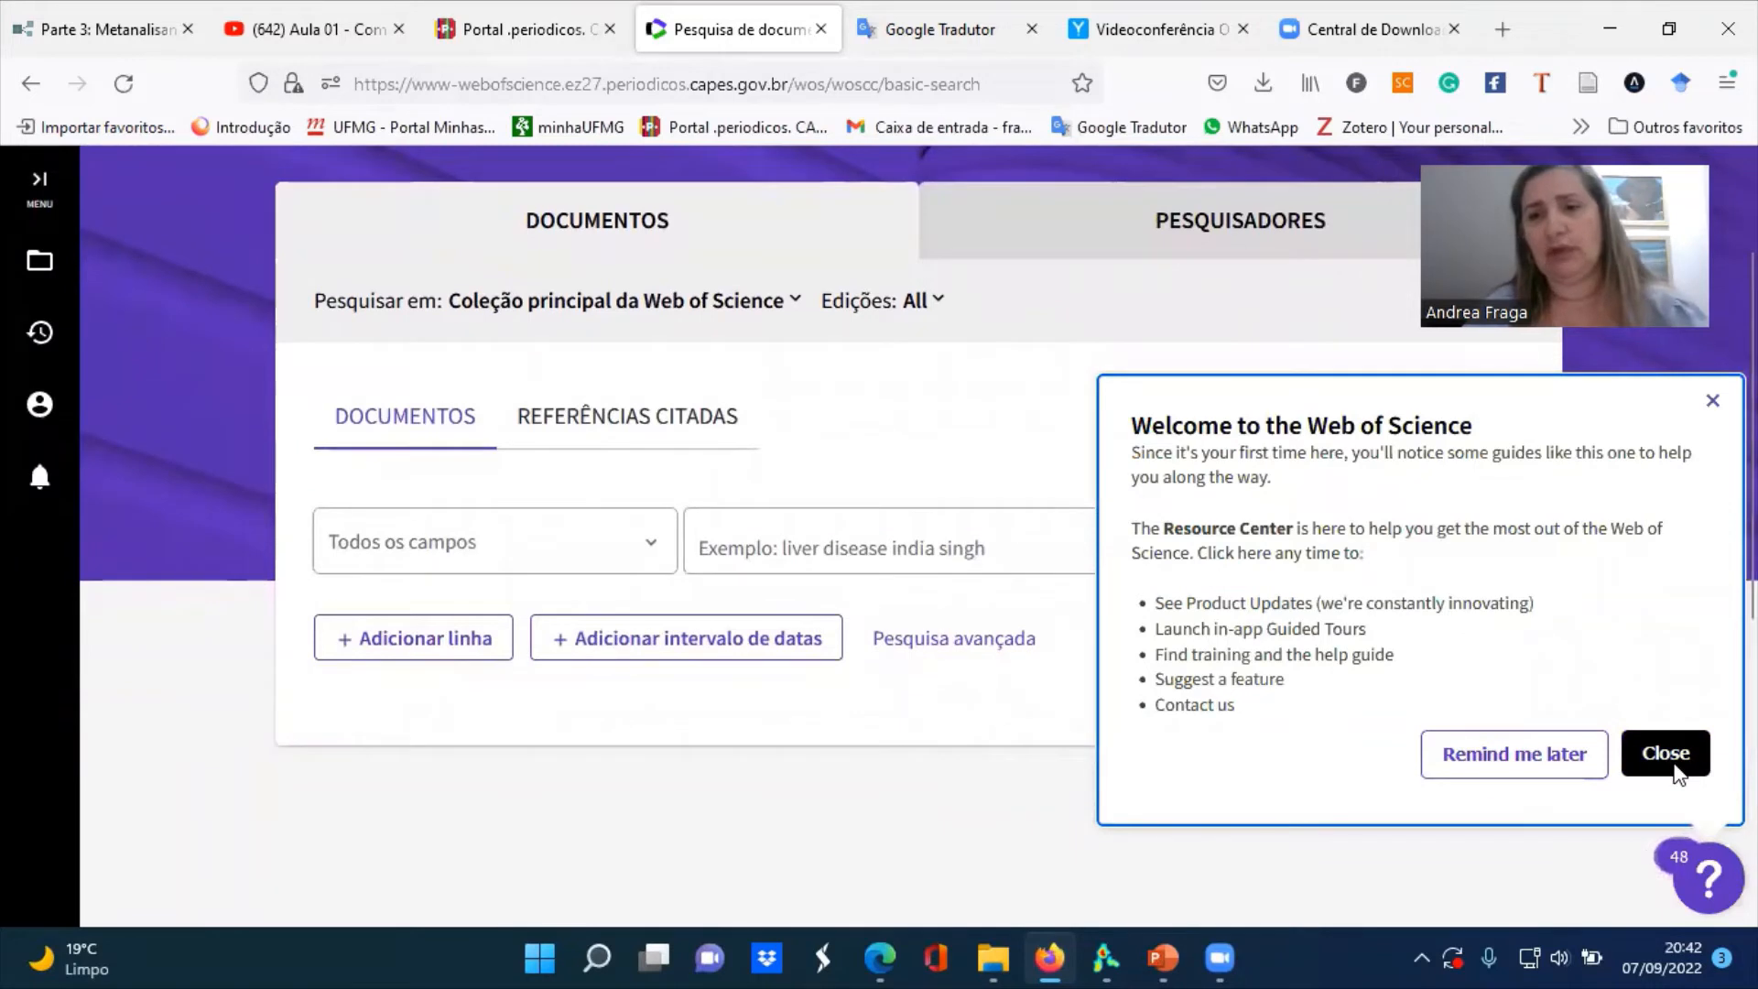
{"action": "left_click", "coordinate": [1666, 754]}
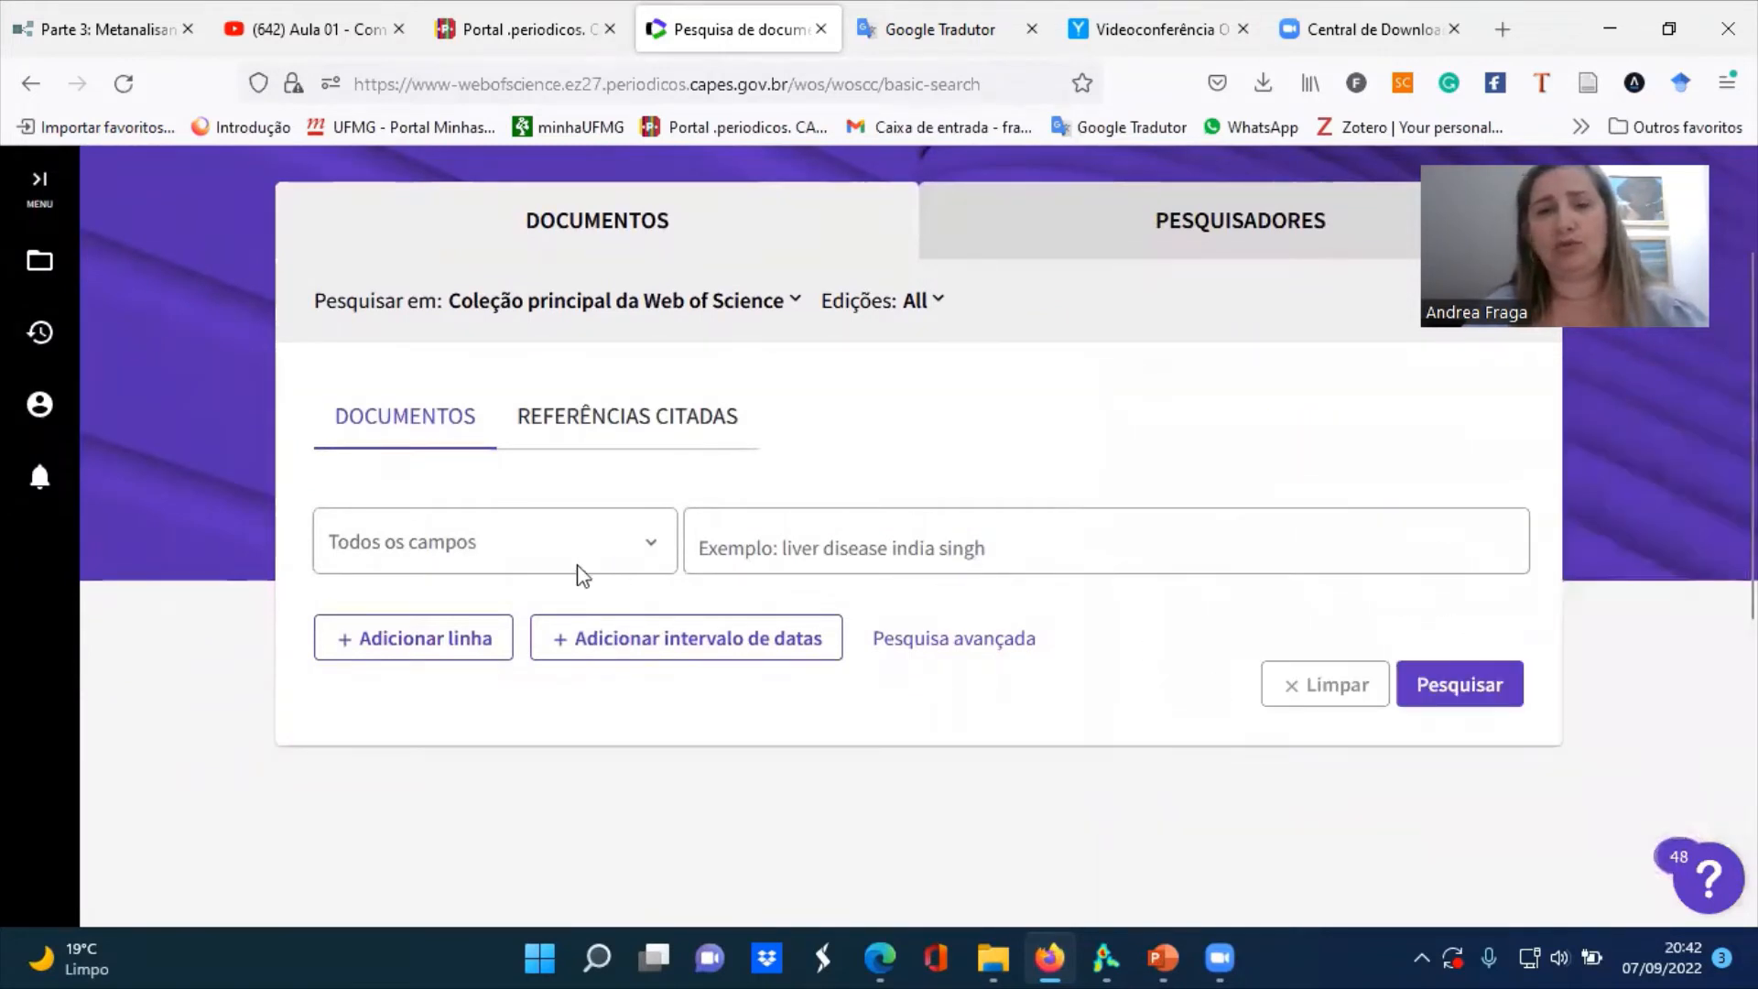
Search all fields for "Coincidence analysis" OR "Análise de coincidência" AND "Configuracional Comparative Methods " AND "Causal inference" AND "fuzzy" AND "crisp"
{"action": "left_click", "coordinate": [750, 541]}
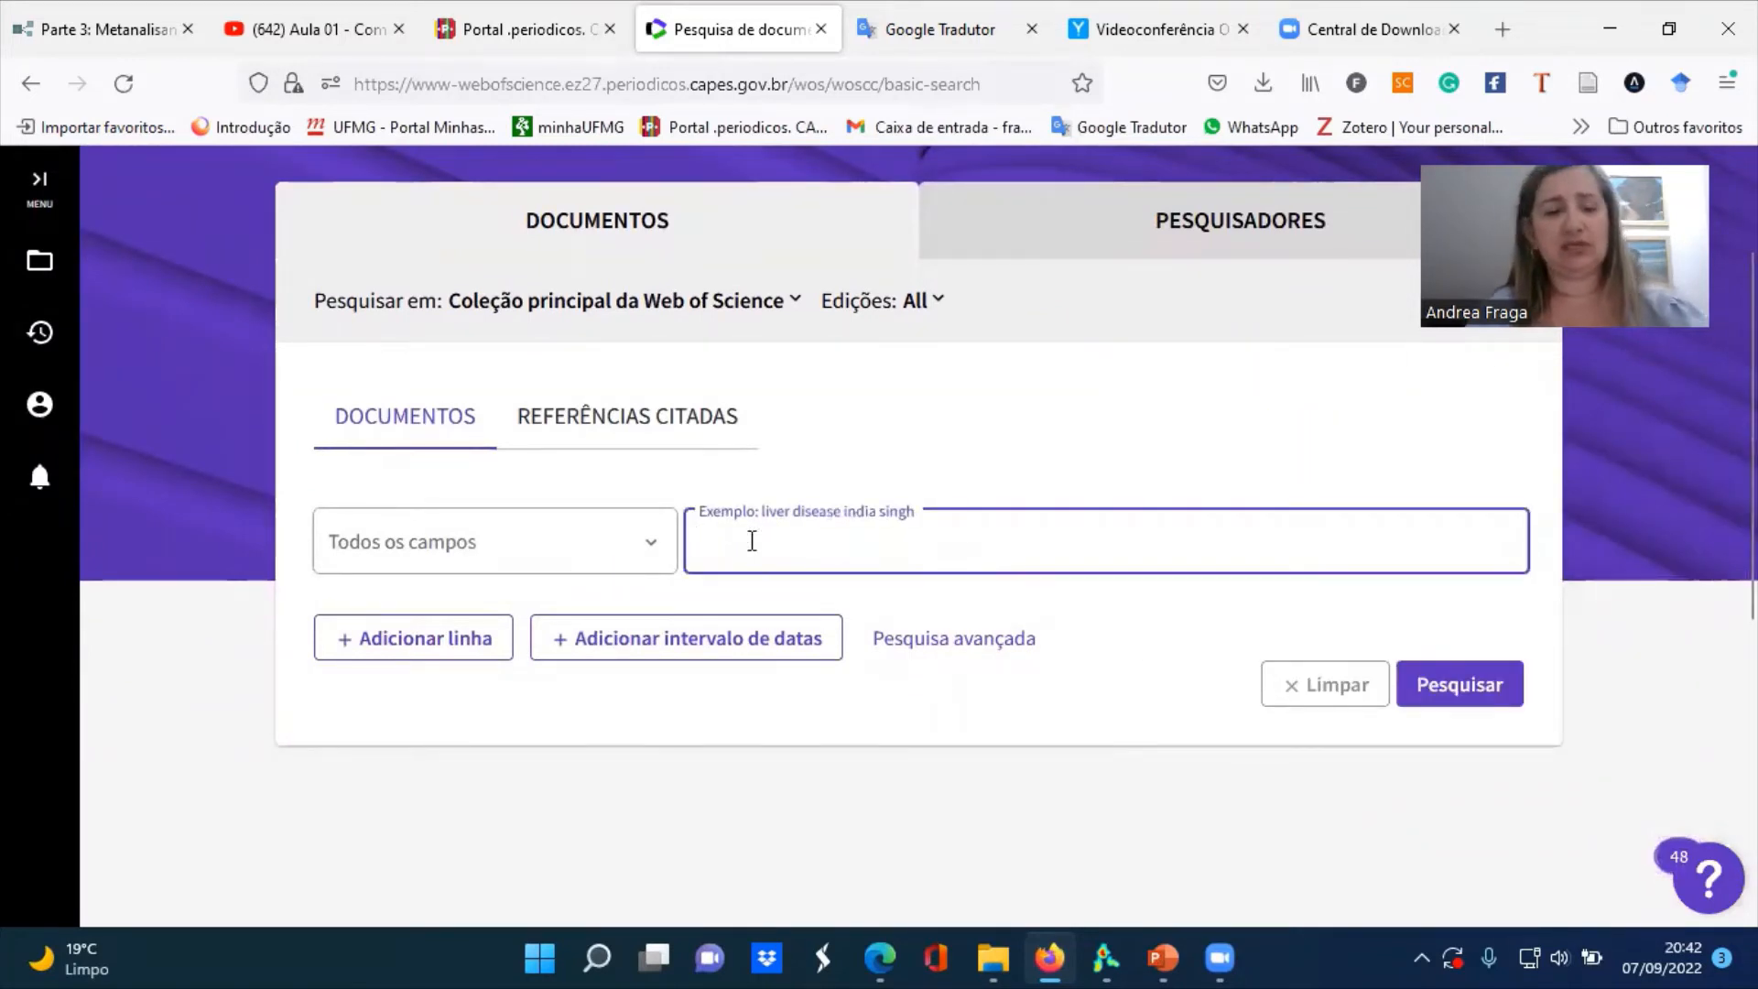
{"action": "type", "text": "ca"}
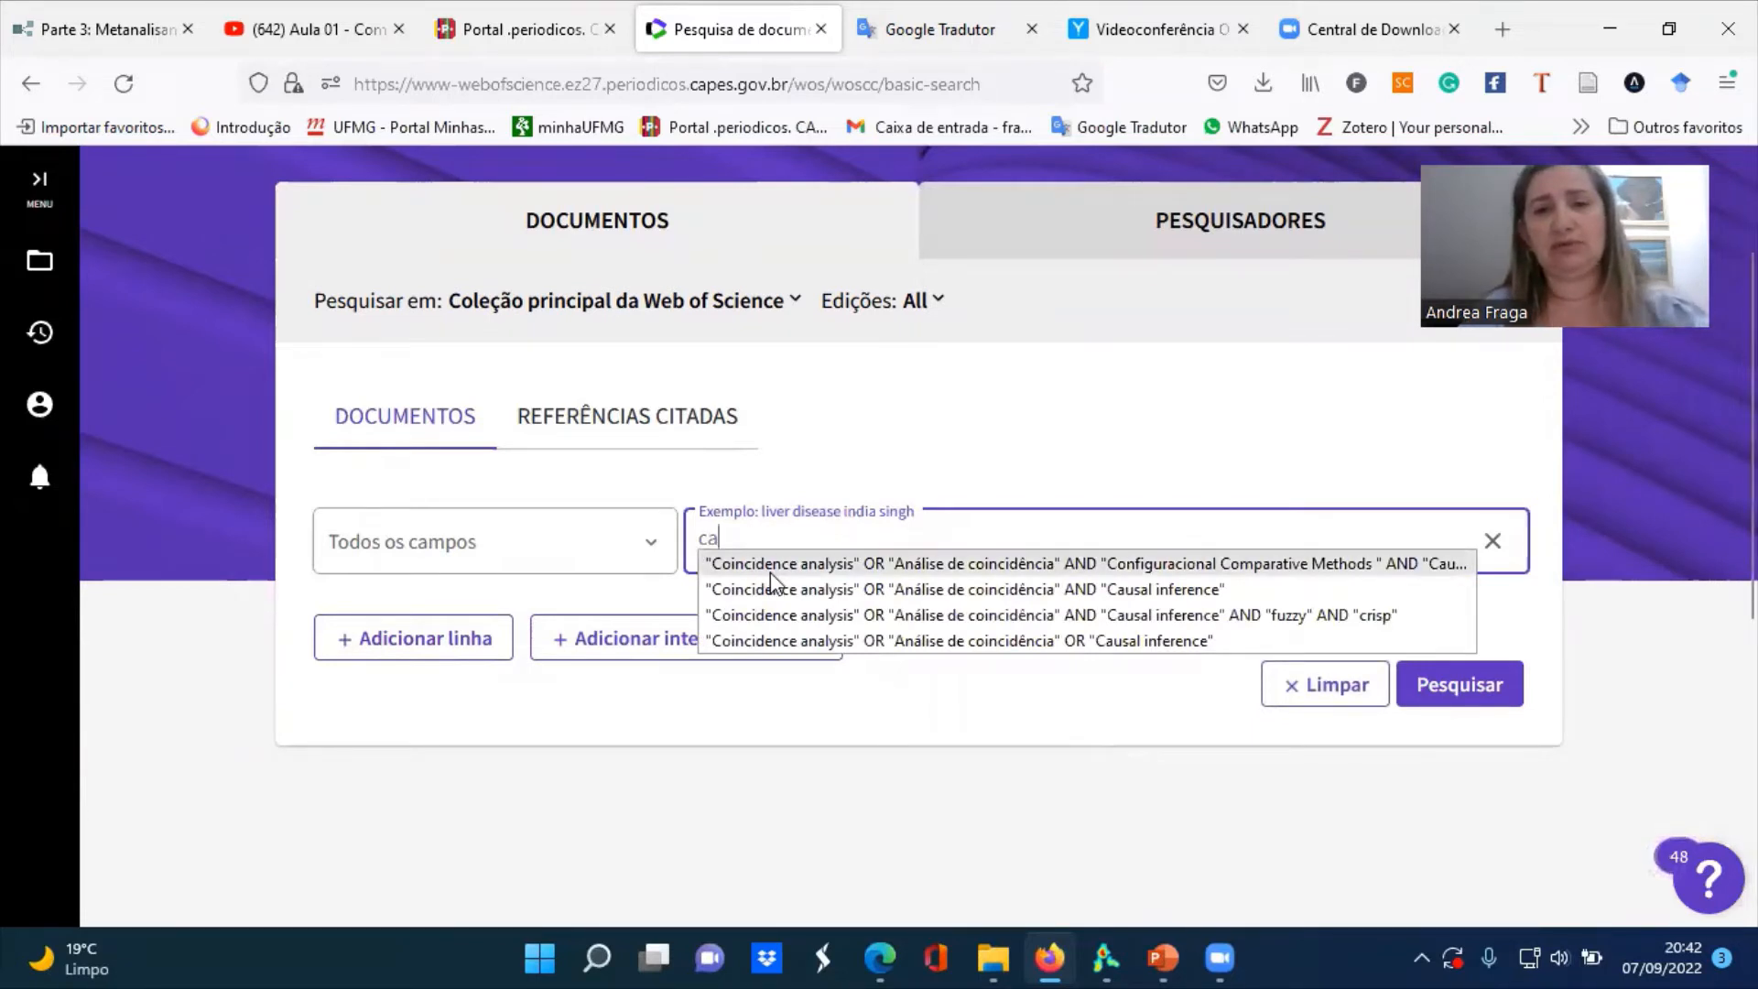
{"action": "left_click", "coordinate": [769, 565]}
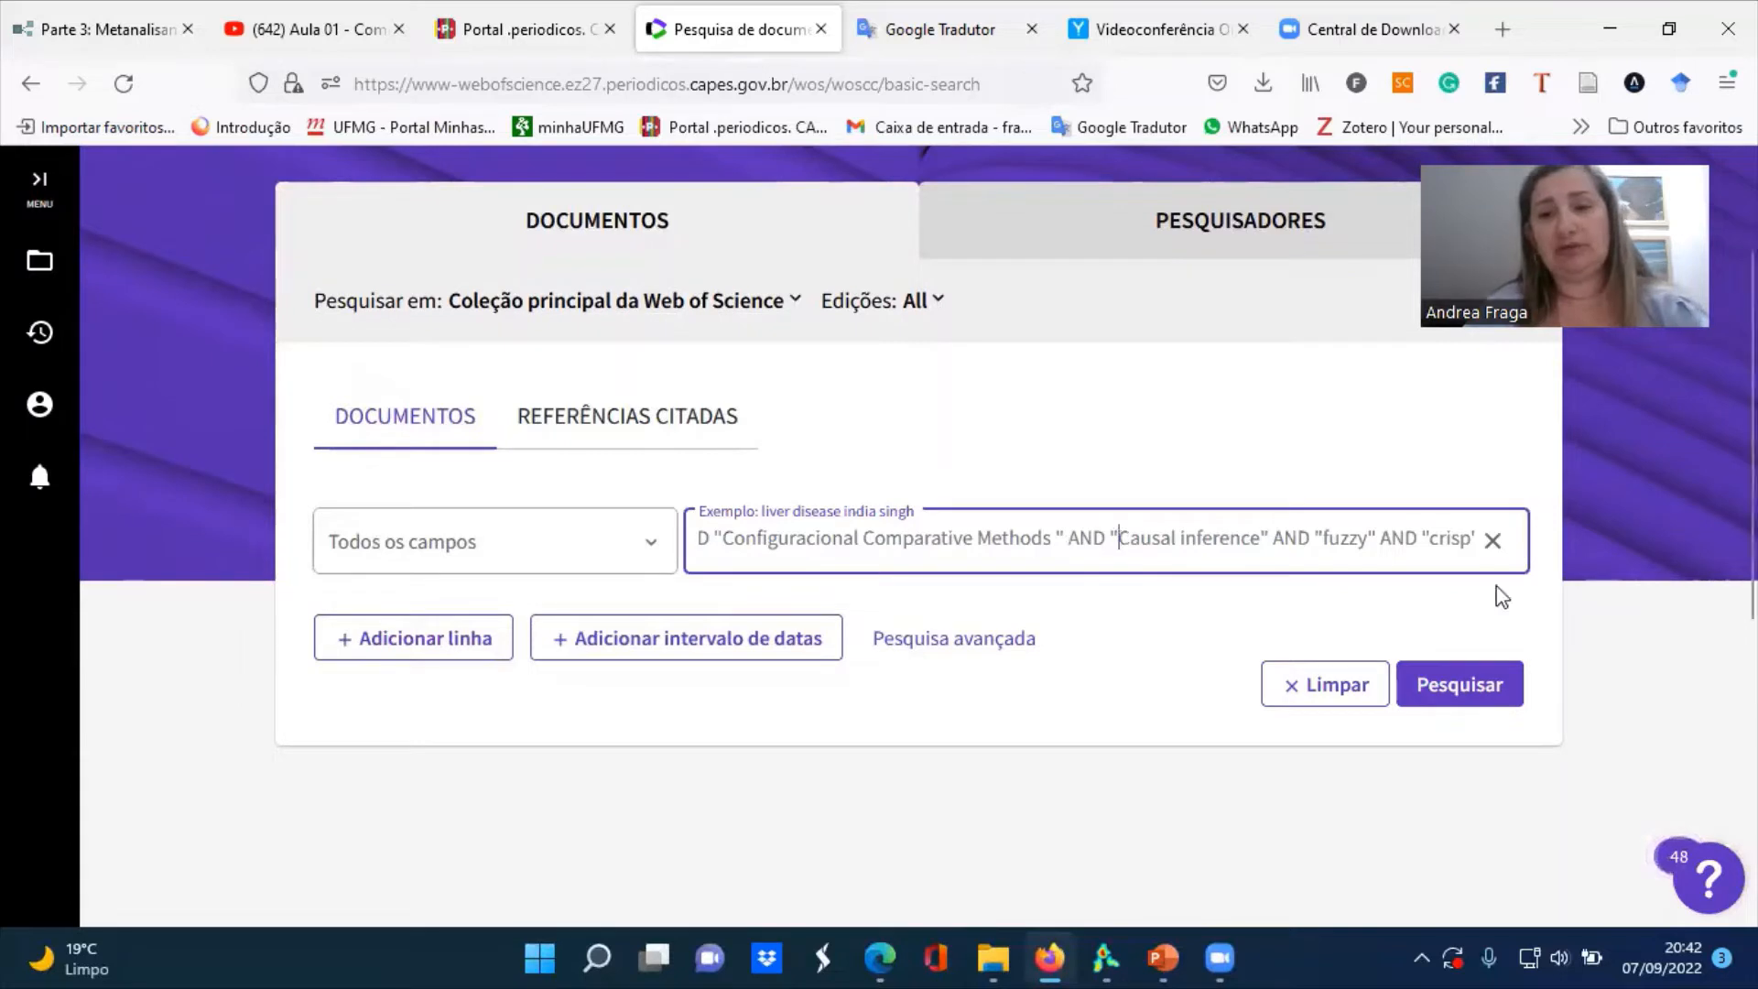
{"action": "left_click", "coordinate": [1475, 698]}
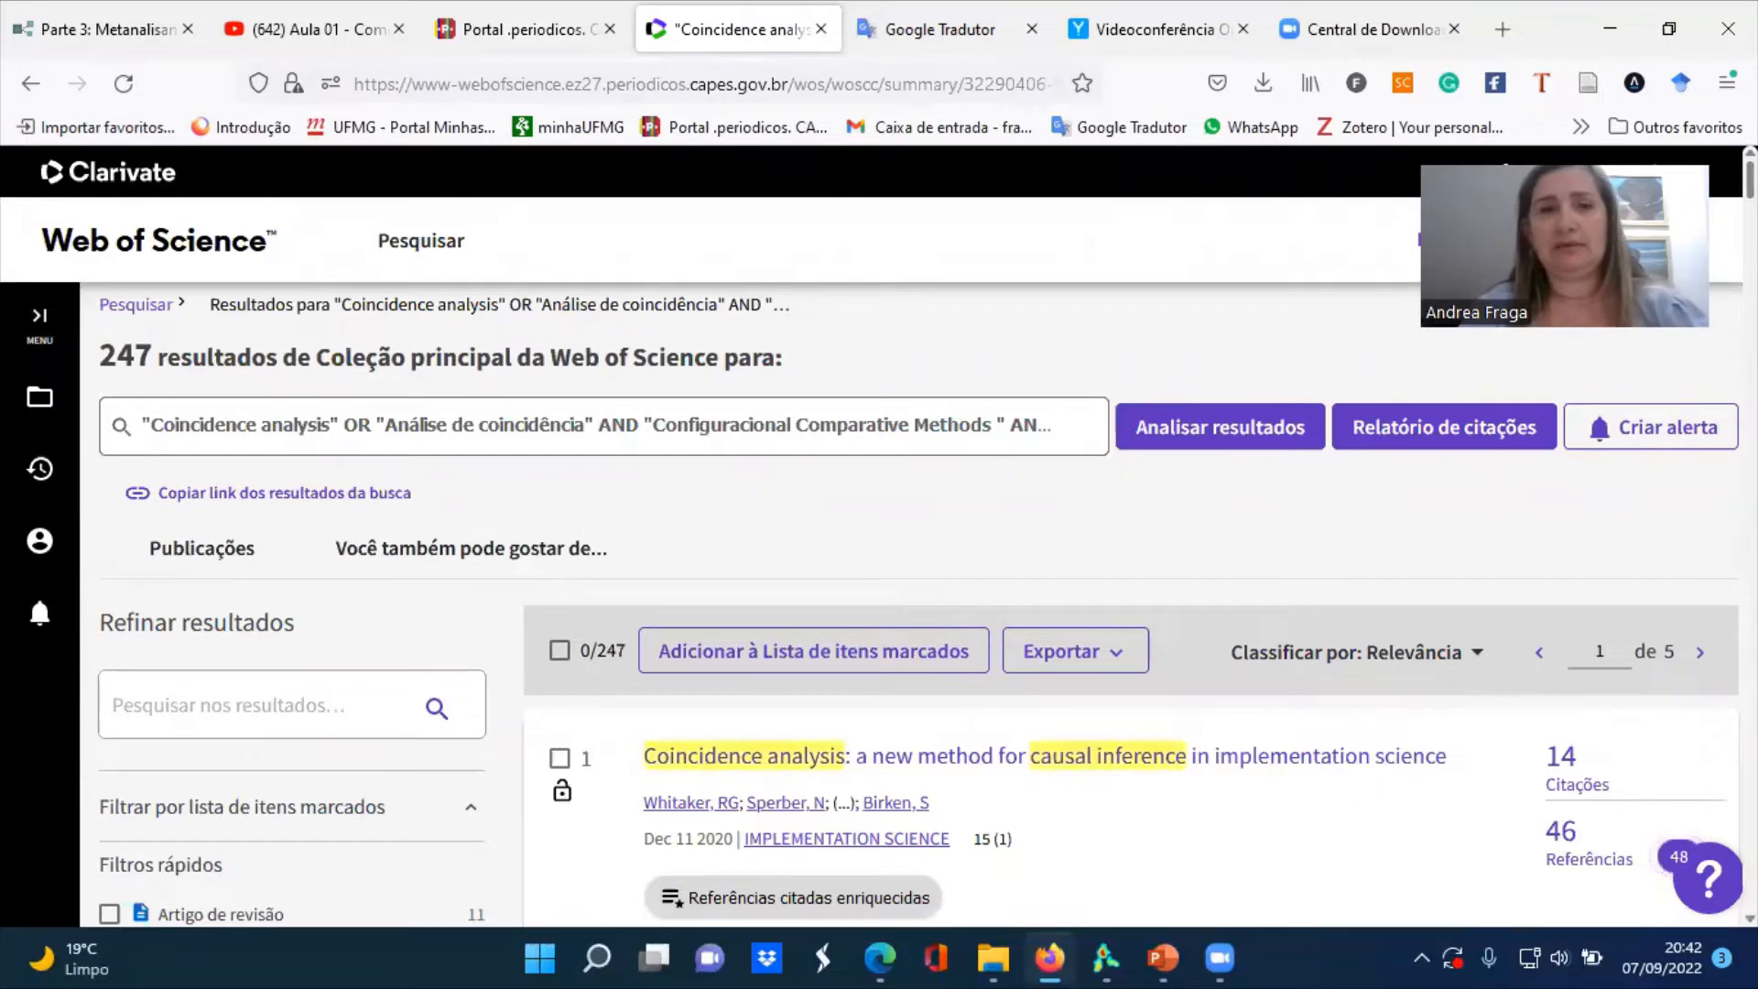
Show all publication years available for refining the results and select 2009 and 2010
{"action": "scroll", "coordinate": [879, 536], "scroll_direction": "down", "scroll_amount": 3}
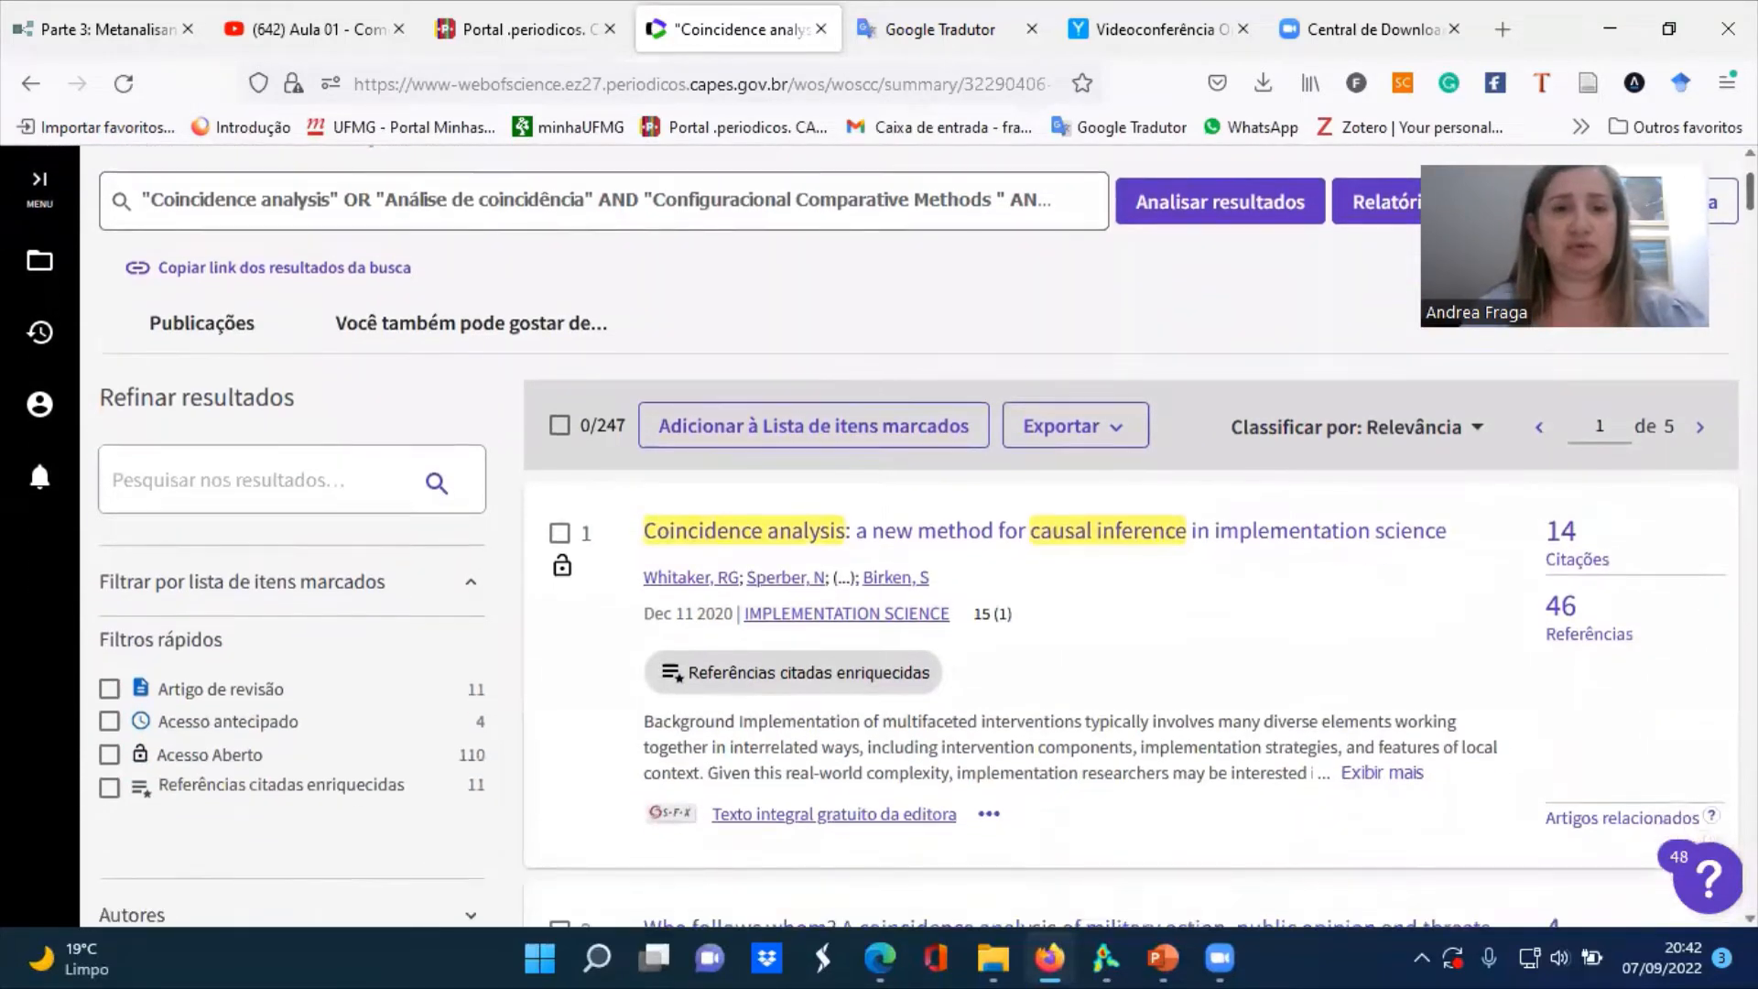
{"action": "scroll", "coordinate": [879, 535], "scroll_direction": "down", "scroll_amount": 10}
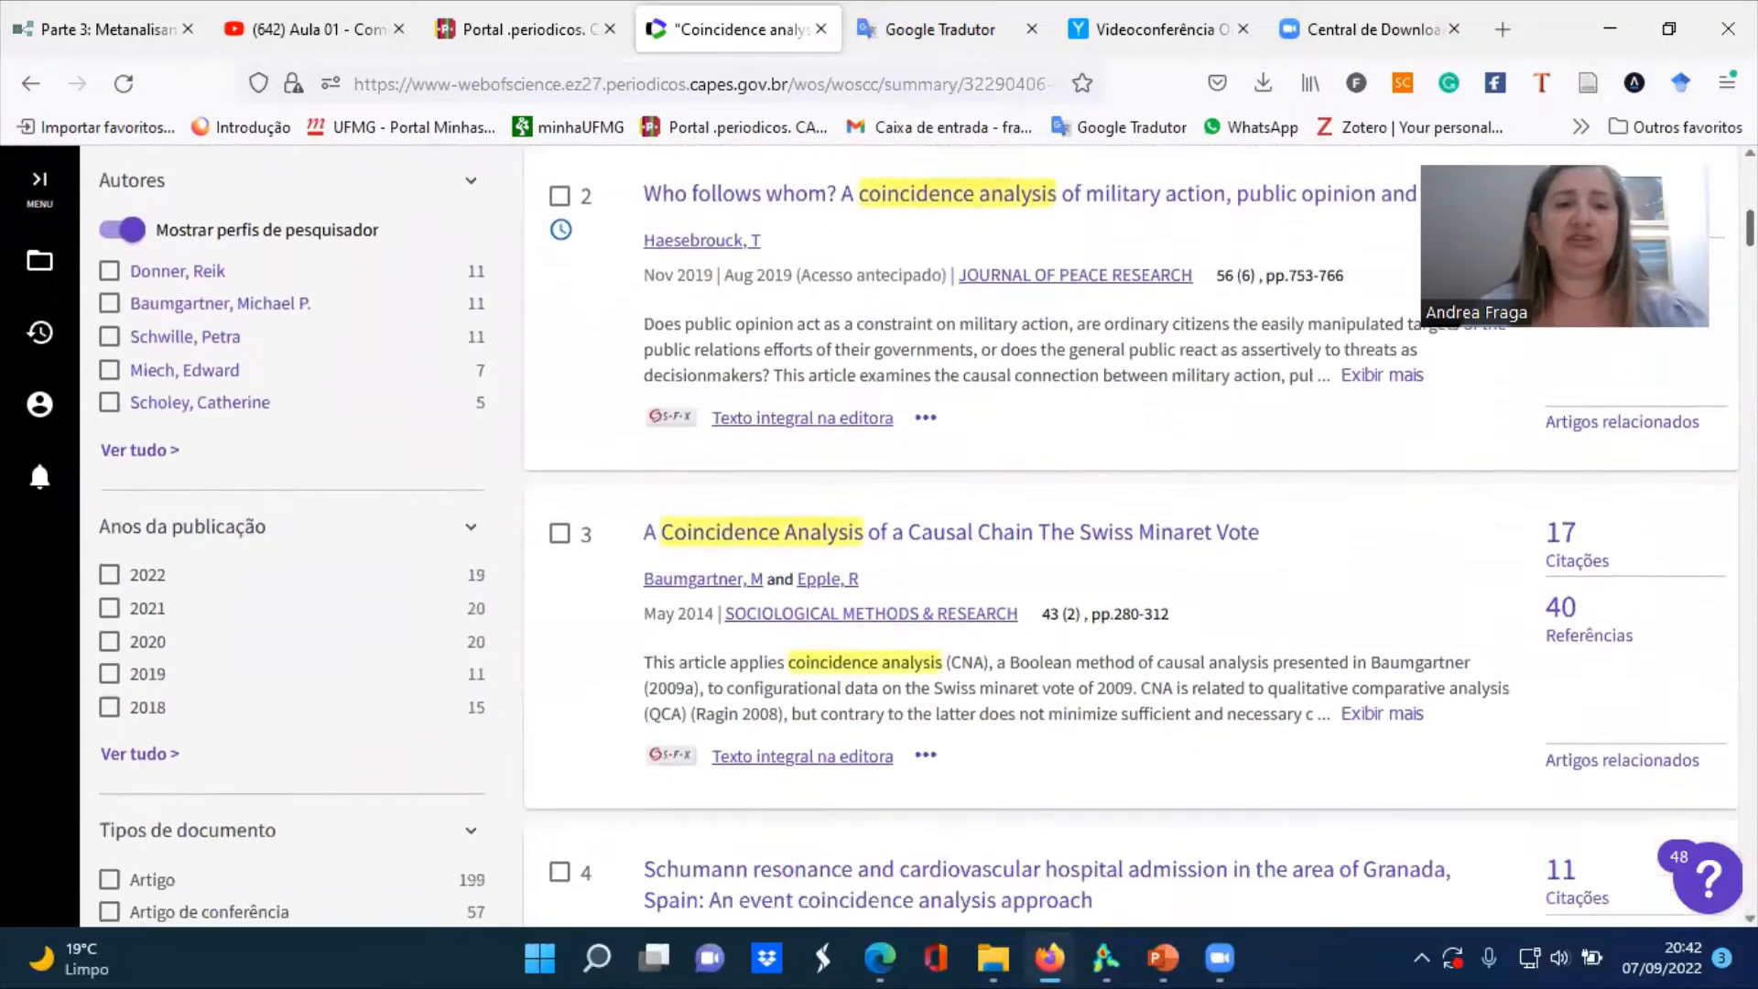
{"action": "scroll", "coordinate": [878, 535], "scroll_direction": "down", "scroll_amount": 1}
{"action": "scroll", "coordinate": [879, 536], "scroll_direction": "down", "scroll_amount": 1}
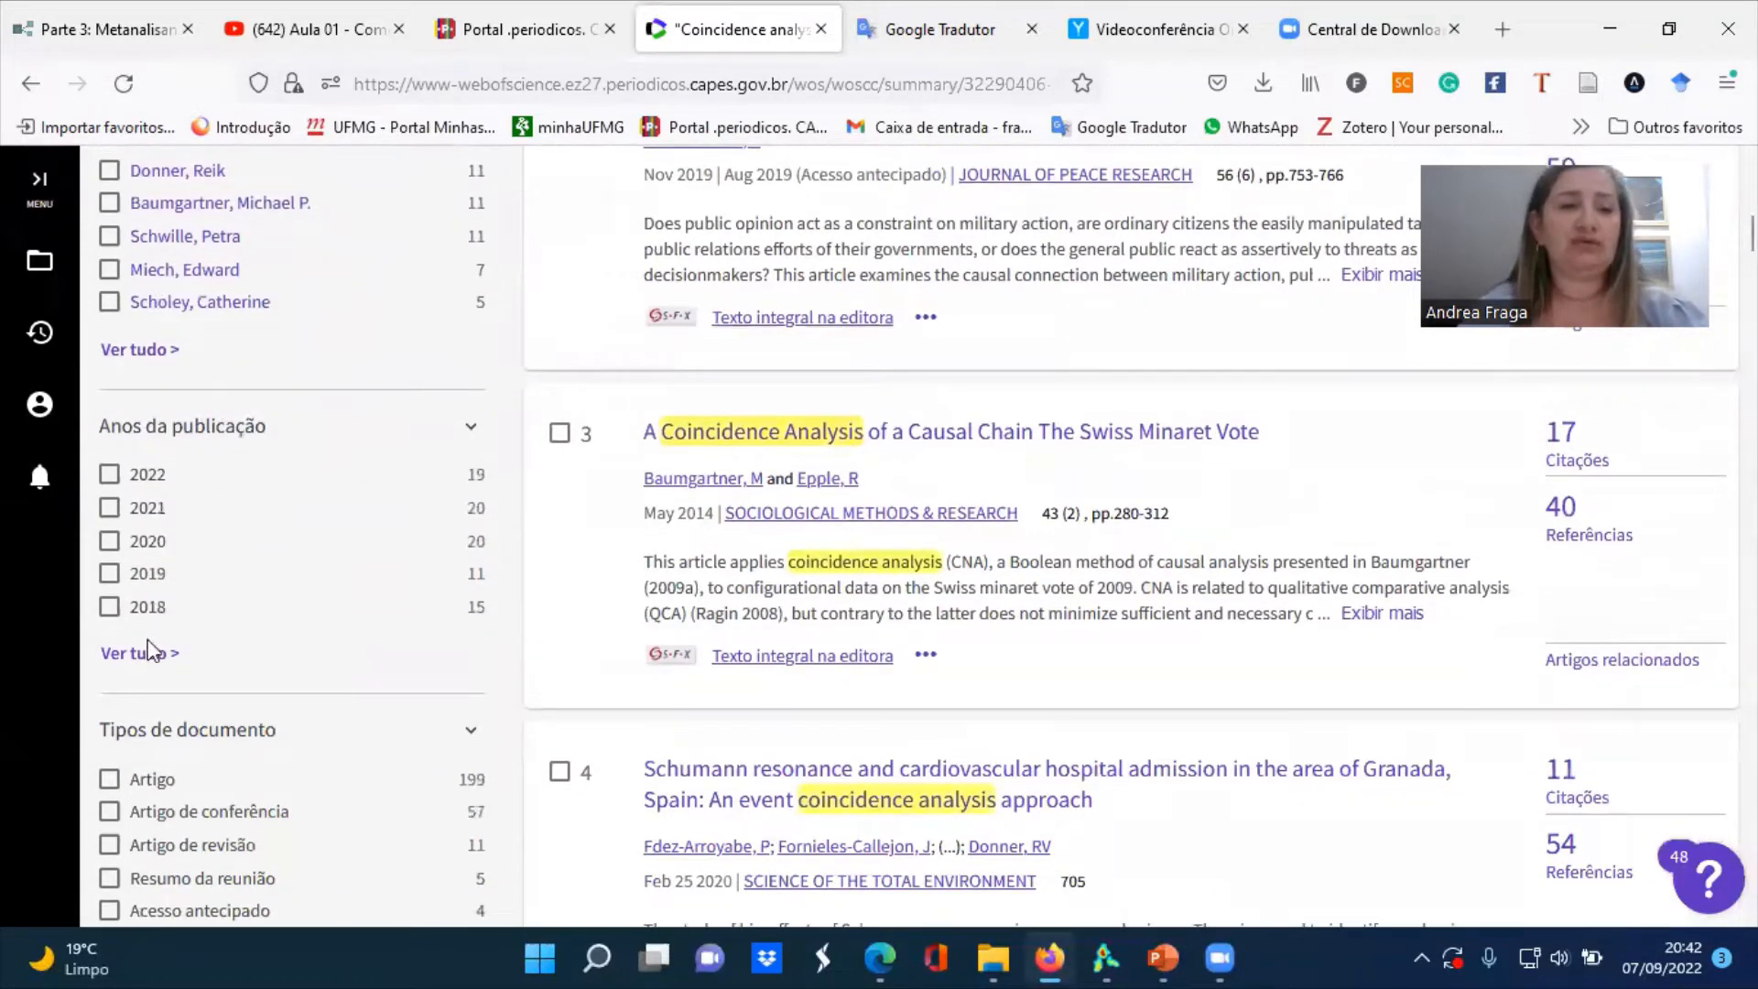
{"action": "left_click", "coordinate": [149, 656]}
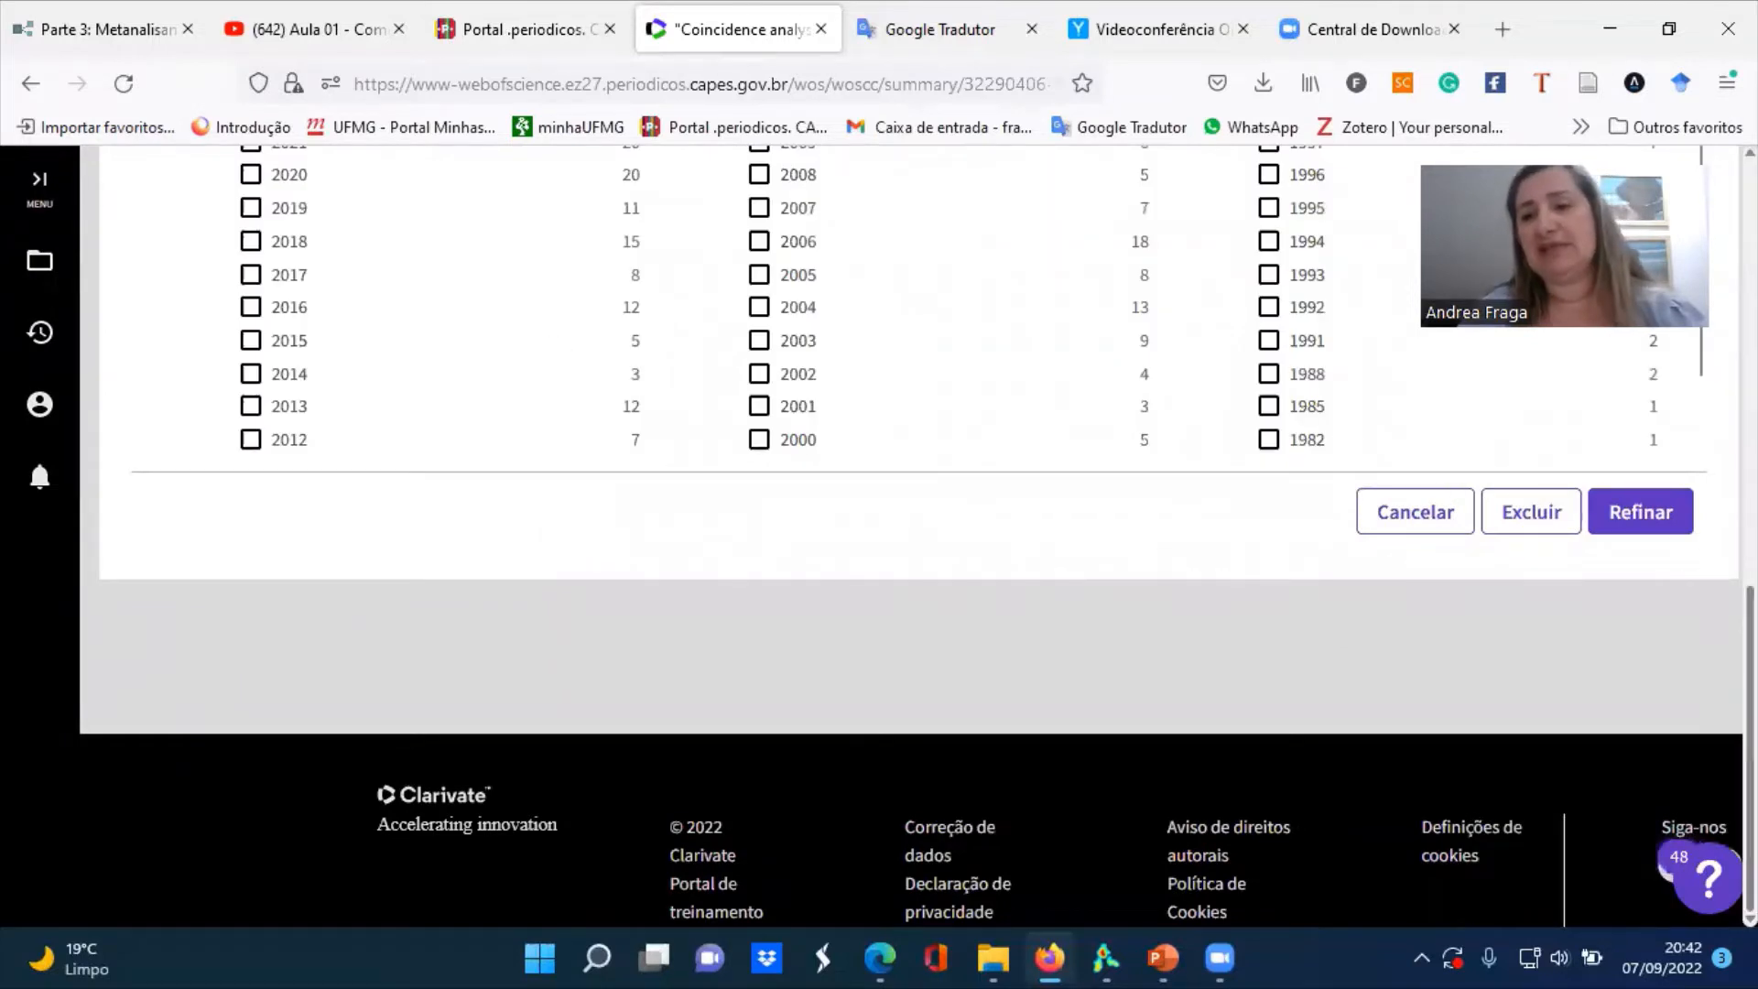
{"action": "scroll", "coordinate": [879, 540], "scroll_direction": "up", "scroll_amount": 2}
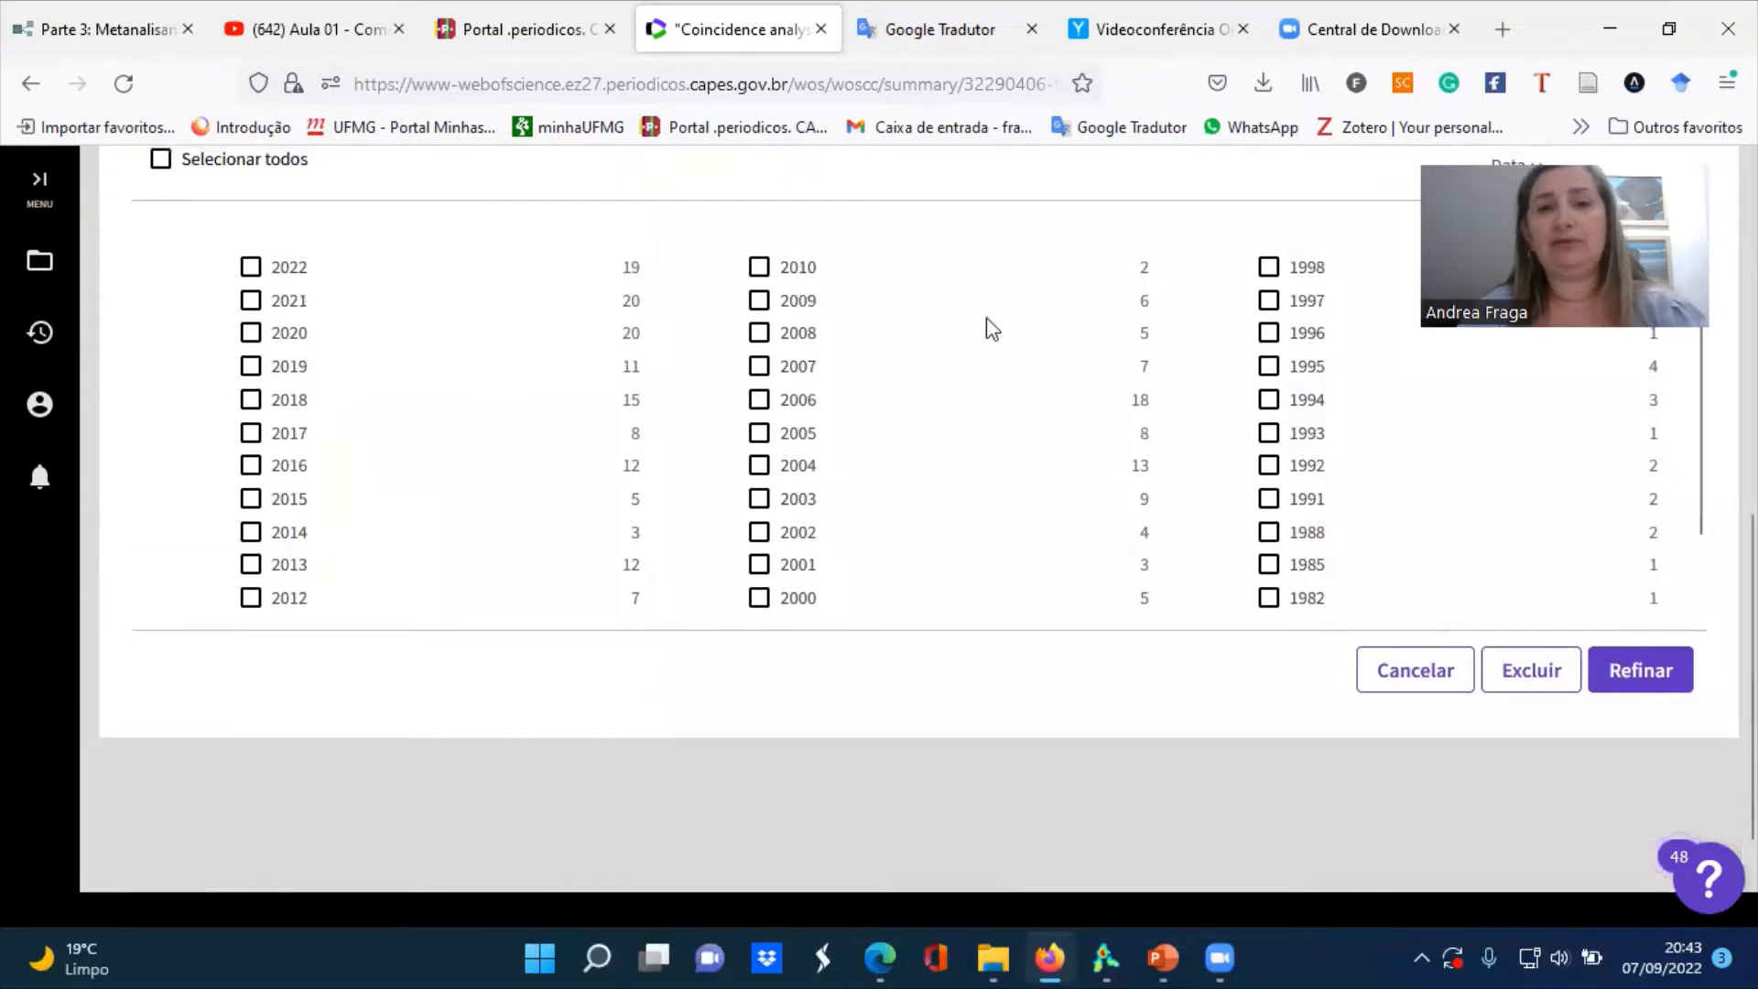
{"action": "left_click", "coordinate": [761, 303]}
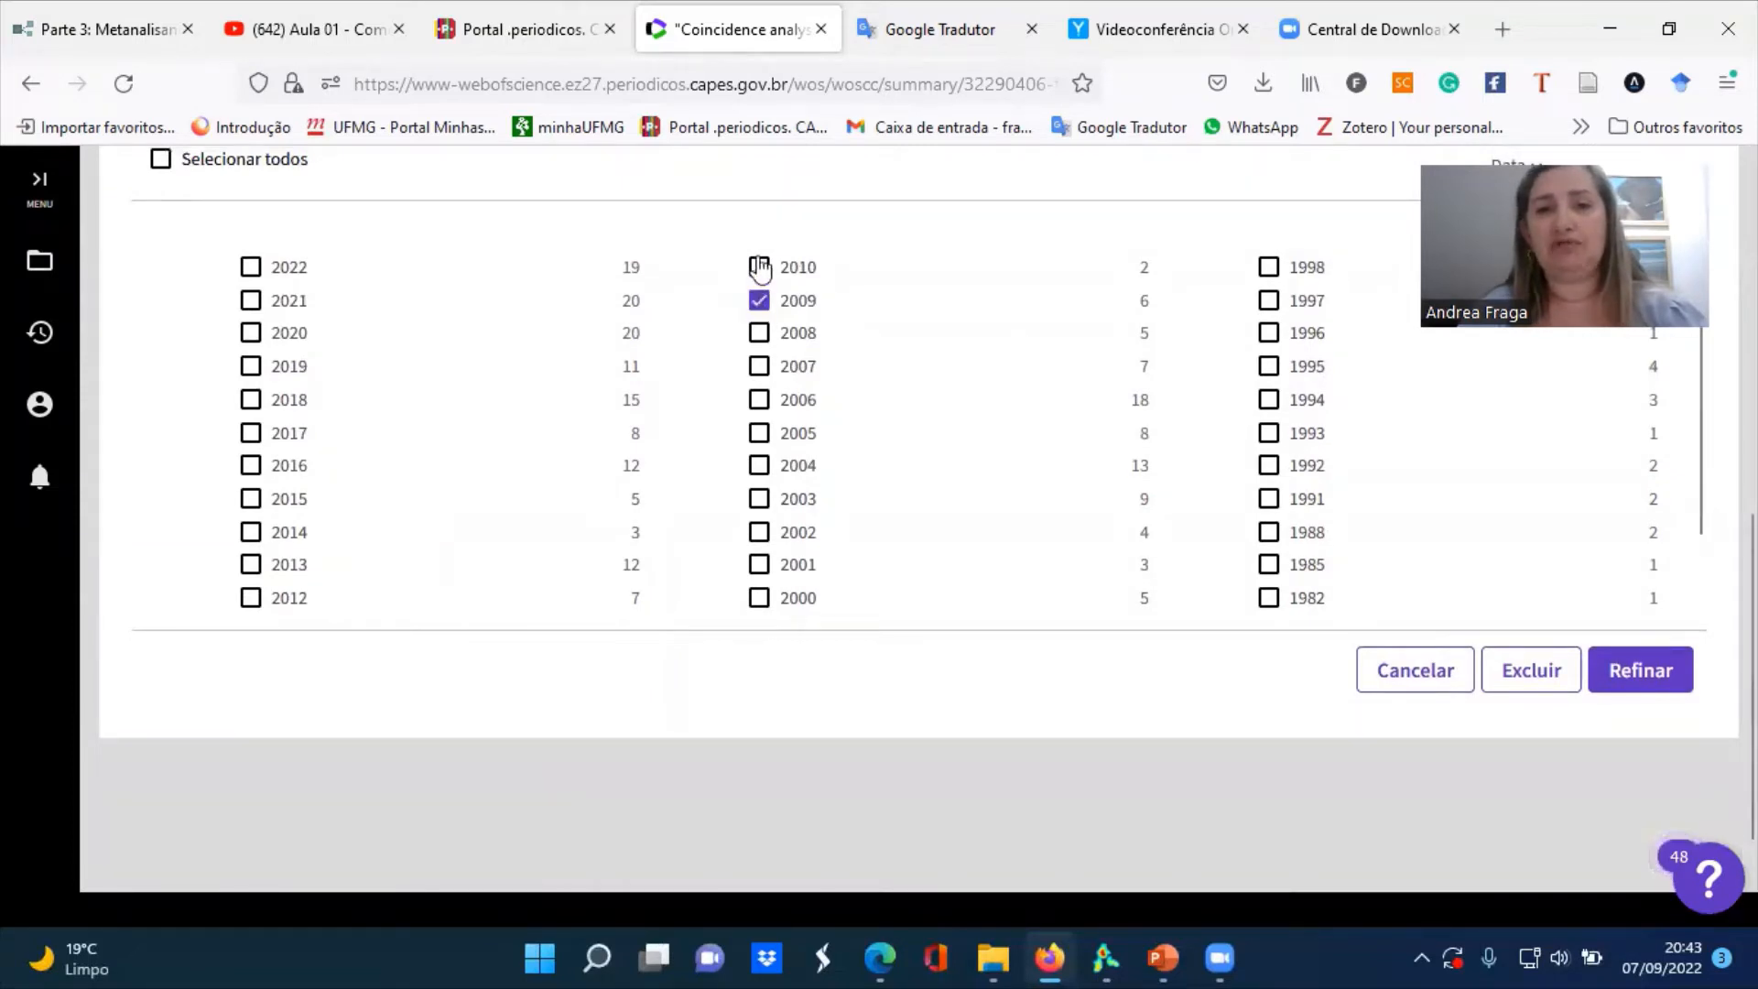
{"action": "left_click", "coordinate": [759, 269]}
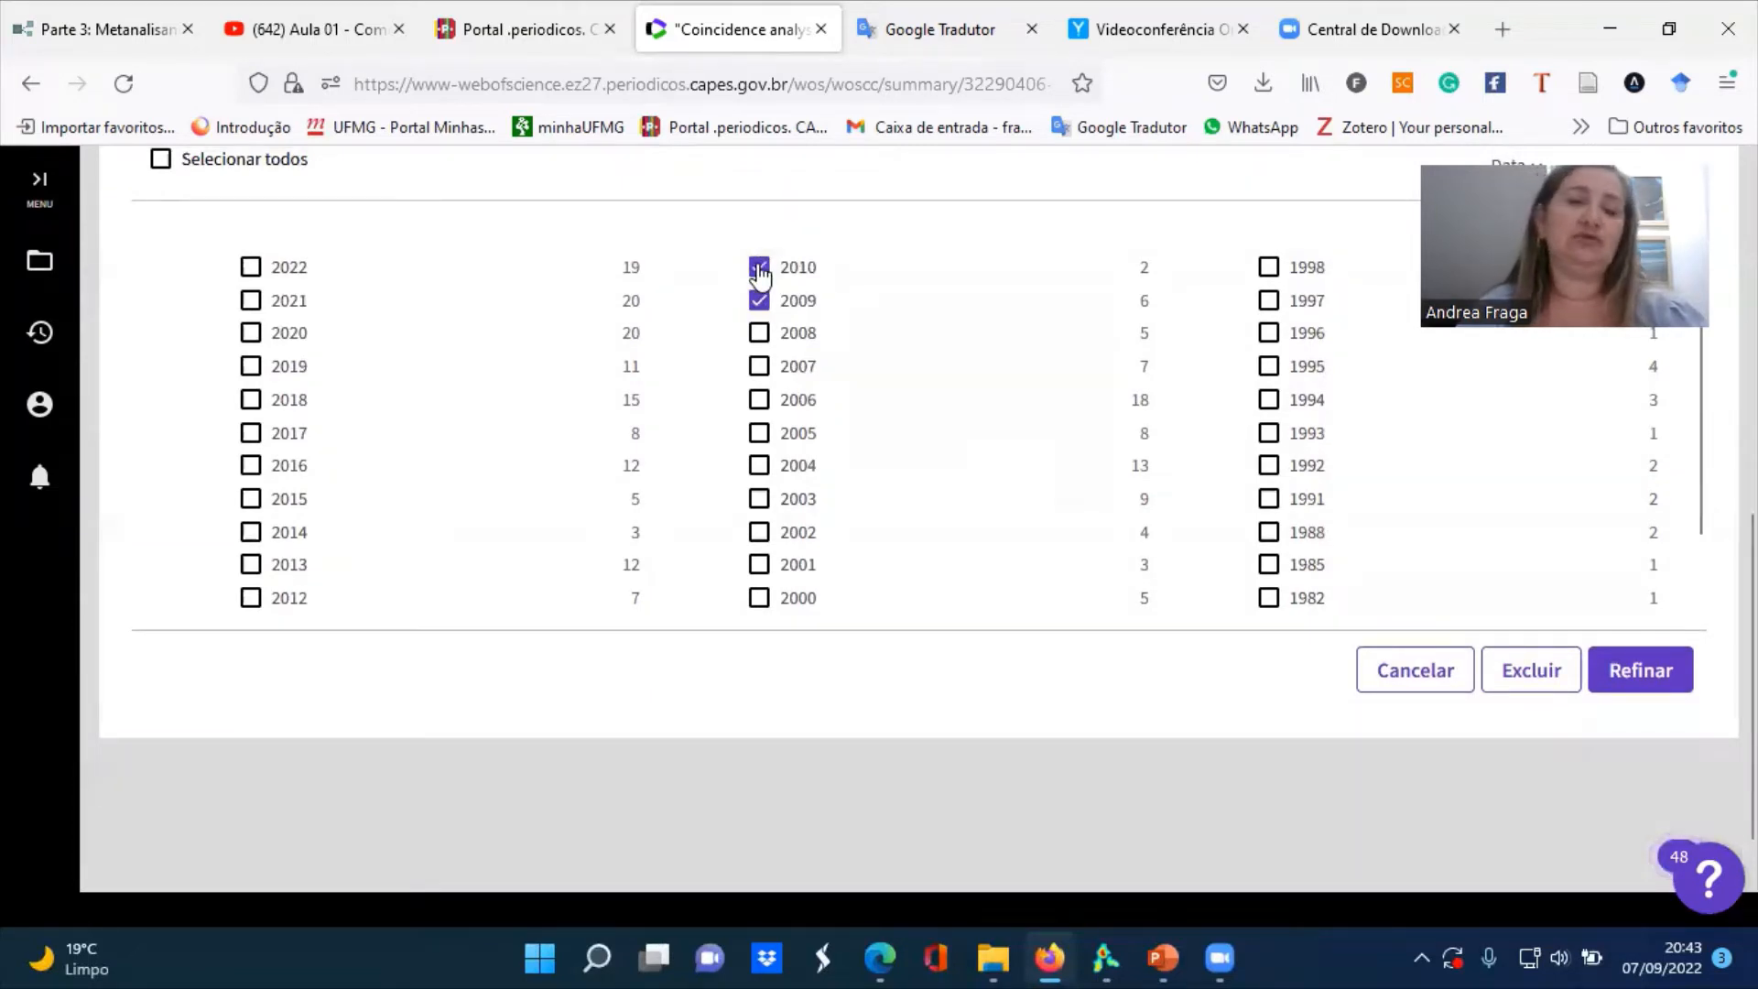
Add every publication year from 2012 through 2022 to the refinement selection
{"action": "left_click", "coordinate": [251, 600]}
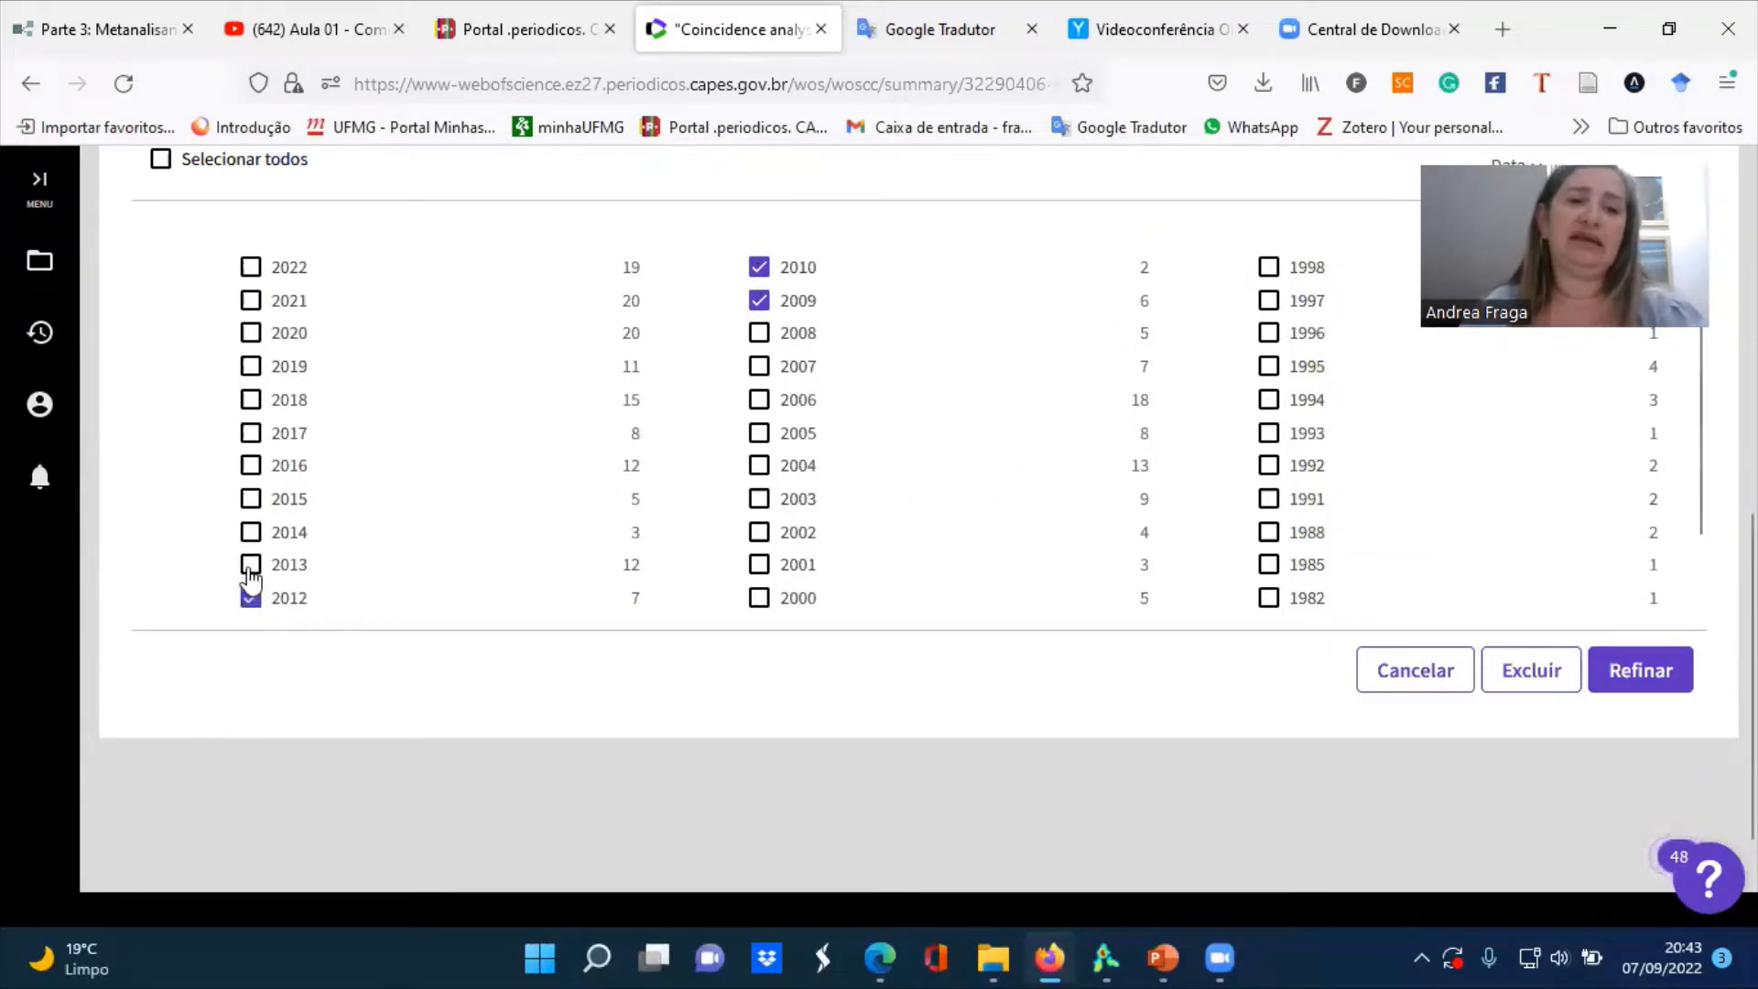
{"action": "left_click", "coordinate": [250, 566]}
{"action": "left_click", "coordinate": [250, 534]}
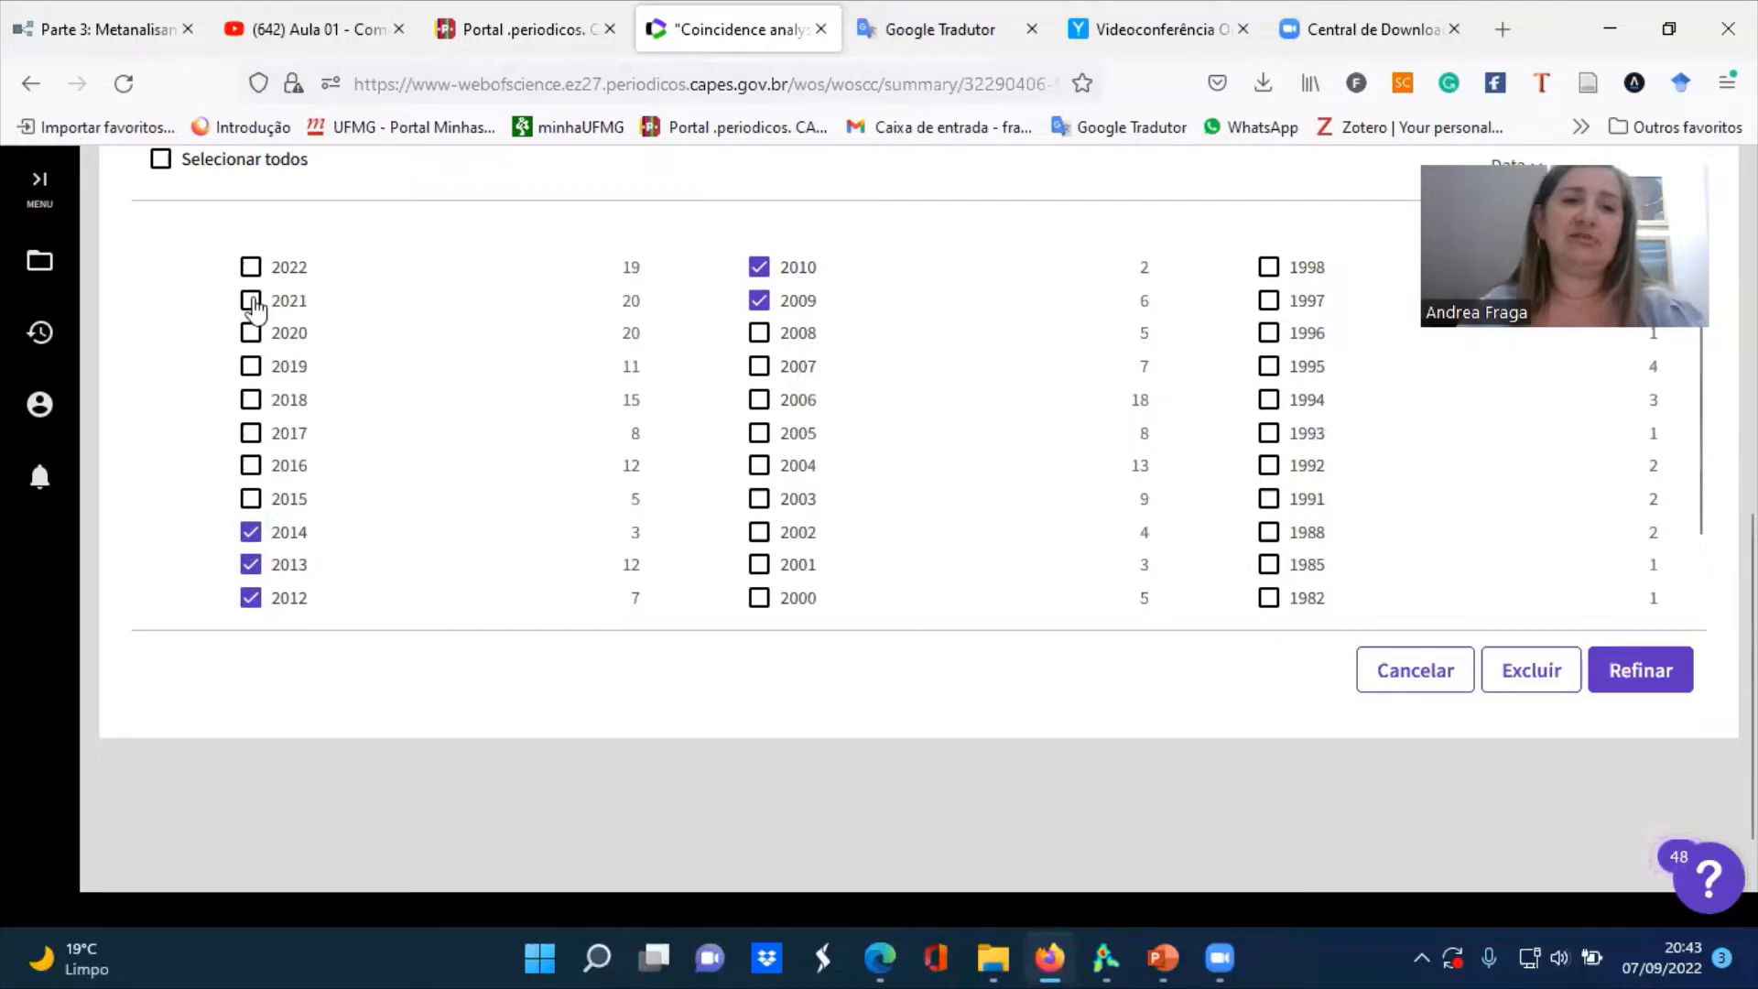
{"action": "left_click", "coordinate": [250, 270]}
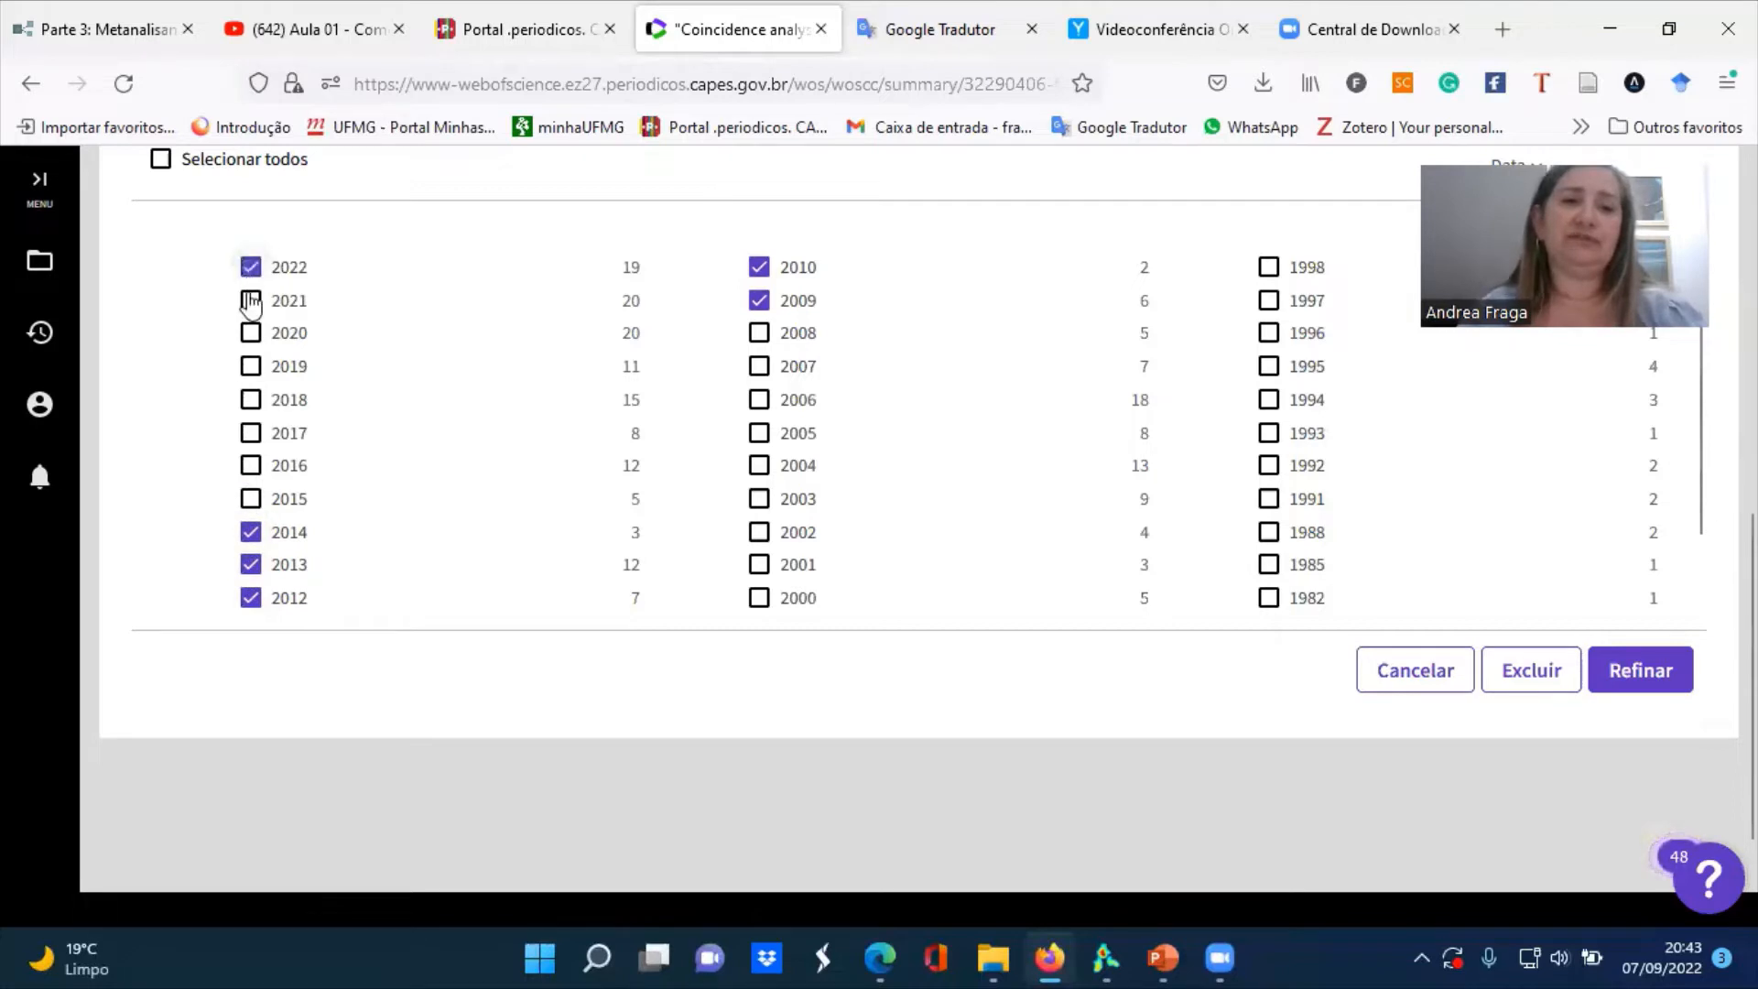
{"action": "left_click", "coordinate": [251, 301]}
{"action": "left_click", "coordinate": [252, 335]}
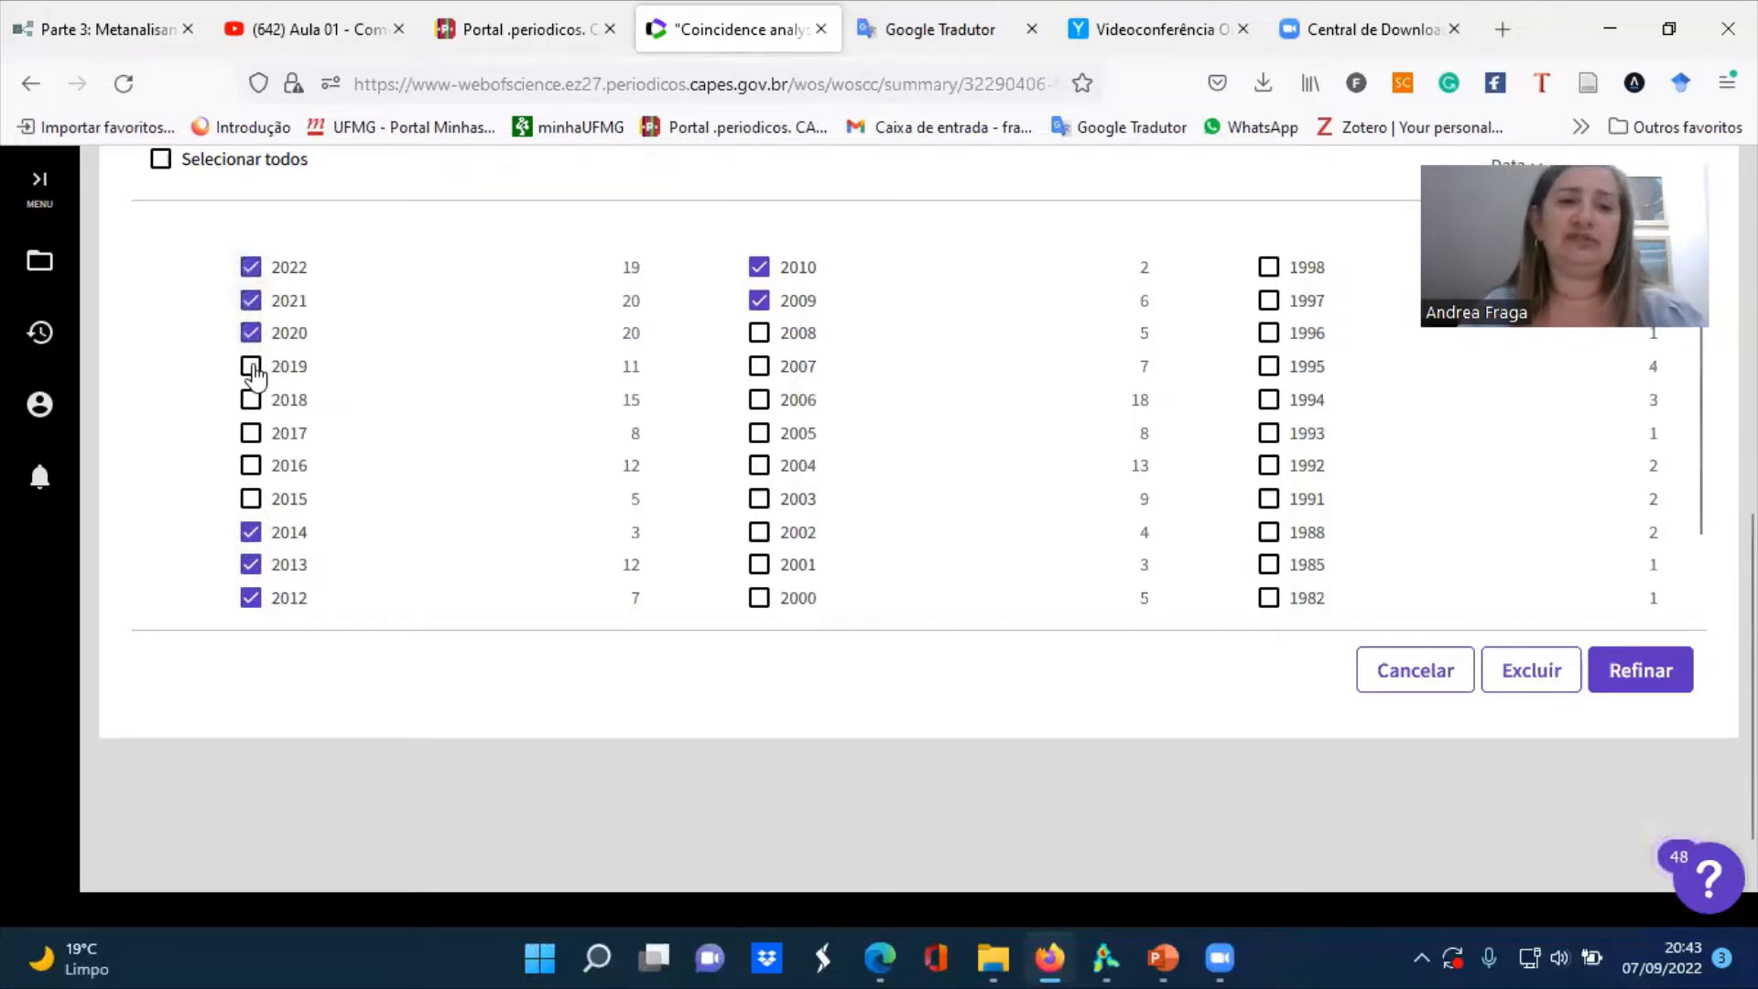
{"action": "left_click", "coordinate": [251, 370]}
{"action": "left_click", "coordinate": [252, 403]}
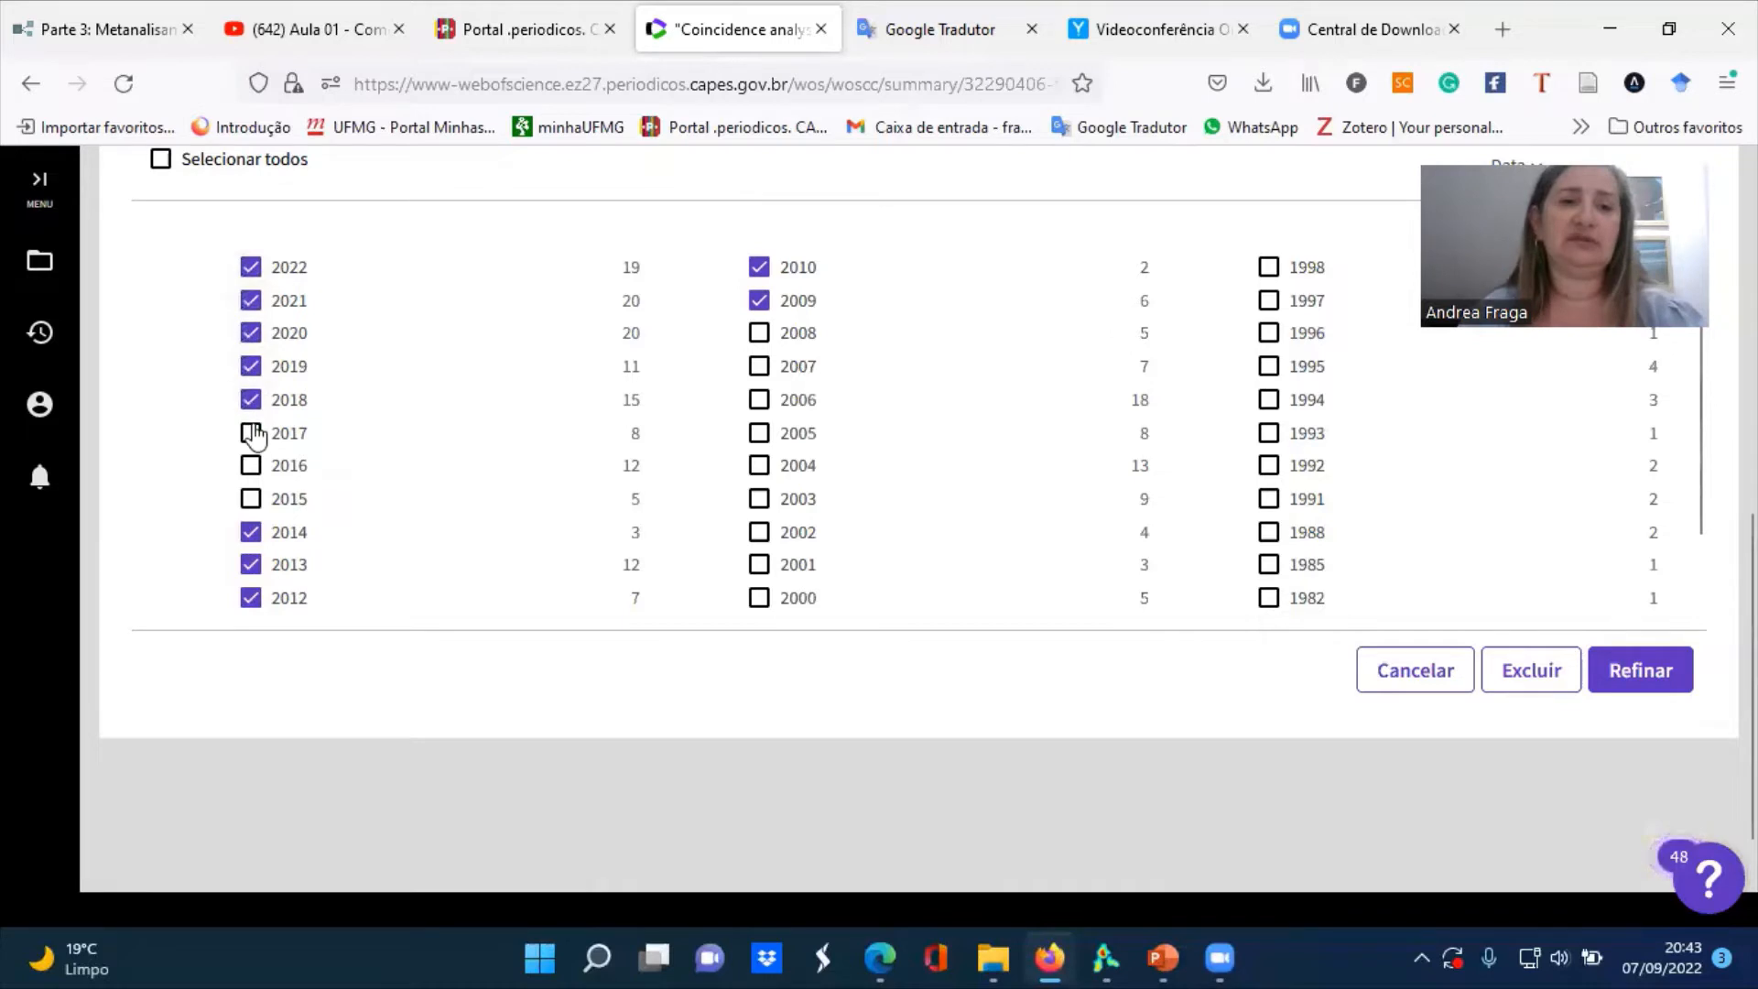
{"action": "left_click", "coordinate": [253, 434]}
{"action": "left_click", "coordinate": [253, 466]}
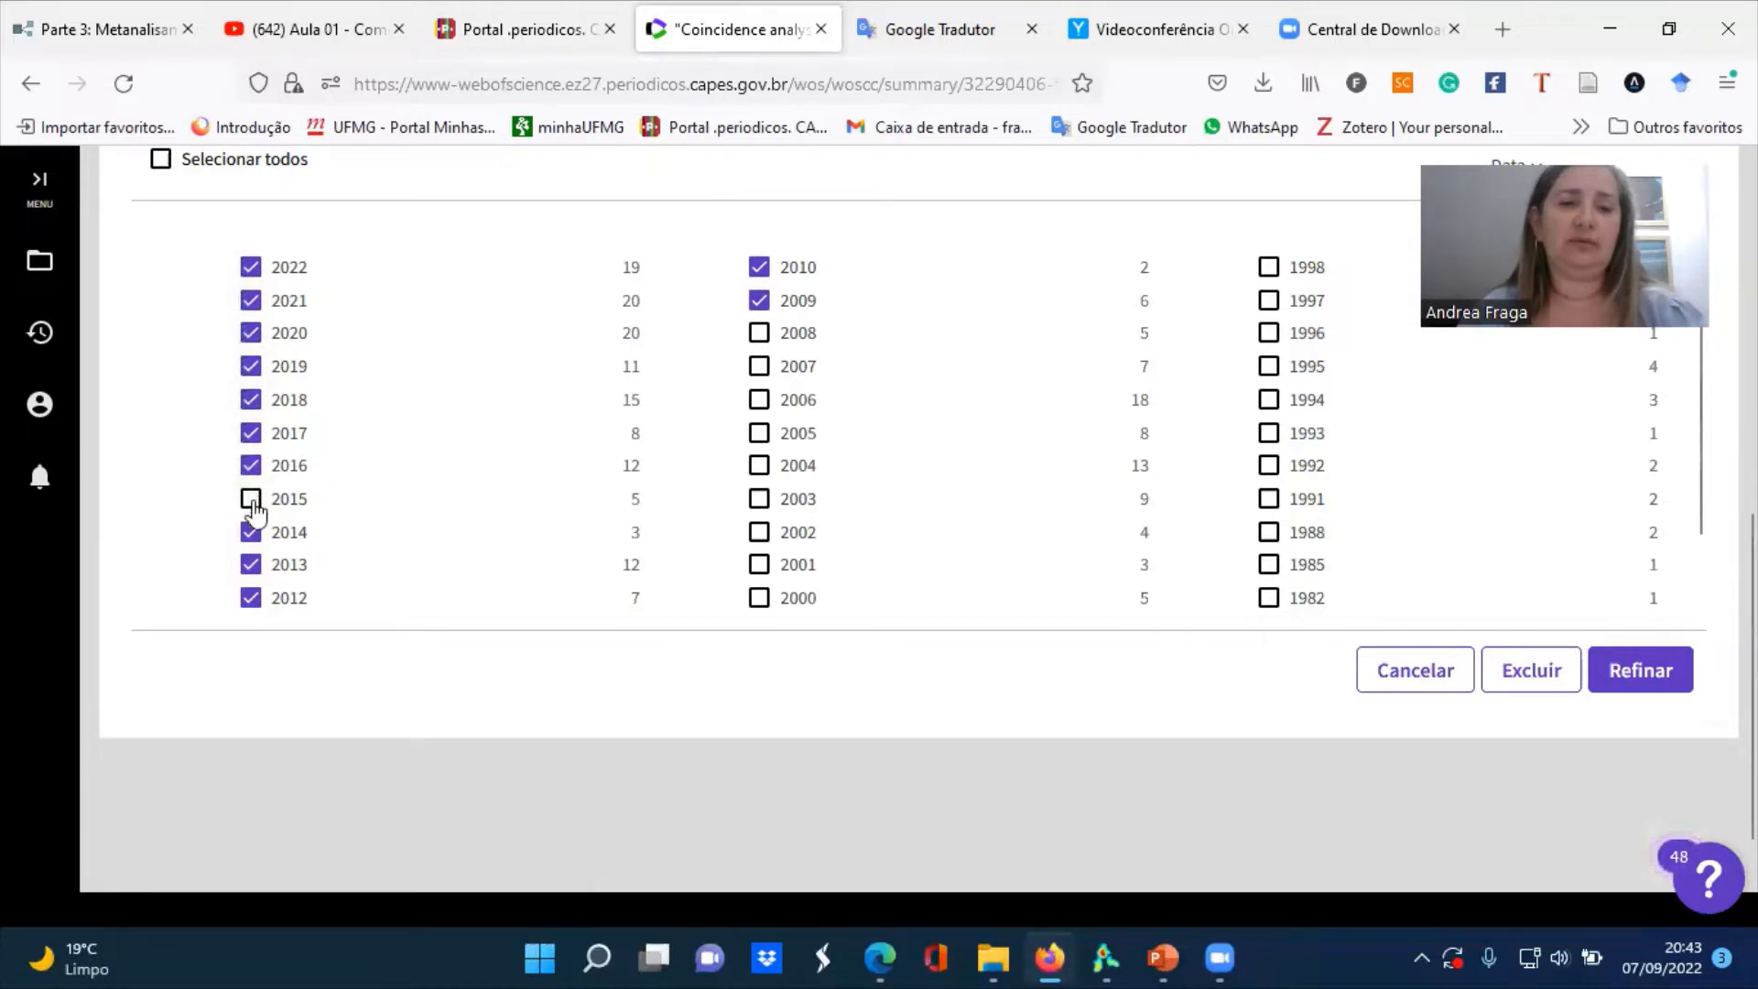
{"action": "left_click", "coordinate": [254, 501]}
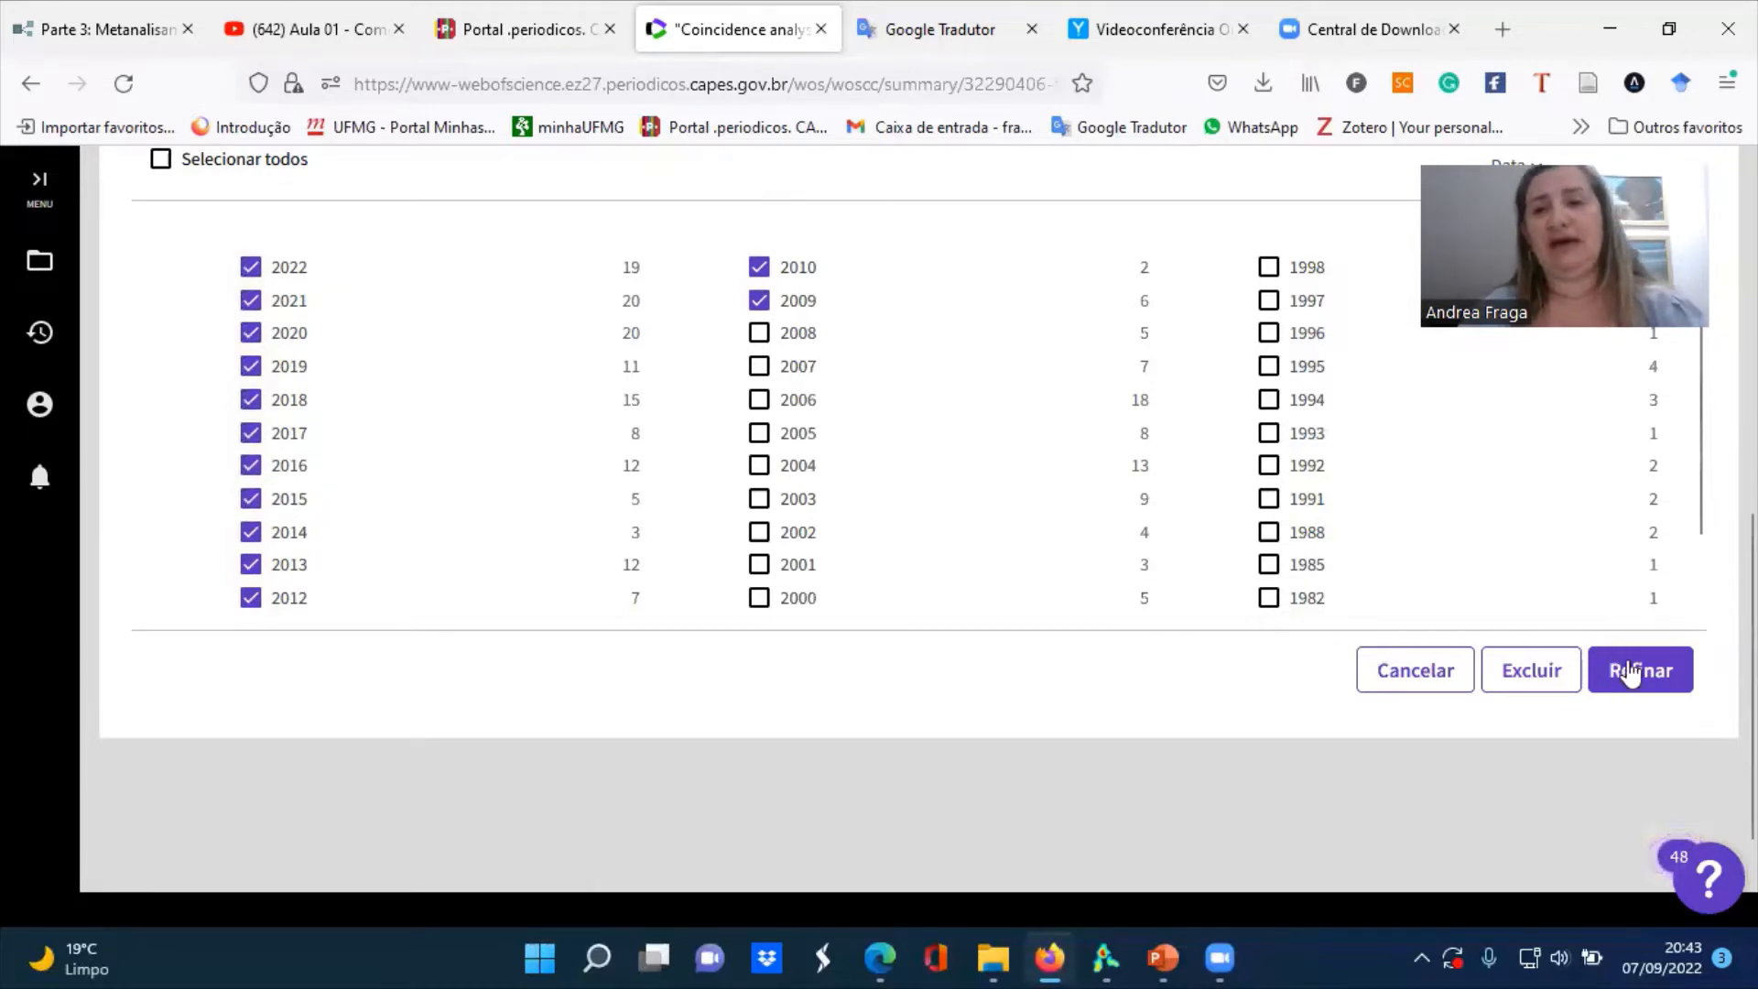
Apply the selected publication years and refine the results to the document types Artigo, Artigo de conferência and Artigo de revisão
{"action": "left_click", "coordinate": [1629, 672]}
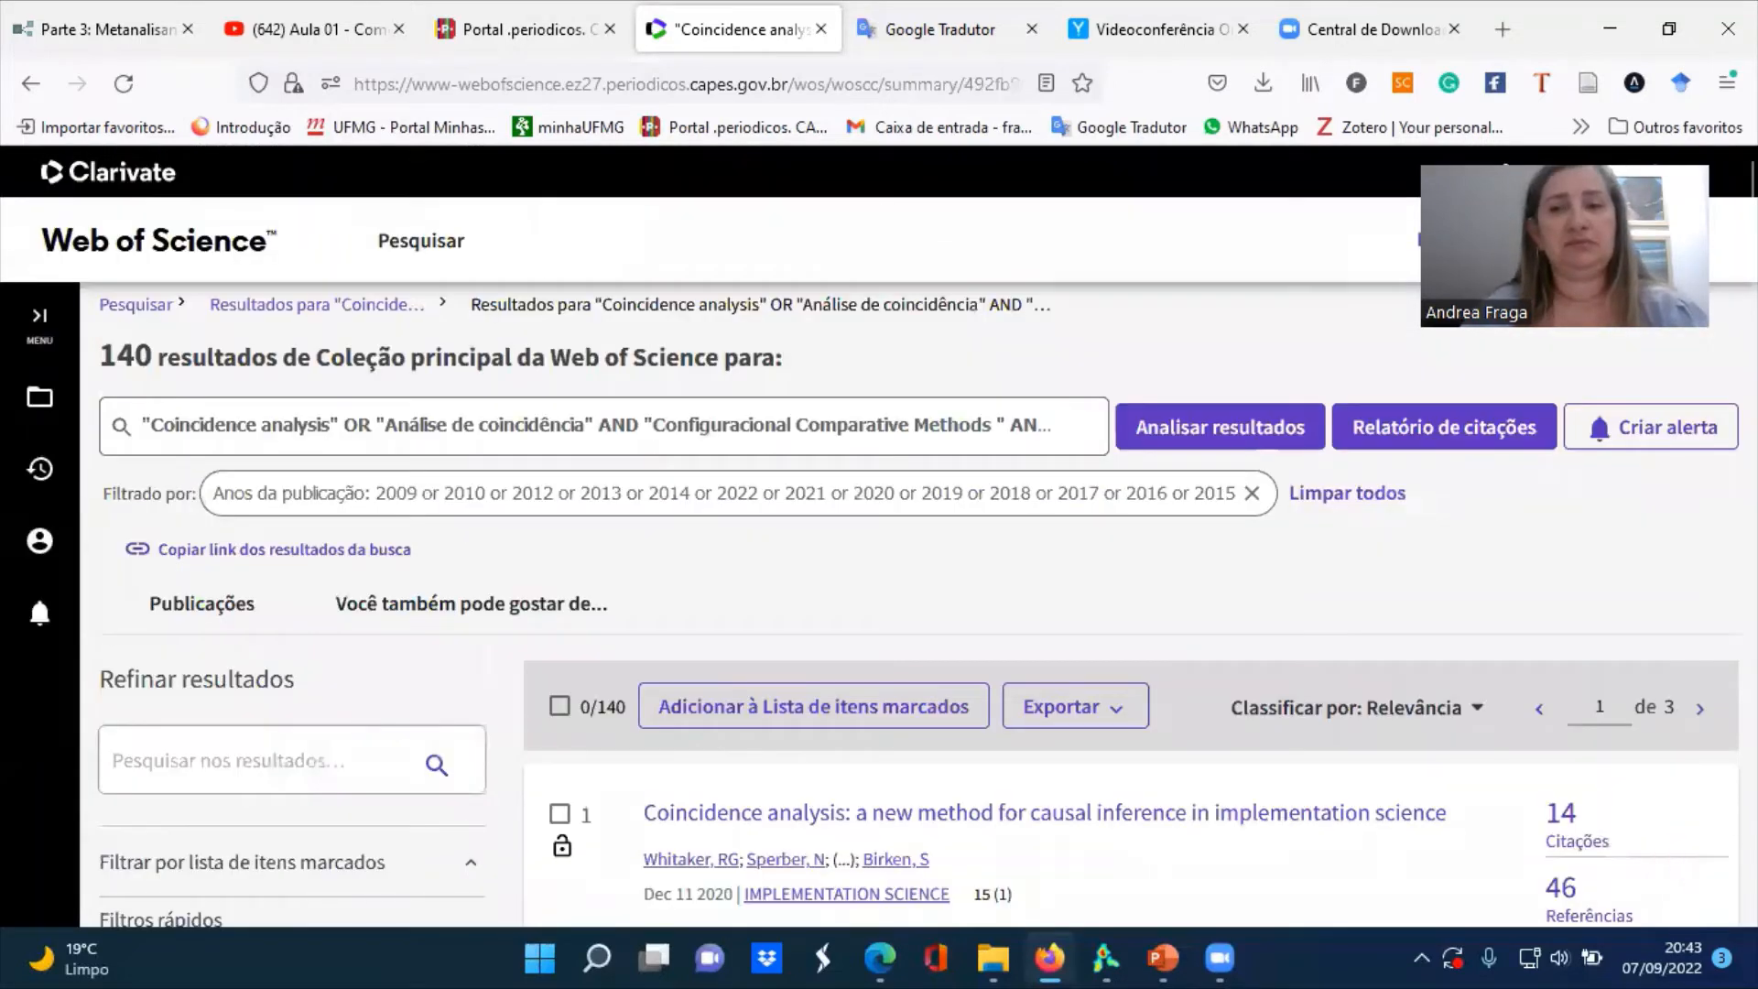
{"action": "scroll", "coordinate": [915, 536], "scroll_direction": "down", "scroll_amount": 5}
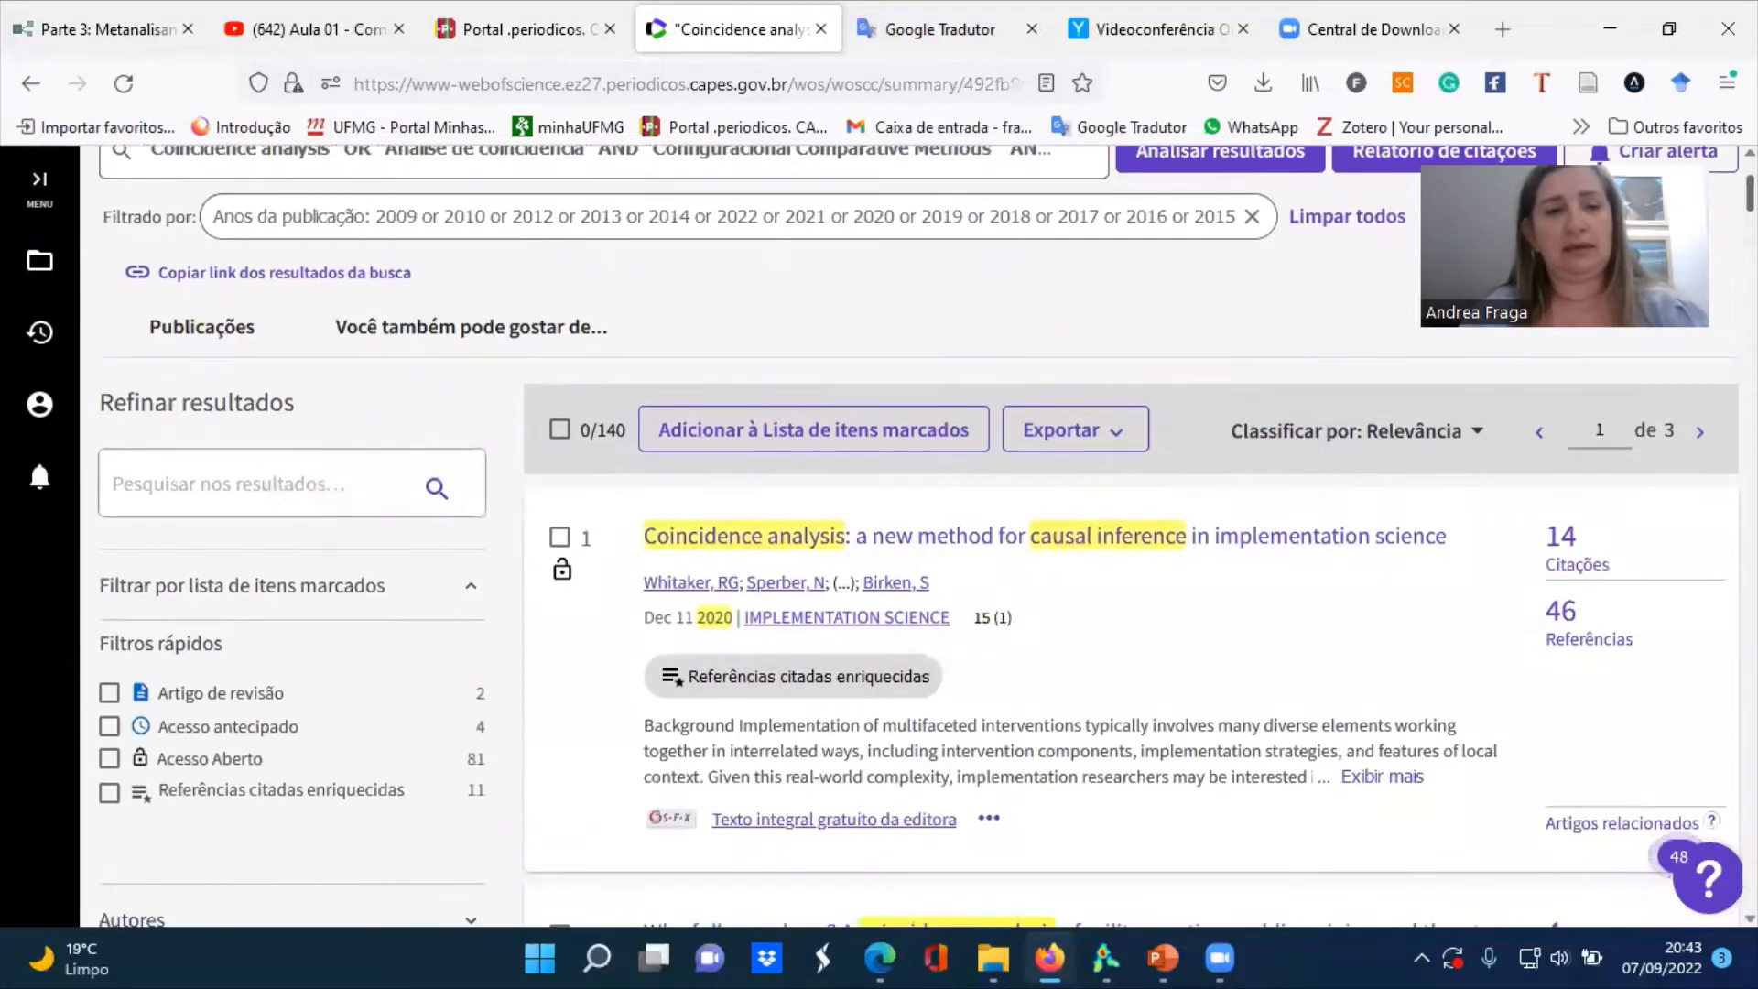
{"action": "scroll", "coordinate": [915, 536], "scroll_direction": "down", "scroll_amount": 3}
{"action": "scroll", "coordinate": [915, 535], "scroll_direction": "down", "scroll_amount": 6}
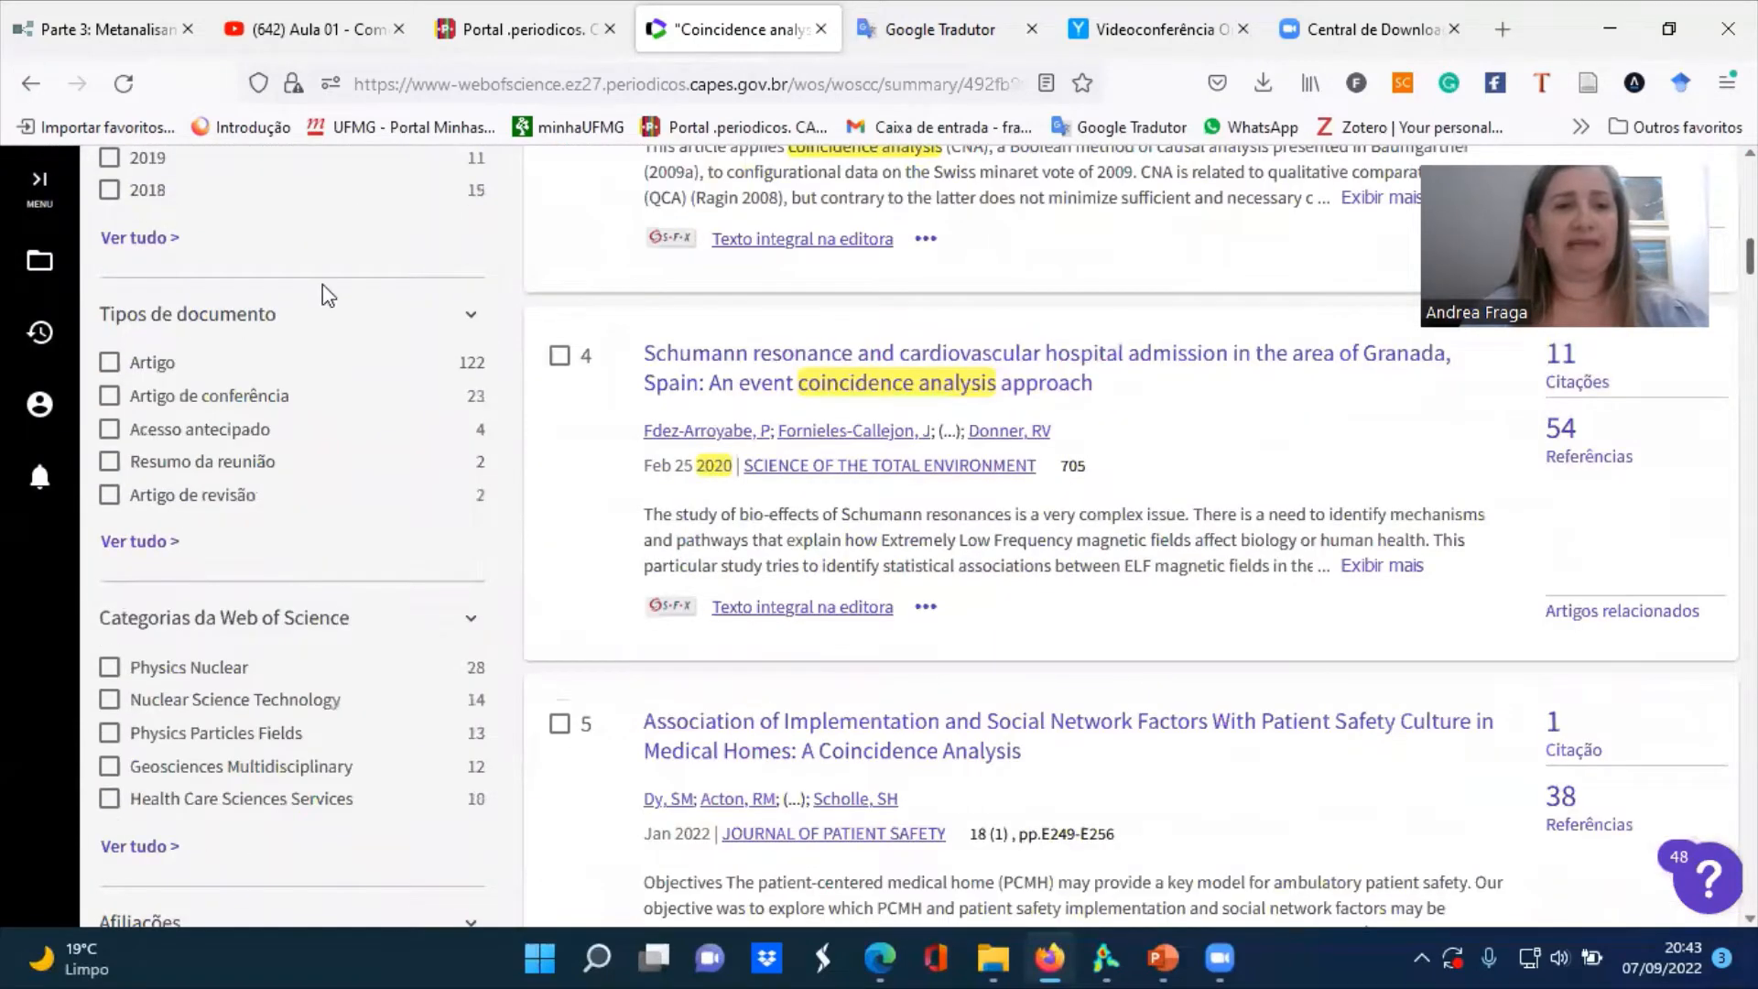
{"action": "scroll", "coordinate": [112, 295], "scroll_direction": "down", "scroll_amount": 1}
{"action": "left_click", "coordinate": [110, 288]}
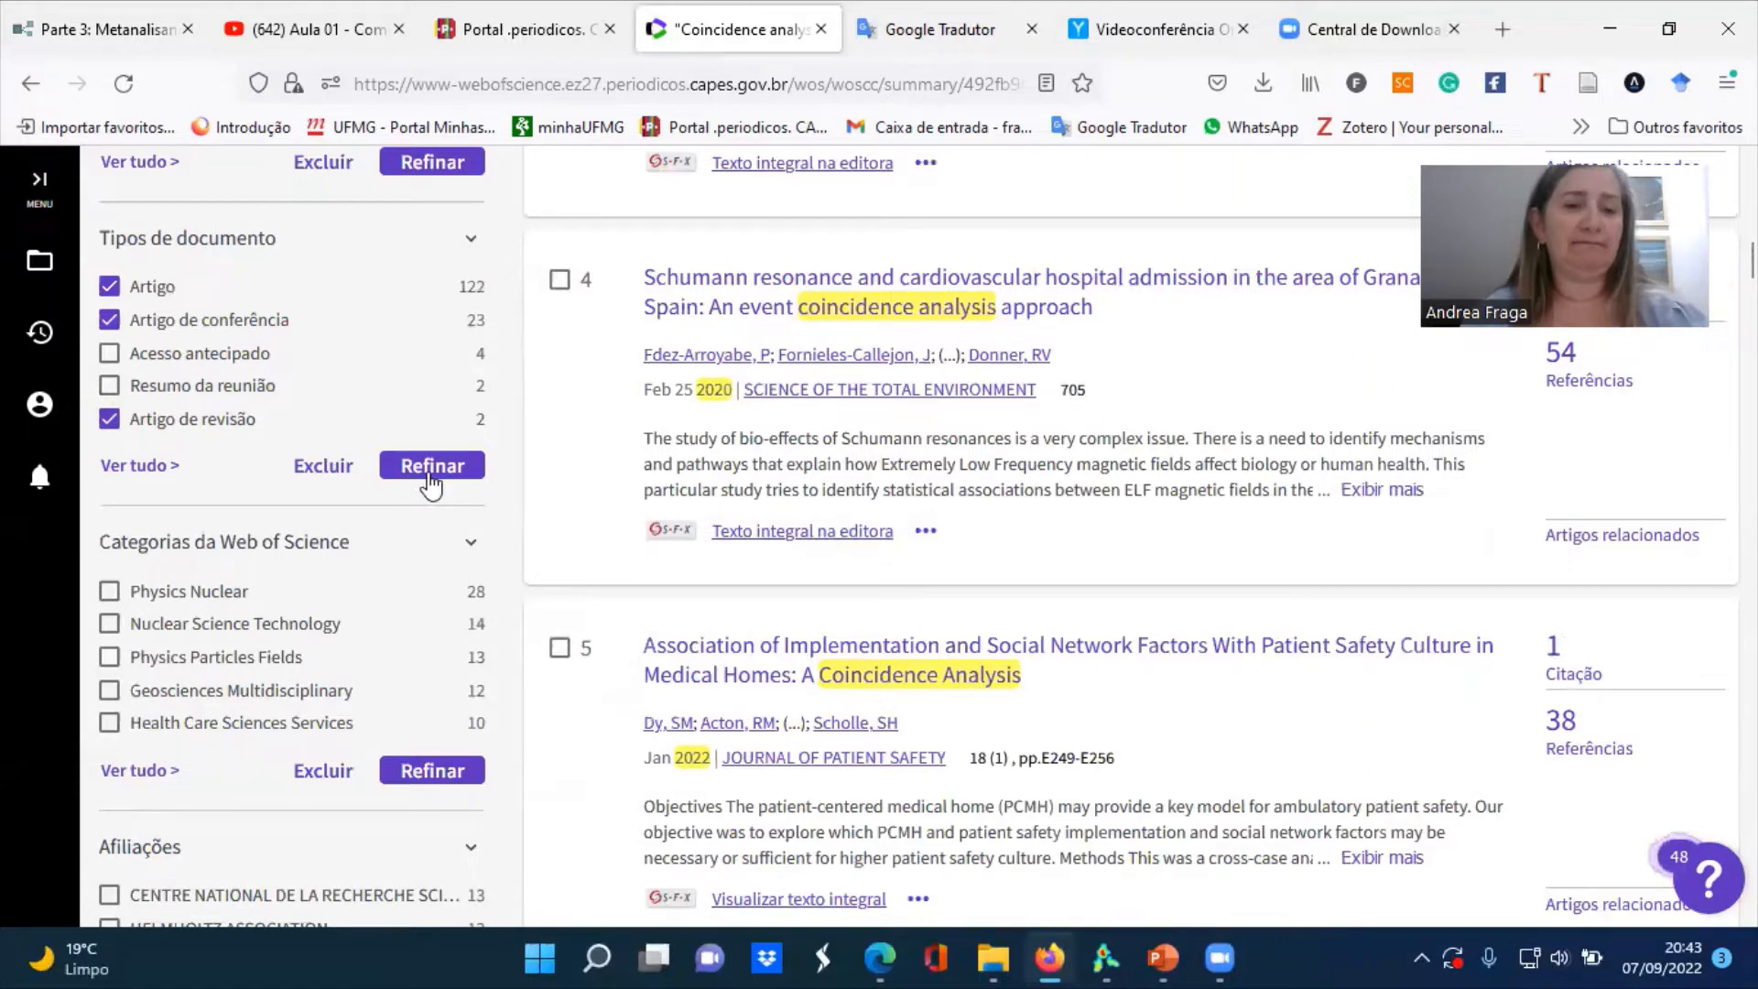
{"action": "left_click", "coordinate": [428, 485]}
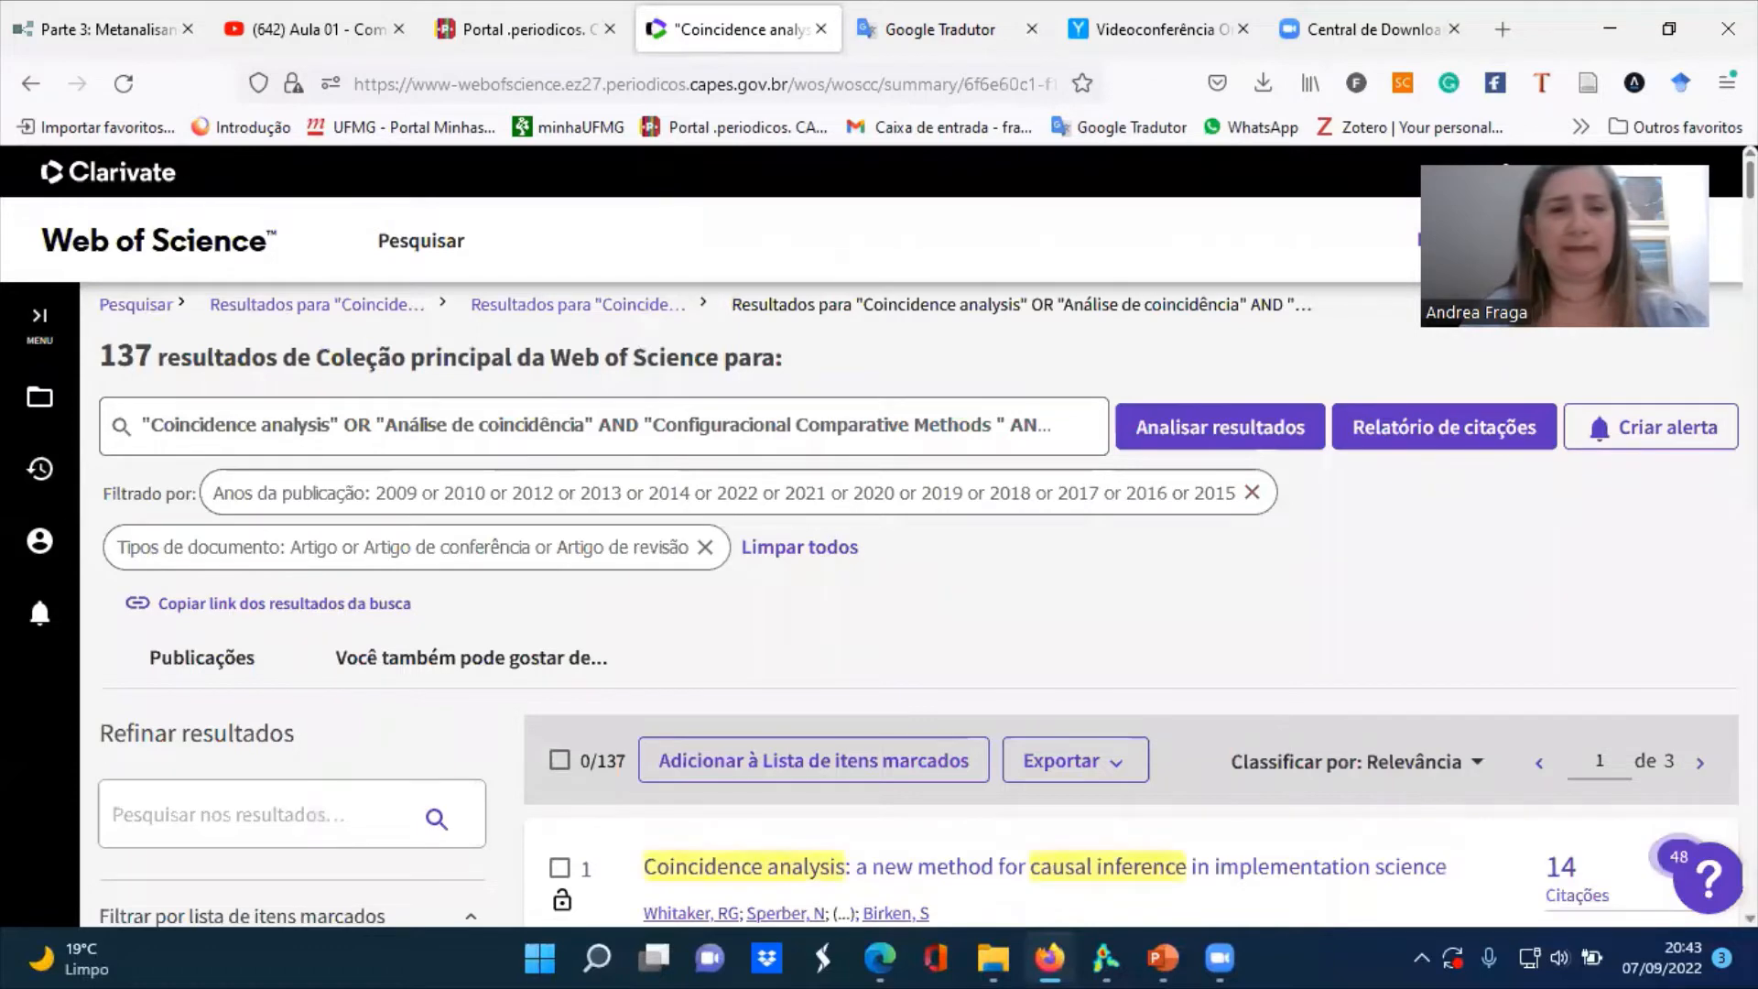
Exclude the Web of Science categories Physics Nuclear, Nuclear Science Technology and Physics Particles Fields from the results
{"action": "scroll", "coordinate": [1574, 381], "scroll_direction": "down", "scroll_amount": 3}
{"action": "scroll", "coordinate": [915, 549], "scroll_direction": "down", "scroll_amount": 10}
{"action": "scroll", "coordinate": [916, 549], "scroll_direction": "up", "scroll_amount": 1}
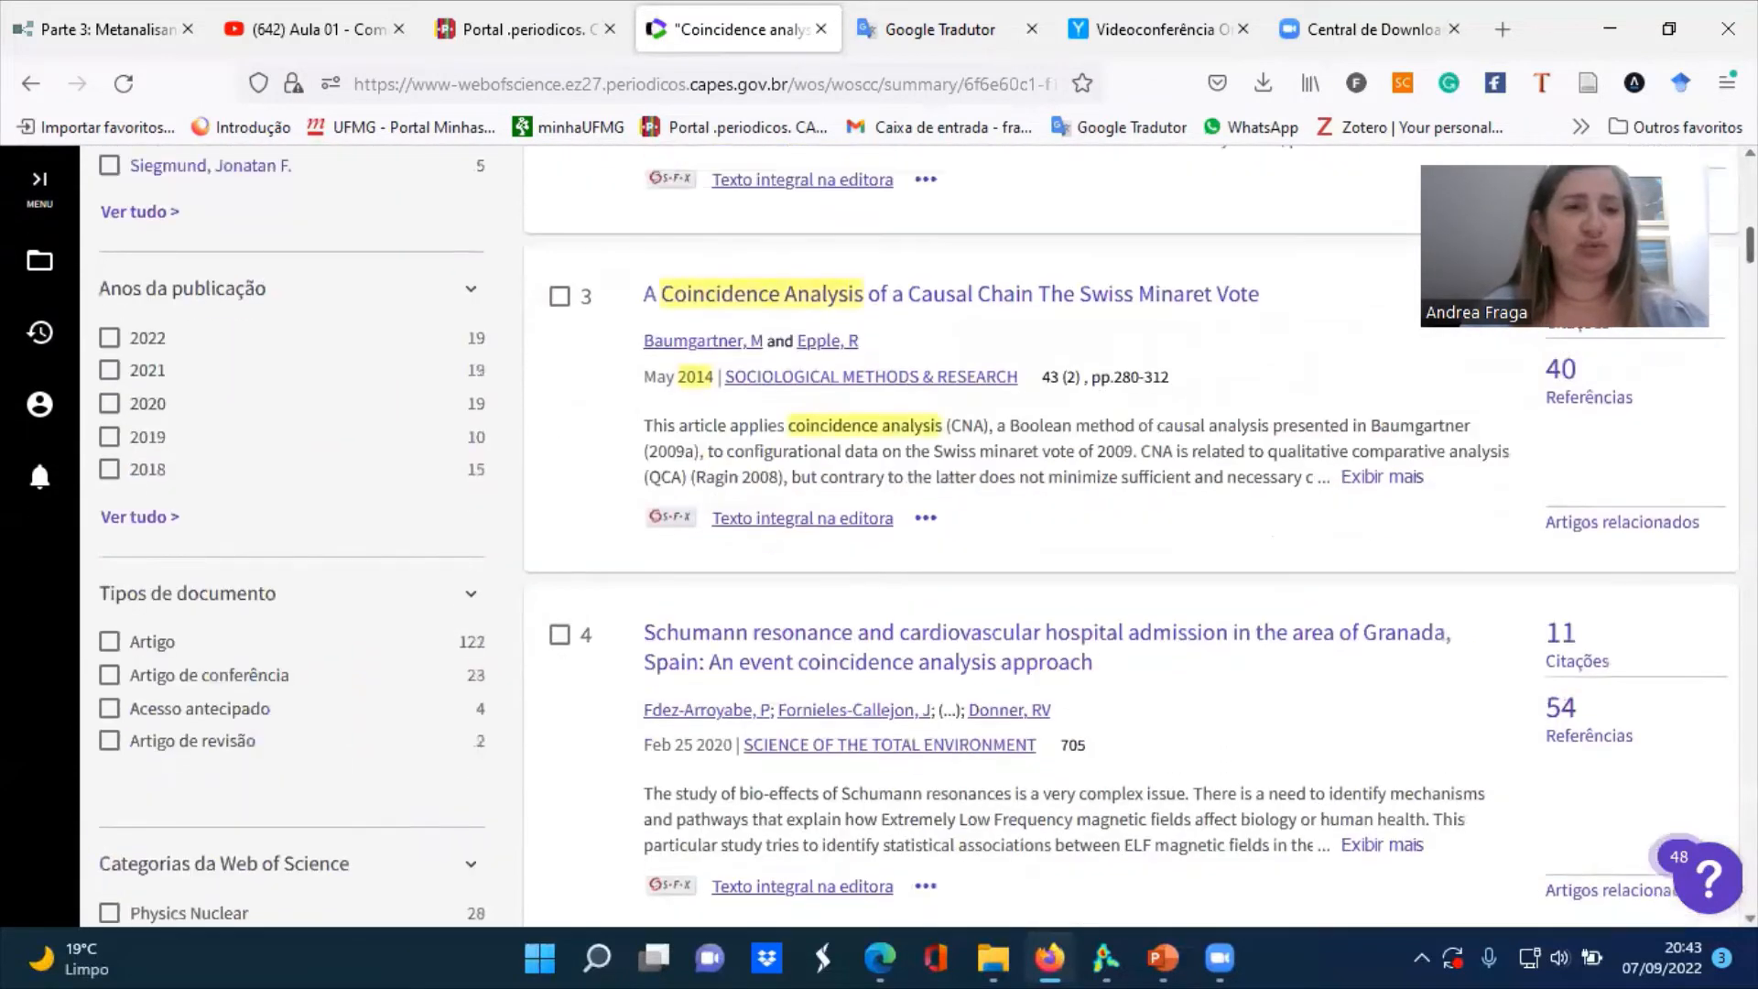
{"action": "scroll", "coordinate": [915, 549], "scroll_direction": "up", "scroll_amount": 3}
{"action": "scroll", "coordinate": [915, 549], "scroll_direction": "down", "scroll_amount": 8}
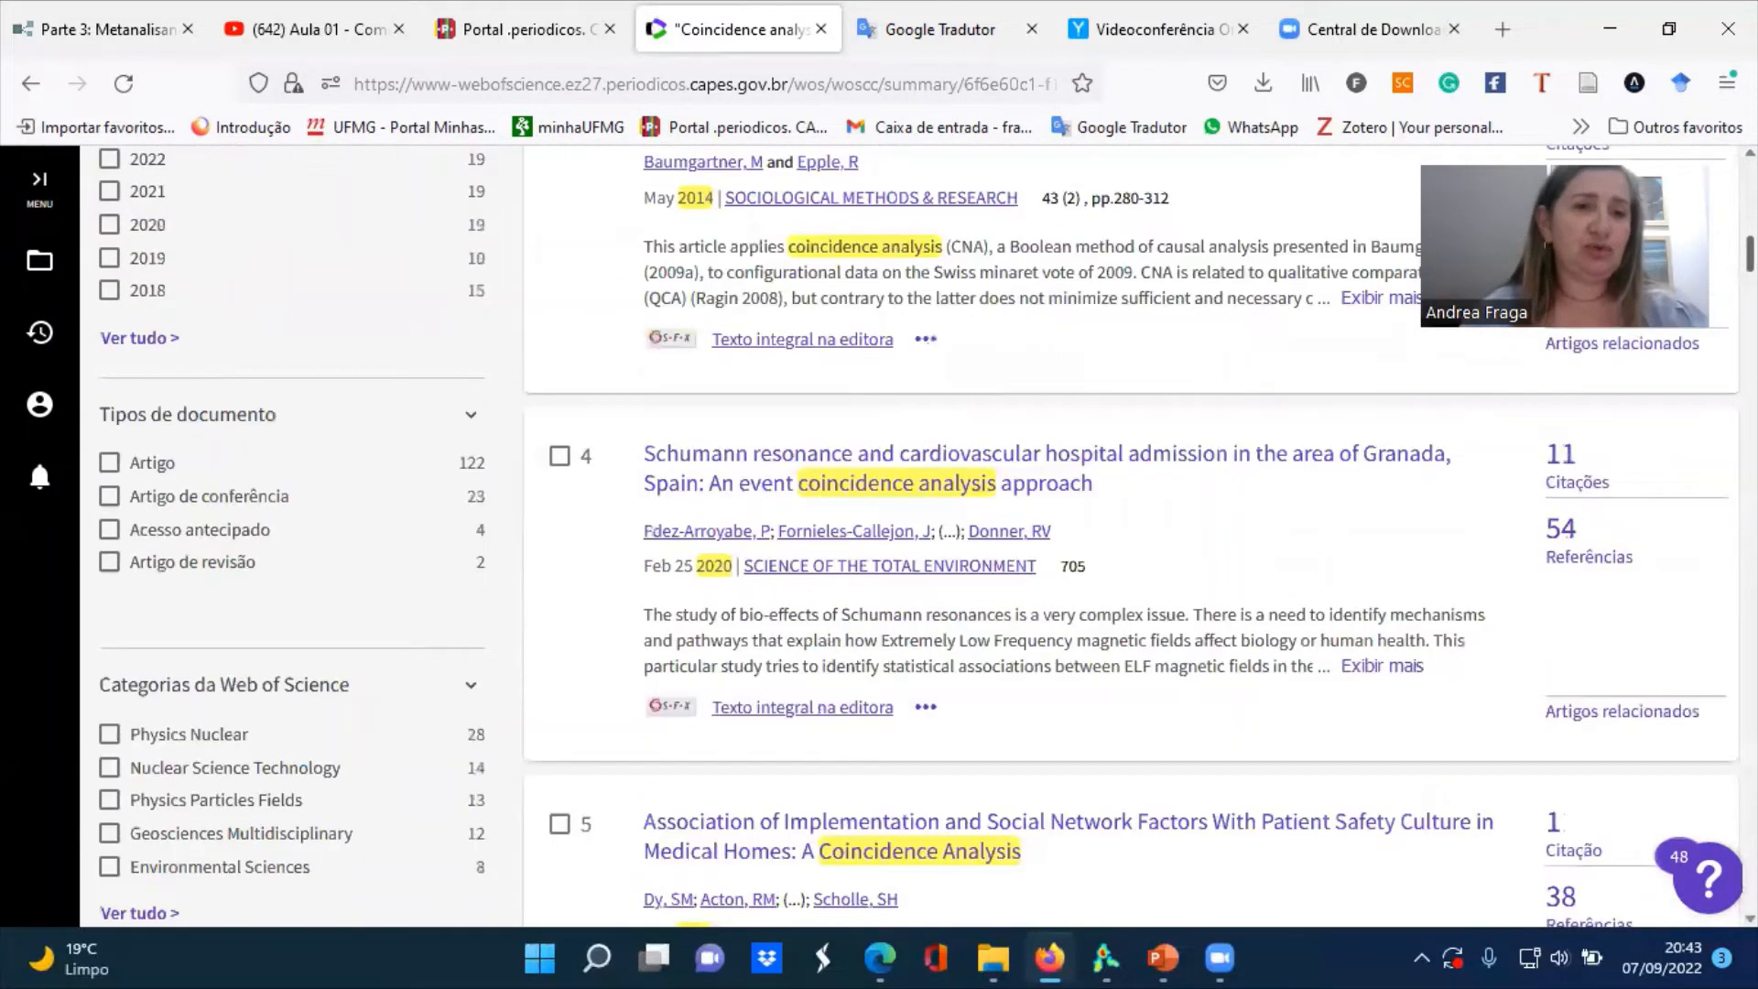
{"action": "scroll", "coordinate": [915, 535], "scroll_direction": "down", "scroll_amount": 2}
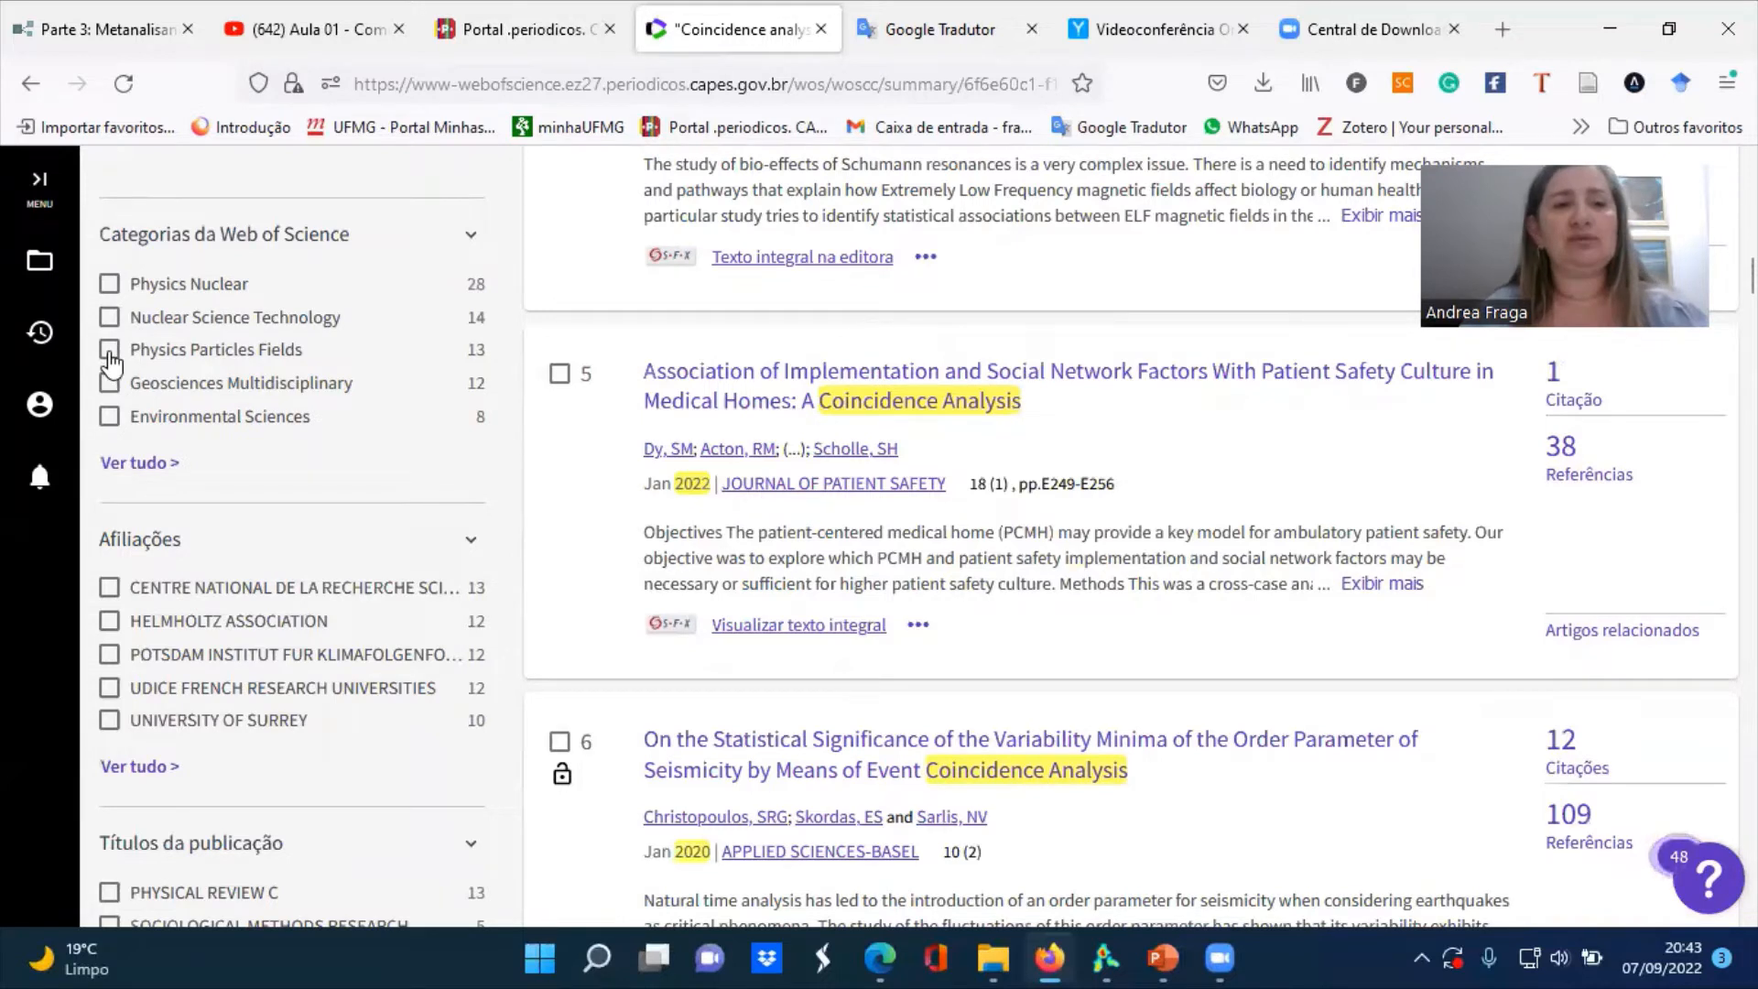
{"action": "left_click", "coordinate": [110, 352]}
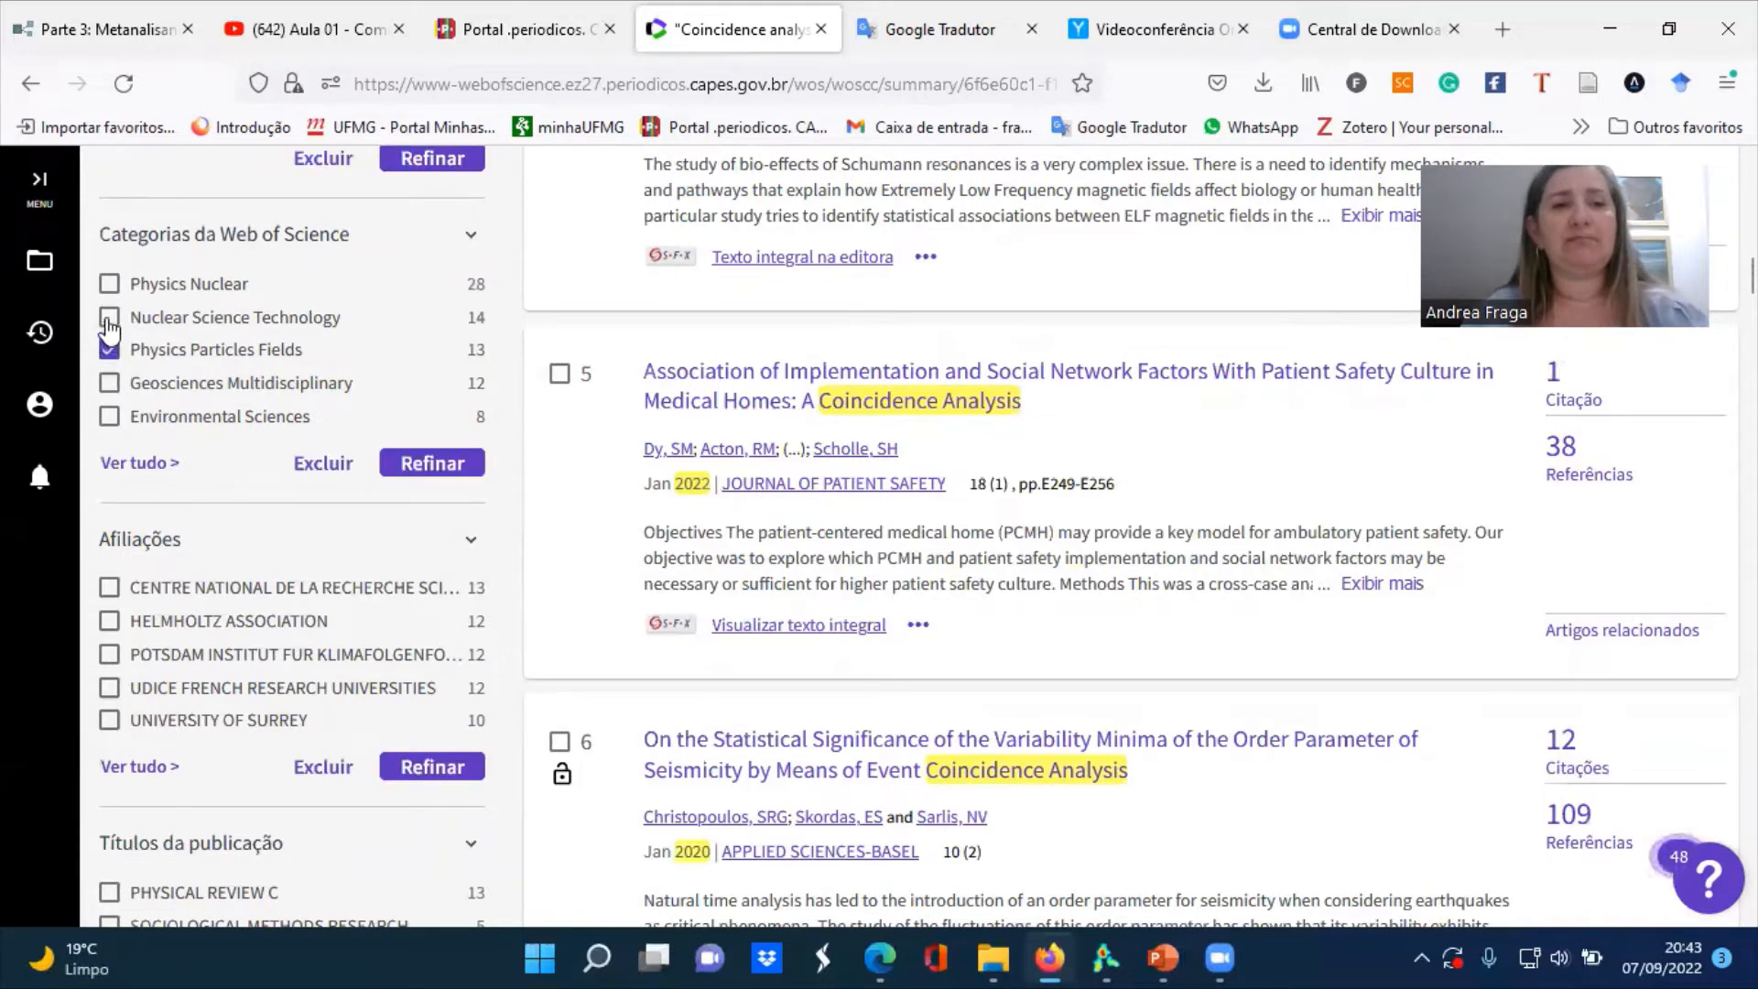
{"action": "left_click", "coordinate": [109, 320]}
{"action": "left_click", "coordinate": [108, 285]}
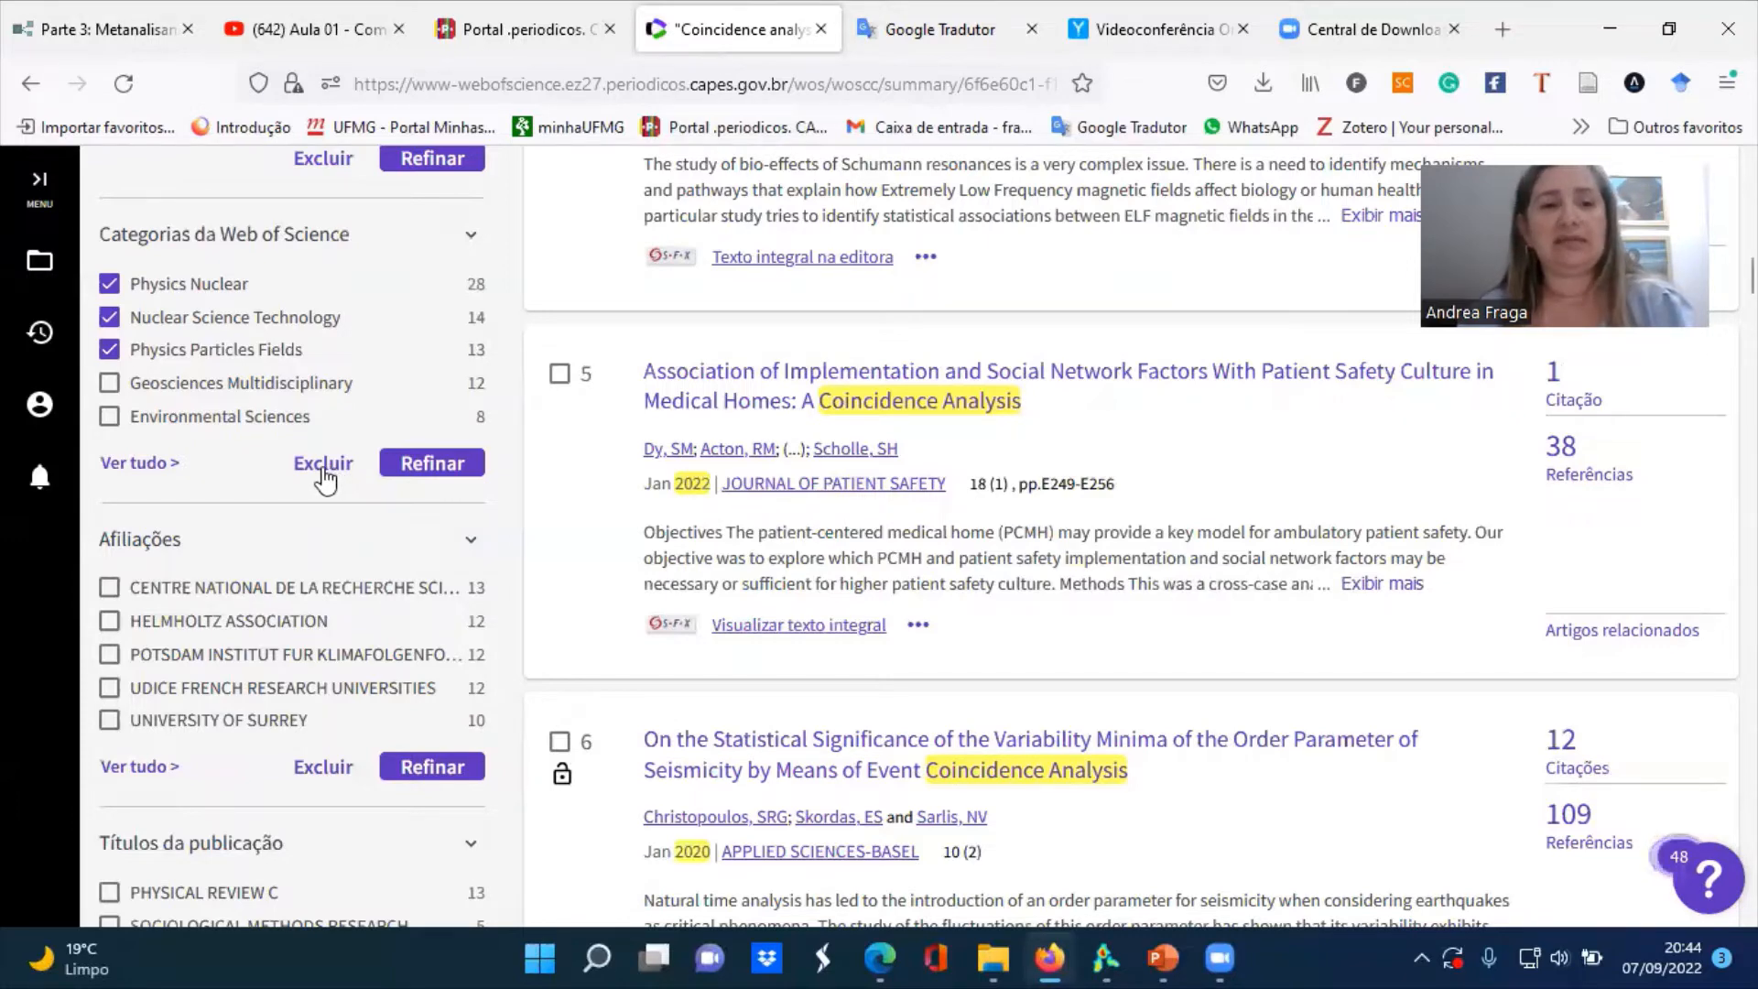
{"action": "left_click", "coordinate": [322, 465]}
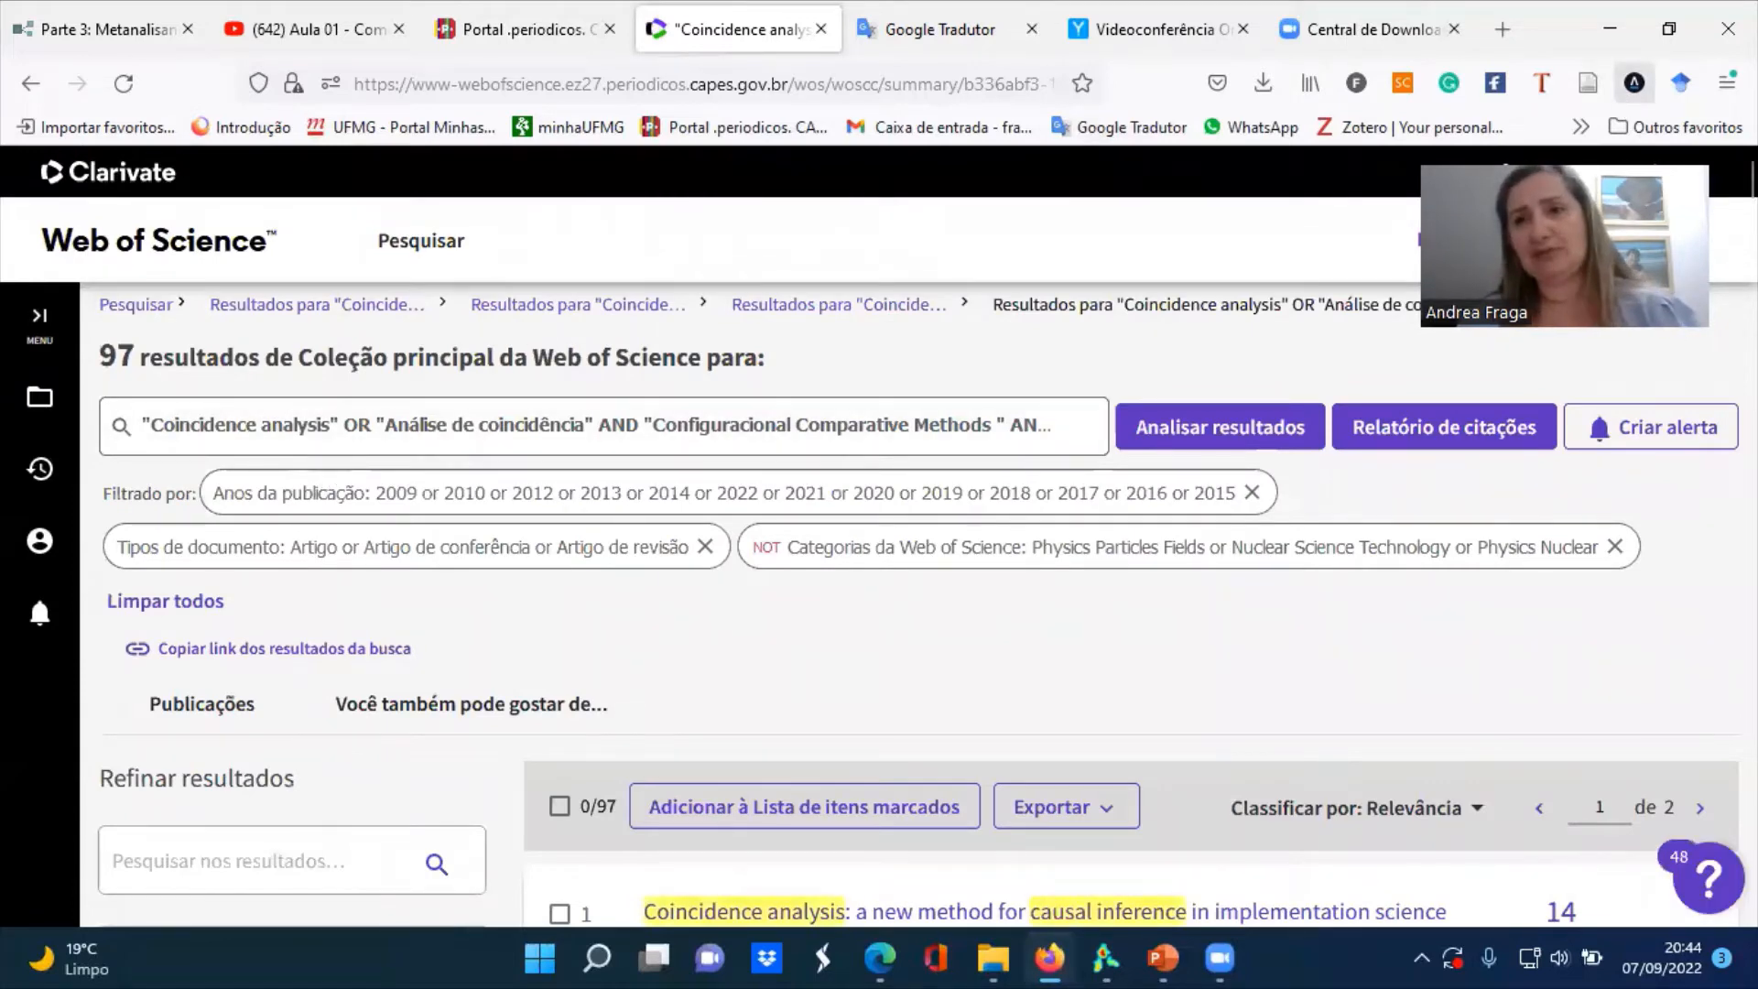
Look through the narrowed results and their remaining refinement filters, from document types down to publishers
{"action": "scroll", "coordinate": [918, 536], "scroll_direction": "down", "scroll_amount": 7}
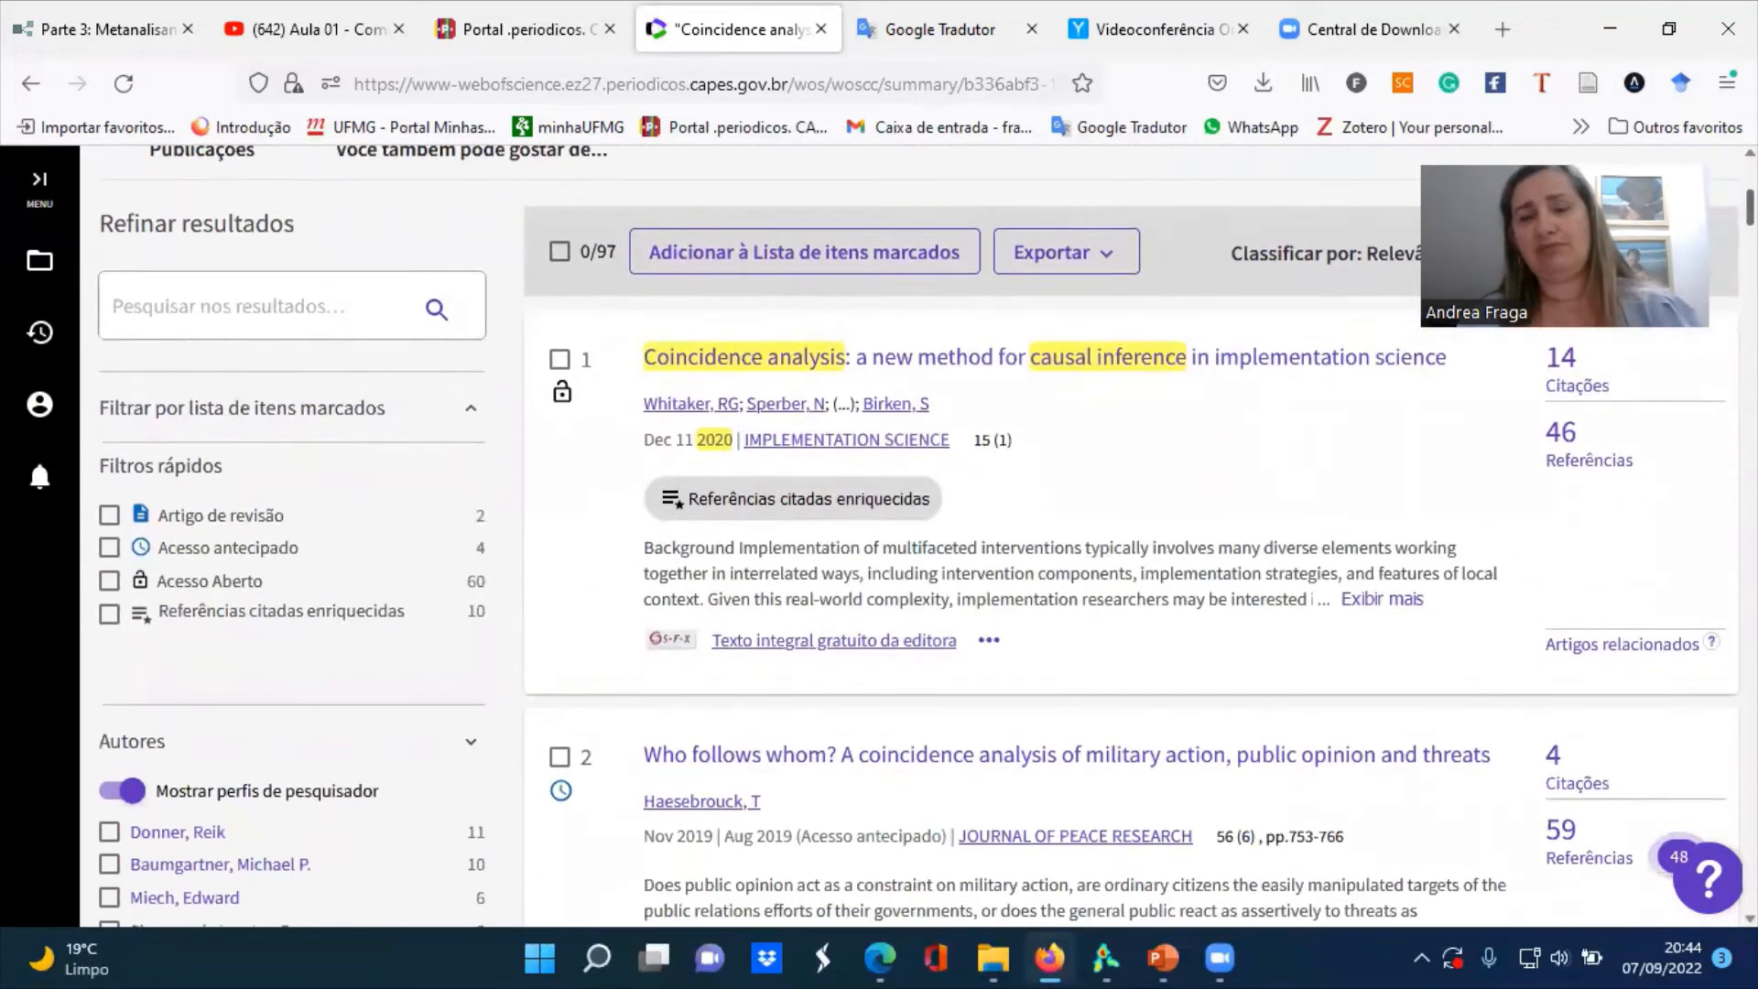
{"action": "scroll", "coordinate": [918, 536], "scroll_direction": "down", "scroll_amount": 10}
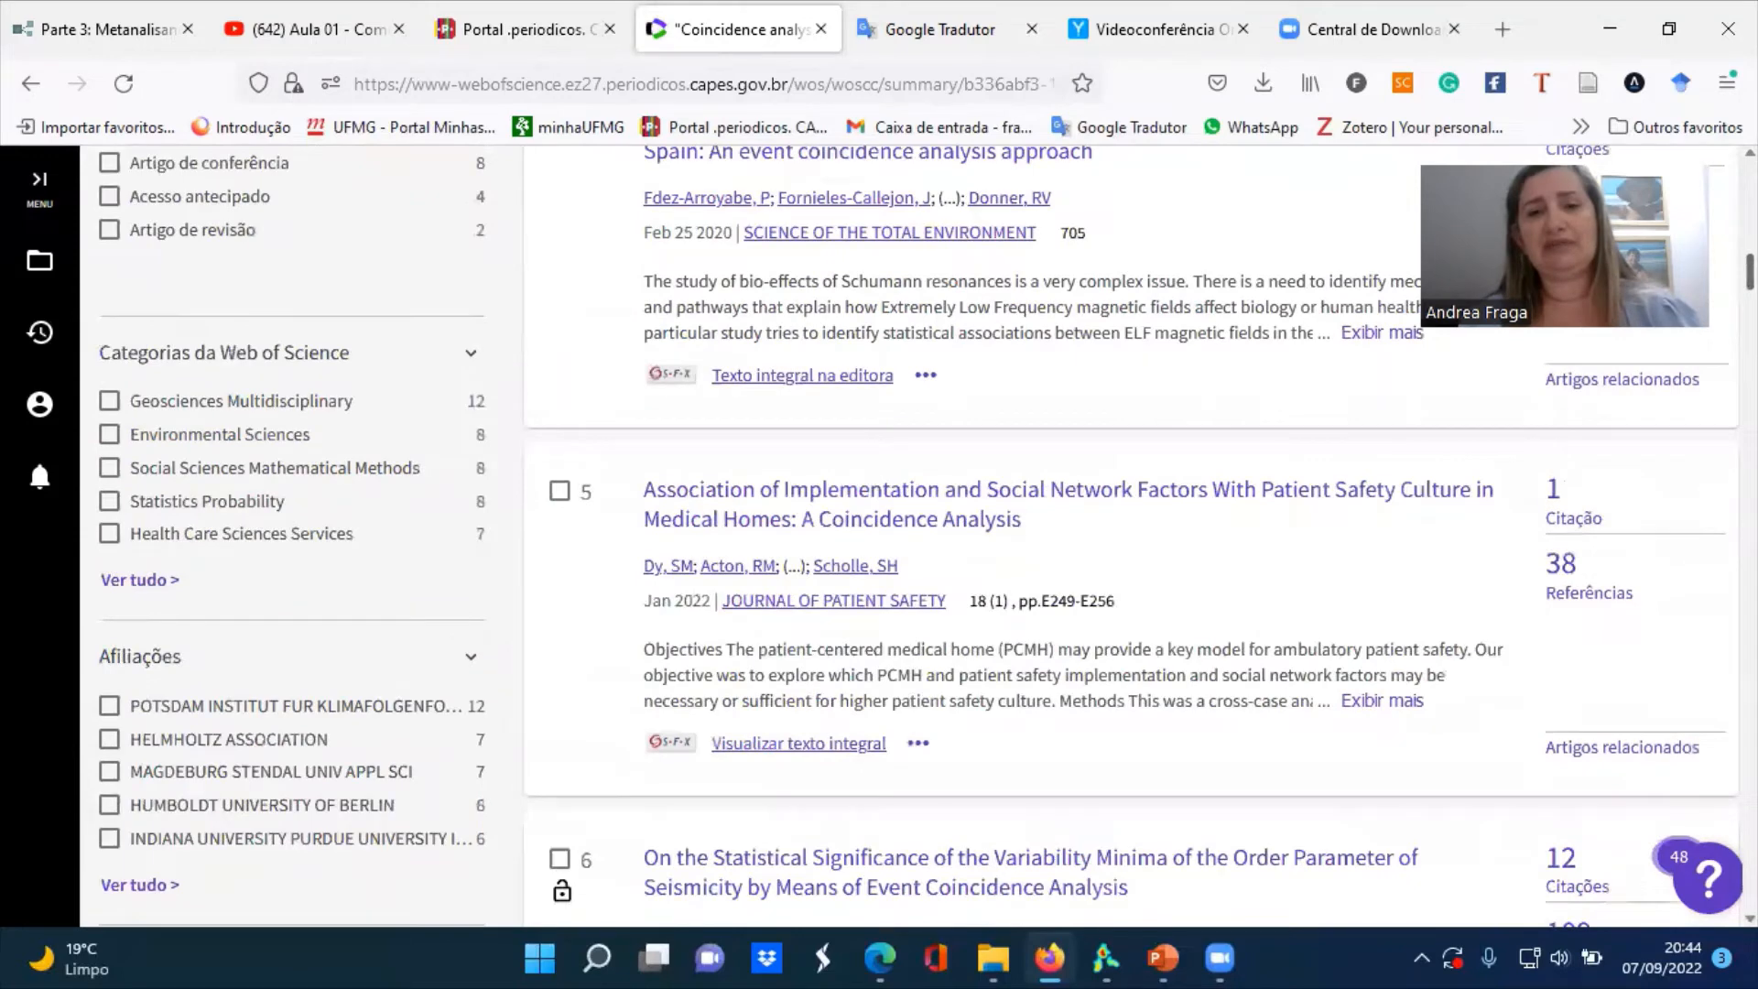
{"action": "scroll", "coordinate": [918, 537], "scroll_direction": "down", "scroll_amount": 10}
{"action": "scroll", "coordinate": [918, 537], "scroll_direction": "up", "scroll_amount": 10}
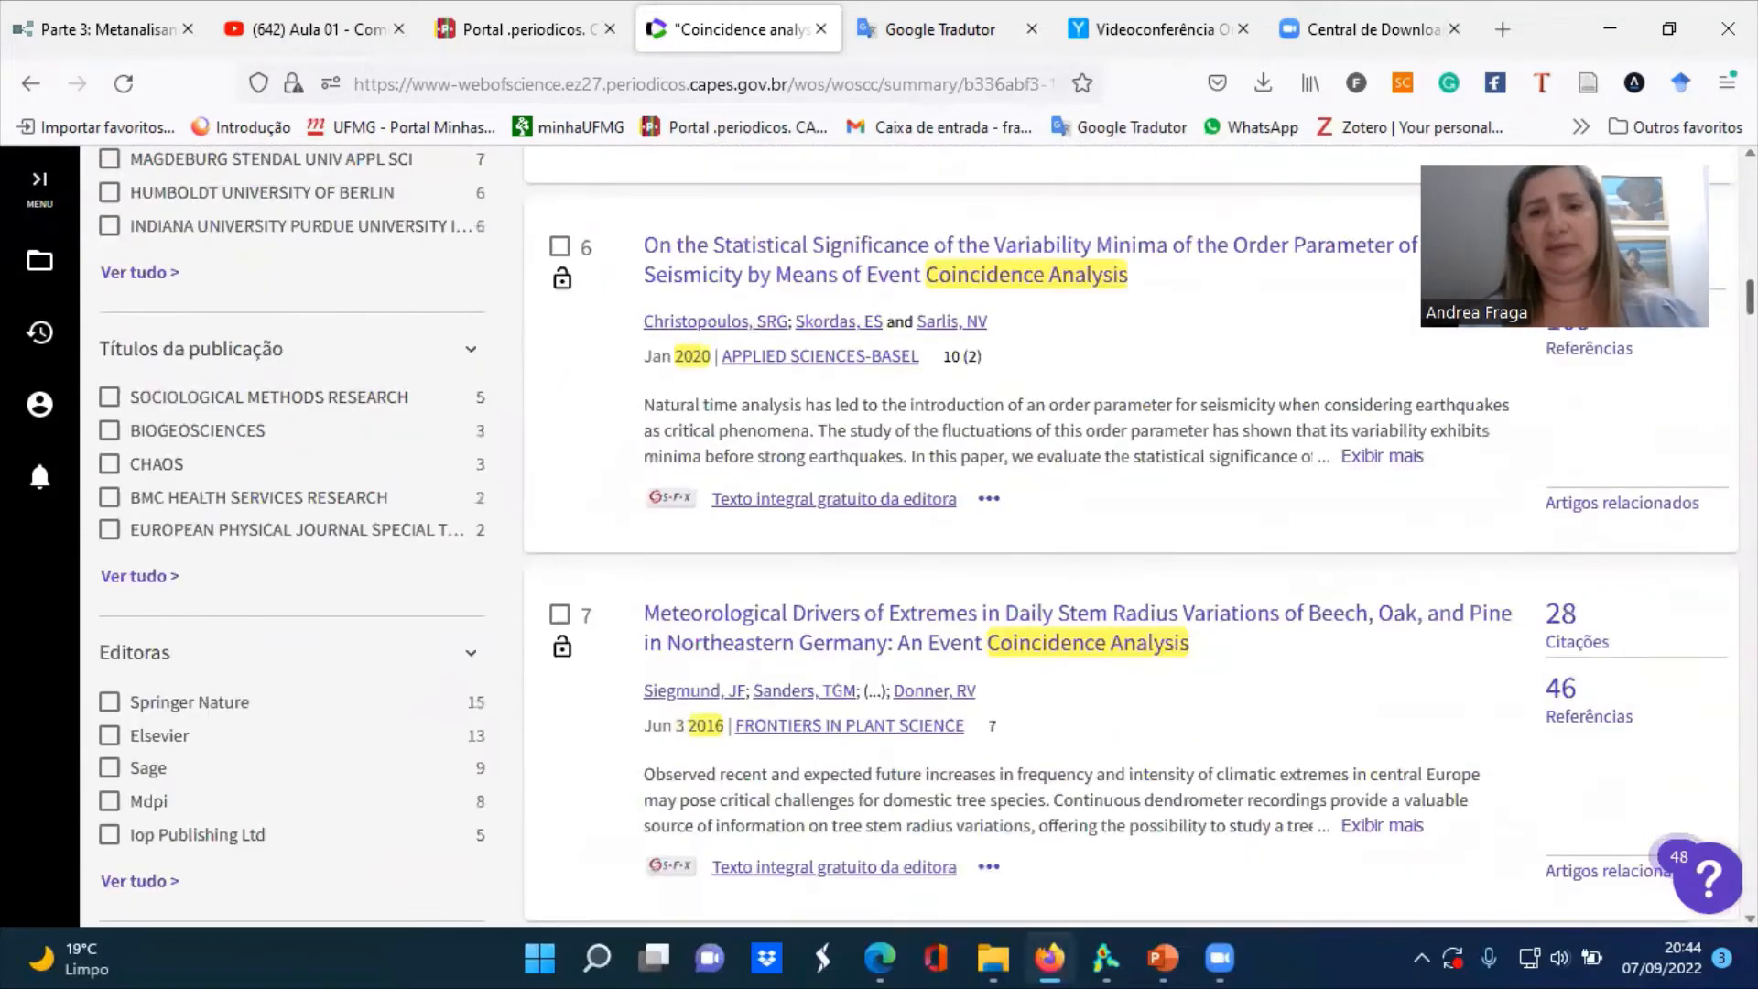
{"action": "scroll", "coordinate": [918, 537], "scroll_direction": "up", "scroll_amount": 5}
{"action": "scroll", "coordinate": [918, 536], "scroll_direction": "up", "scroll_amount": 20}
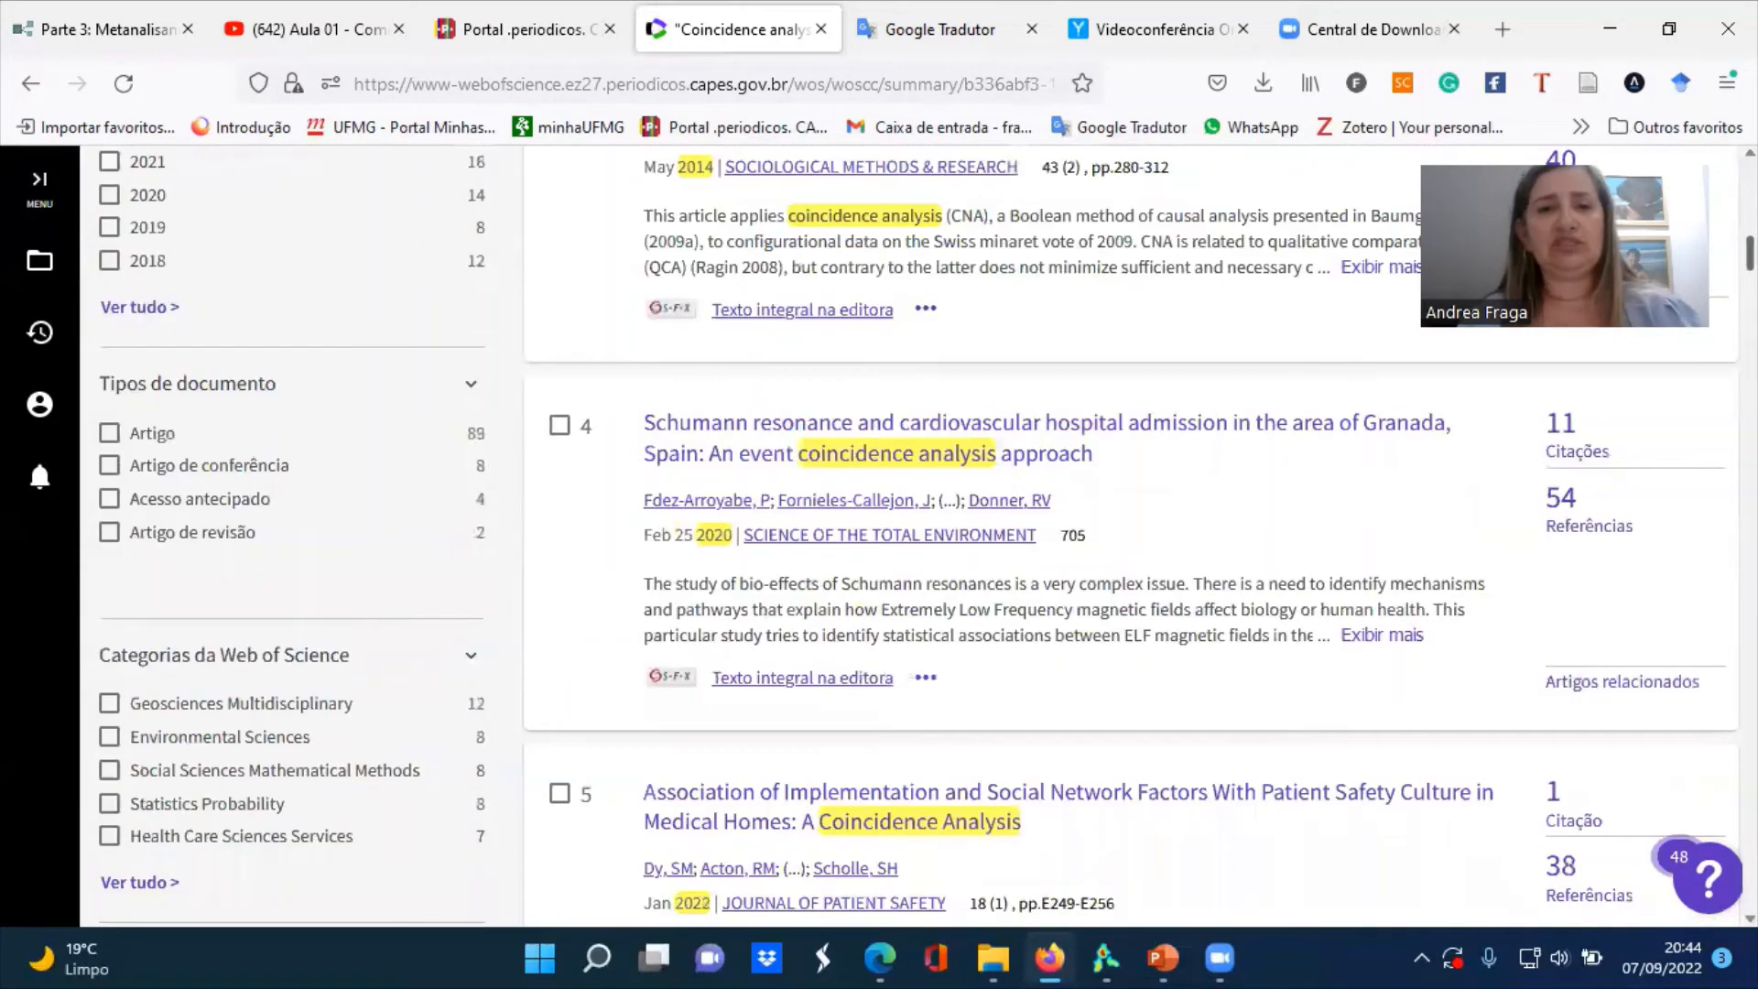
{"action": "scroll", "coordinate": [919, 536], "scroll_direction": "up", "scroll_amount": 1}
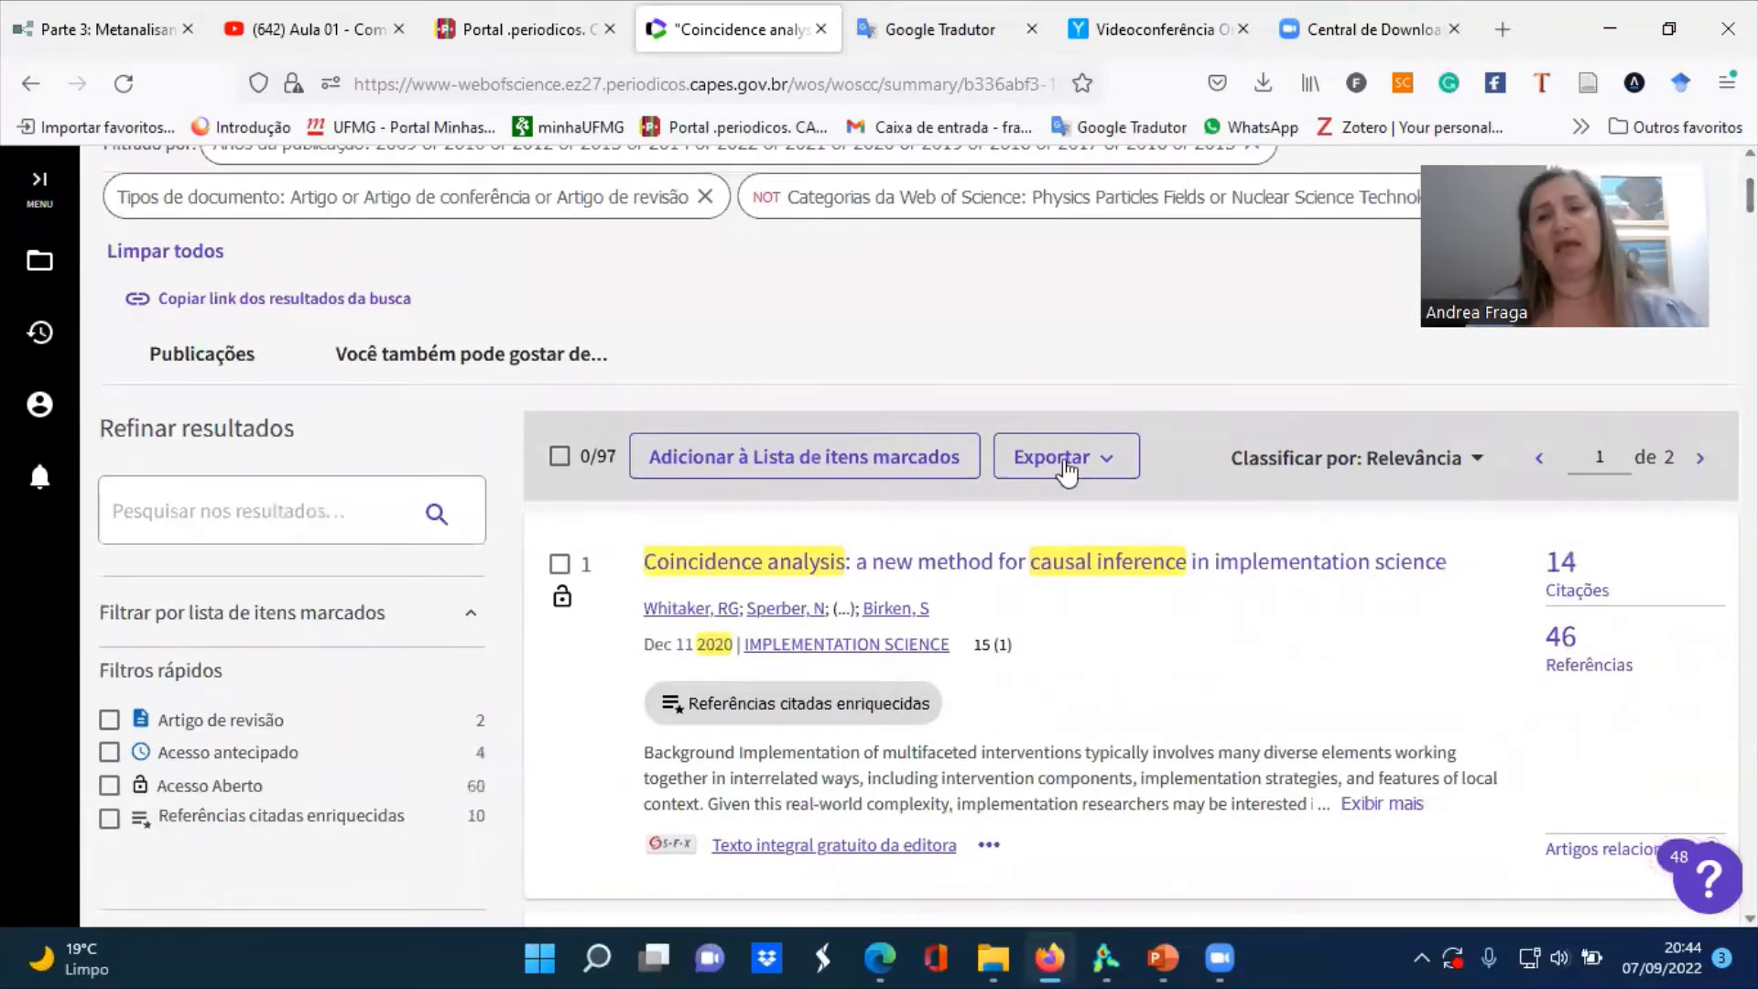
Export records 1 to 97 in BibTeX format with the content Registro completo e Referências citadas
{"action": "left_click", "coordinate": [1089, 465]}
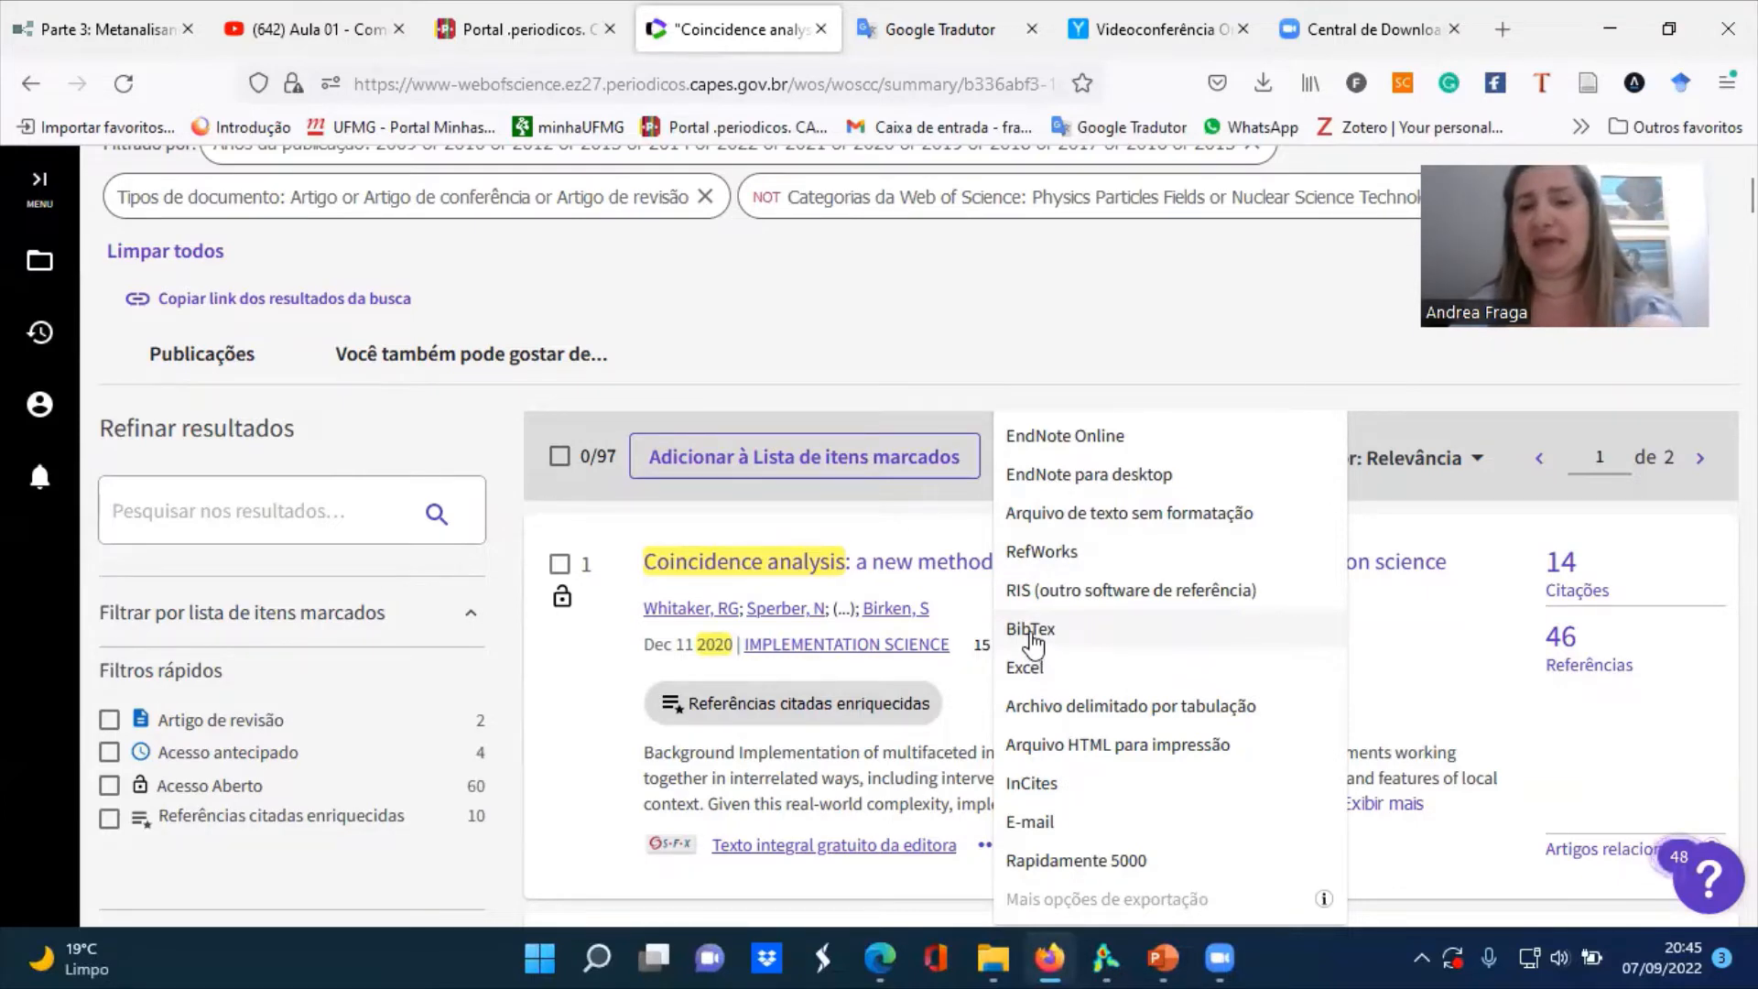
{"action": "left_click", "coordinate": [1031, 633]}
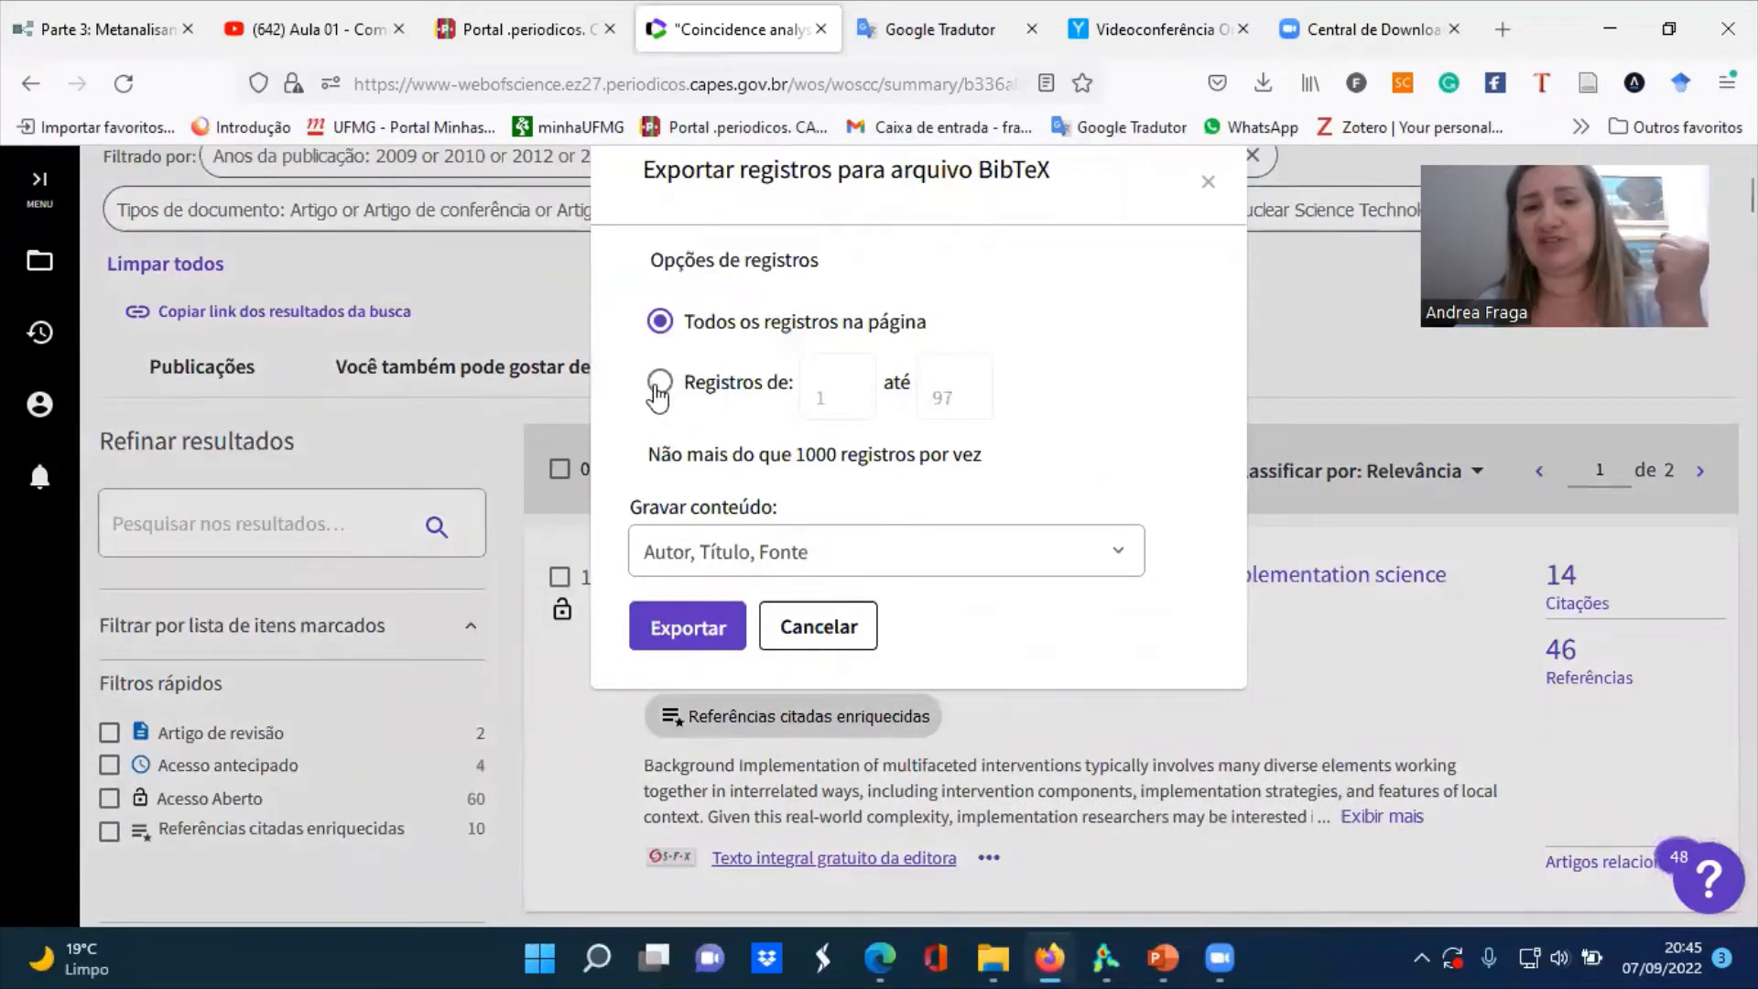
{"action": "left_click", "coordinate": [661, 384]}
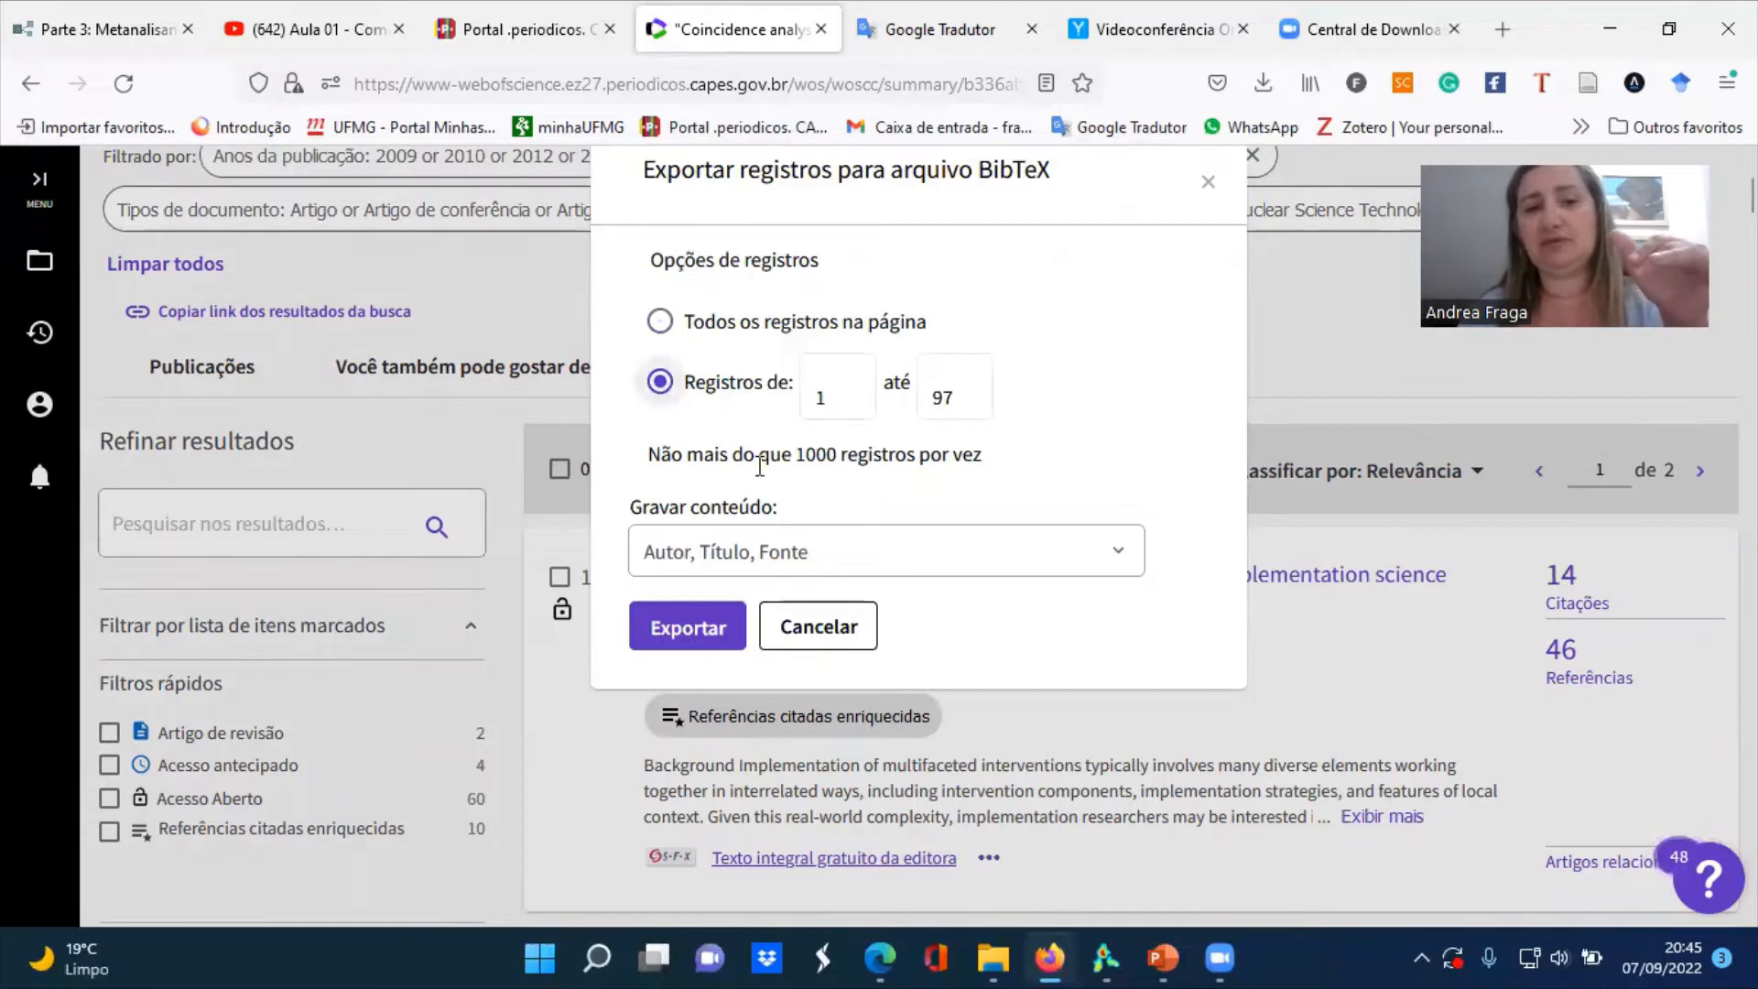
{"action": "left_click", "coordinate": [904, 560]}
{"action": "left_click", "coordinate": [907, 563]}
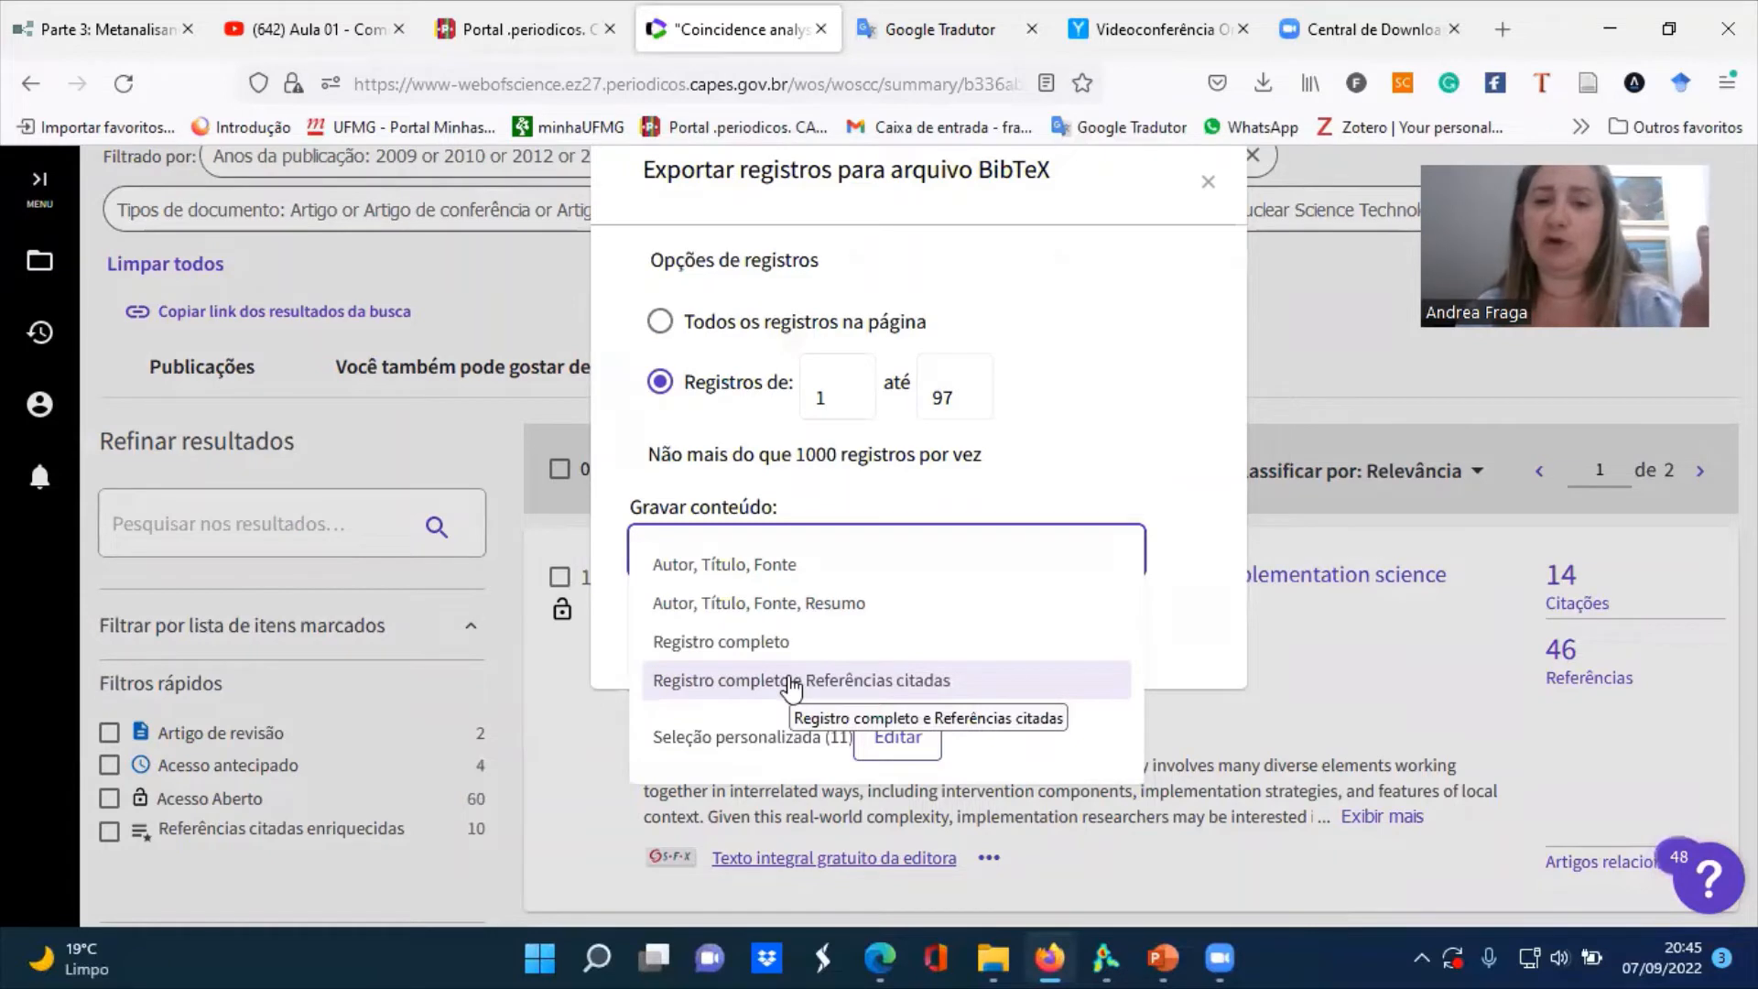
{"action": "left_click", "coordinate": [791, 682]}
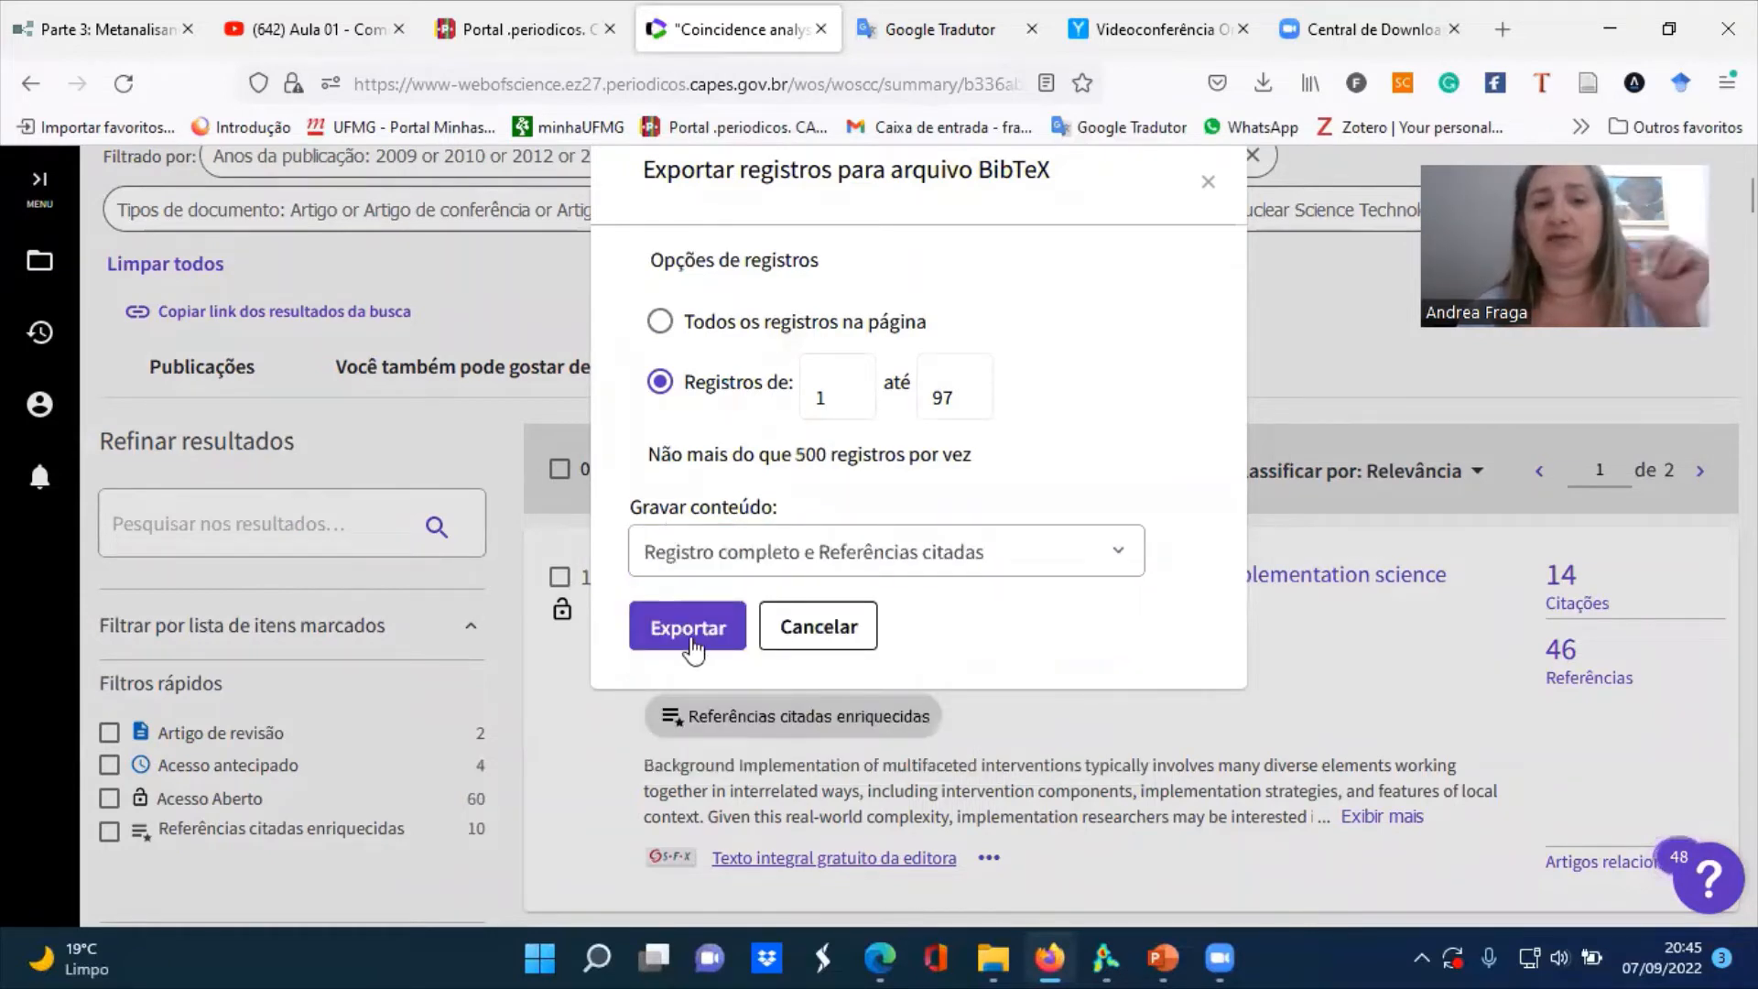
{"action": "left_click", "coordinate": [693, 648]}
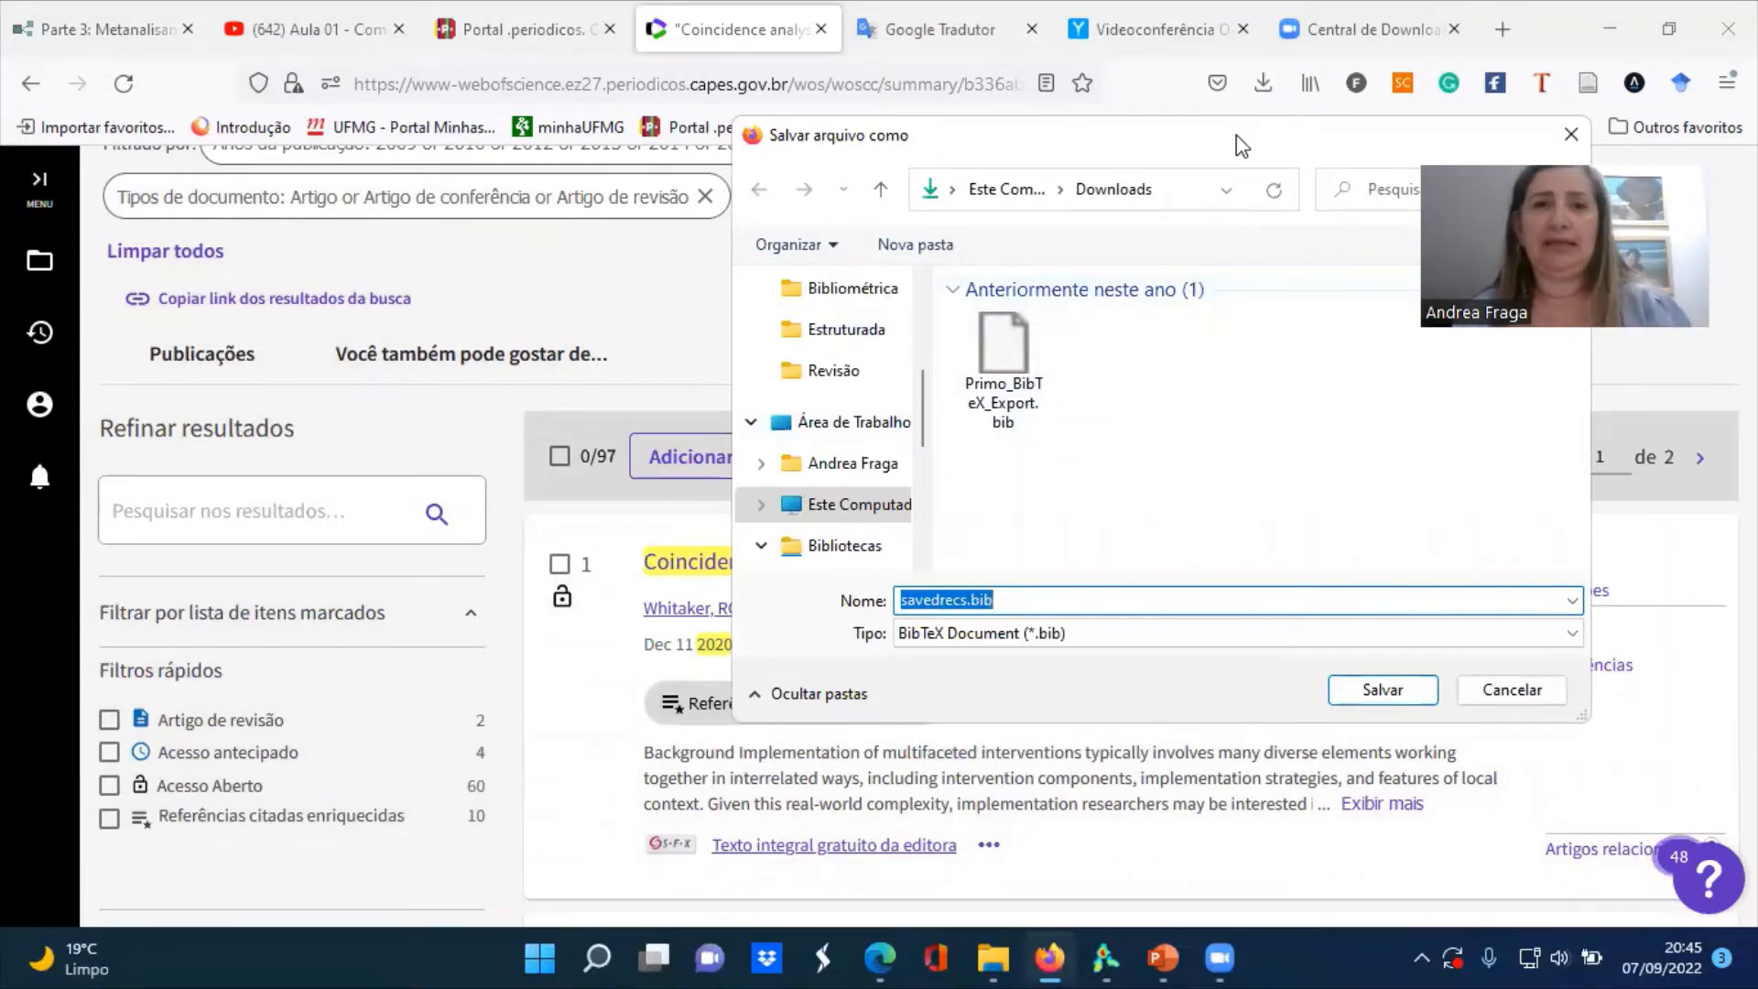
Save the exported BibTeX file as "teste webofscience.bib" in the Artigo cna folder
{"action": "left_click_drag", "start_coordinate": [1242, 147], "coordinate": [935, 151]}
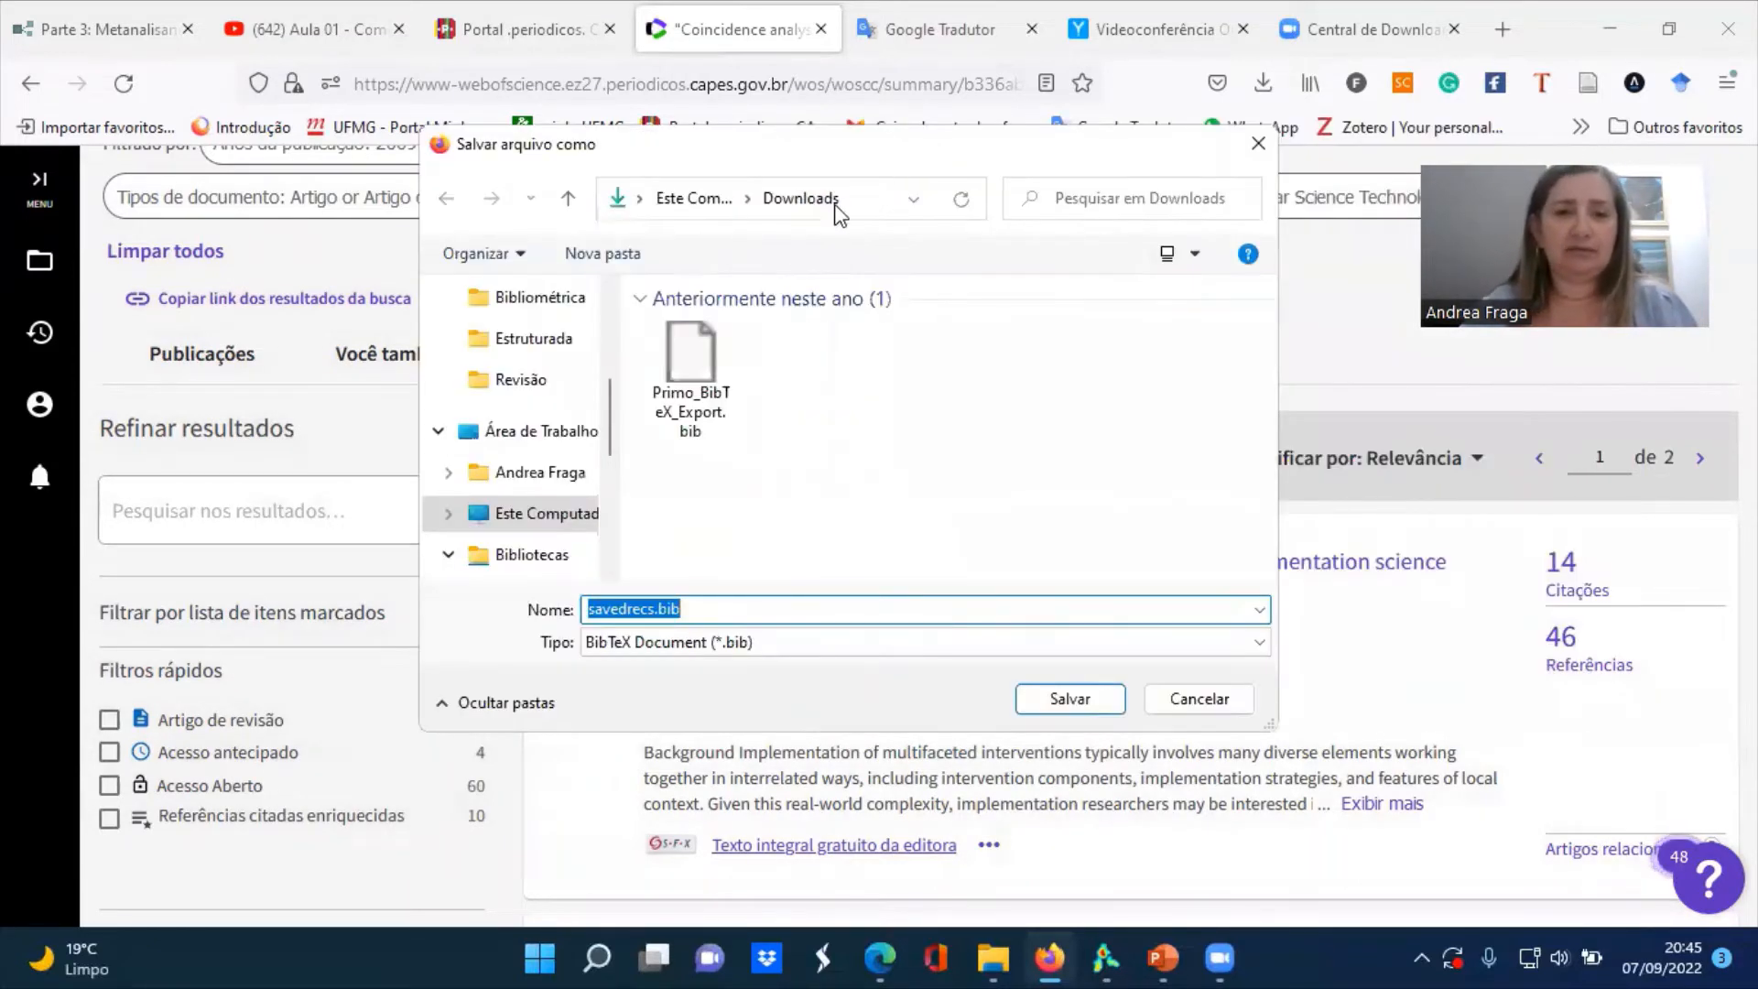
{"action": "scroll", "coordinate": [609, 435], "scroll_direction": "up", "scroll_amount": 1}
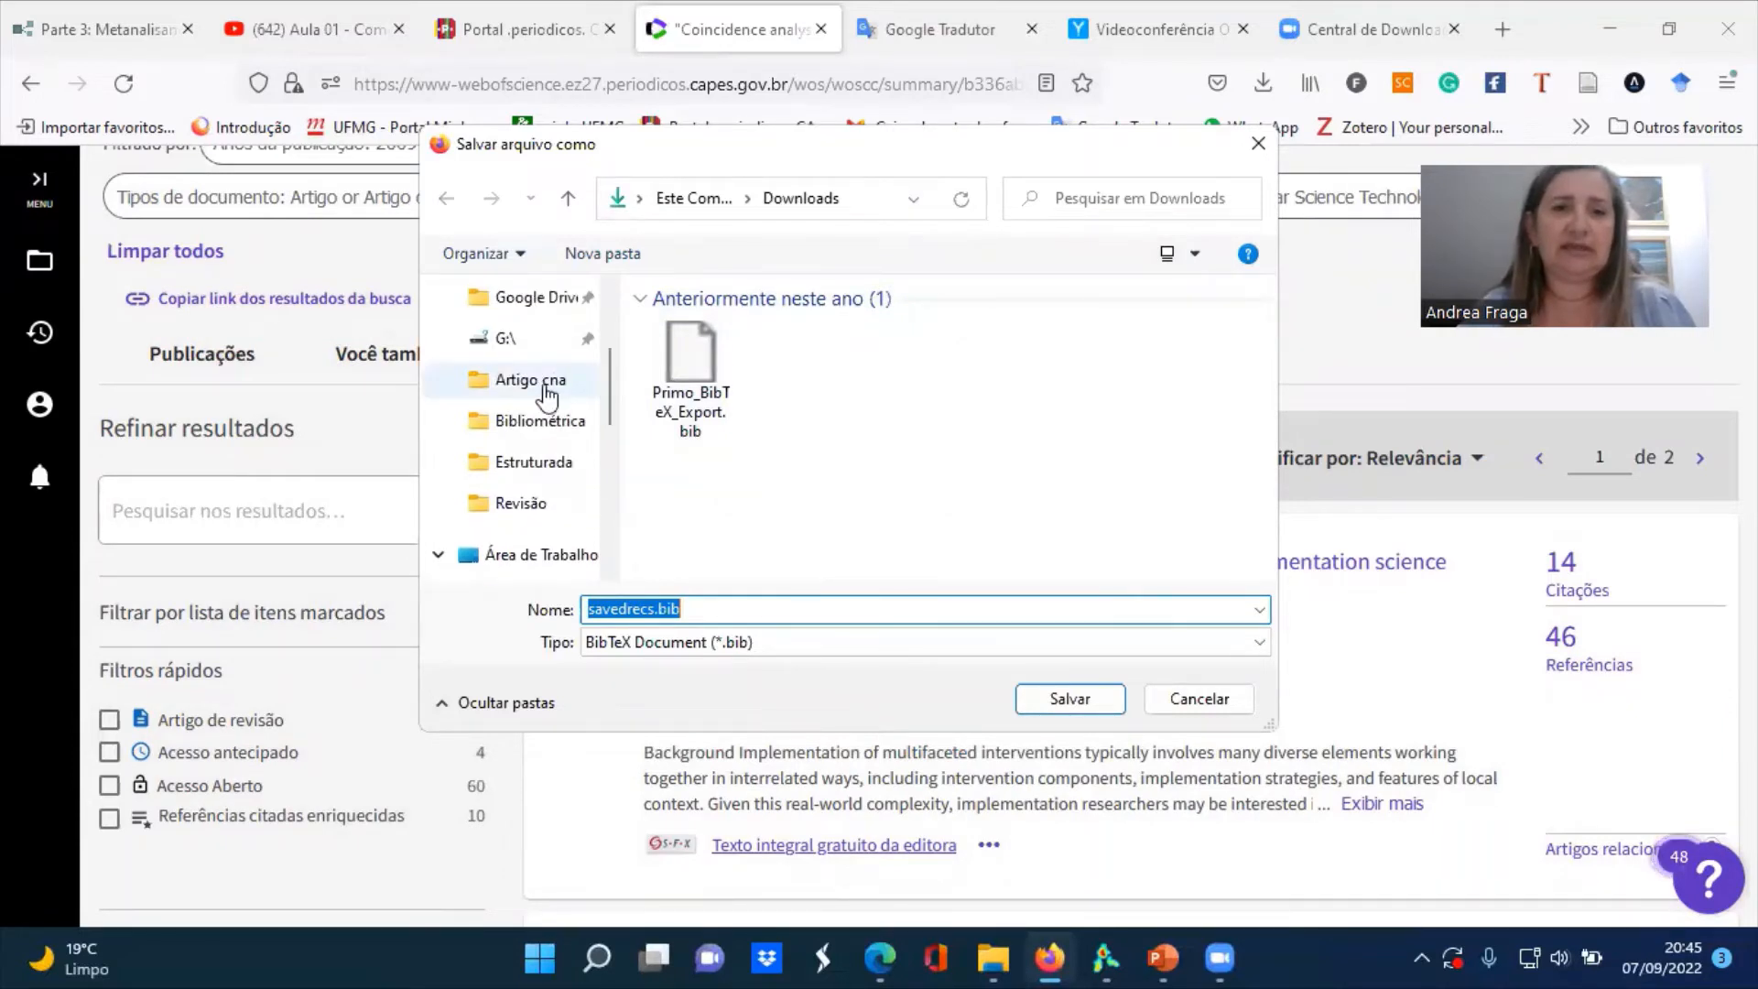
{"action": "left_click", "coordinate": [547, 396]}
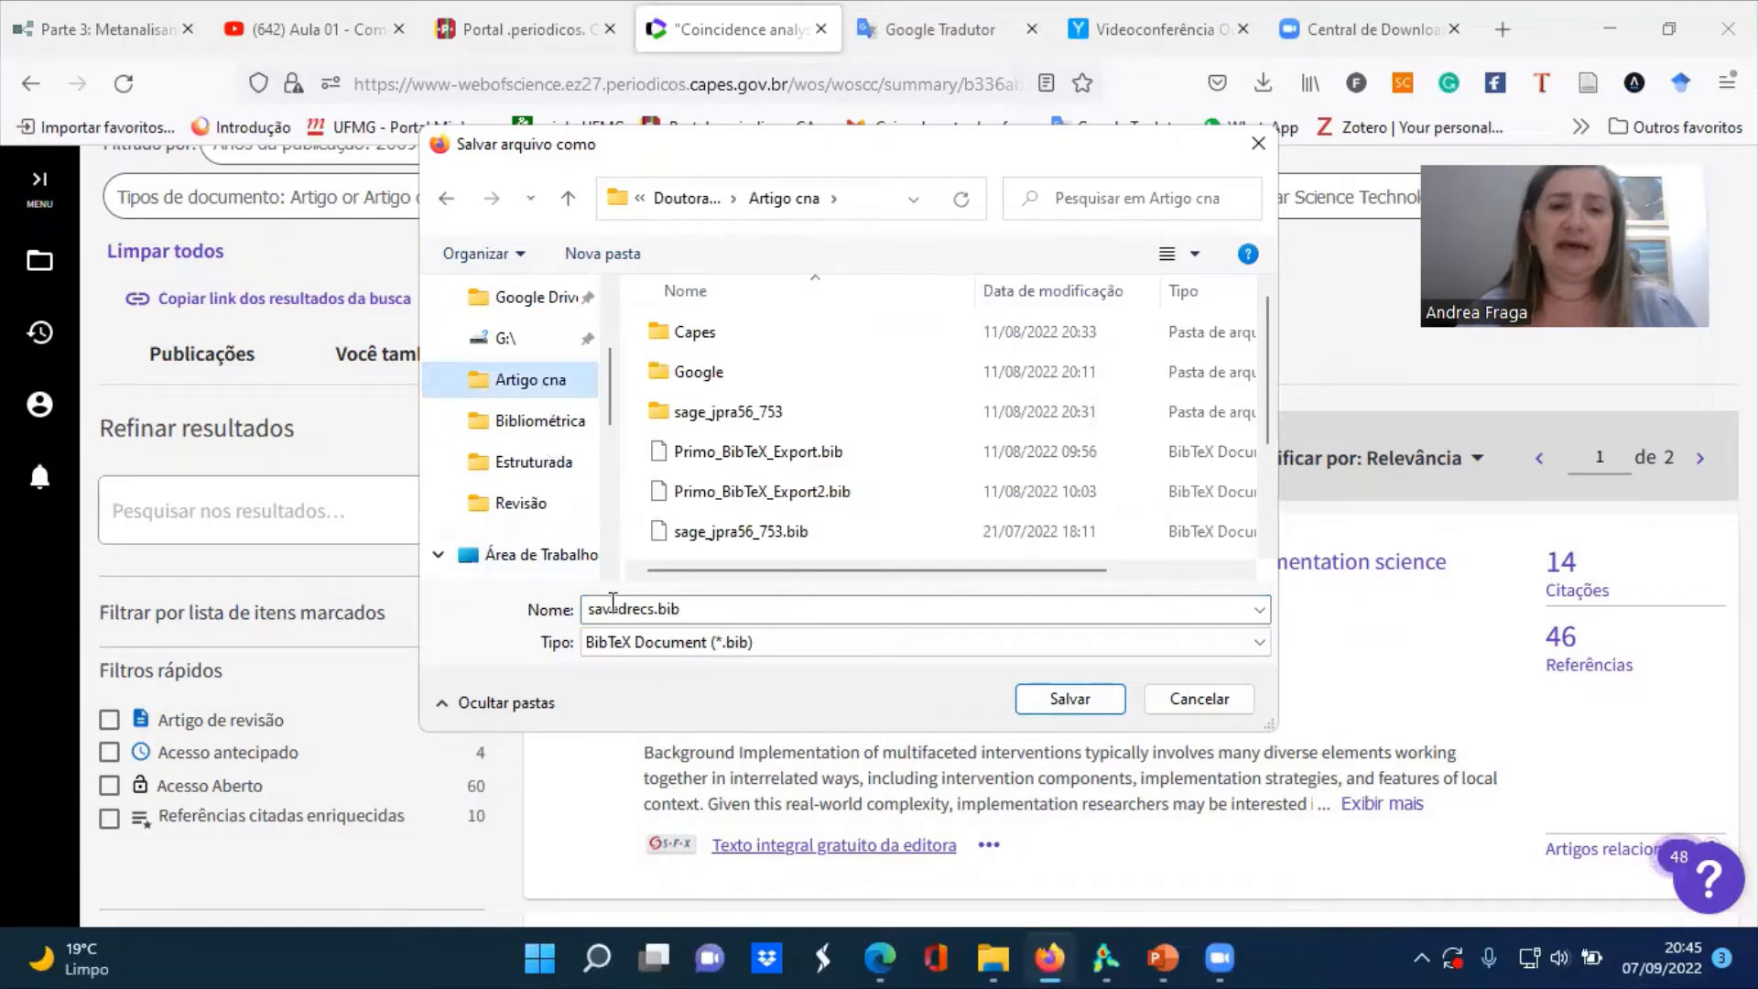
{"action": "left_click", "coordinate": [647, 609]}
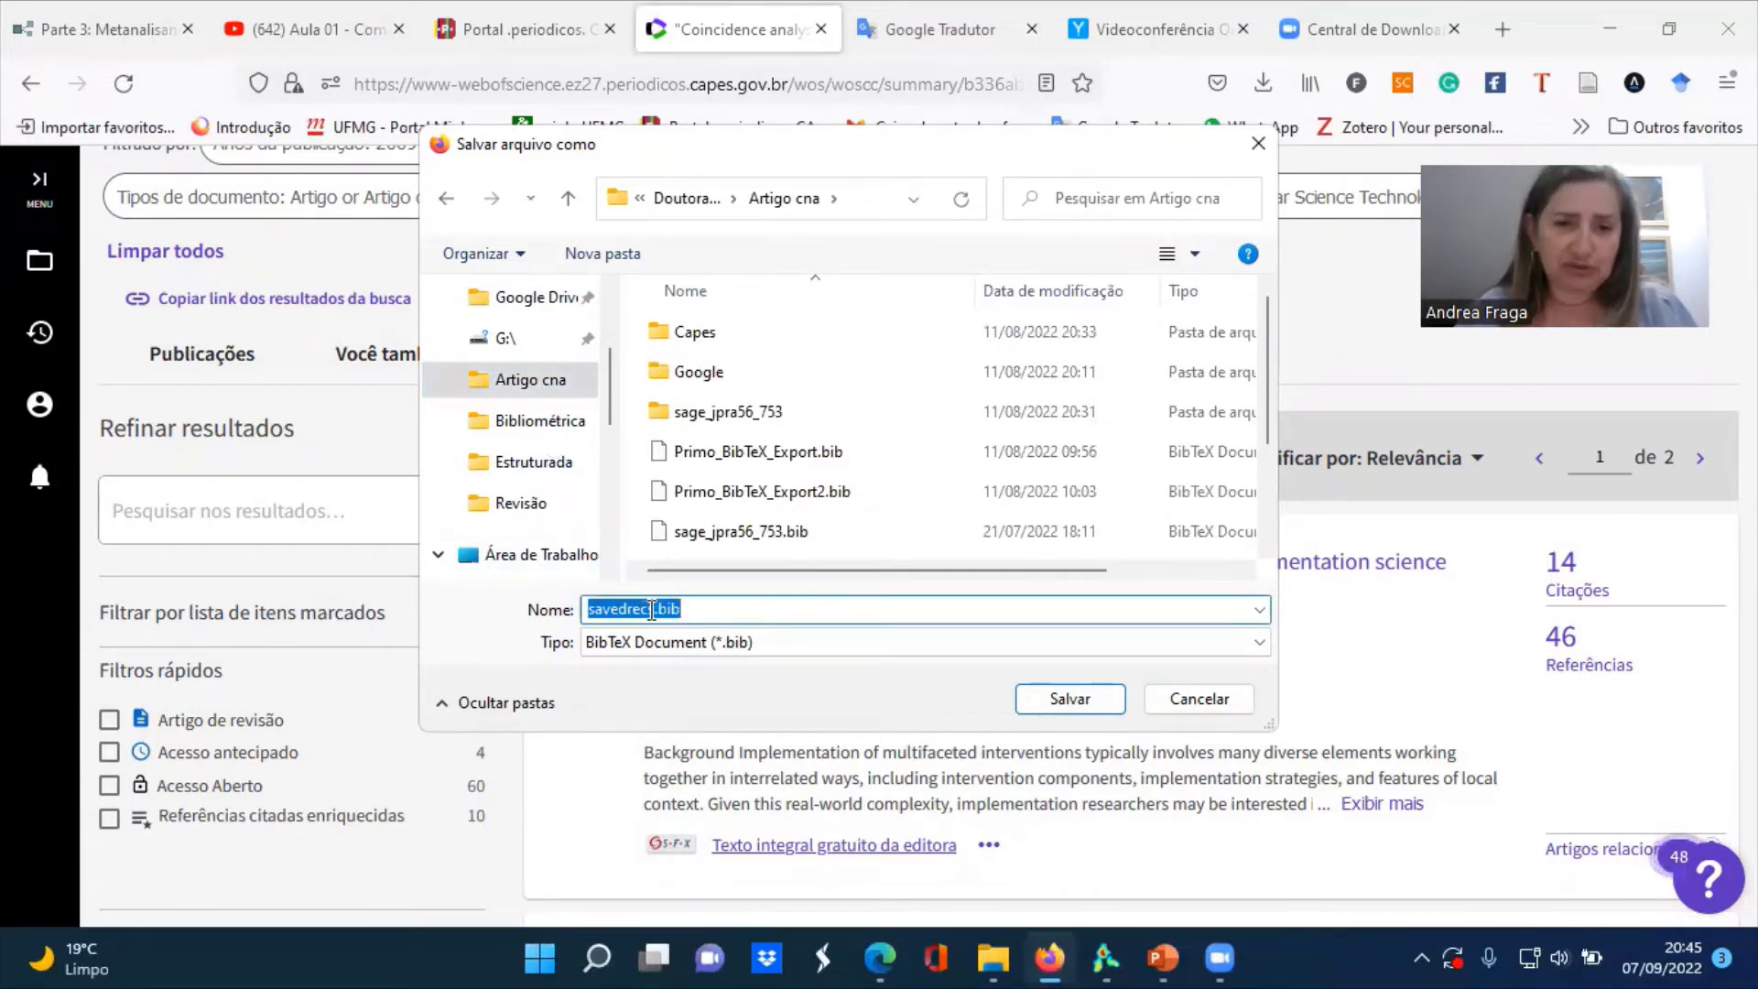
{"action": "left_click", "coordinate": [646, 609]}
{"action": "left_click_drag", "start_coordinate": [656, 609], "coordinate": [590, 608]}
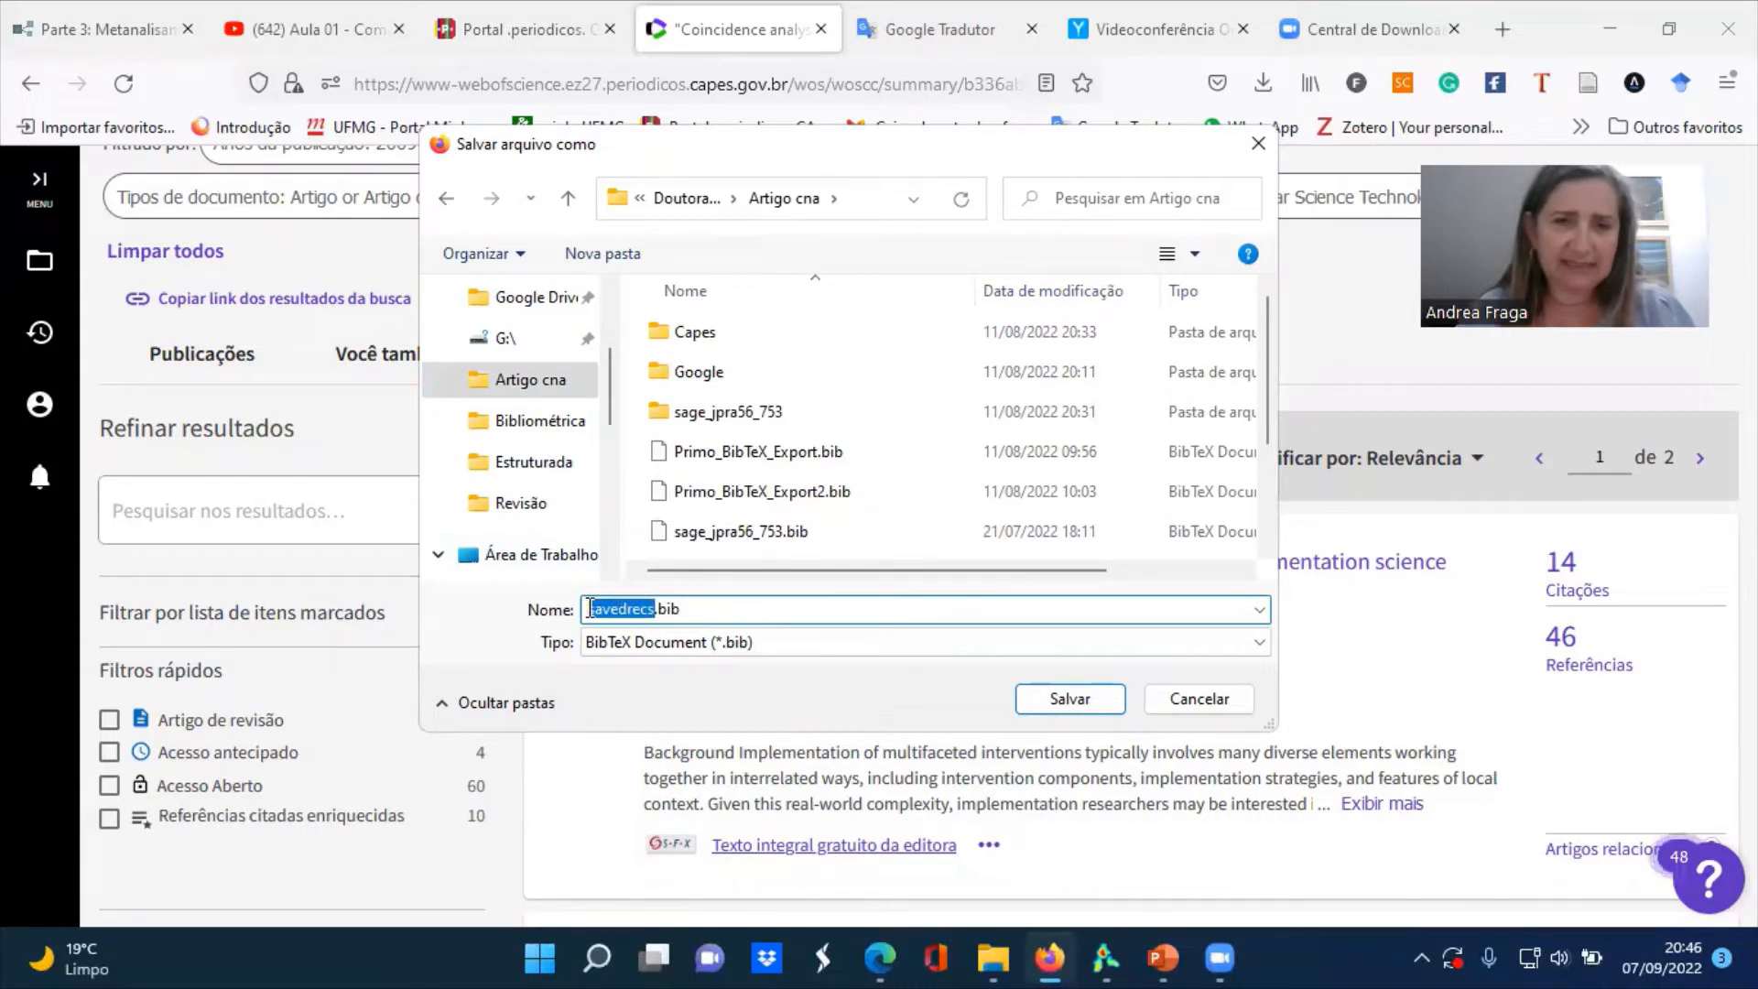
{"action": "type", "text": "tes"}
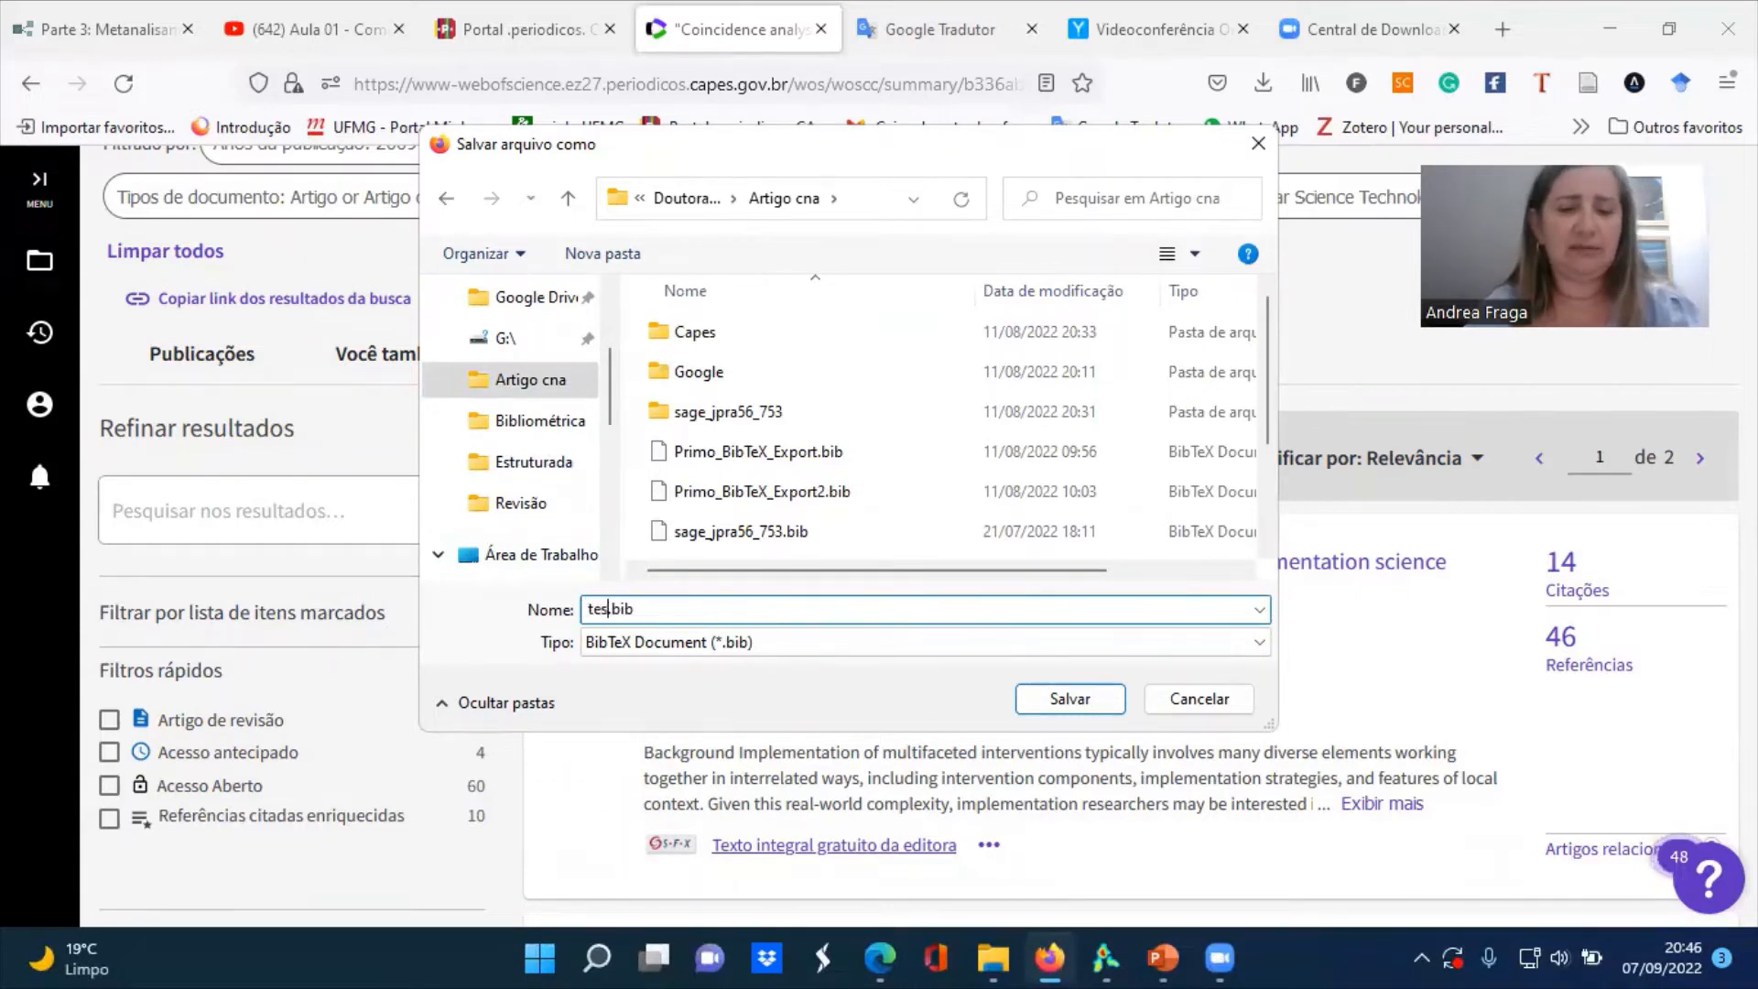
{"action": "type", "text": "te"}
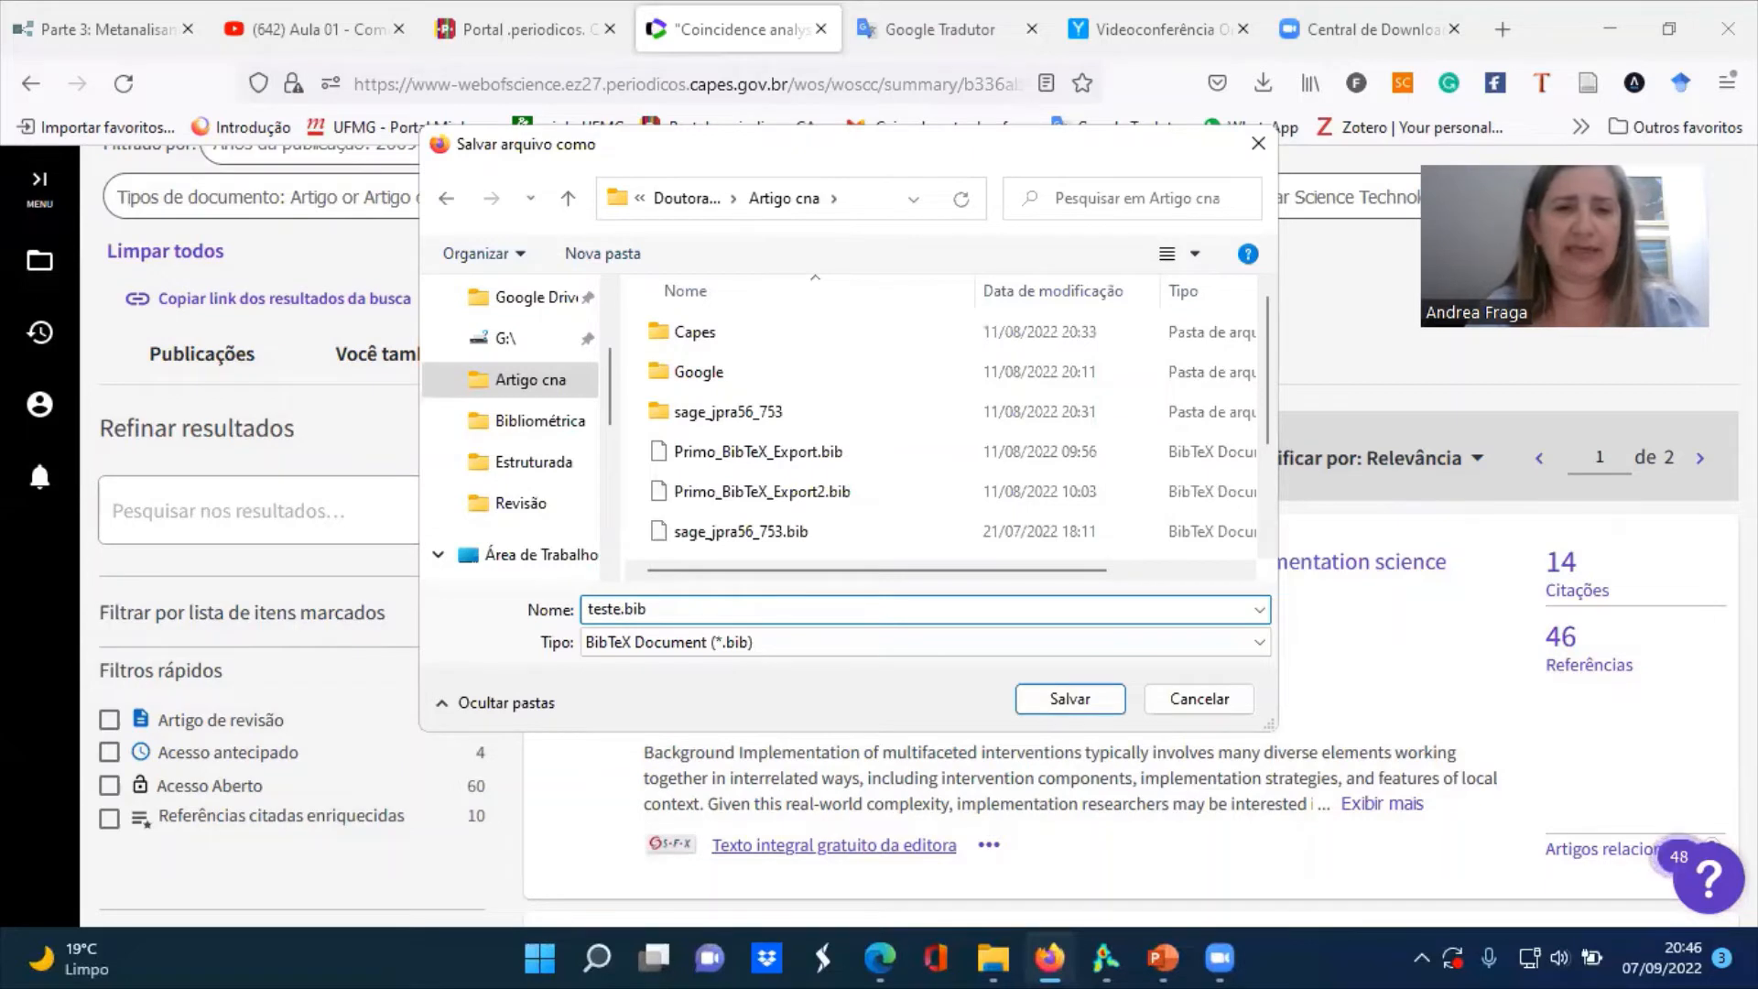
{"action": "type", "text": " web"}
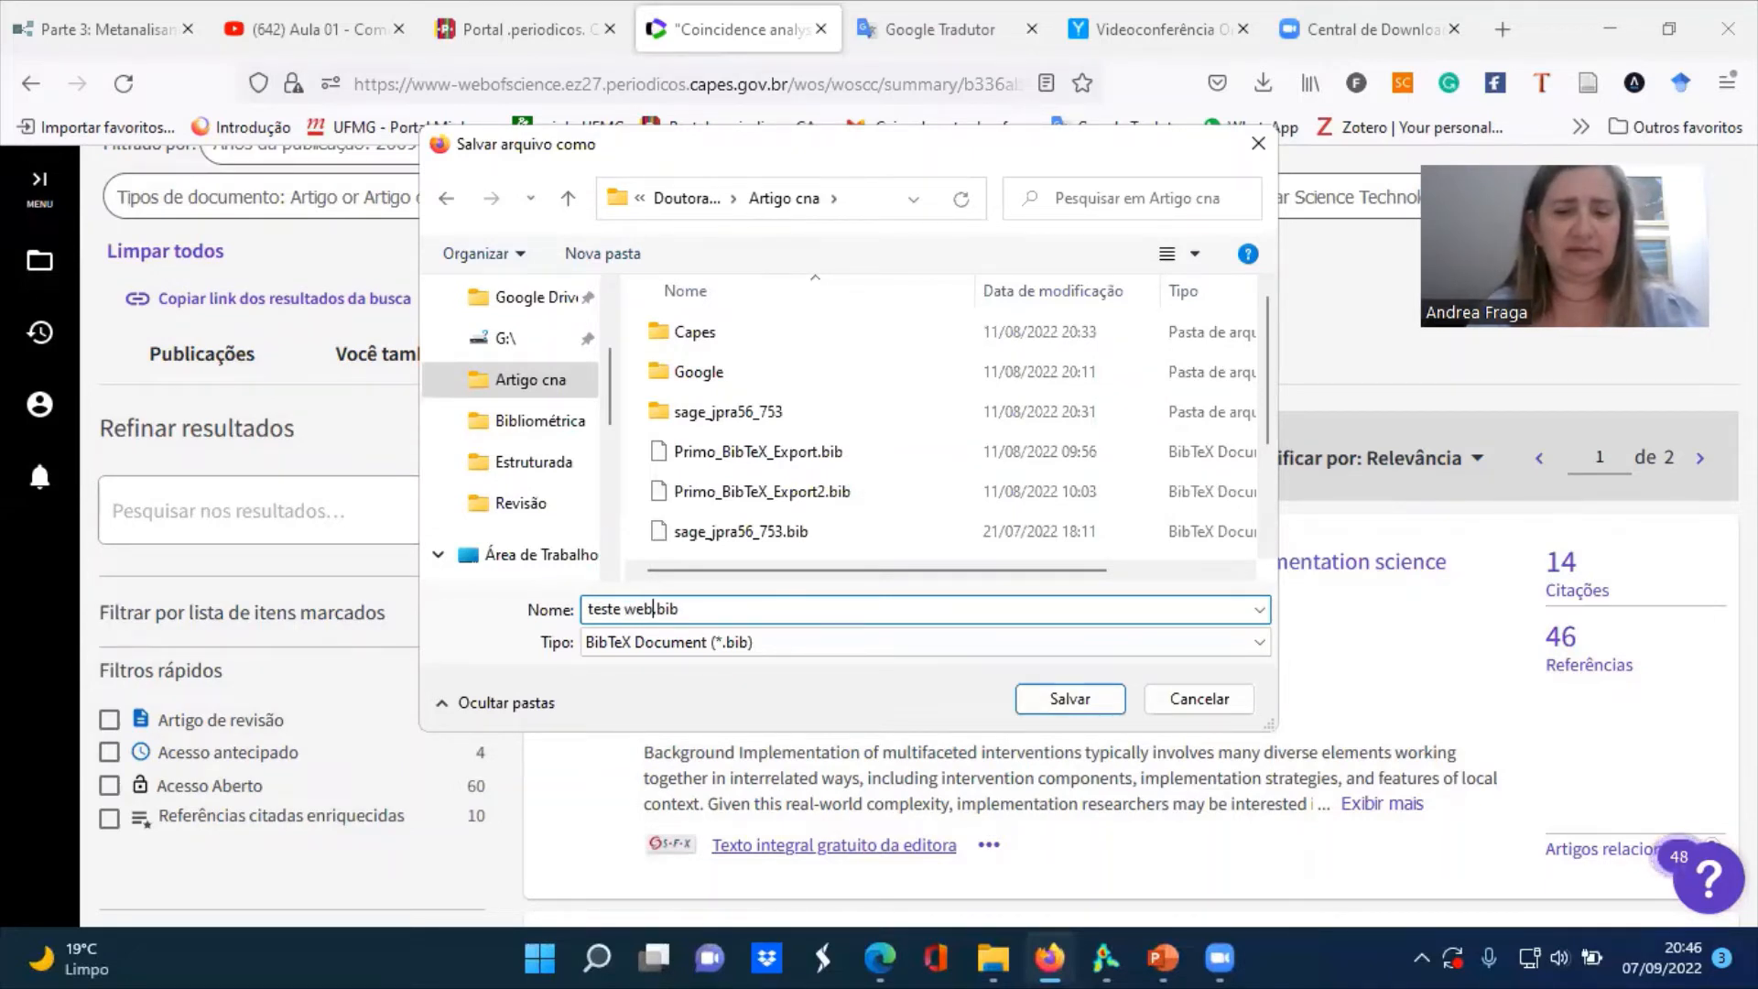
{"action": "type", "text": "ofscience"}
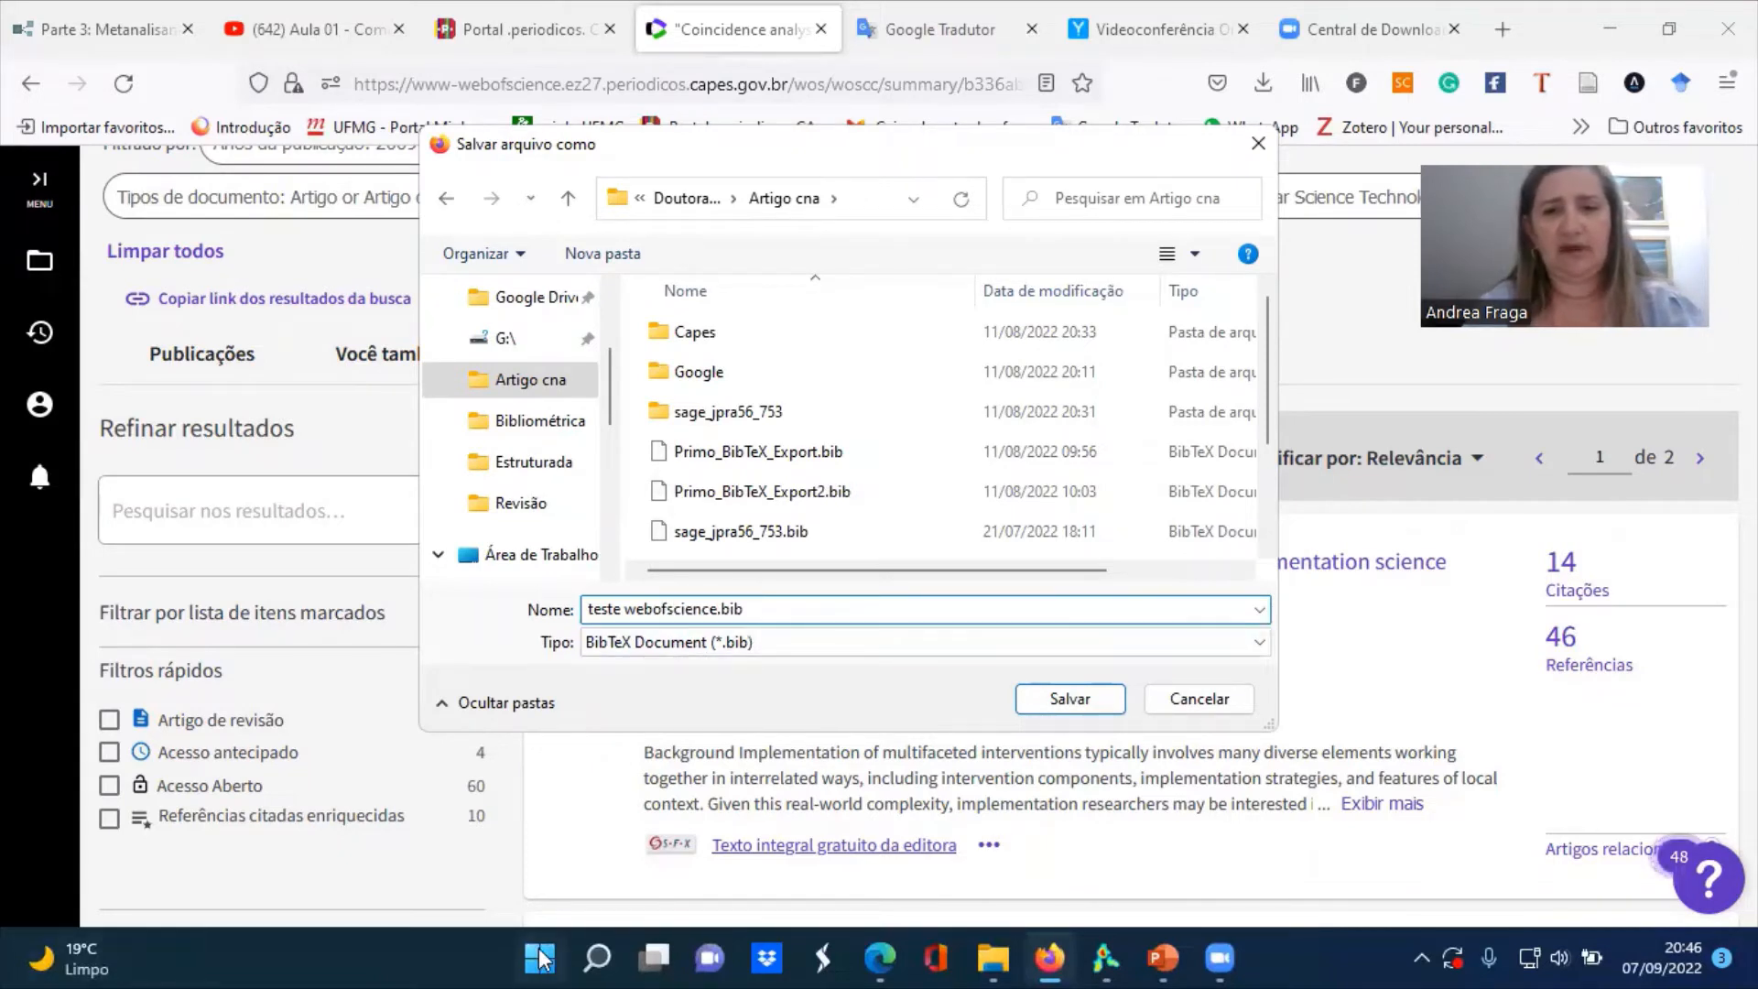
{"action": "left_click", "coordinate": [1062, 707]}
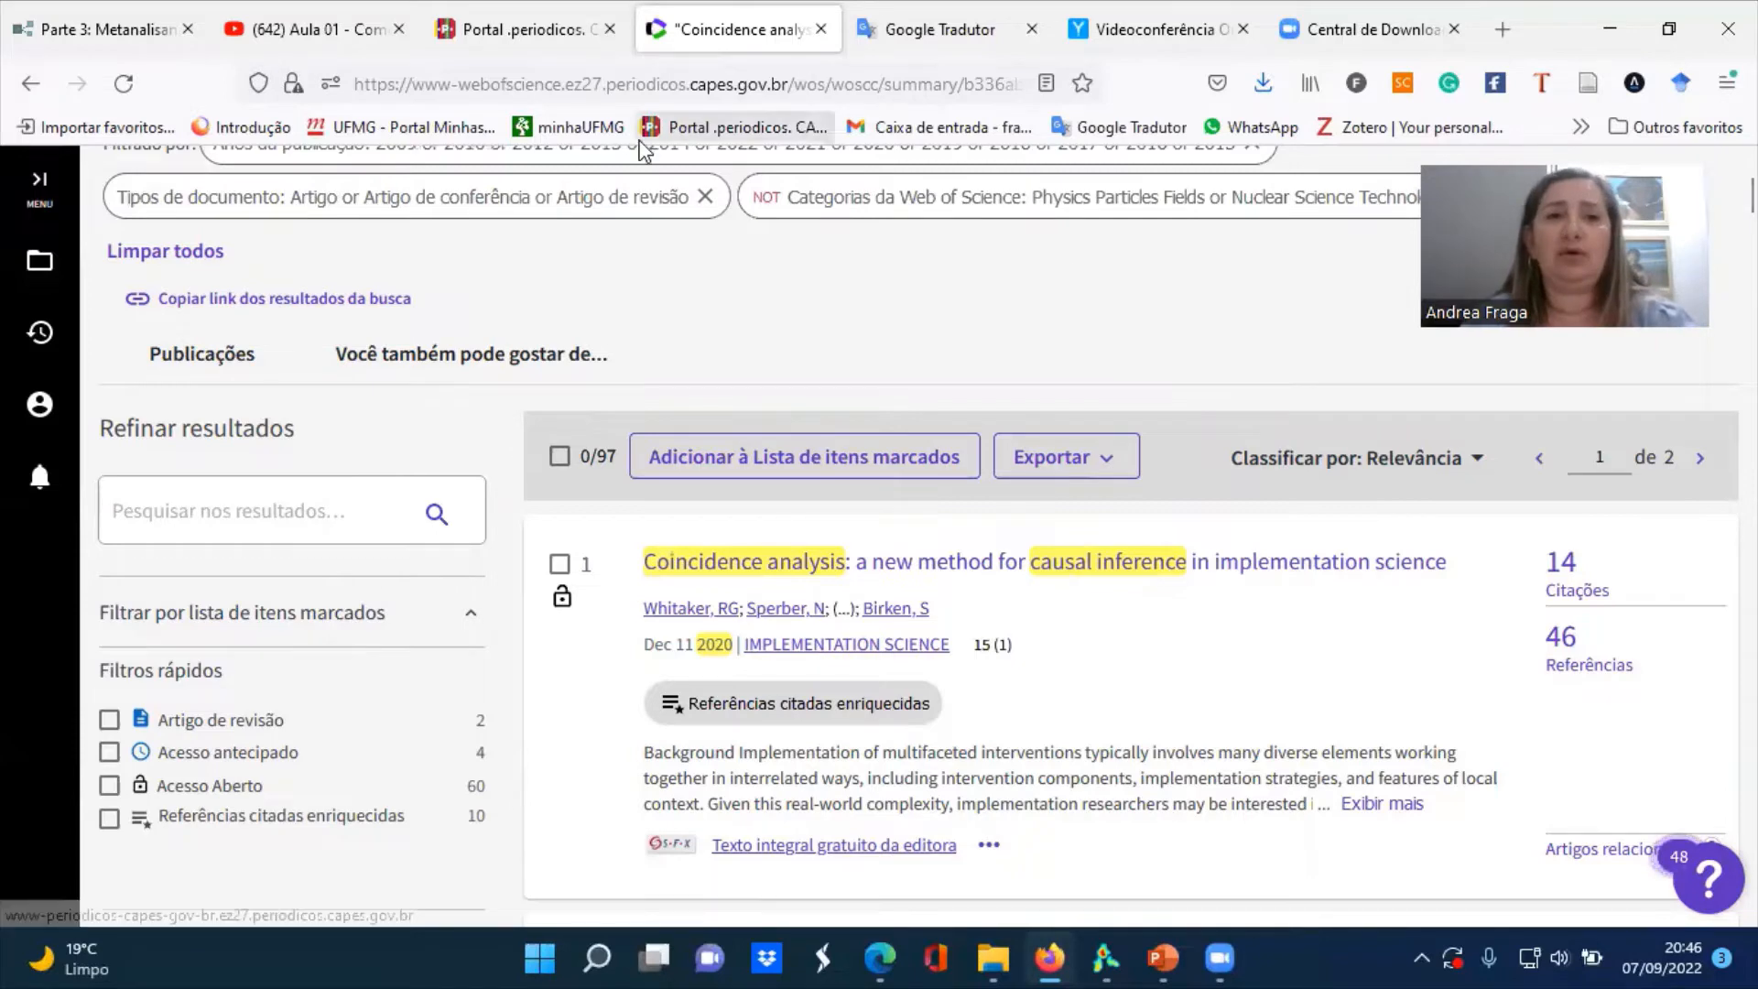
Return to the CAPES portal's database search by title and list the databases under the letter S
{"action": "left_click", "coordinate": [517, 28]}
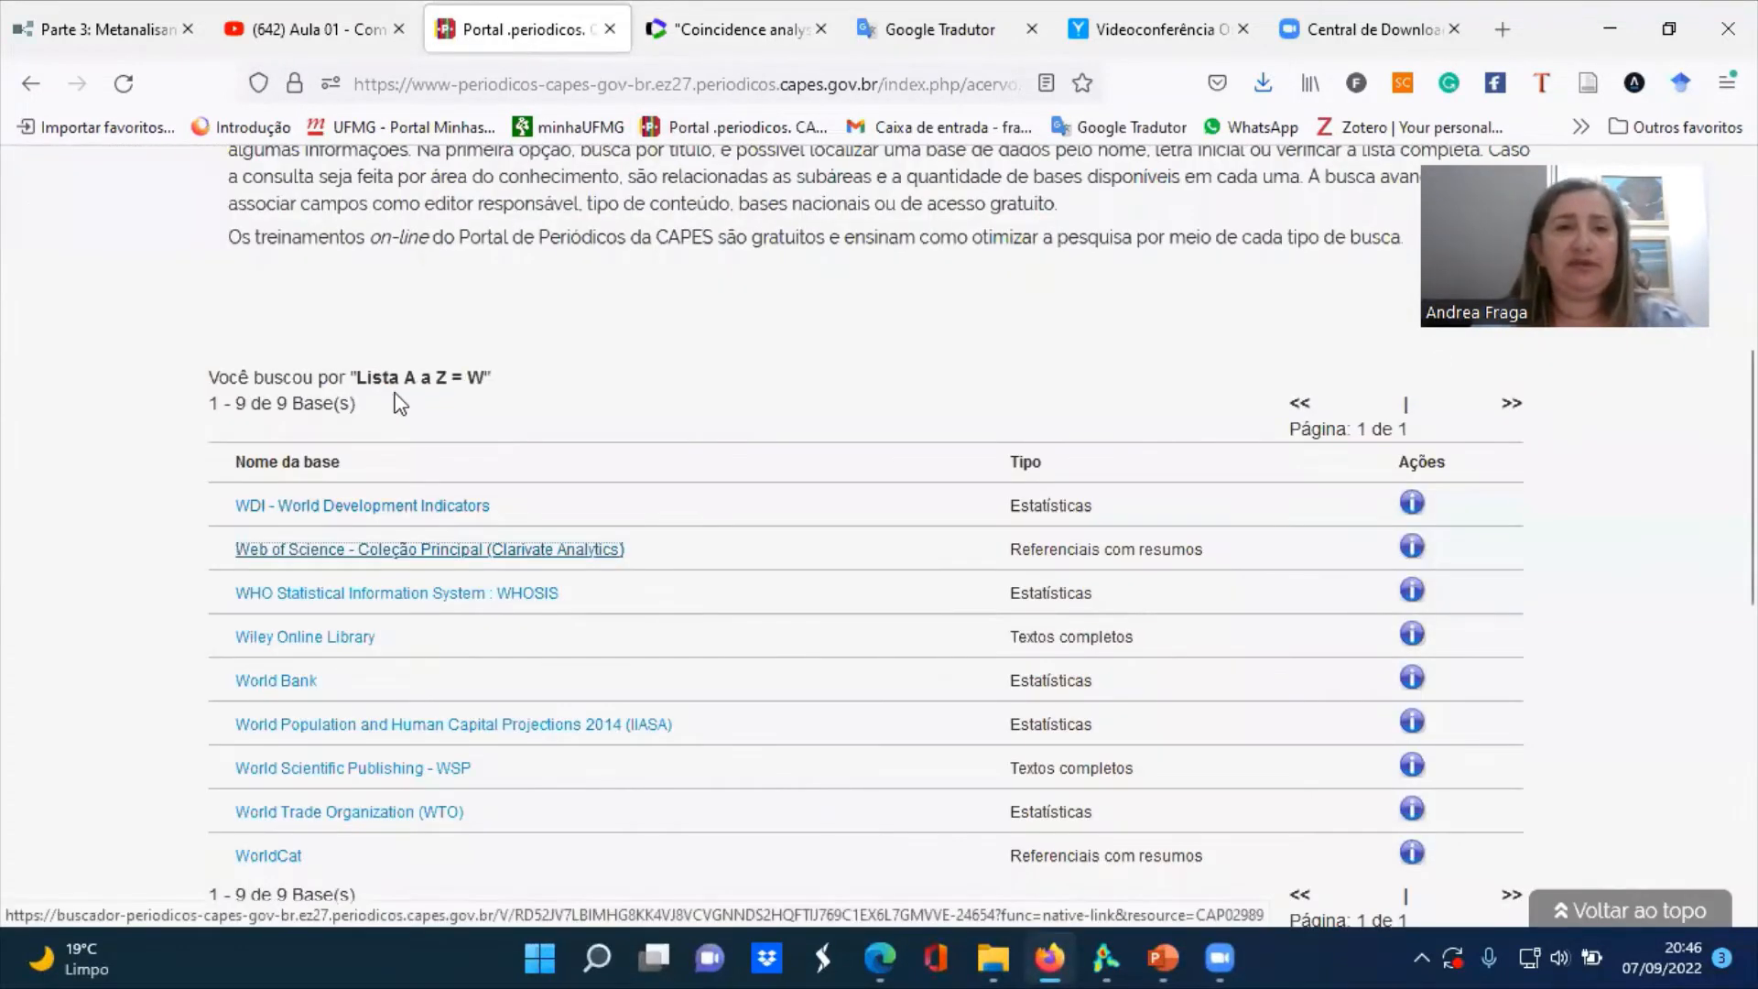
{"action": "left_click", "coordinate": [32, 83]}
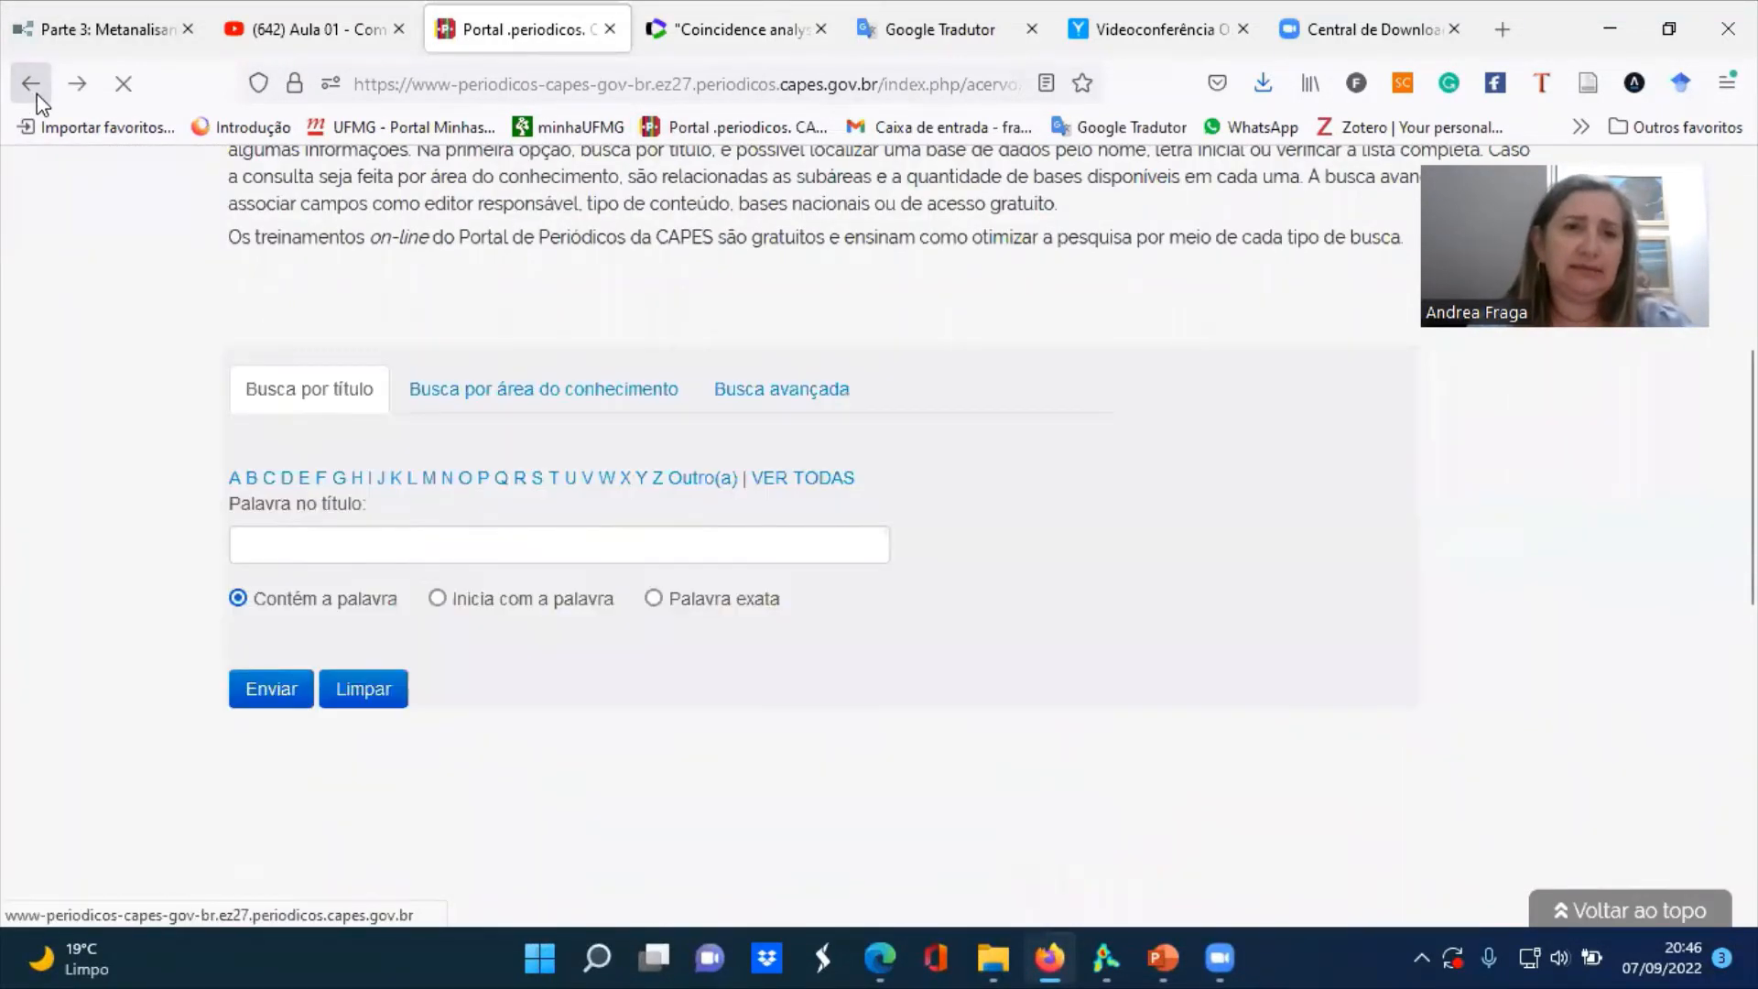
{"action": "left_click", "coordinate": [538, 485]}
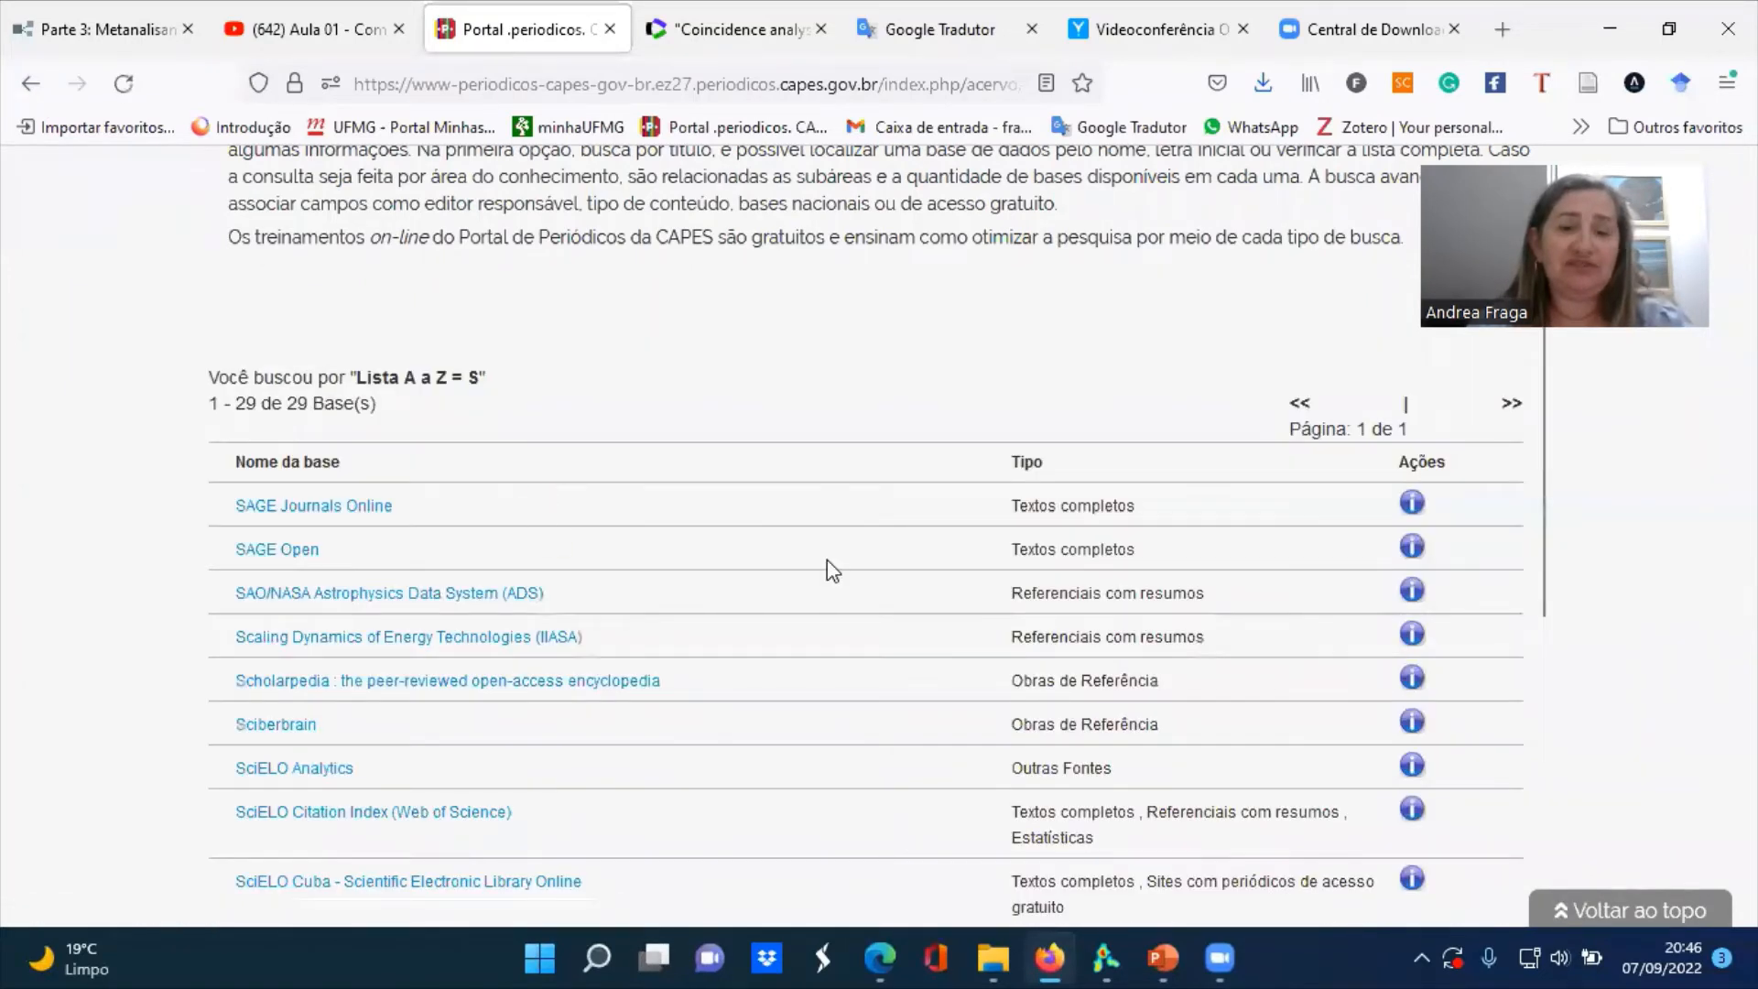
Find SCOPUS (Elsevier) in the list of databases under S and open it
{"action": "scroll", "coordinate": [1547, 635], "scroll_direction": "down", "scroll_amount": 2}
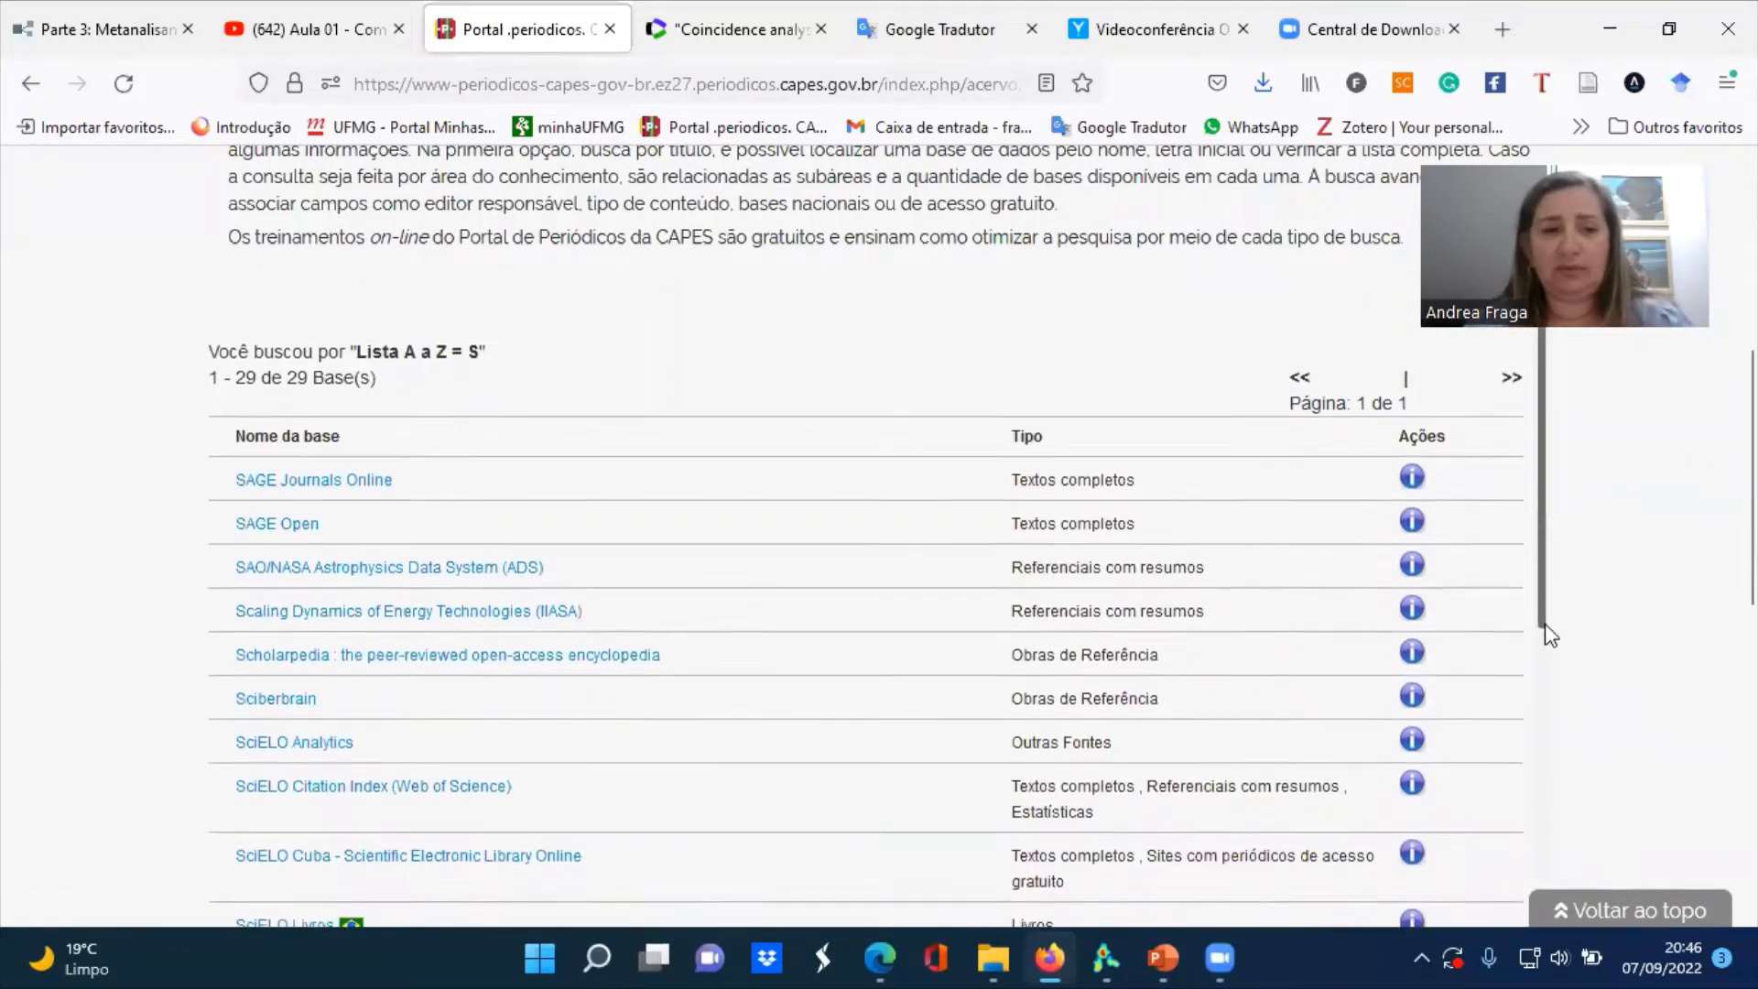
{"action": "left_click_drag", "start_coordinate": [1547, 634], "coordinate": [1536, 887]}
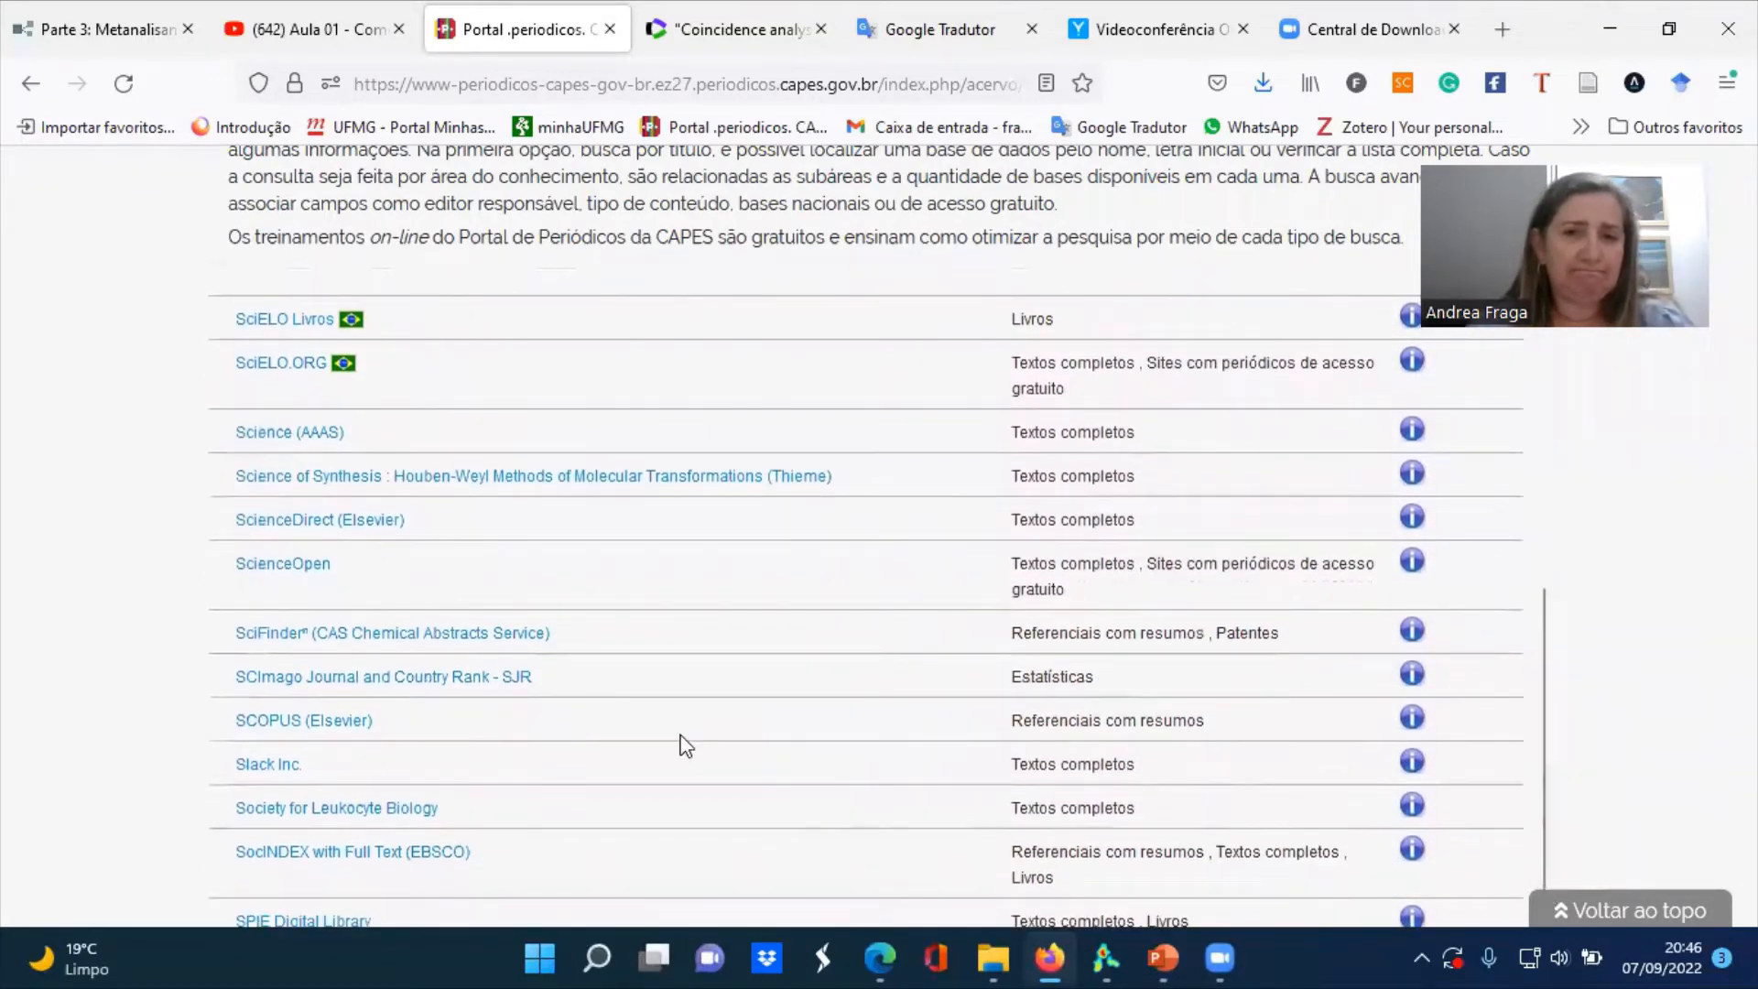
{"action": "left_click", "coordinate": [290, 726]}
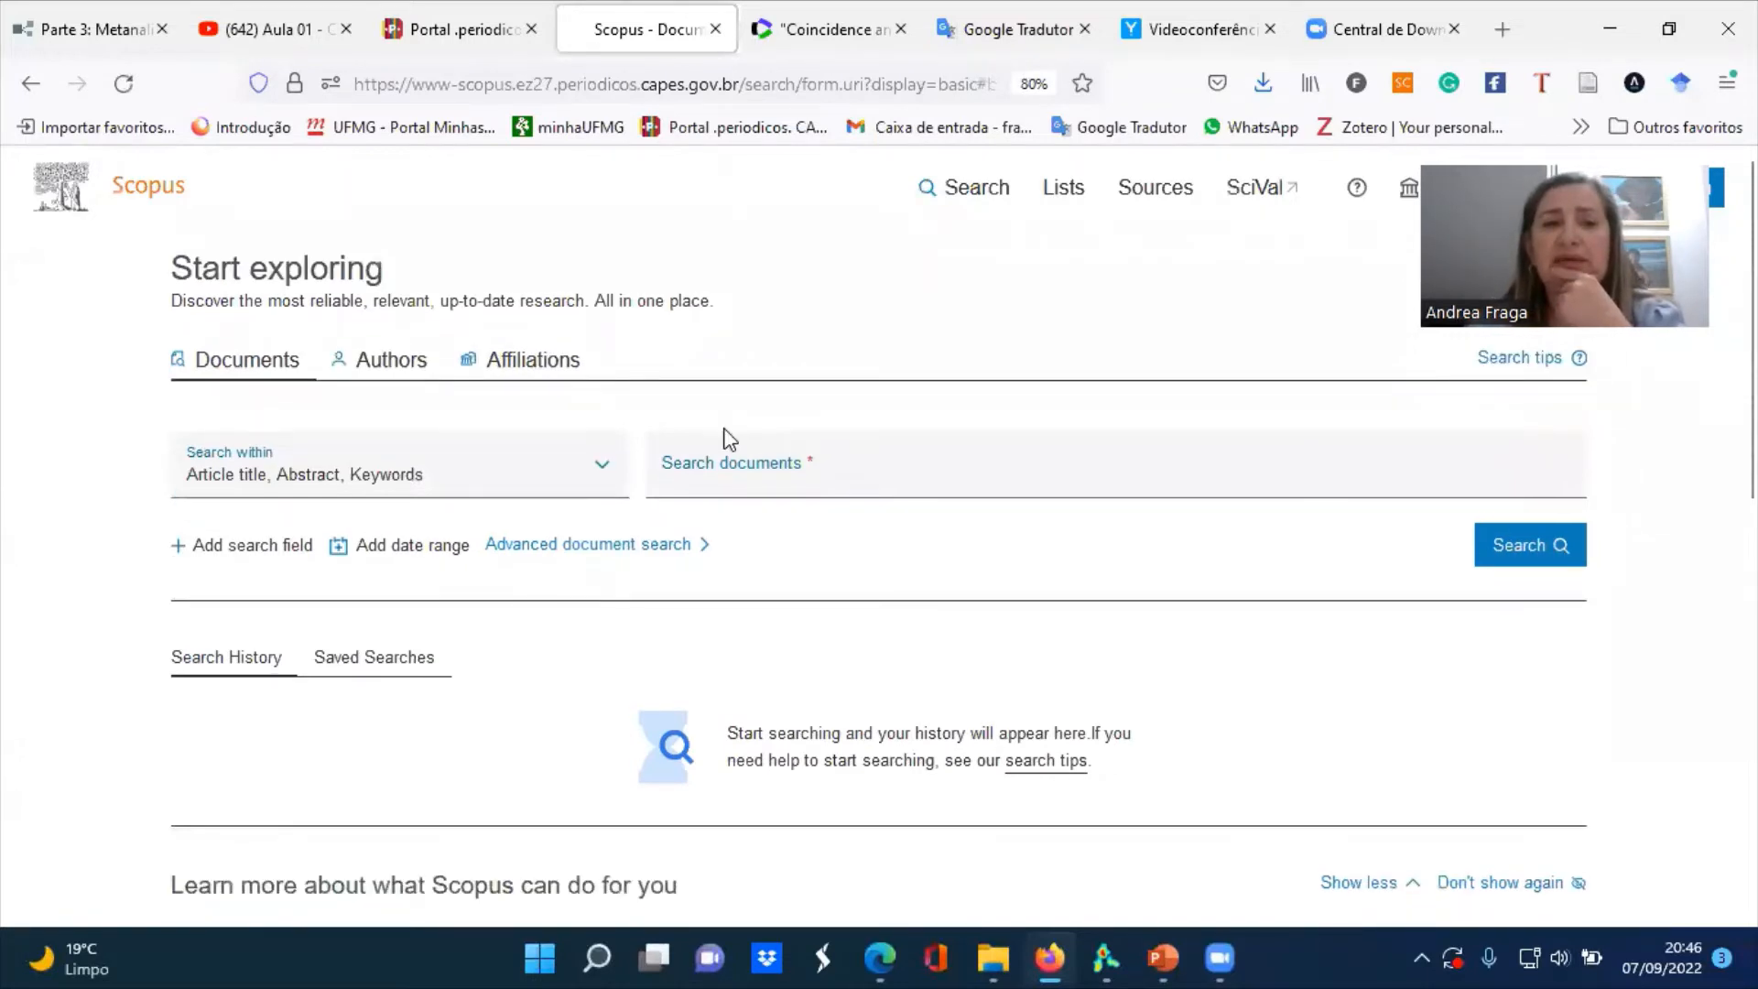
Search documents for coincedence analysis within article title, abstract and keywords
{"action": "left_click", "coordinate": [723, 469]}
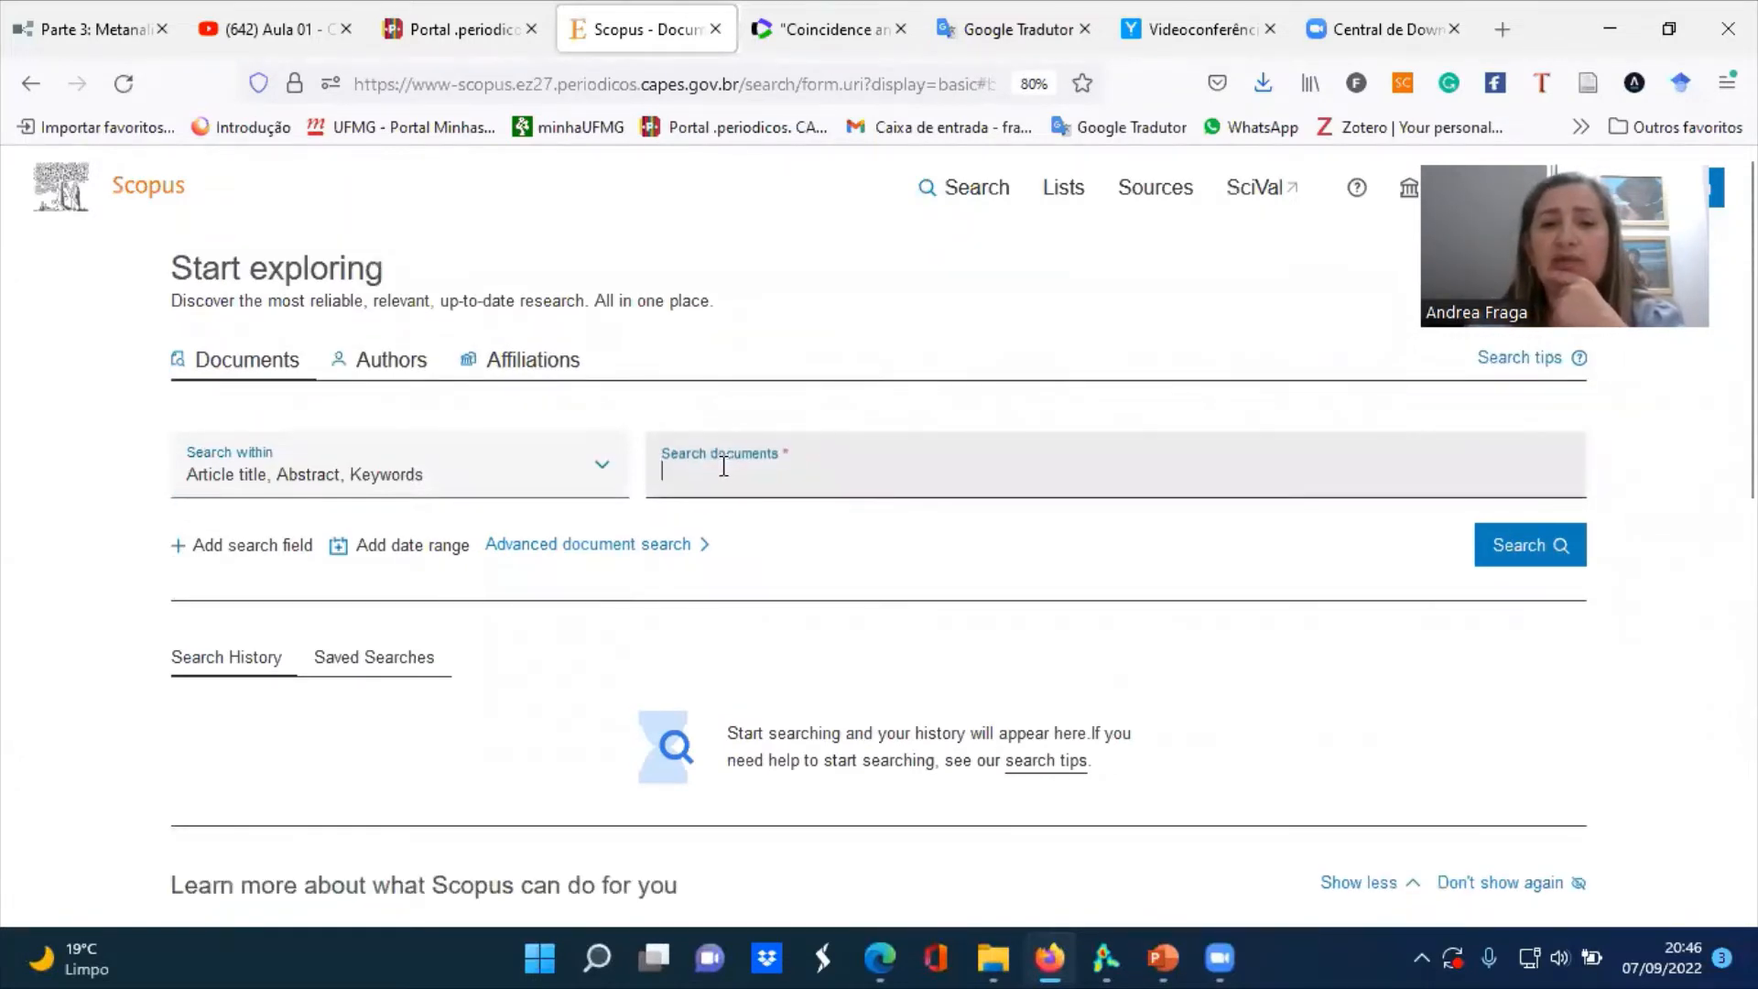
{"action": "type", "text": "coi"}
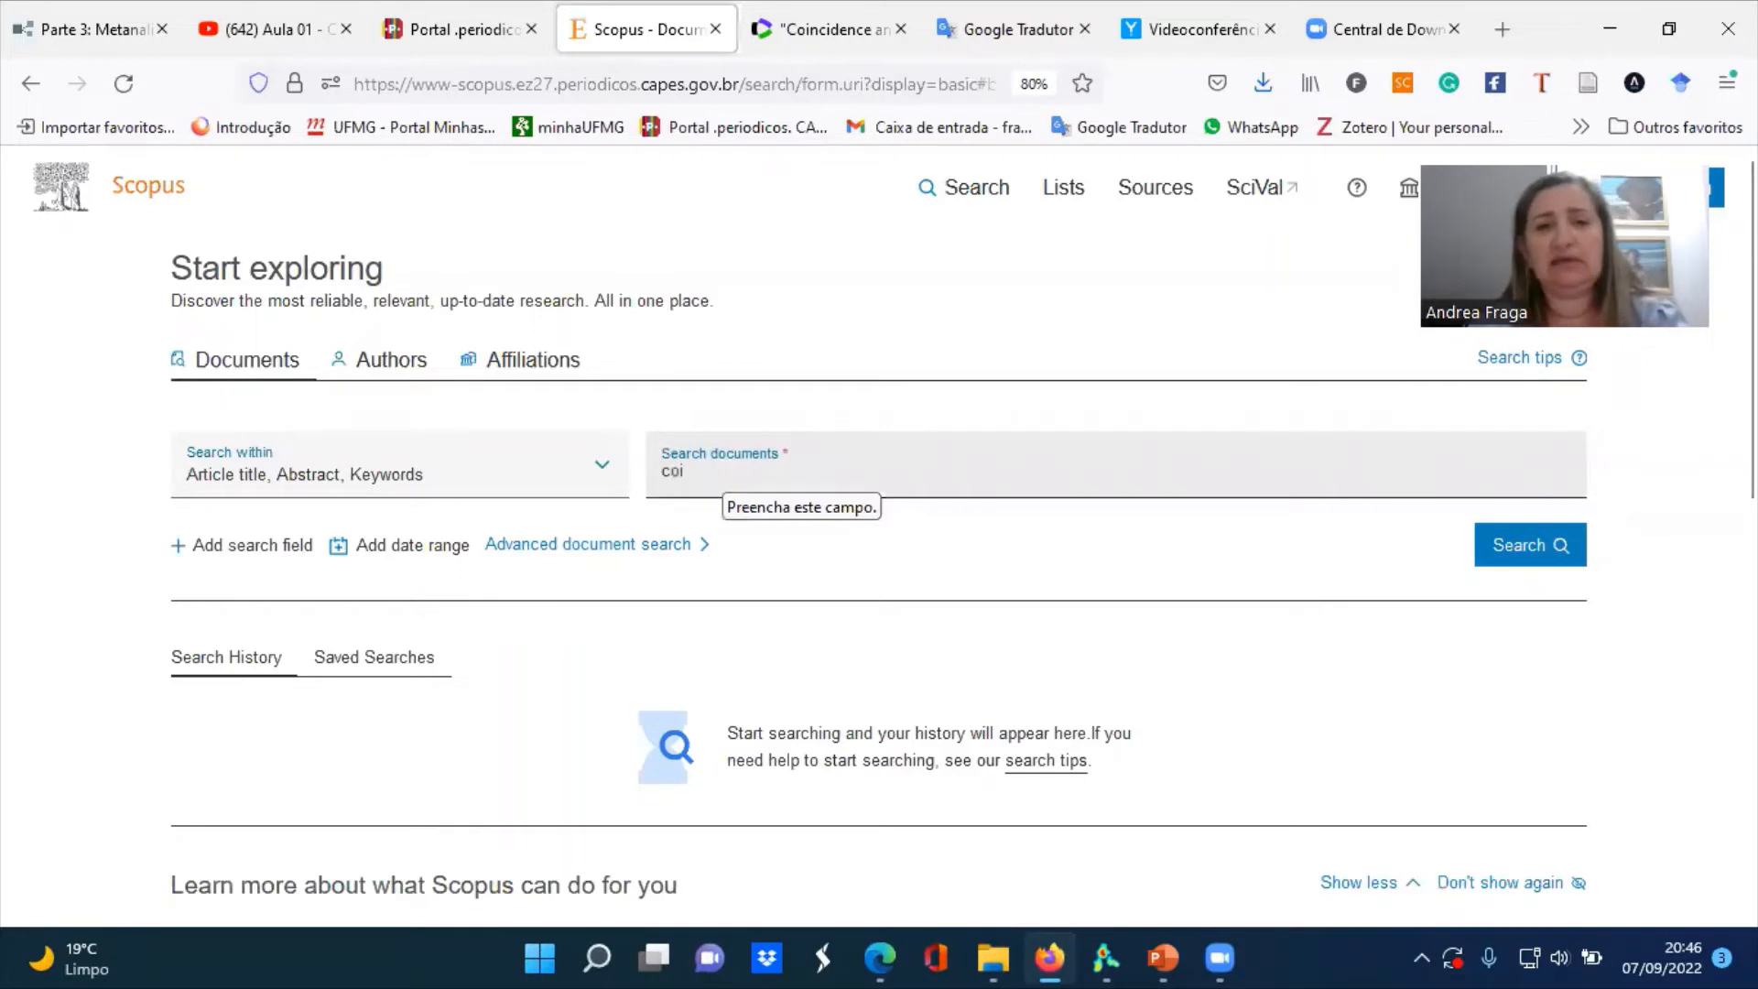
{"action": "type", "text": "nce"}
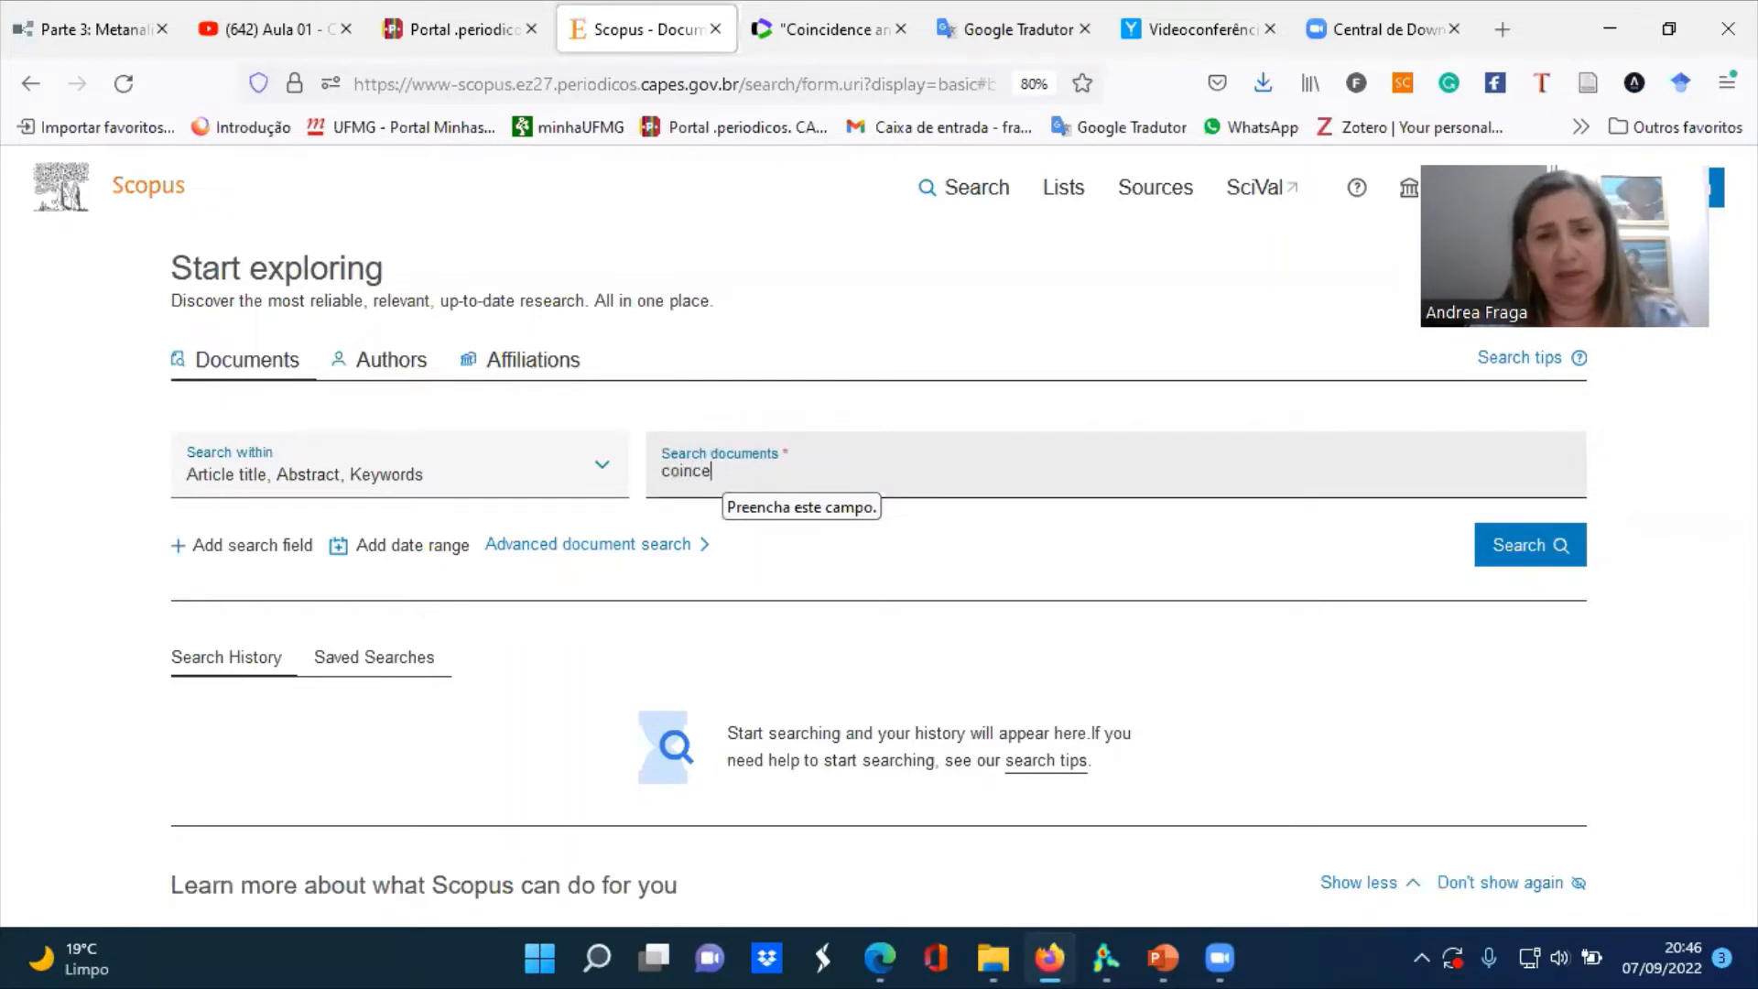
{"action": "type", "text": "de"}
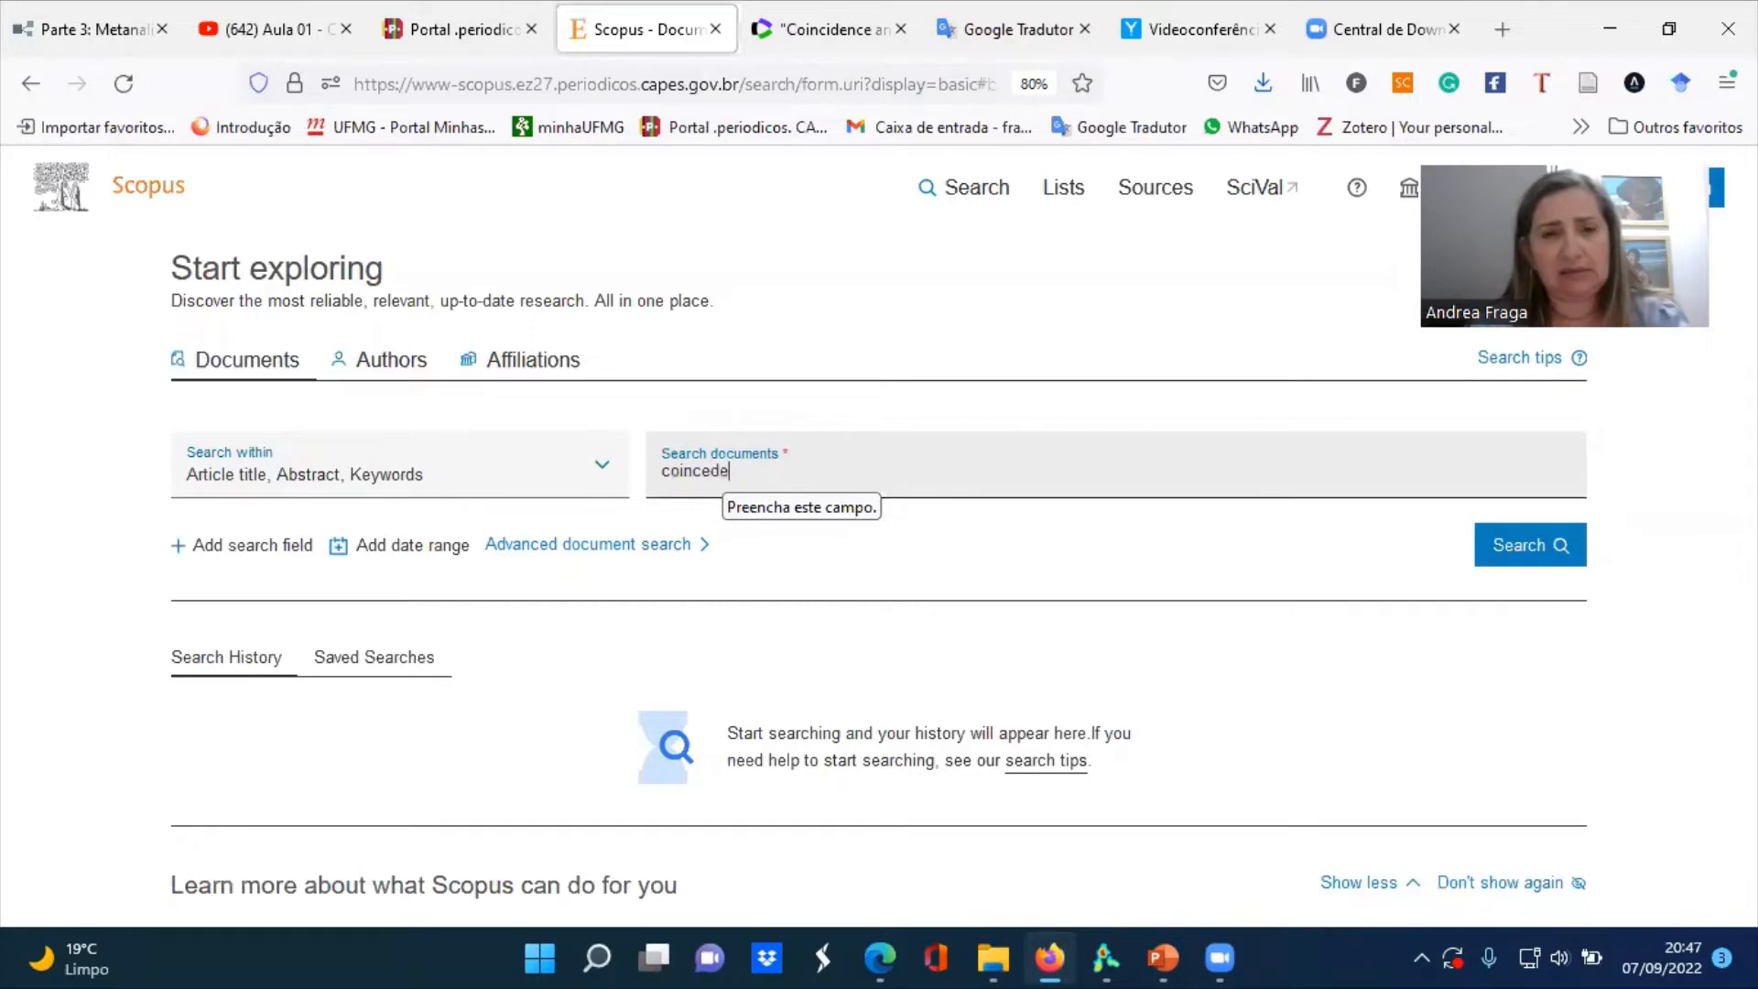
{"action": "key", "text": "BackSpace"}
{"action": "key", "text": "BackSpace"}
{"action": "key", "text": "BackSpace"}
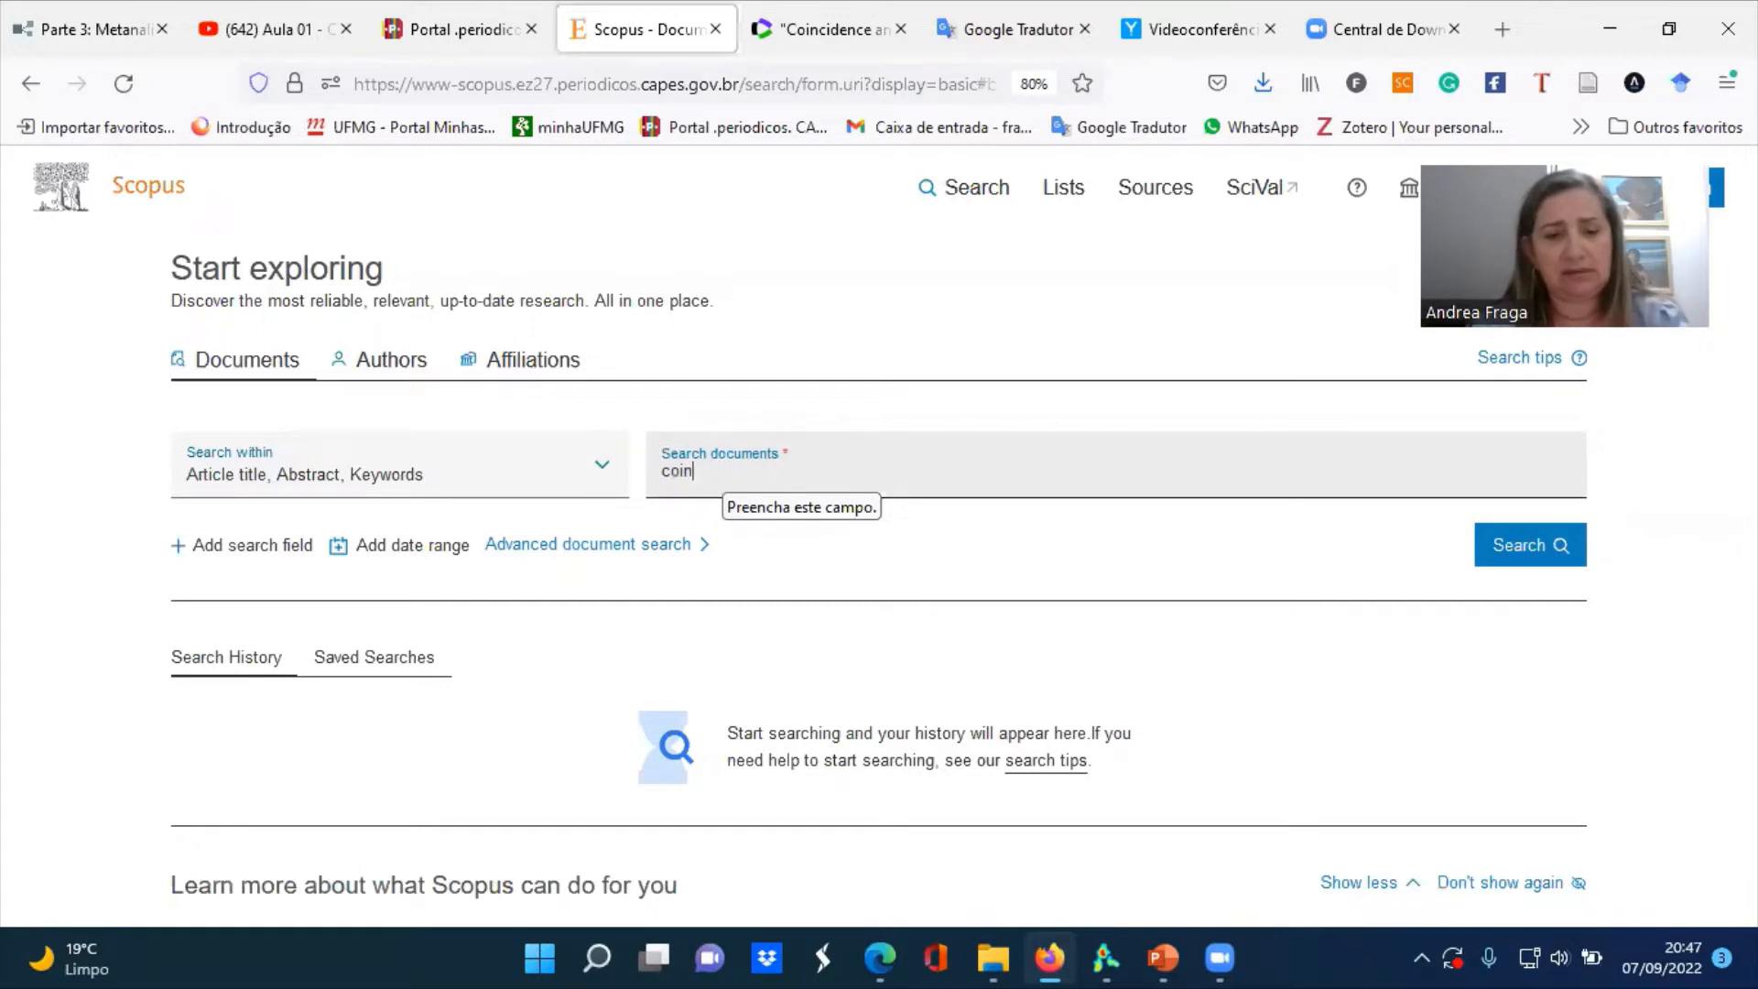
{"action": "type", "text": "cede"}
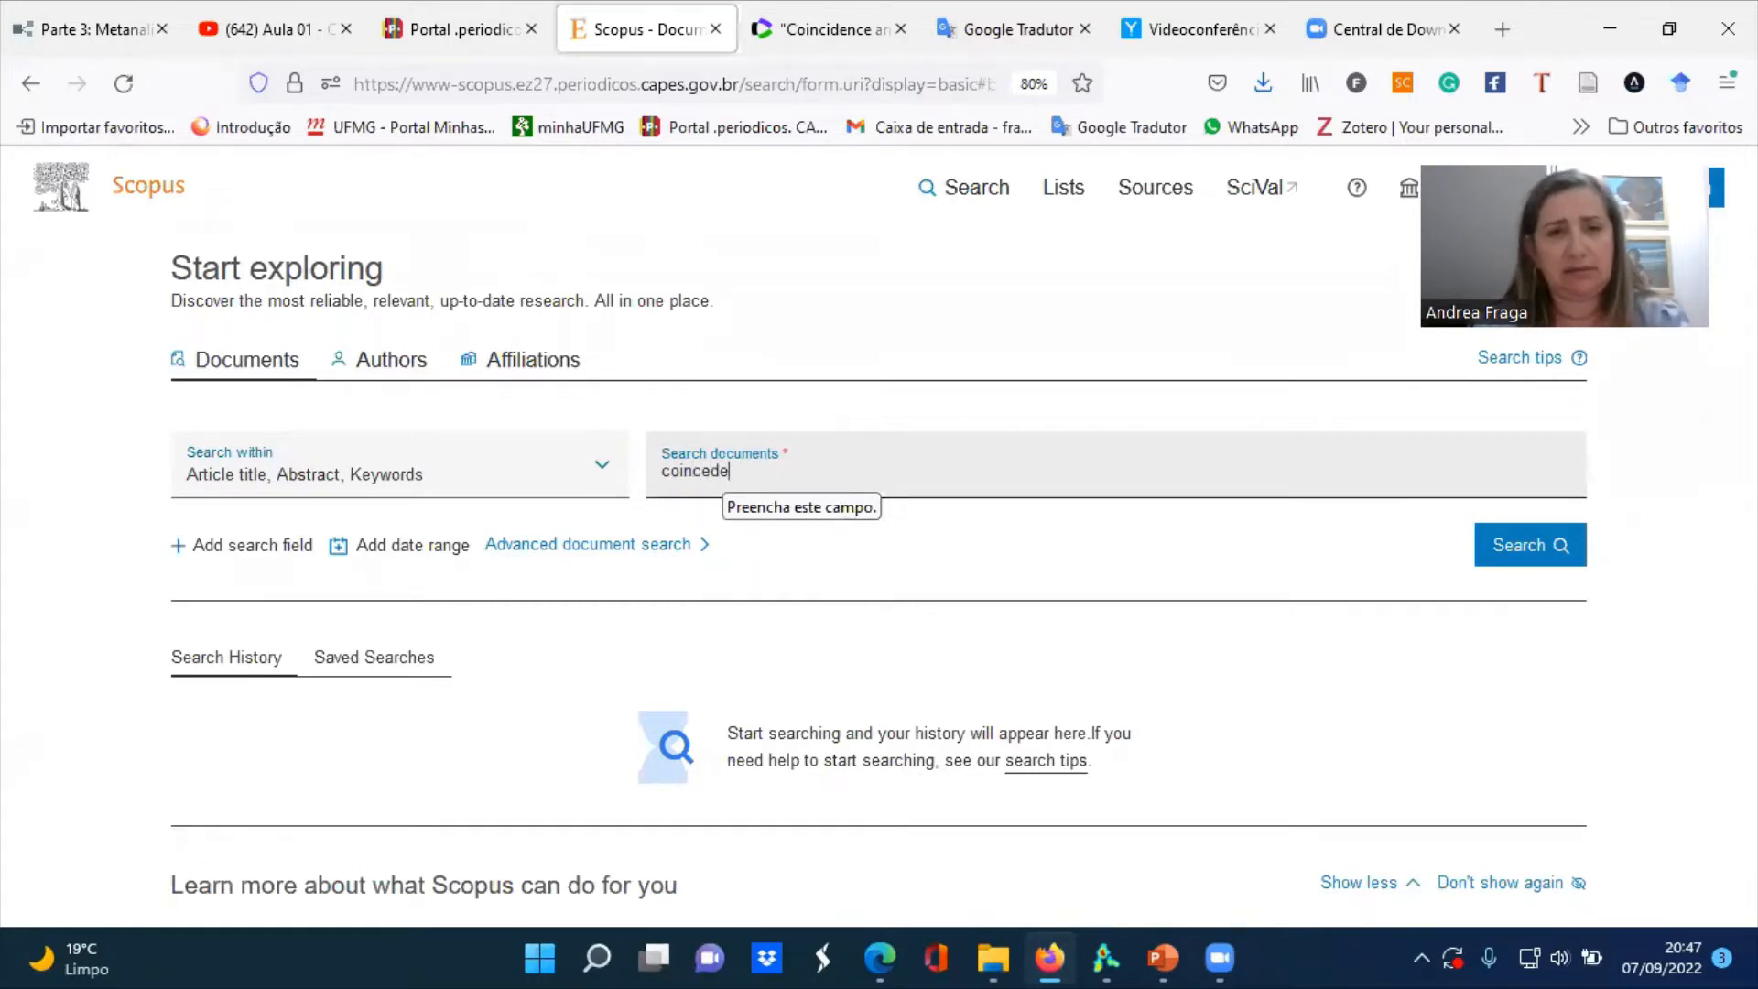
{"action": "type", "text": "nce"}
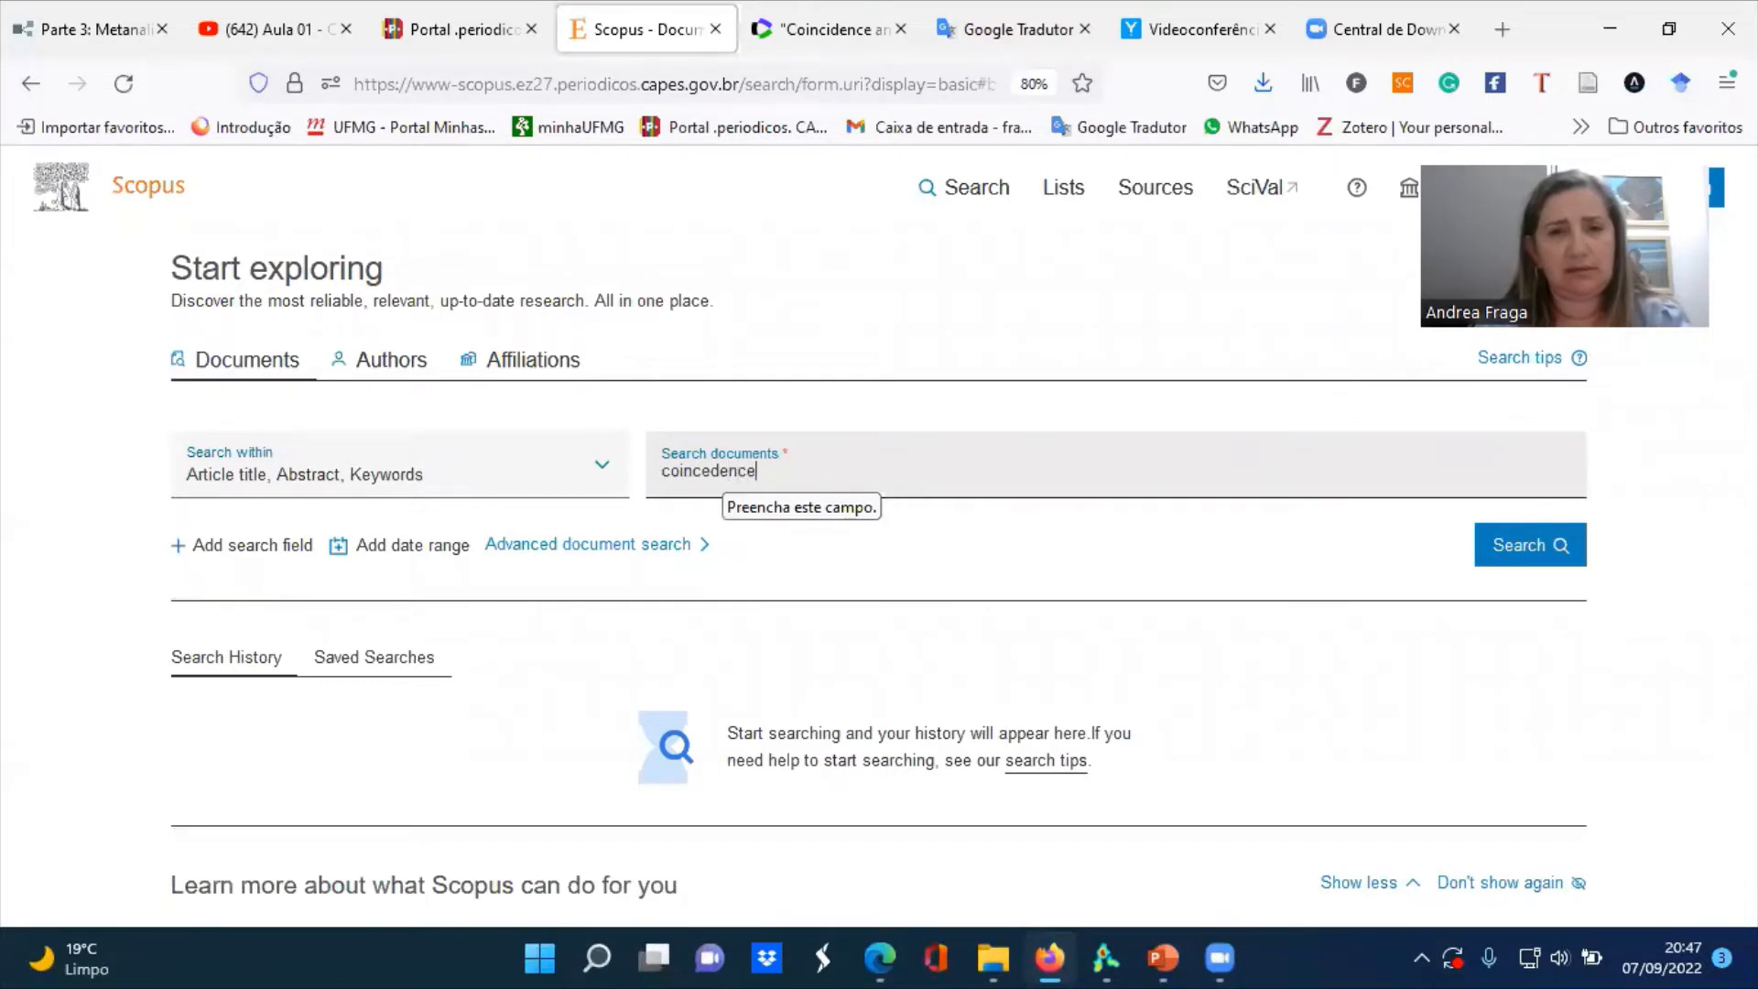
{"action": "type", "text": " a"}
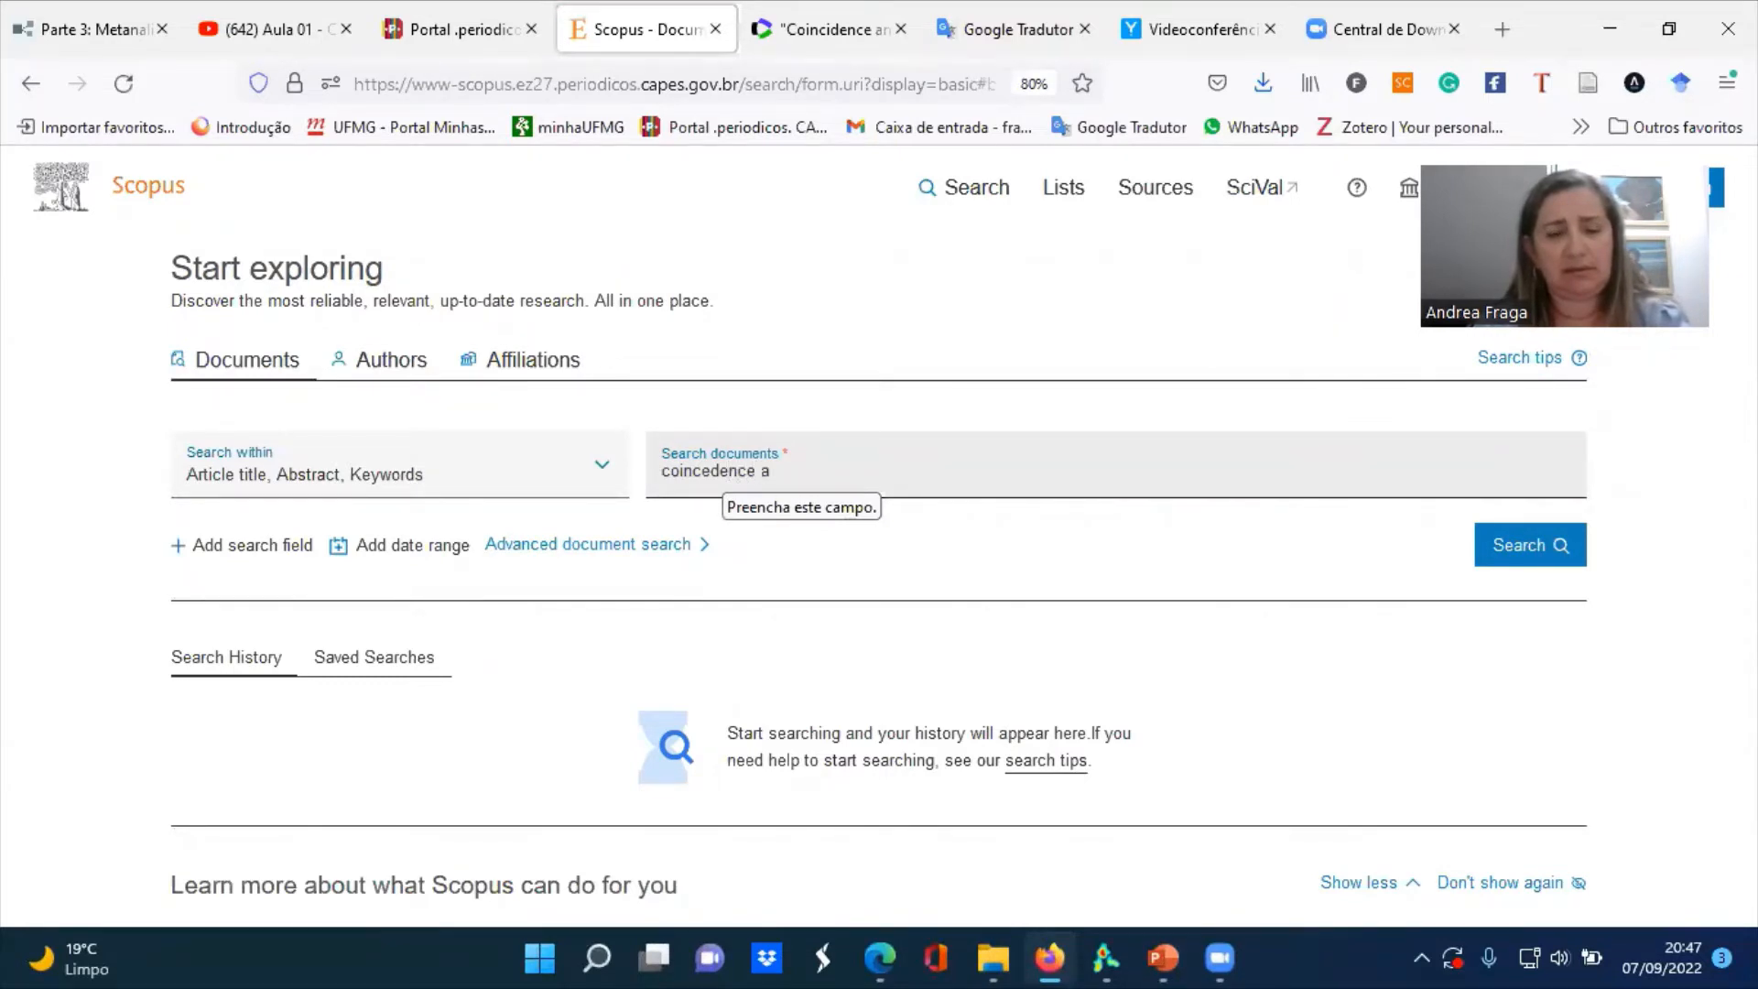
{"action": "type", "text": "nalysis"}
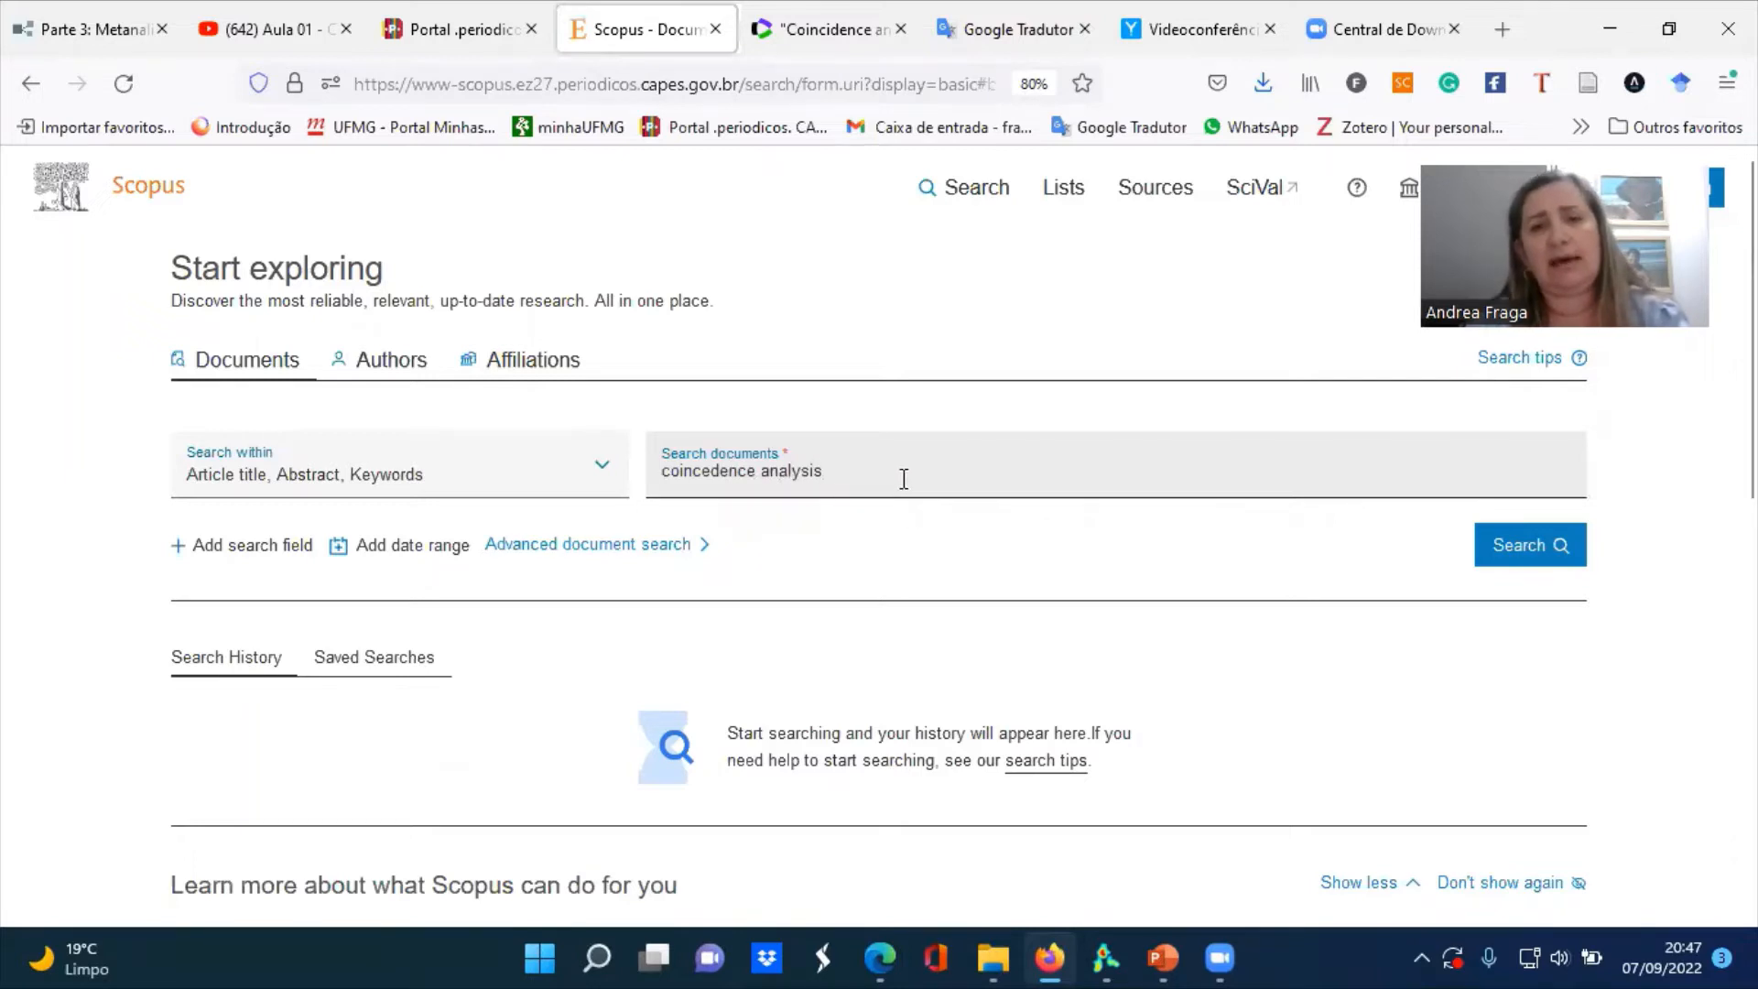
{"action": "left_click", "coordinate": [1535, 562]}
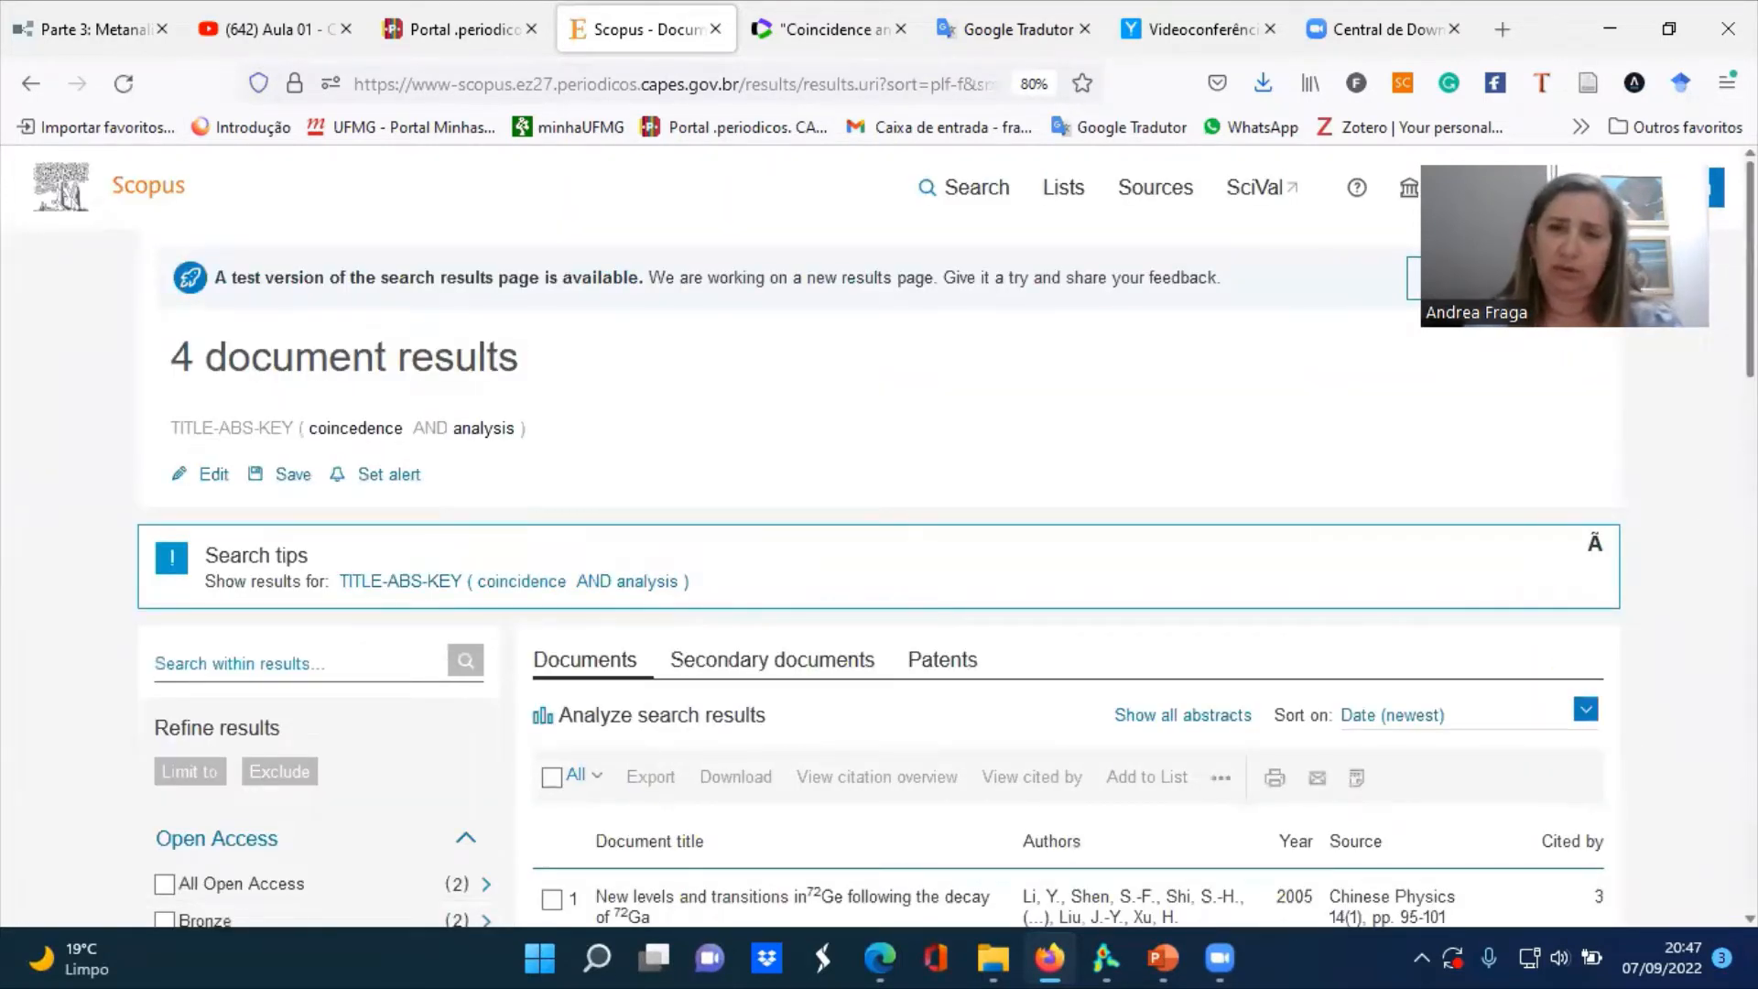
Check the term's spelling against the Web of Science results, correct it to coincidence analysis and run the Scopus search again
{"action": "scroll", "coordinate": [1710, 509], "scroll_direction": "down", "scroll_amount": 2}
{"action": "scroll", "coordinate": [879, 536], "scroll_direction": "down", "scroll_amount": 1}
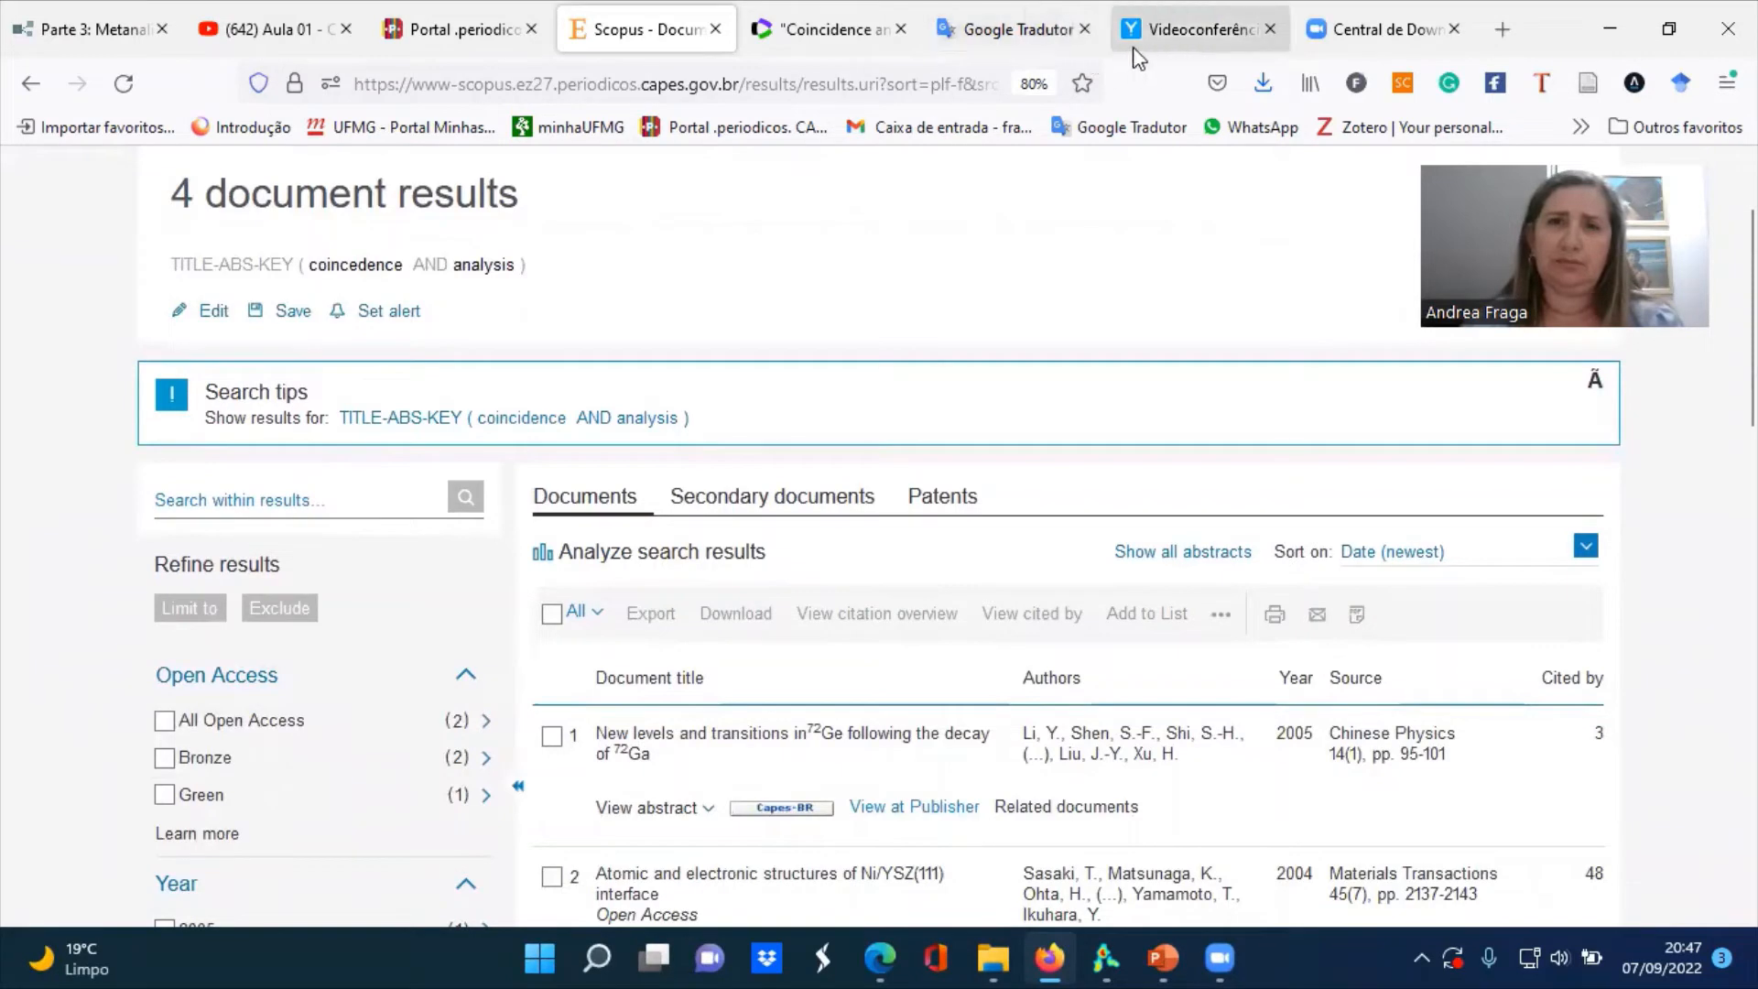
{"action": "left_click", "coordinate": [863, 59]}
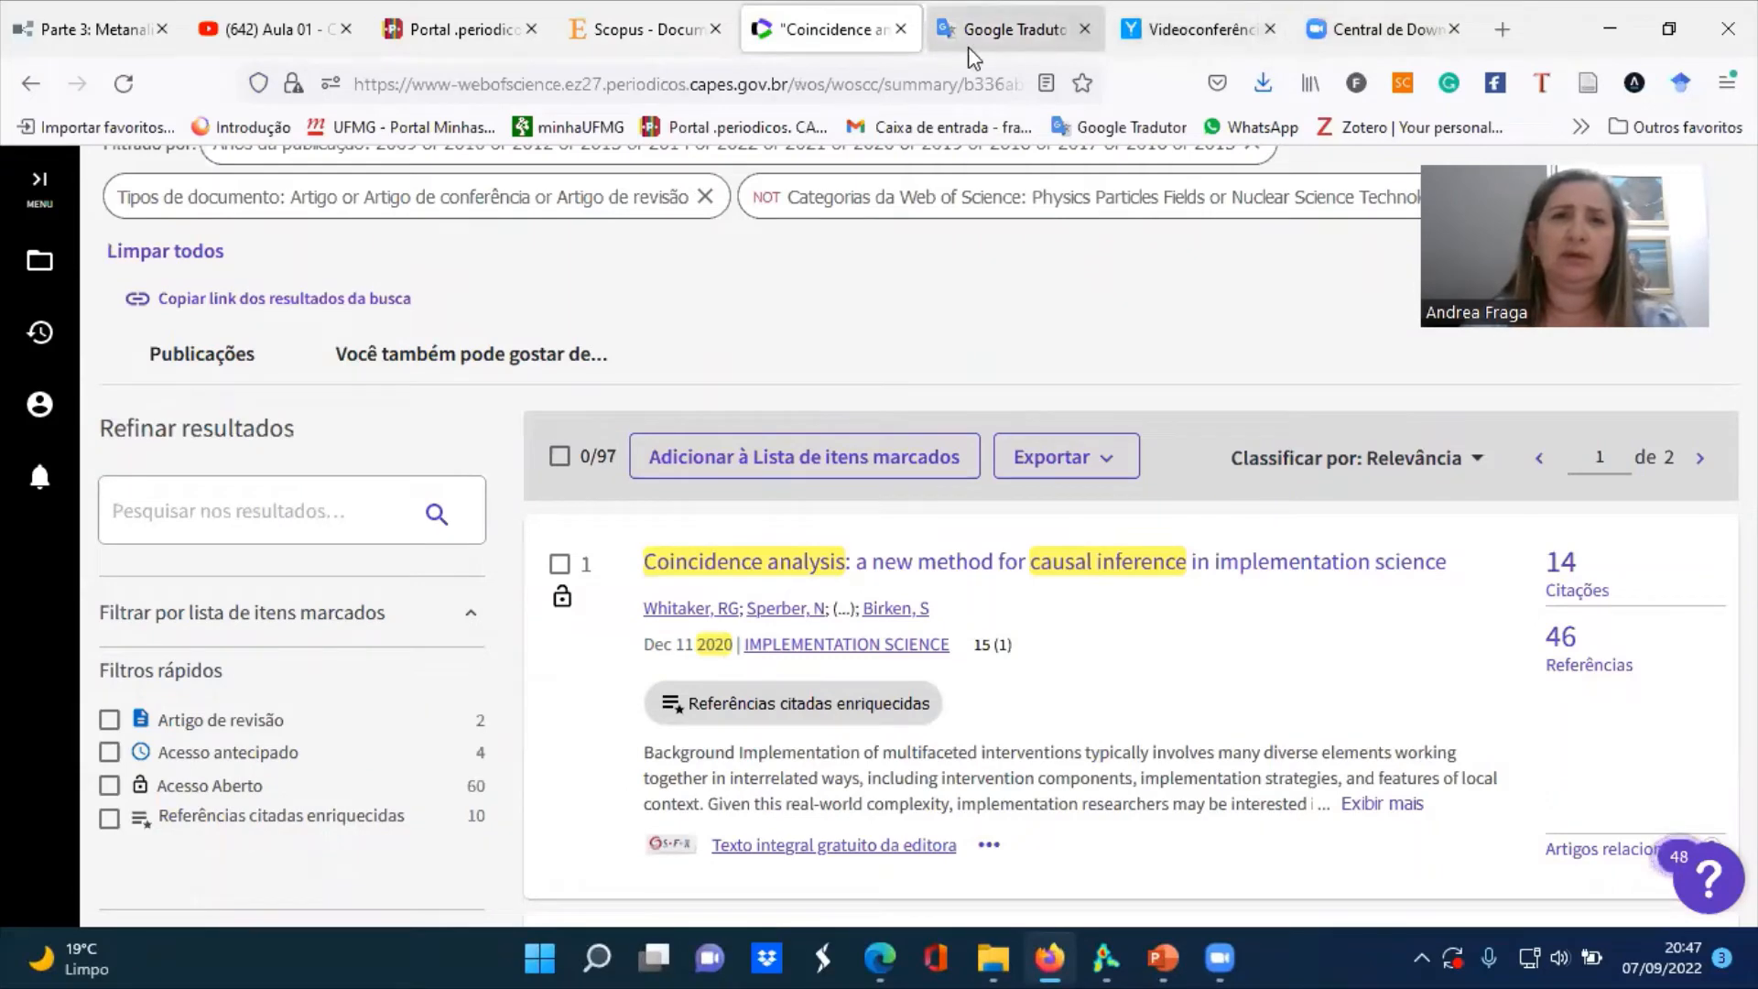
{"action": "left_click", "coordinate": [686, 37]}
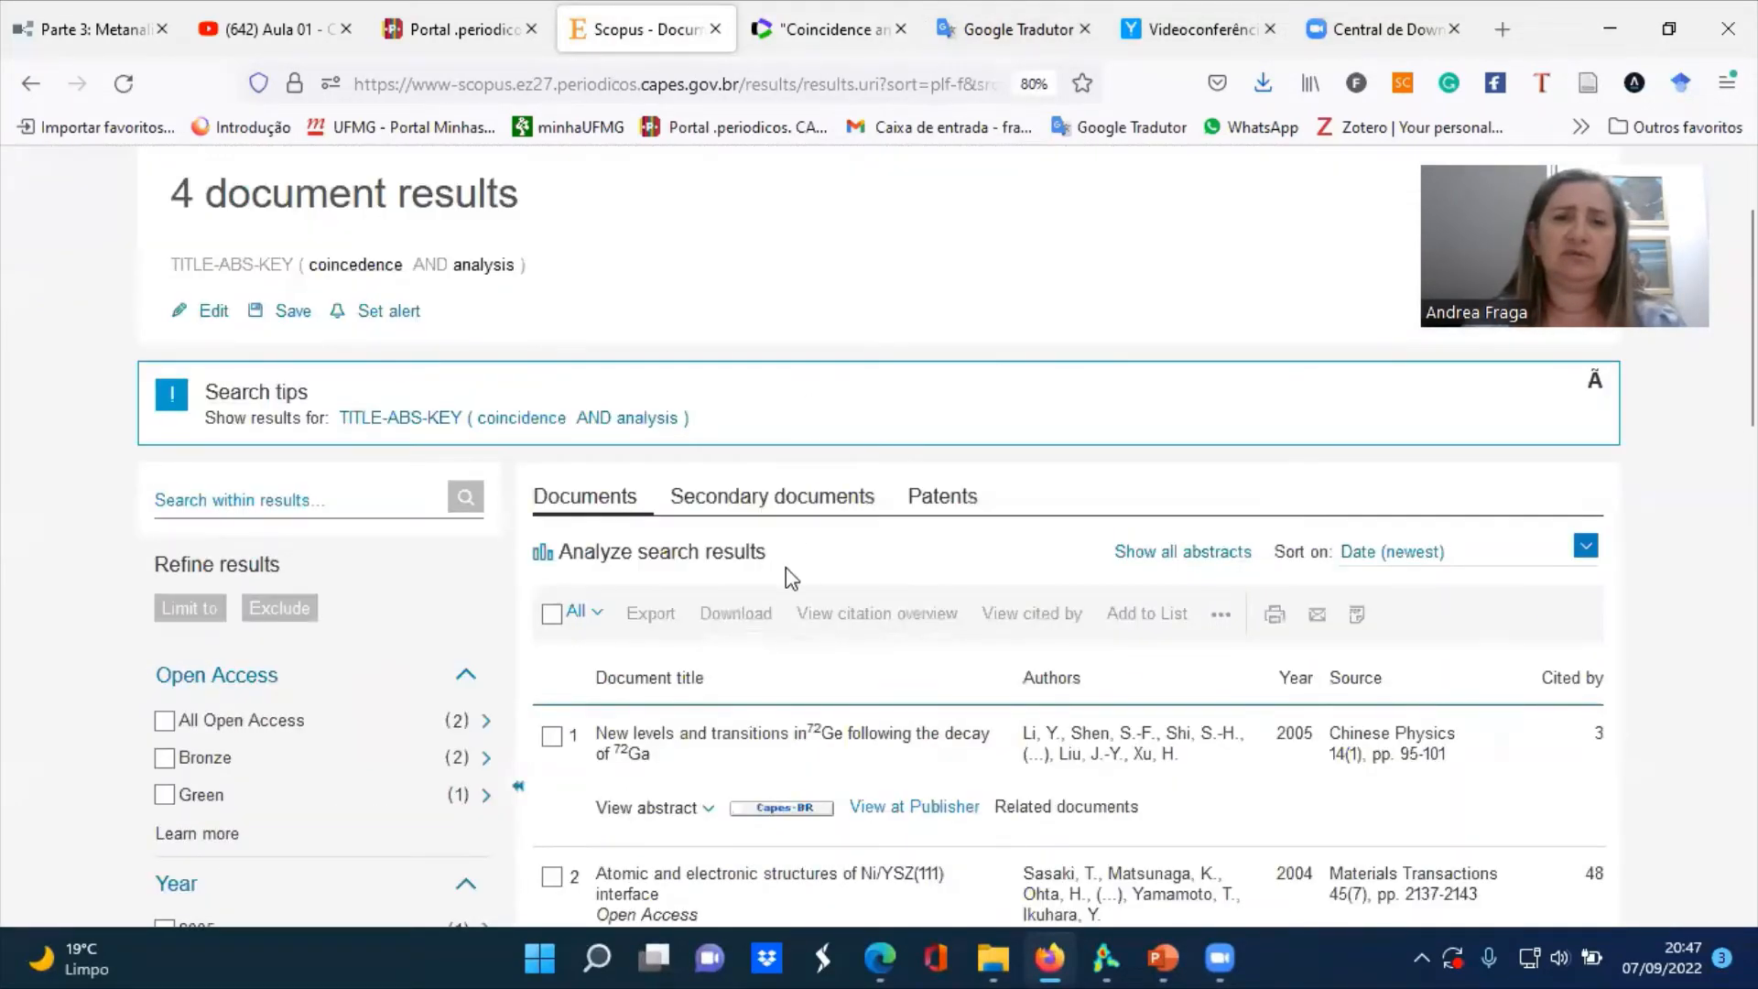
{"action": "left_click", "coordinate": [28, 86]}
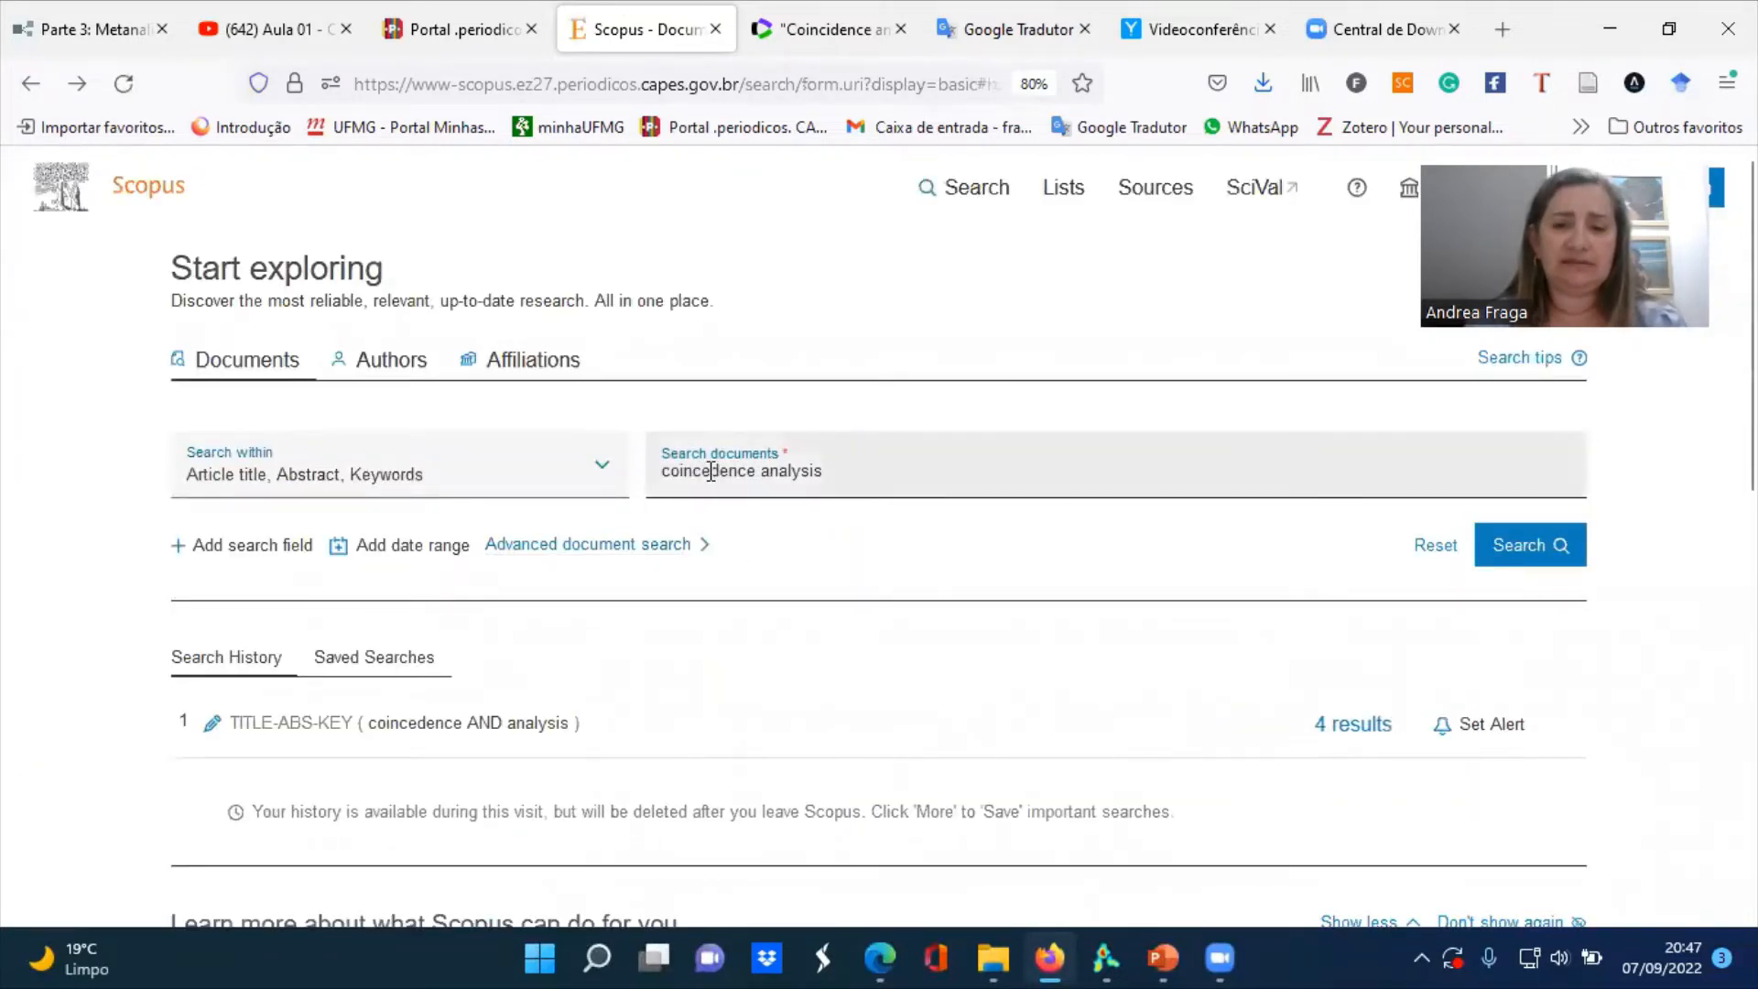
{"action": "left_click", "coordinate": [710, 472]}
{"action": "key", "text": "BackSpace"}
{"action": "type", "text": "i"}
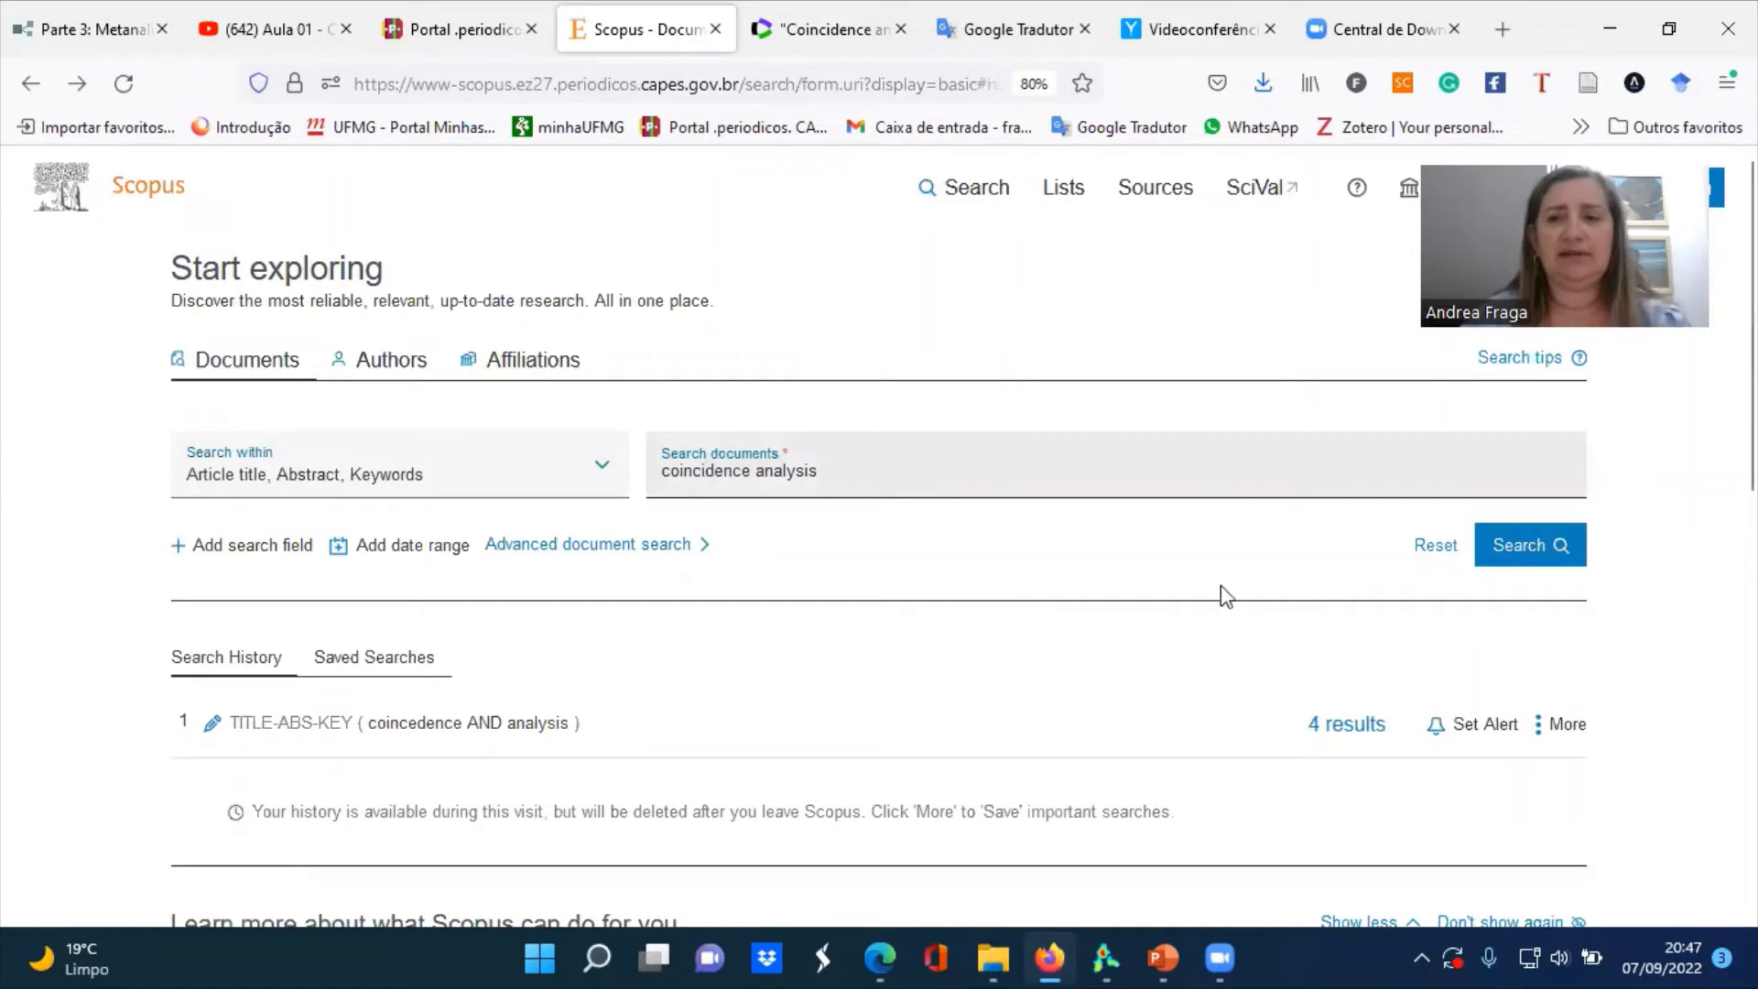
{"action": "left_click", "coordinate": [1538, 566]}
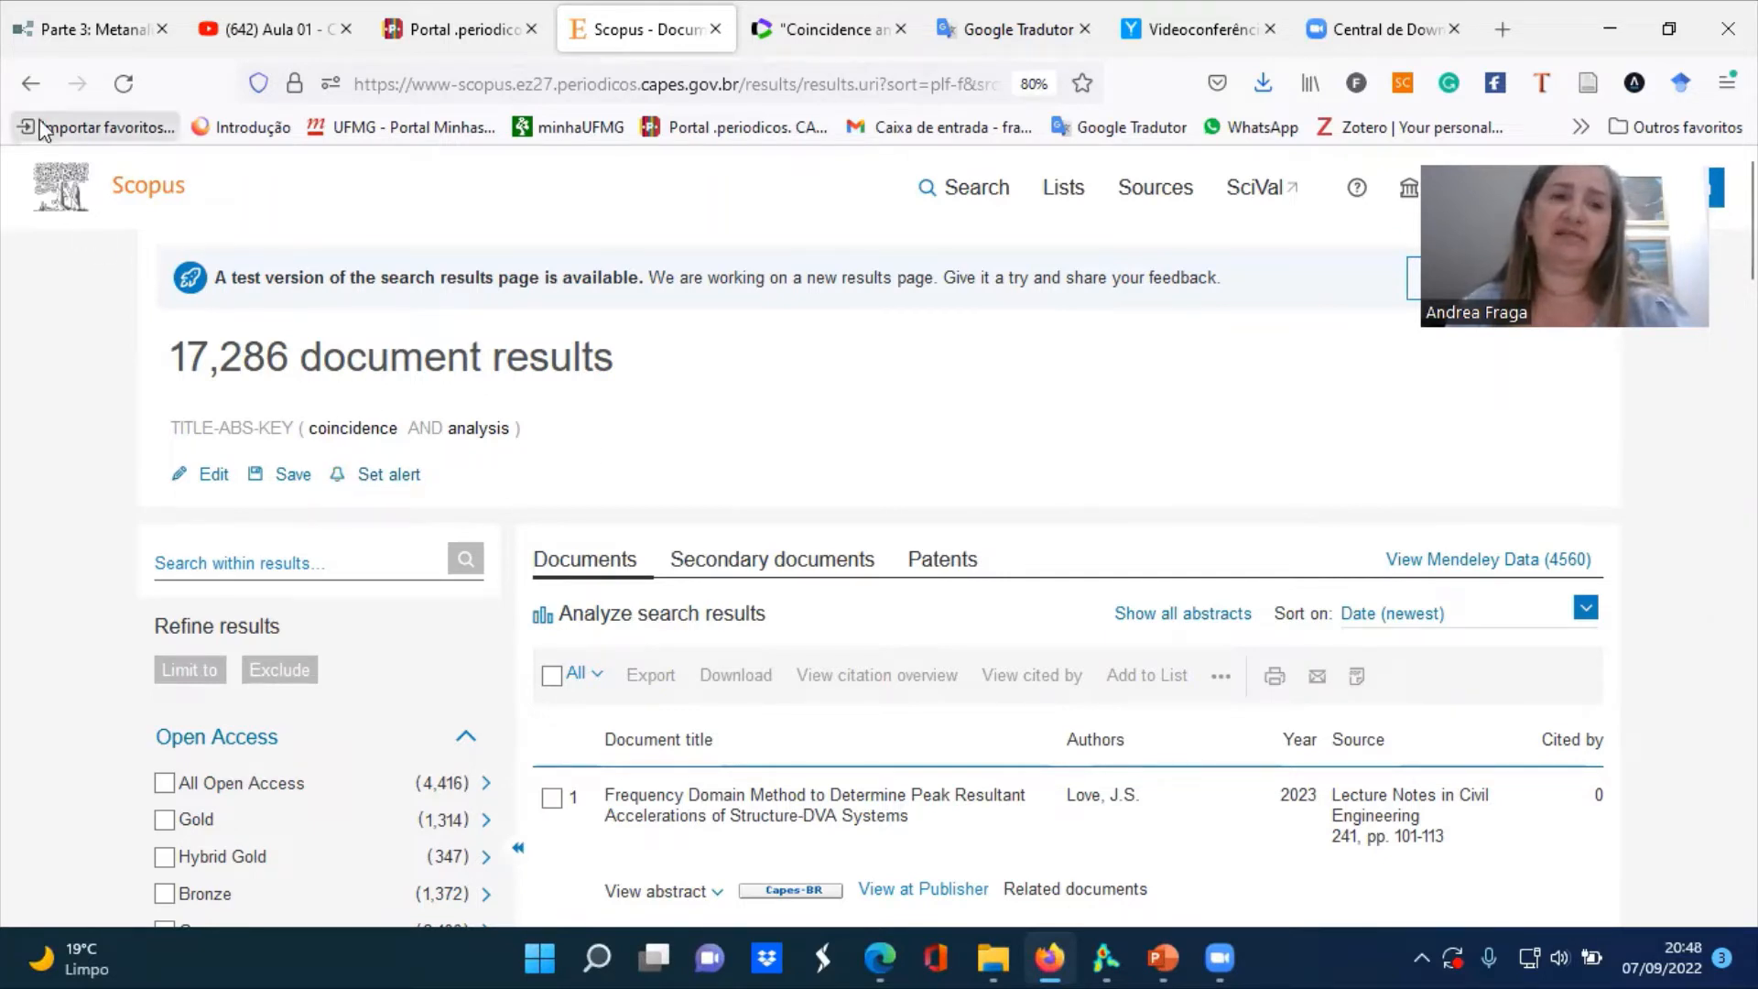
Return to the search form and search for the exact phrase "coincidence analysis" in quotation marks
{"action": "left_click", "coordinate": [30, 84]}
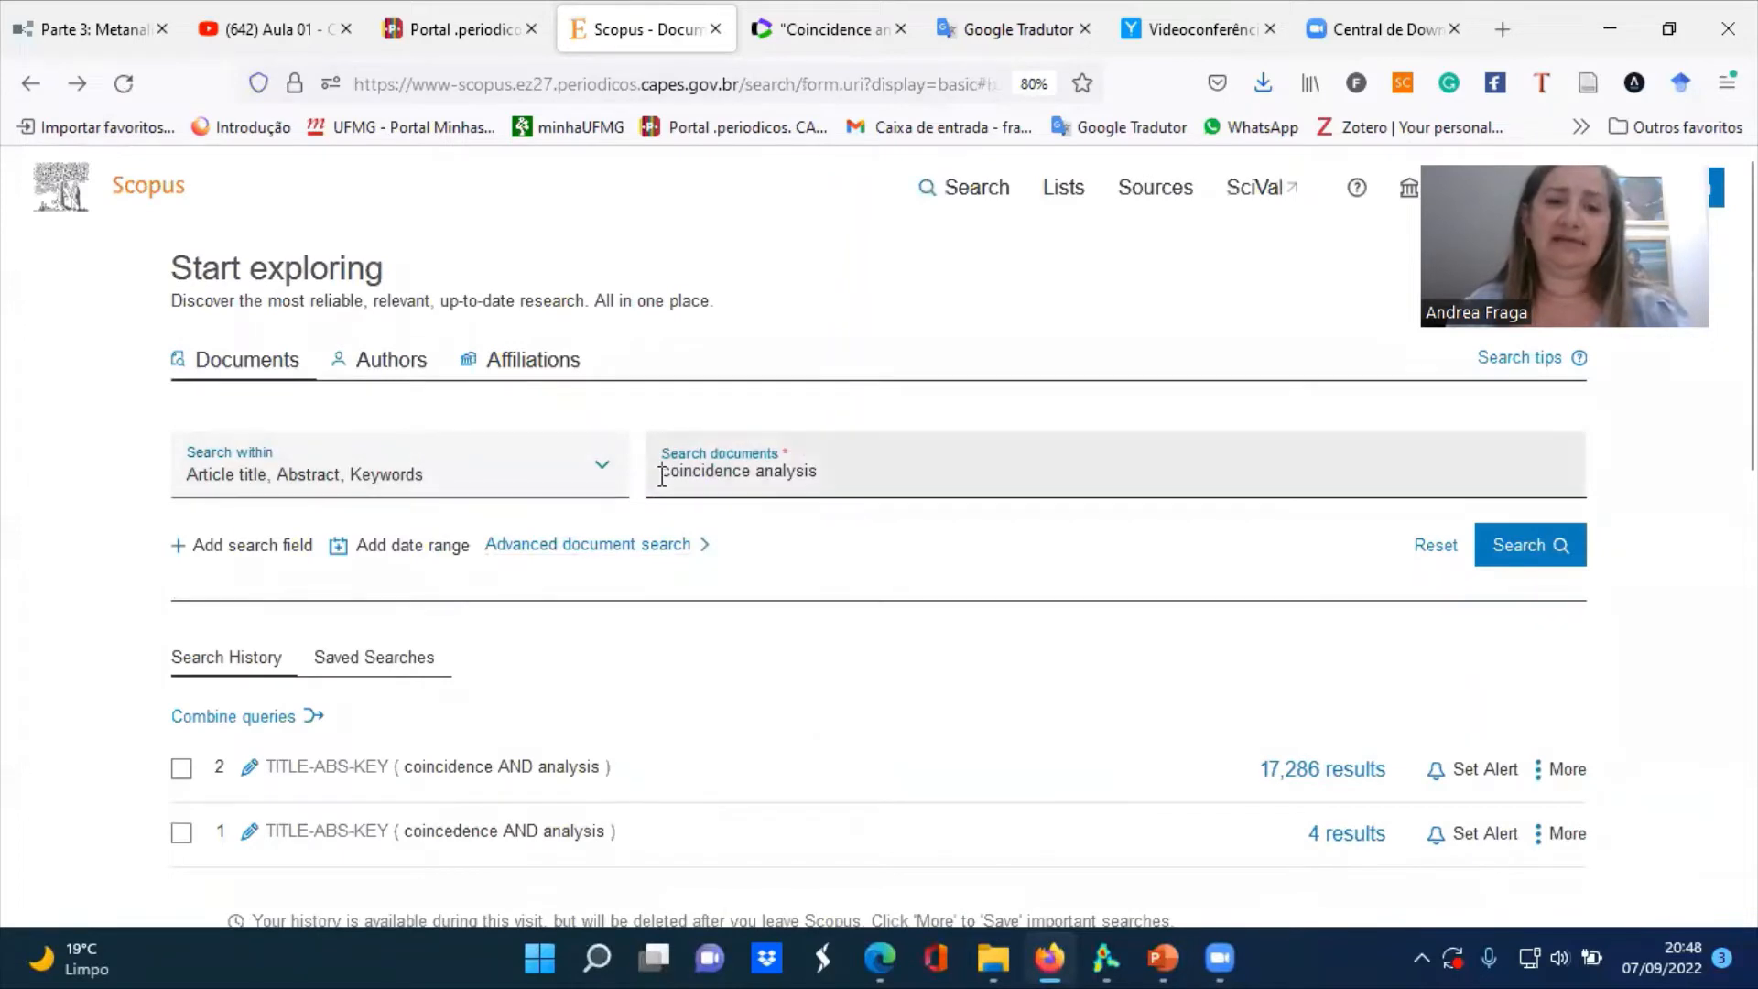
{"action": "left_click", "coordinate": [662, 474]}
{"action": "type", "text": "\""}
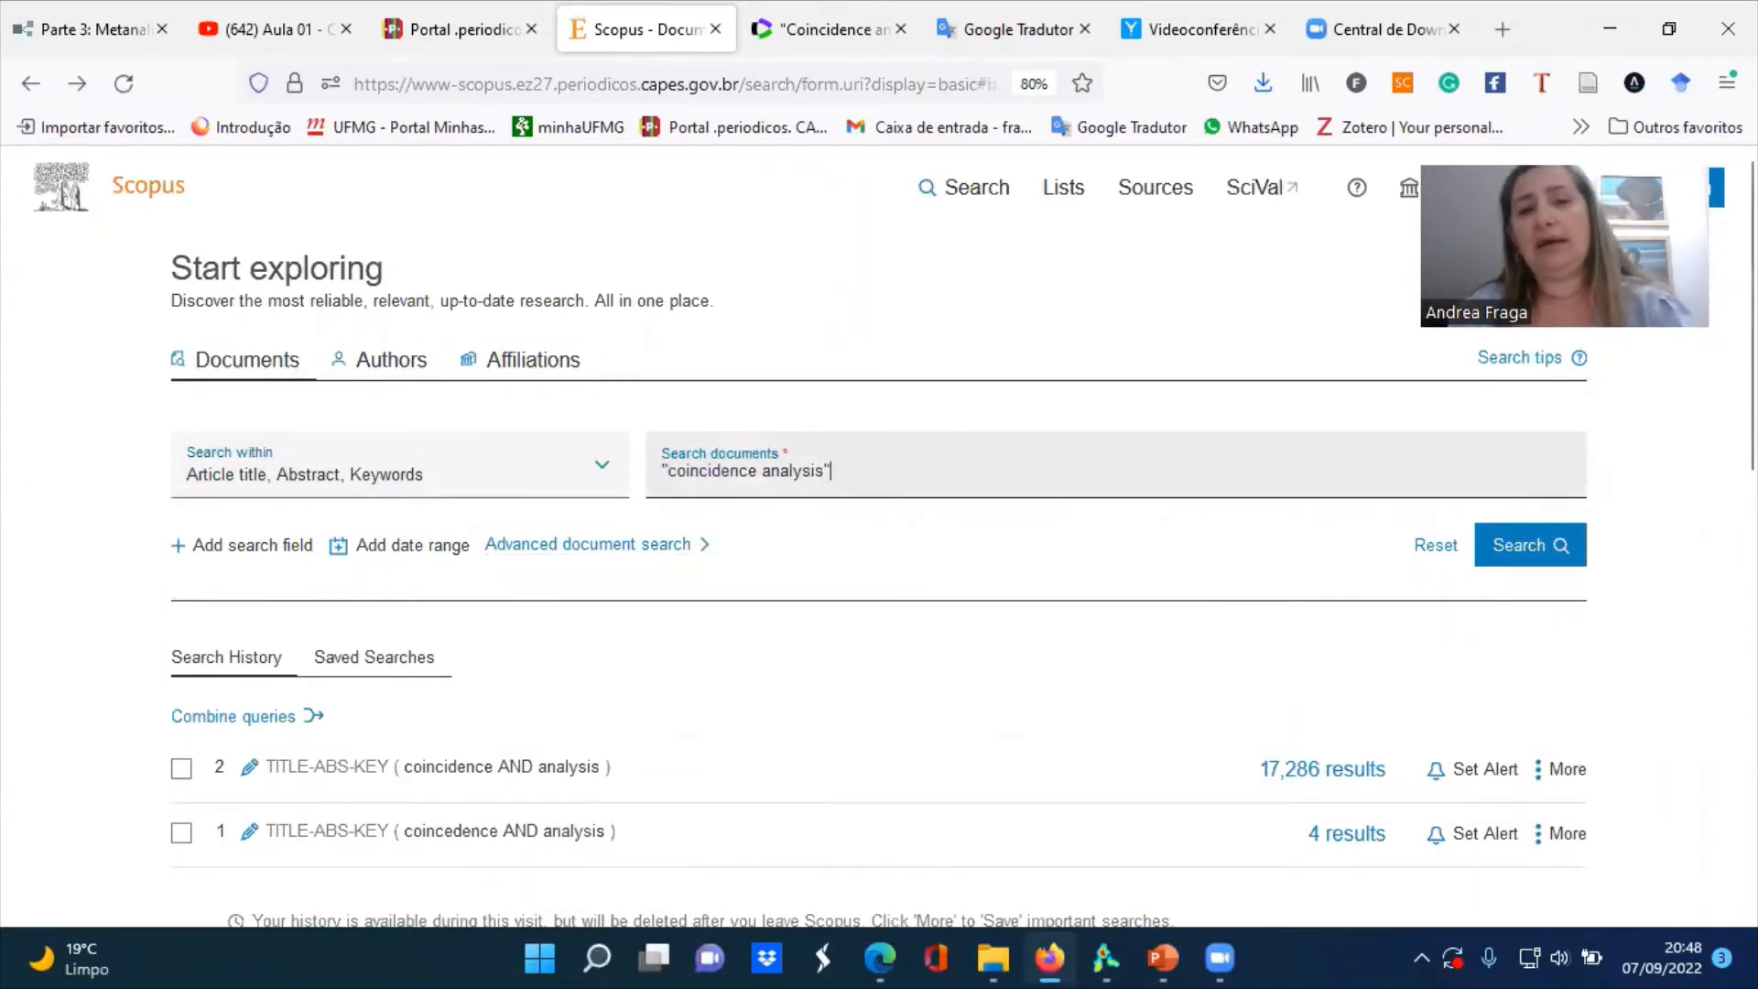
{"action": "left_click", "coordinate": [1543, 549]}
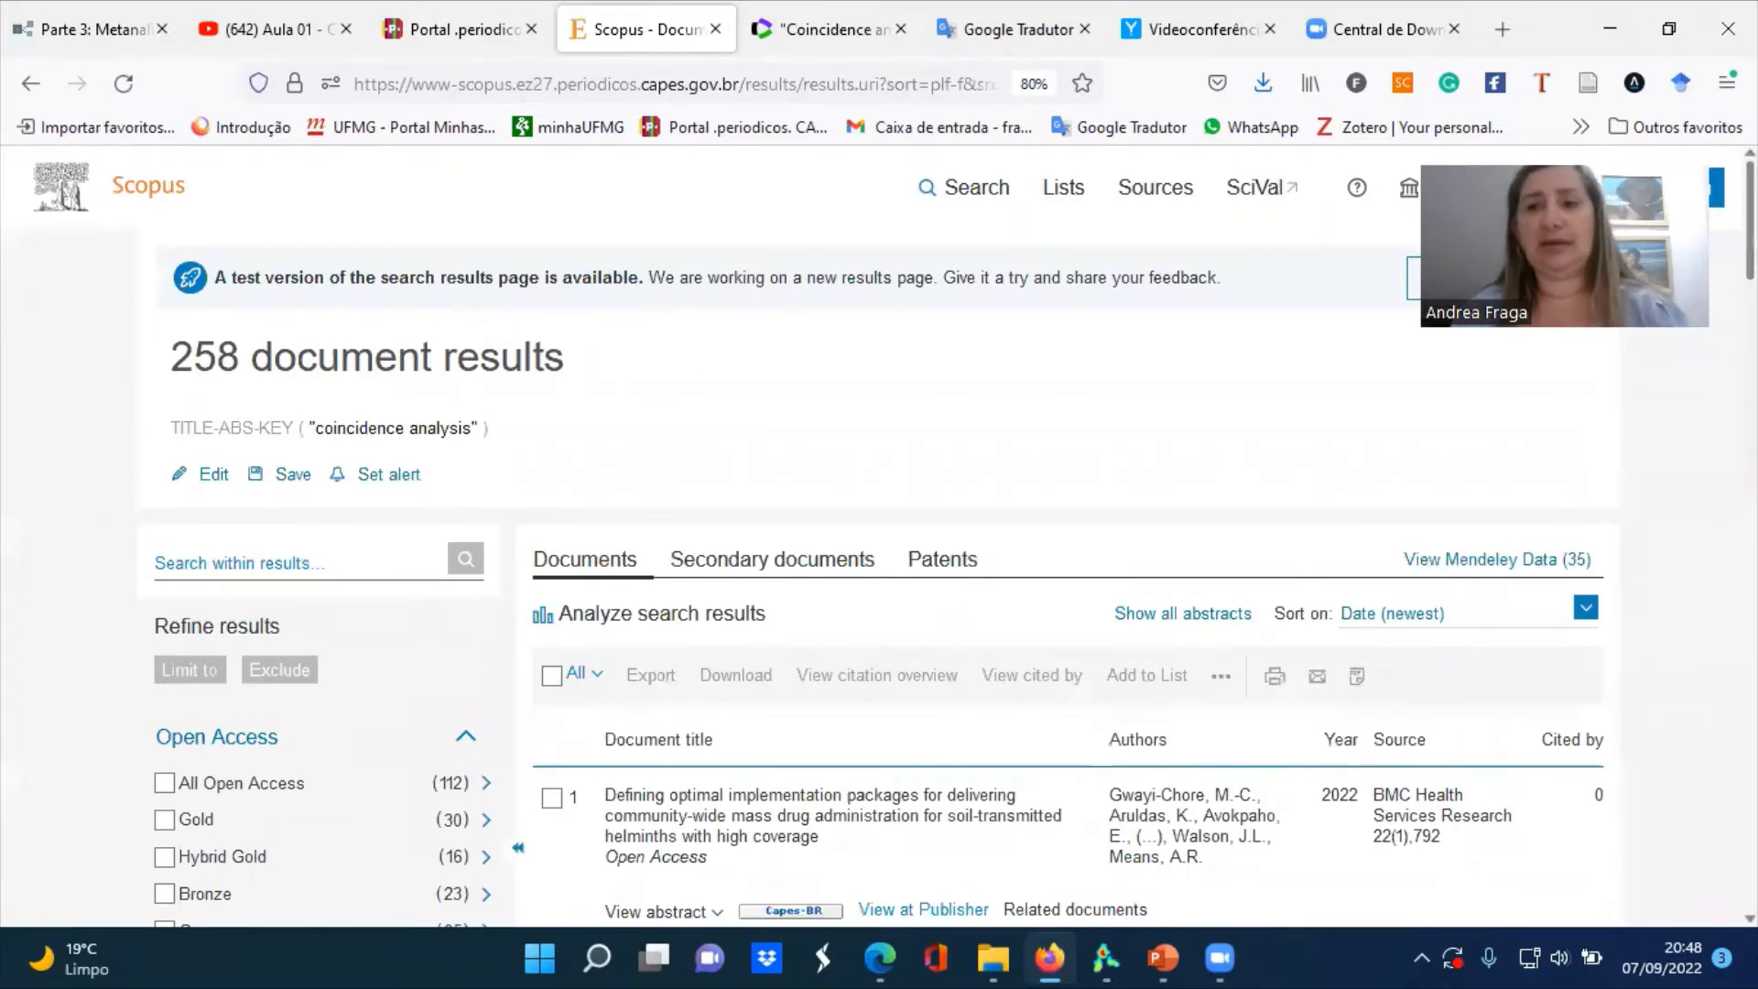
Look over the phrase search results, select all documents and open their export settings
{"action": "scroll", "coordinate": [878, 536], "scroll_direction": "down", "scroll_amount": 5}
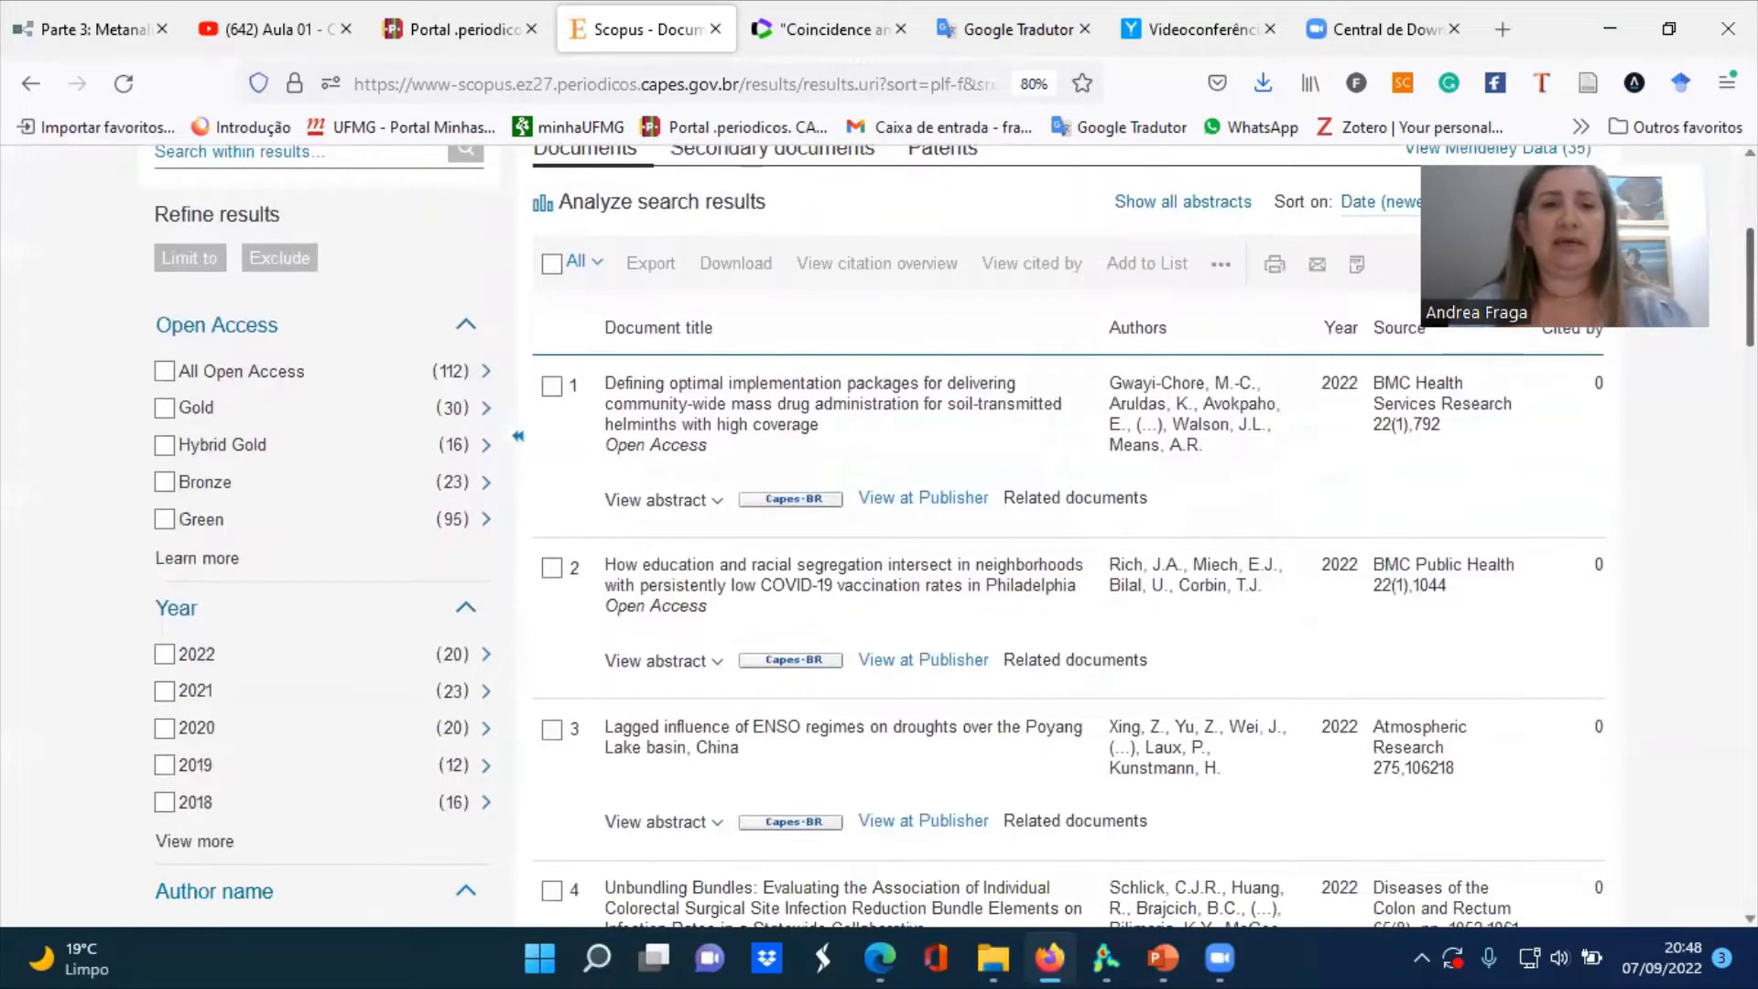
{"action": "scroll", "coordinate": [878, 535], "scroll_direction": "up", "scroll_amount": 3}
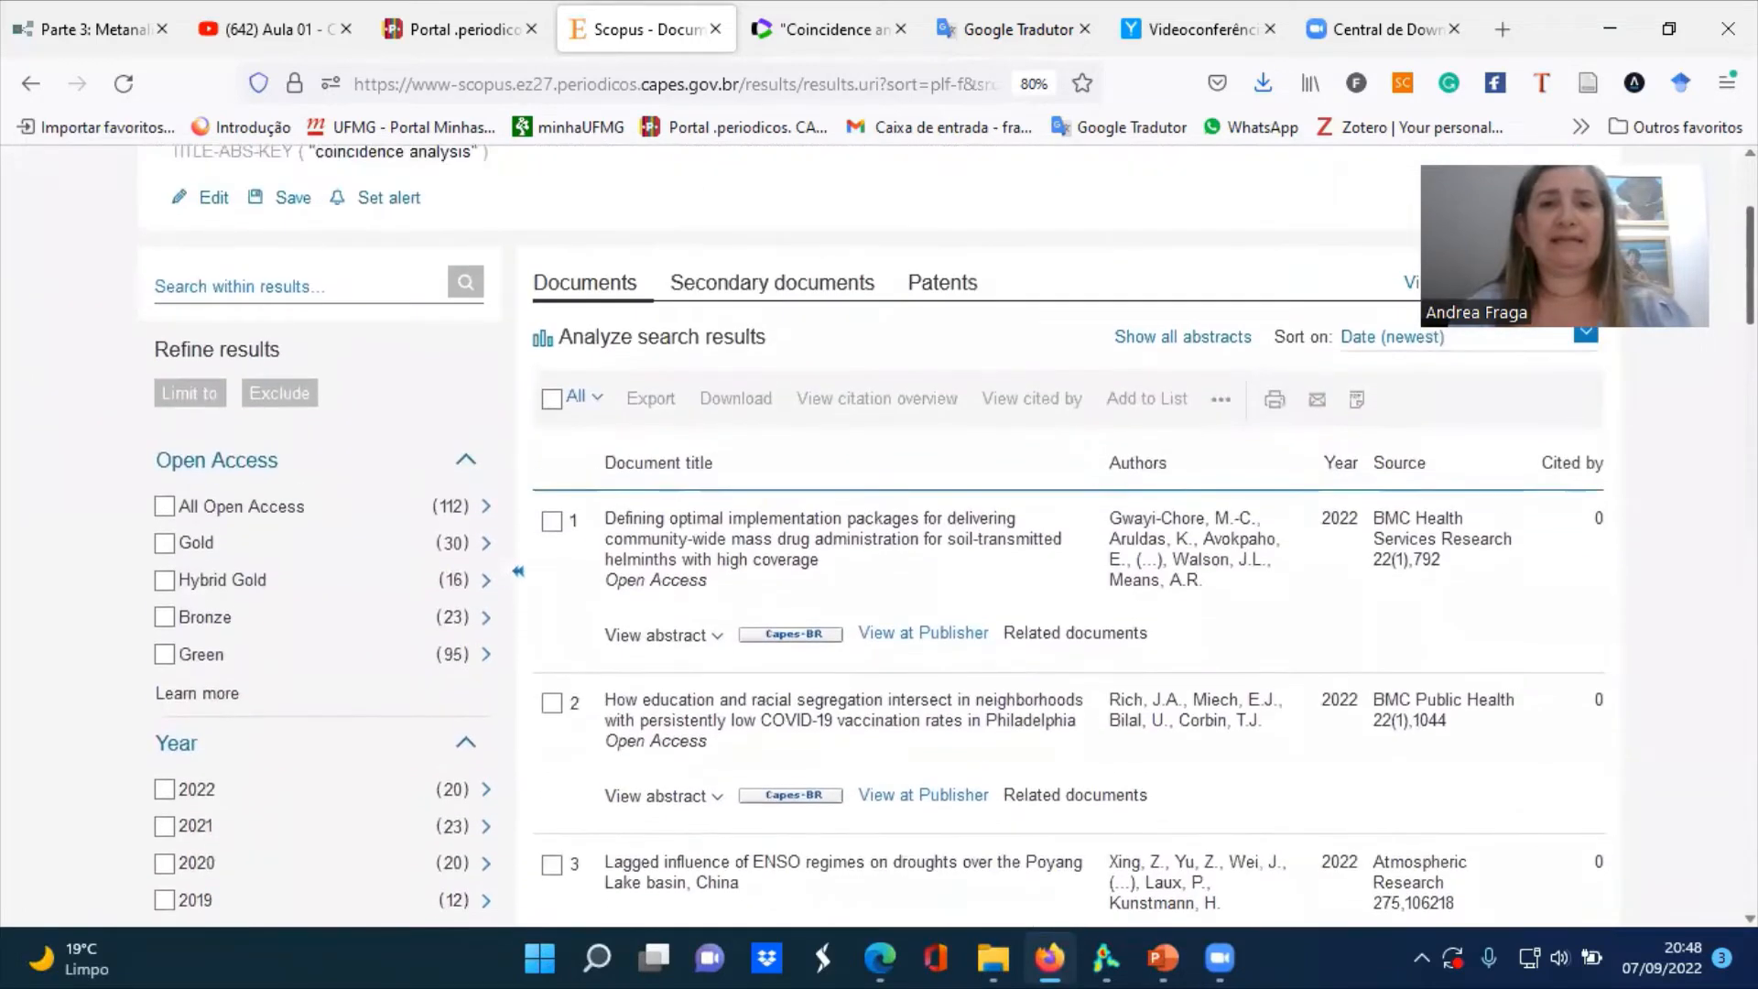
{"action": "scroll", "coordinate": [879, 535], "scroll_direction": "up", "scroll_amount": 1}
{"action": "scroll", "coordinate": [613, 458], "scroll_direction": "up", "scroll_amount": 1}
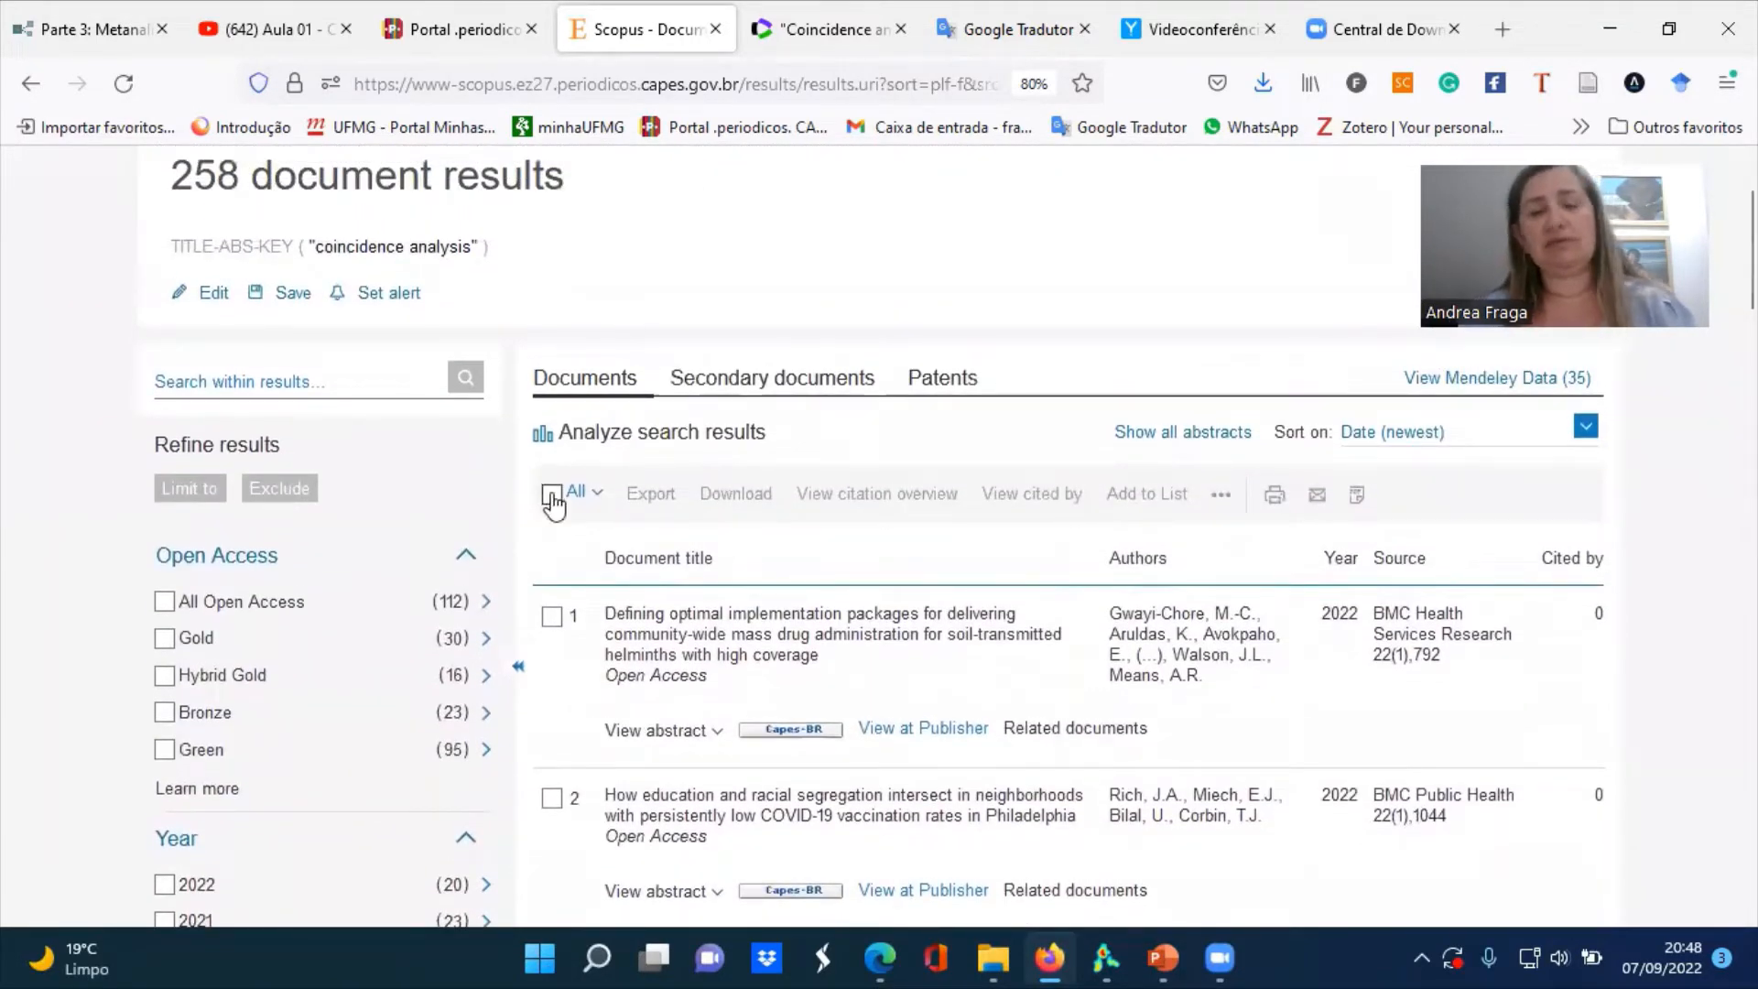
{"action": "left_click", "coordinate": [552, 497]}
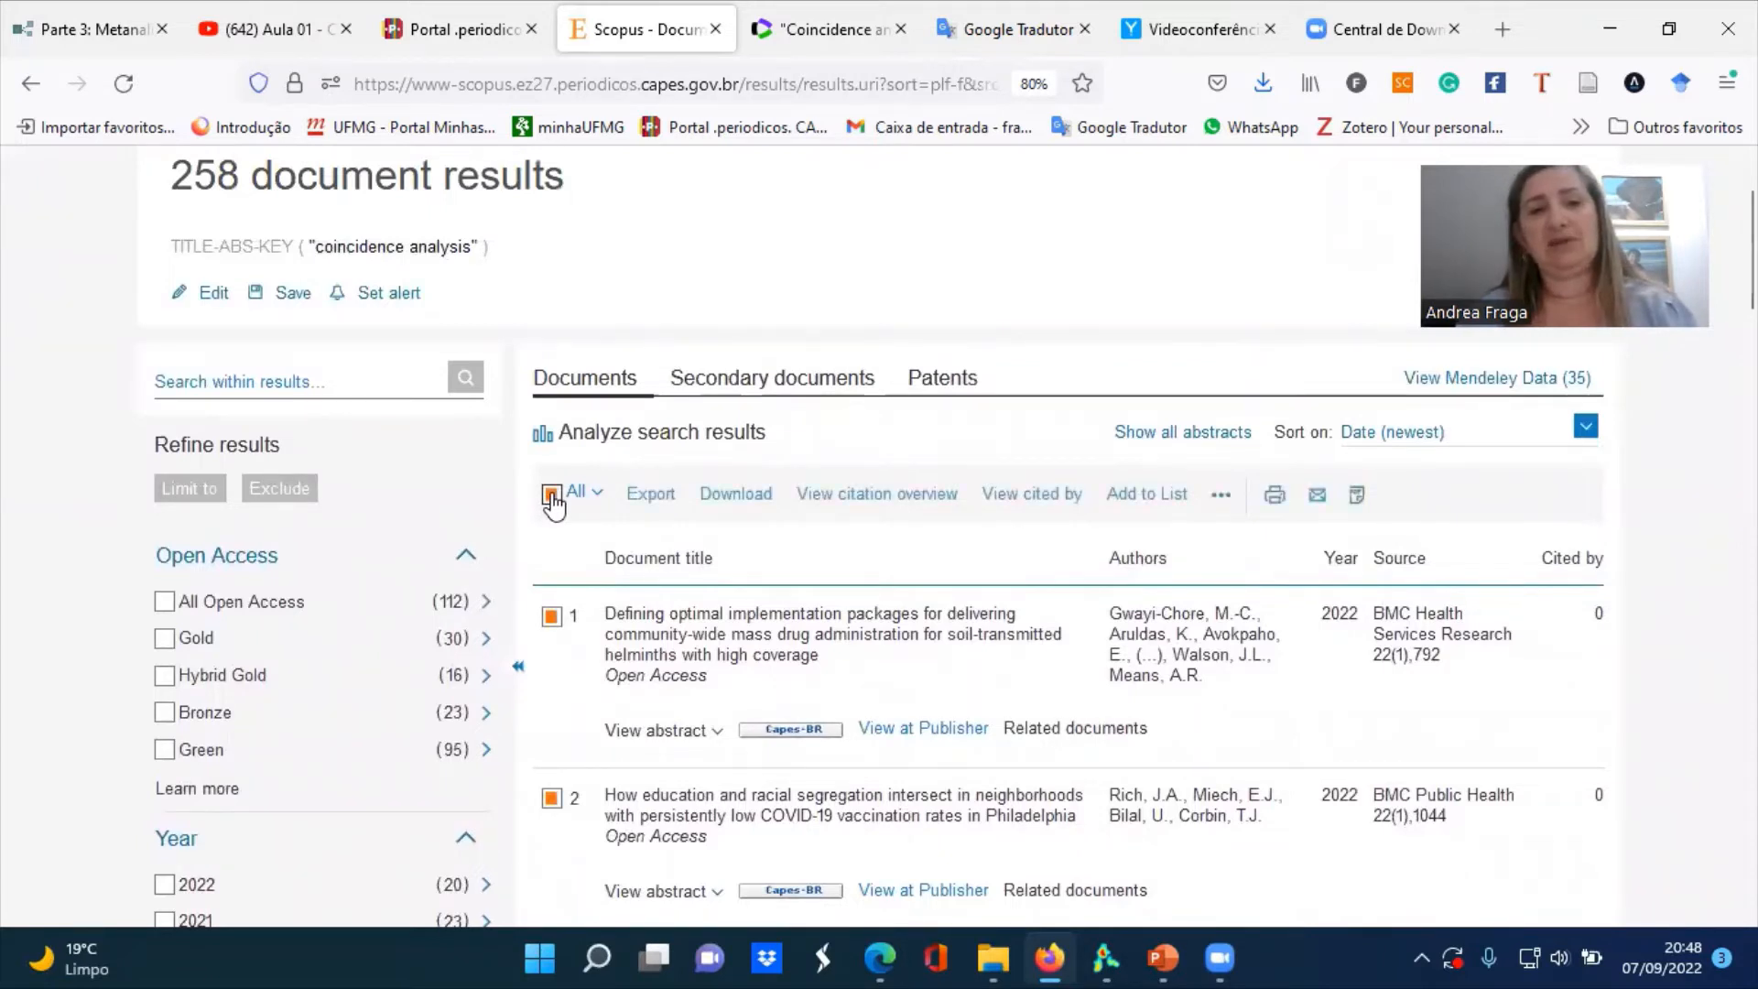
{"action": "left_click", "coordinate": [650, 495]}
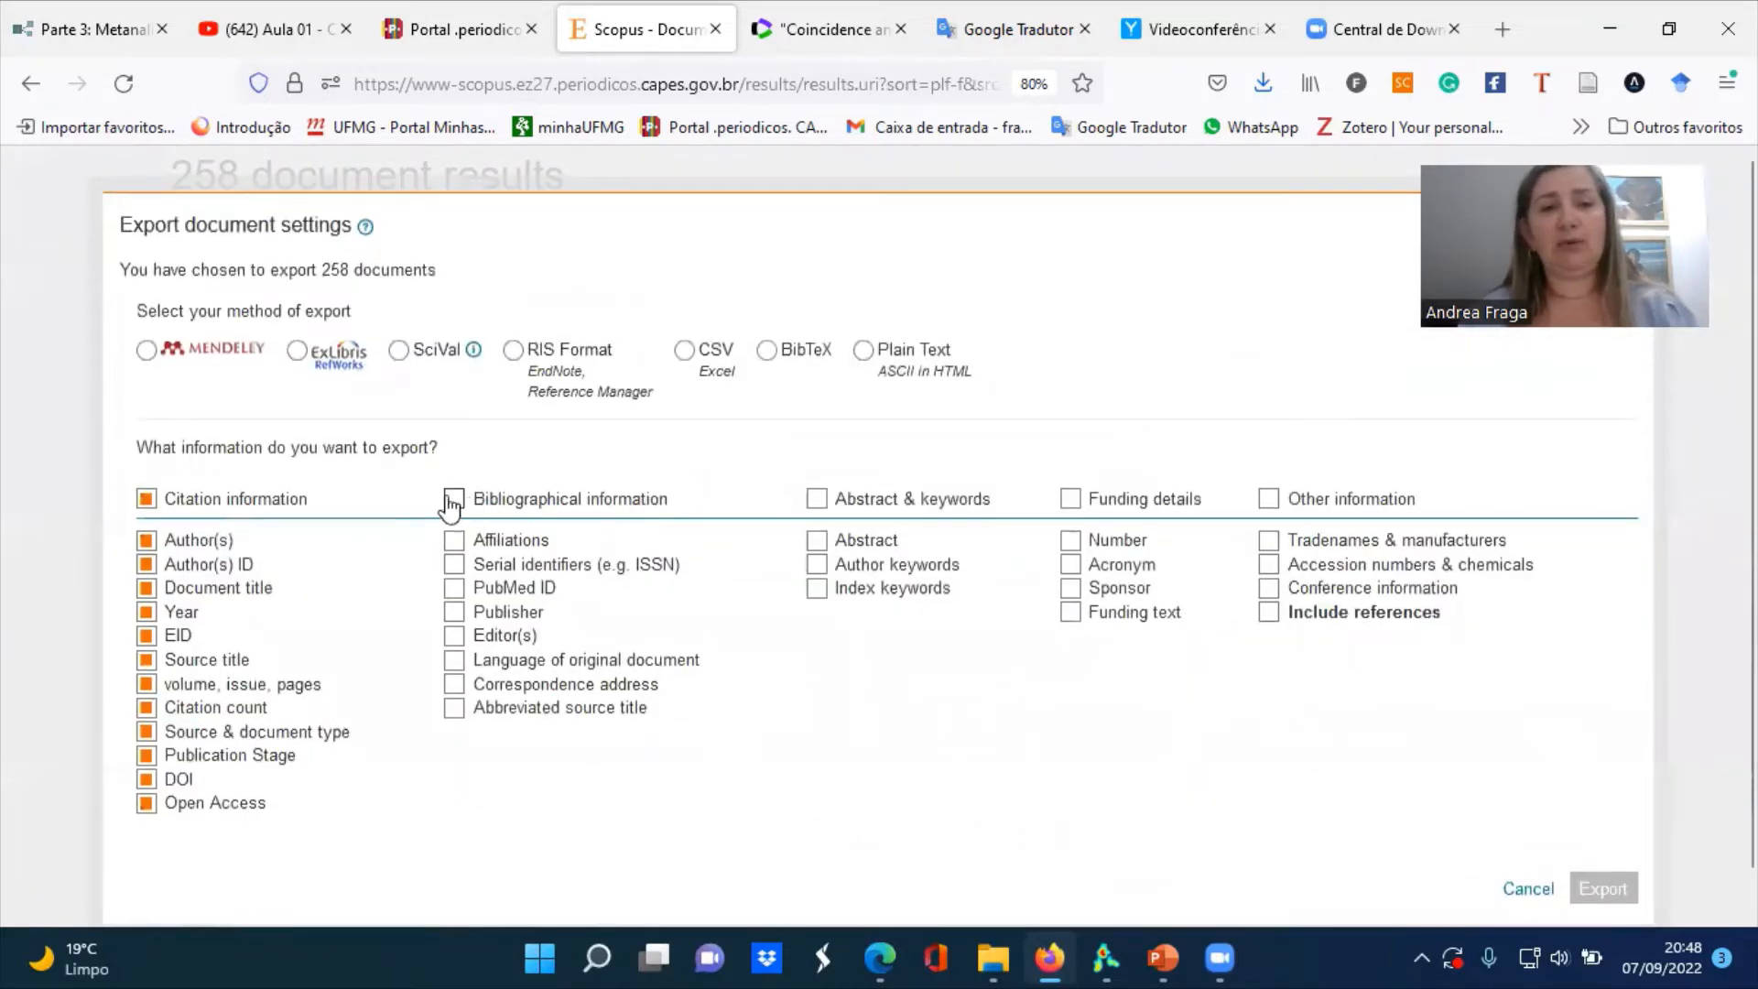
Export the selected documents in BibTeX with bibliographical, abstract and keyword, funding and other information added, and cancel saving scopus.bib
{"action": "left_click", "coordinate": [454, 499]}
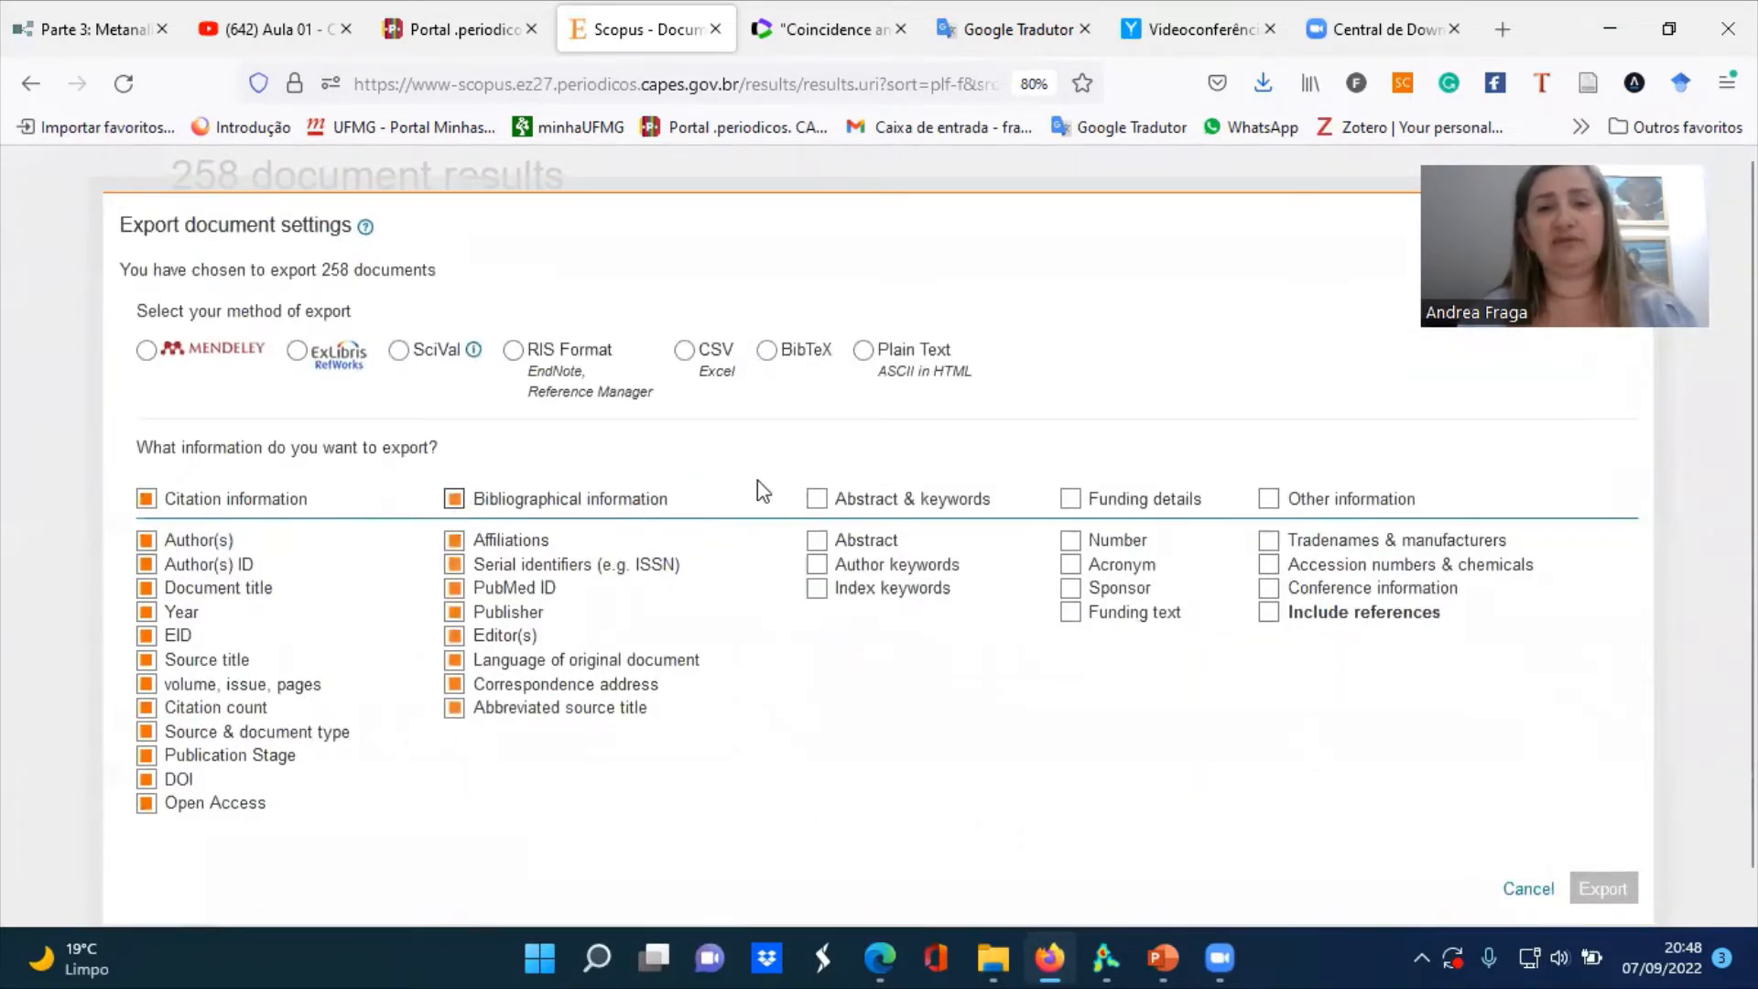
{"action": "left_click", "coordinate": [816, 499]}
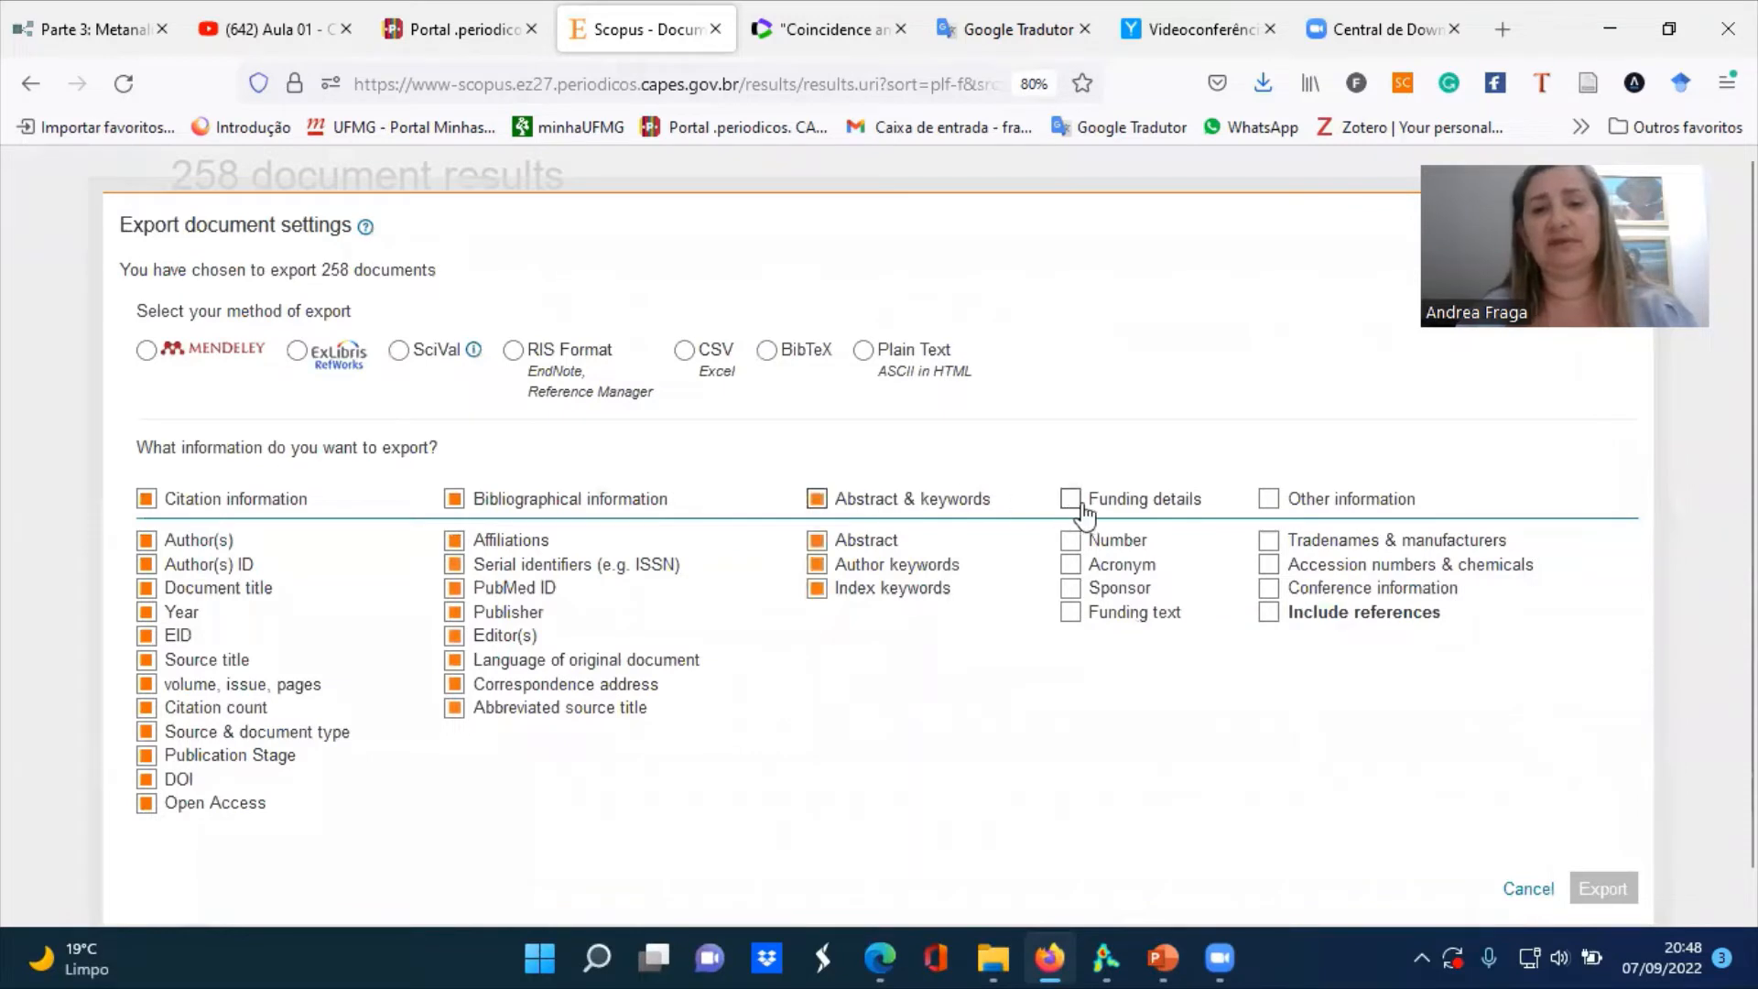
{"action": "left_click", "coordinate": [1070, 501]}
{"action": "left_click", "coordinate": [1283, 501]}
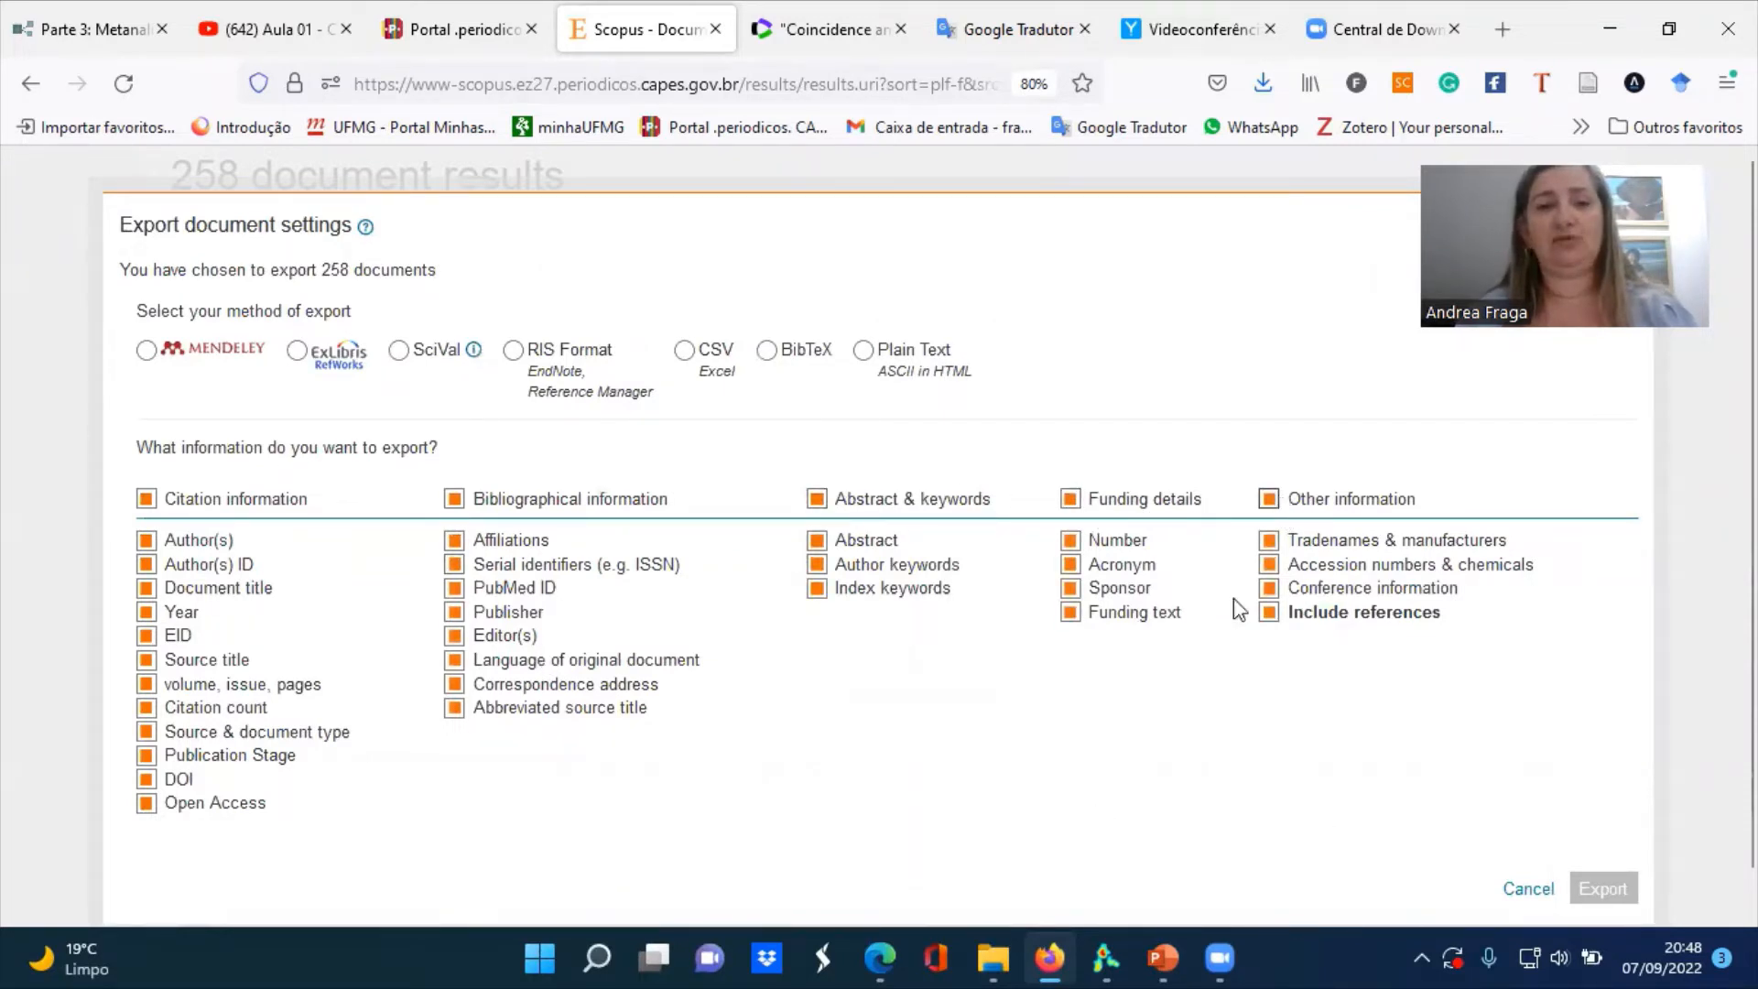
{"action": "left_click", "coordinate": [781, 355]}
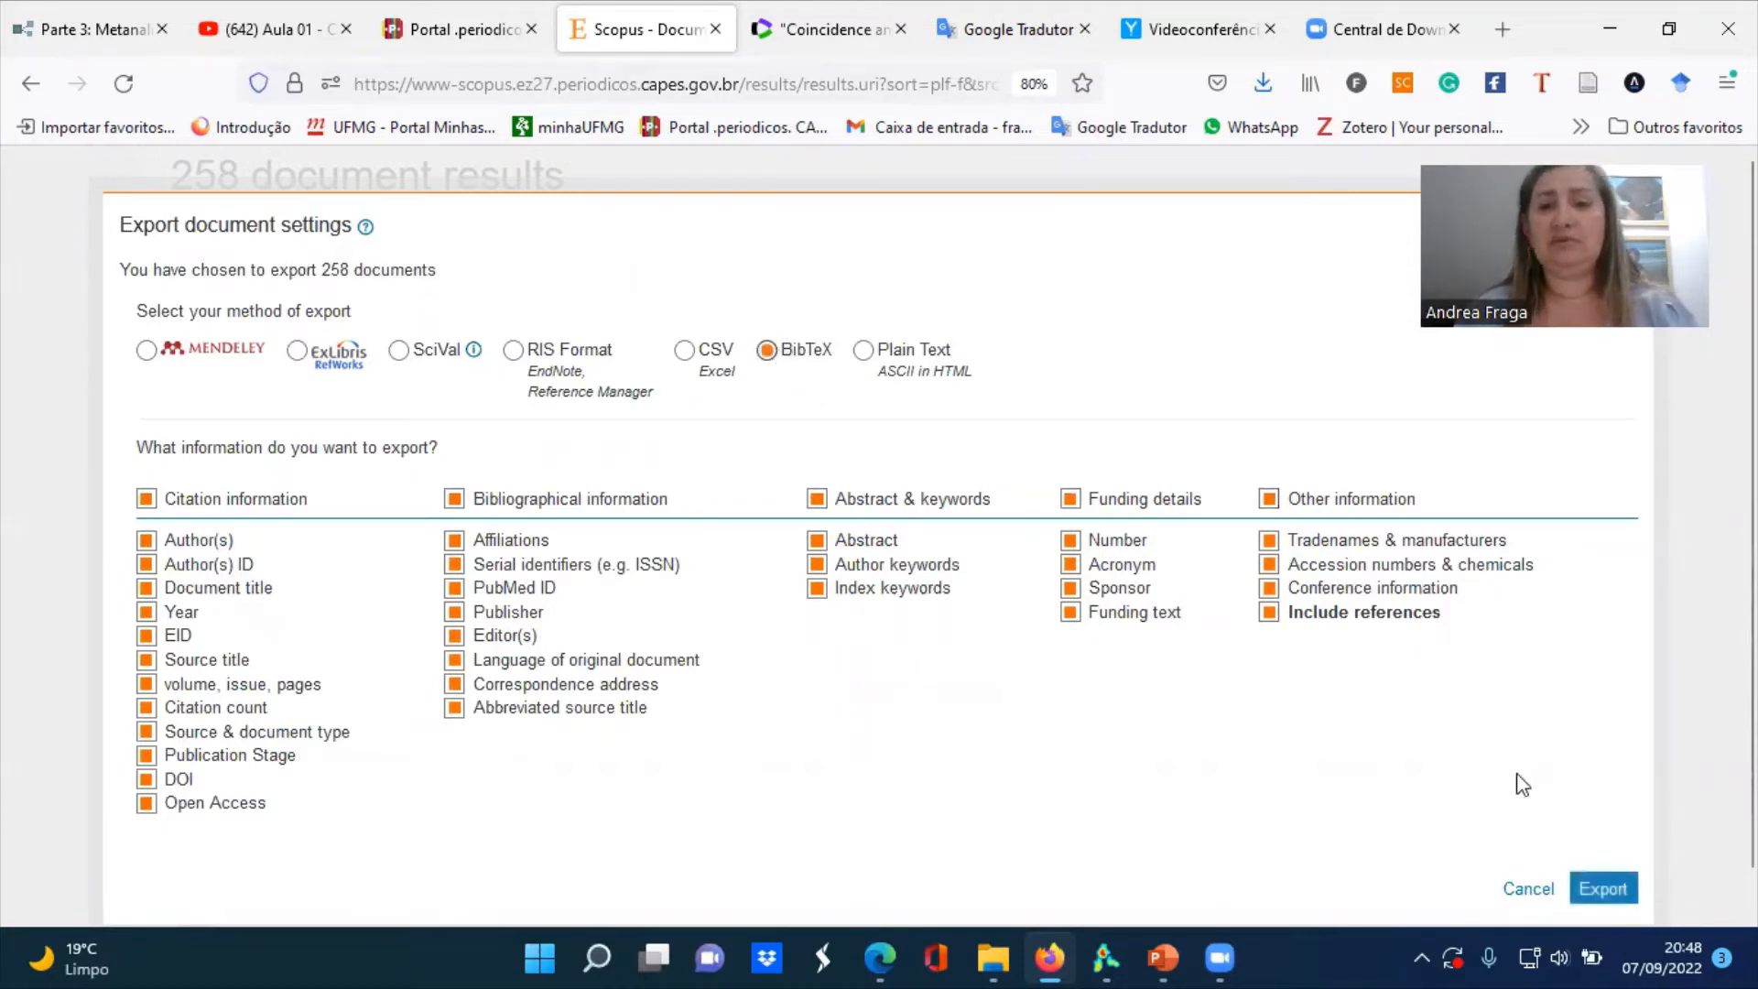
{"action": "left_click", "coordinate": [1604, 890]}
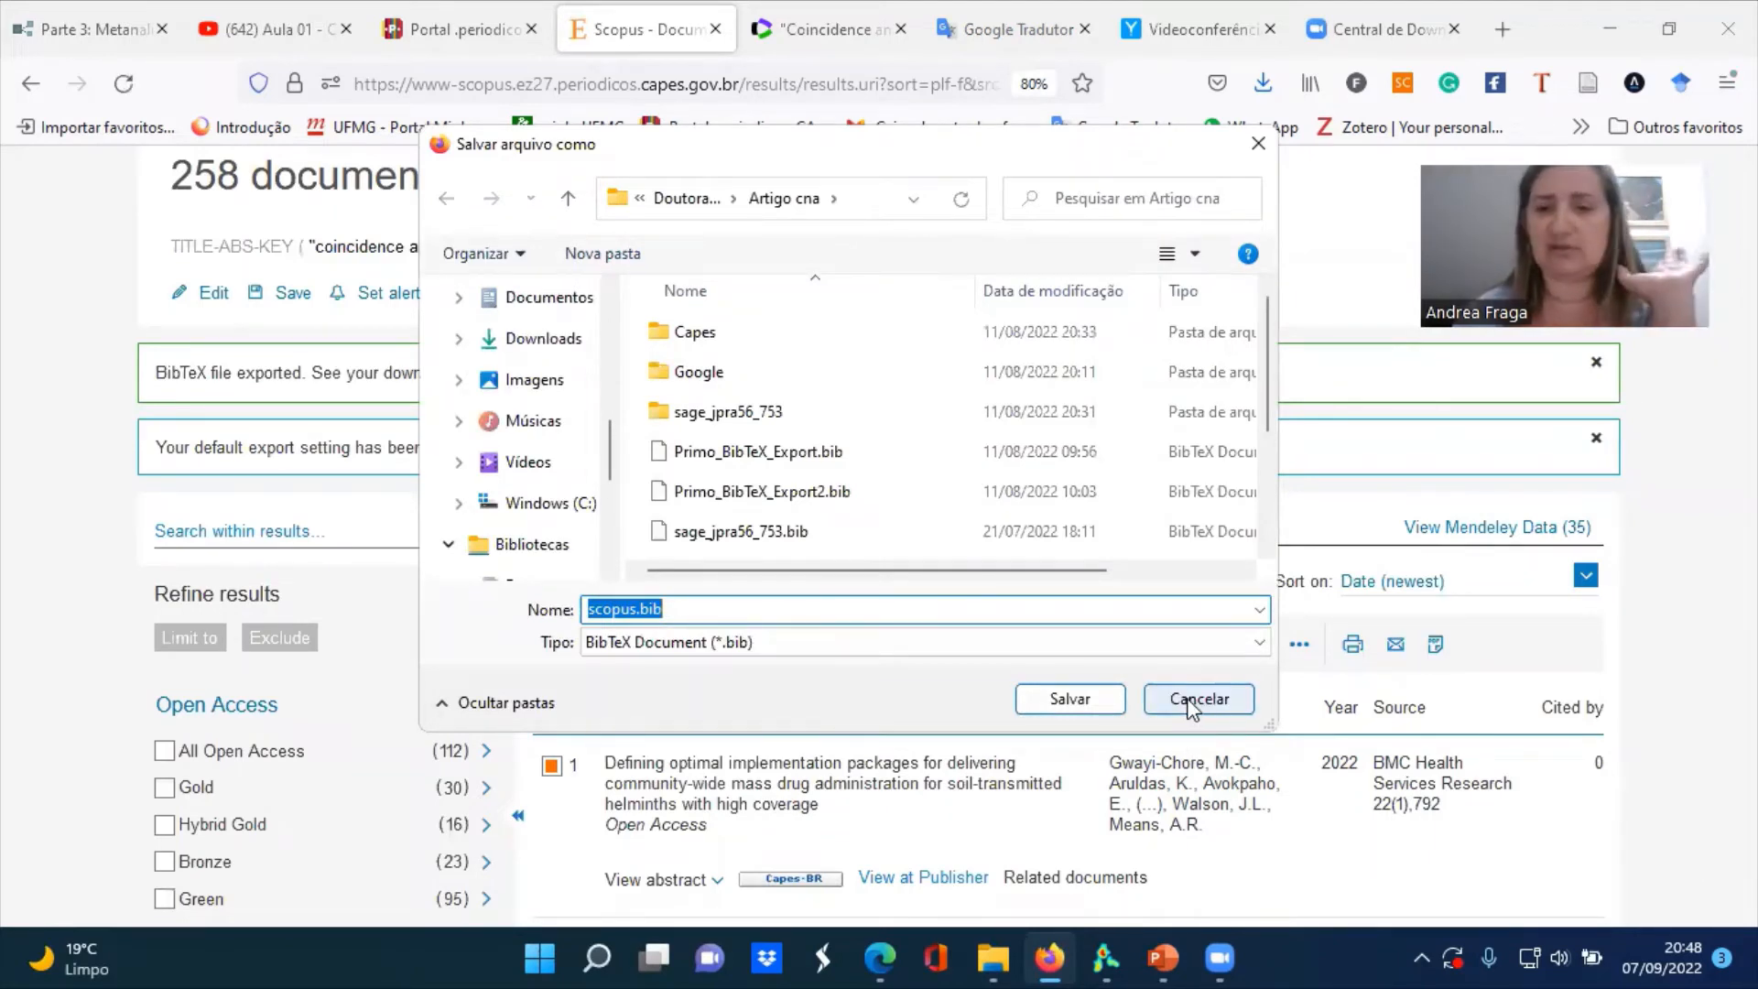
{"action": "left_click", "coordinate": [1190, 700]}
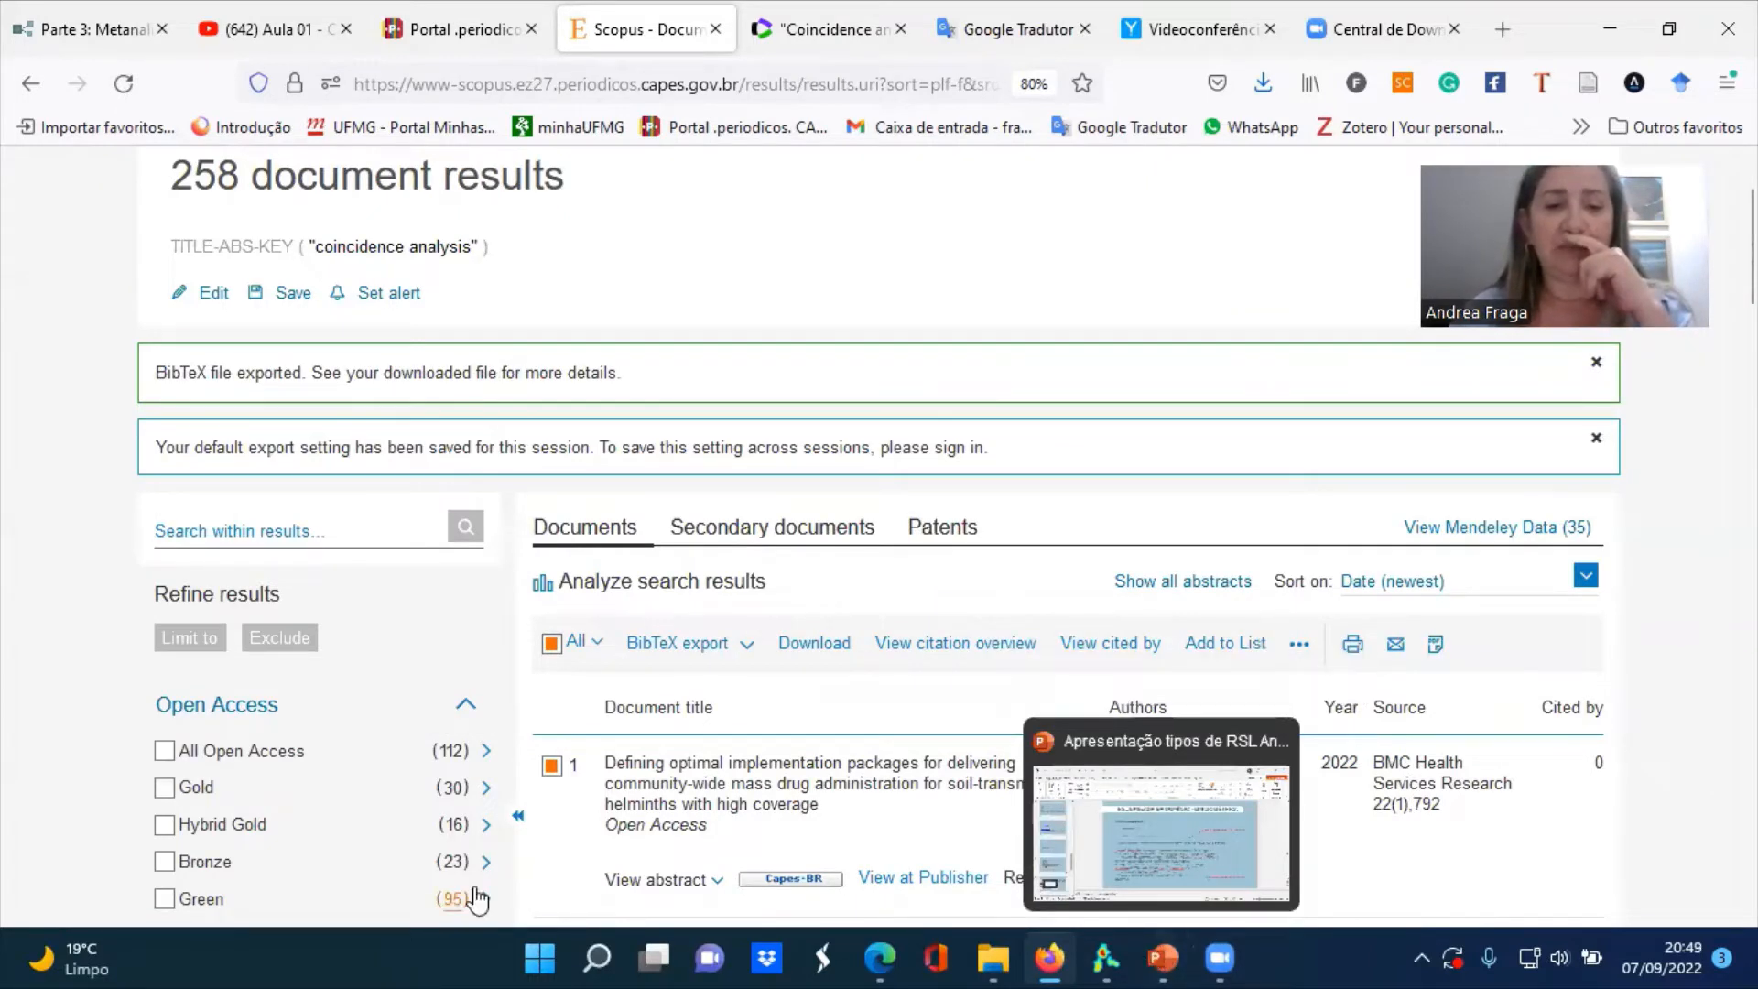
Search the computer for RStudio and switch to it
{"action": "left_click", "coordinate": [541, 958]}
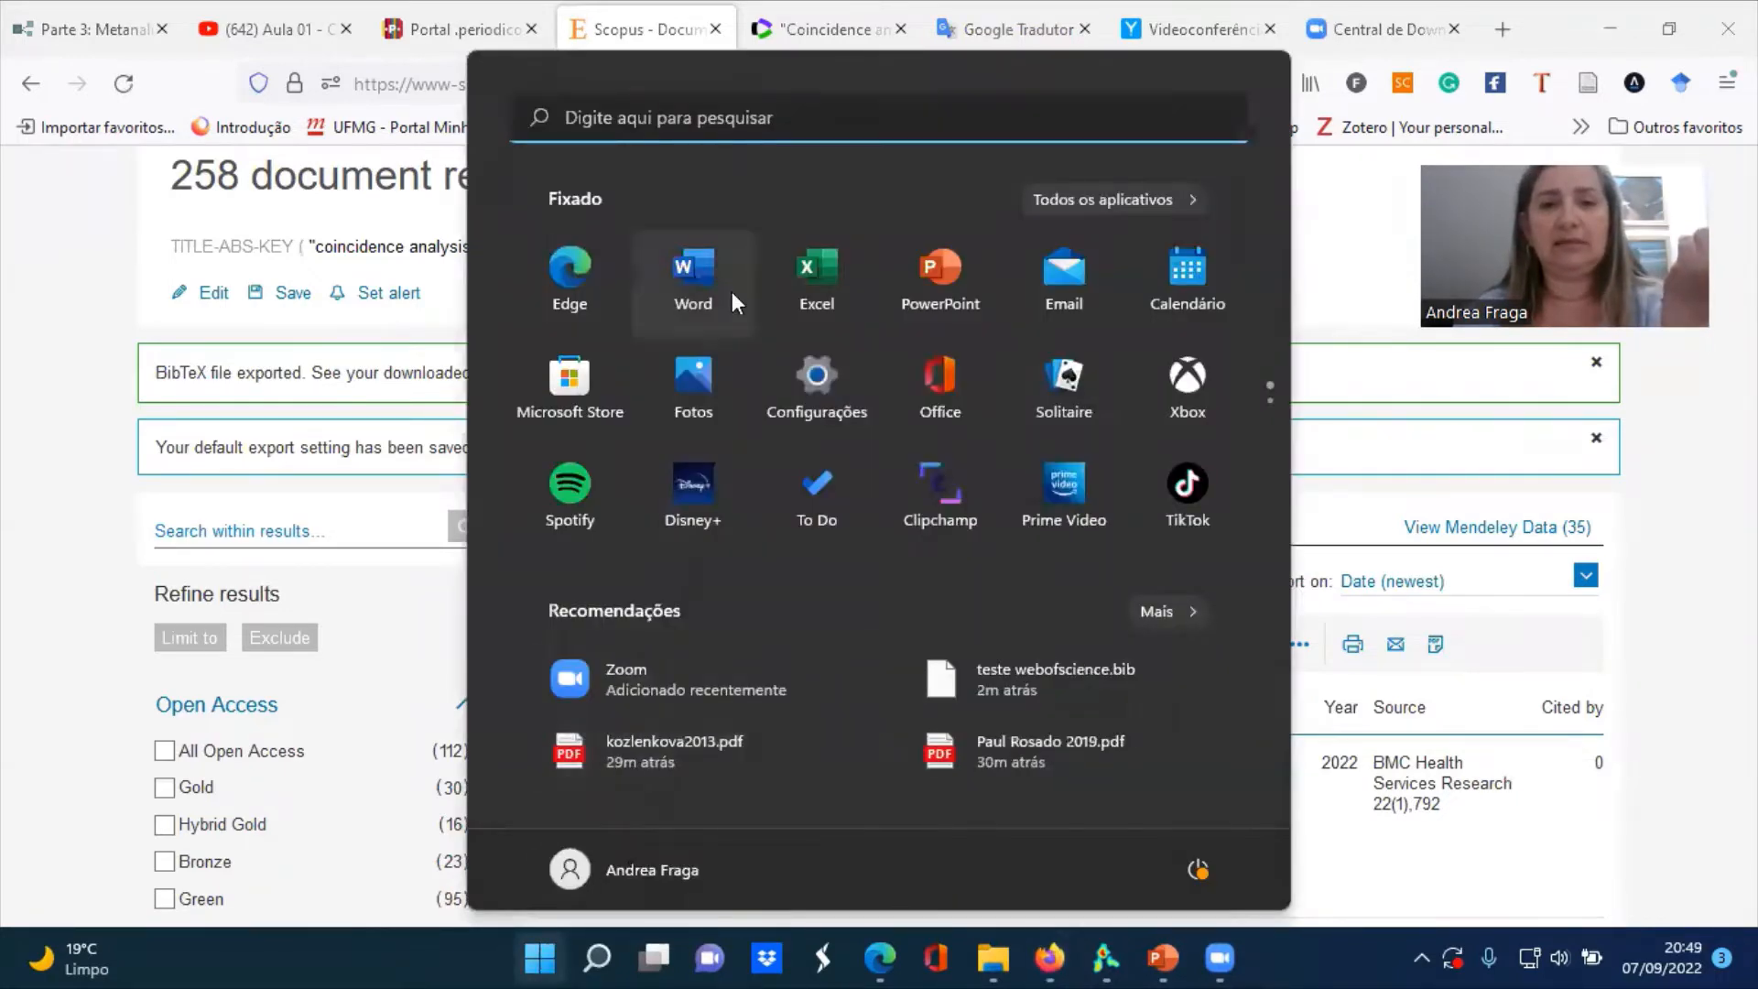
{"action": "left_click", "coordinate": [777, 117]}
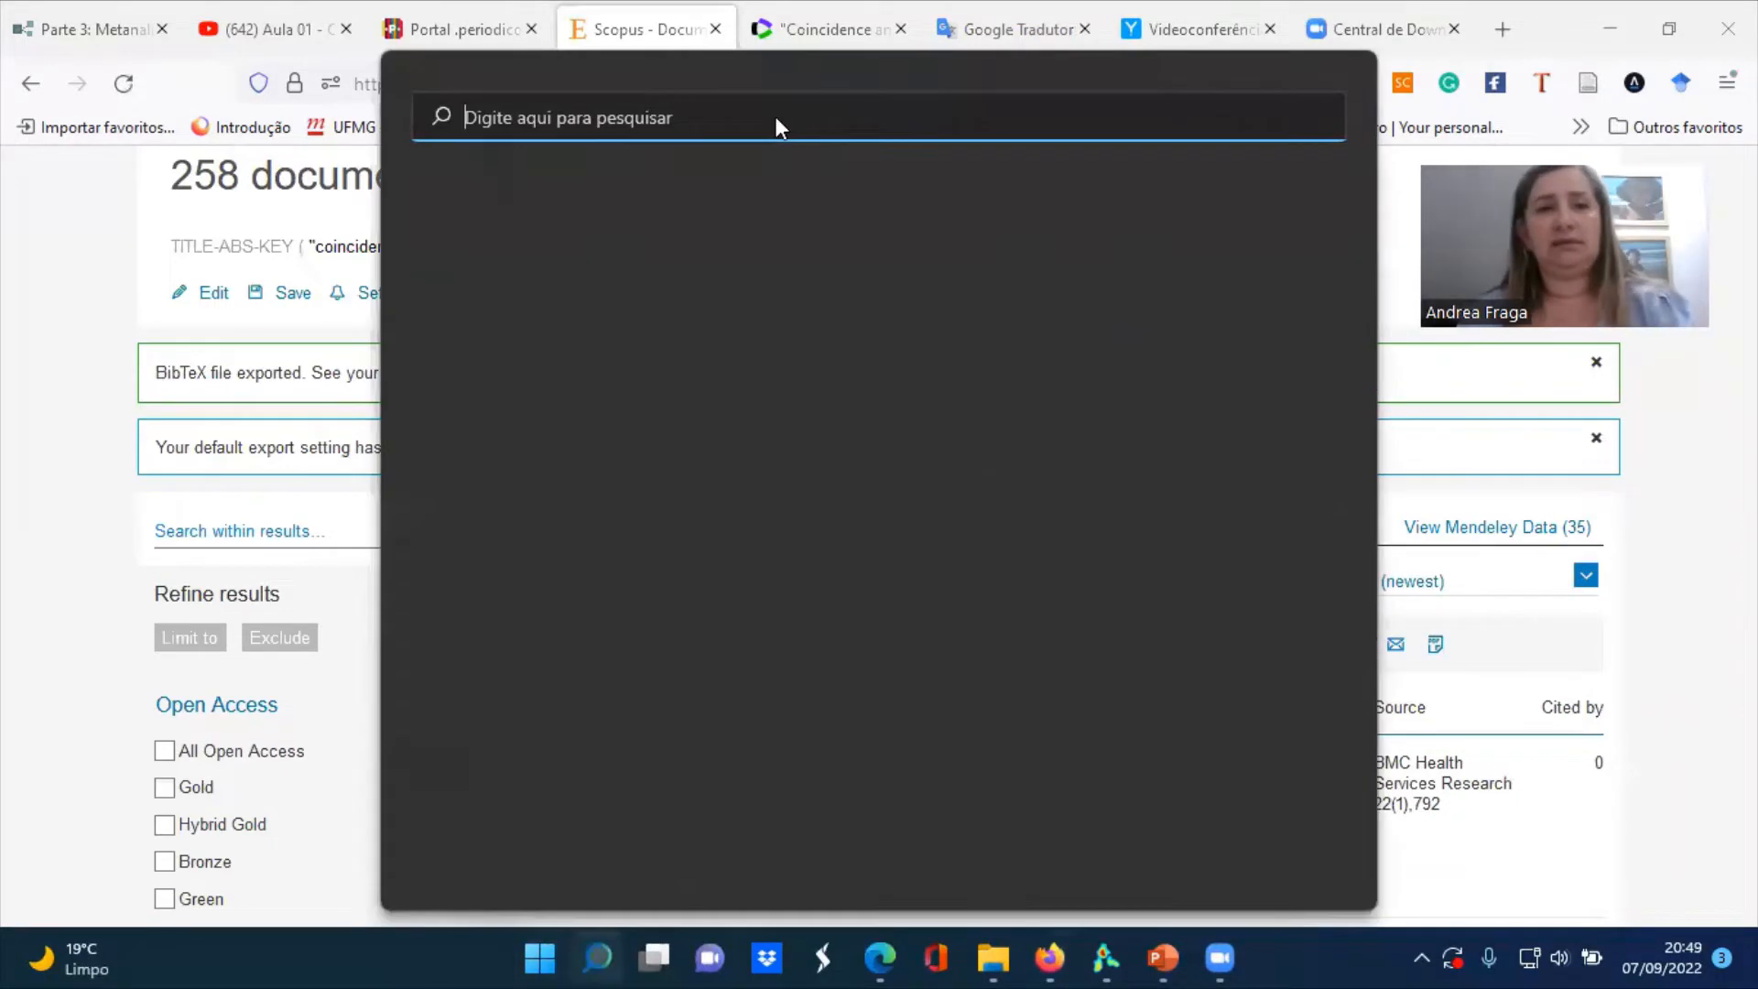
{"action": "type", "text": "rStudio"}
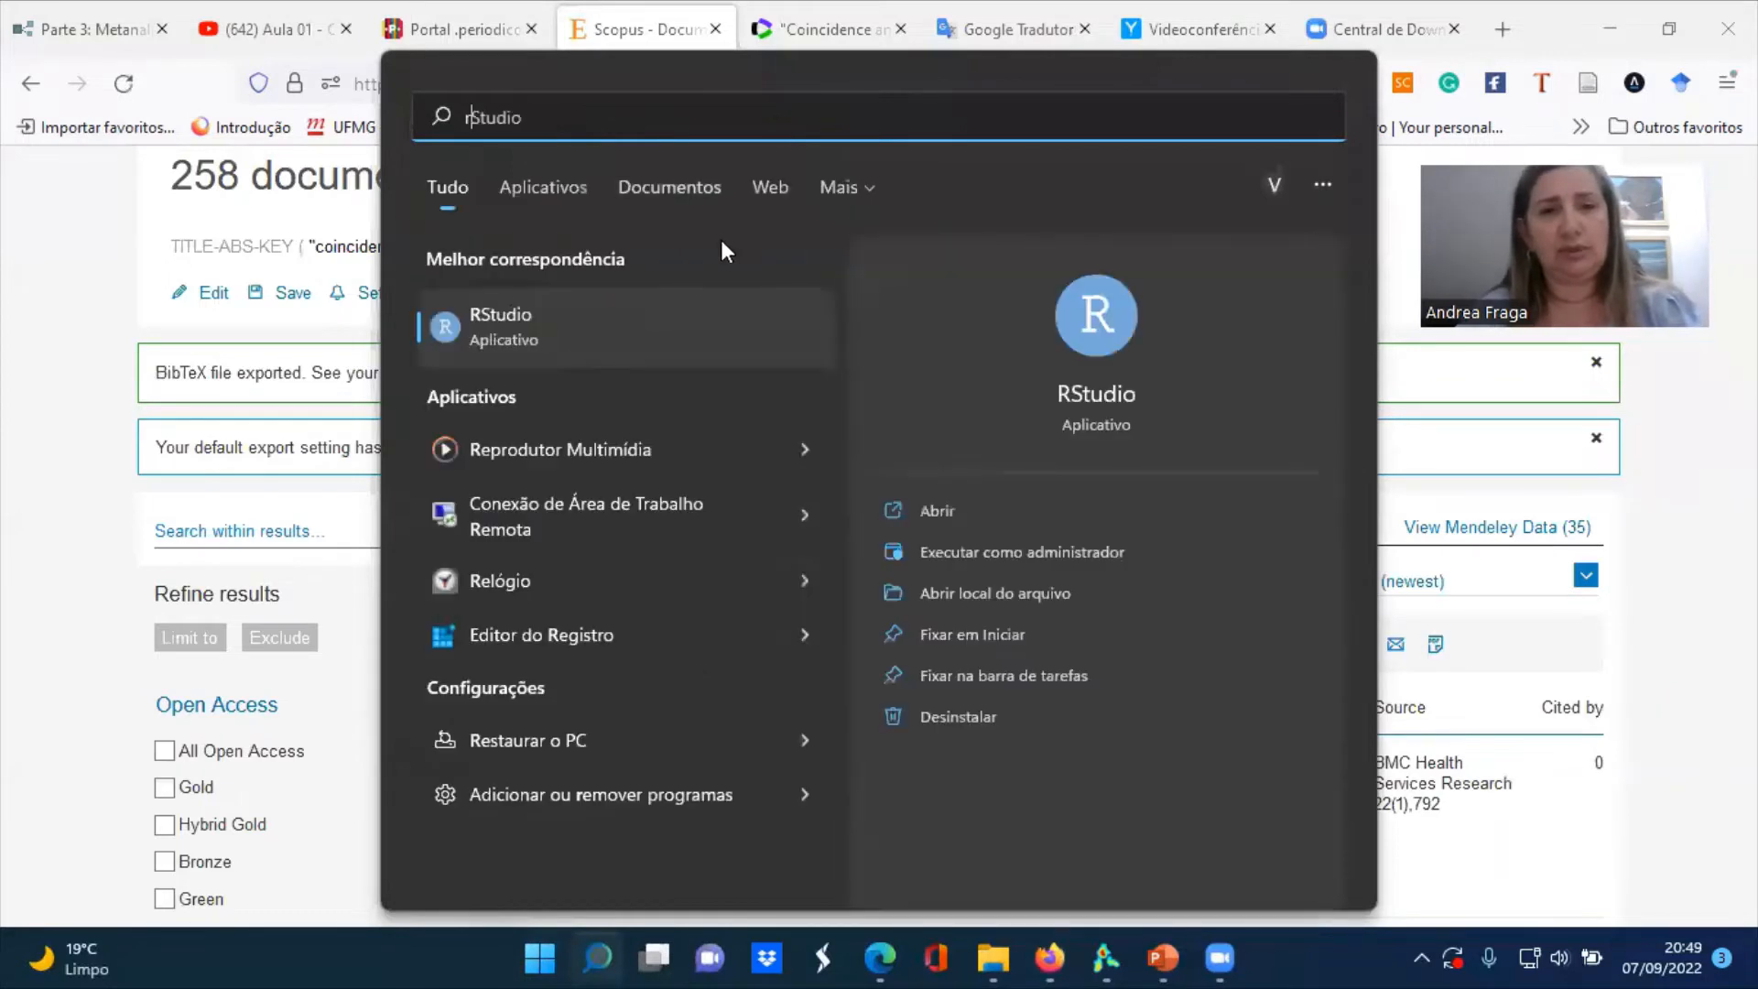
{"action": "left_click", "coordinate": [932, 507]}
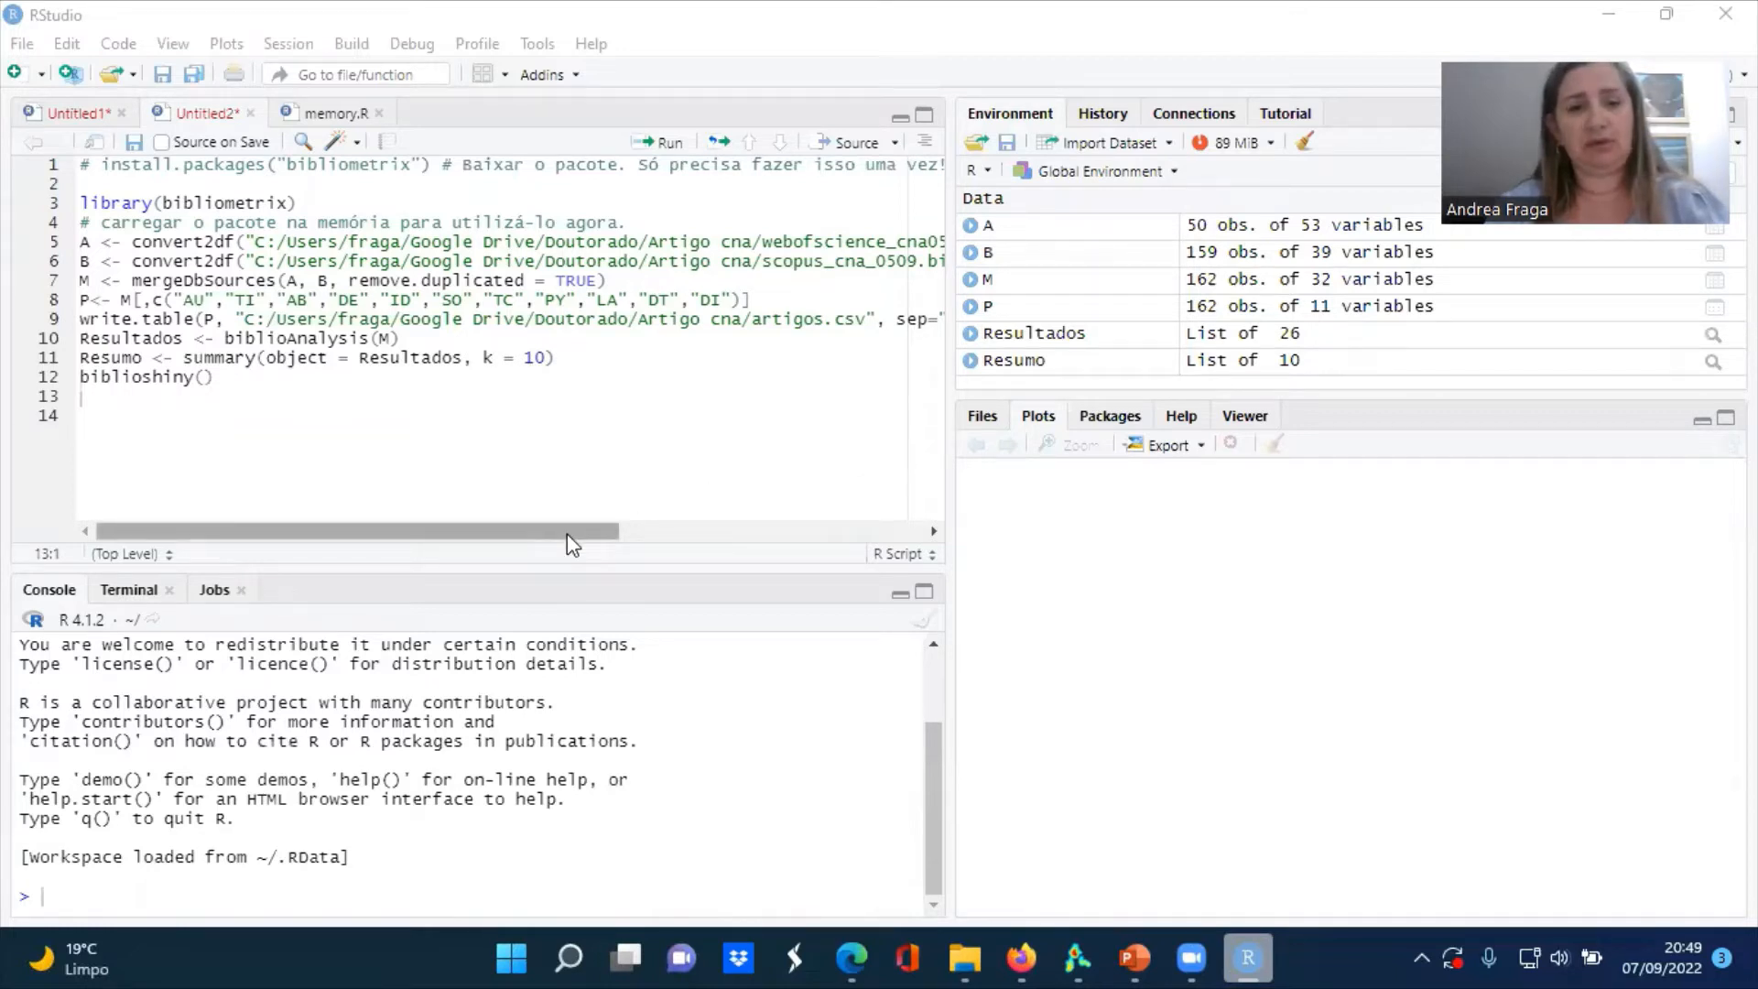
Move the explanatory comment after the commented-out bibliometrix install command onto its own line in the script
{"action": "left_click_drag", "start_coordinate": [566, 534], "coordinate": [500, 533]}
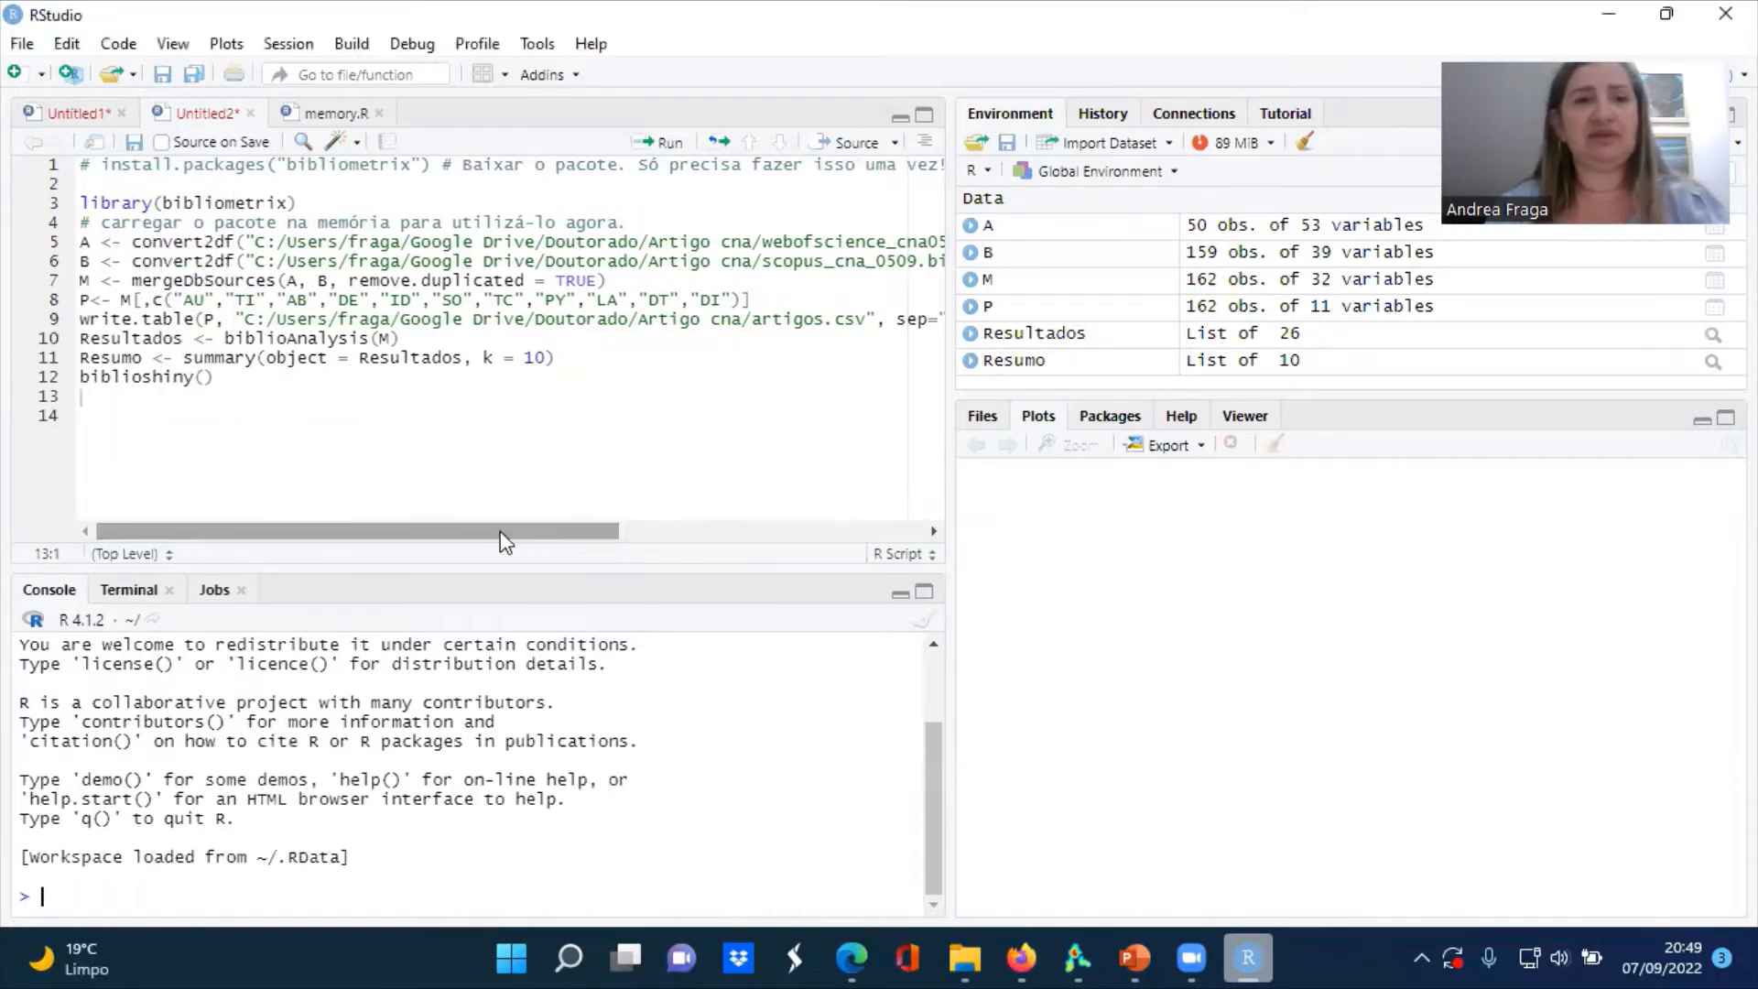
{"action": "left_click", "coordinate": [310, 198]}
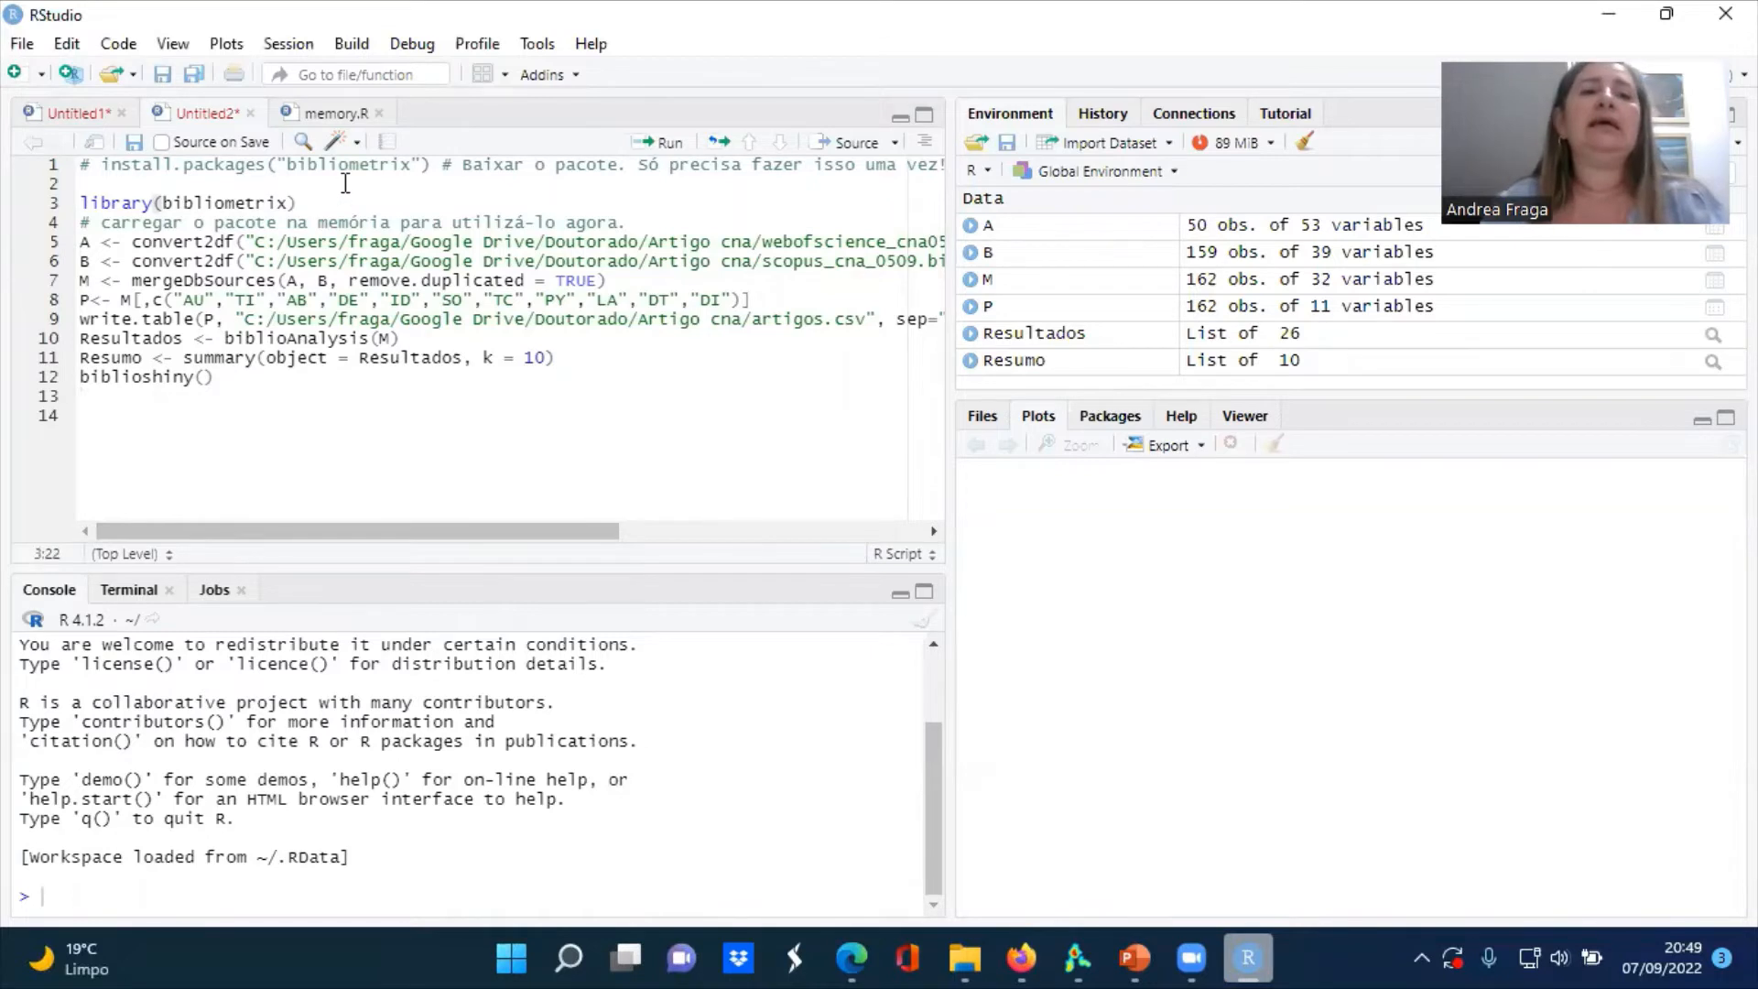
{"action": "left_click", "coordinate": [436, 165]}
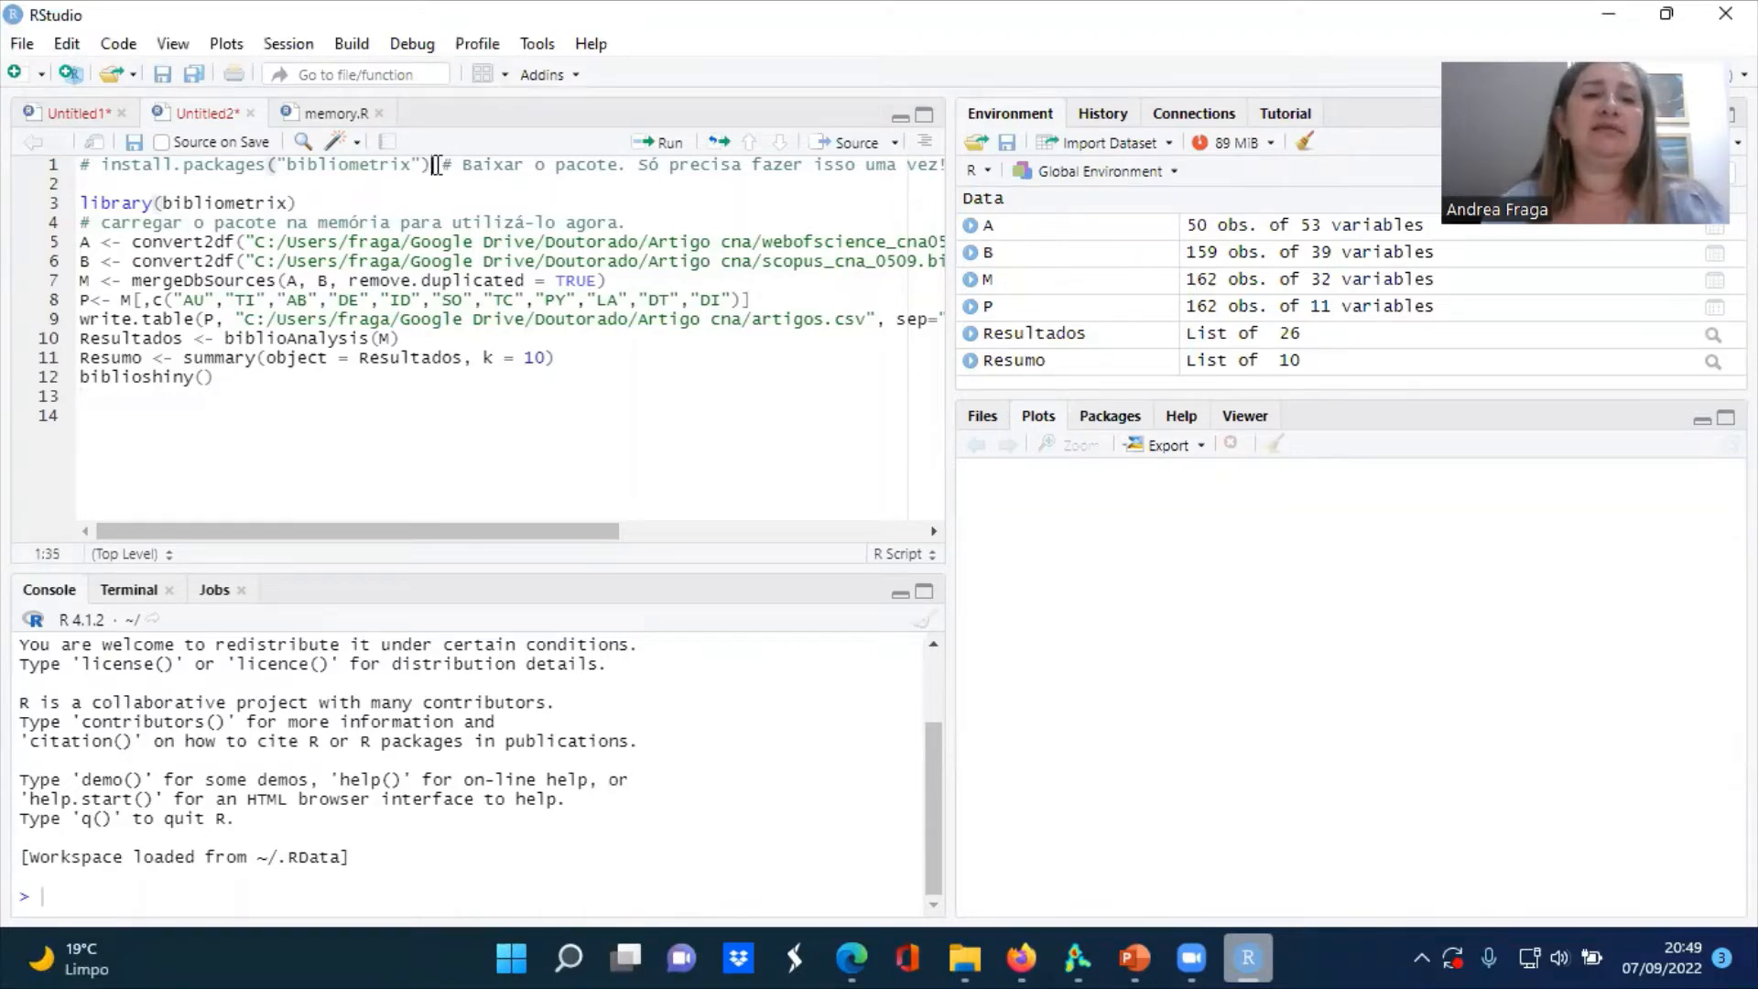
{"action": "key", "text": "Return"}
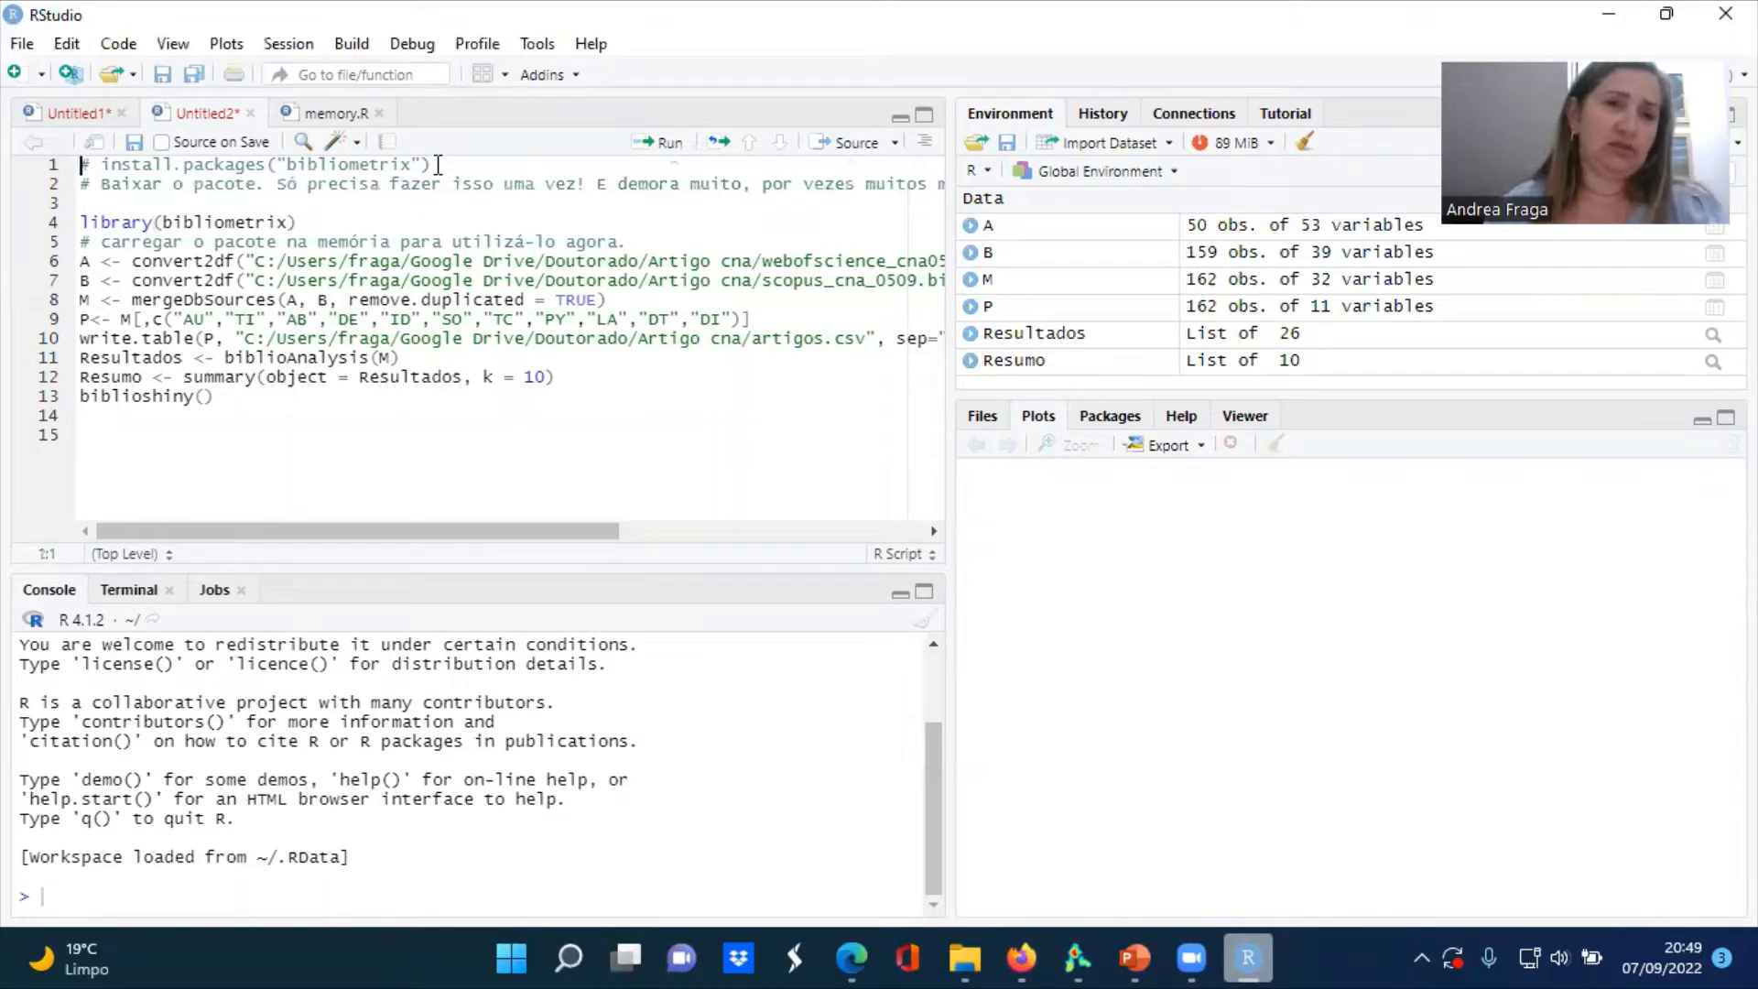
Load the bibliometrix package by running its library line in the script
{"action": "left_click", "coordinate": [208, 168]}
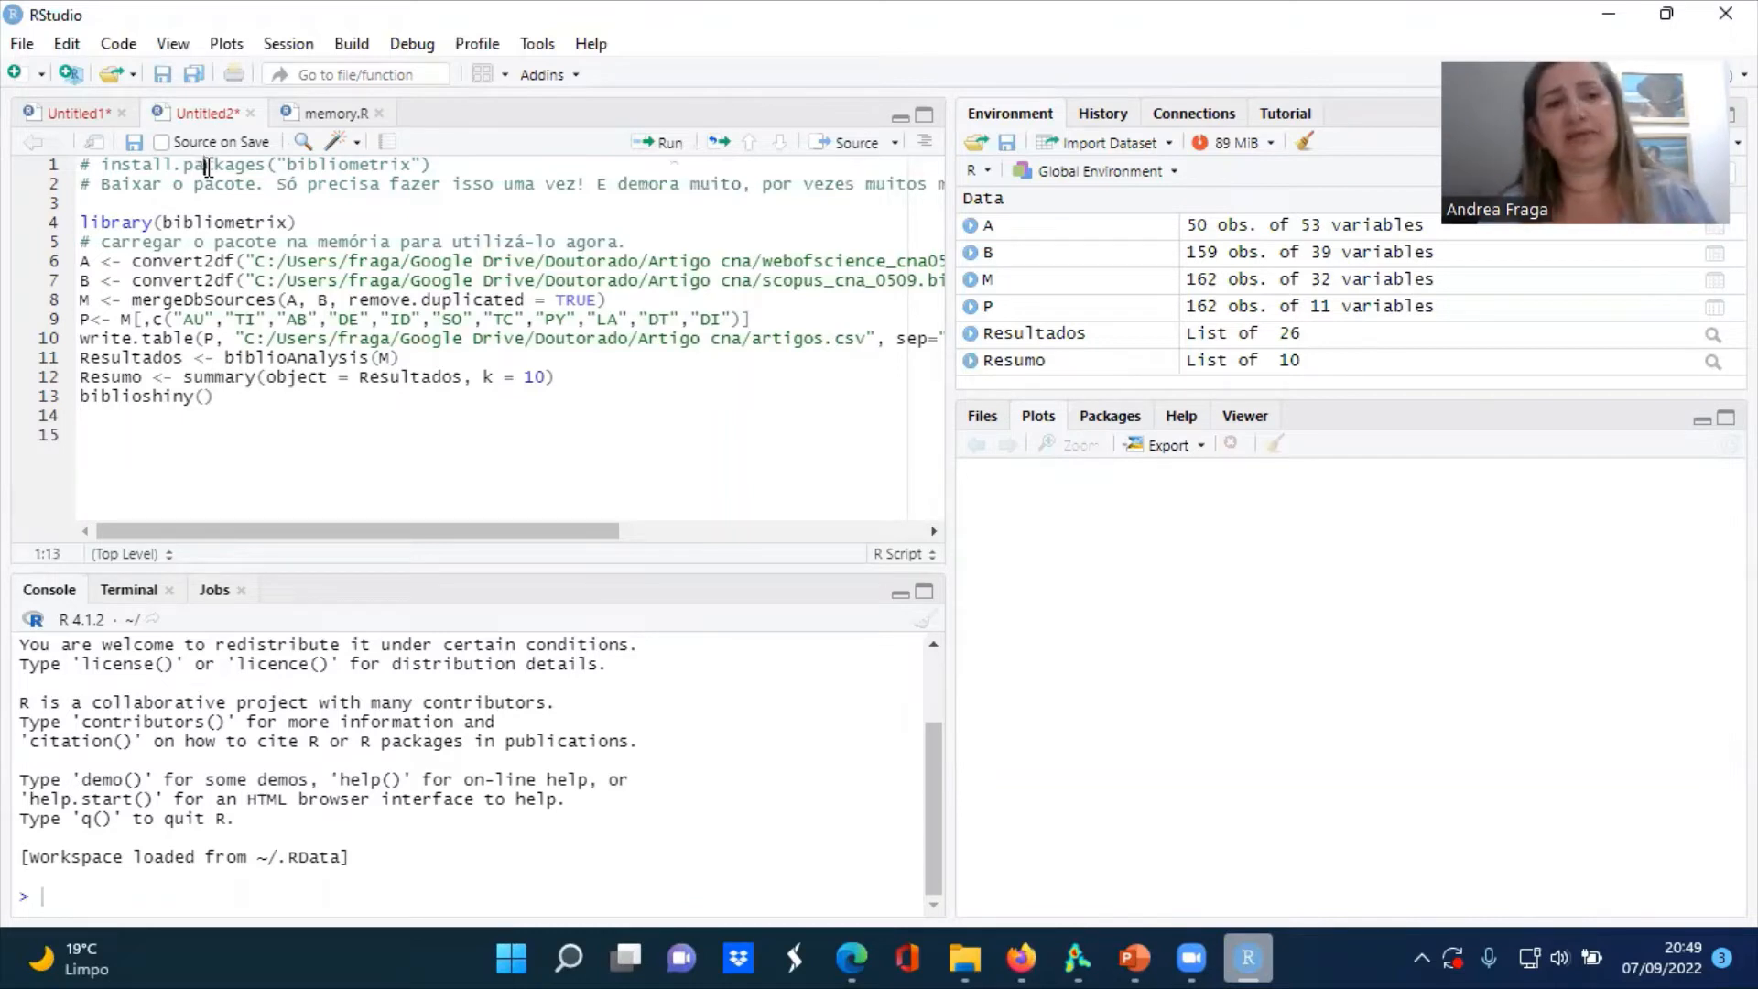
{"action": "left_click", "coordinate": [287, 222]}
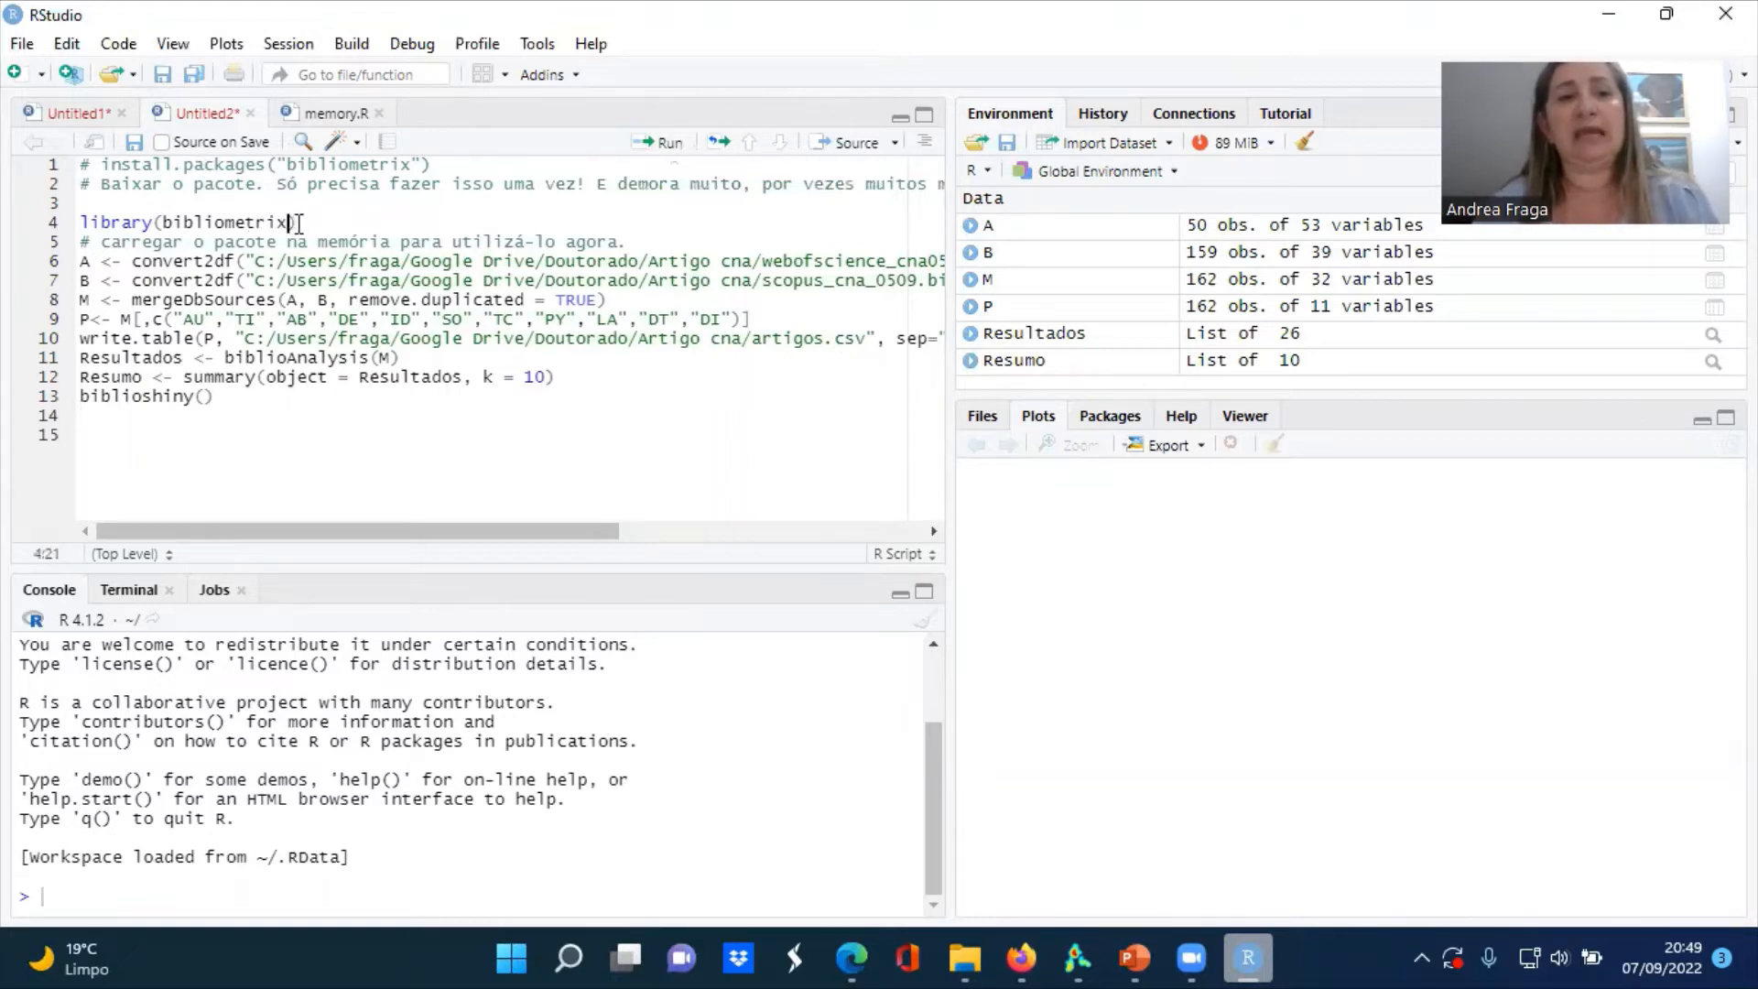
{"action": "left_click", "coordinate": [298, 223]}
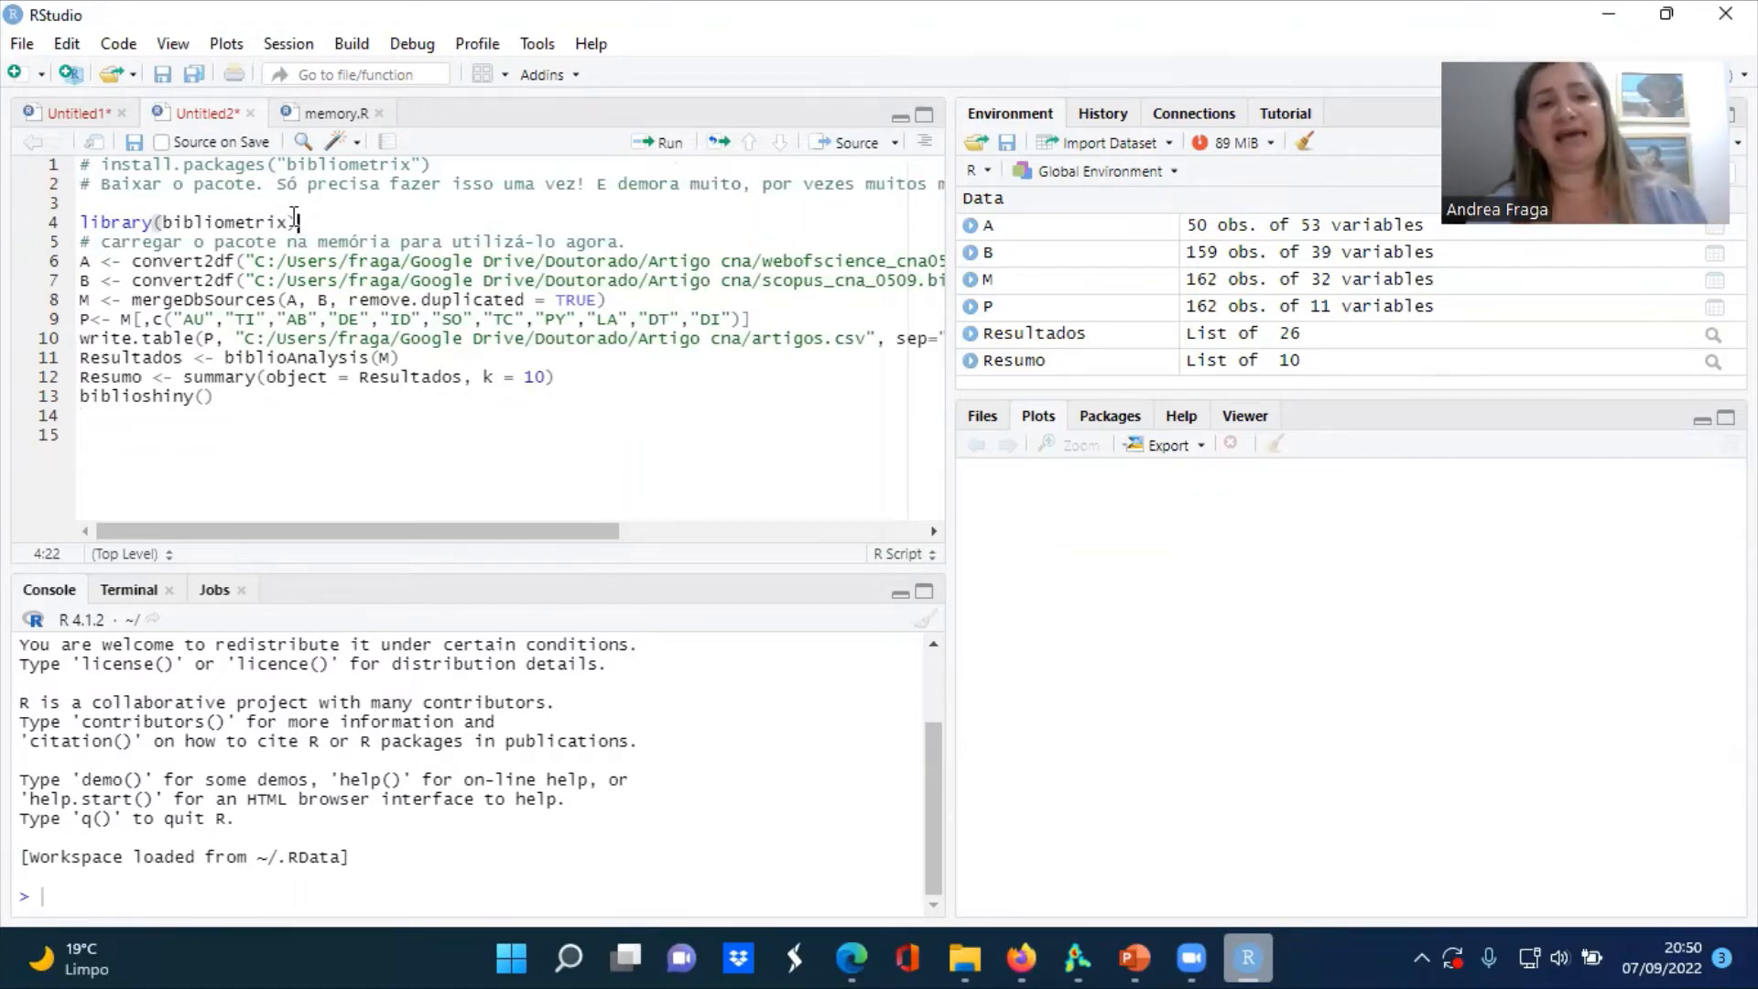
{"action": "left_click_drag", "start_coordinate": [300, 224], "coordinate": [82, 223]}
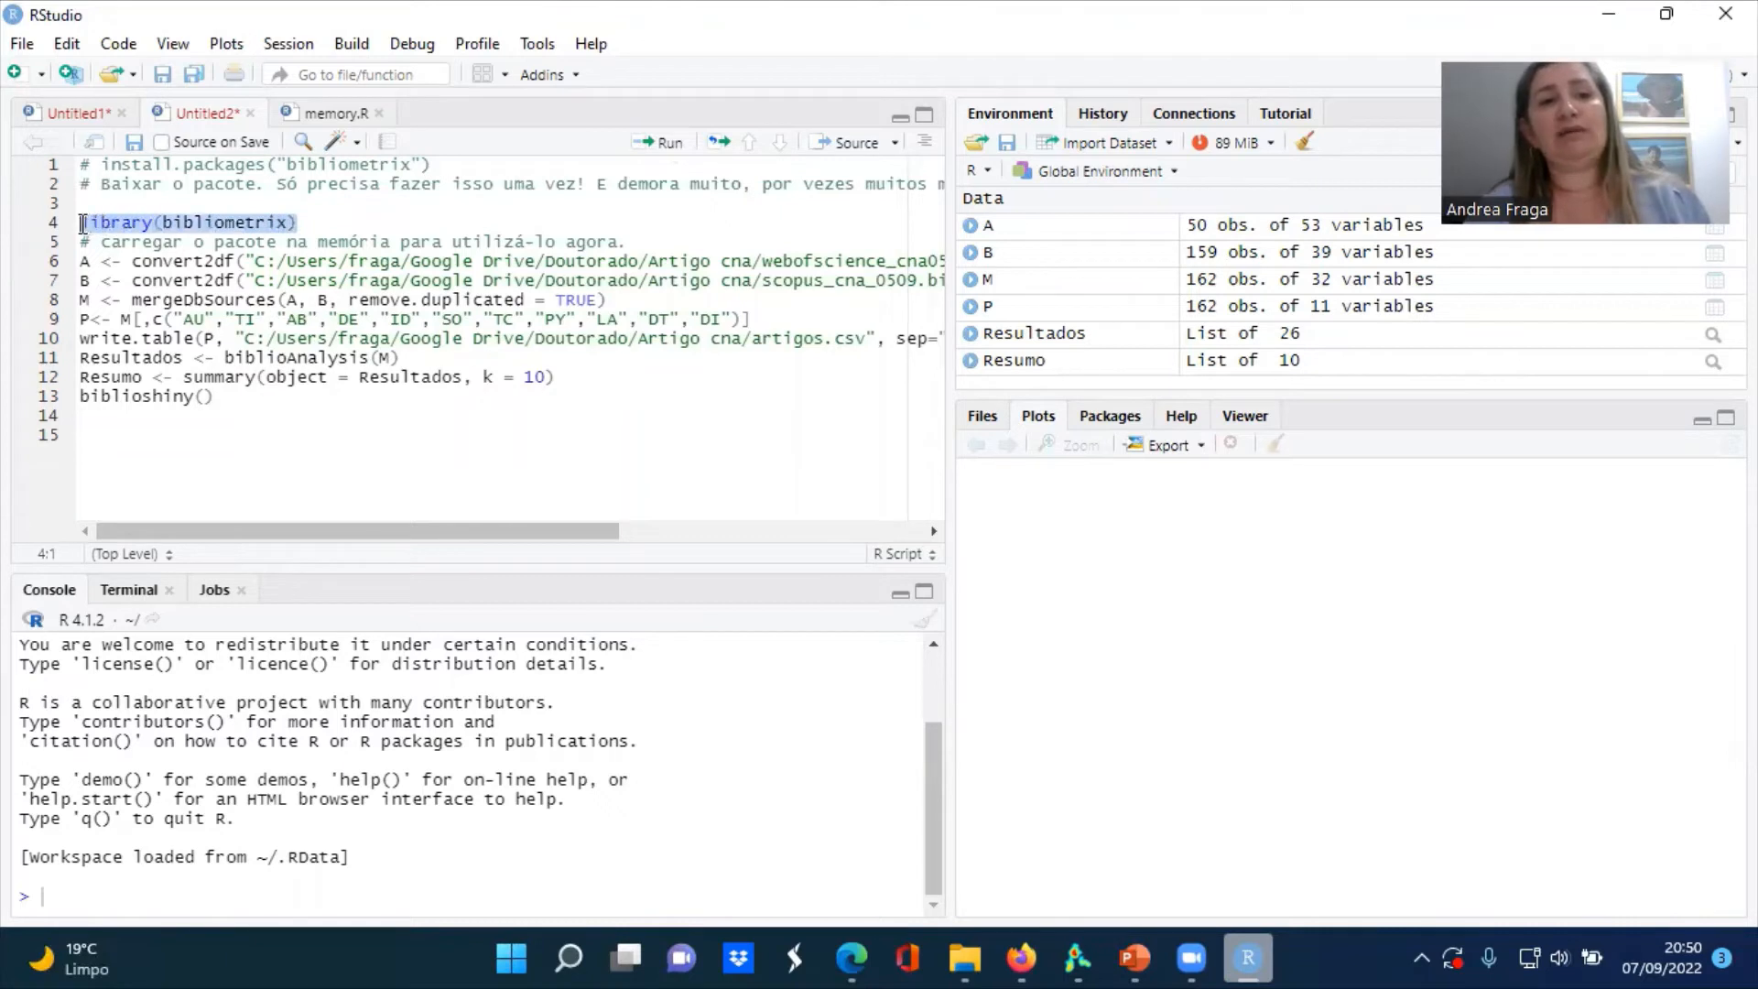
{"action": "left_click", "coordinate": [286, 226]}
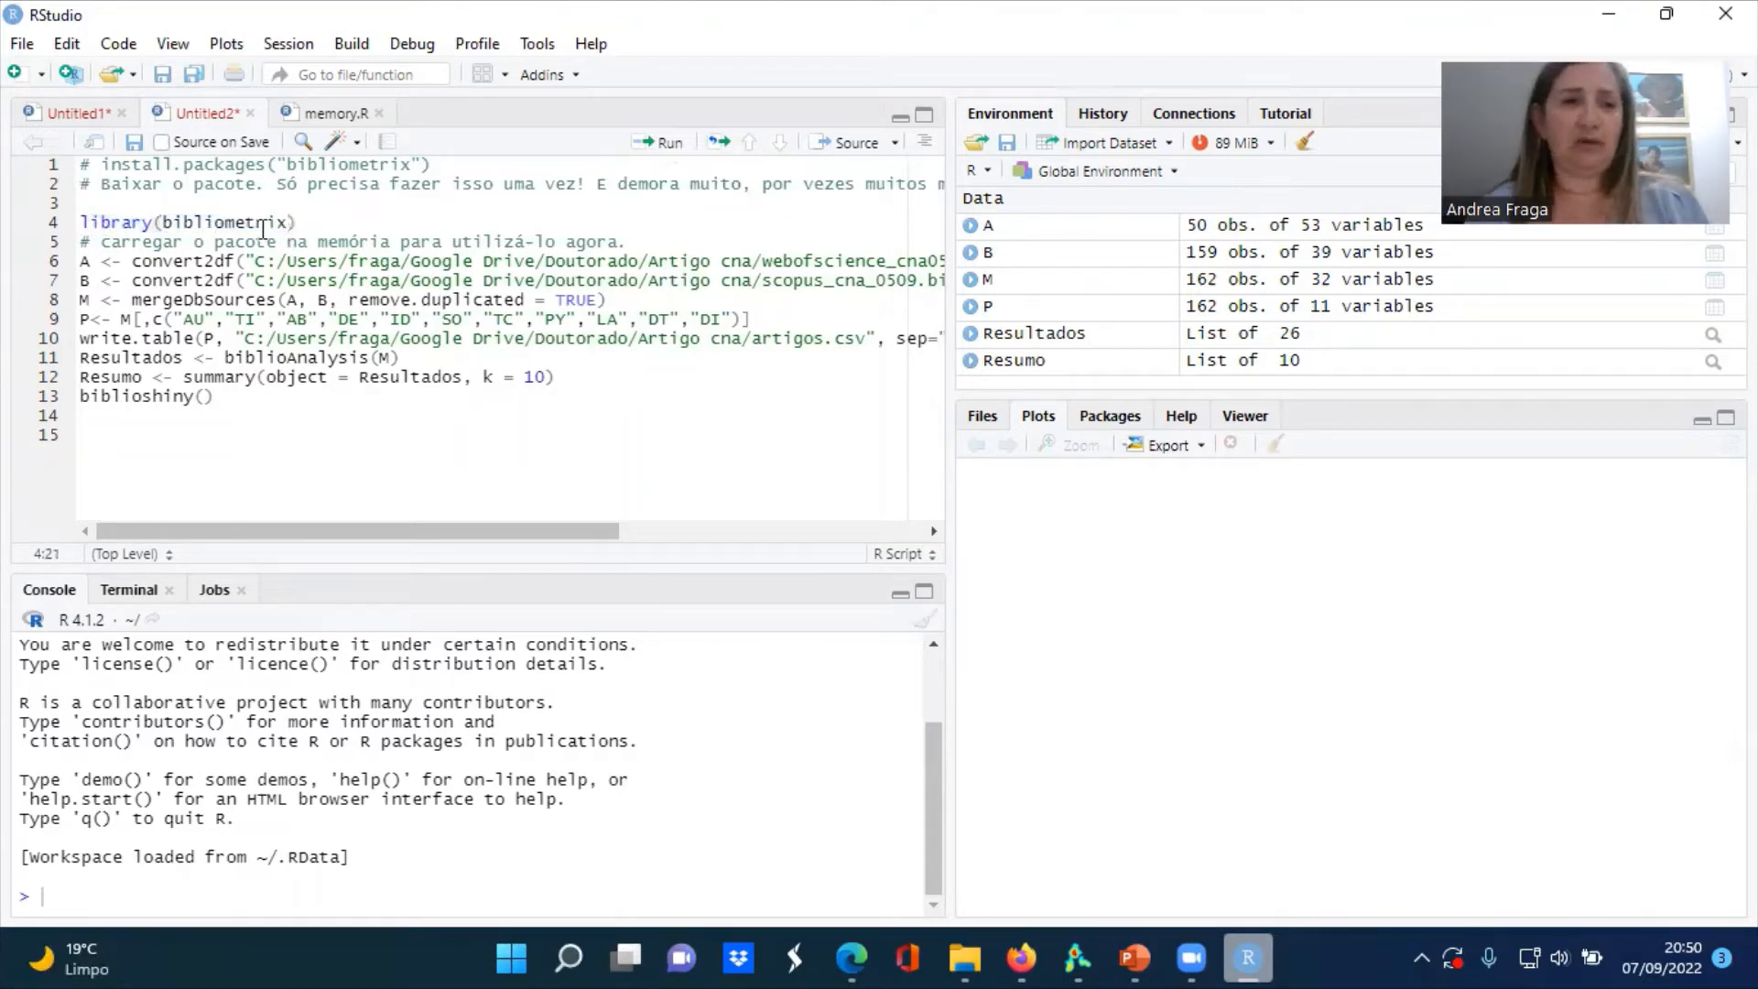
{"action": "left_click", "coordinate": [254, 222]}
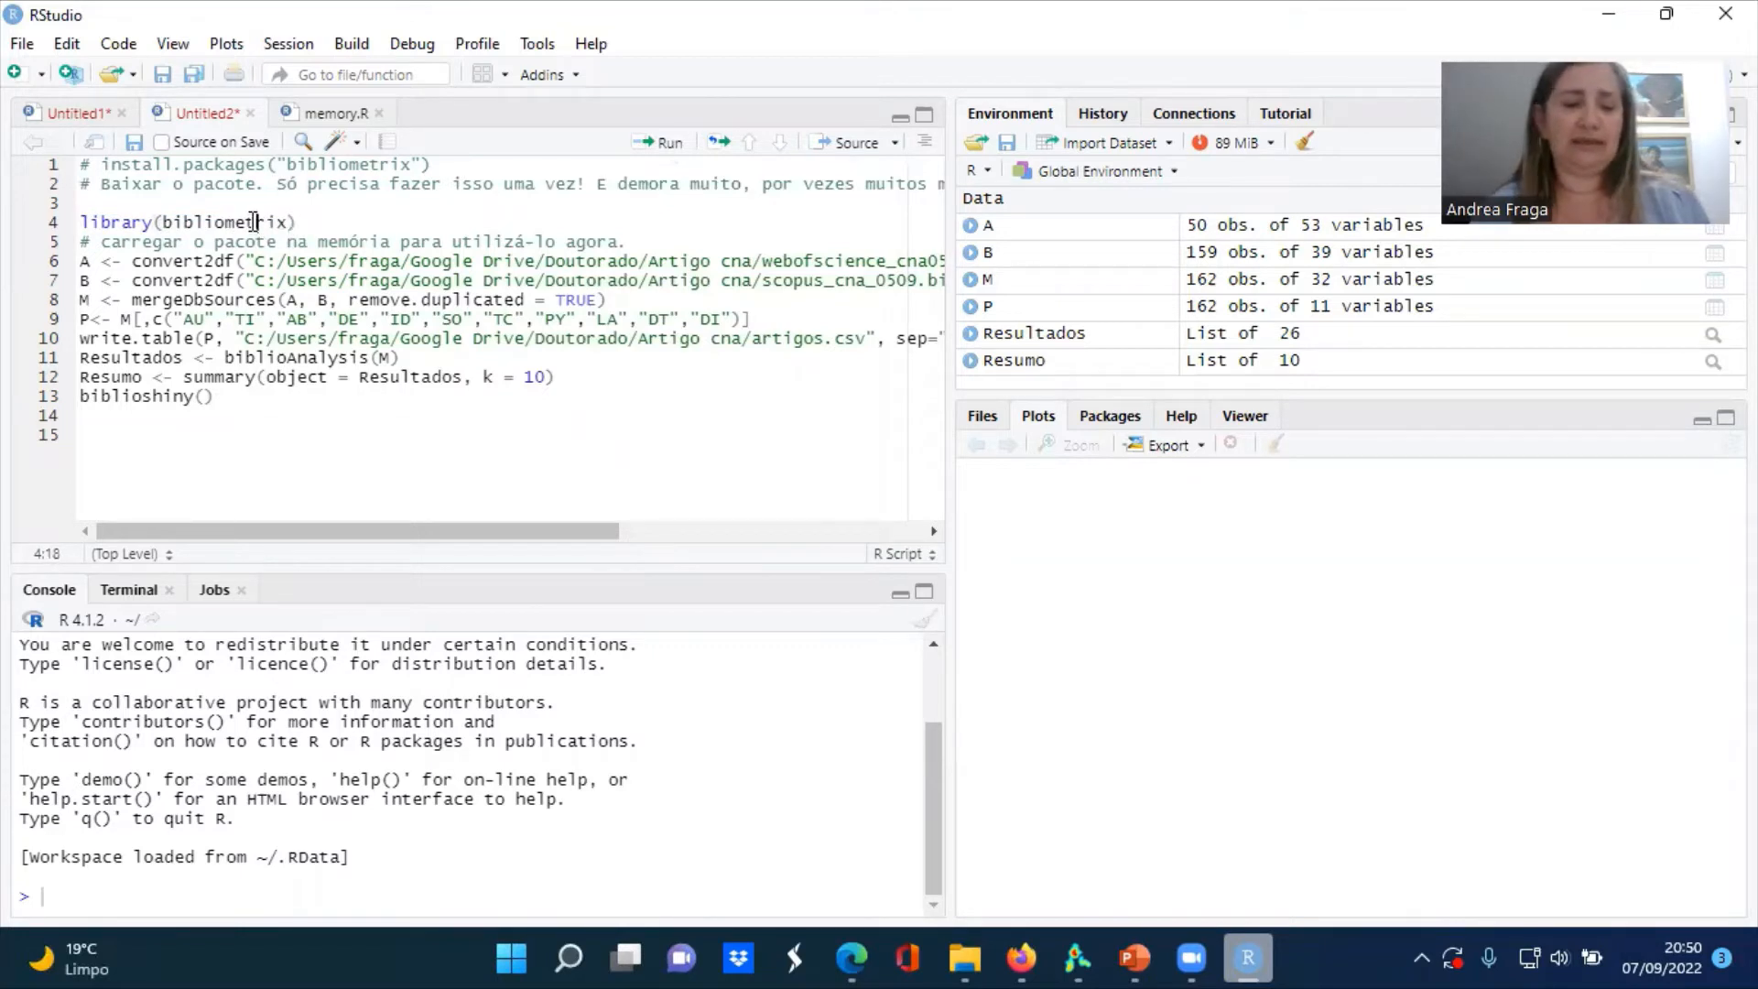
{"action": "key", "text": "ctrl+Return"}
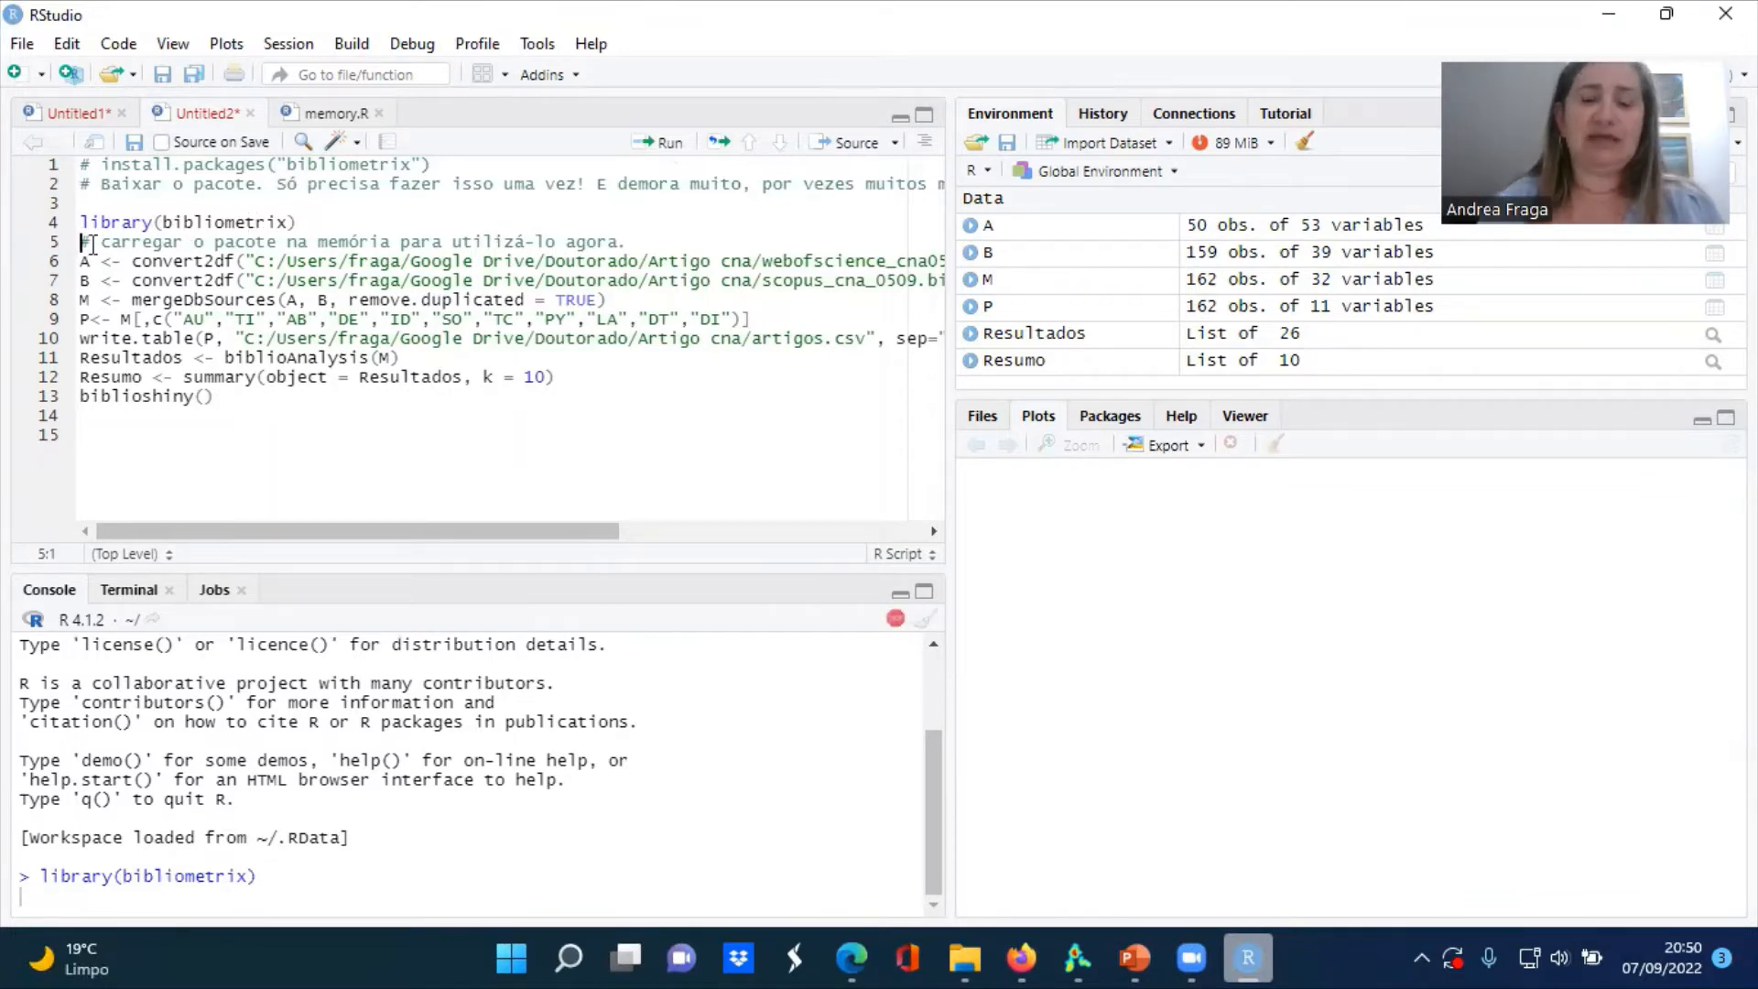
Insert a blank line before and after the comment about loading the package into memory
{"action": "key", "text": "Return"}
{"action": "key", "text": "Down"}
{"action": "key", "text": "Return"}
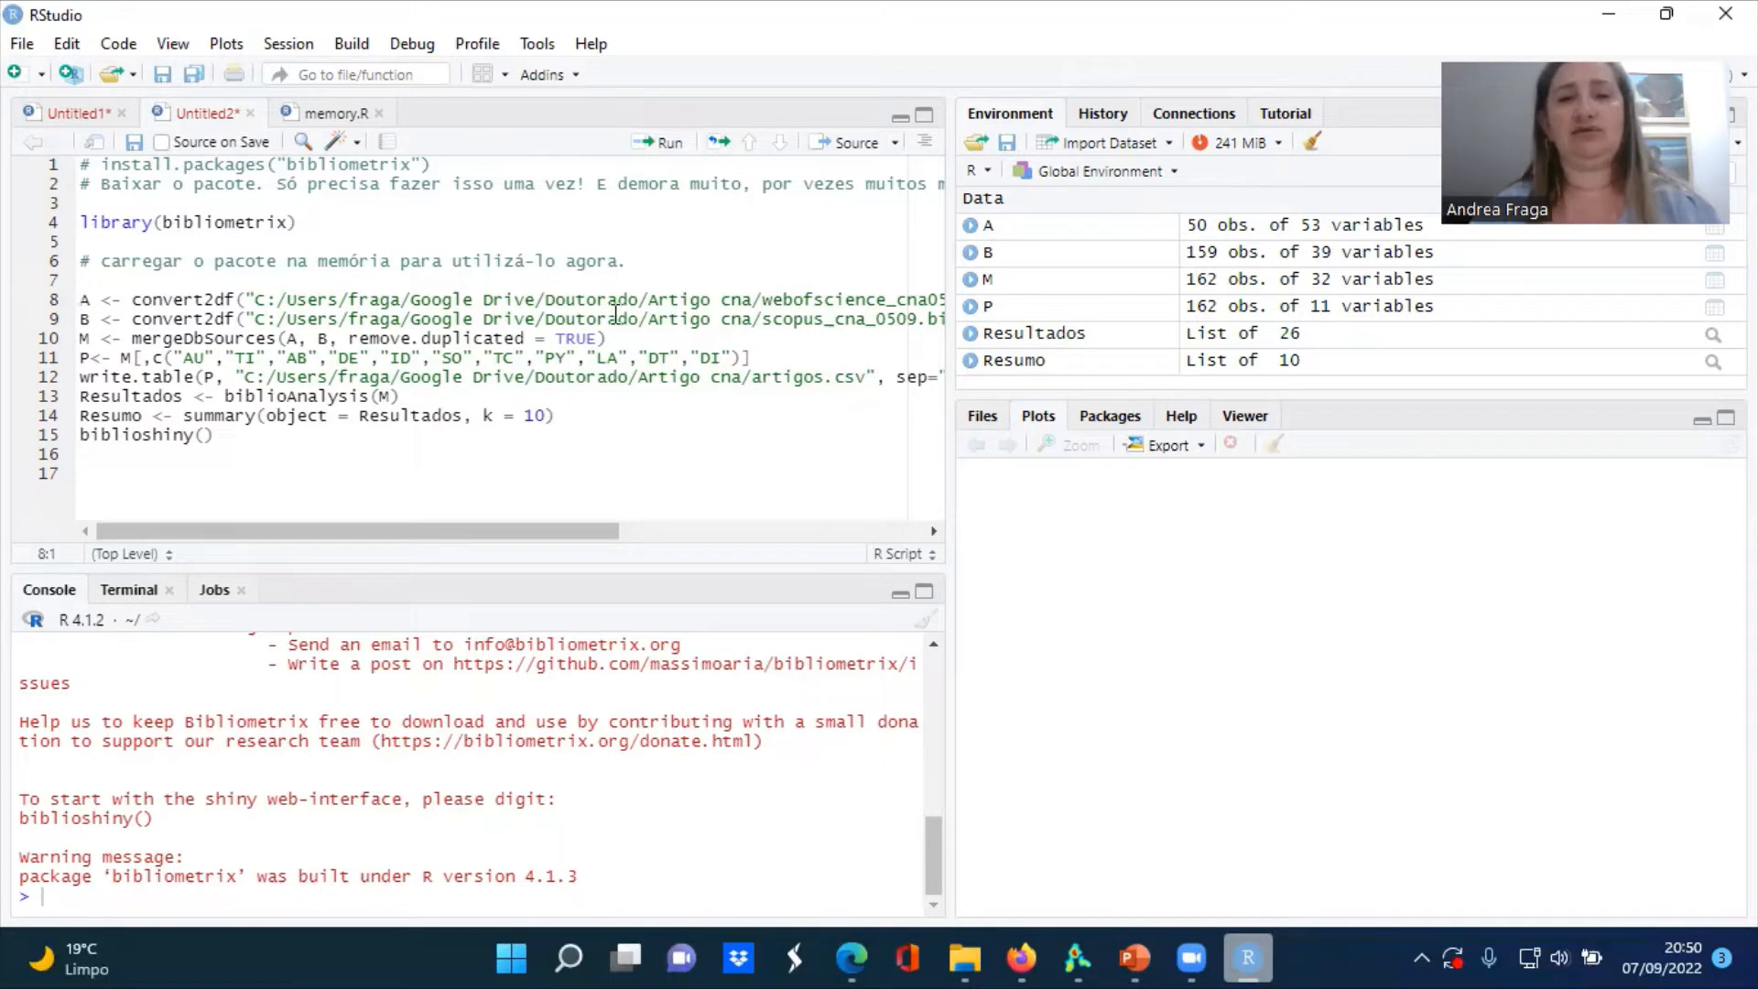
Review the path, dbsource and format arguments of the convert2df lines and run the conversion of webofscience_cna0509.bib into A
{"action": "left_click_drag", "start_coordinate": [258, 303], "coordinate": [739, 300]}
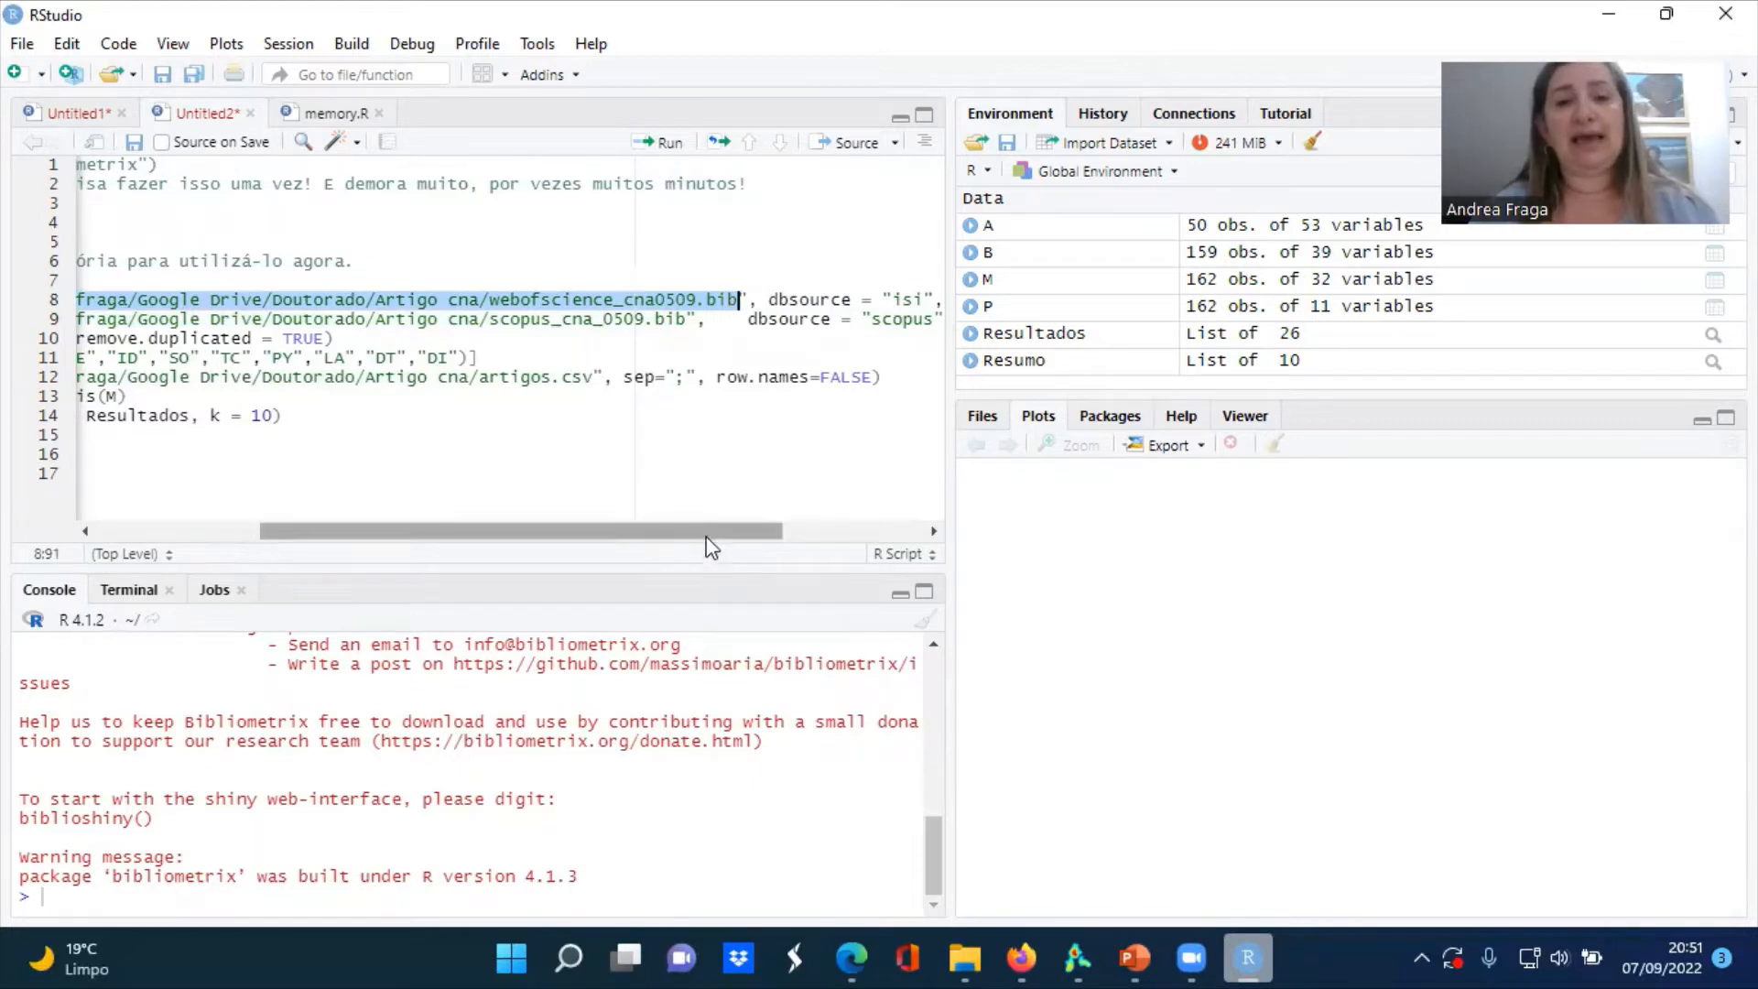
{"action": "left_click_drag", "start_coordinate": [711, 547], "coordinate": [772, 547]}
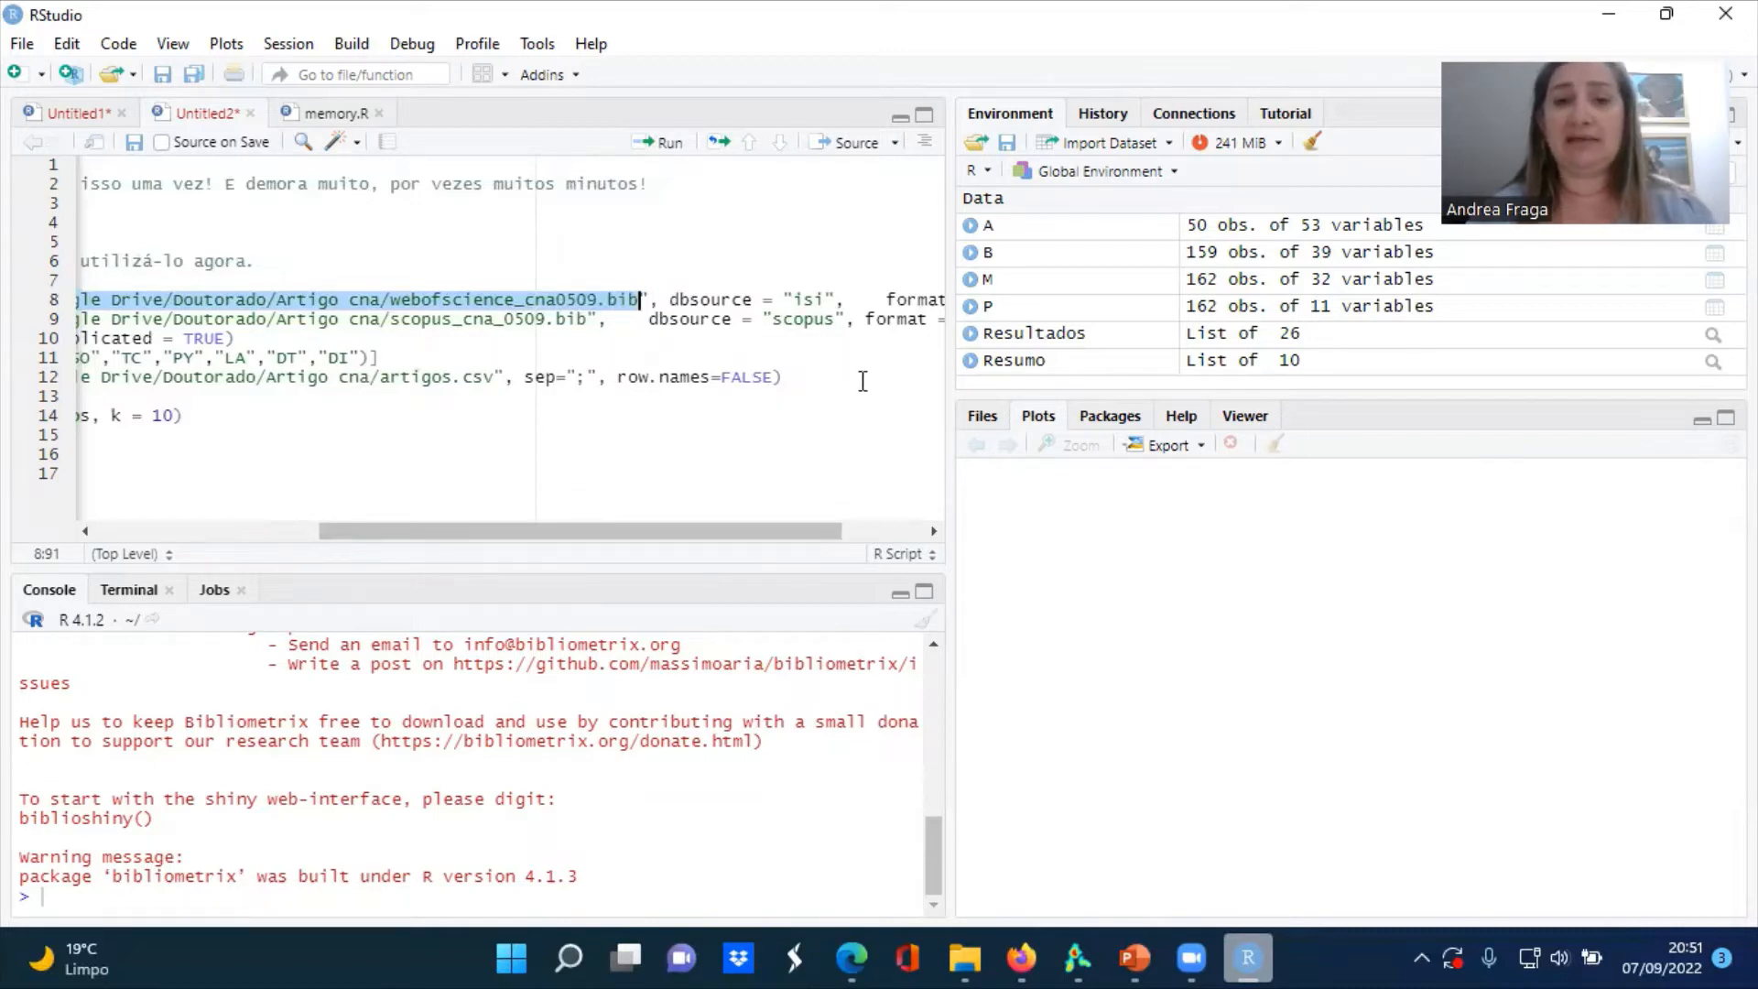
{"action": "left_click_drag", "start_coordinate": [736, 534], "coordinate": [821, 530]}
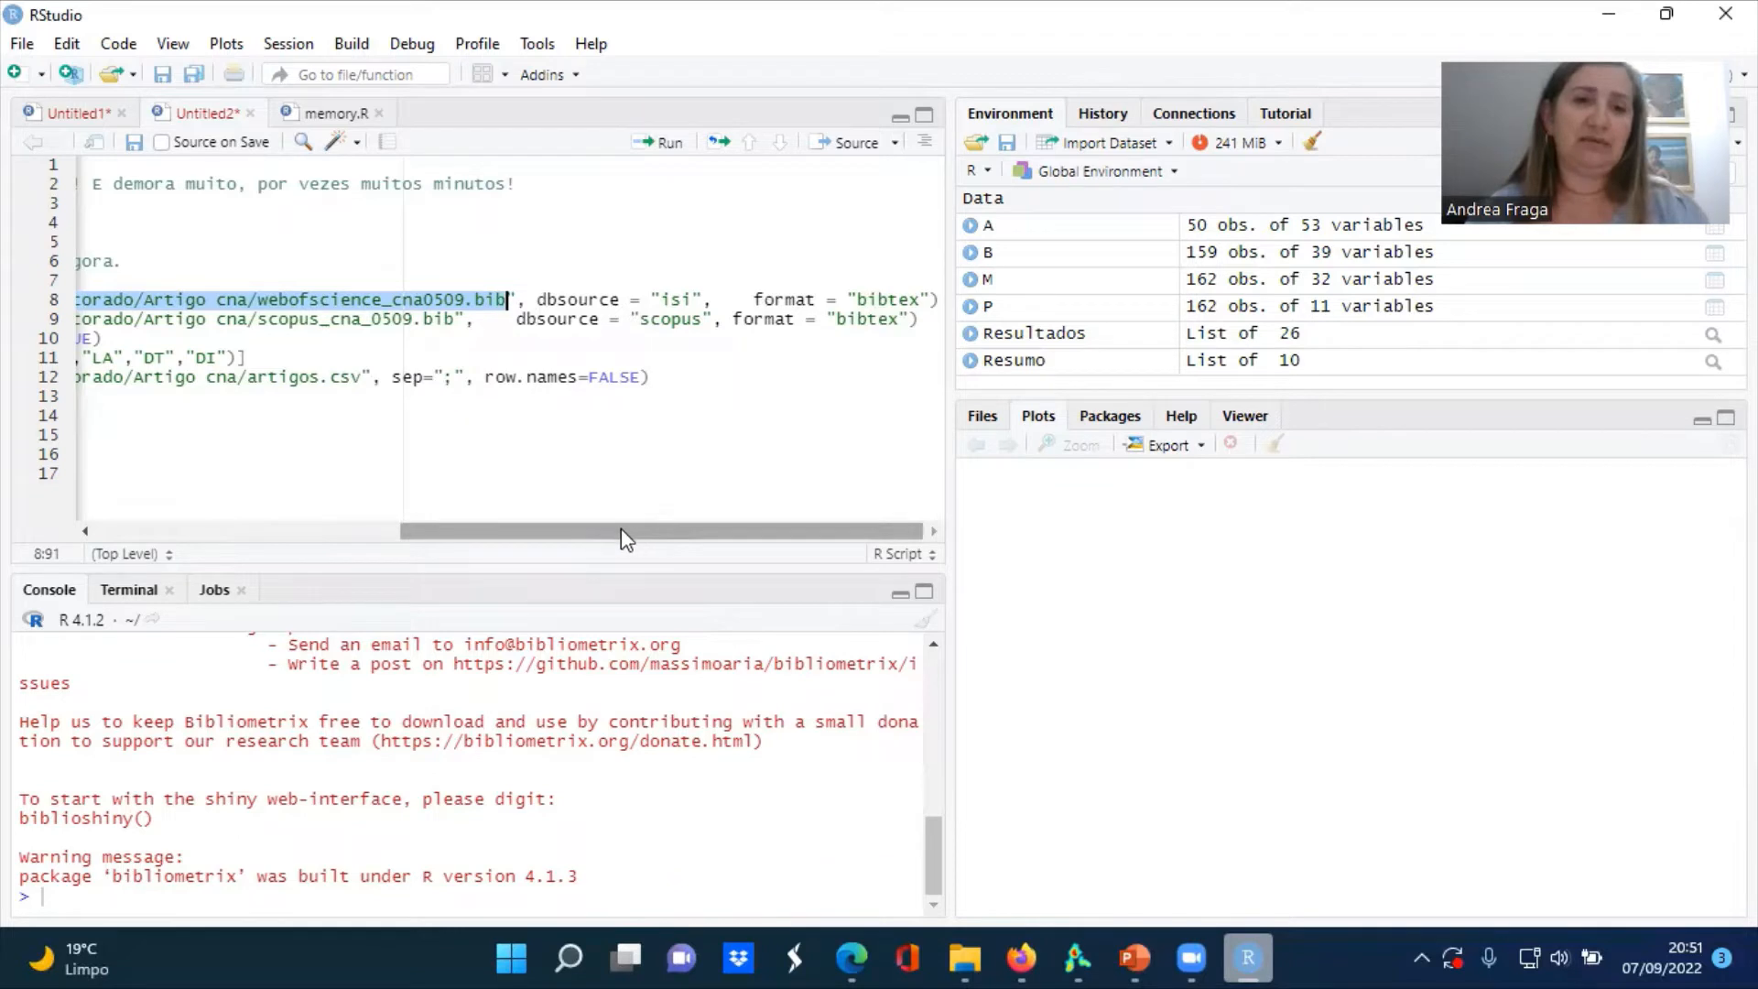
{"action": "left_click_drag", "start_coordinate": [620, 529], "coordinate": [294, 499]}
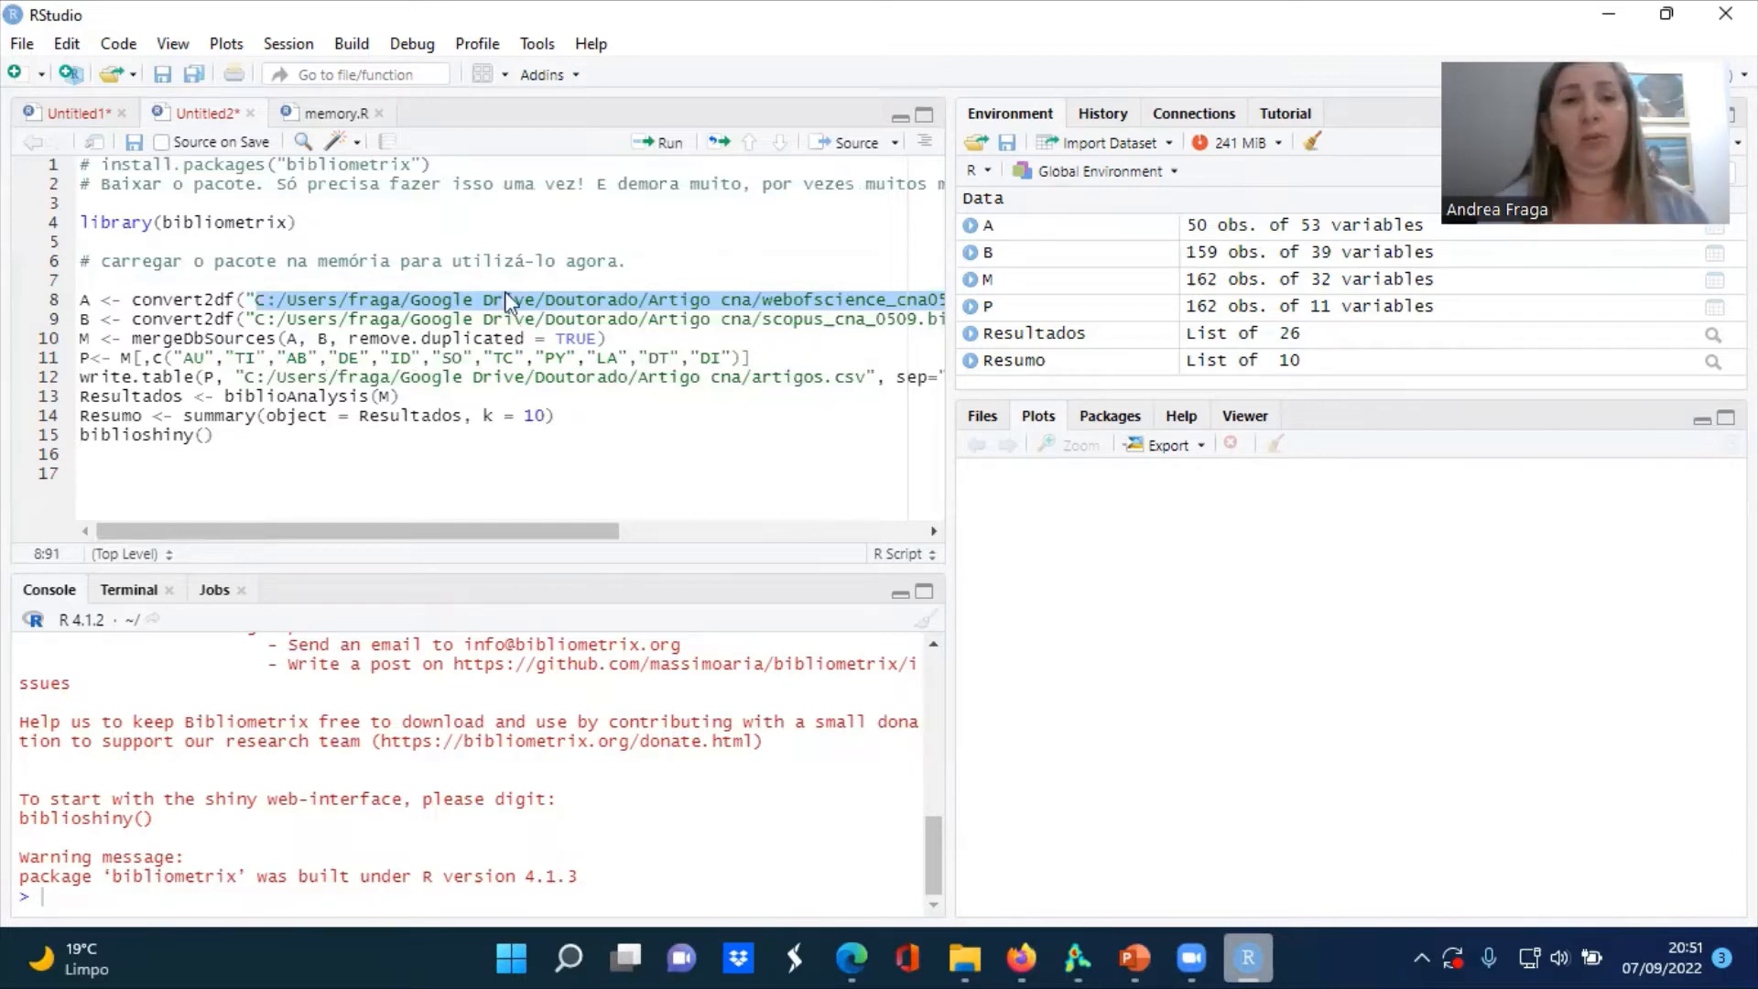
{"action": "left_click", "coordinate": [507, 296]}
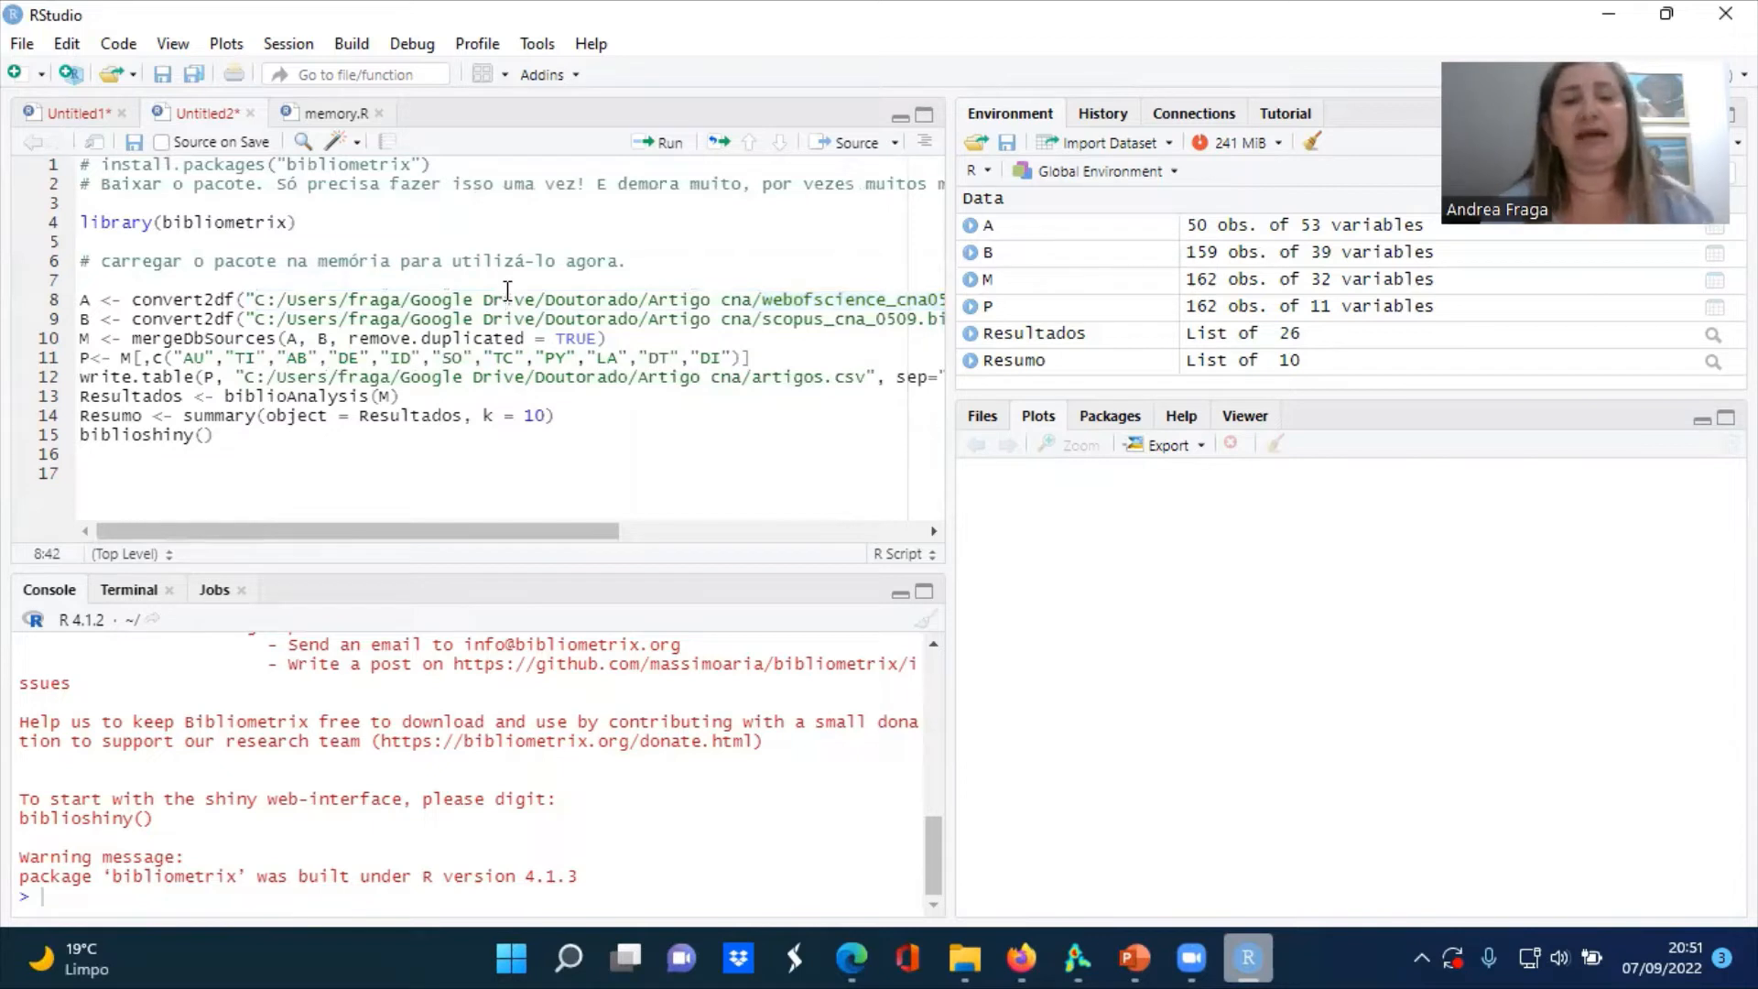
{"action": "key", "text": "ctrl+Return"}
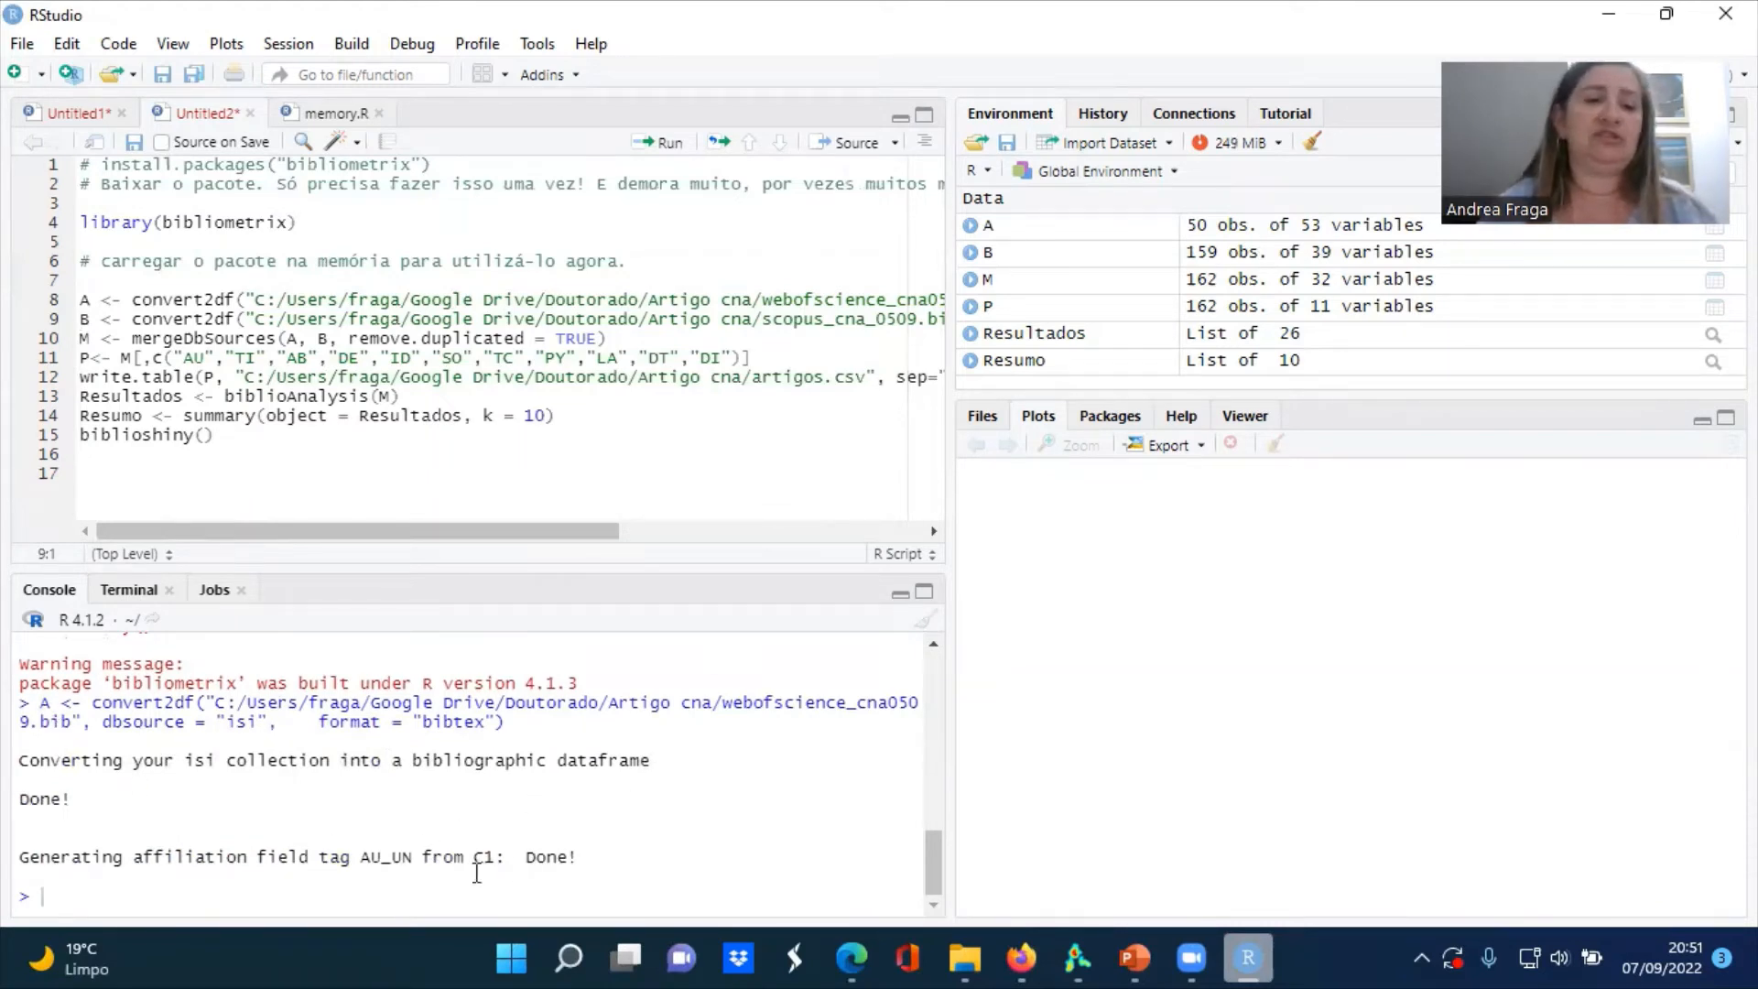
Convert scopus_cna_0509.bib into B and merge A and B into M with duplicates removed by running the script lines
{"action": "left_click", "coordinate": [565, 323]}
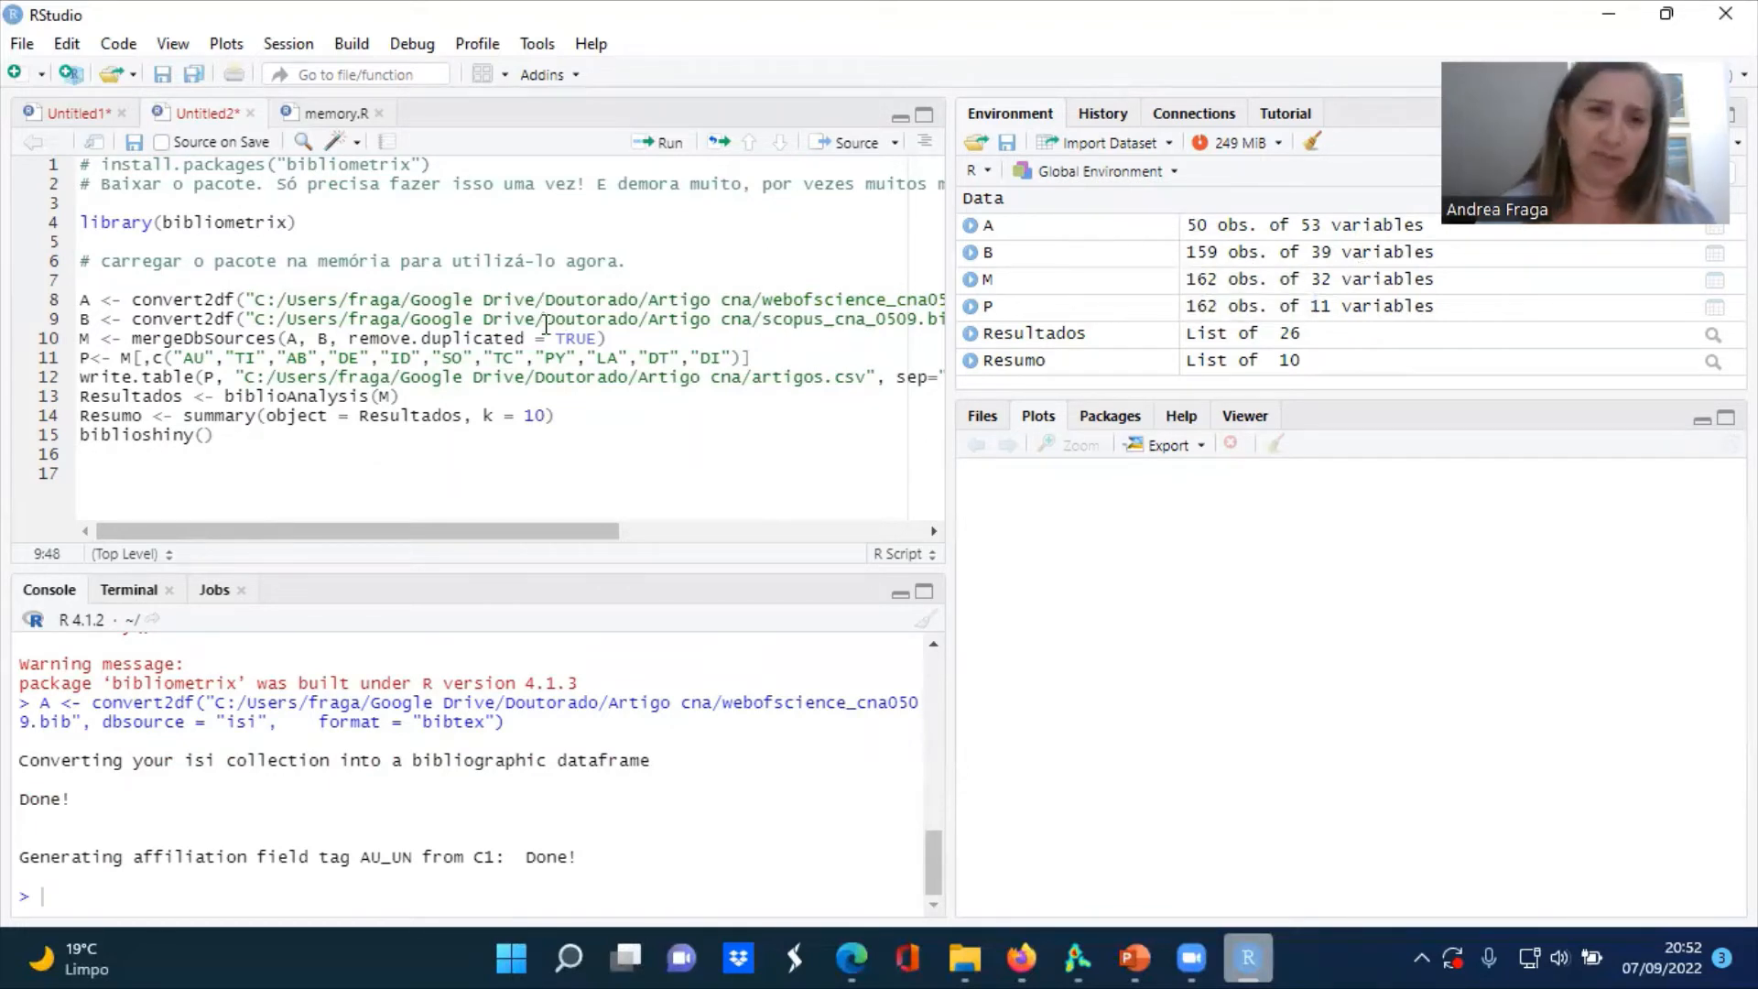
{"action": "key", "text": "ctrl+Return"}
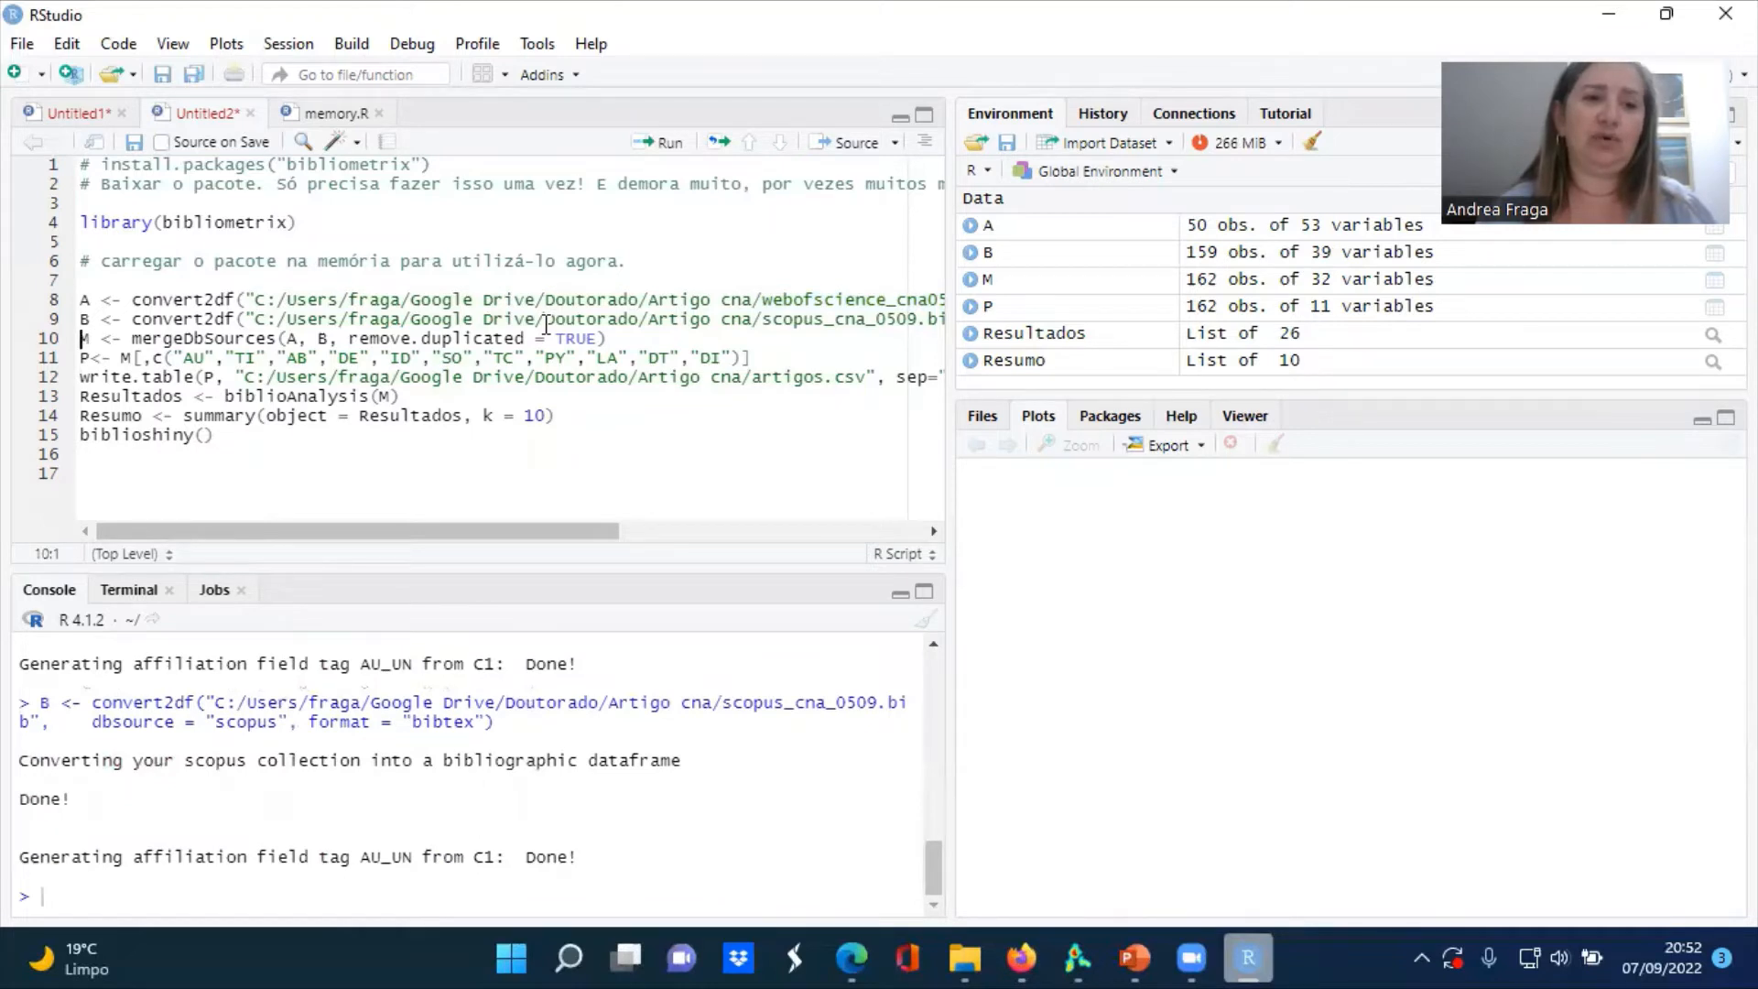
{"action": "key", "text": "ctrl+Return"}
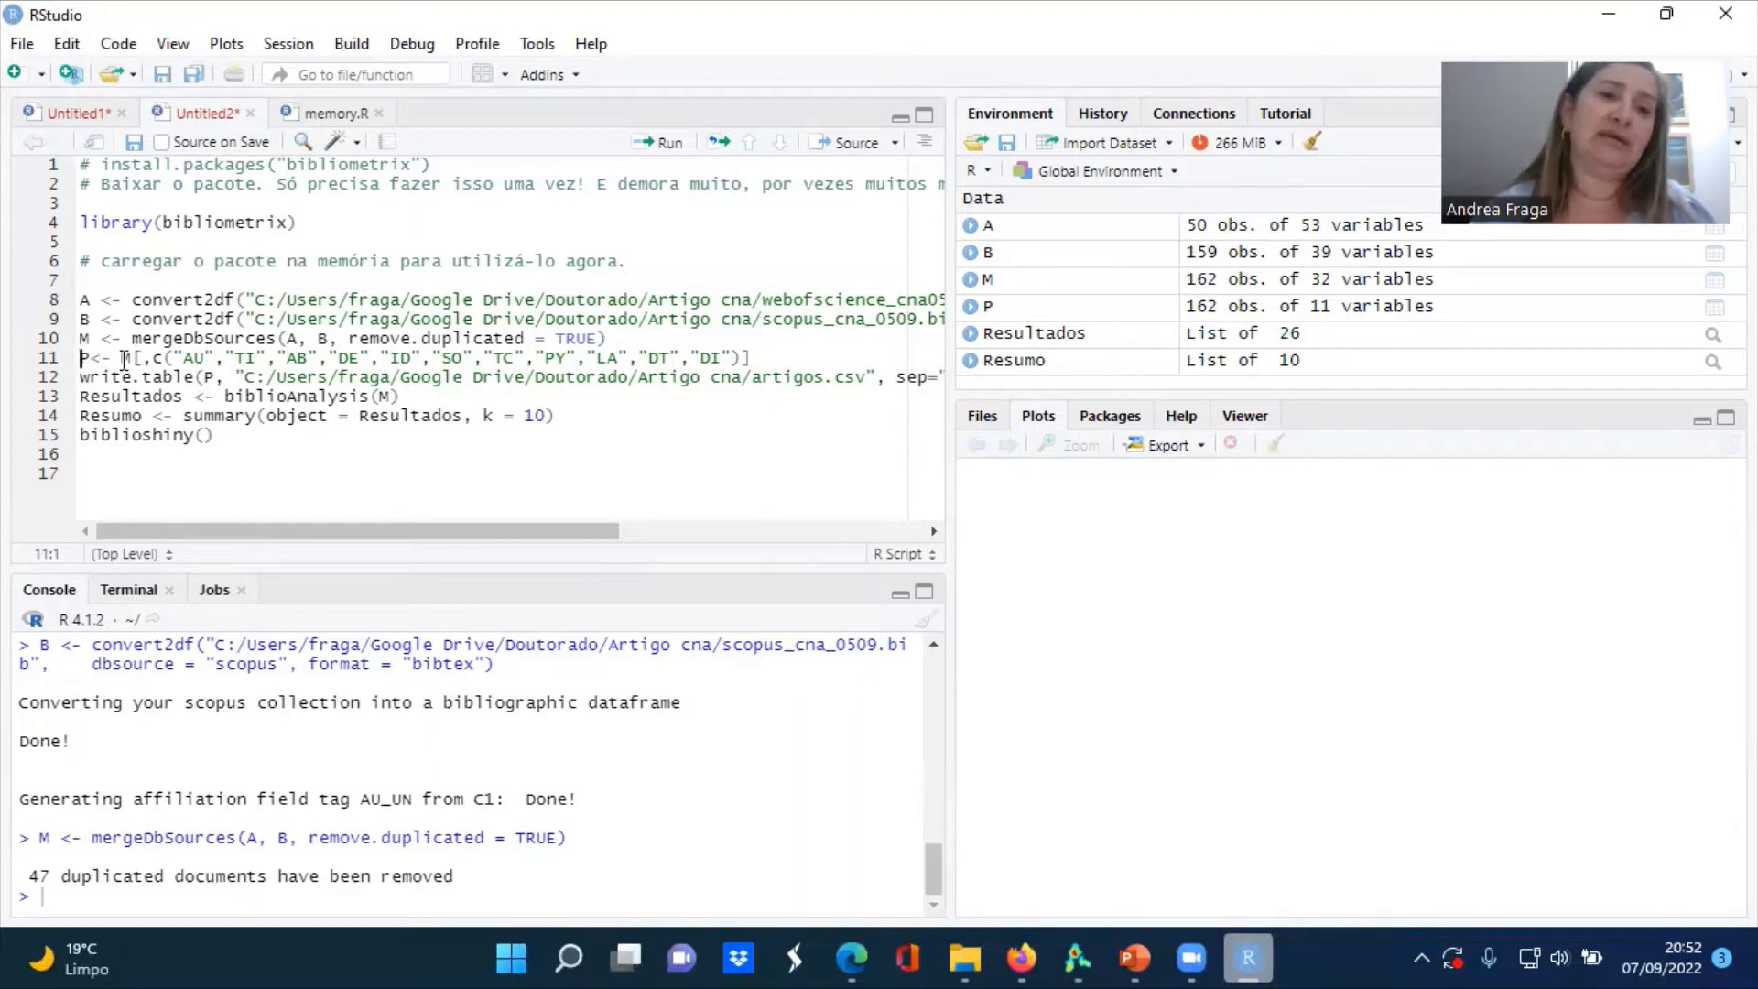
Extract the AU, TI, AB, DE, ID, SO, TC, PY, LA, DT and DI columns of M into P and write P to artigos.csv
{"action": "left_click", "coordinate": [175, 359]}
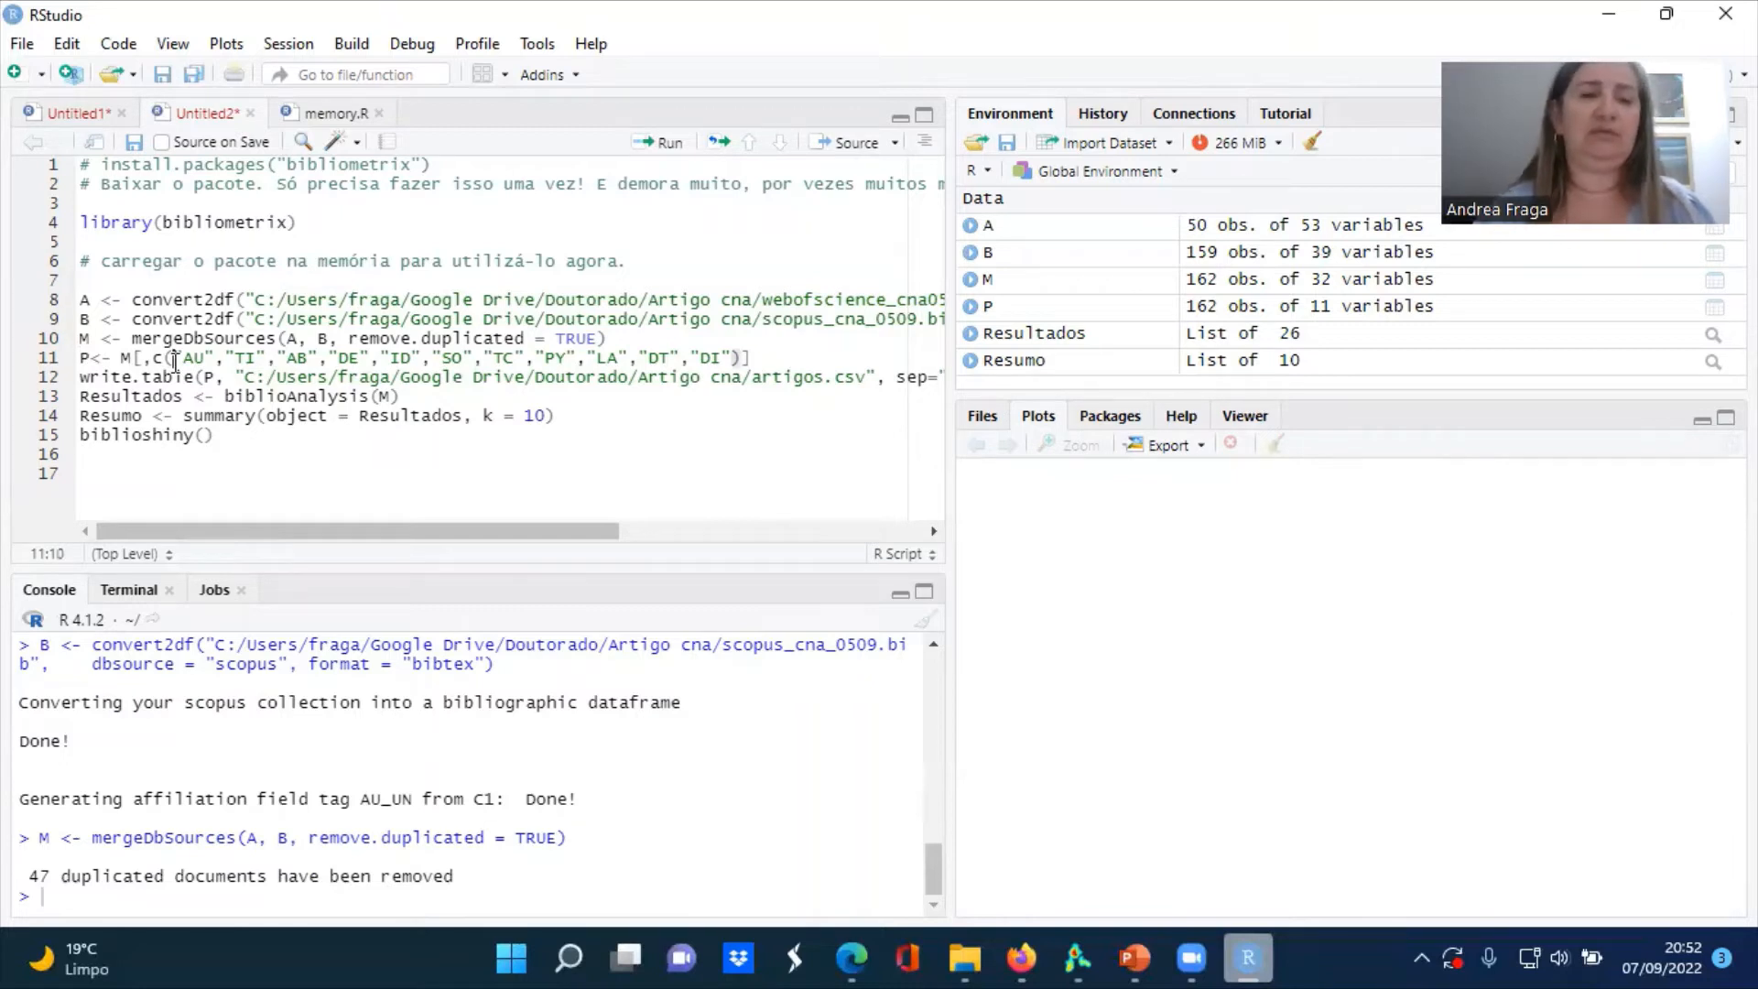
{"action": "key", "text": "ctrl+Return"}
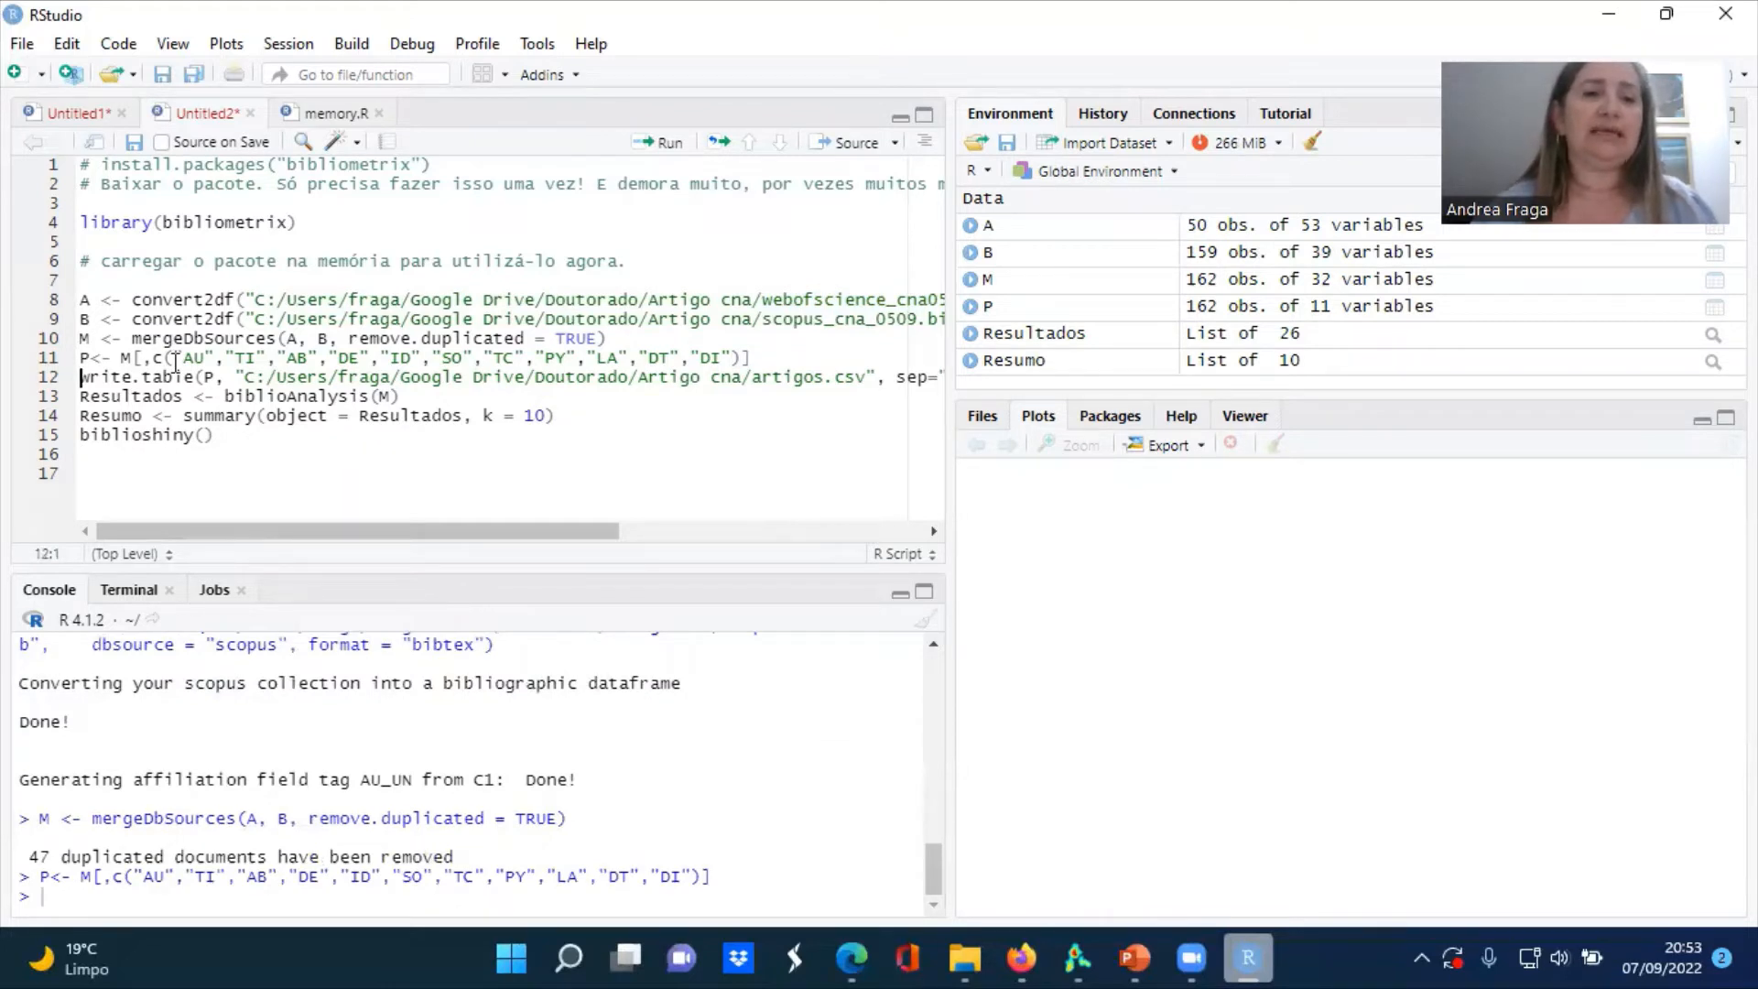
{"action": "left_click", "coordinate": [255, 377]}
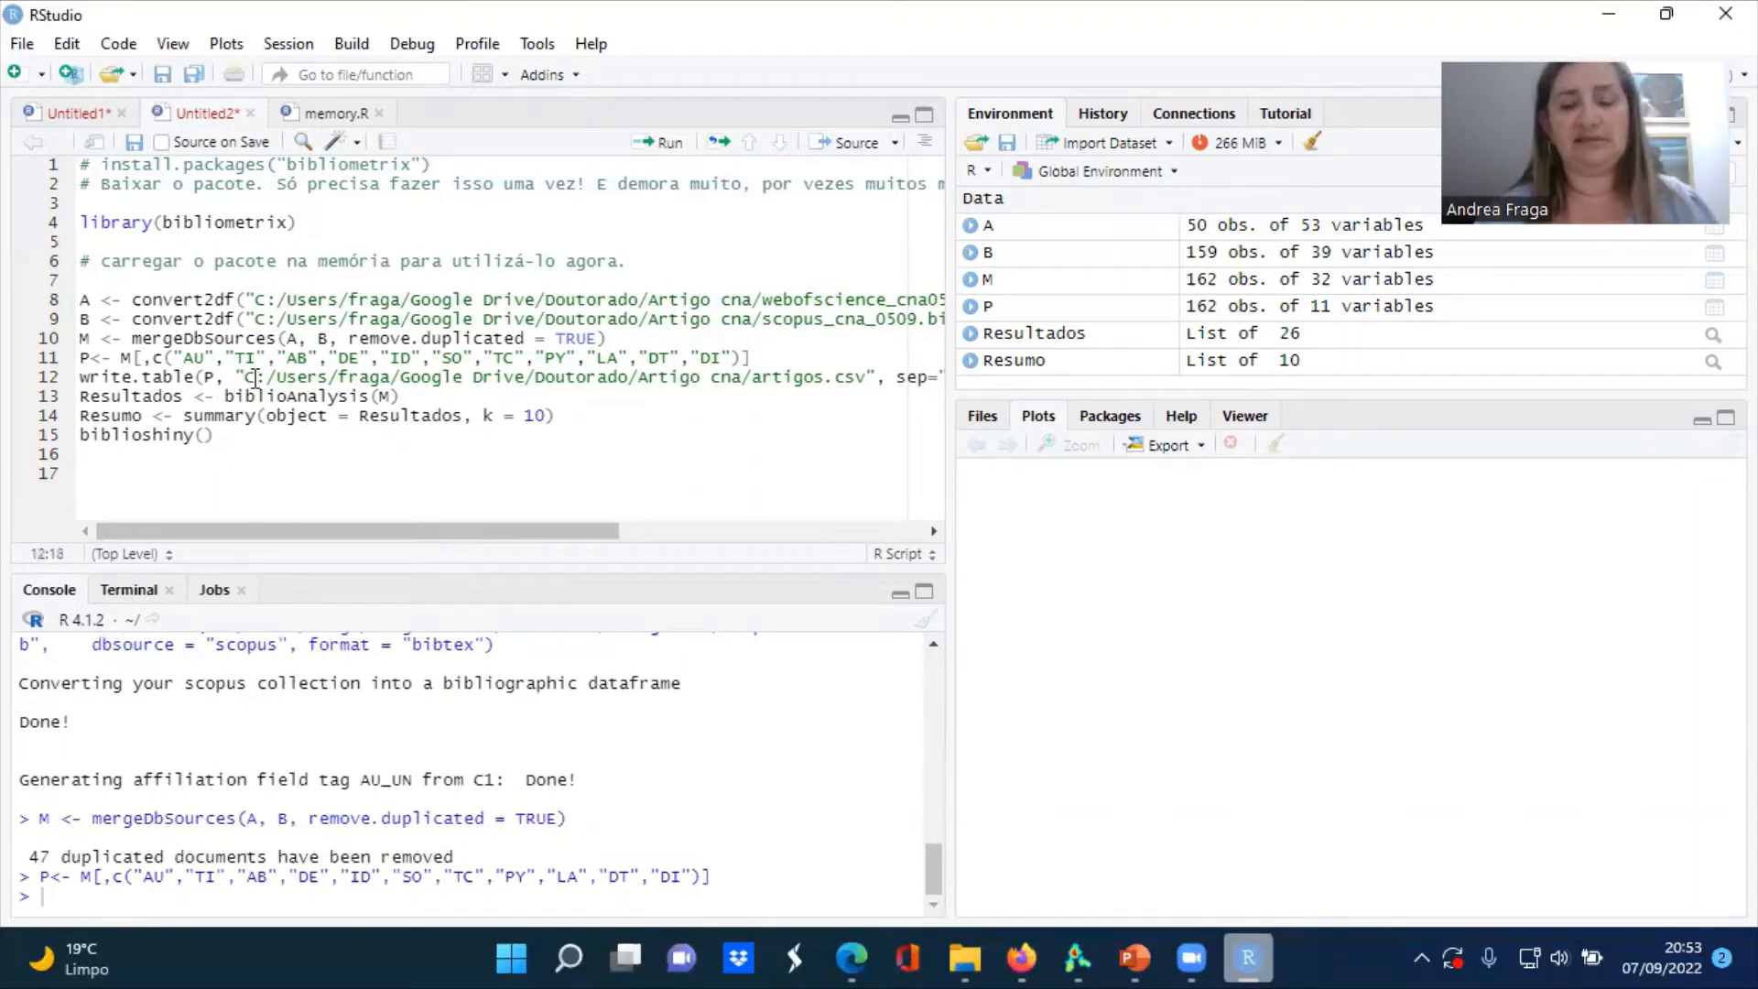
{"action": "key", "text": "ctrl+Return"}
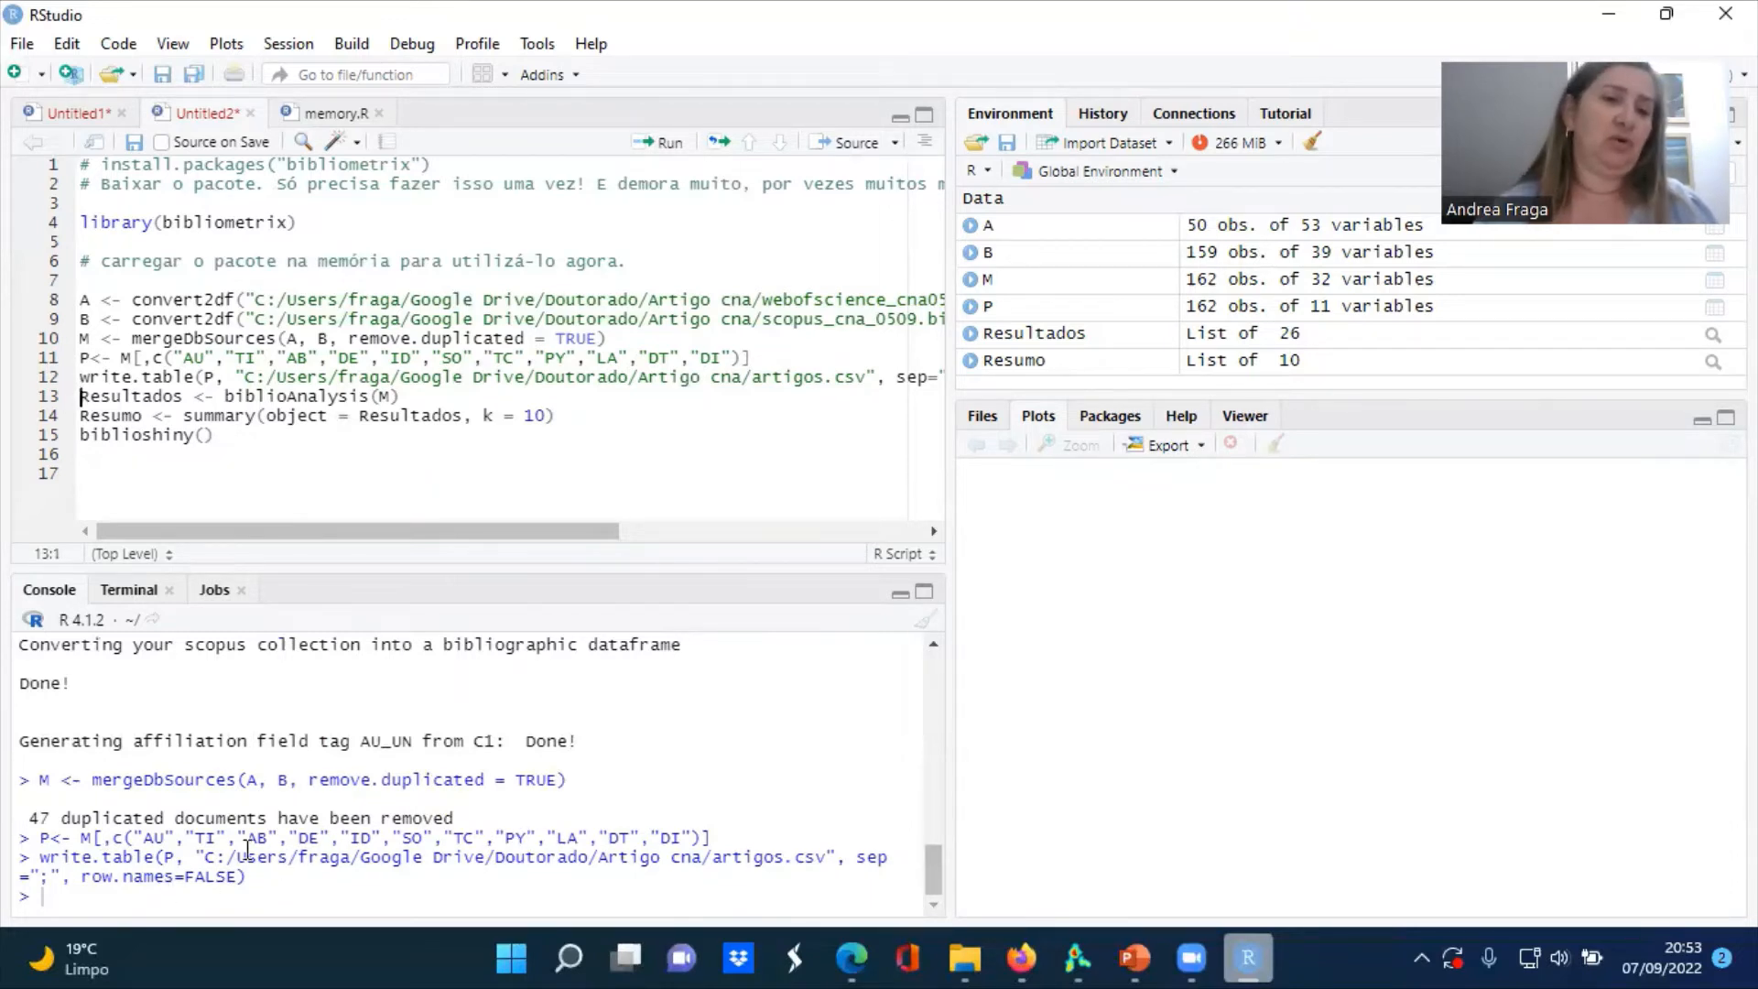
Run biblioAnalysis on M and review a summary of its results with k = 10 in the console
{"action": "left_click", "coordinate": [227, 396]}
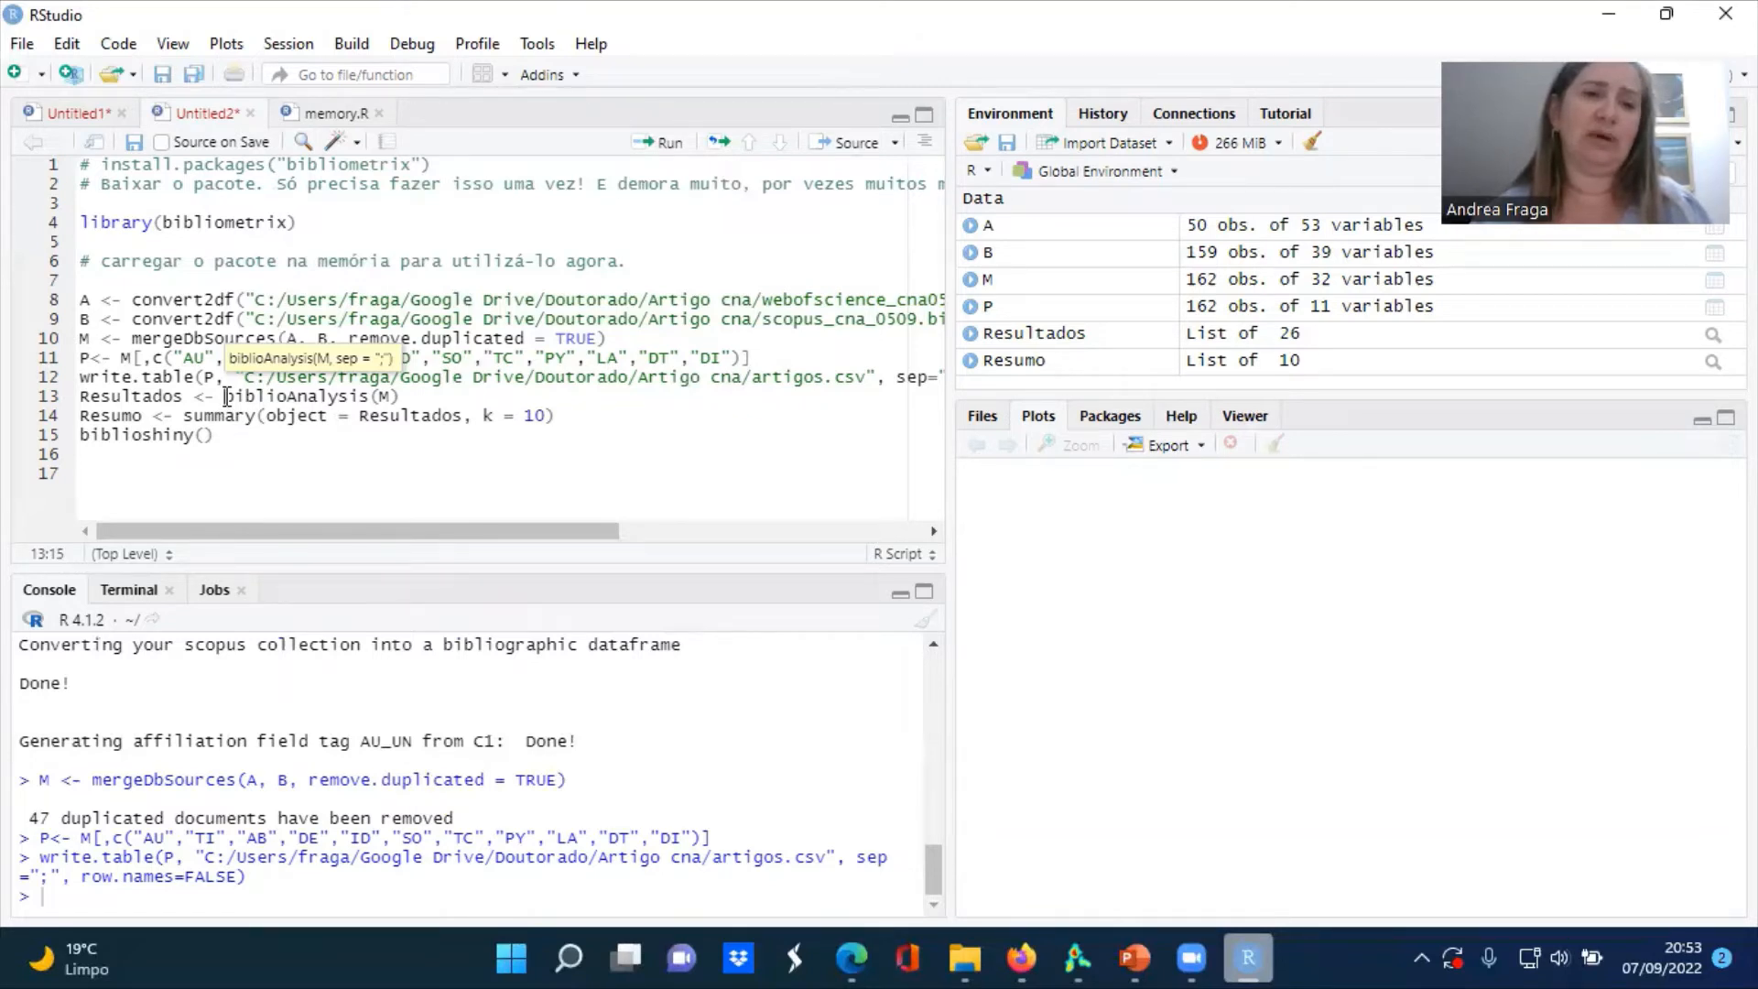
{"action": "key", "text": "ctrl+Return"}
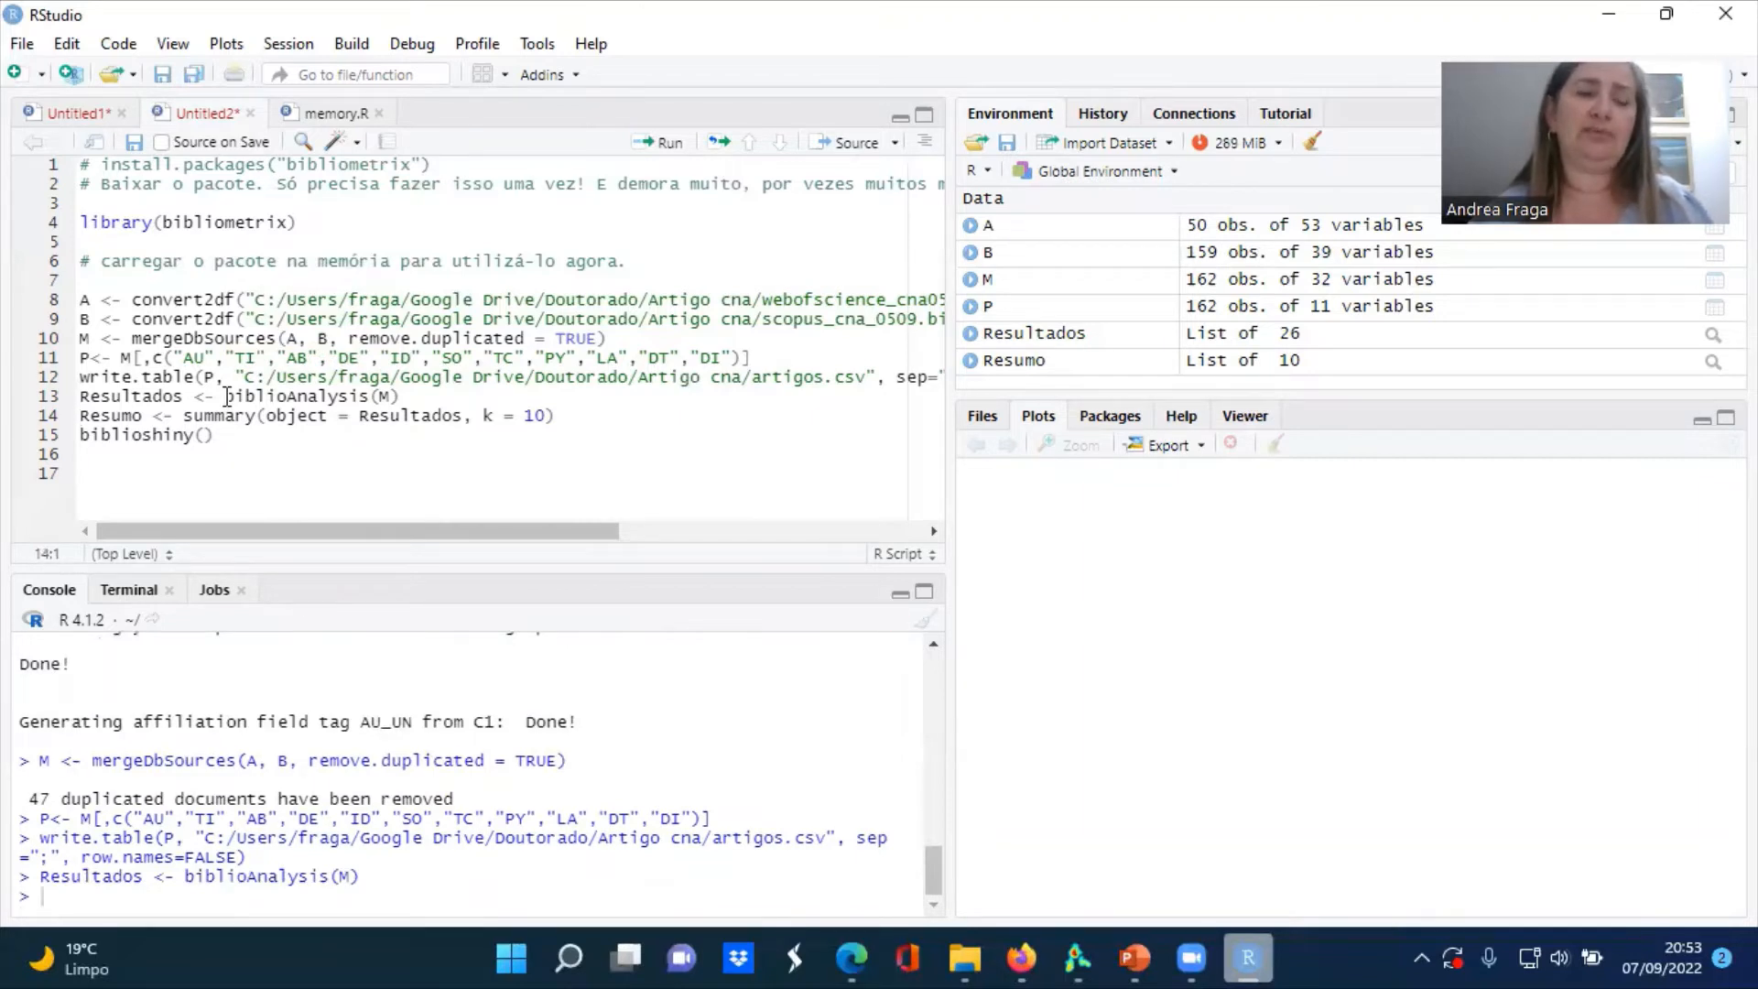
{"action": "key", "text": "ctrl+Return"}
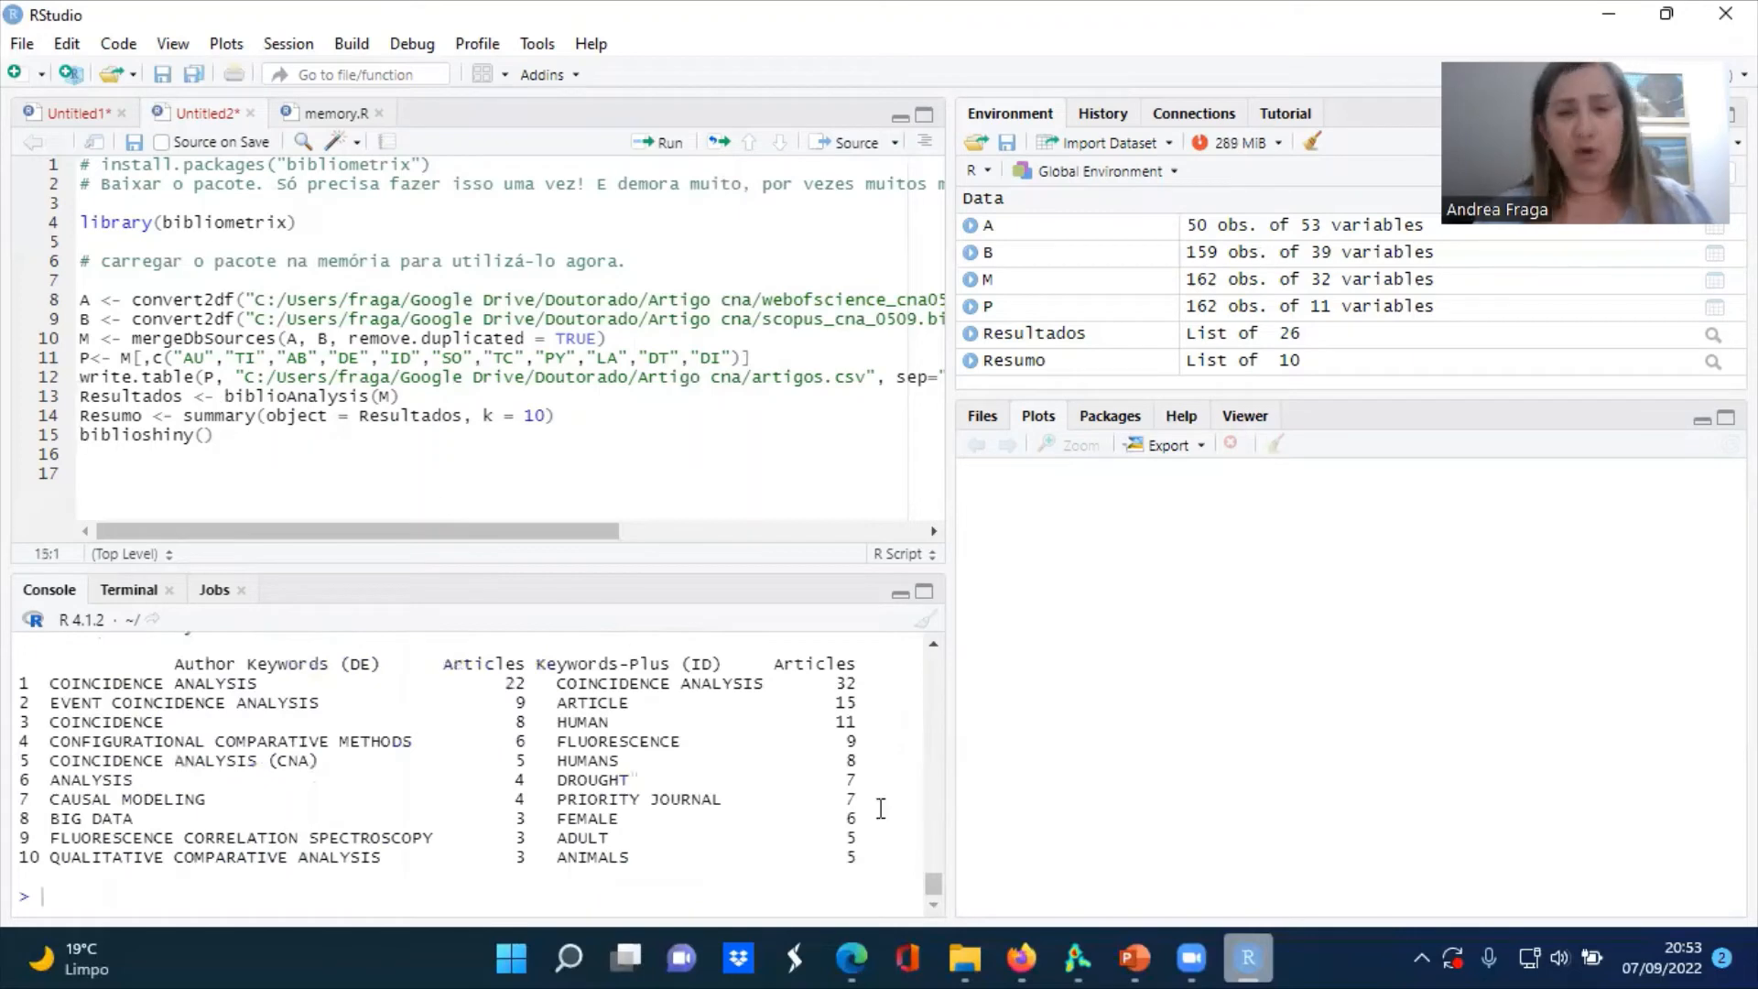
{"action": "left_click_drag", "start_coordinate": [935, 889], "coordinate": [946, 752]}
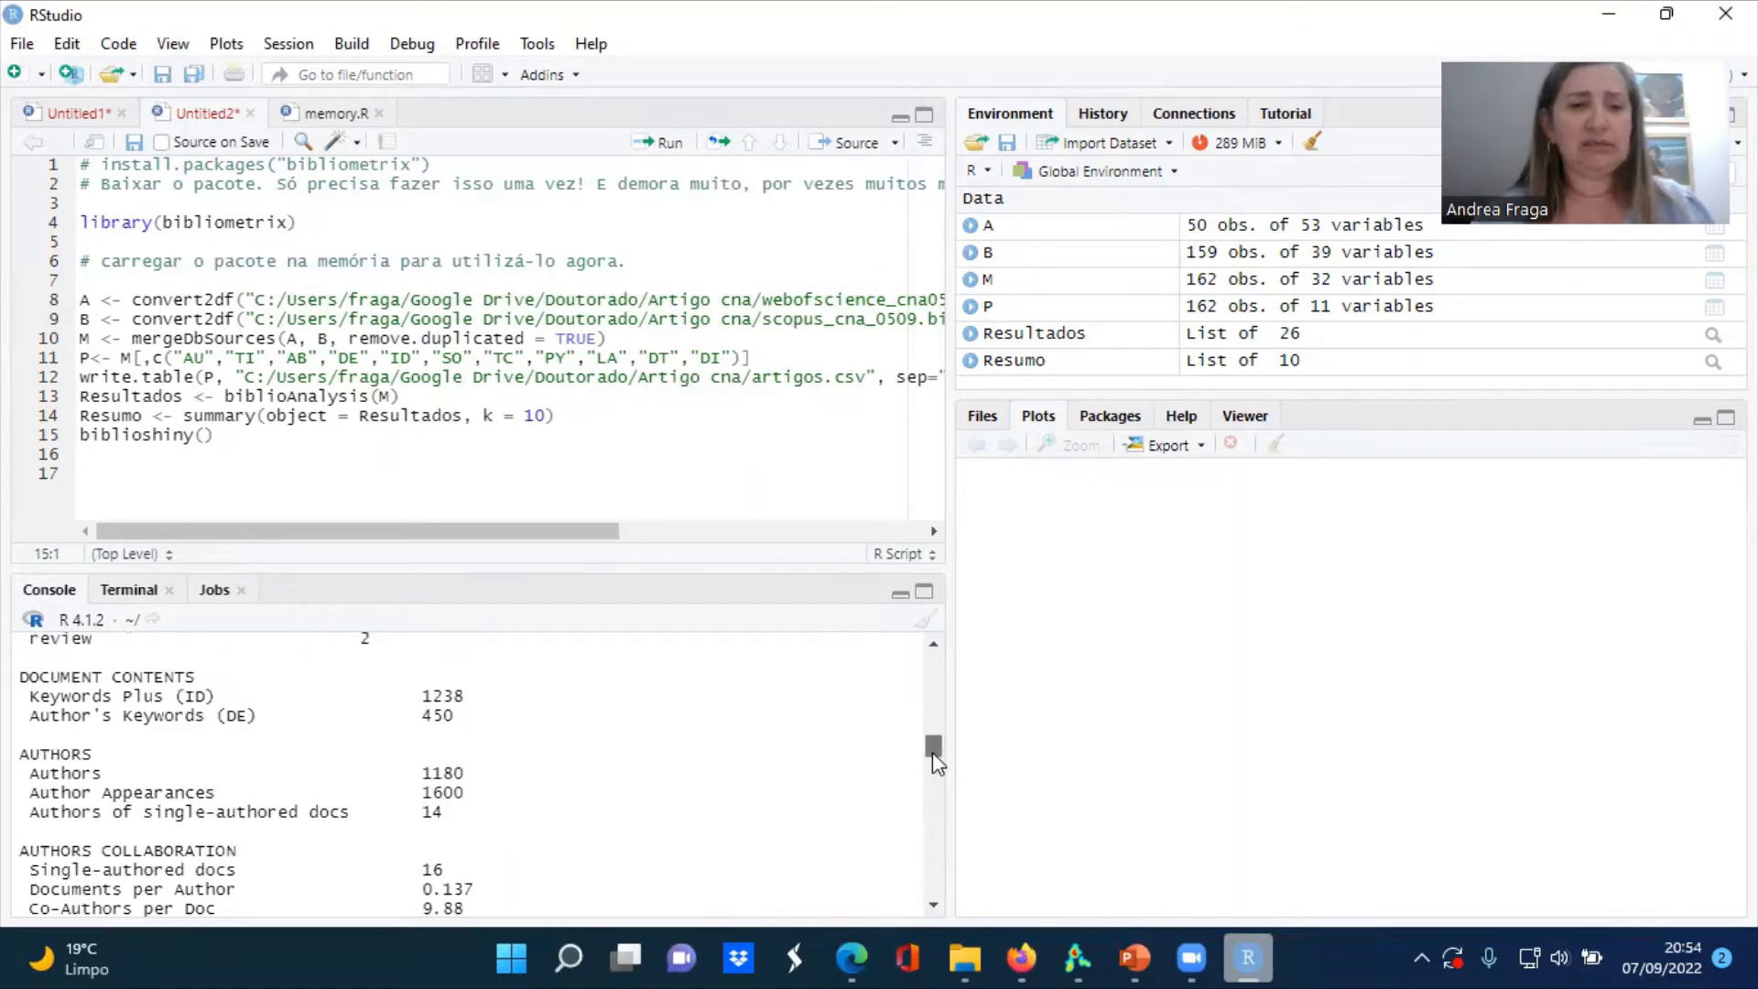
{"action": "left_click_drag", "start_coordinate": [932, 752], "coordinate": [932, 773]}
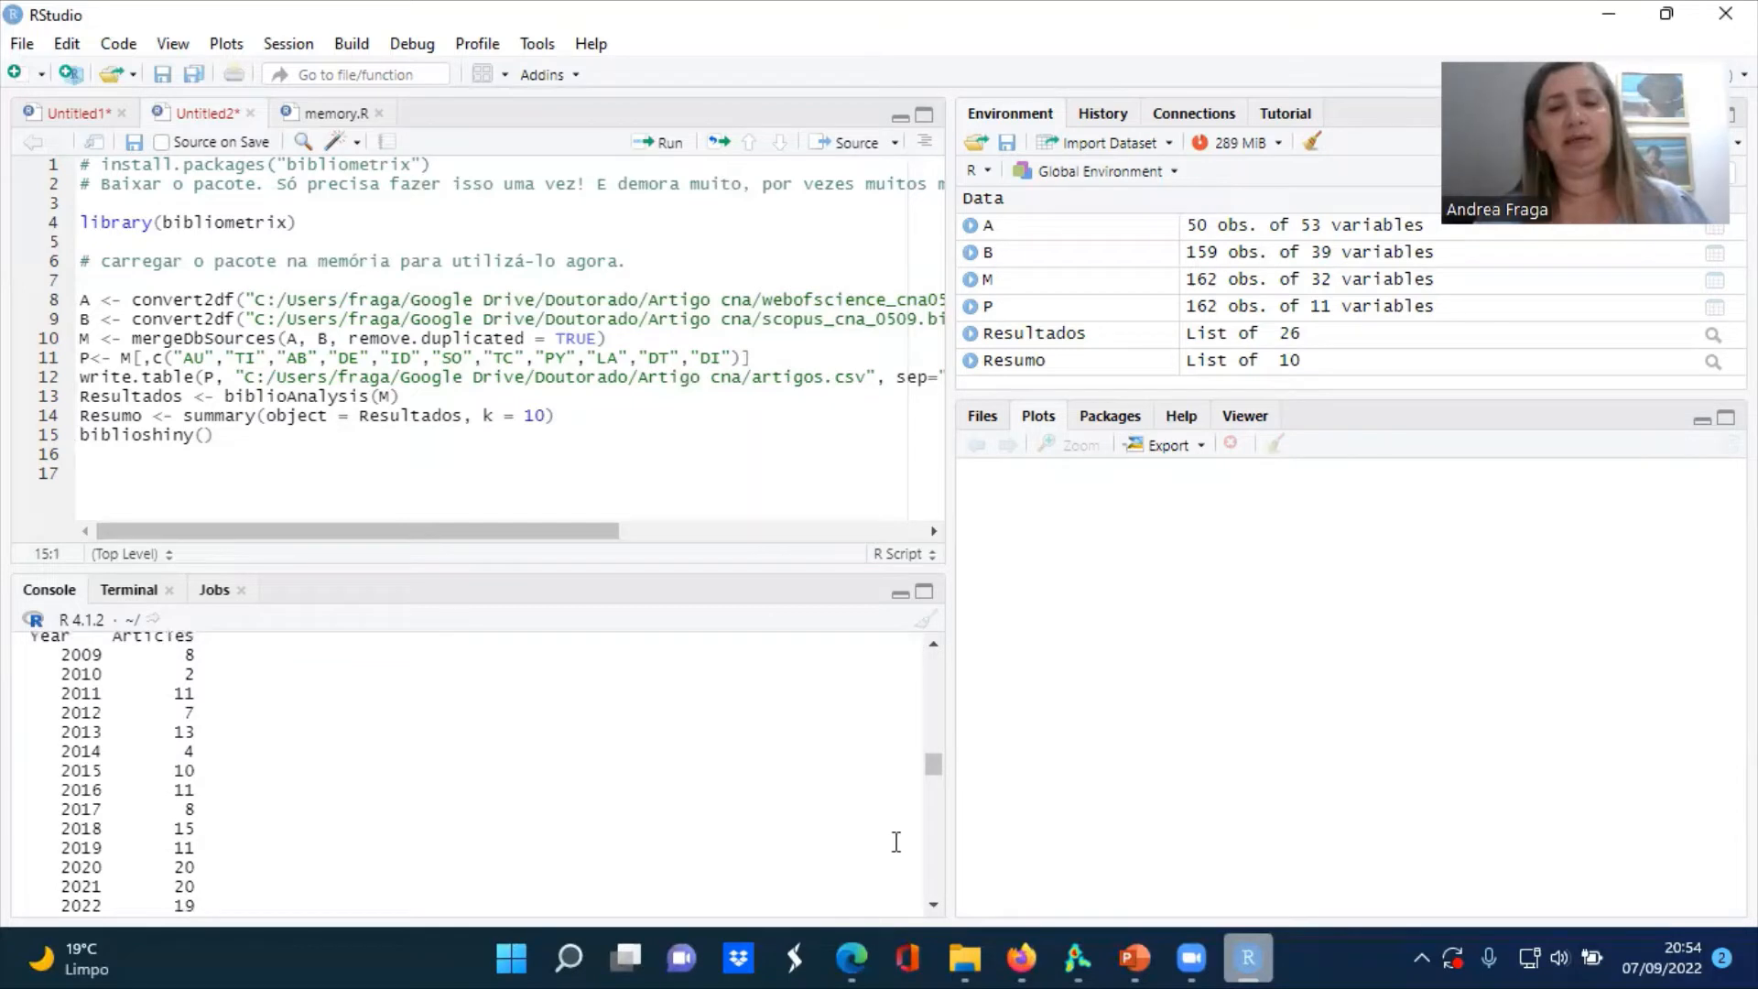
{"action": "left_click_drag", "start_coordinate": [934, 776], "coordinate": [936, 825]}
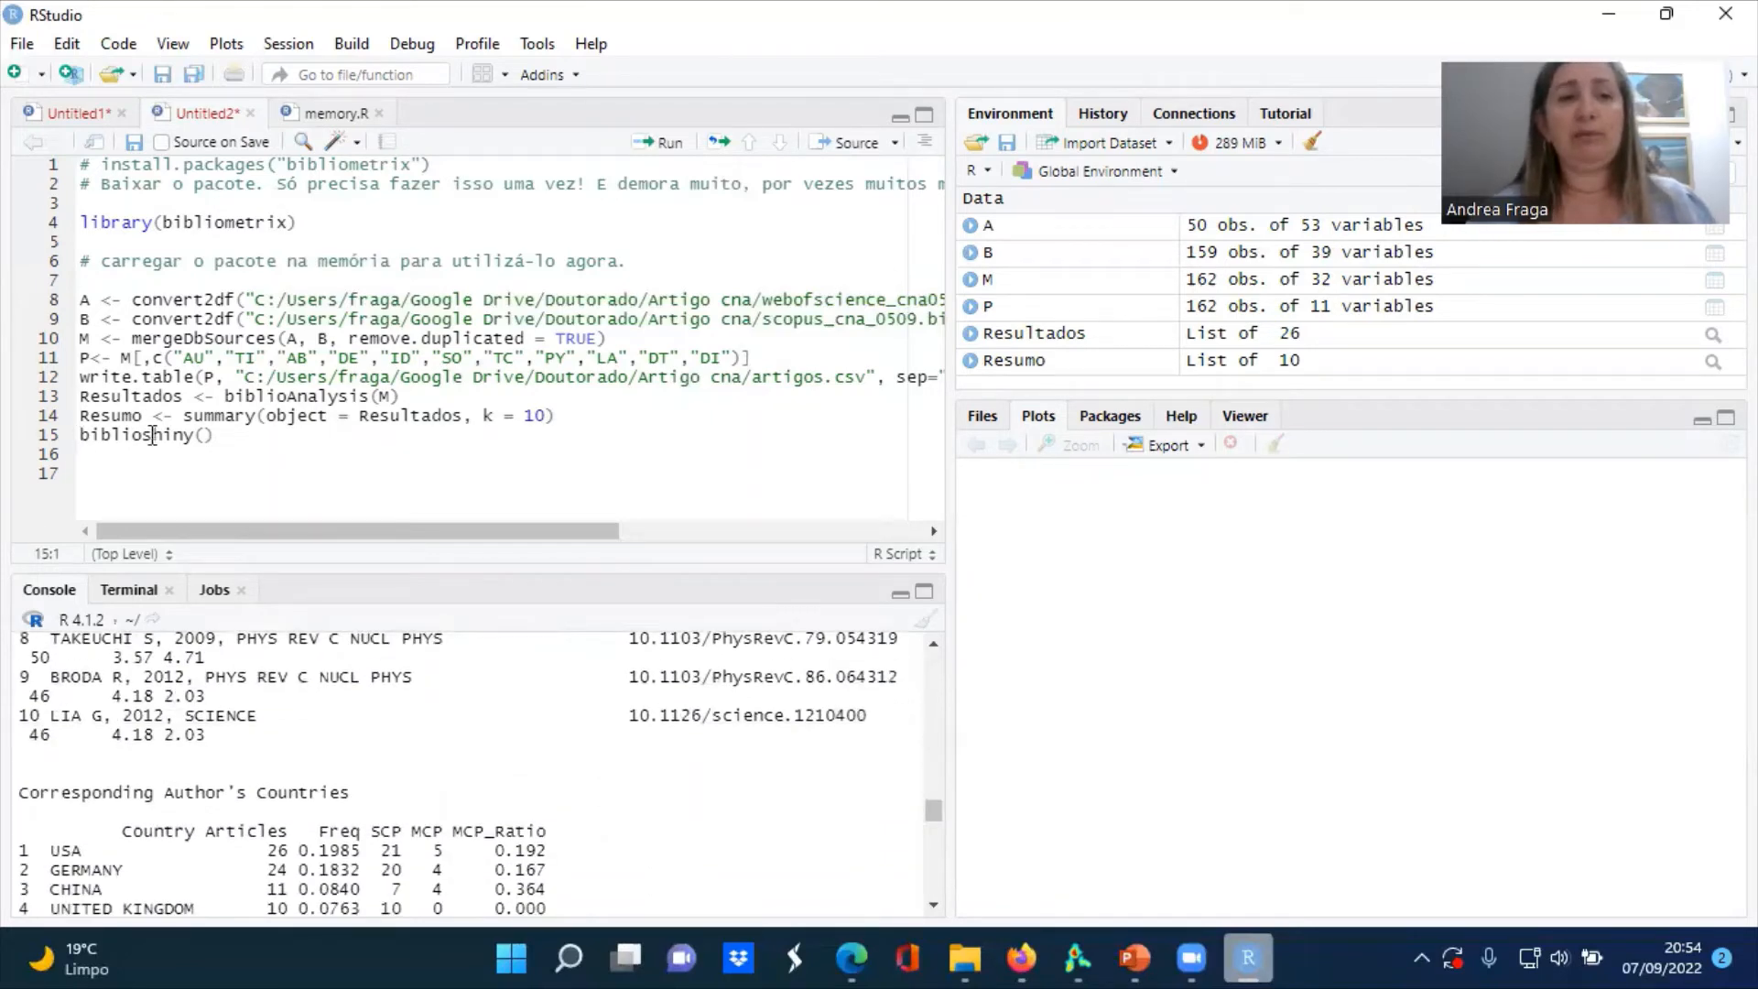
Run biblioshiny() from the script and close the two PDF tabs and the Google login tab in the browser
{"action": "mouse_move", "coordinate": [152, 435]}
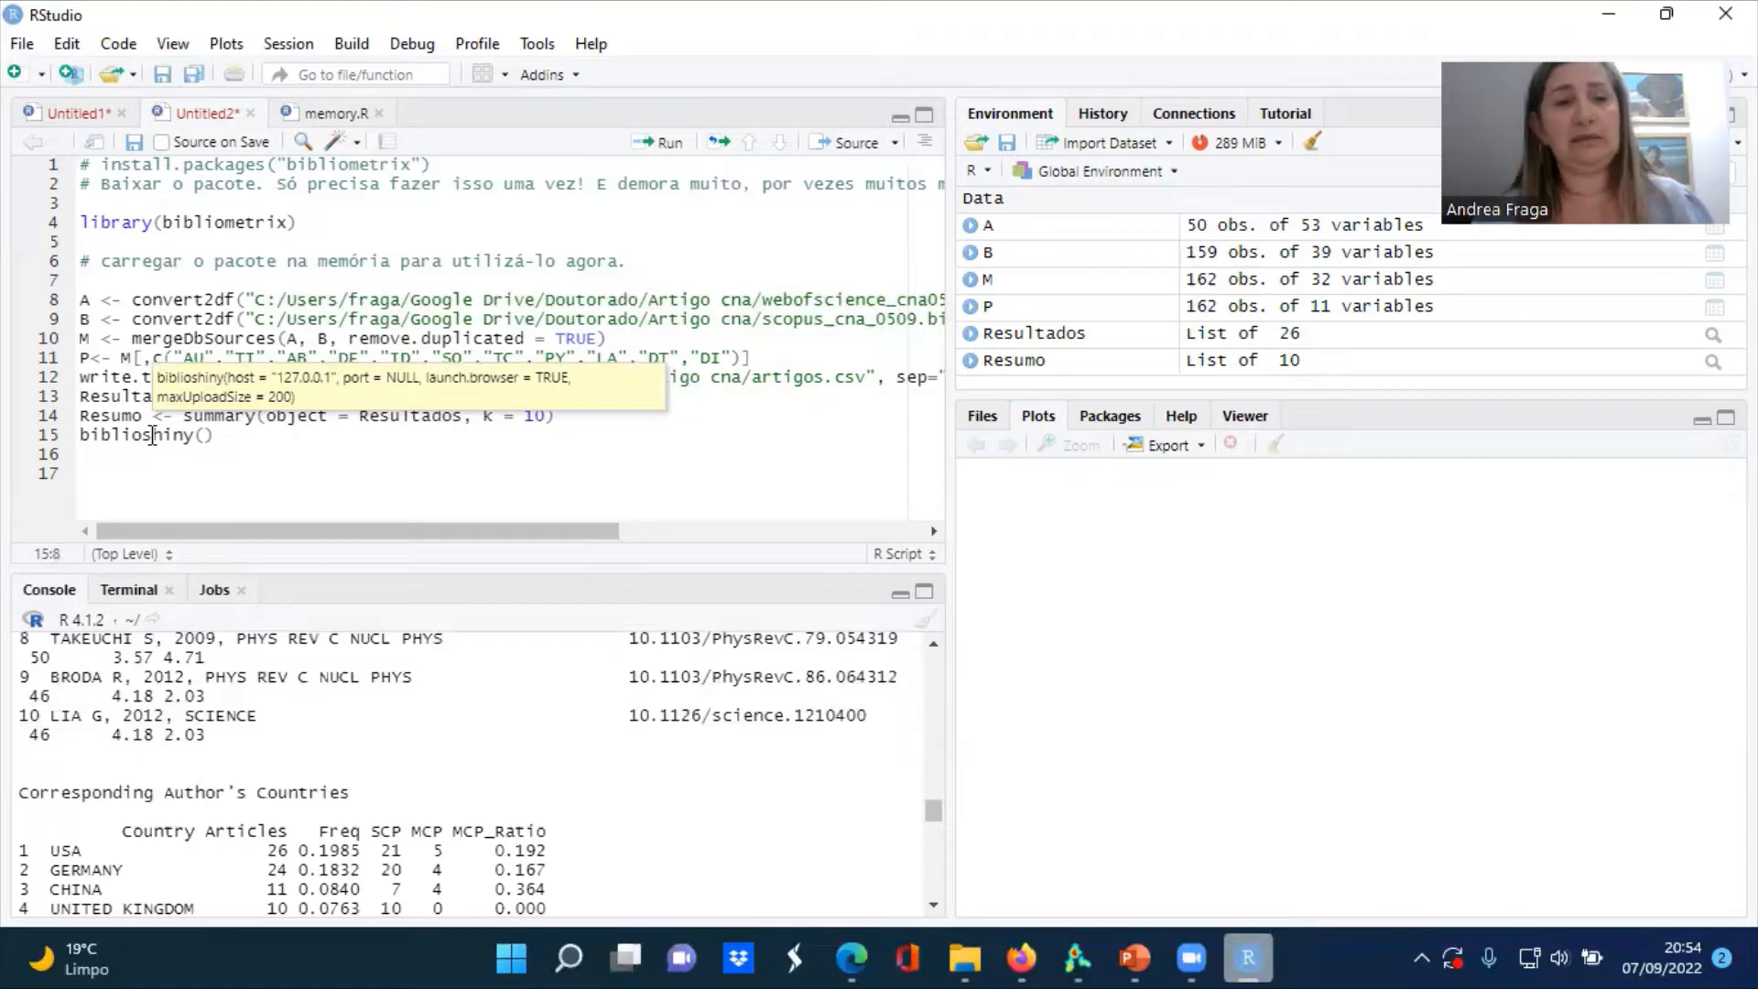
{"action": "key", "text": "ctrl+Return"}
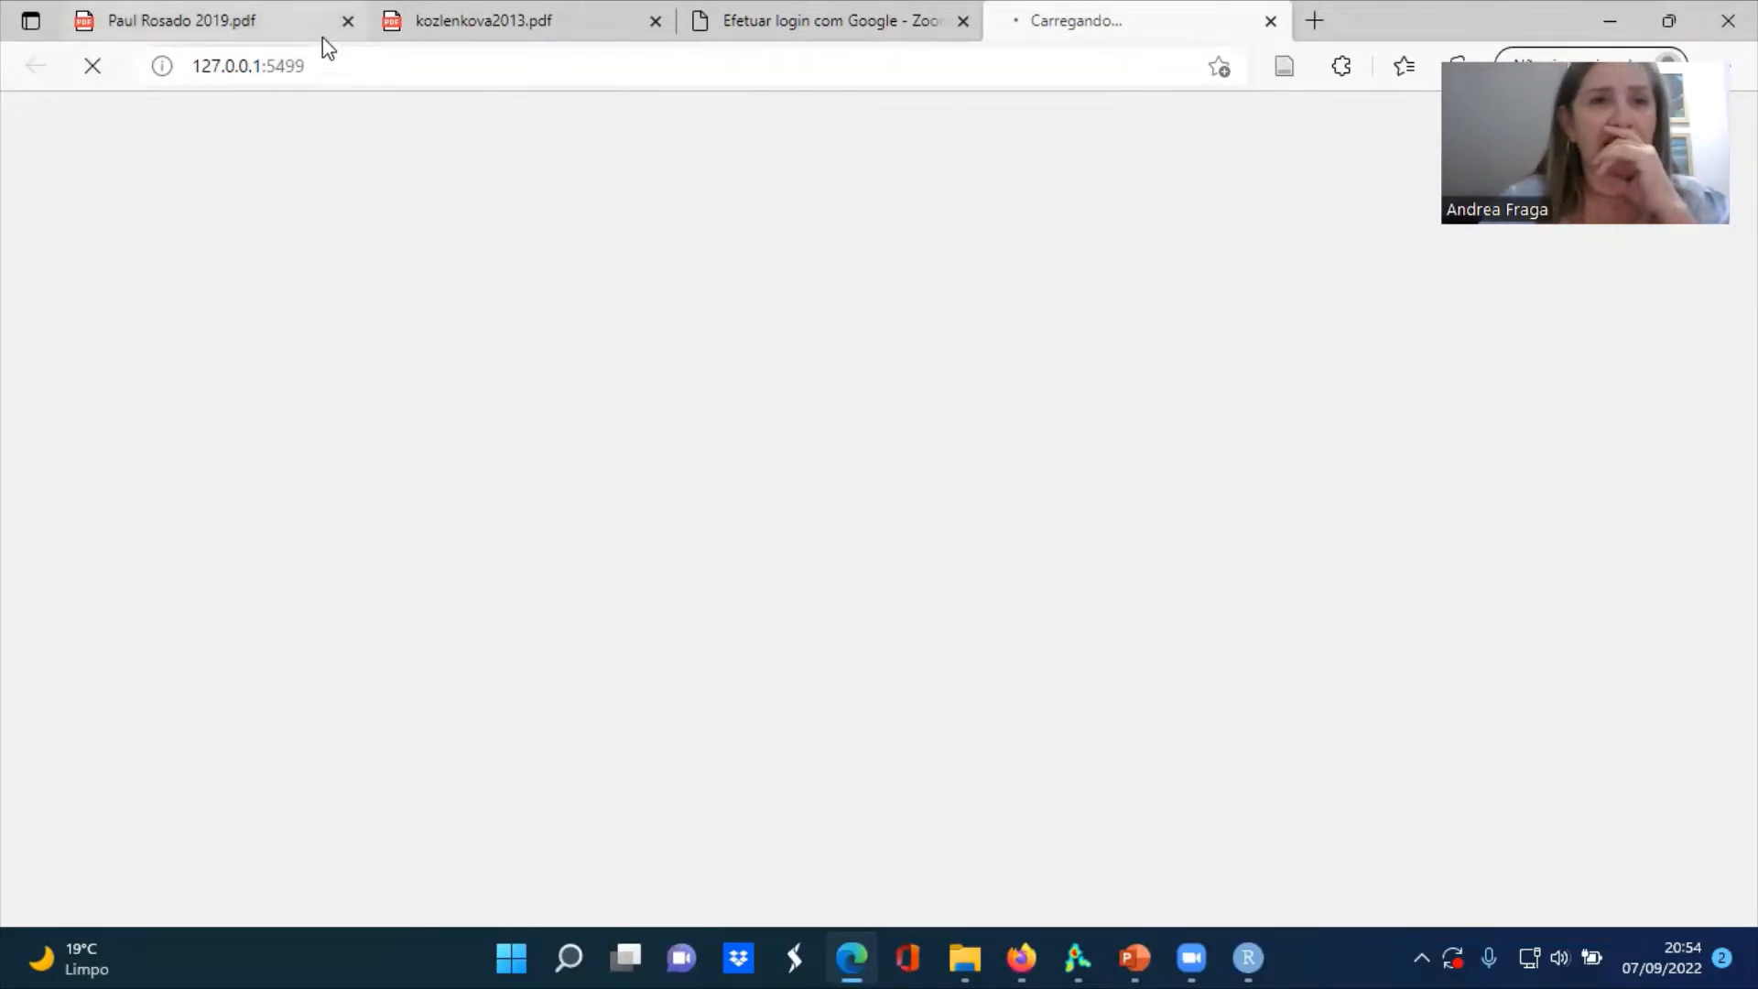
{"action": "left_click", "coordinate": [348, 20]}
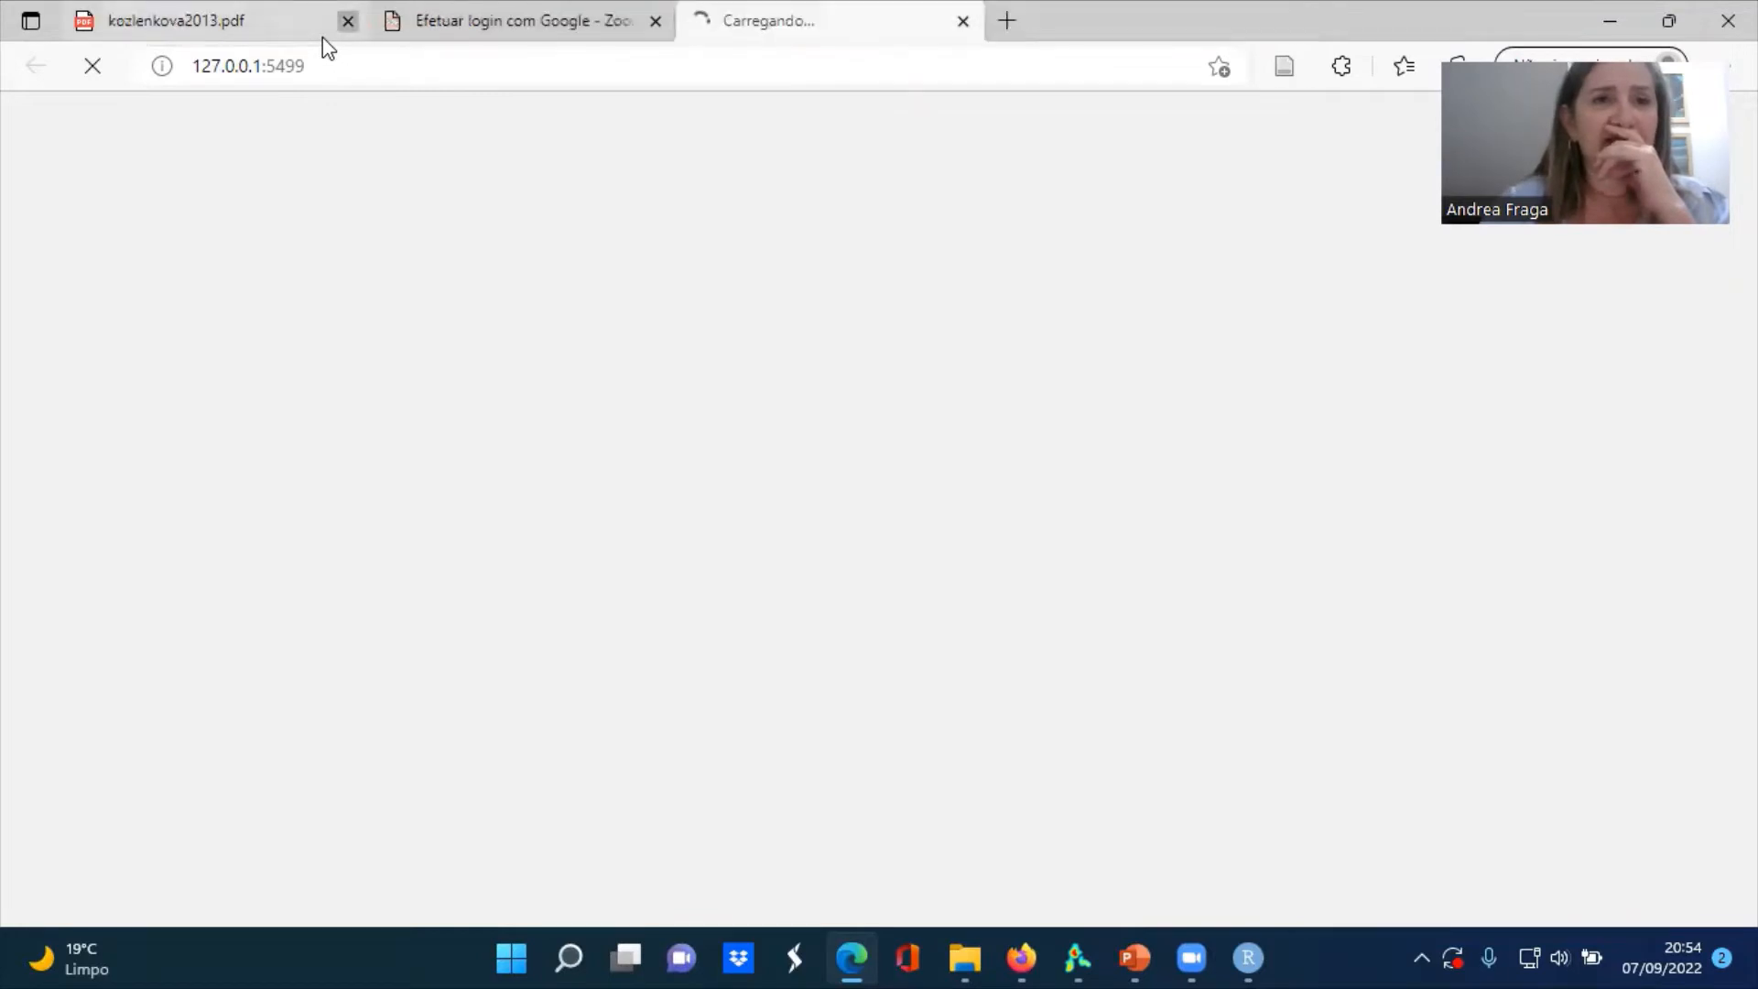
{"action": "left_click", "coordinate": [348, 20]}
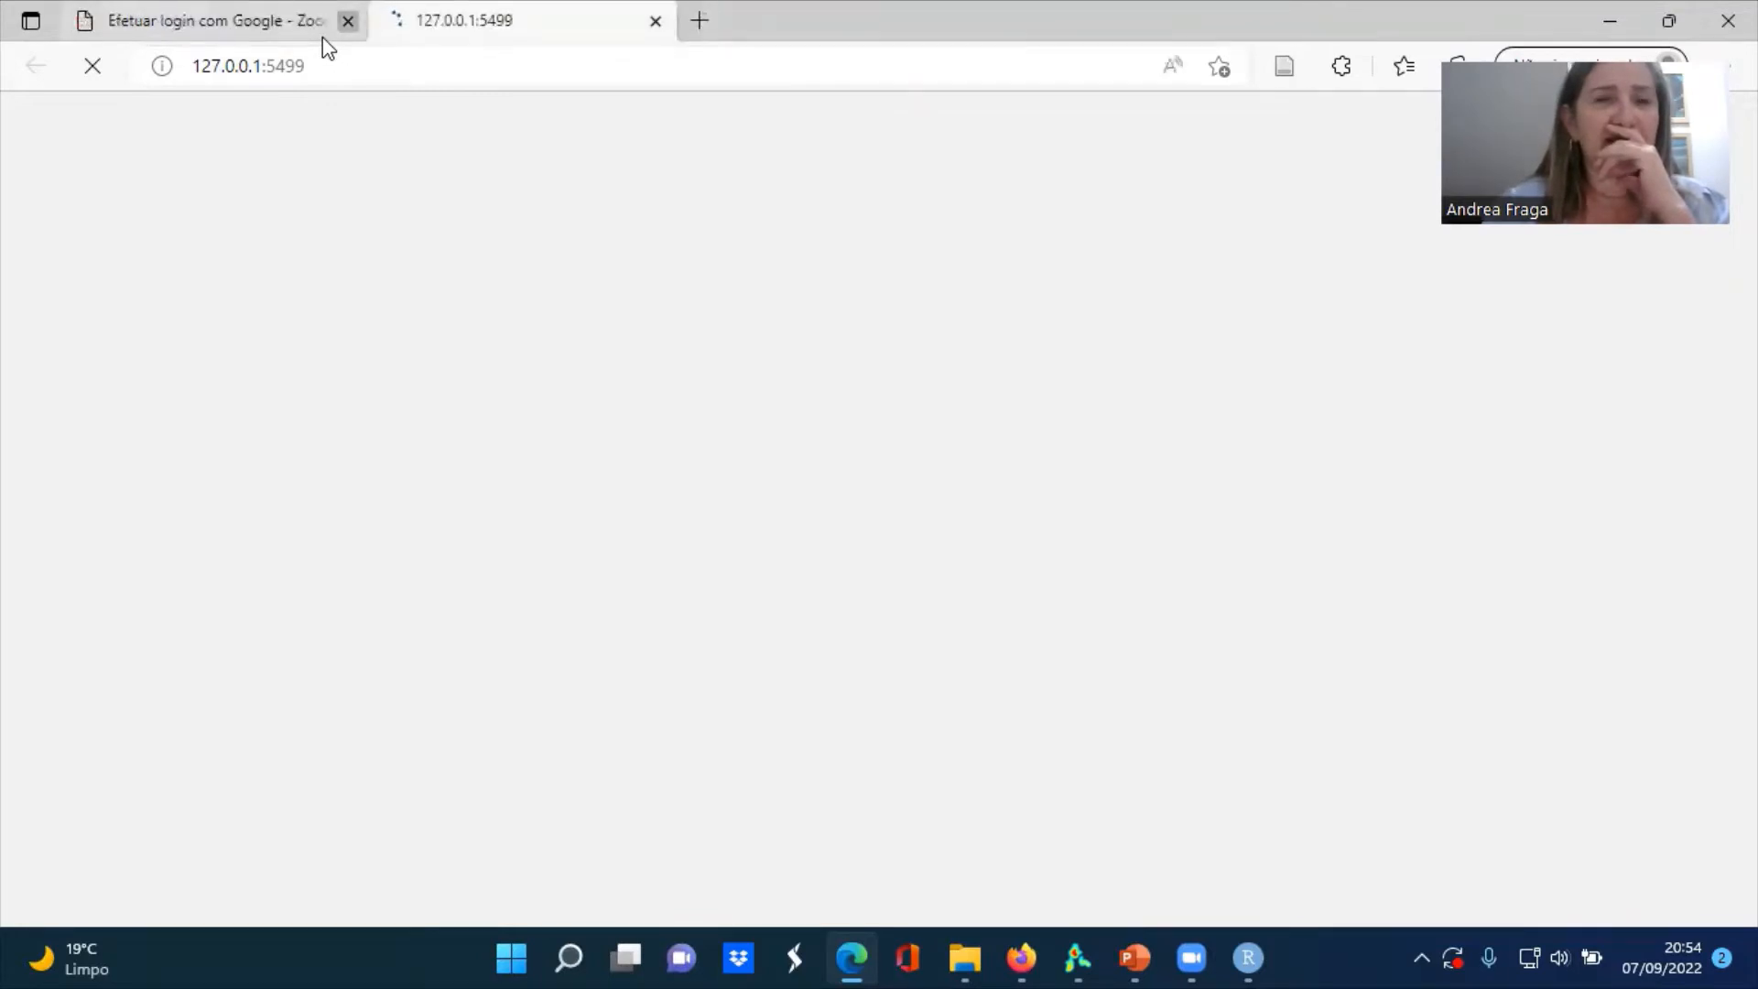
{"action": "left_click", "coordinate": [348, 20]}
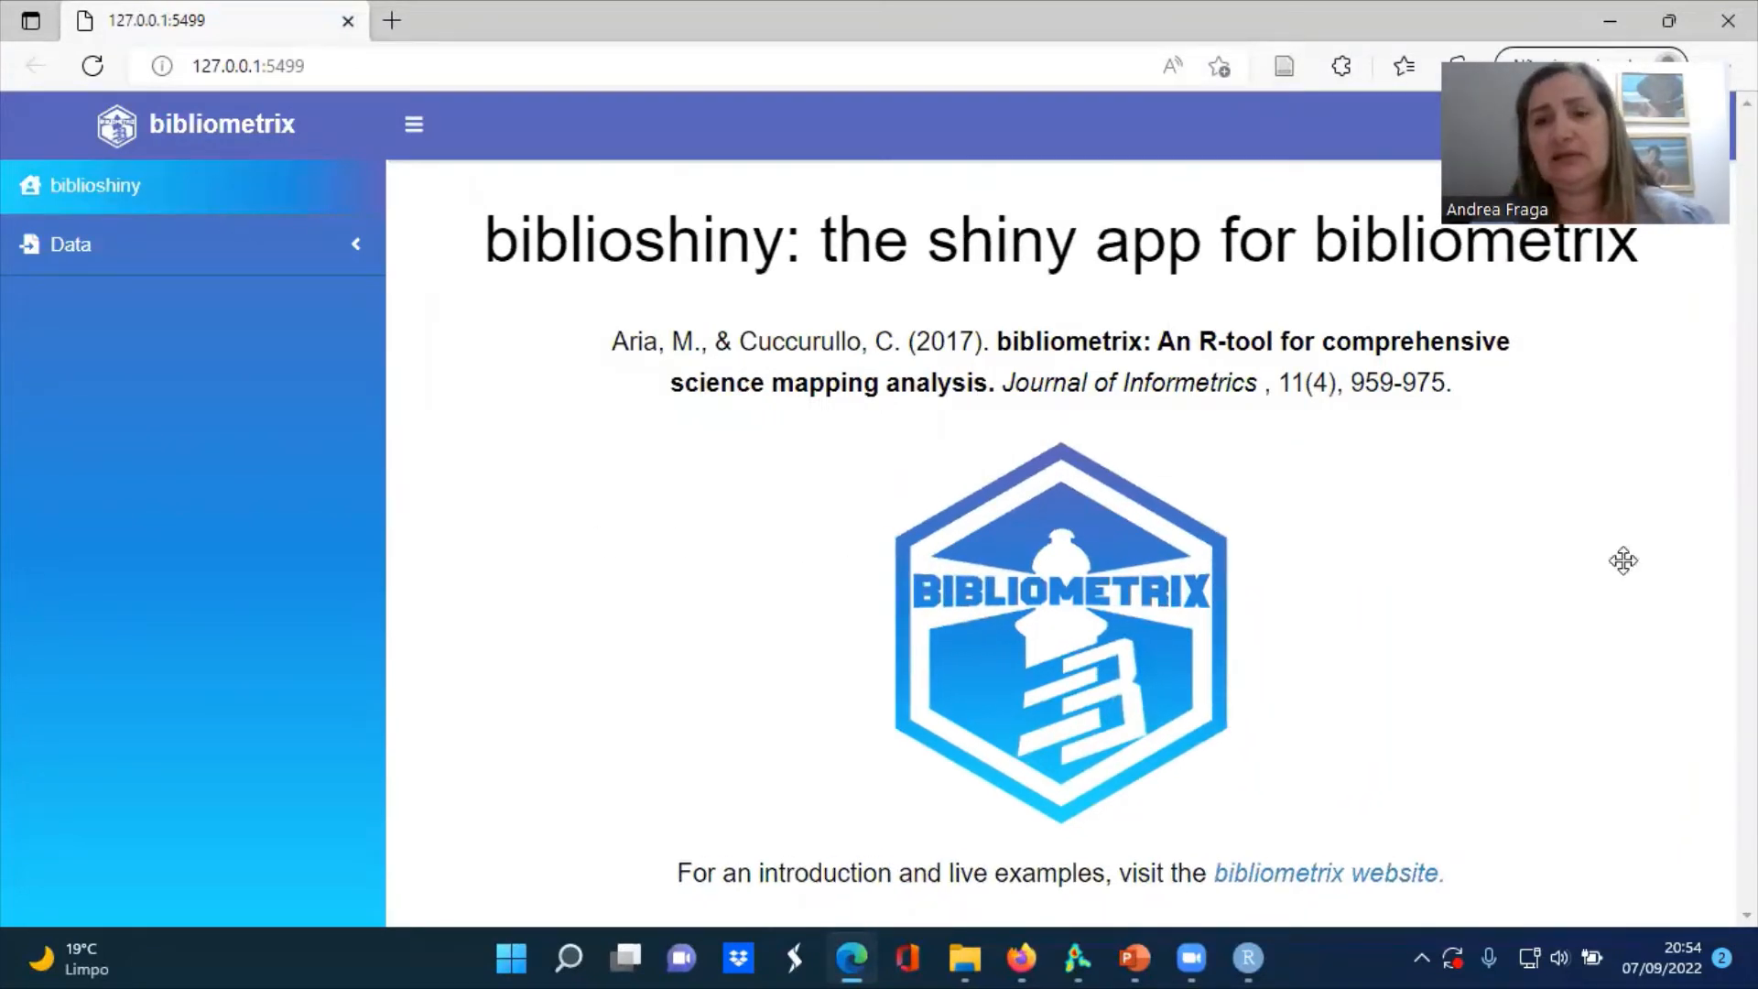
{"action": "left_click_drag", "start_coordinate": [1623, 107], "coordinate": [1645, 580]}
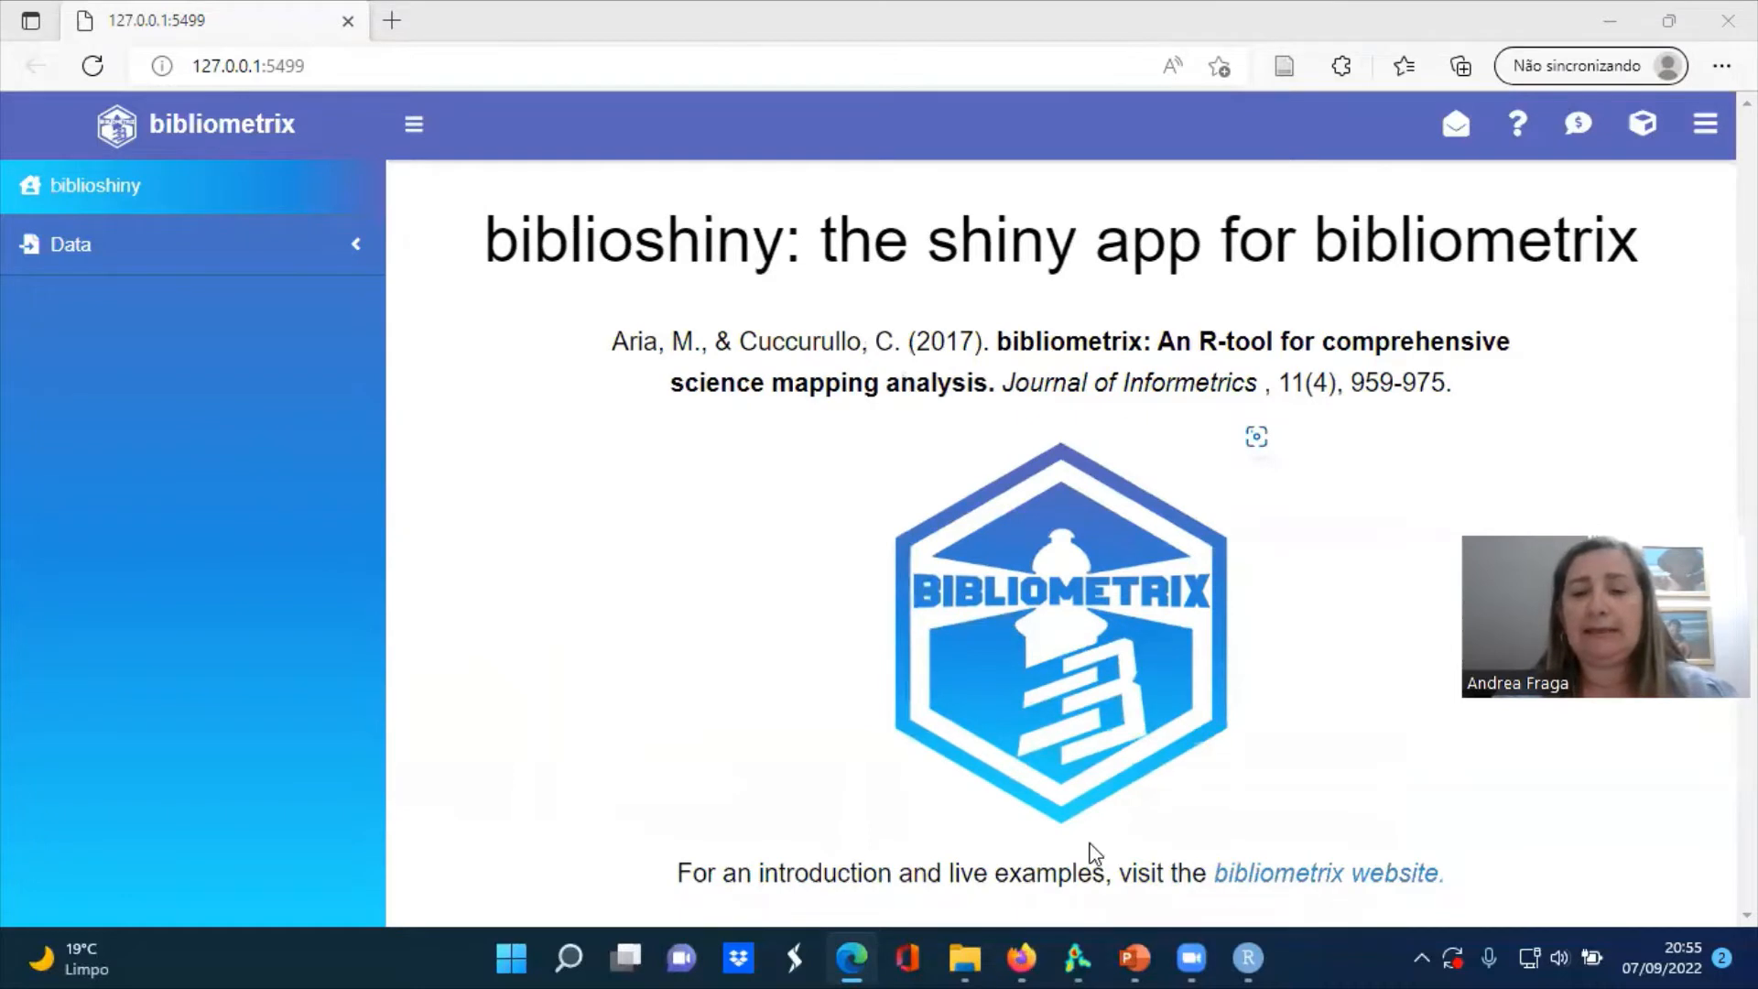
{"action": "mouse_move", "coordinate": [1252, 958]}
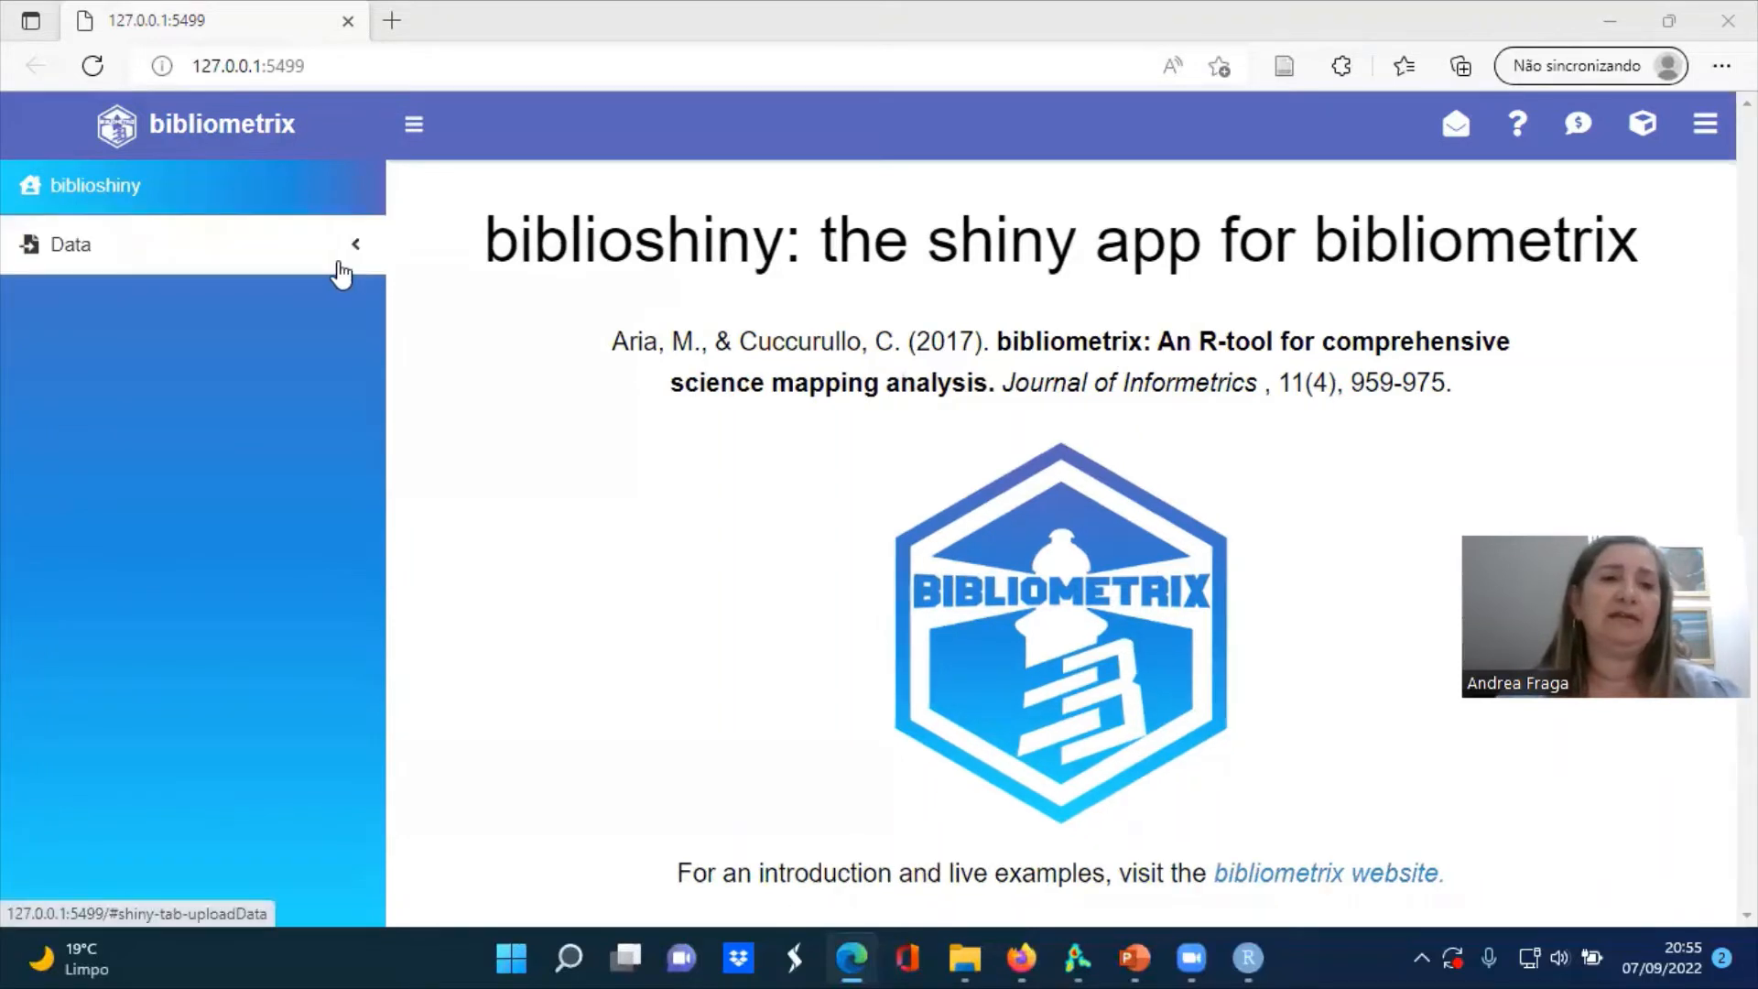
Open data loading in biblioshiny and choose to import raw files with Web of Science (WoS/WoK) as the database
{"action": "left_click", "coordinate": [354, 261]}
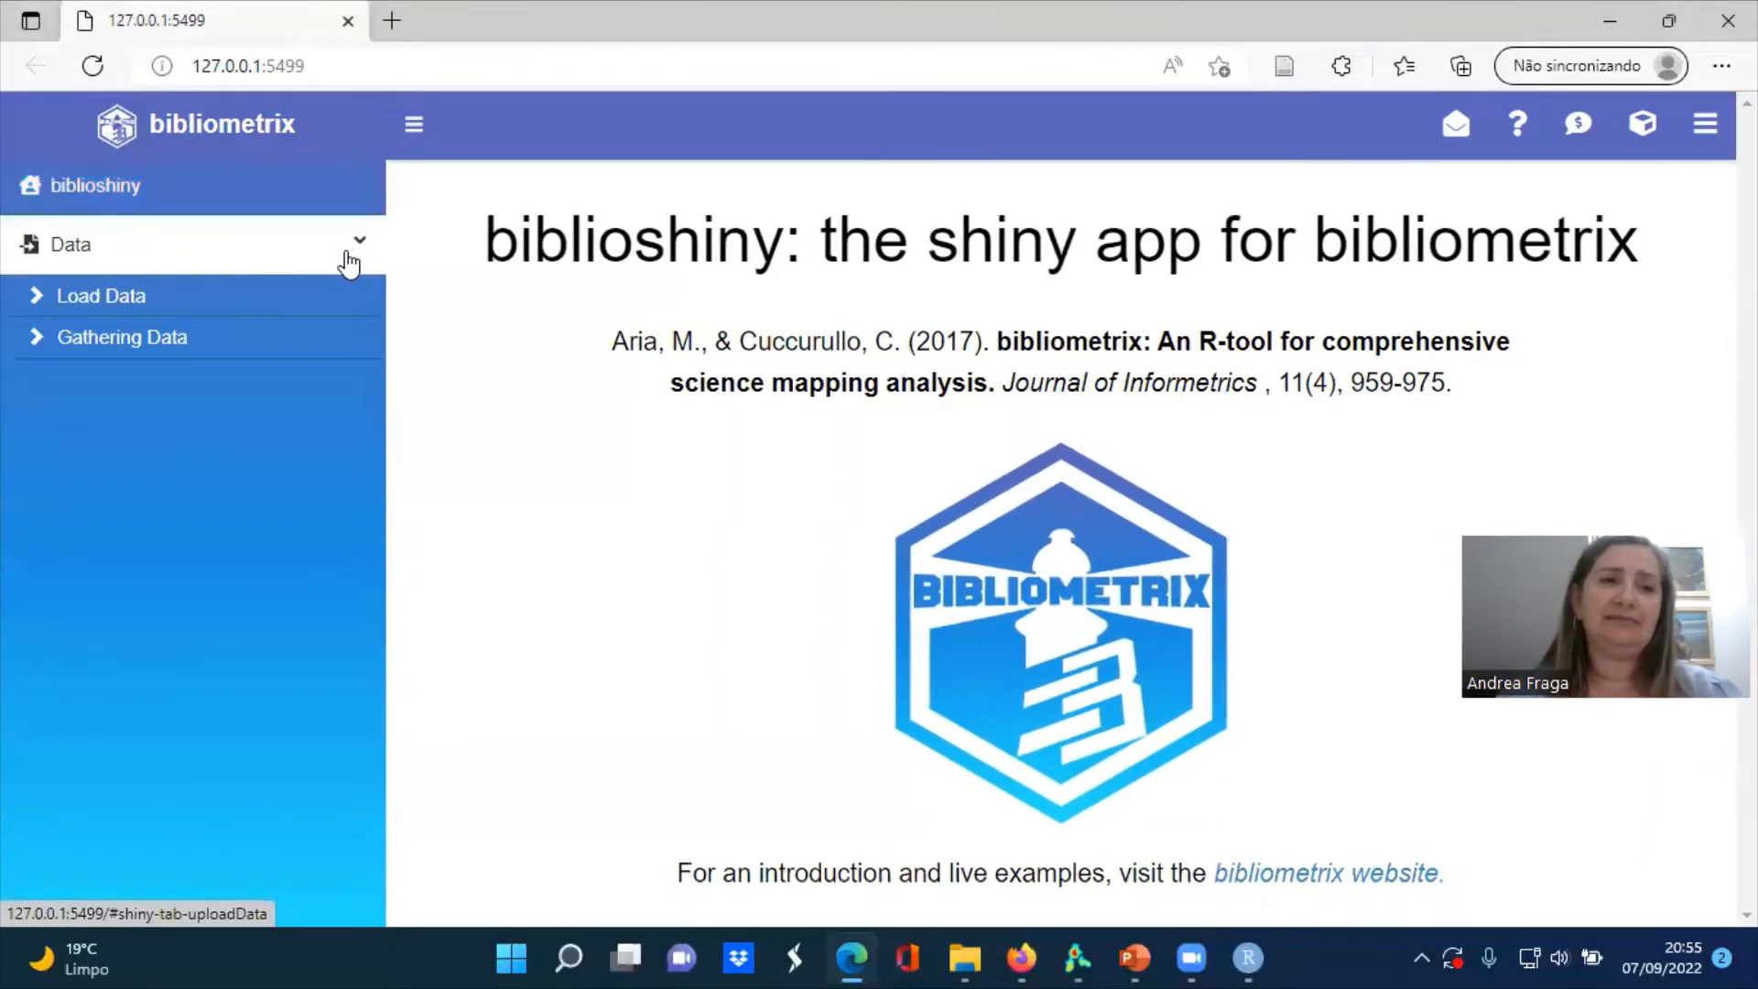
{"action": "left_click", "coordinate": [115, 302]}
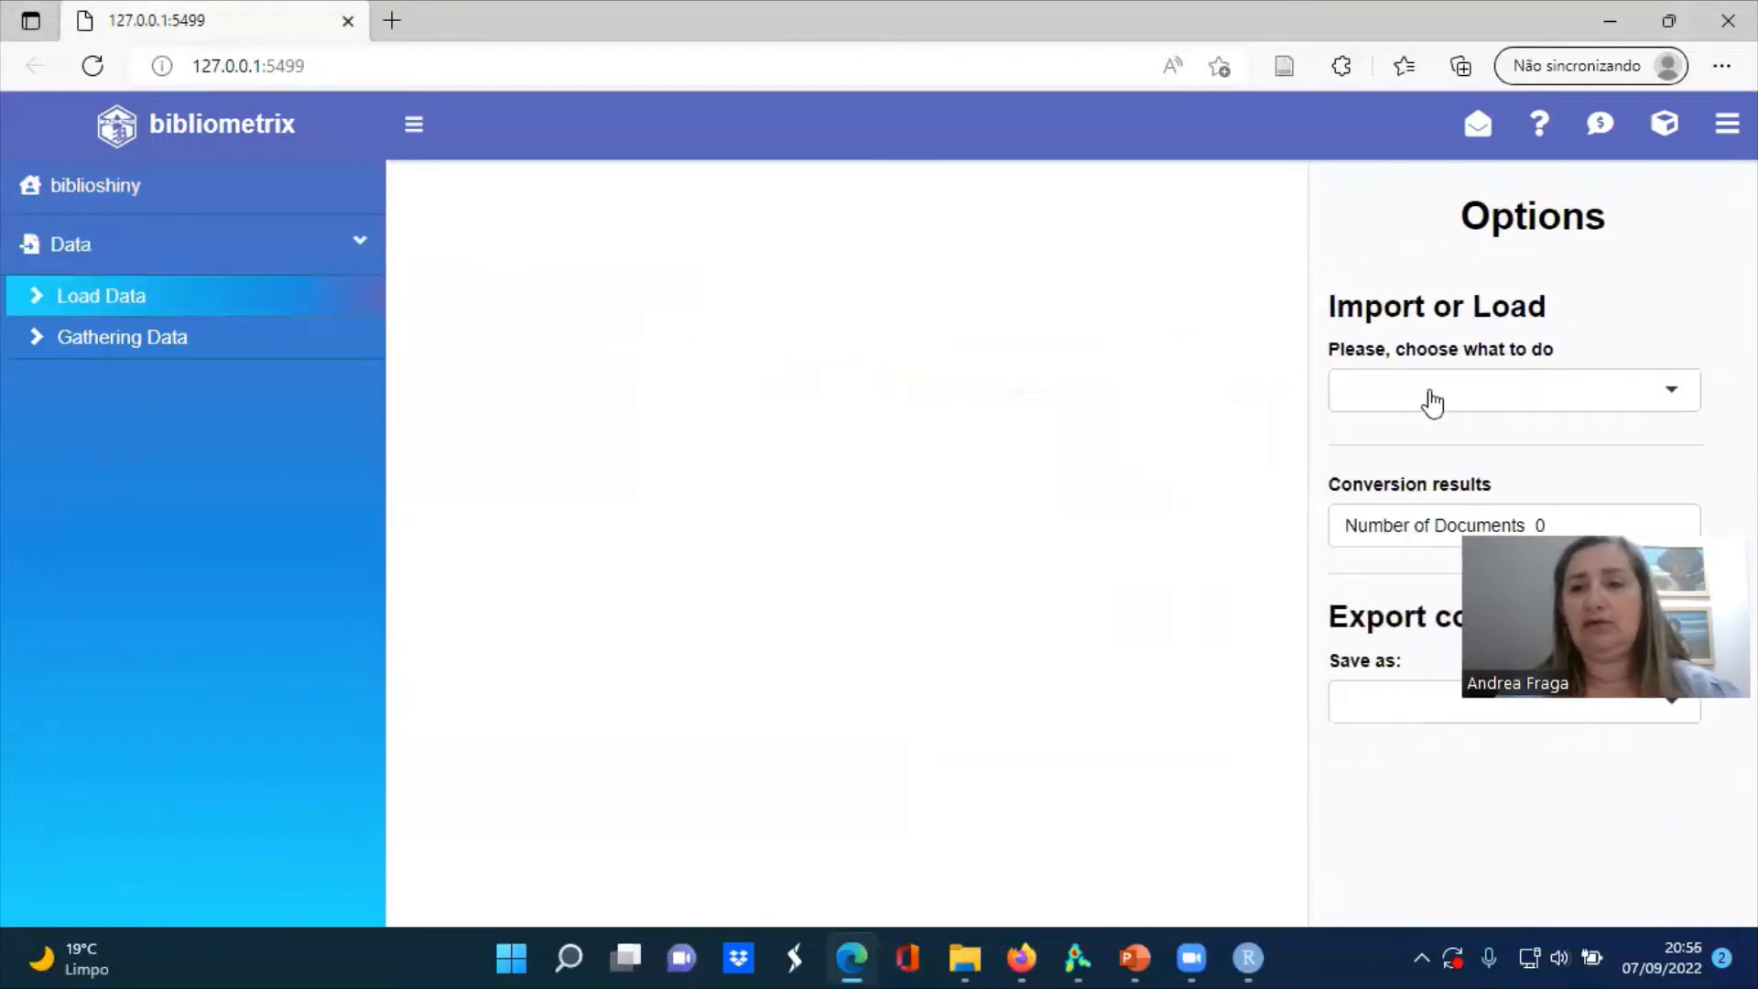
{"action": "left_click", "coordinate": [1431, 395]}
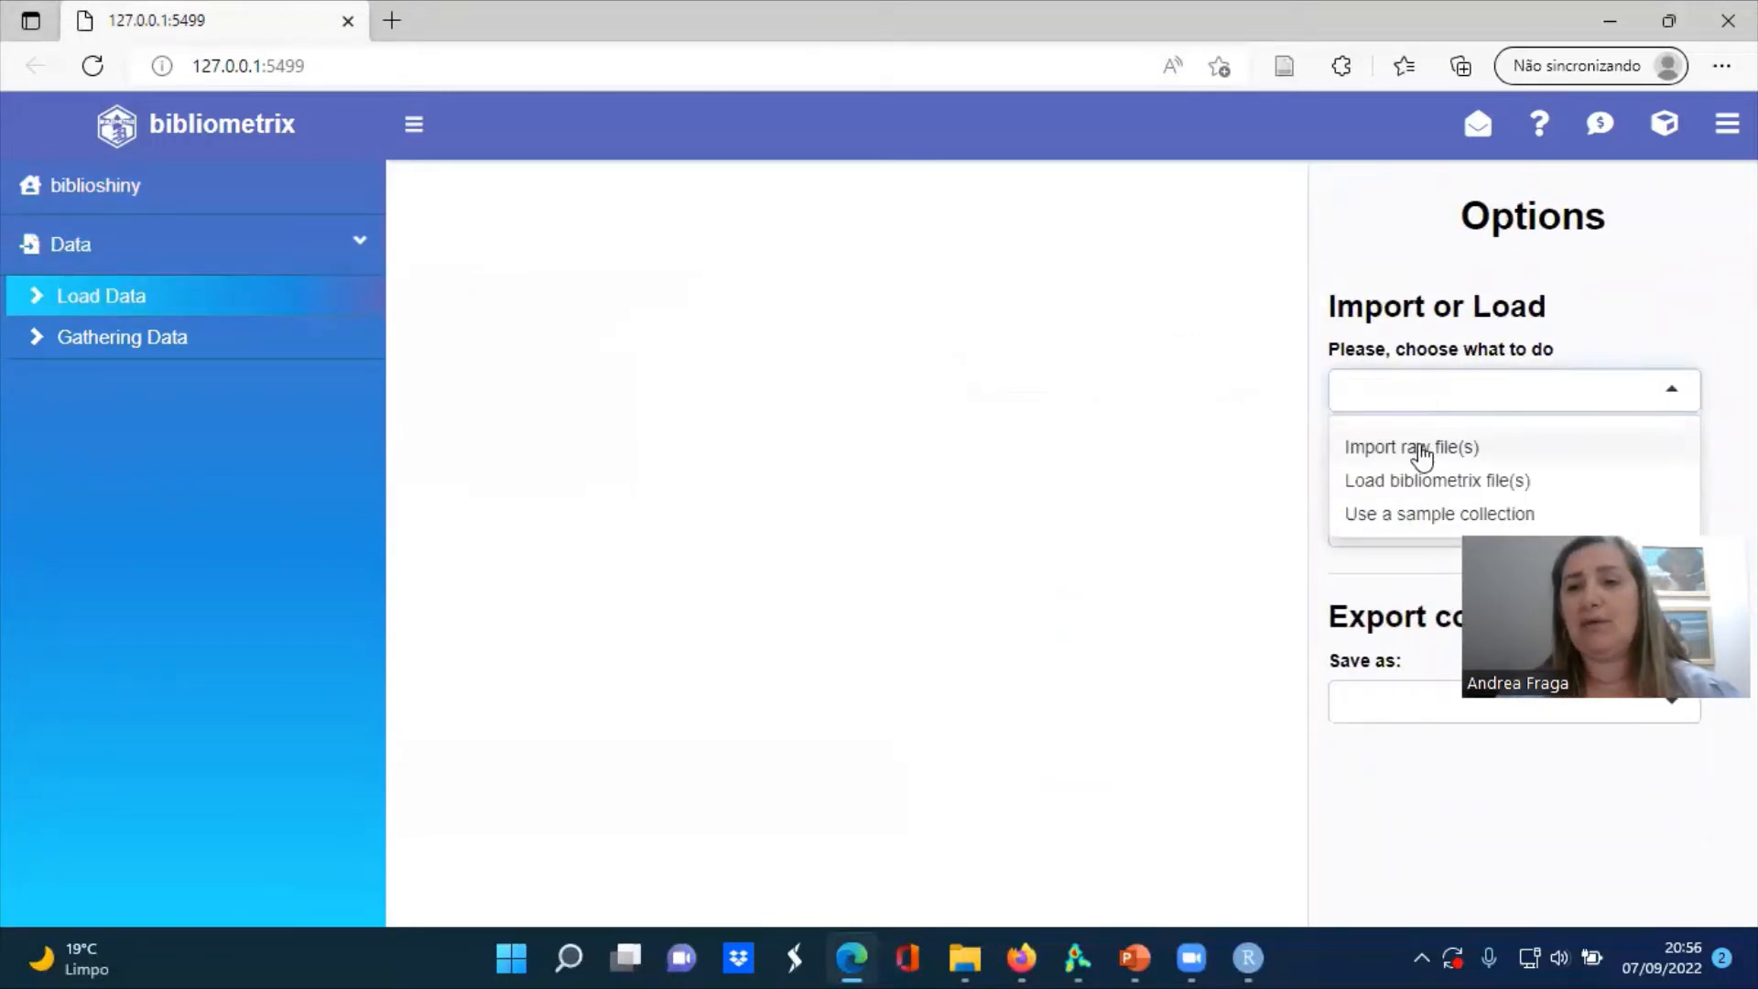
{"action": "left_click", "coordinate": [1421, 450]}
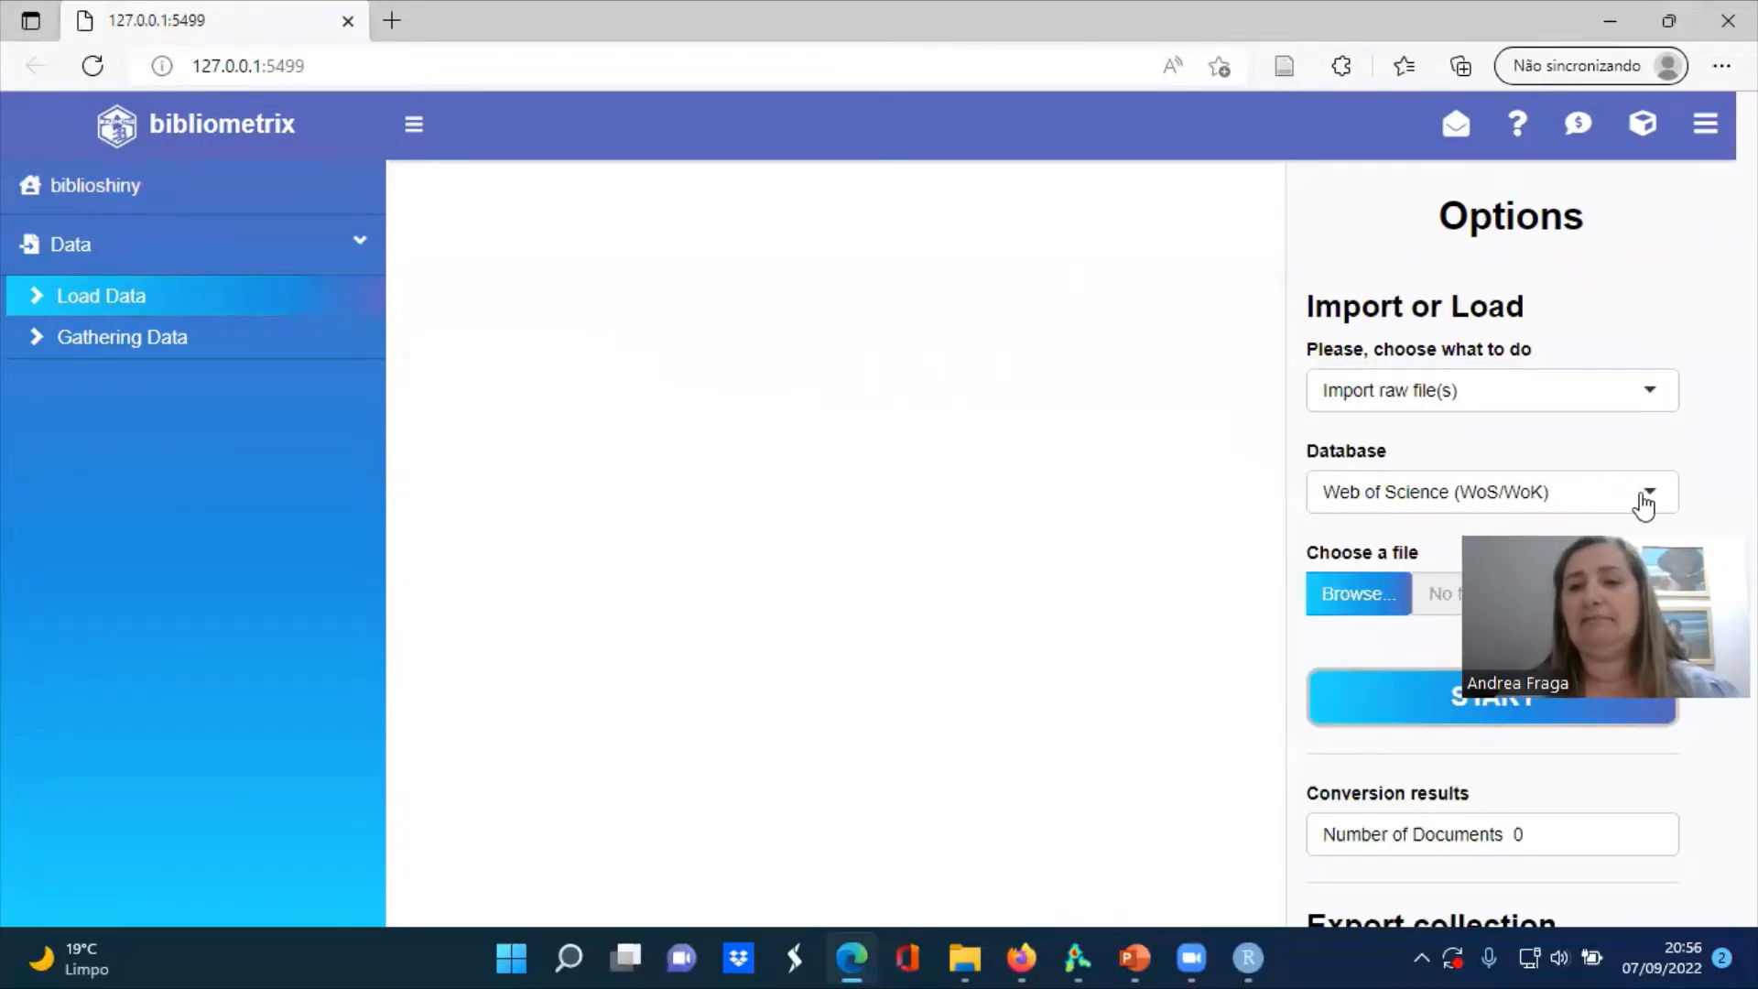
{"action": "left_click", "coordinate": [1645, 496]}
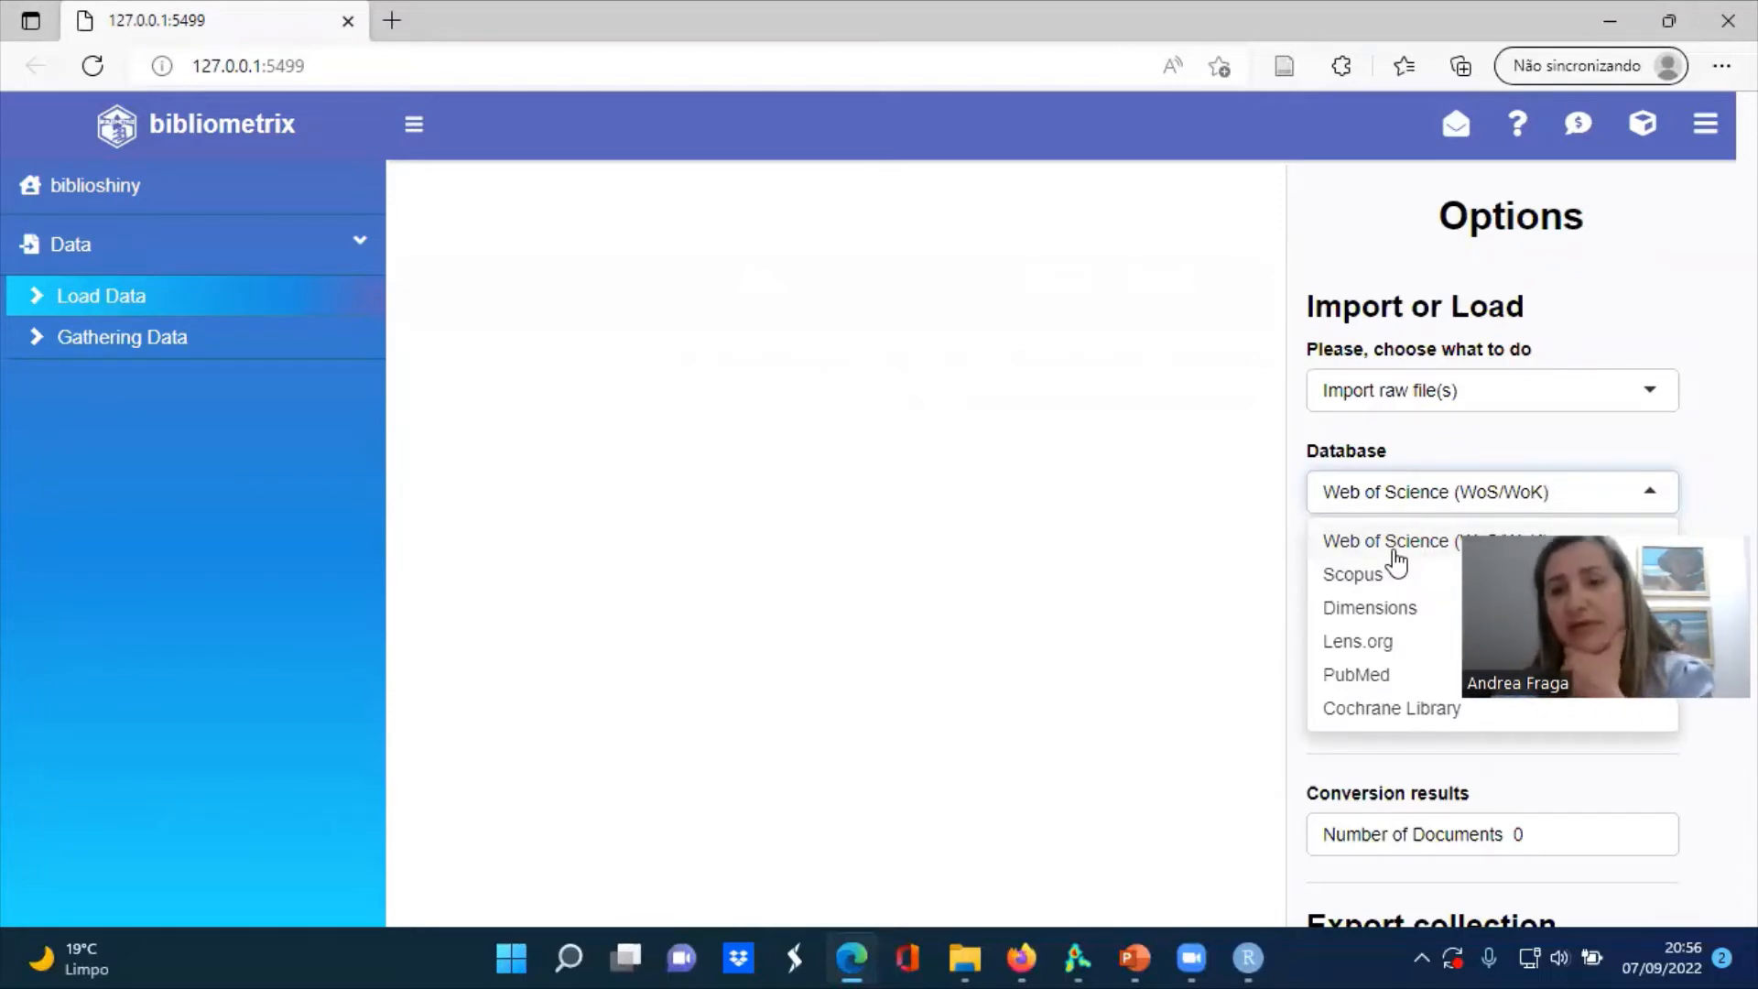
{"action": "left_click", "coordinate": [1393, 552]}
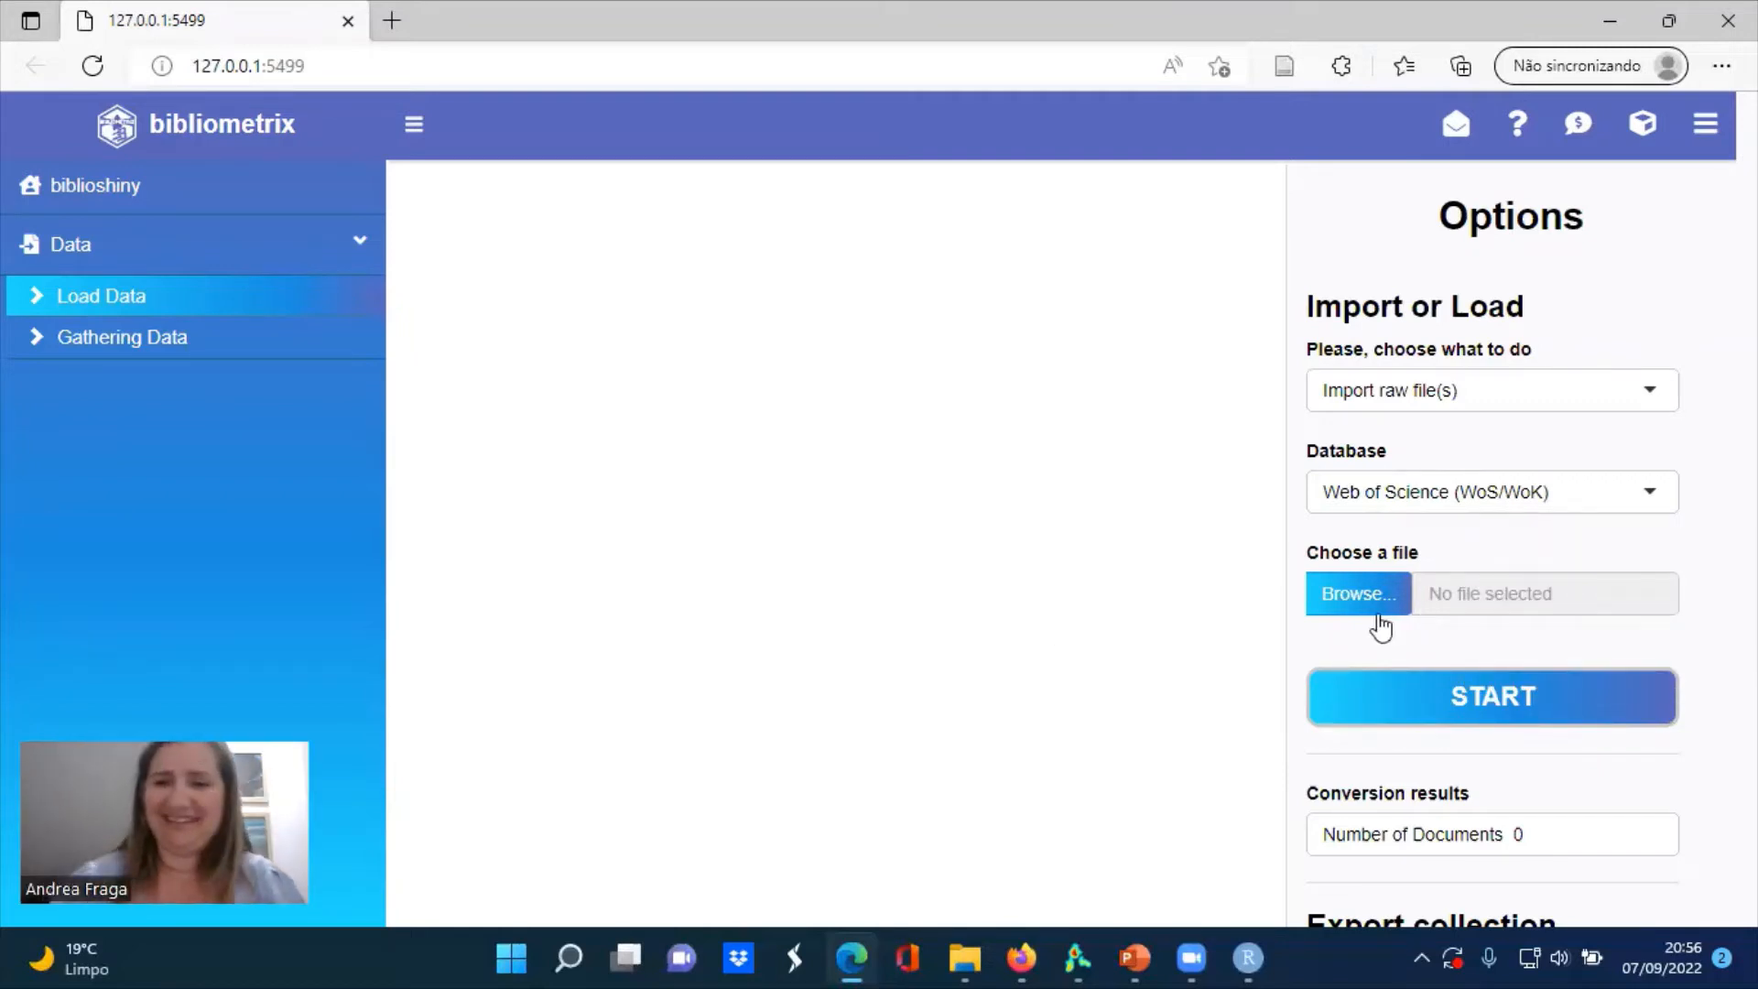
Upload artigos.csv from the Artigo cna folder and start its conversion
{"action": "left_click", "coordinate": [1367, 612]}
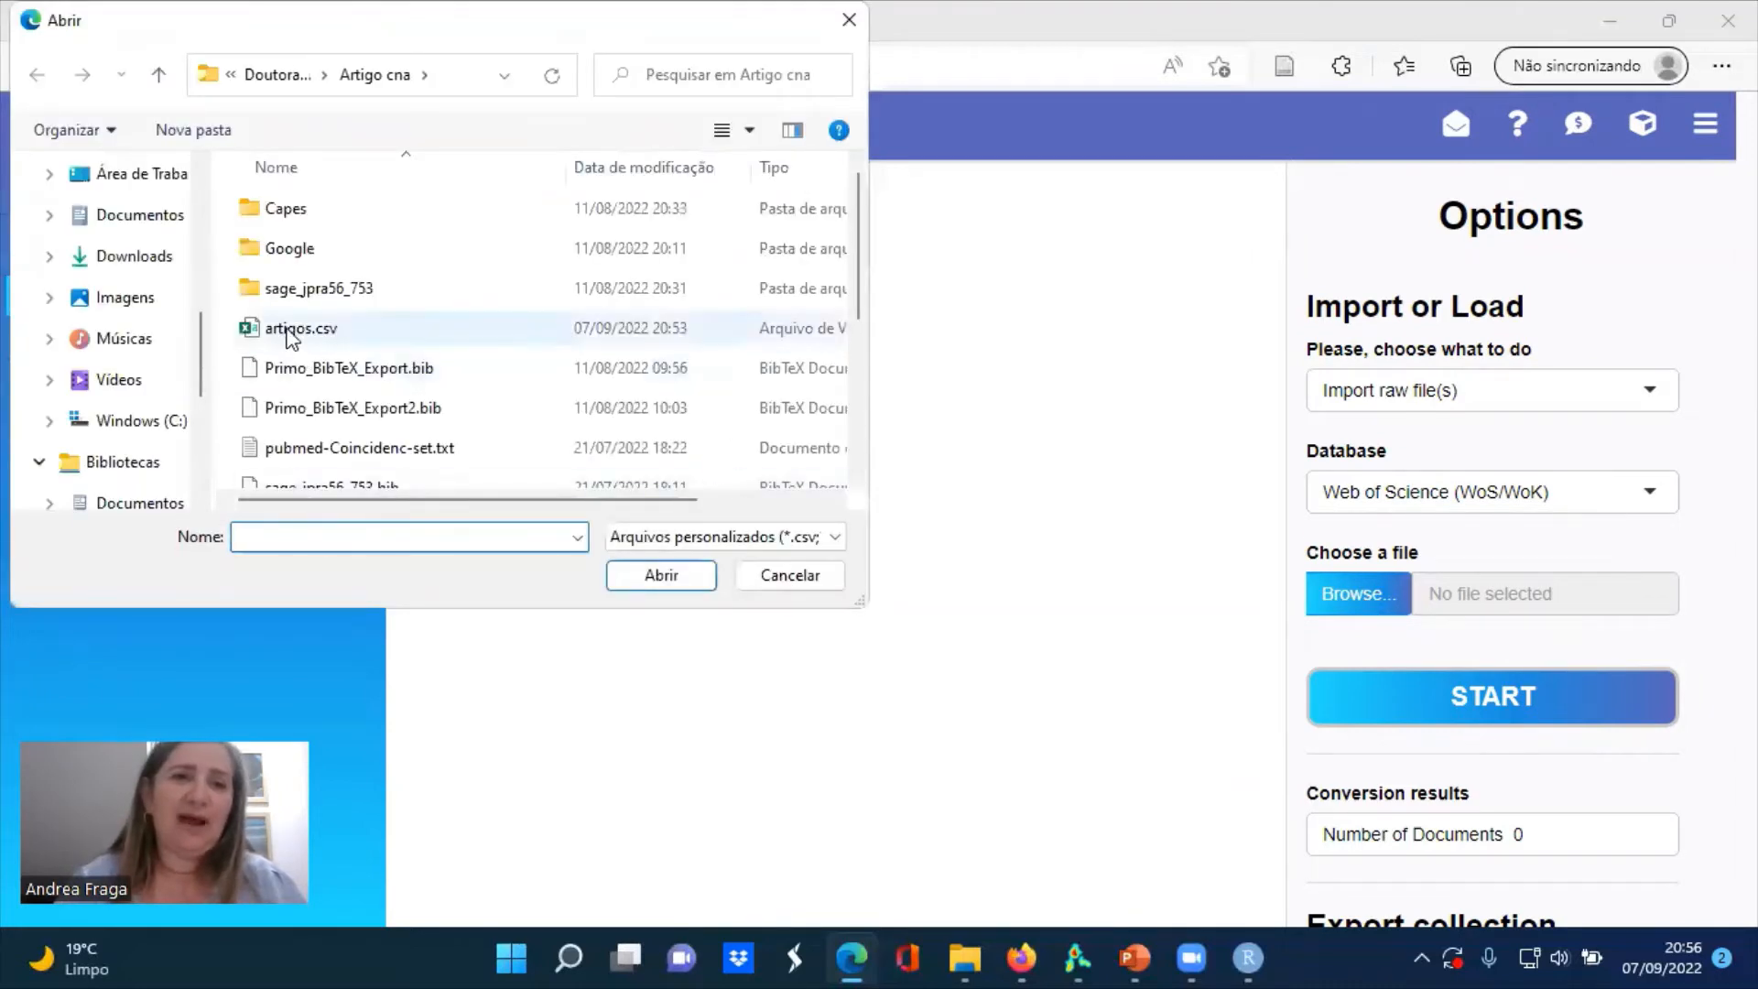
{"action": "left_click", "coordinate": [288, 331]}
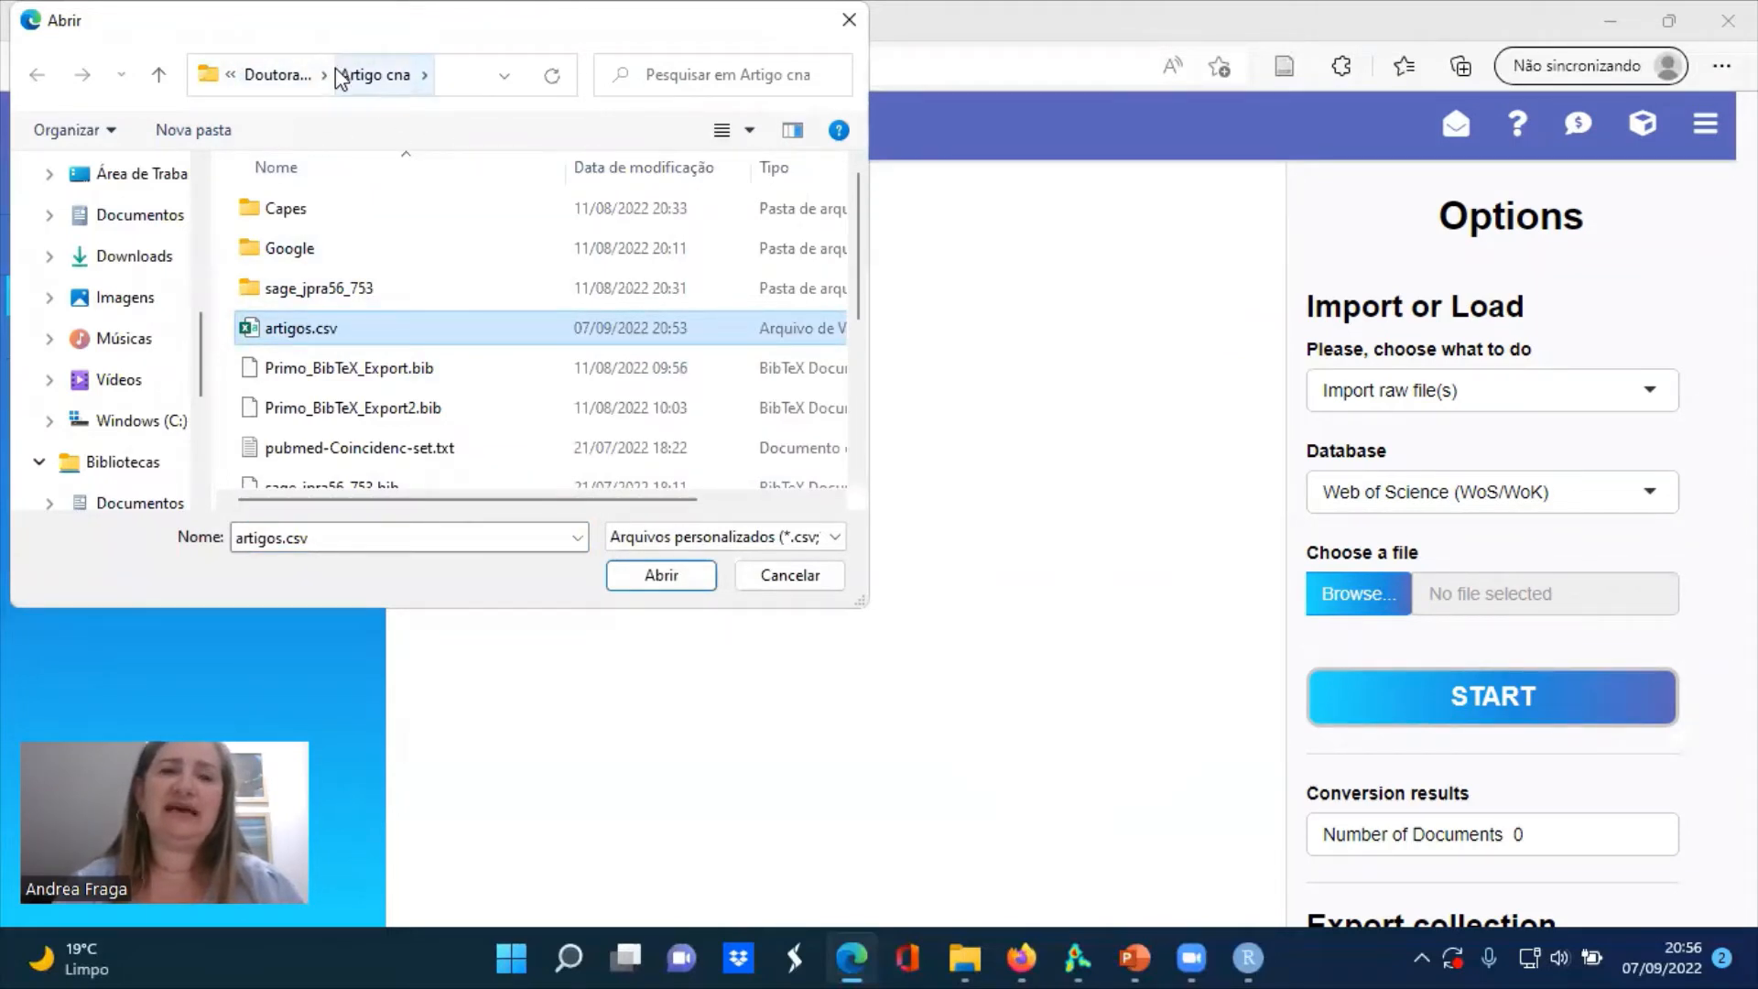
{"action": "left_click", "coordinate": [306, 333]}
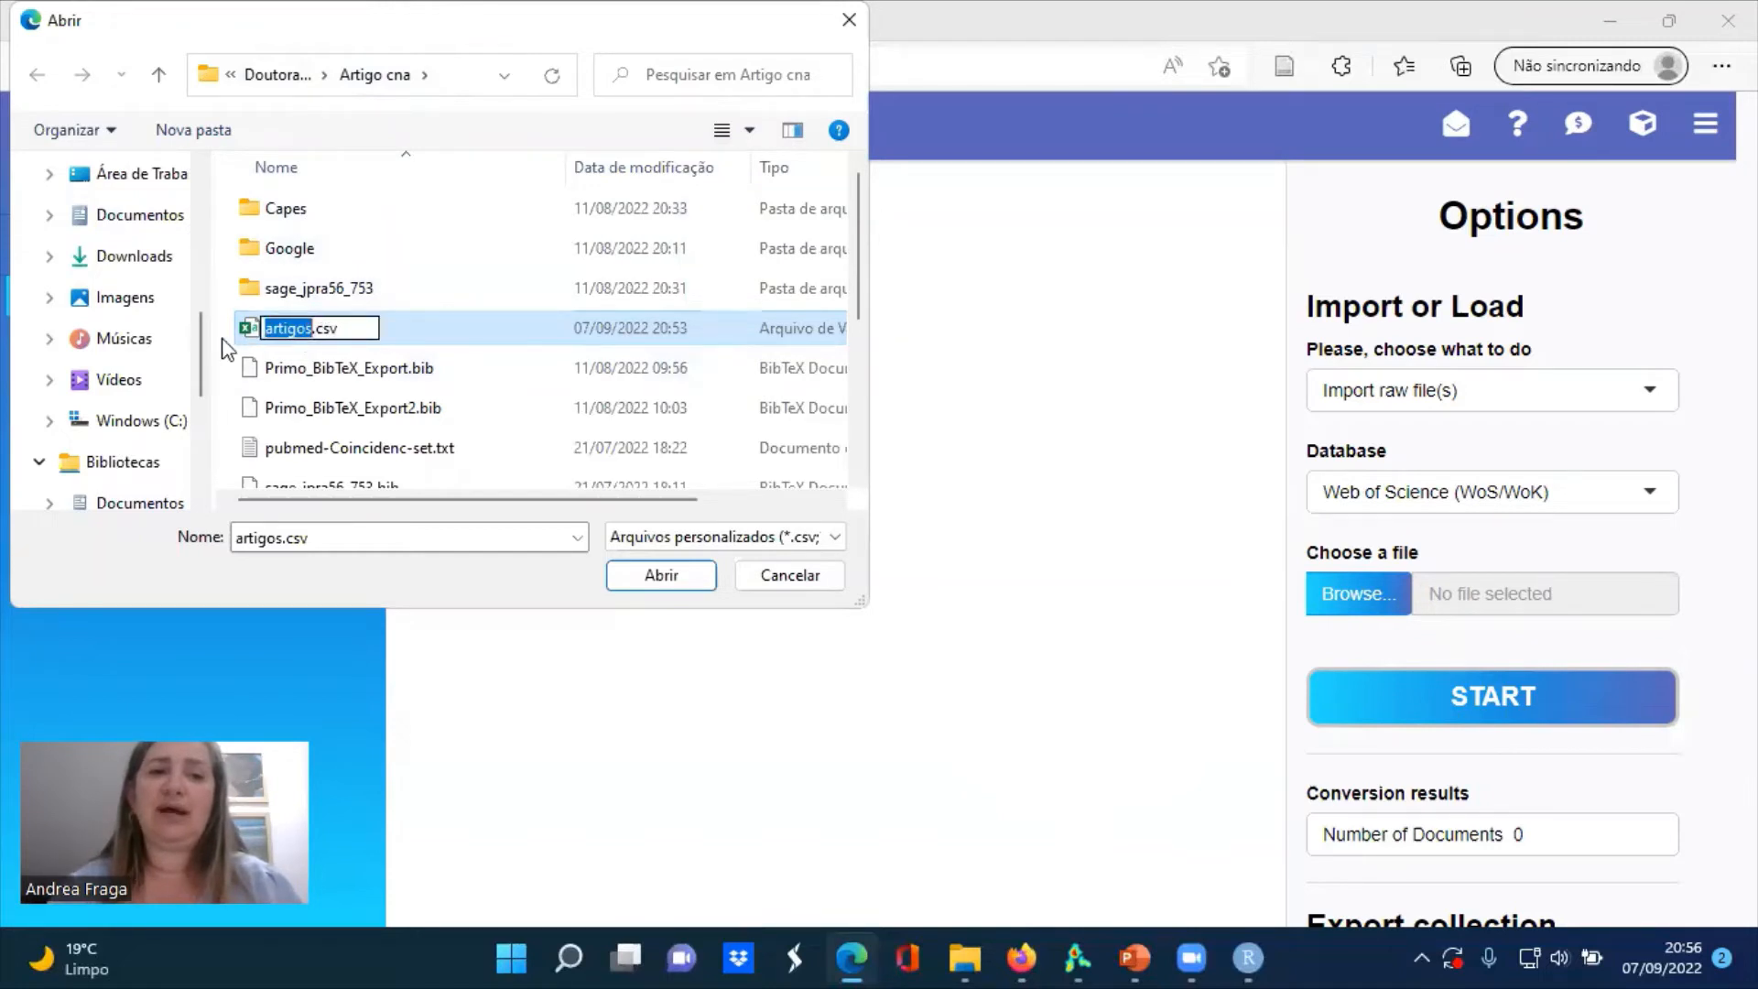
{"action": "left_click", "coordinate": [249, 333]}
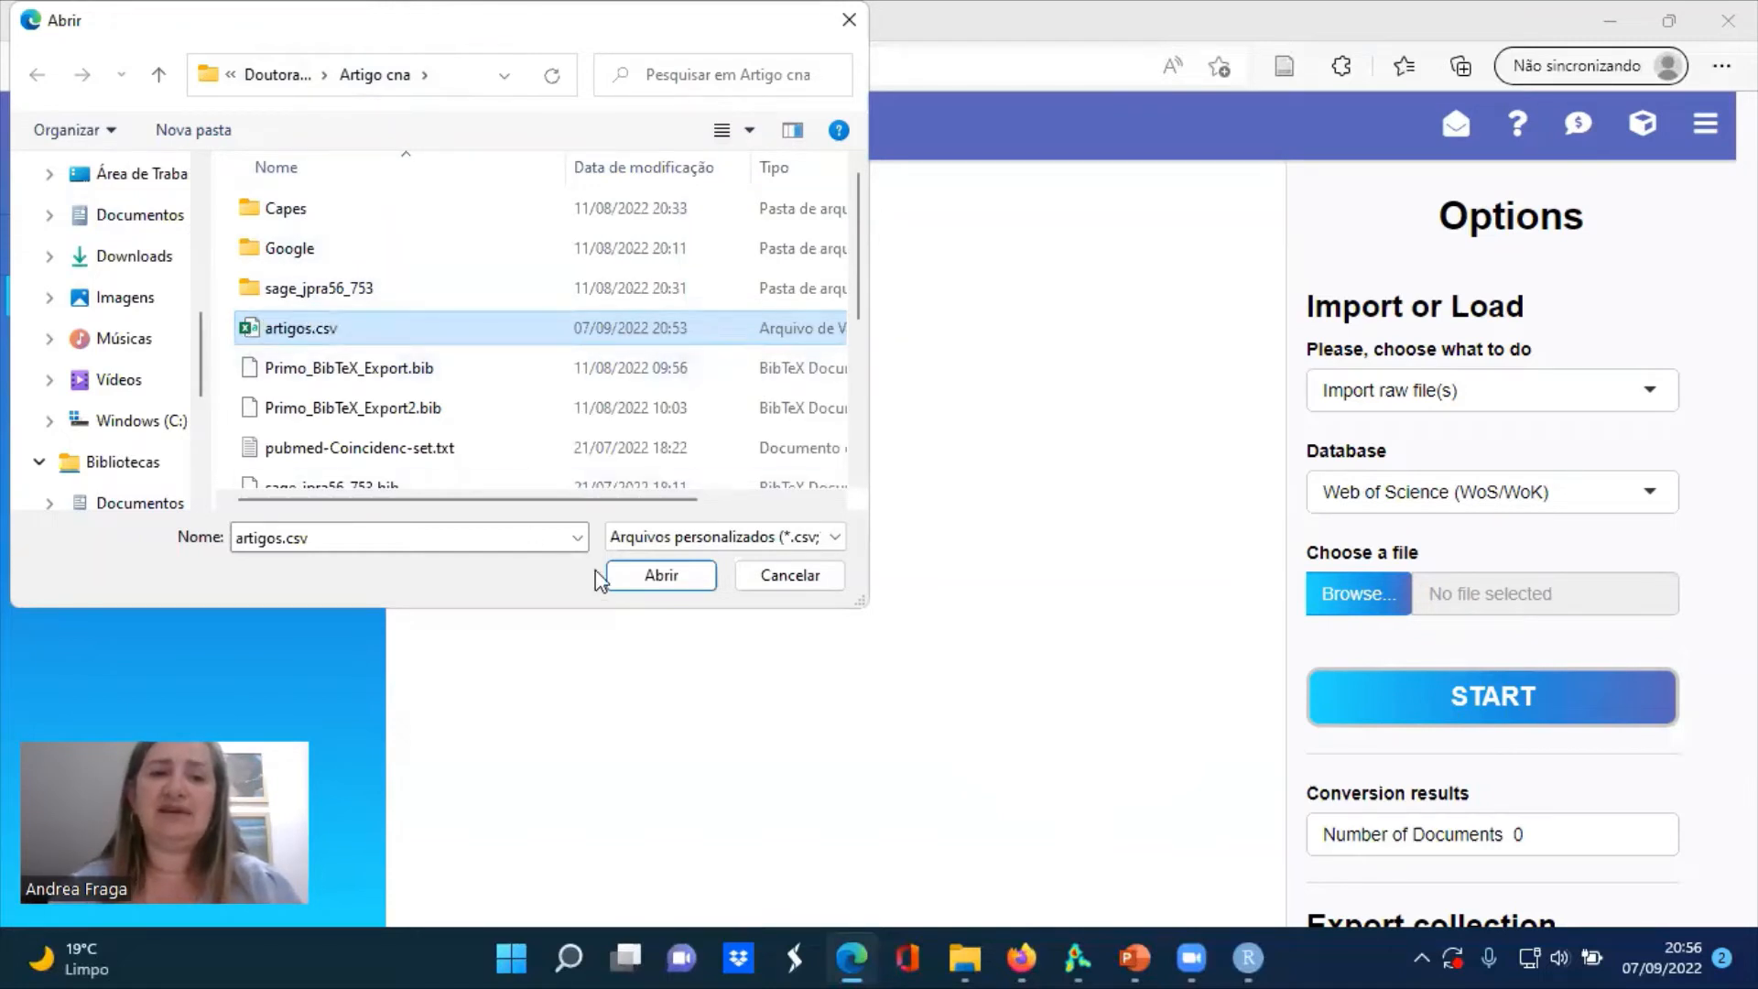
{"action": "left_click", "coordinate": [636, 580]}
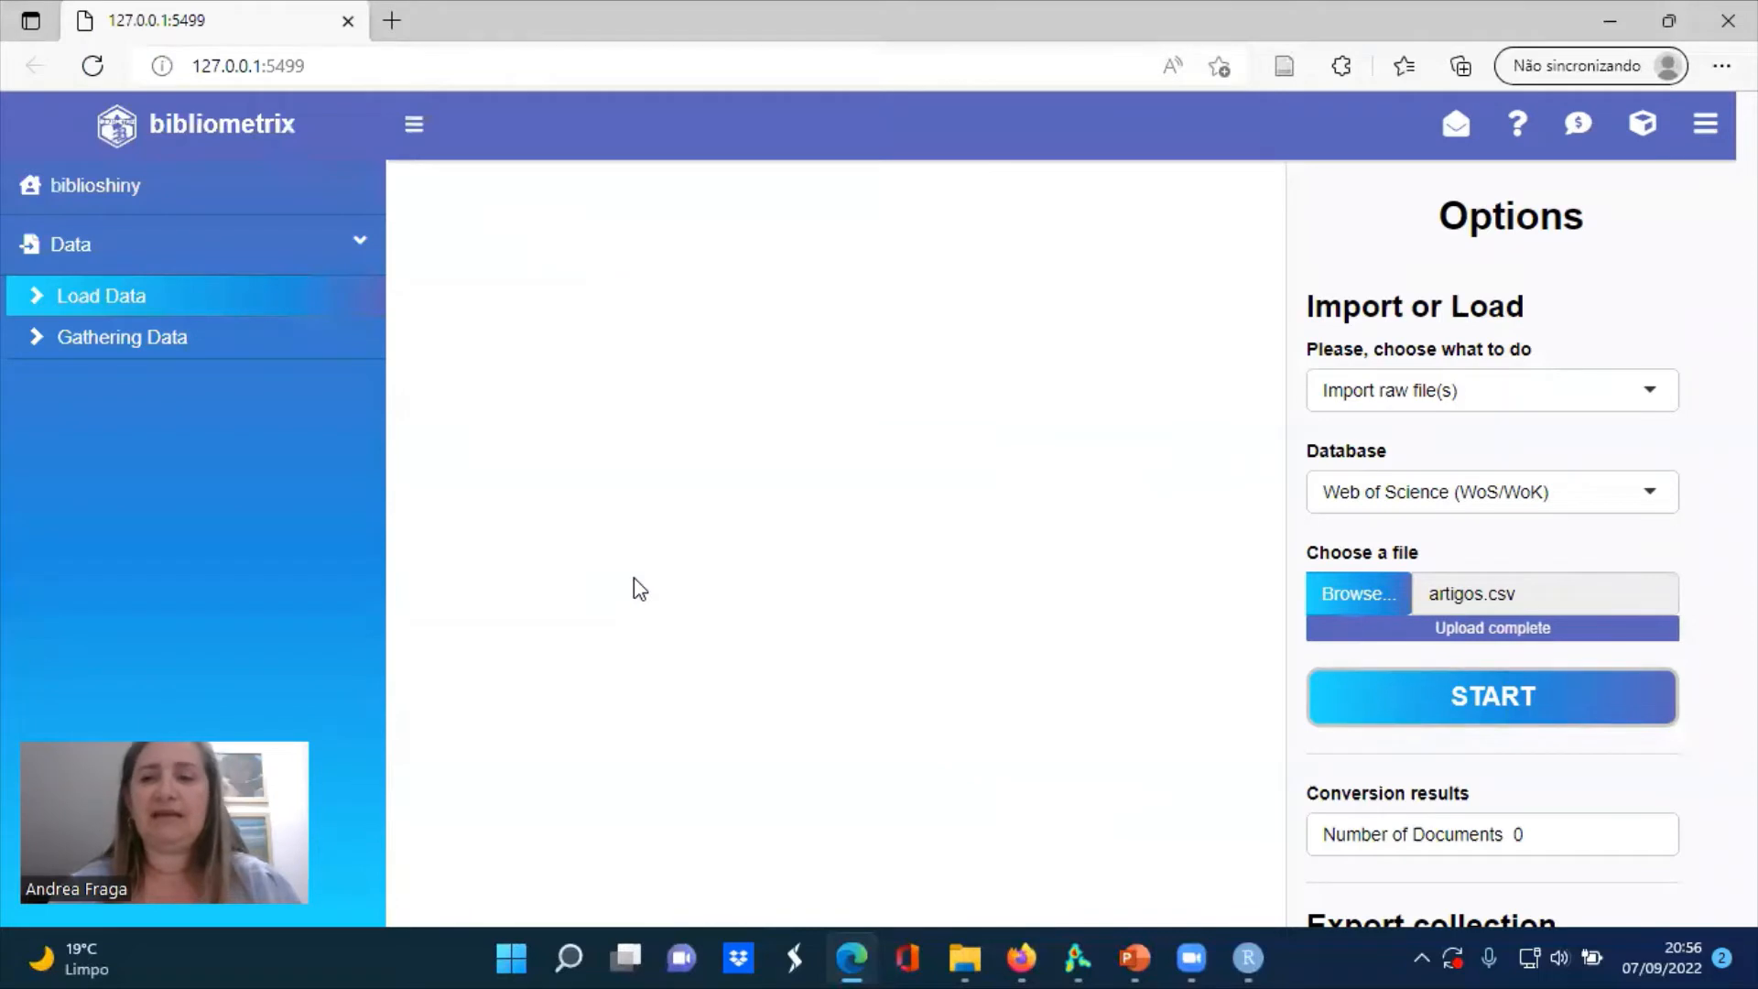
{"action": "left_click", "coordinate": [1423, 714]}
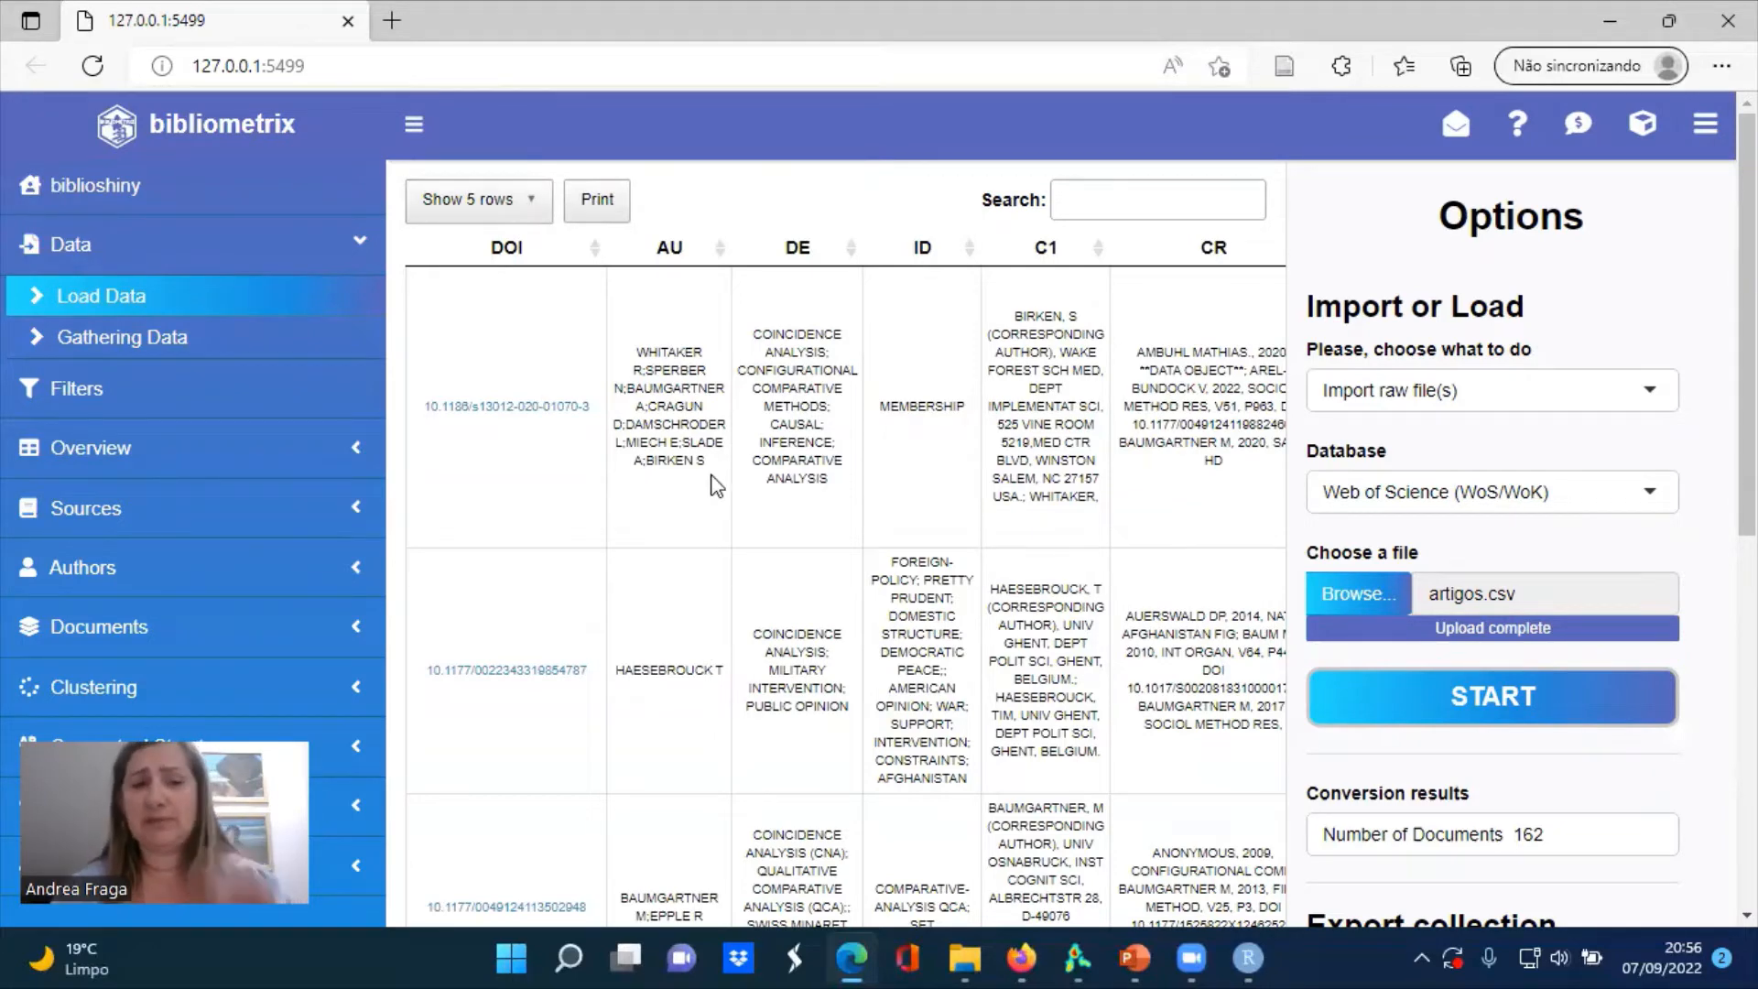
Show all rows of the converted collection and look through the listed records' authors and keywords
{"action": "left_click", "coordinate": [522, 203]}
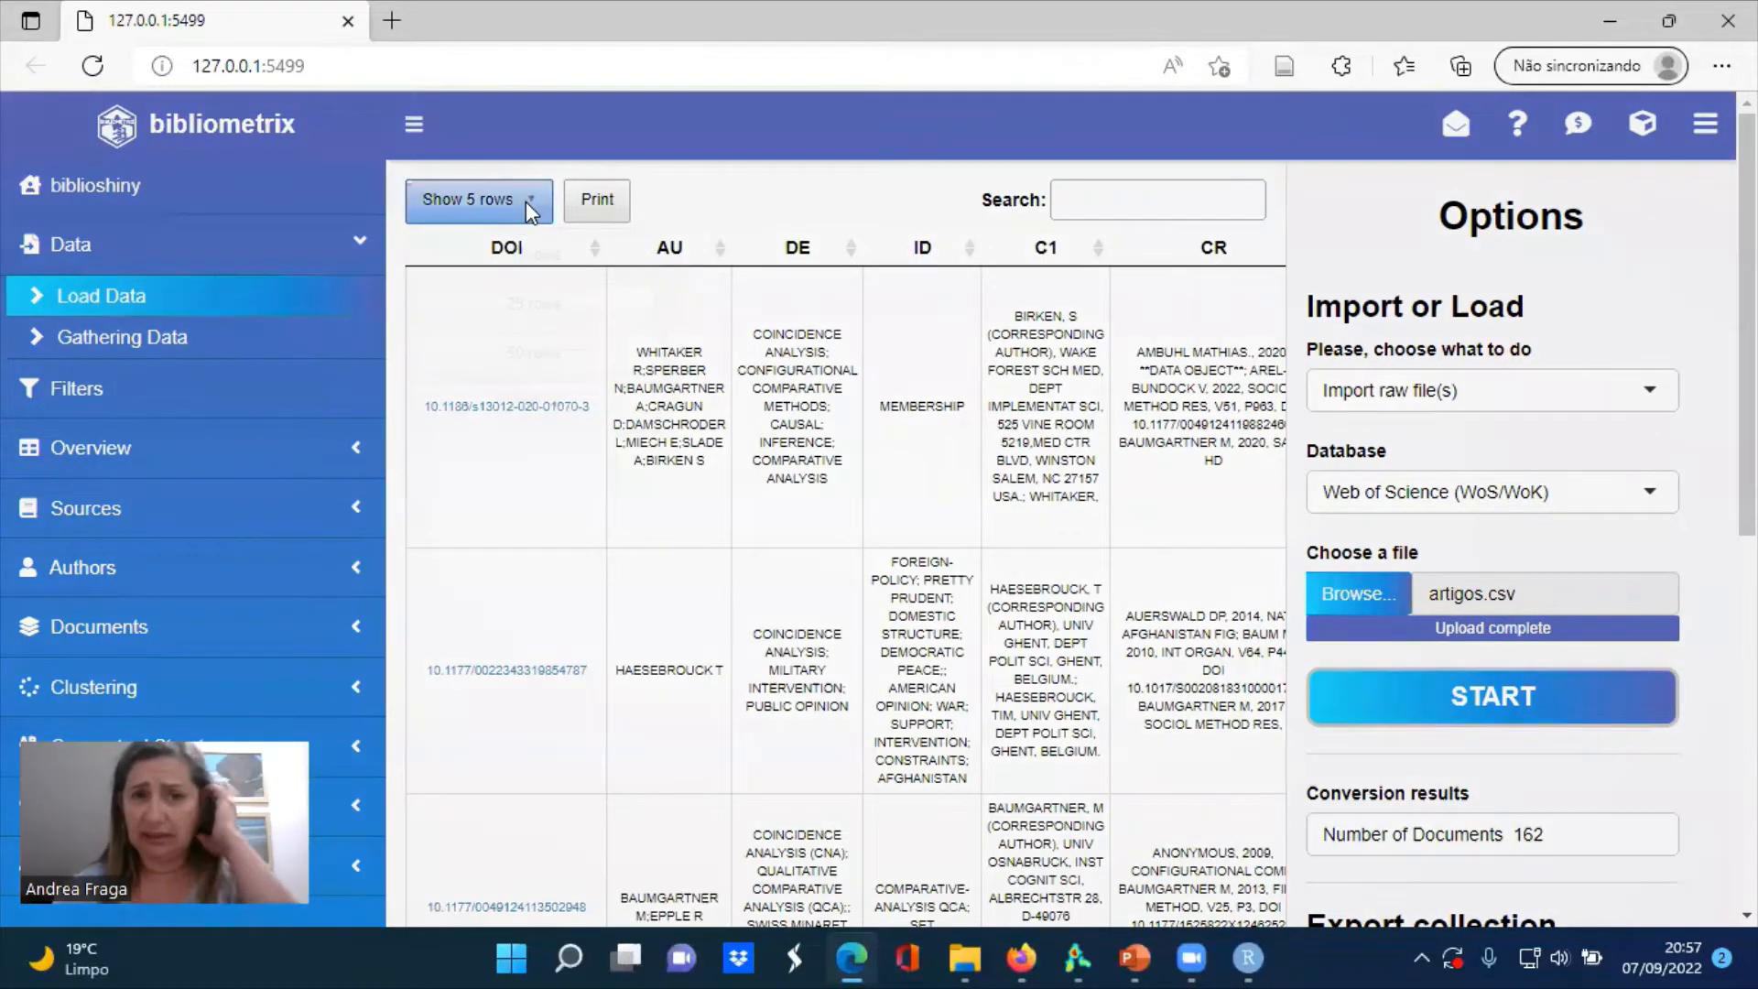
{"action": "left_click", "coordinate": [555, 403]}
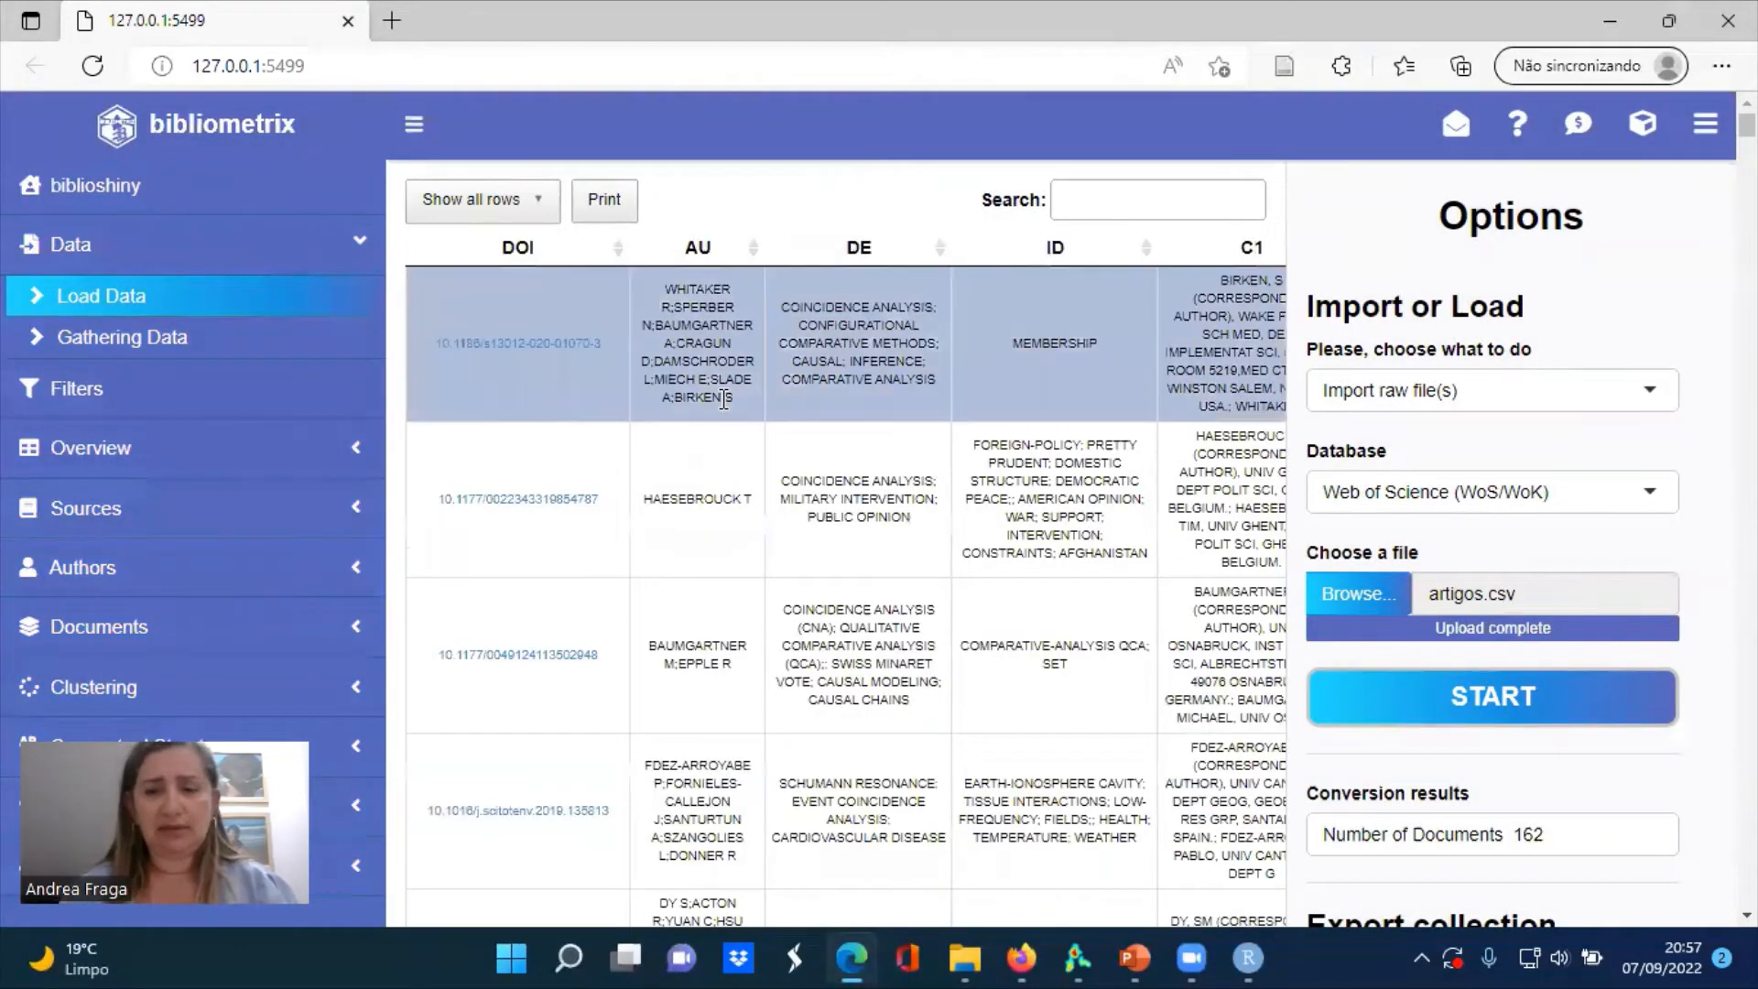
{"action": "scroll", "coordinate": [723, 403], "scroll_direction": "down", "scroll_amount": 3}
{"action": "scroll", "coordinate": [726, 410], "scroll_direction": "down", "scroll_amount": 3}
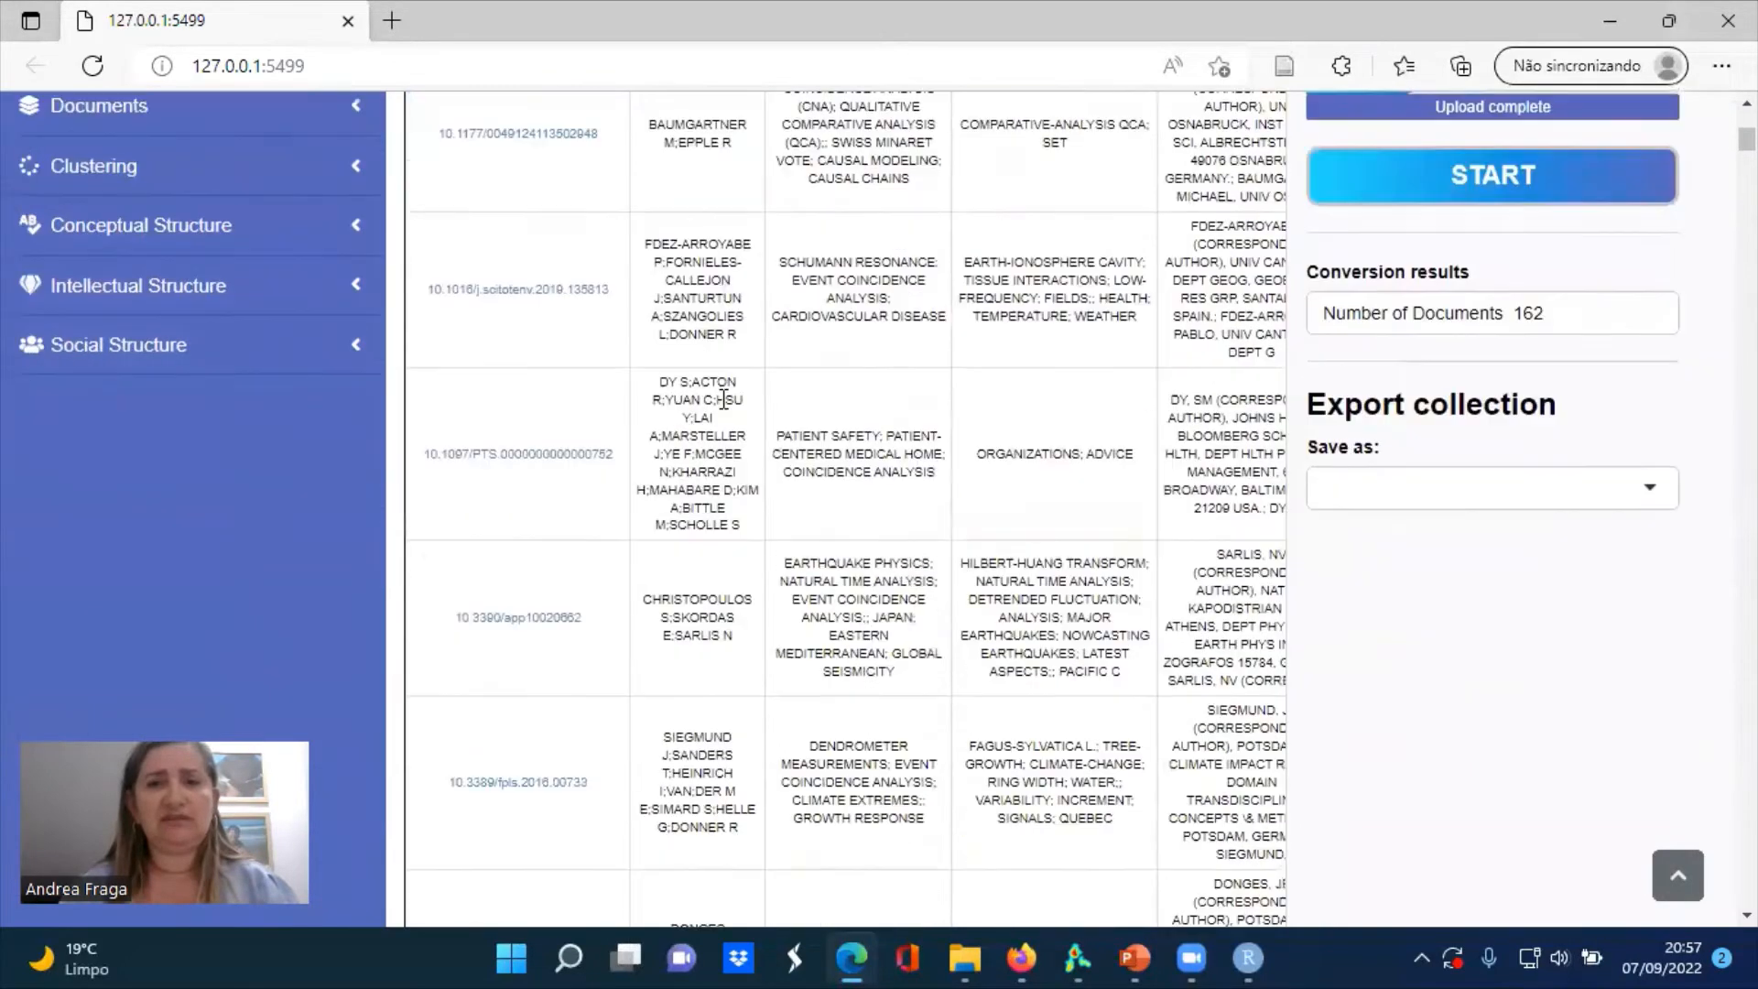
{"action": "scroll", "coordinate": [723, 403], "scroll_direction": "down", "scroll_amount": 2}
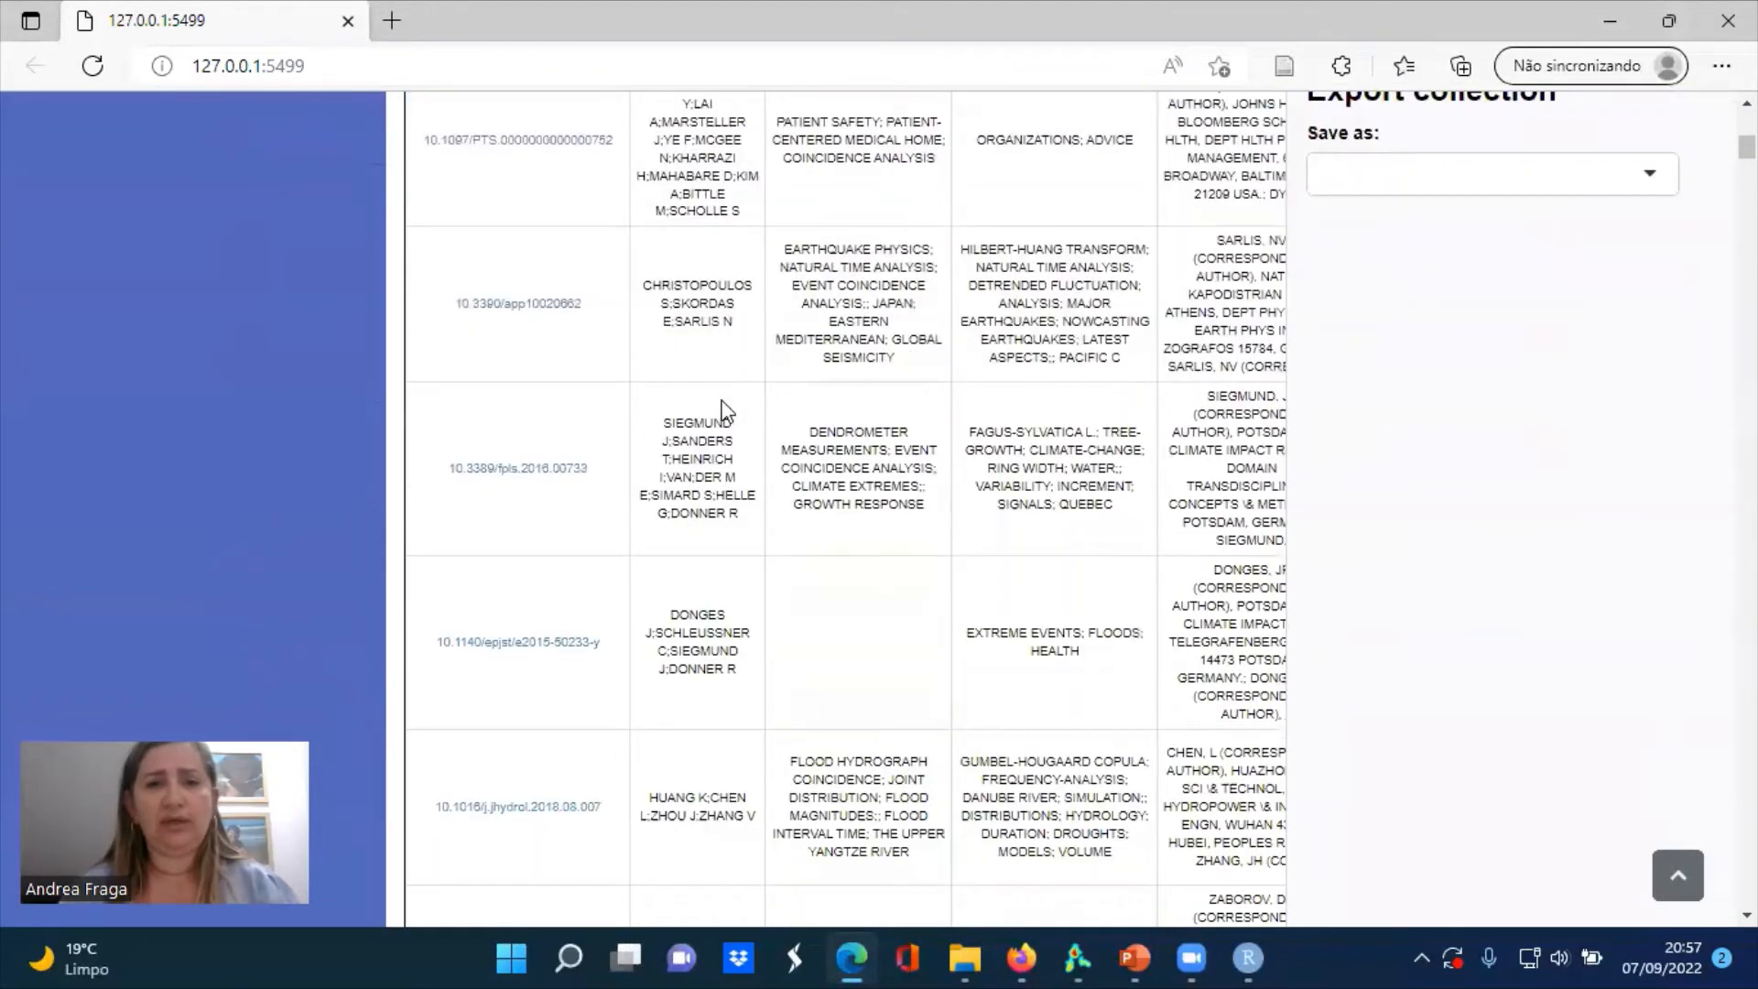
{"action": "scroll", "coordinate": [723, 409], "scroll_direction": "down", "scroll_amount": 2}
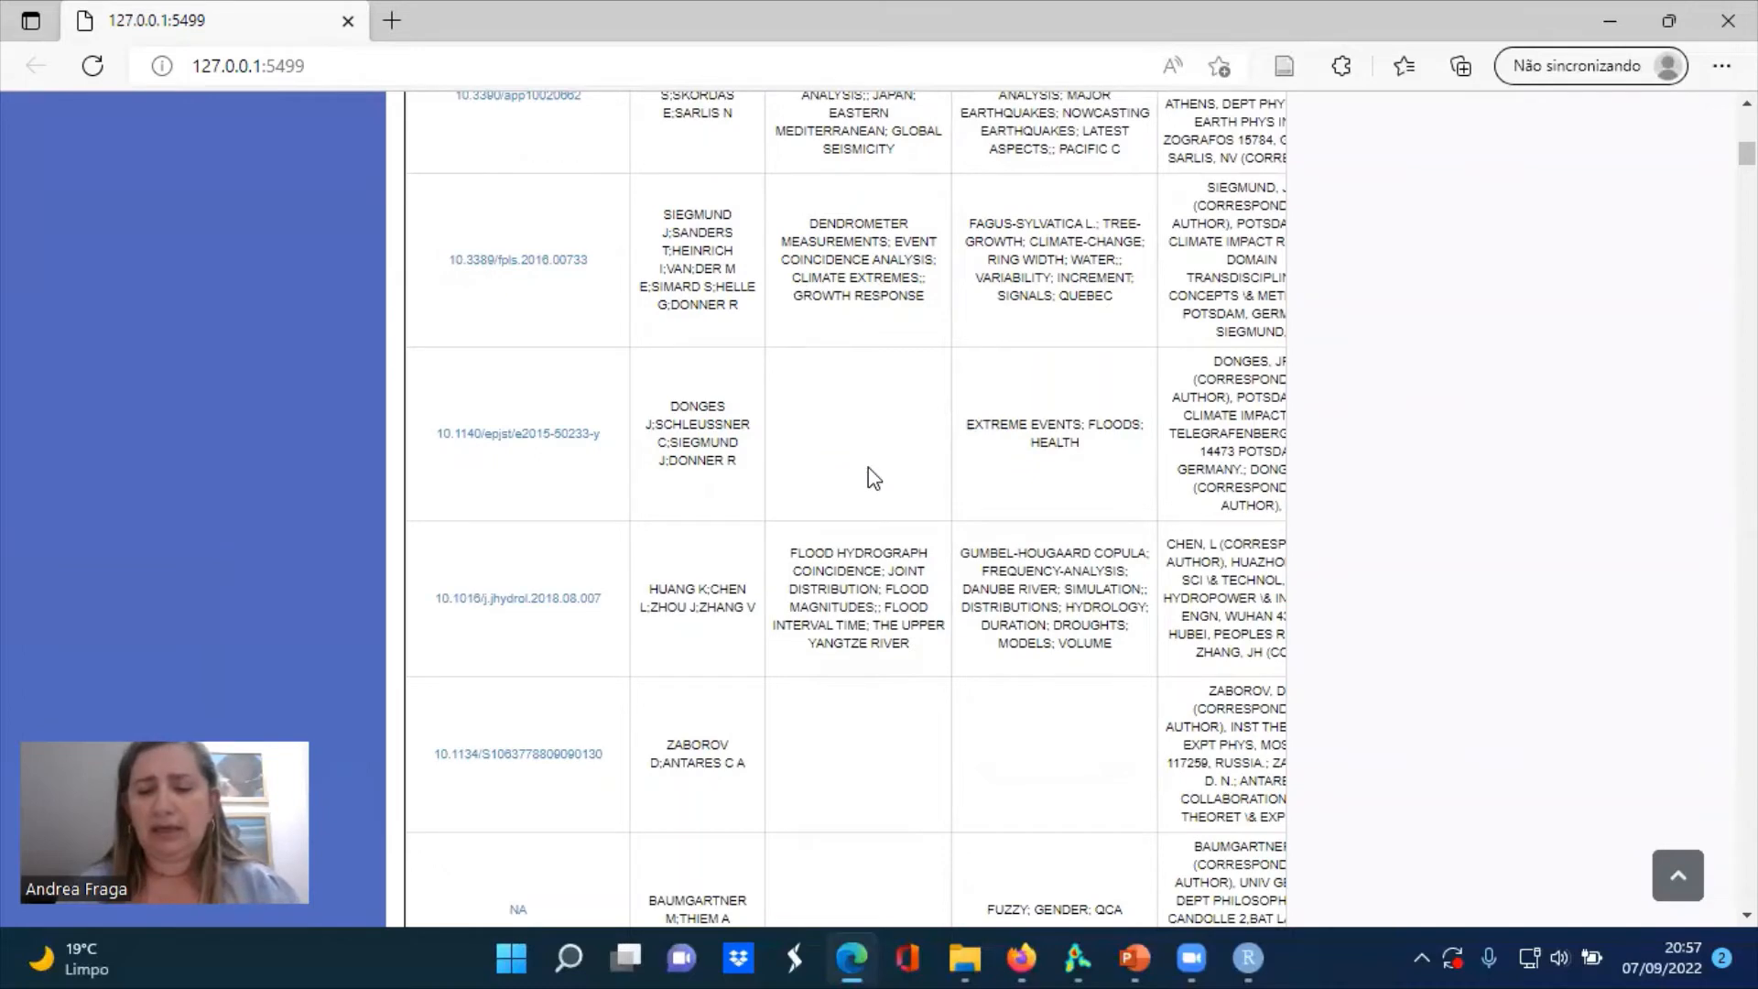
{"action": "scroll", "coordinate": [868, 467], "scroll_direction": "up", "scroll_amount": 10}
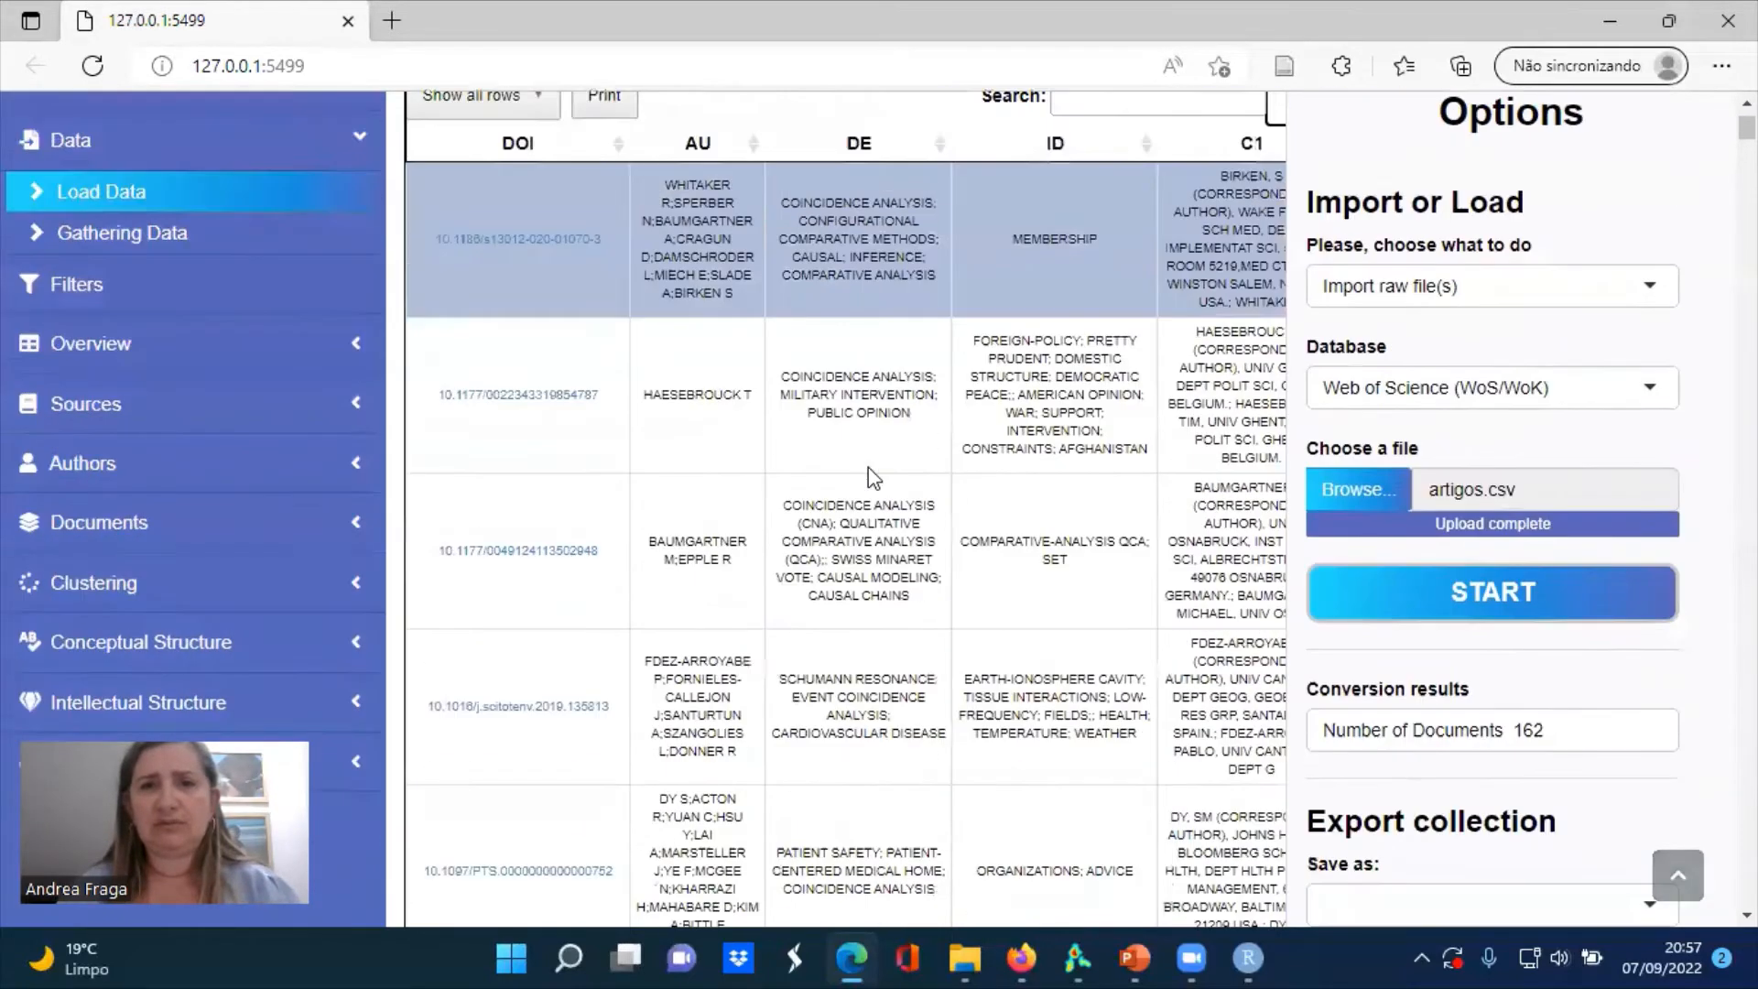
{"action": "scroll", "coordinate": [868, 467], "scroll_direction": "up", "scroll_amount": 1}
{"action": "scroll", "coordinate": [868, 467], "scroll_direction": "down", "scroll_amount": 1}
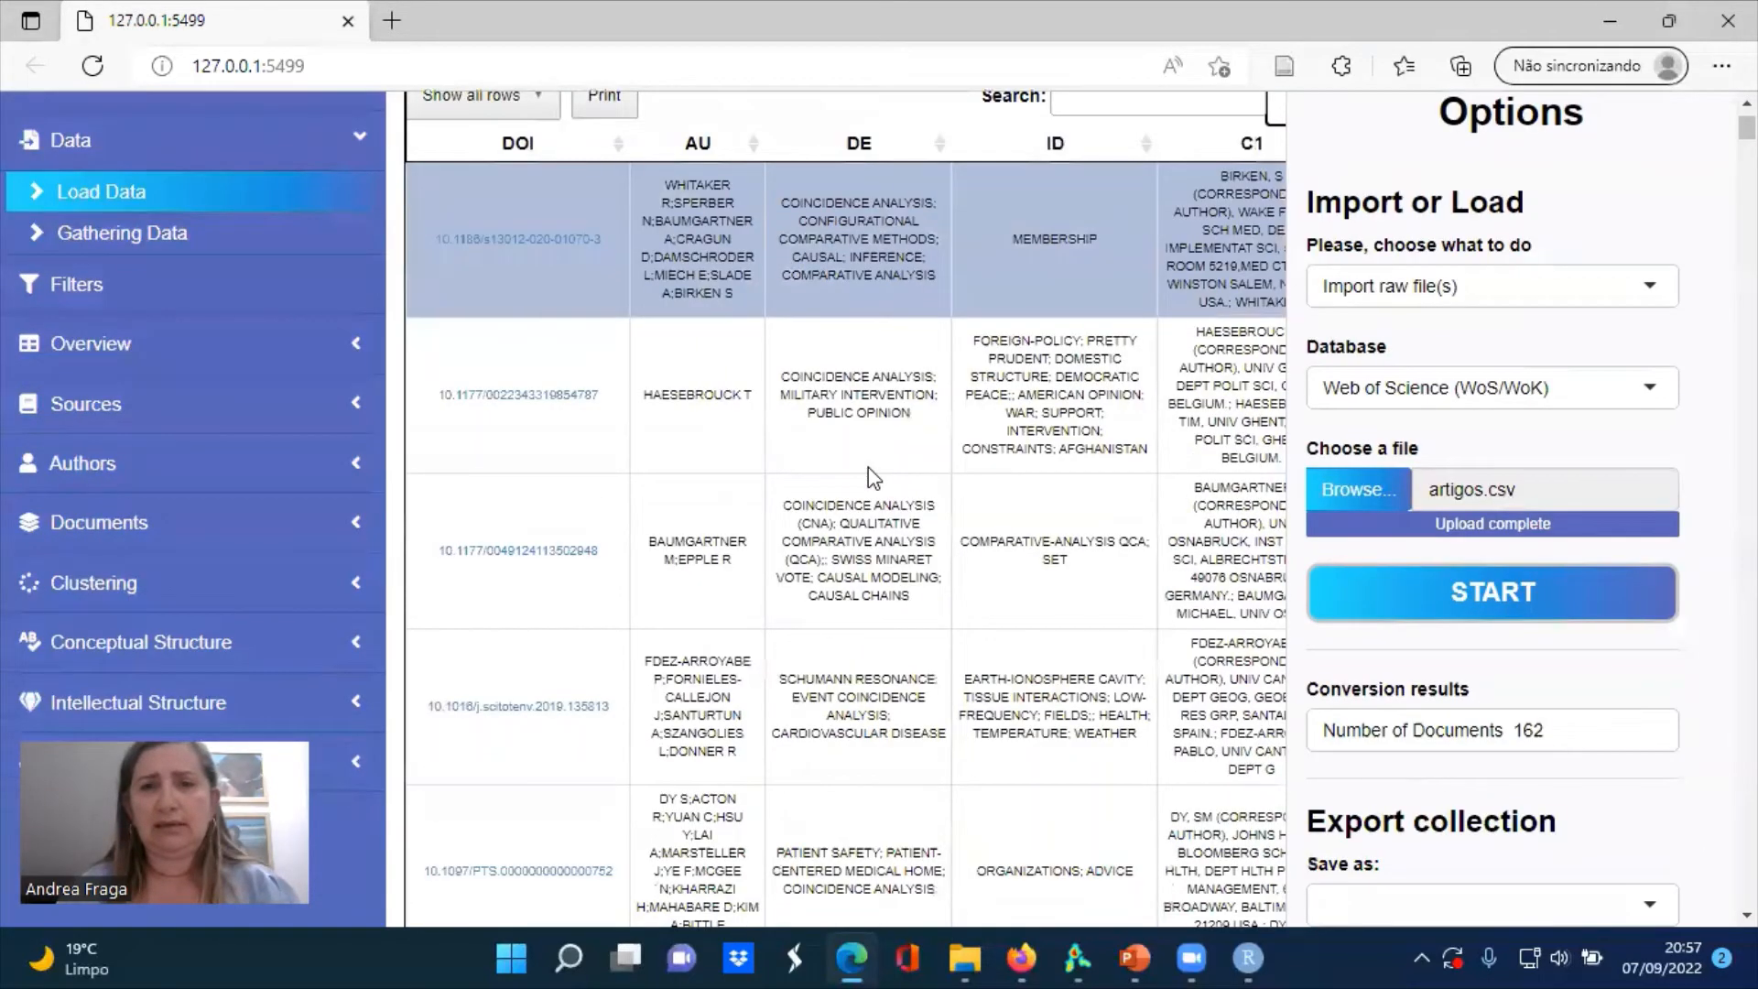
Examine the metadata columns of the collection table from DOI across to SR
{"action": "scroll", "coordinate": [868, 467], "scroll_direction": "right", "scroll_amount": 4}
{"action": "scroll", "coordinate": [867, 467], "scroll_direction": "up", "scroll_amount": 1}
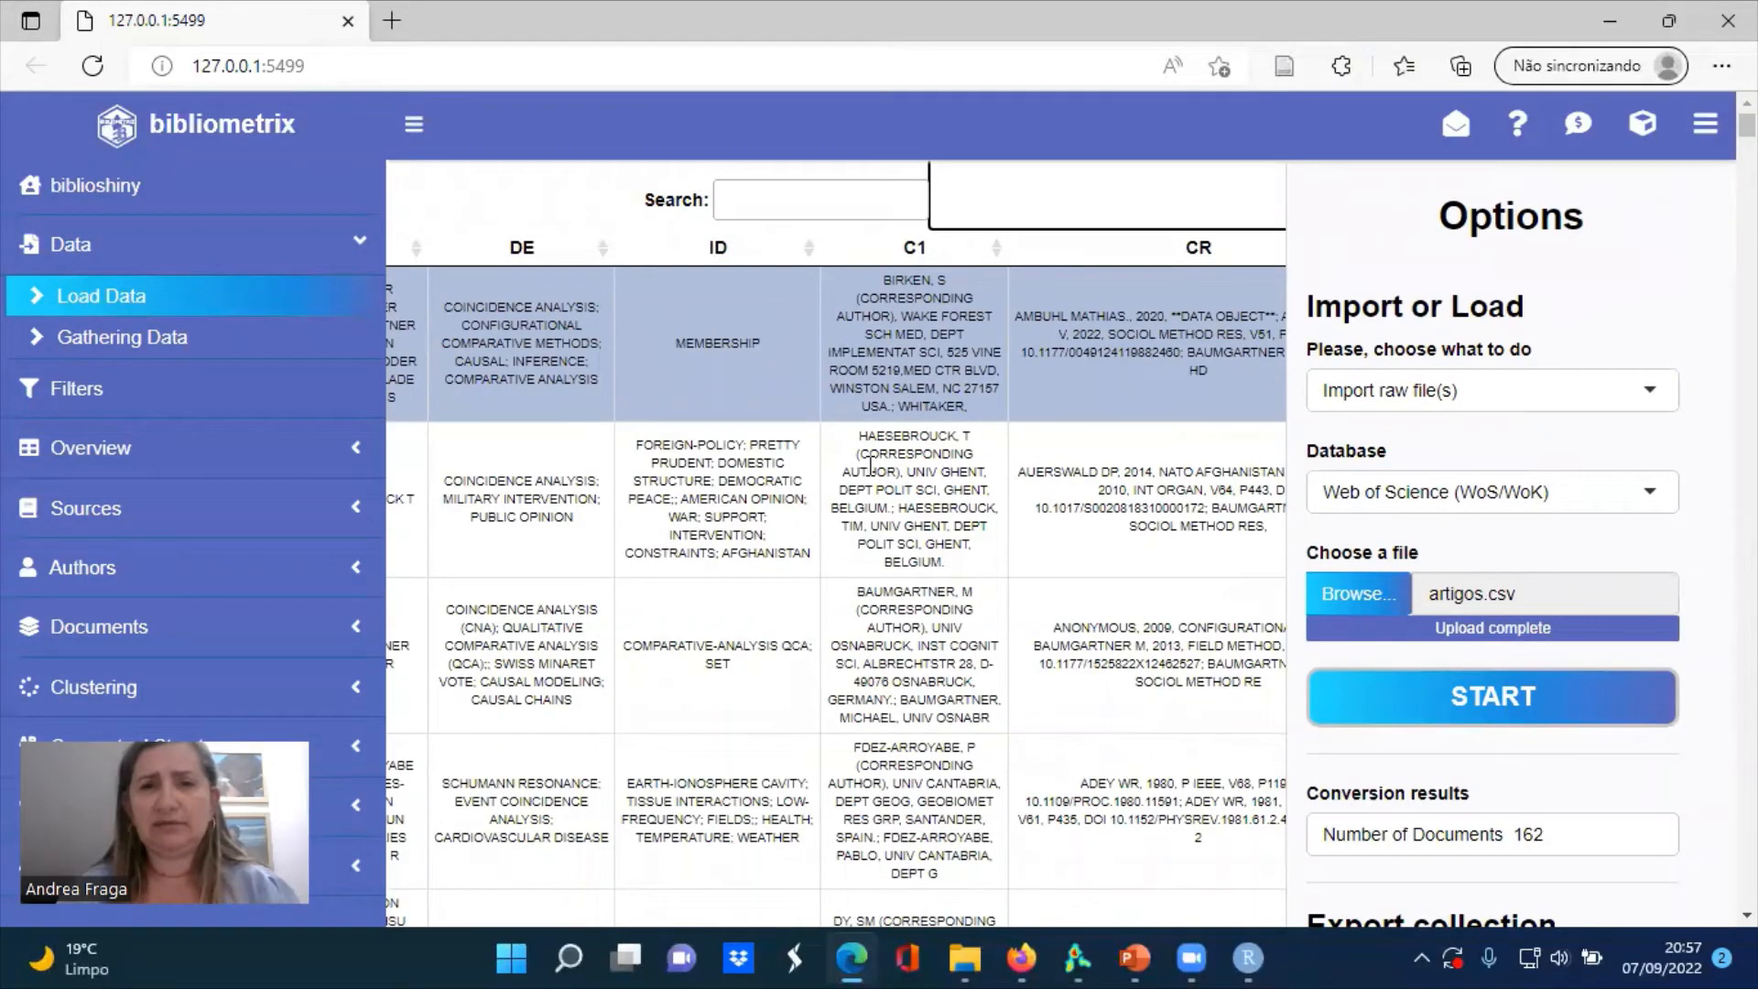
{"action": "scroll", "coordinate": [871, 466], "scroll_direction": "right", "scroll_amount": 6}
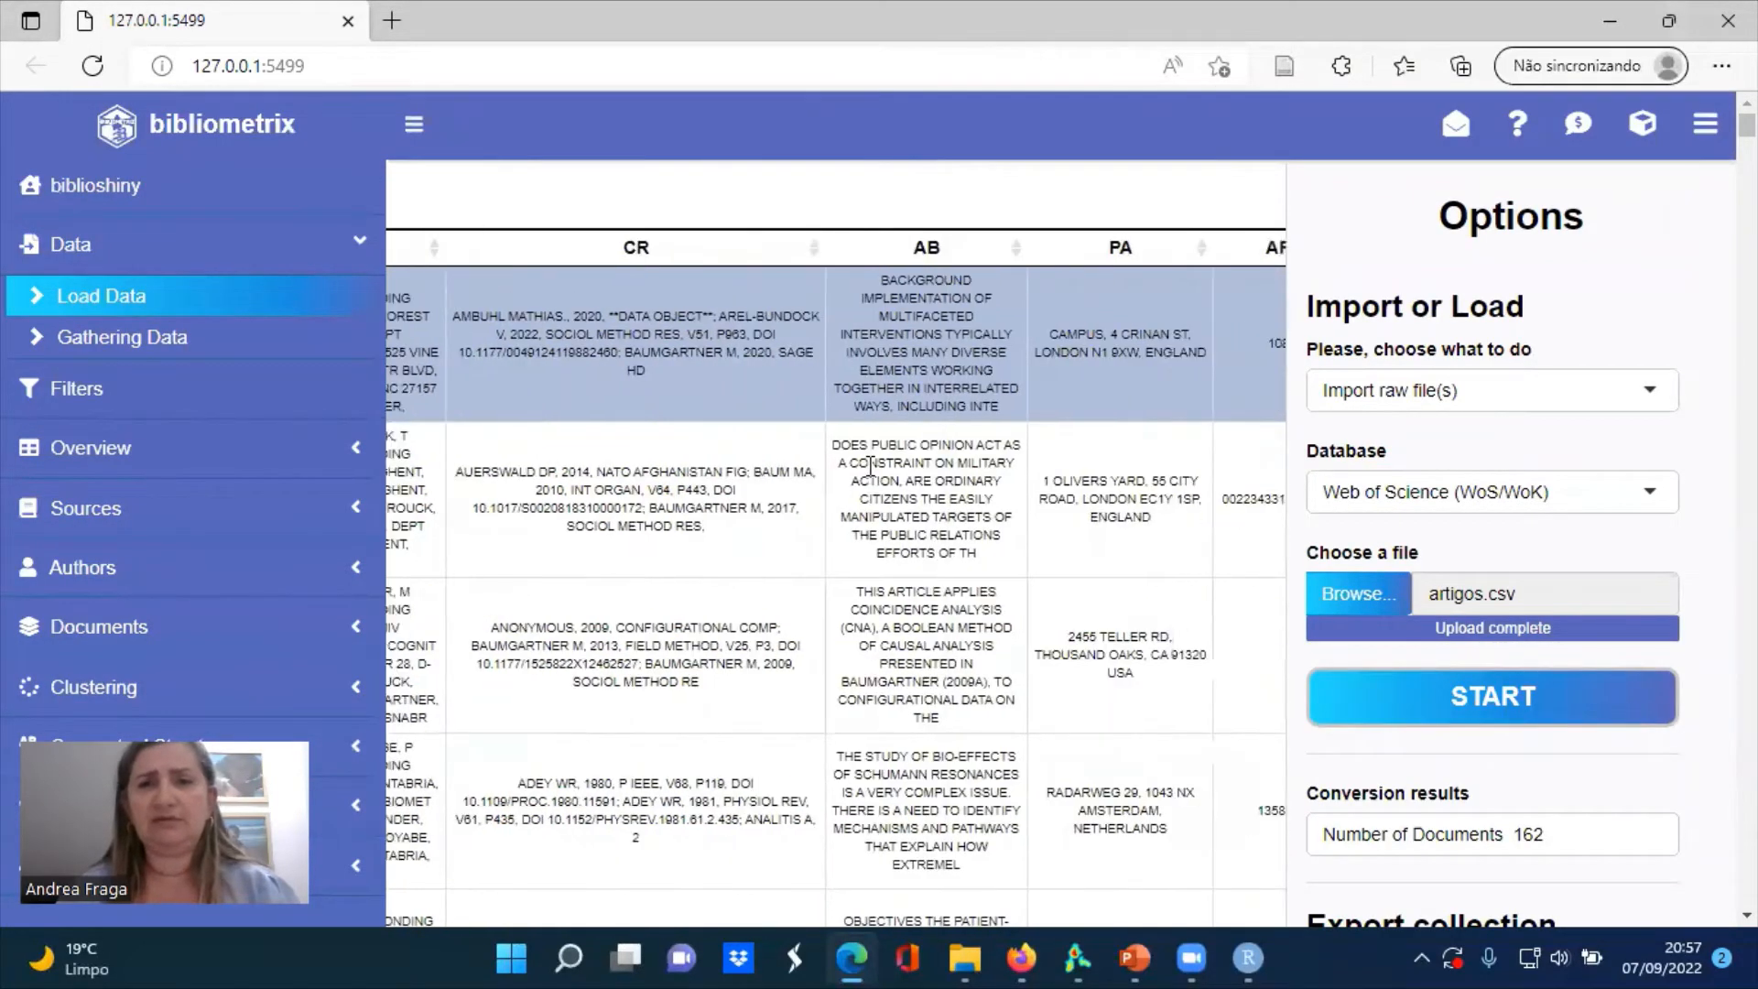
{"action": "scroll", "coordinate": [871, 465], "scroll_direction": "right", "scroll_amount": 5}
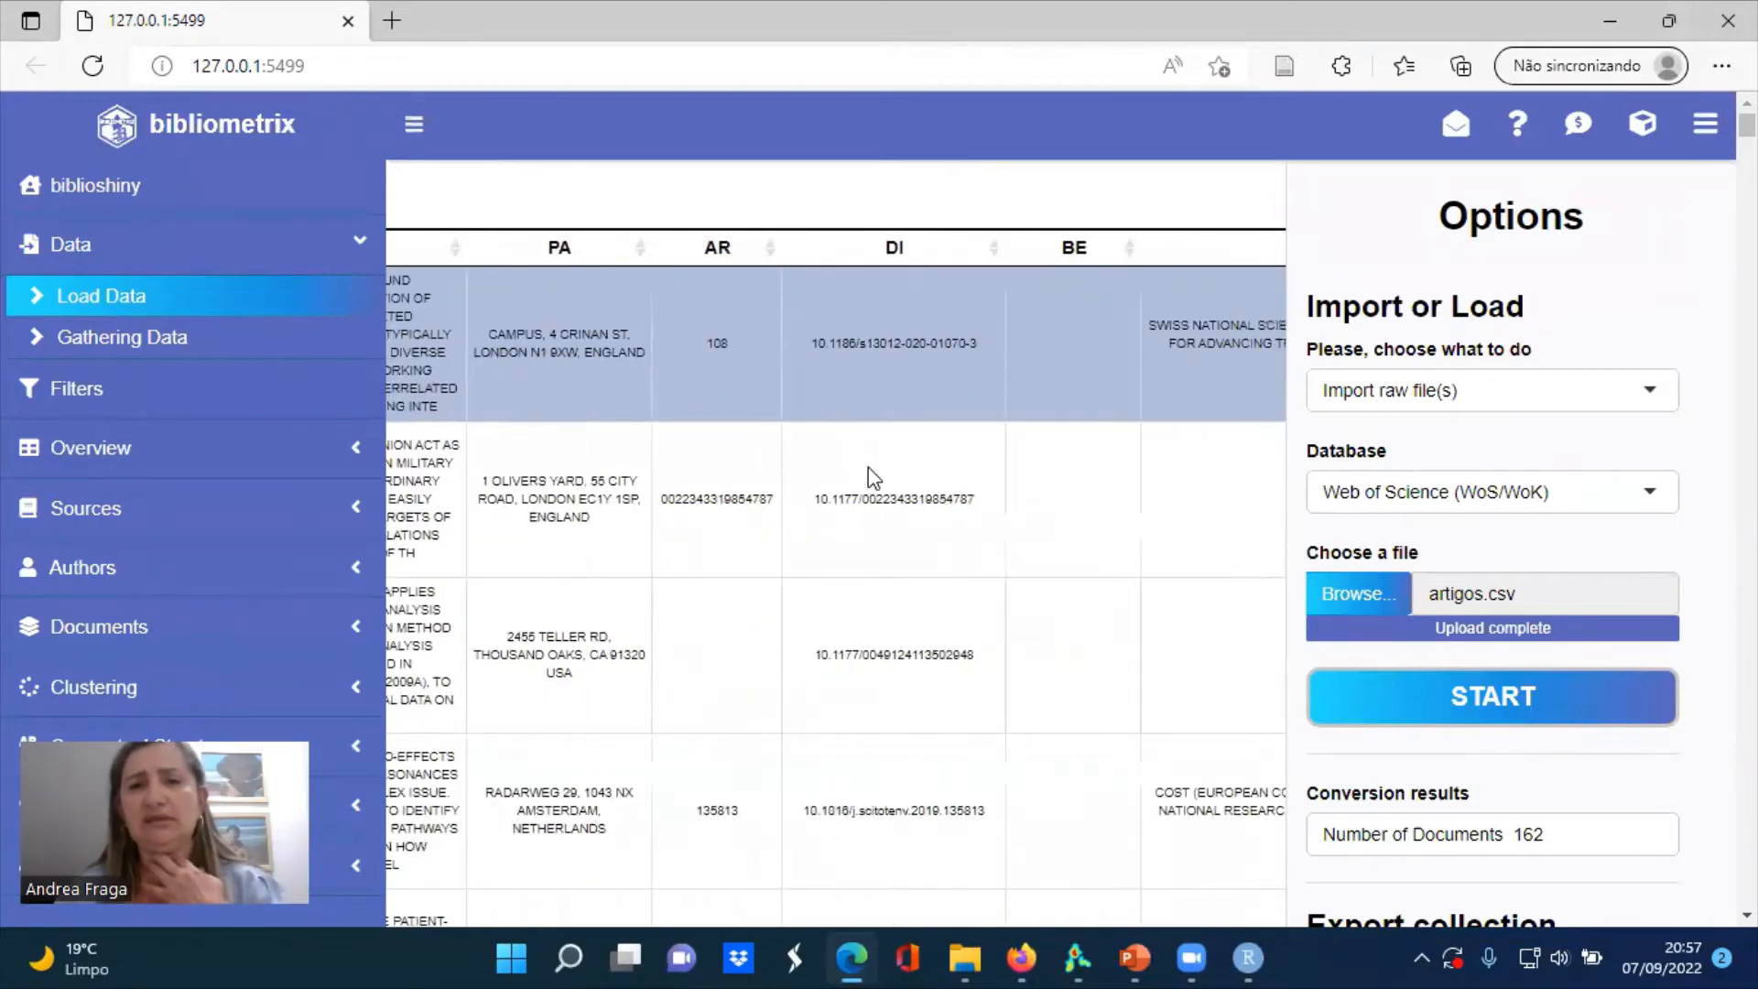
{"action": "scroll", "coordinate": [872, 477], "scroll_direction": "right", "scroll_amount": 6}
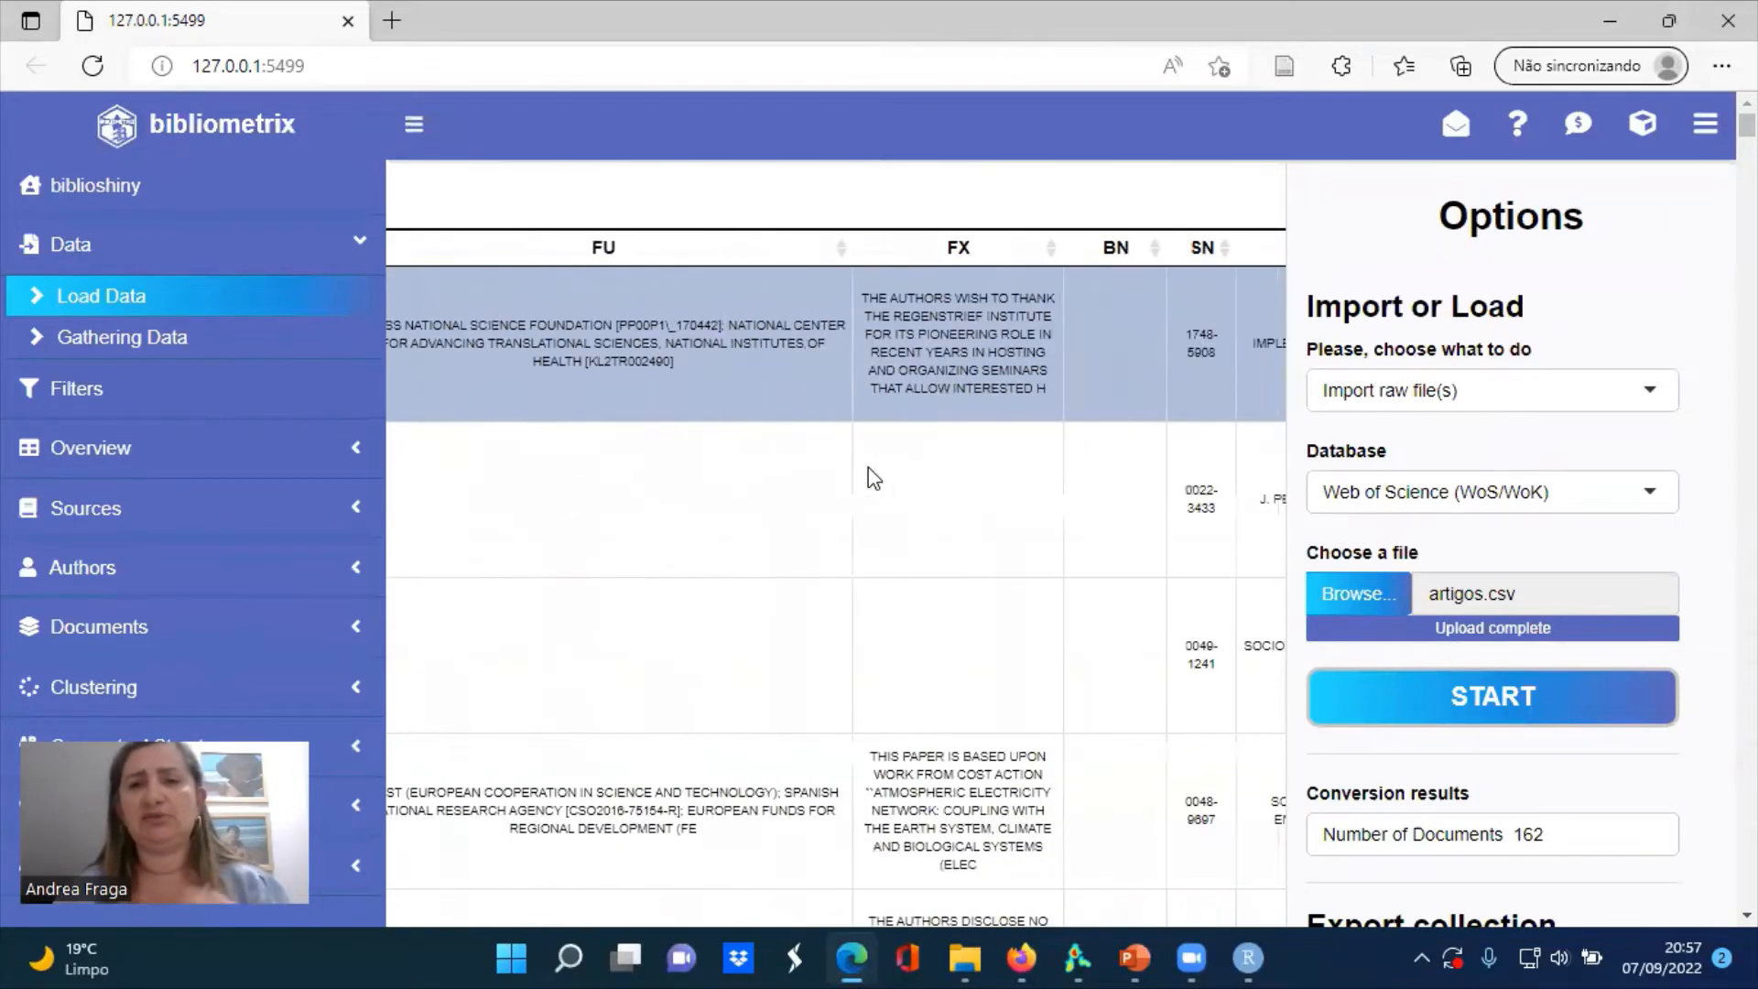
{"action": "scroll", "coordinate": [868, 477], "scroll_direction": "right", "scroll_amount": 6}
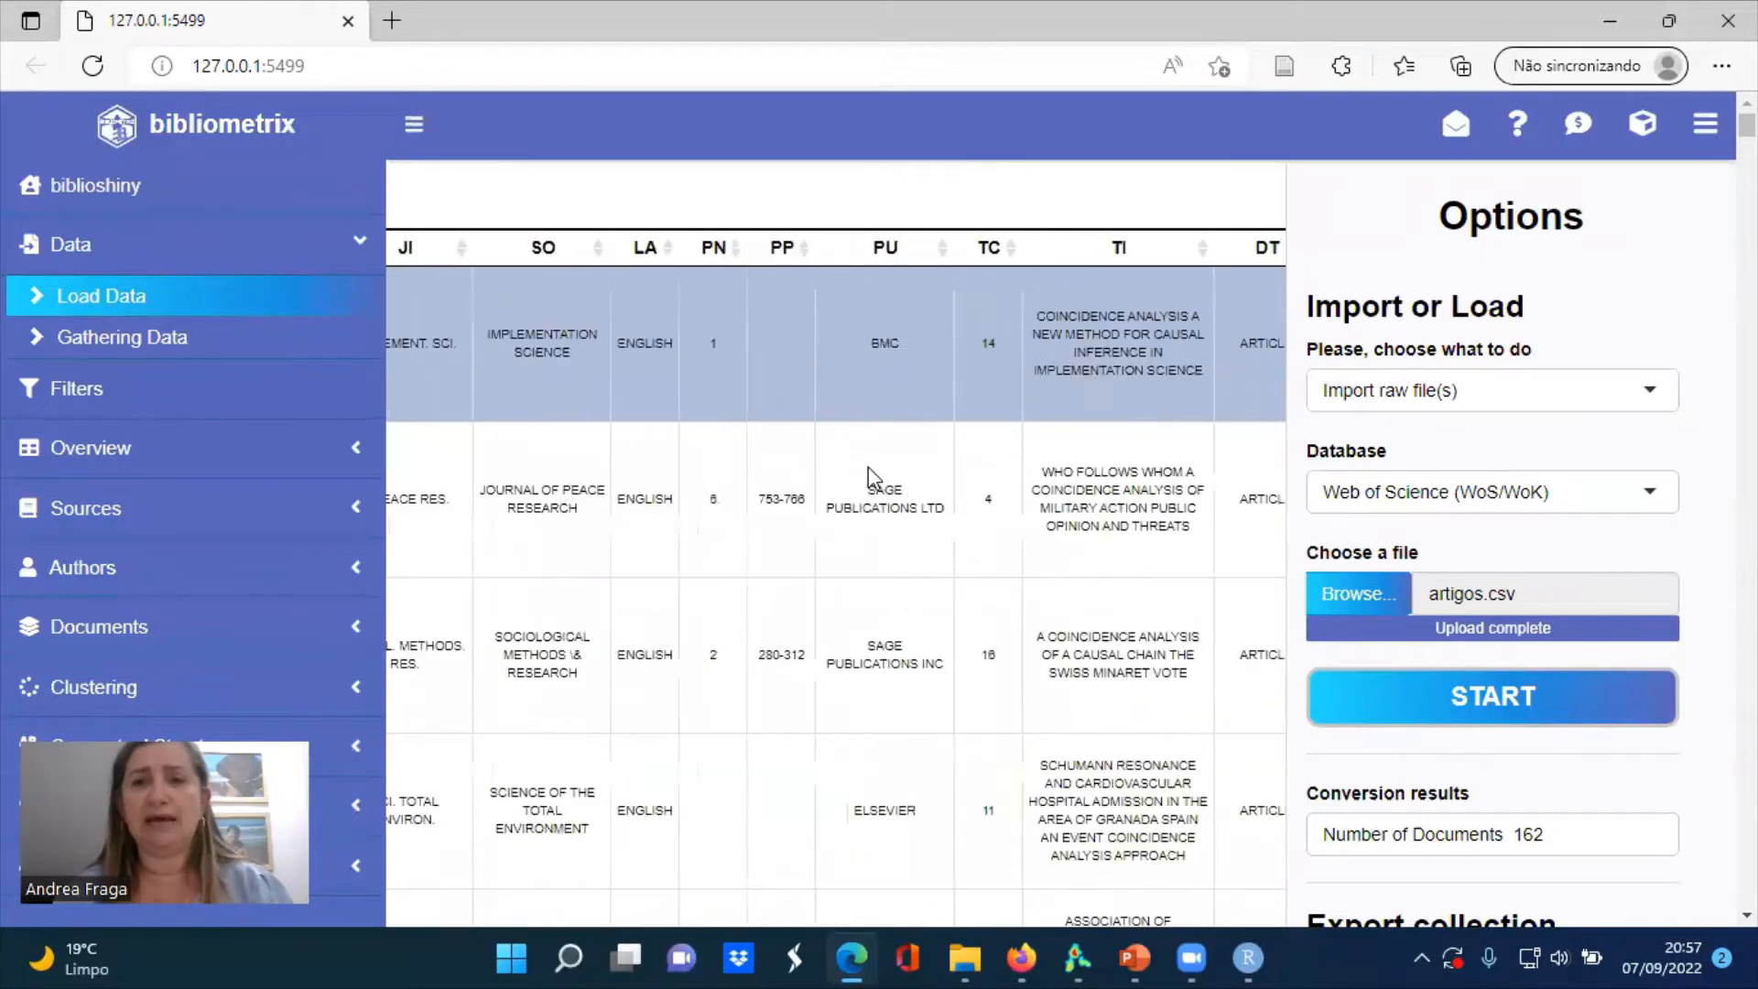
{"action": "scroll", "coordinate": [870, 476], "scroll_direction": "right", "scroll_amount": 3}
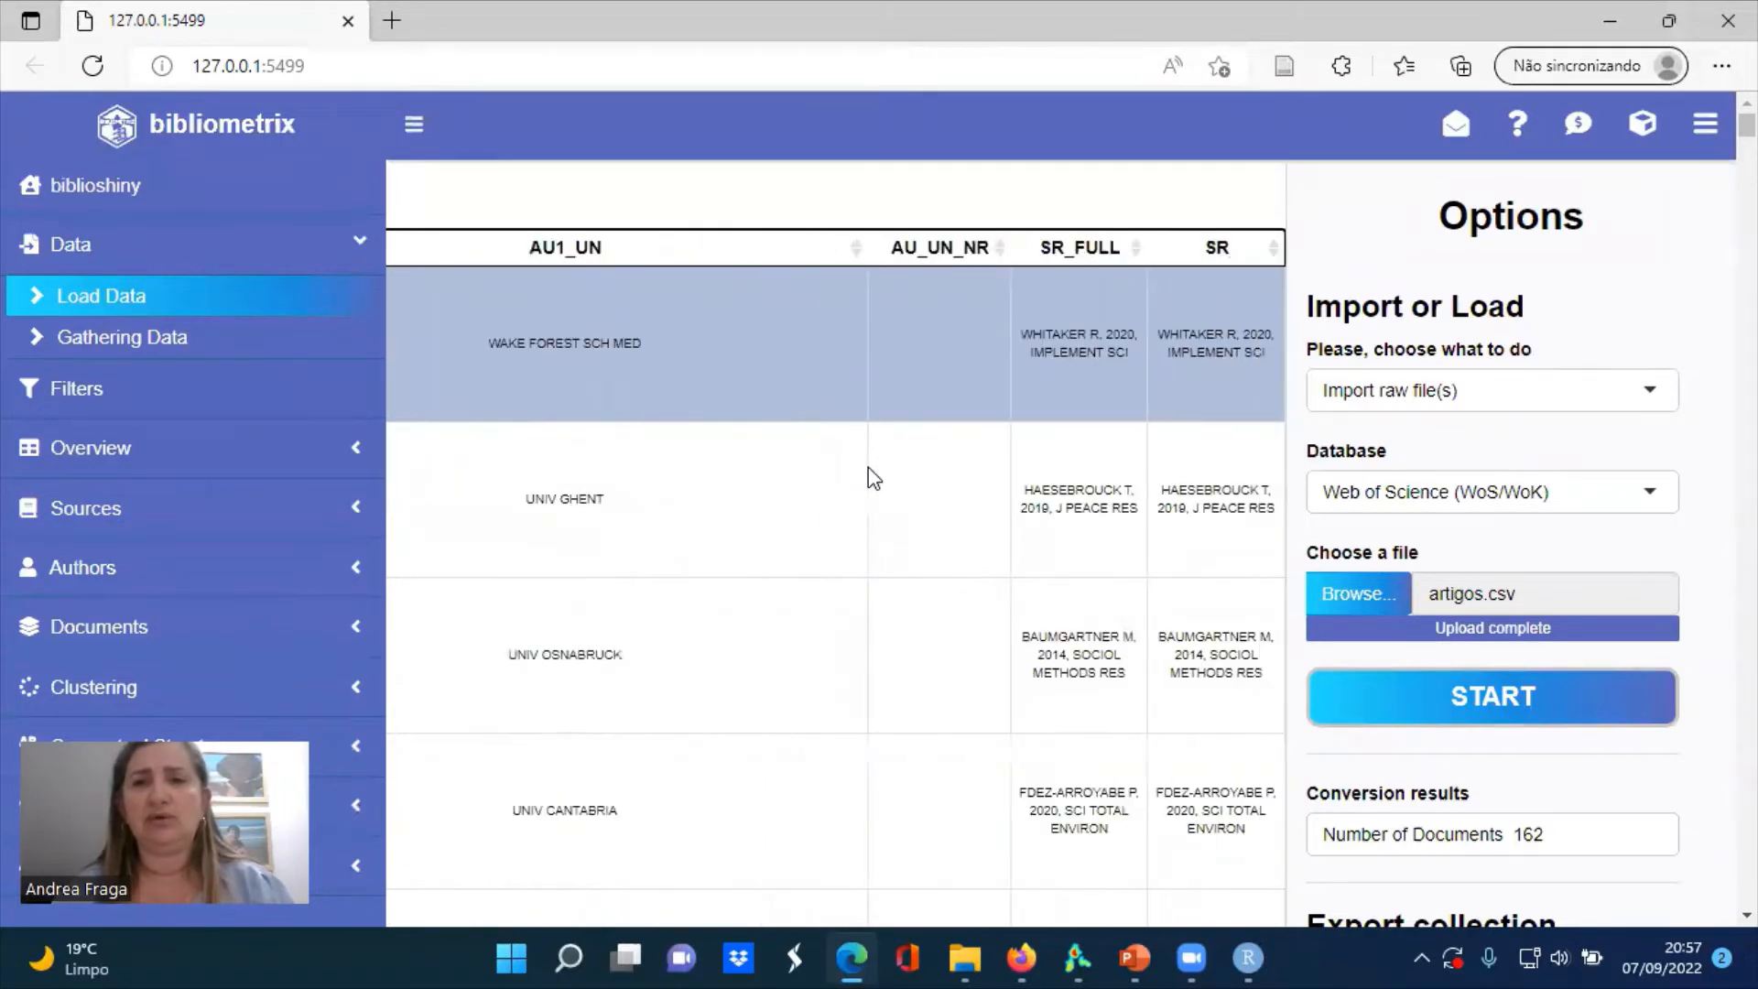
{"action": "scroll", "coordinate": [868, 469], "scroll_direction": "left", "scroll_amount": 10}
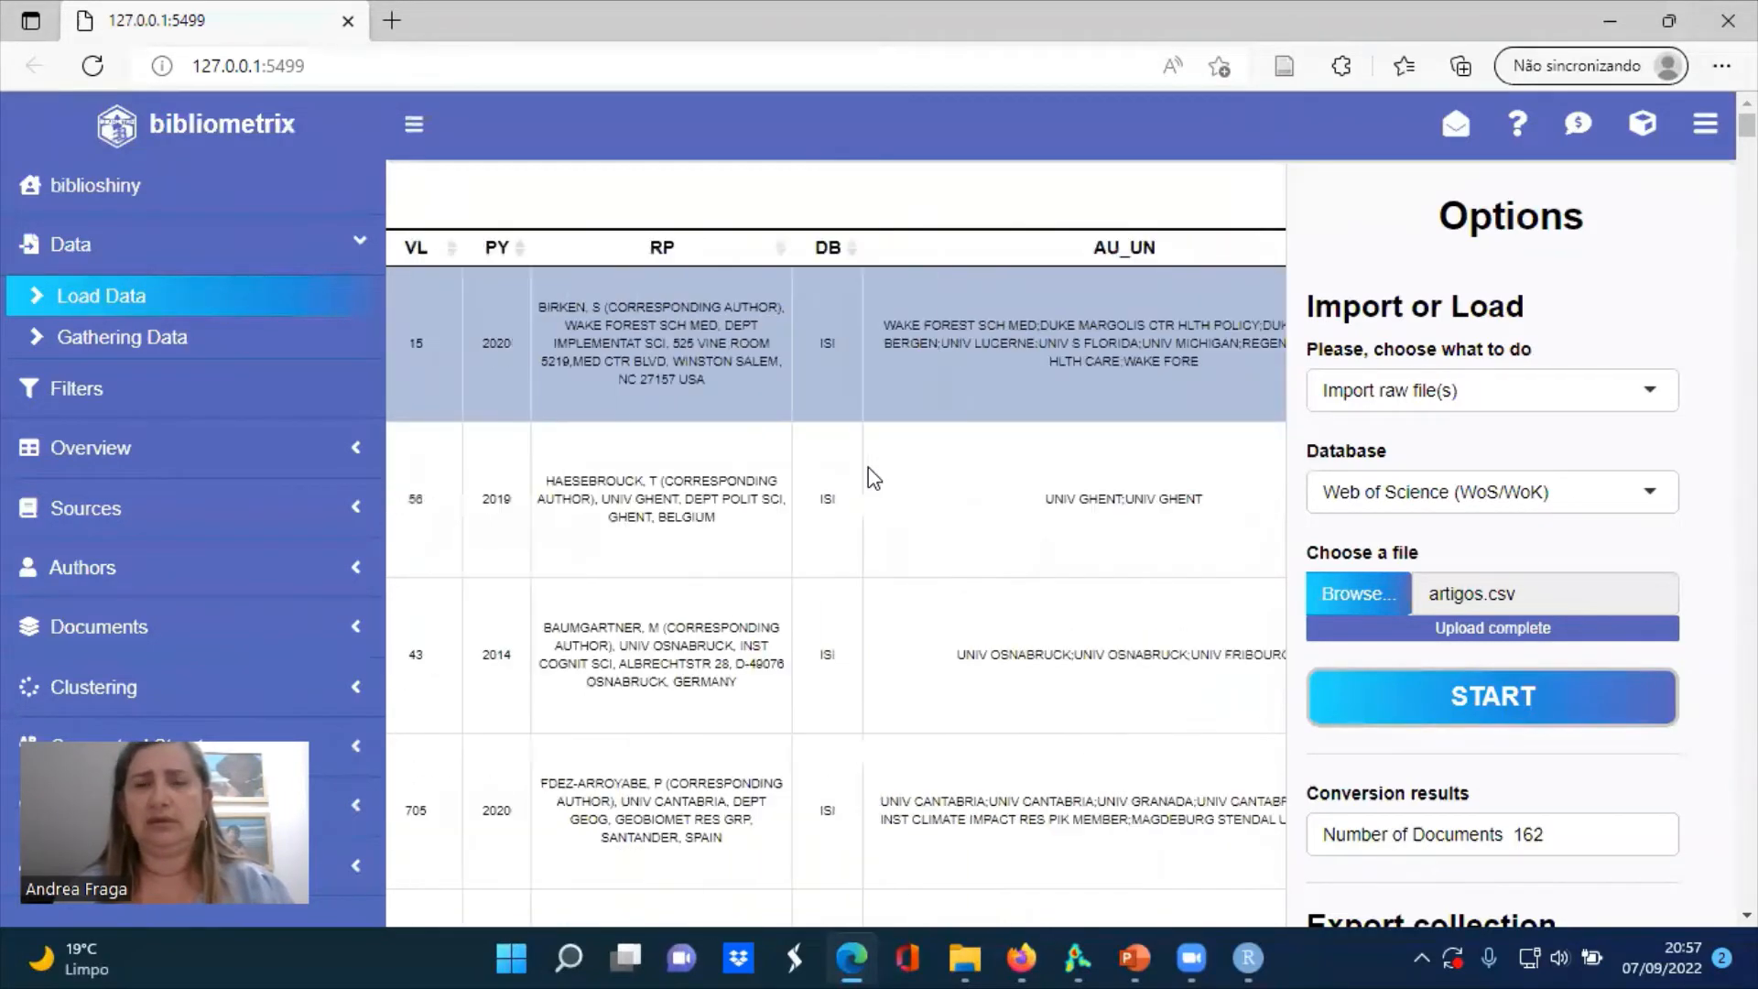
{"action": "scroll", "coordinate": [868, 476], "scroll_direction": "left", "scroll_amount": 10}
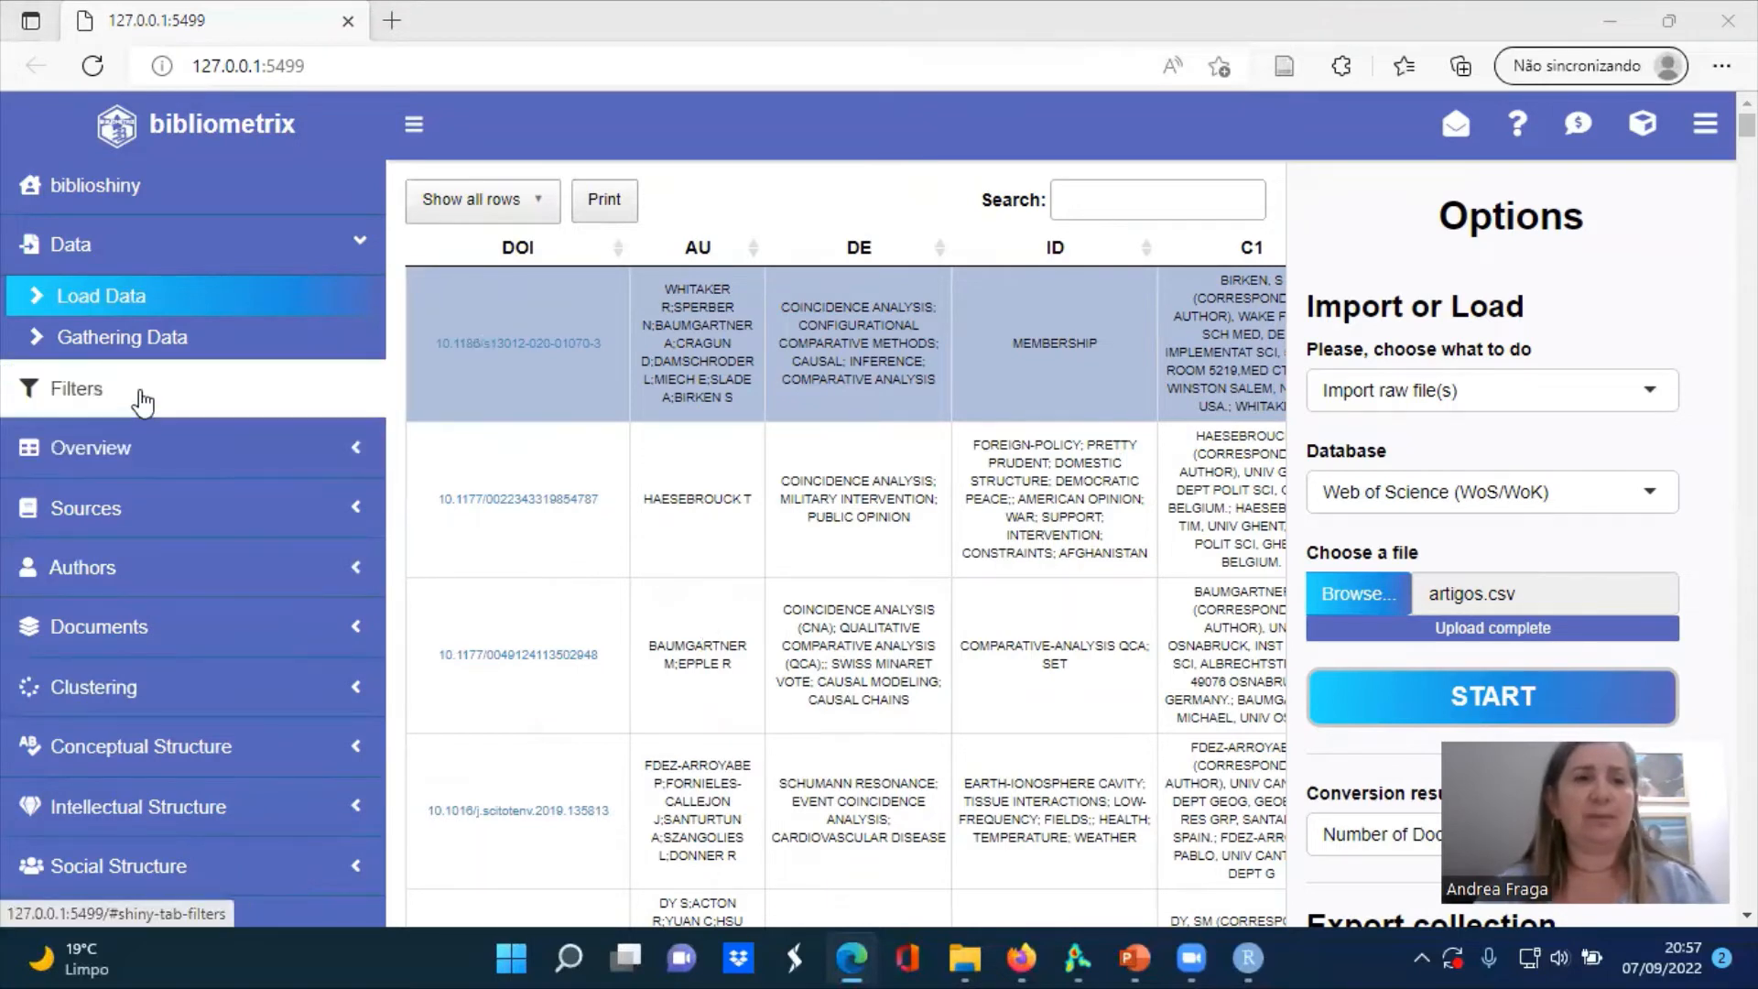
Open the collection filters and remove Chinese from the selected languages
{"action": "left_click", "coordinate": [130, 401]}
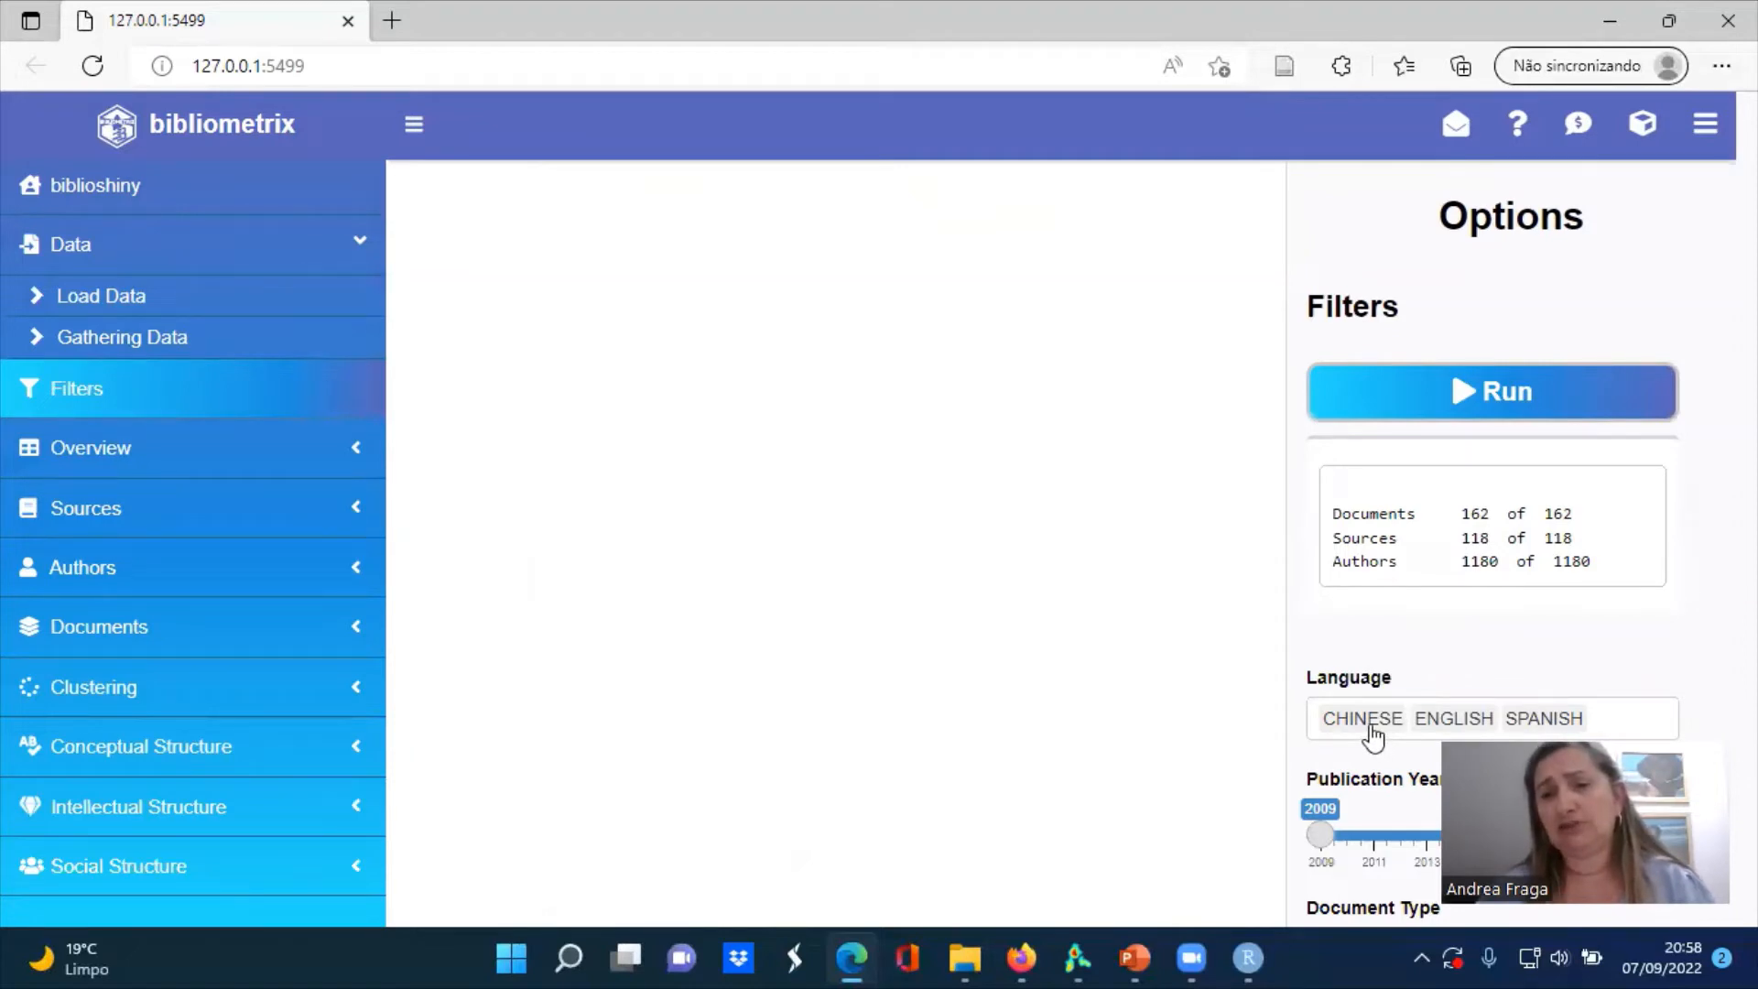
{"action": "left_click", "coordinate": [1370, 720]}
{"action": "key", "text": "BackSpace"}
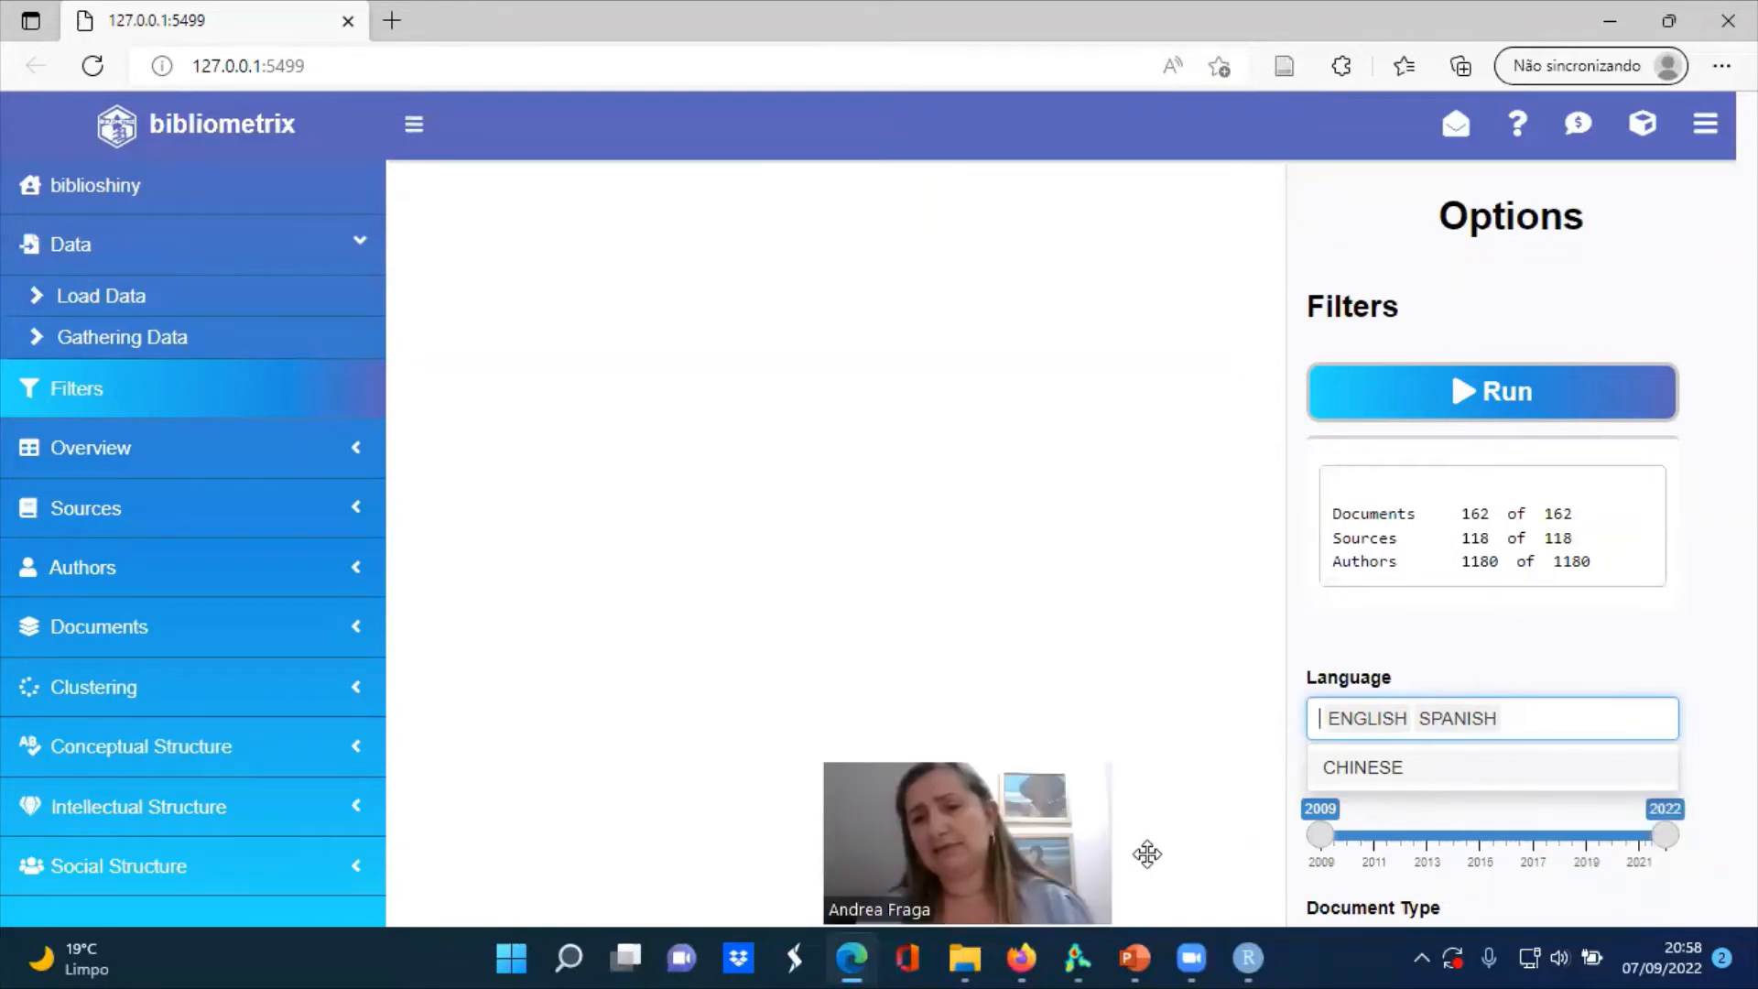
{"action": "left_click", "coordinate": [1436, 827]}
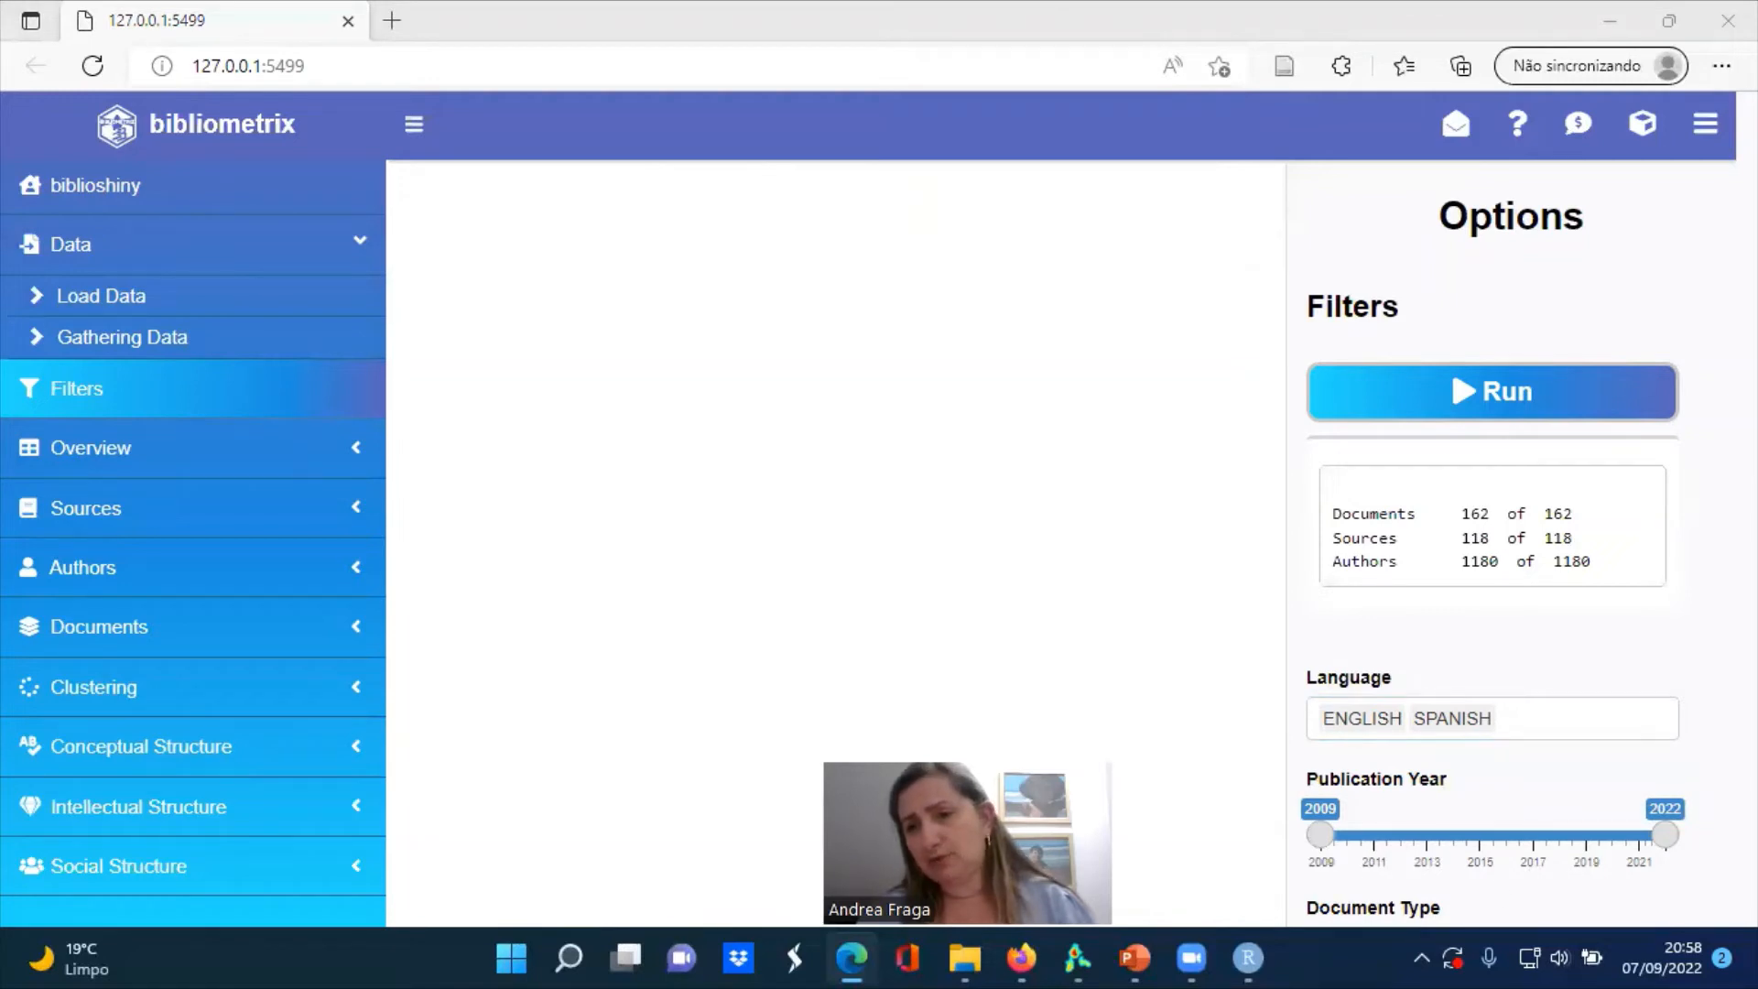
{"action": "left_click", "coordinate": [1558, 719]}
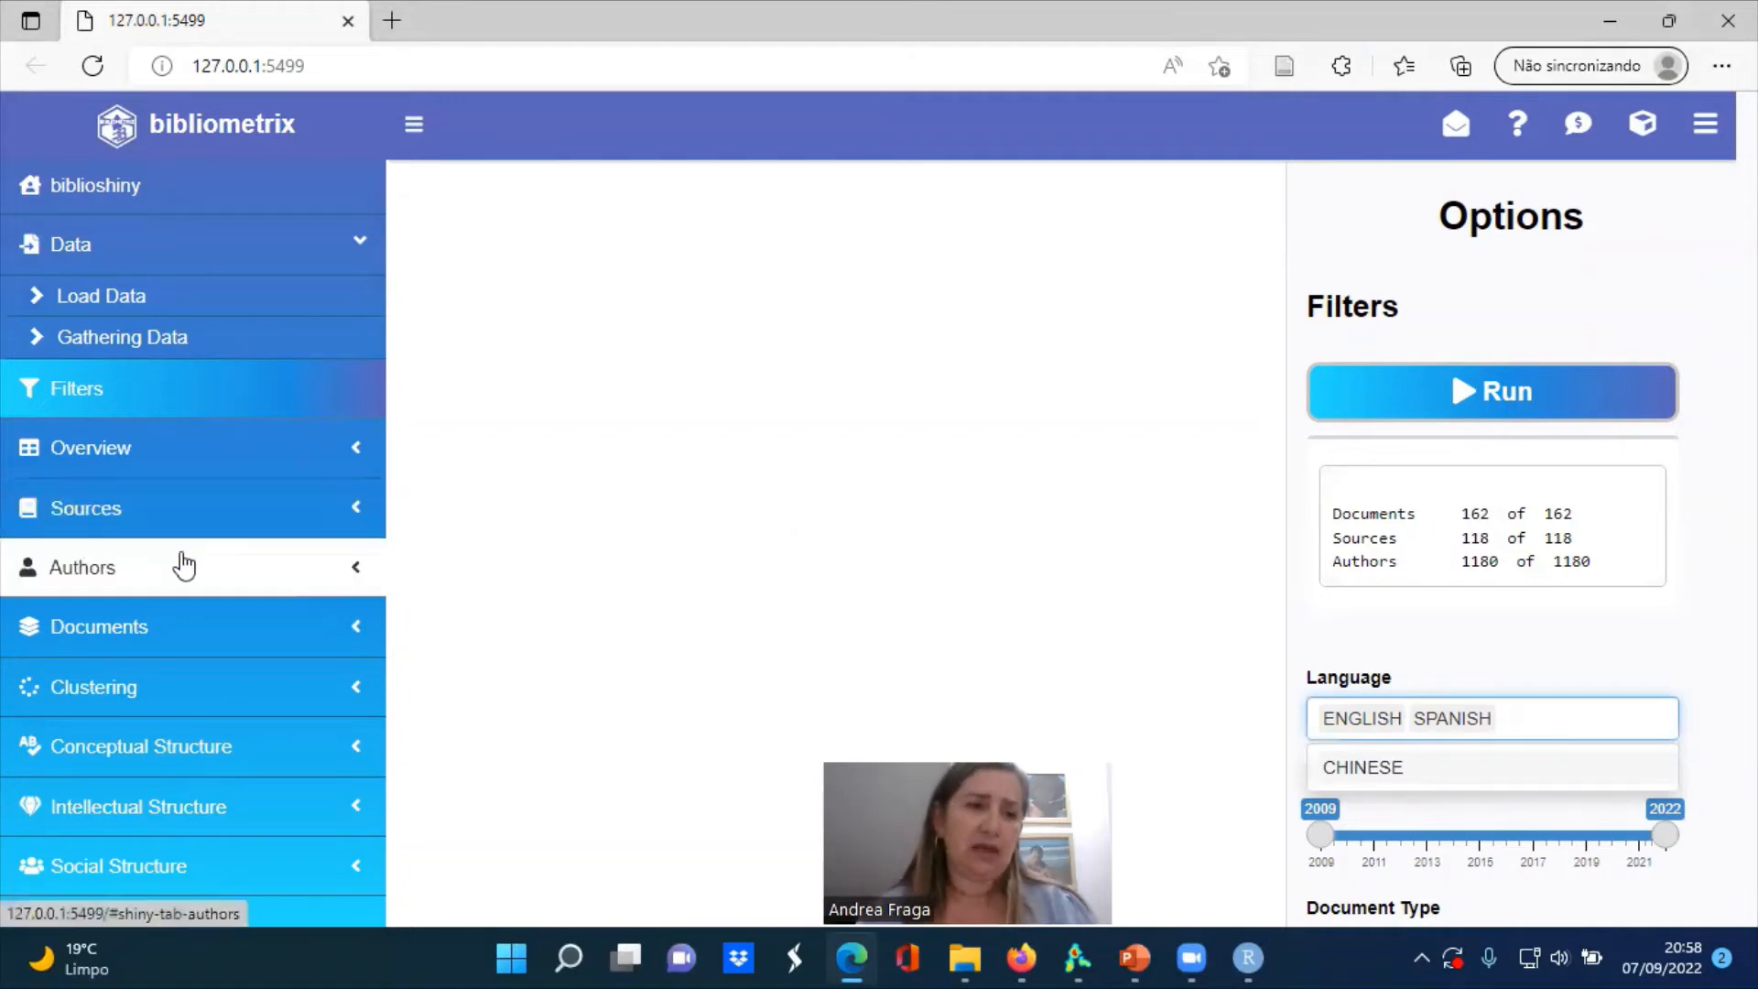
Generate the Most Relevant Authors plot for 10 authors, measured by number of documents
{"action": "left_click", "coordinate": [180, 564]}
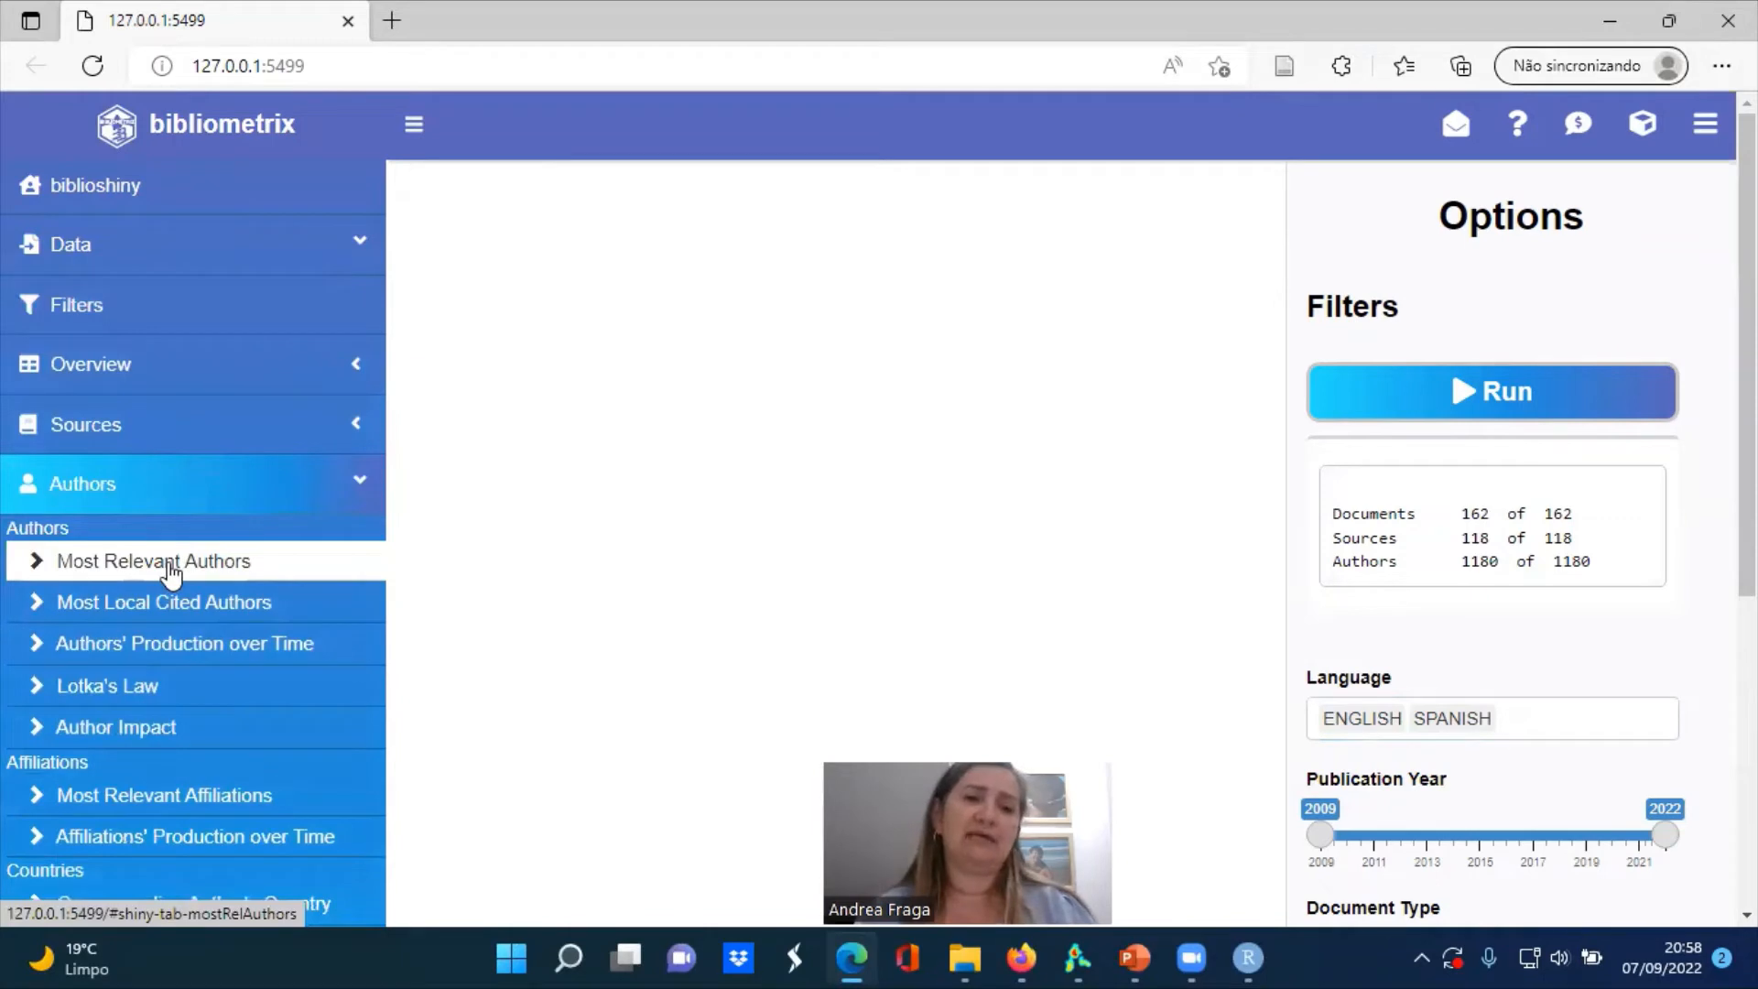
{"action": "left_click", "coordinate": [171, 567]}
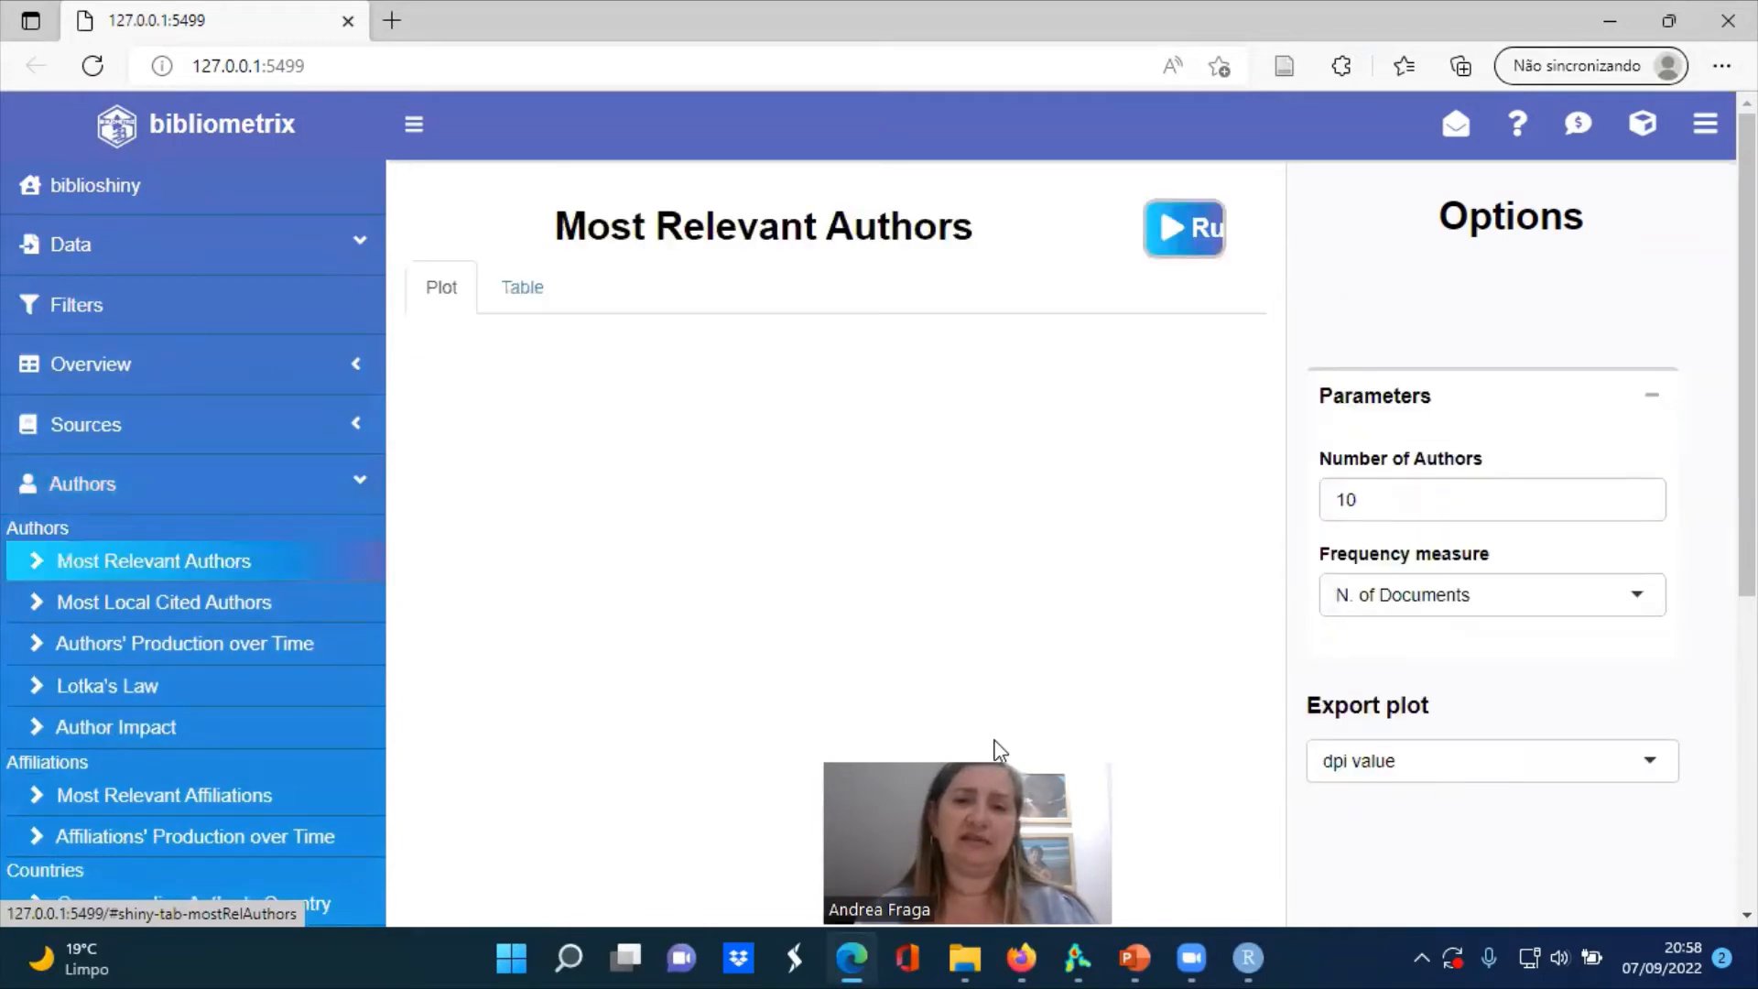
{"action": "left_click_drag", "start_coordinate": [994, 741], "coordinate": [1651, 771]}
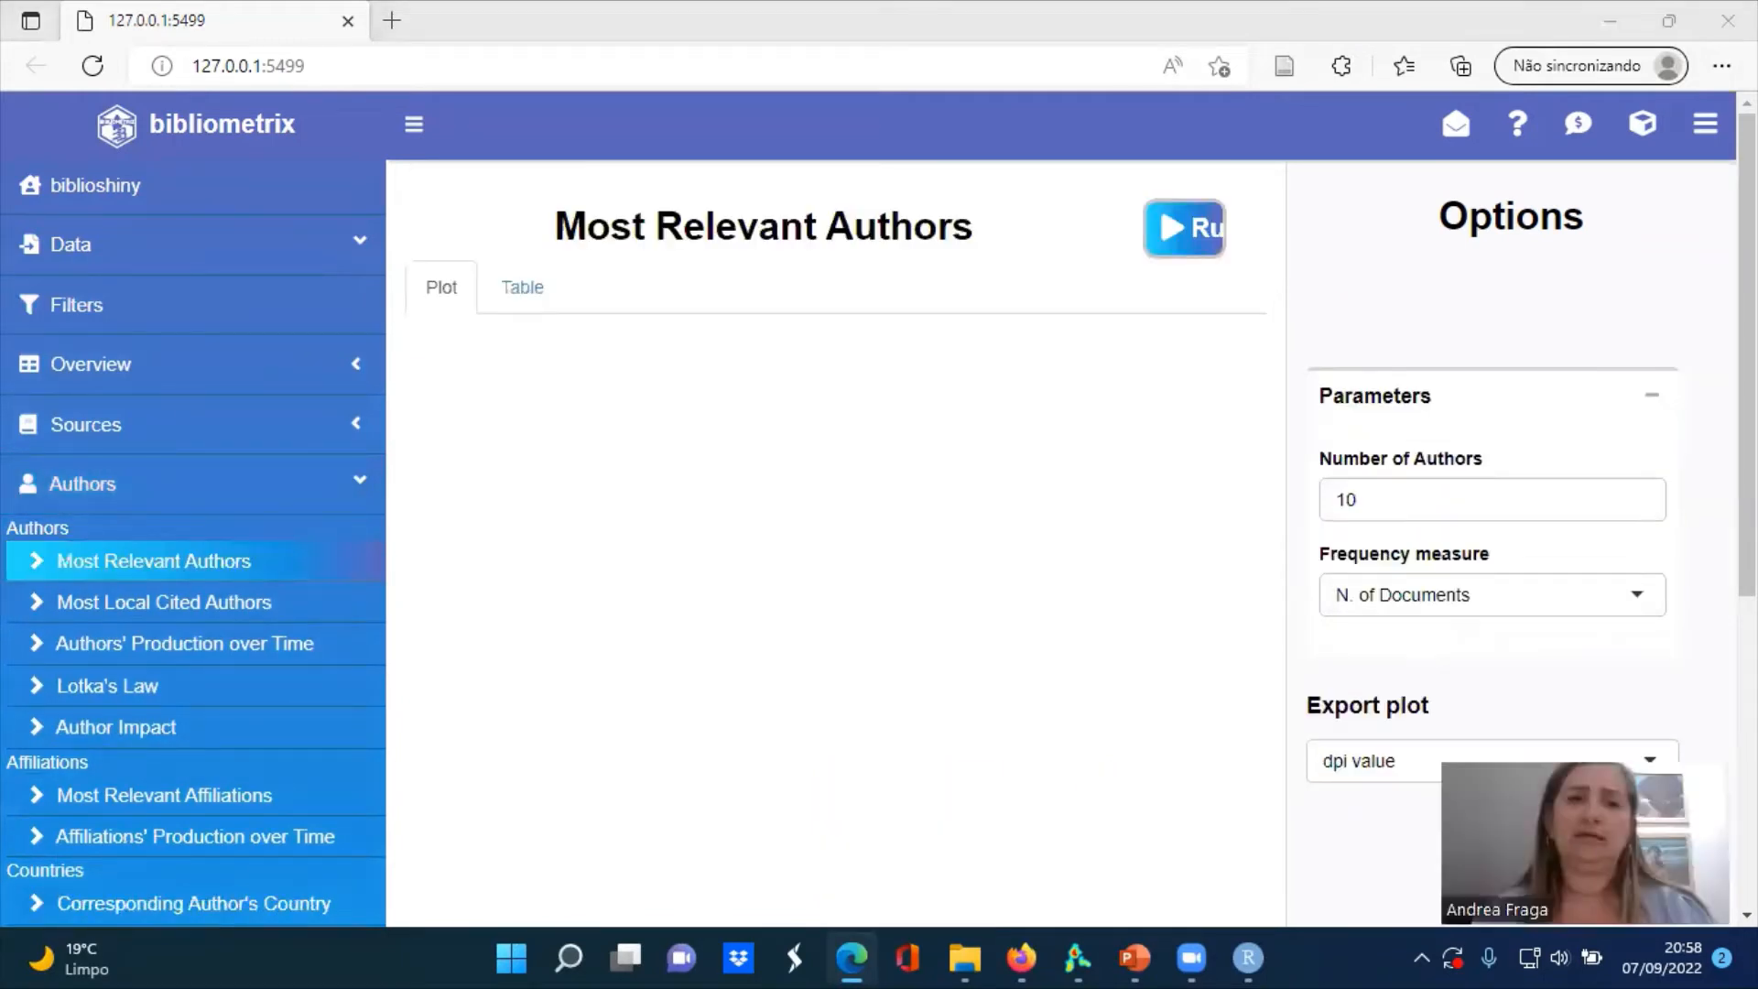
{"action": "left_click", "coordinate": [1183, 245]}
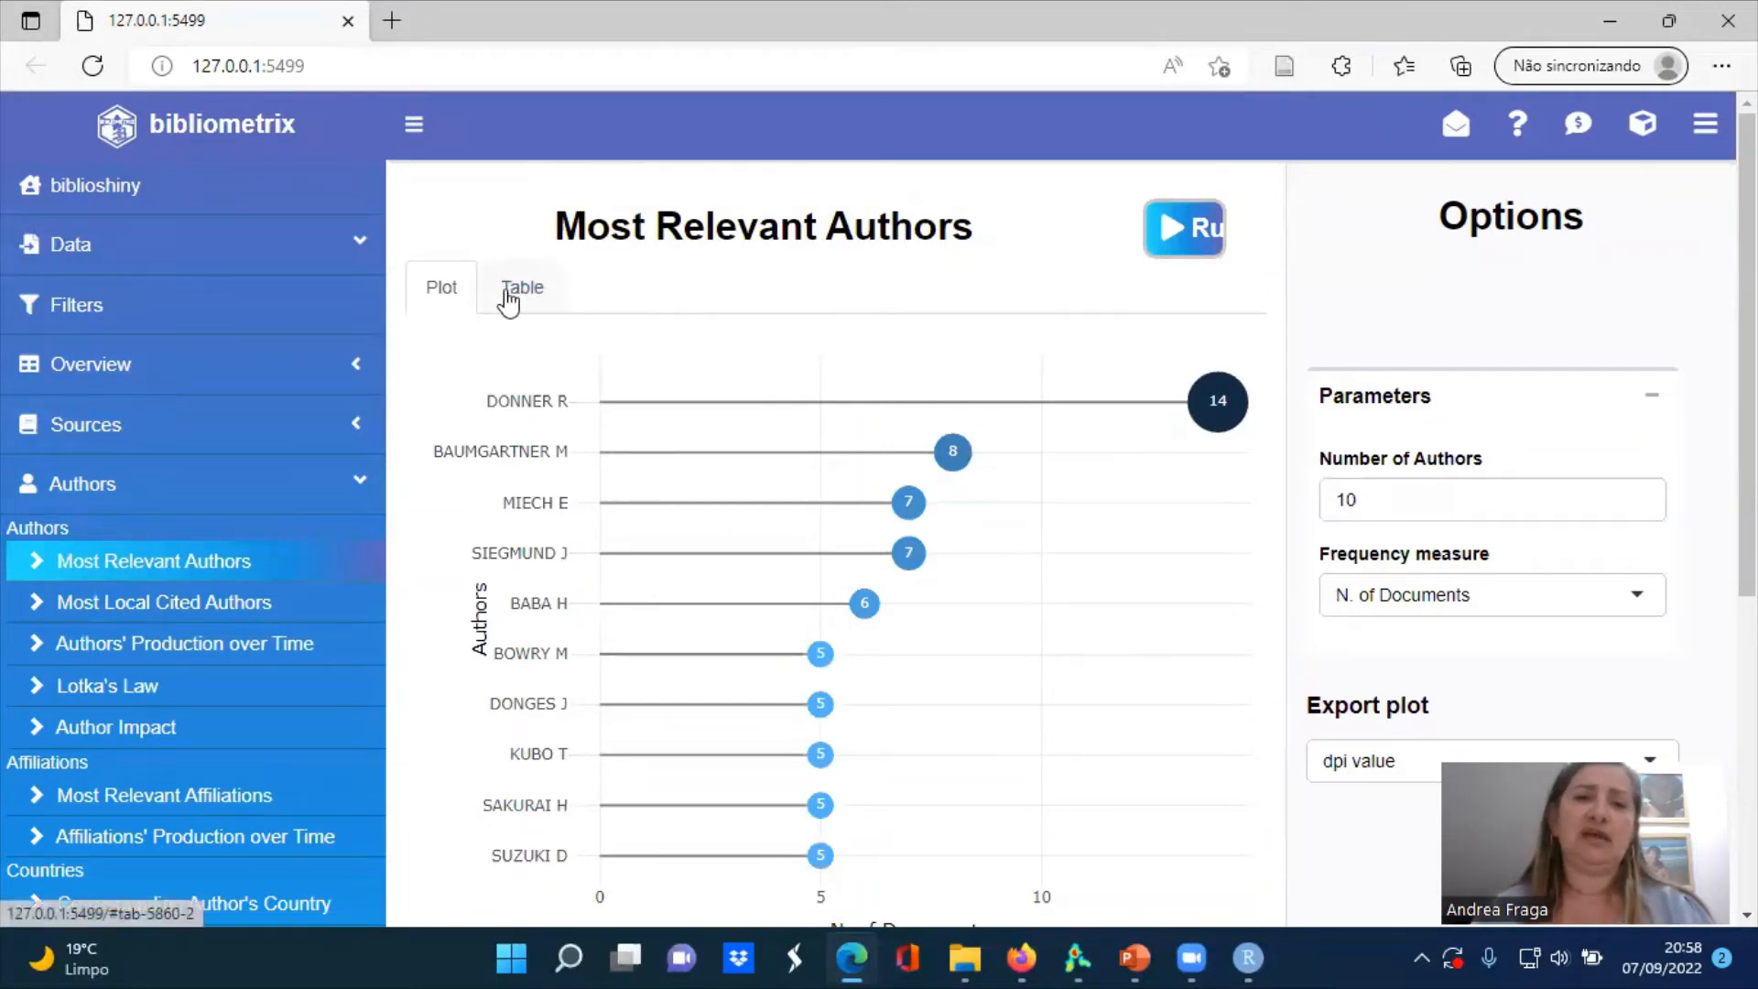
Look through the first five pages of the Most Relevant Authors table and return to page 1
{"action": "left_click", "coordinate": [529, 292]}
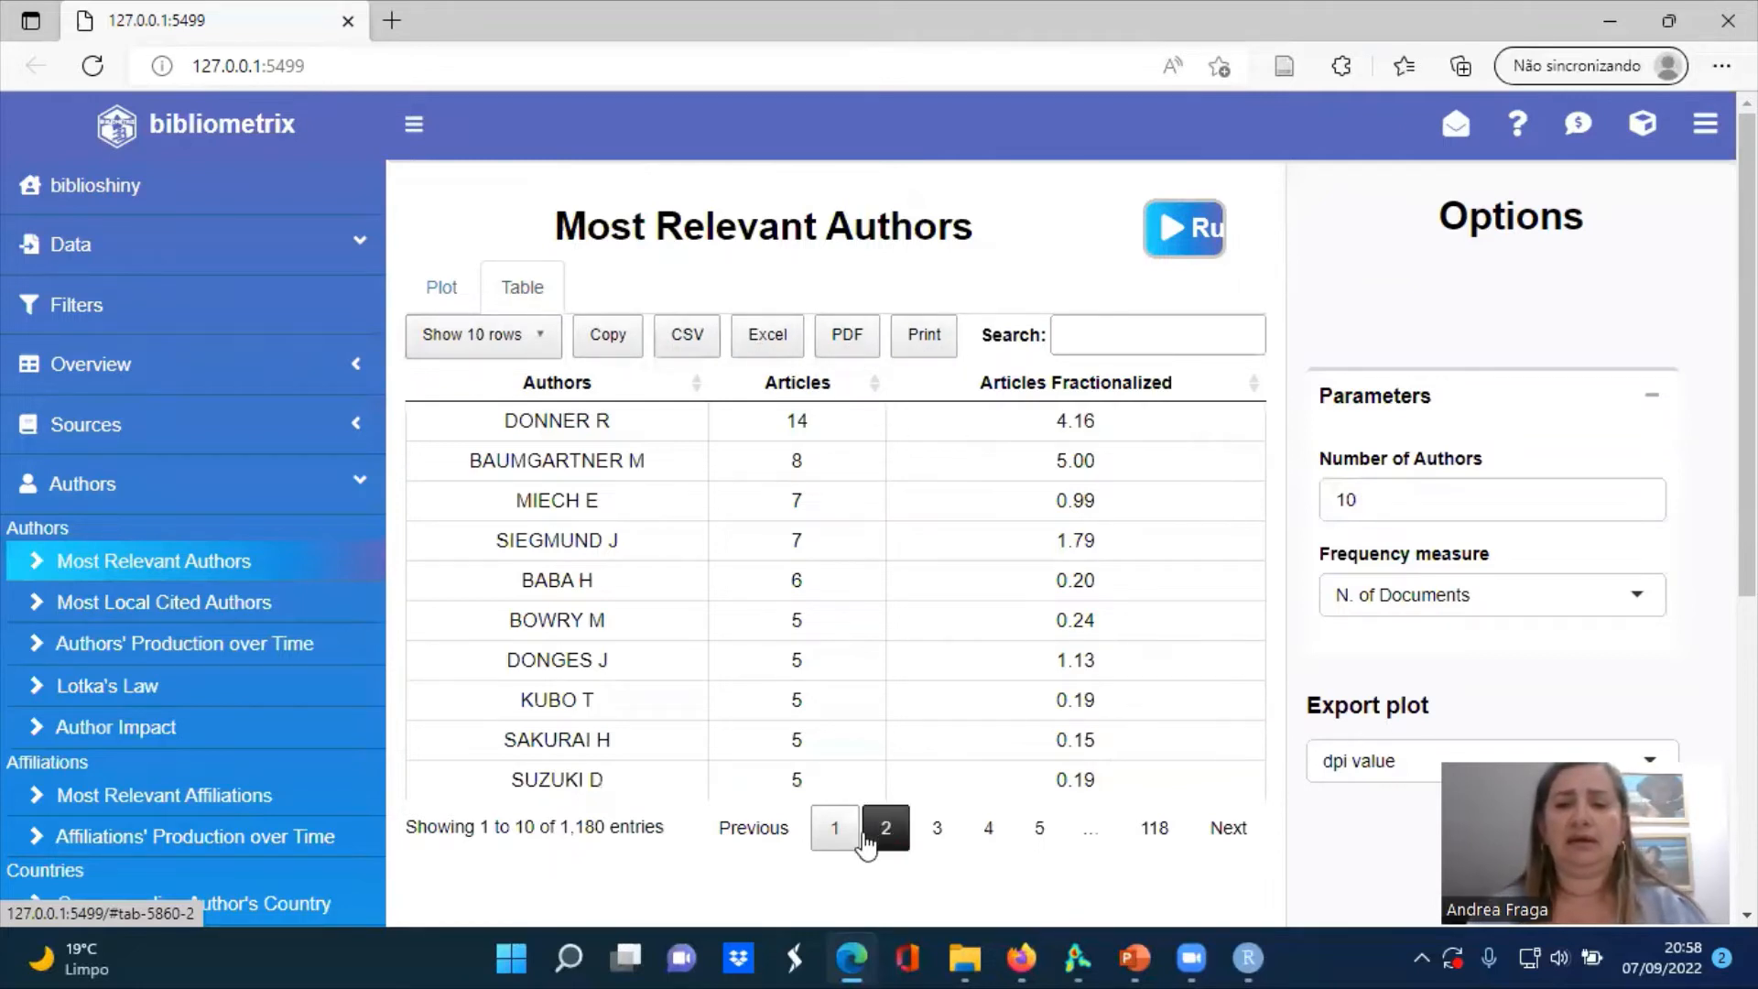
{"action": "left_click", "coordinate": [886, 829]}
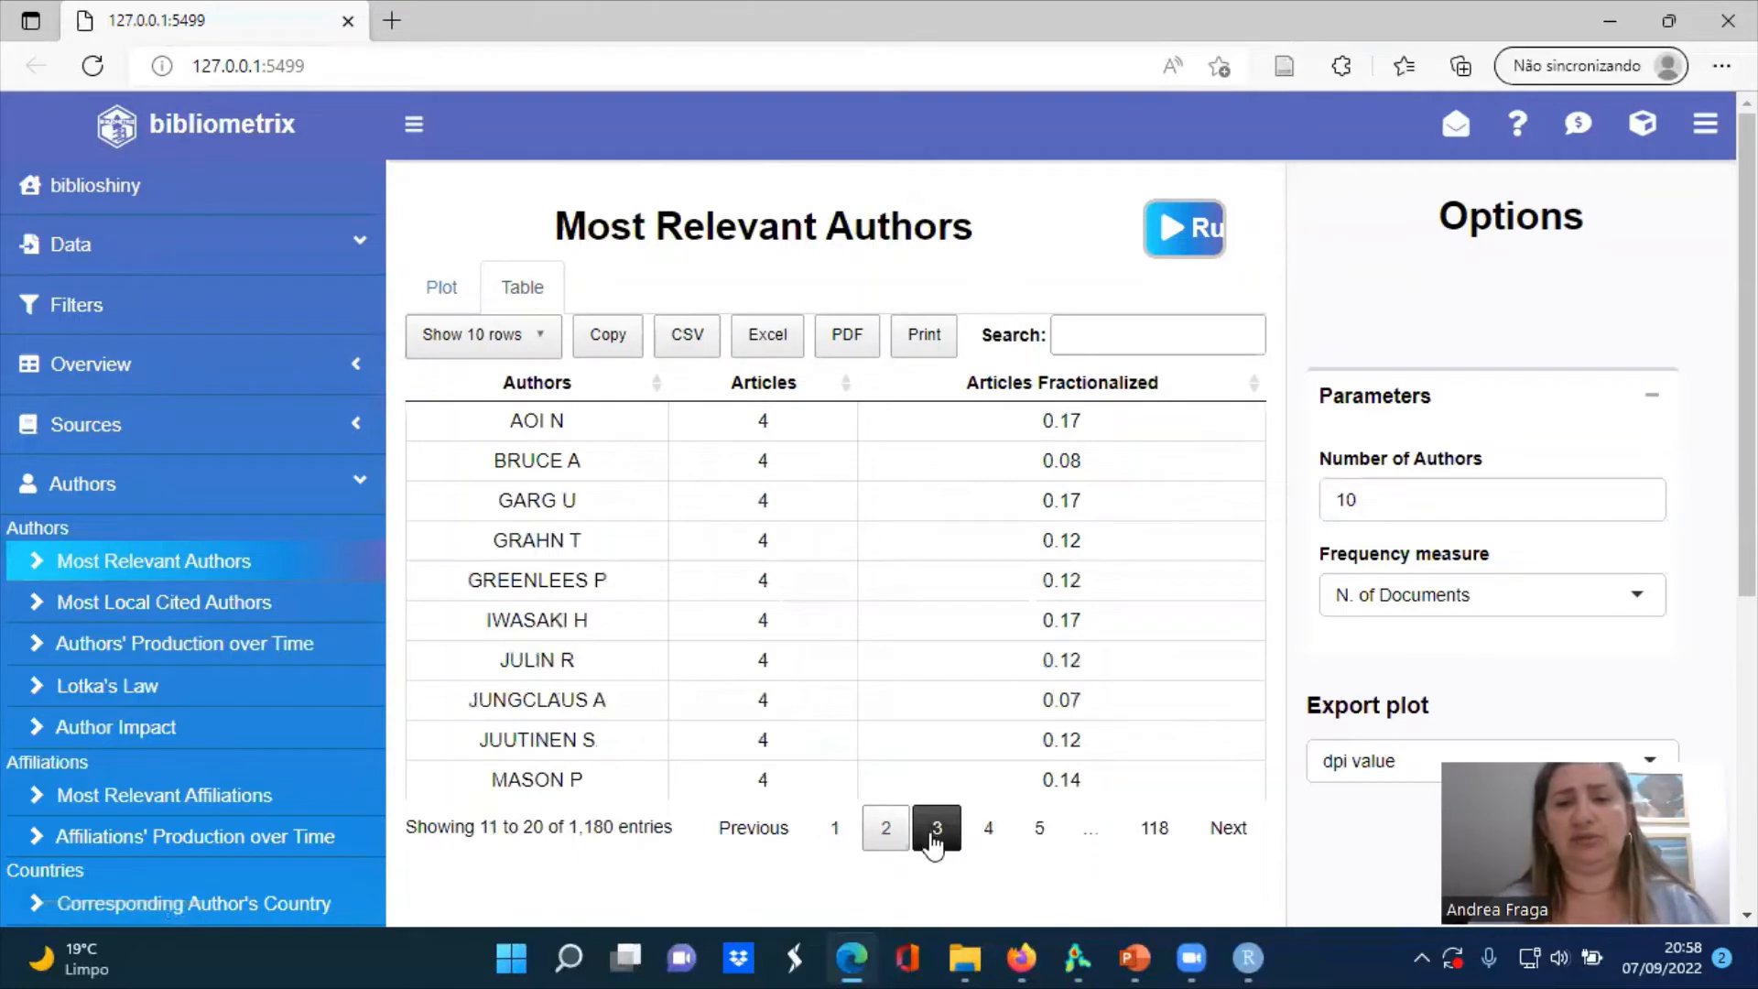
{"action": "left_click", "coordinate": [934, 840]}
{"action": "left_click", "coordinate": [985, 838]}
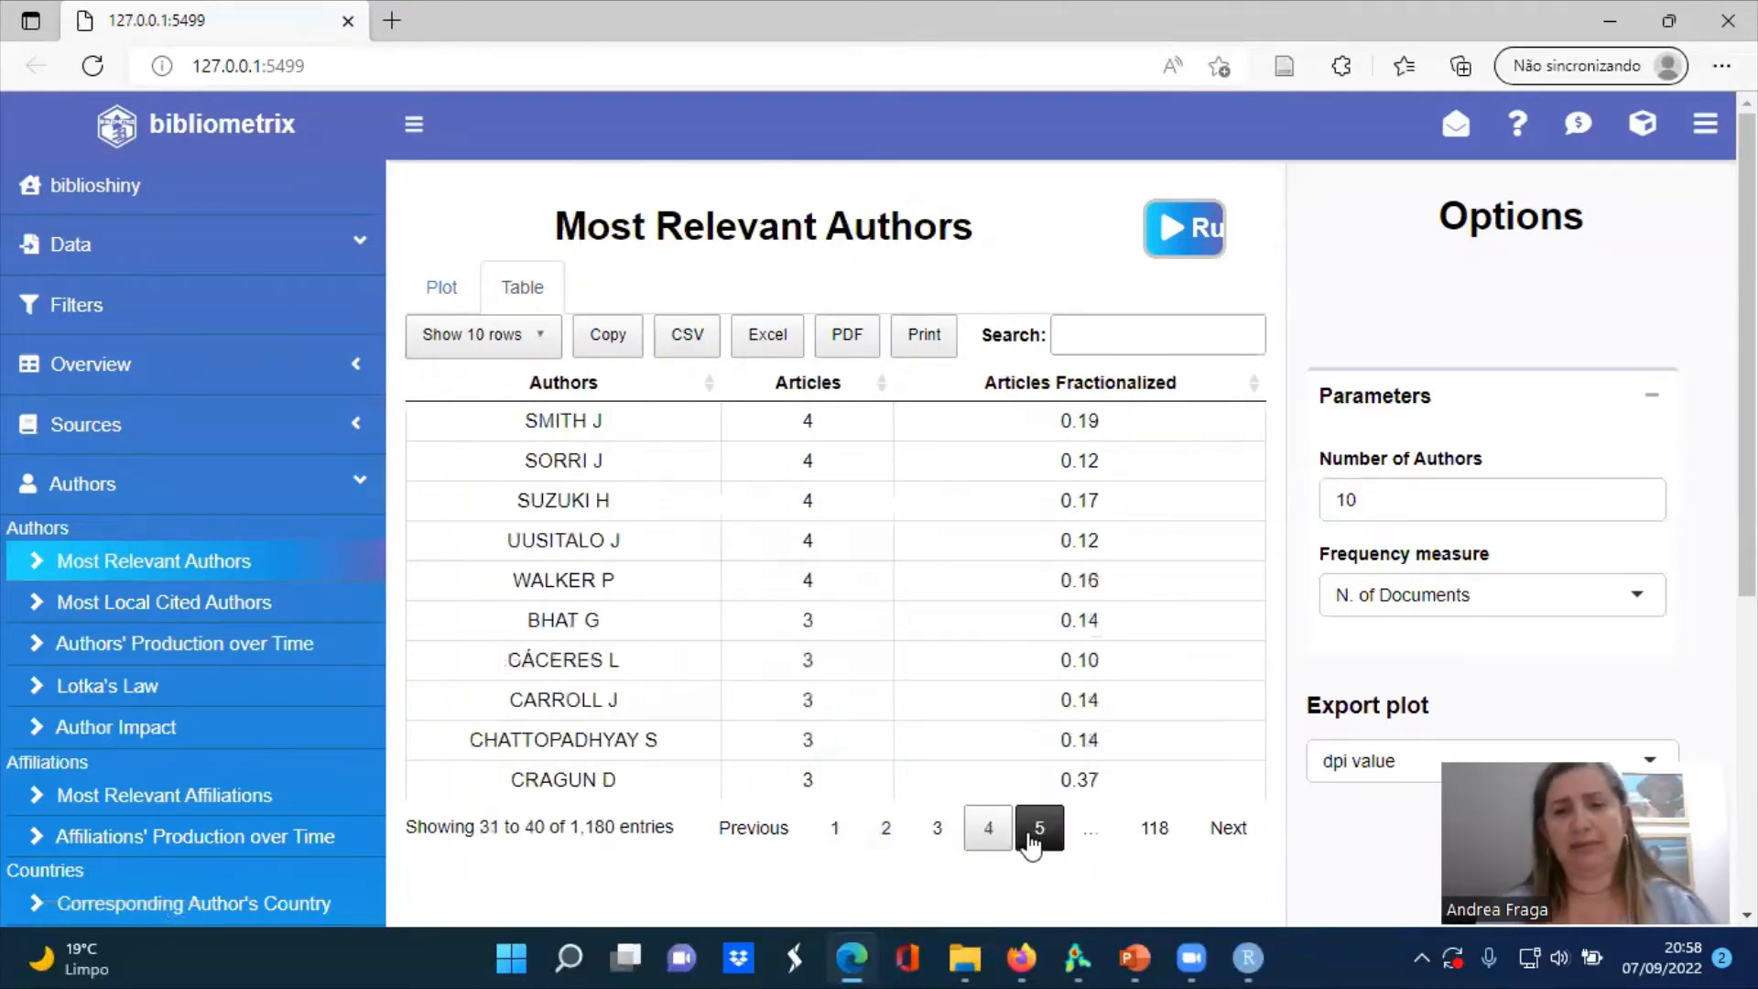
{"action": "left_click", "coordinate": [1031, 835]}
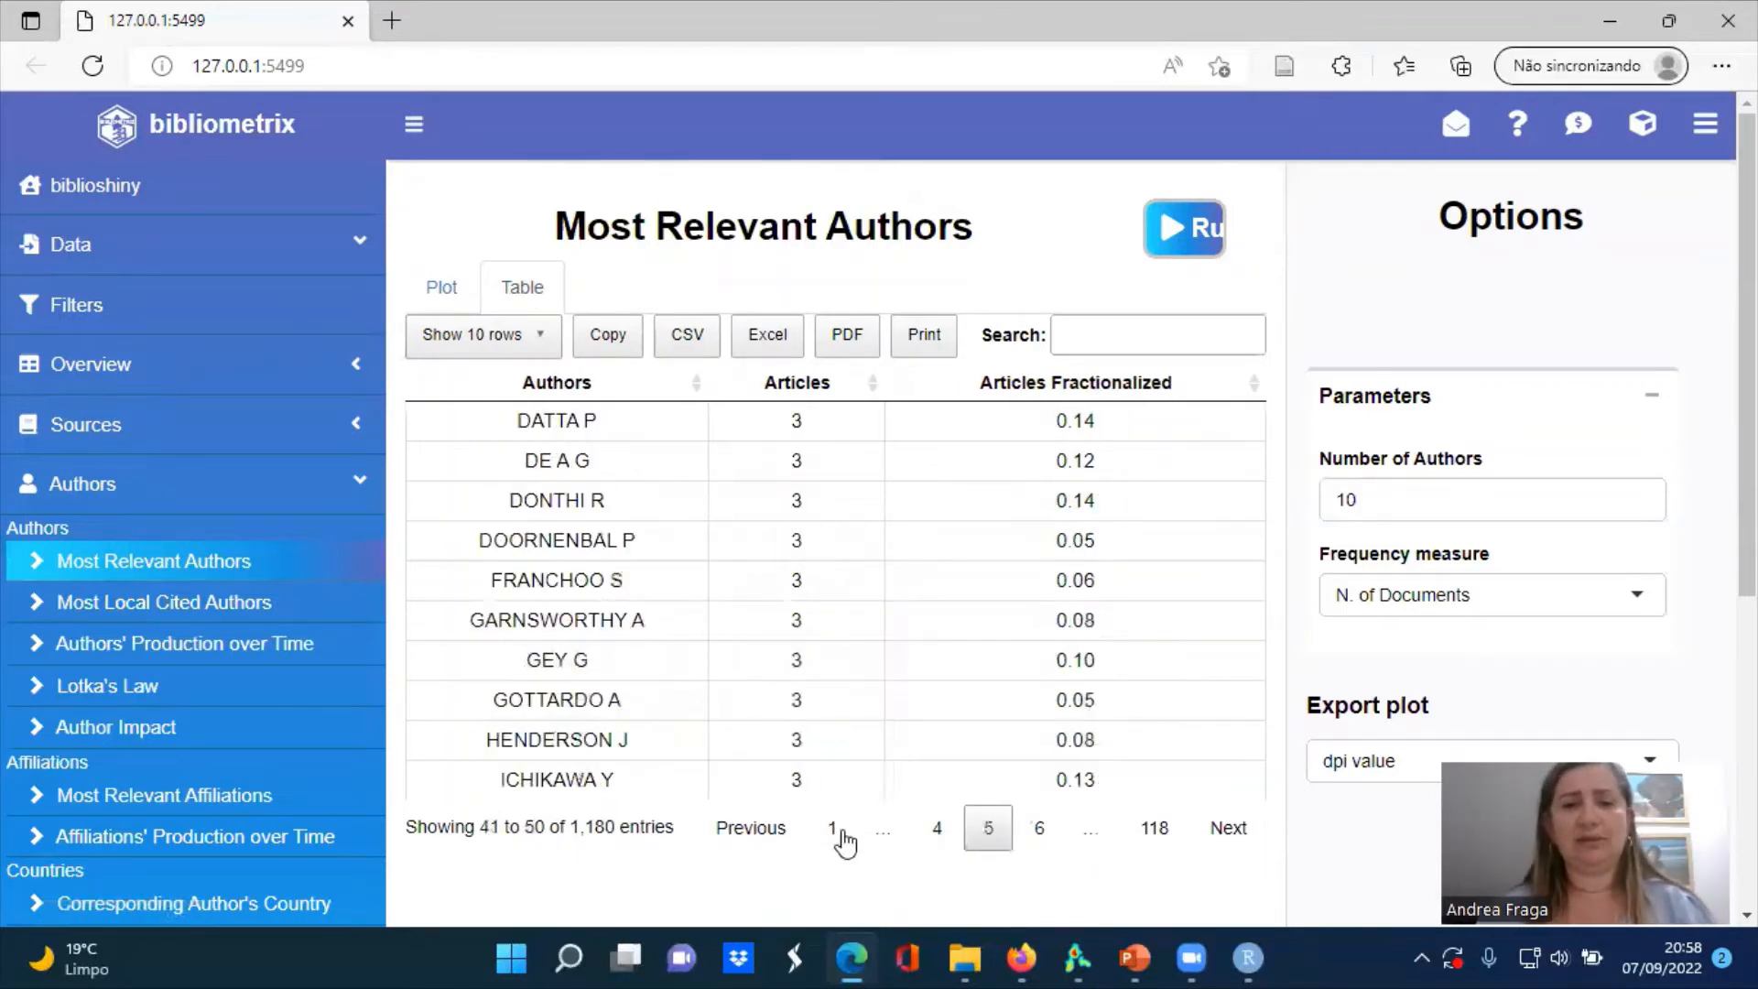
{"action": "left_click", "coordinate": [836, 835]}
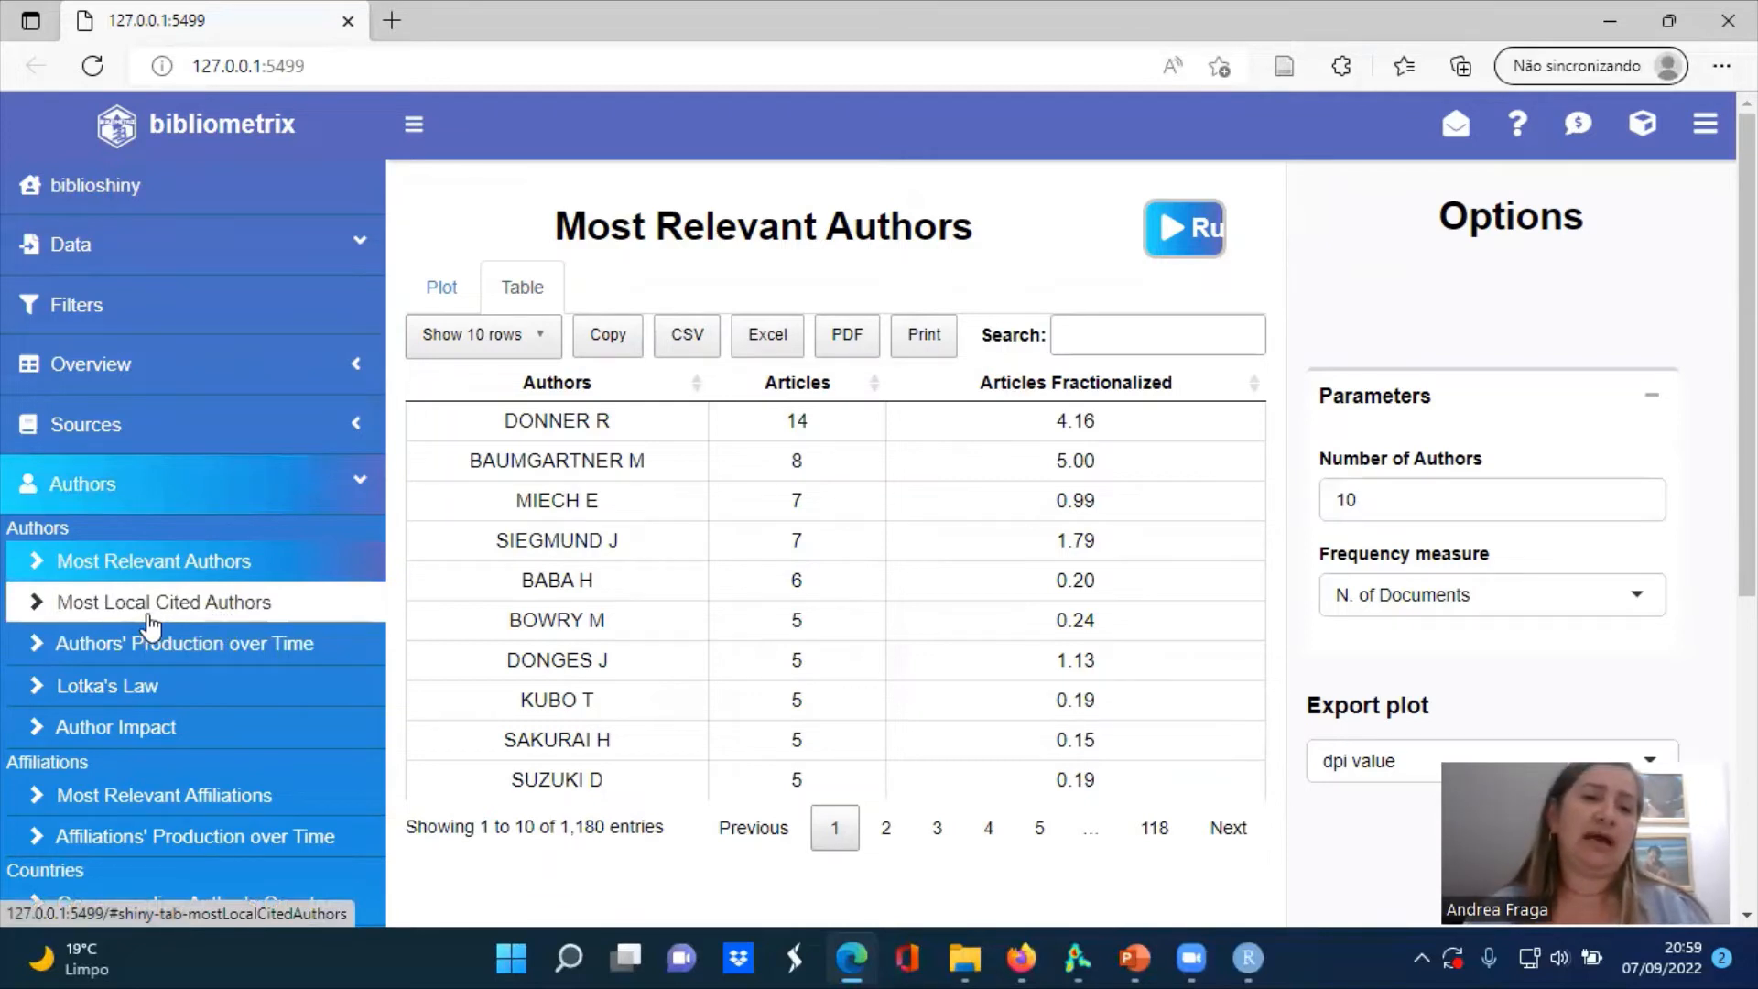
Generate the Most Local Cited Authors plot for 10 authors and show its results as a table
{"action": "left_click", "coordinate": [193, 616]}
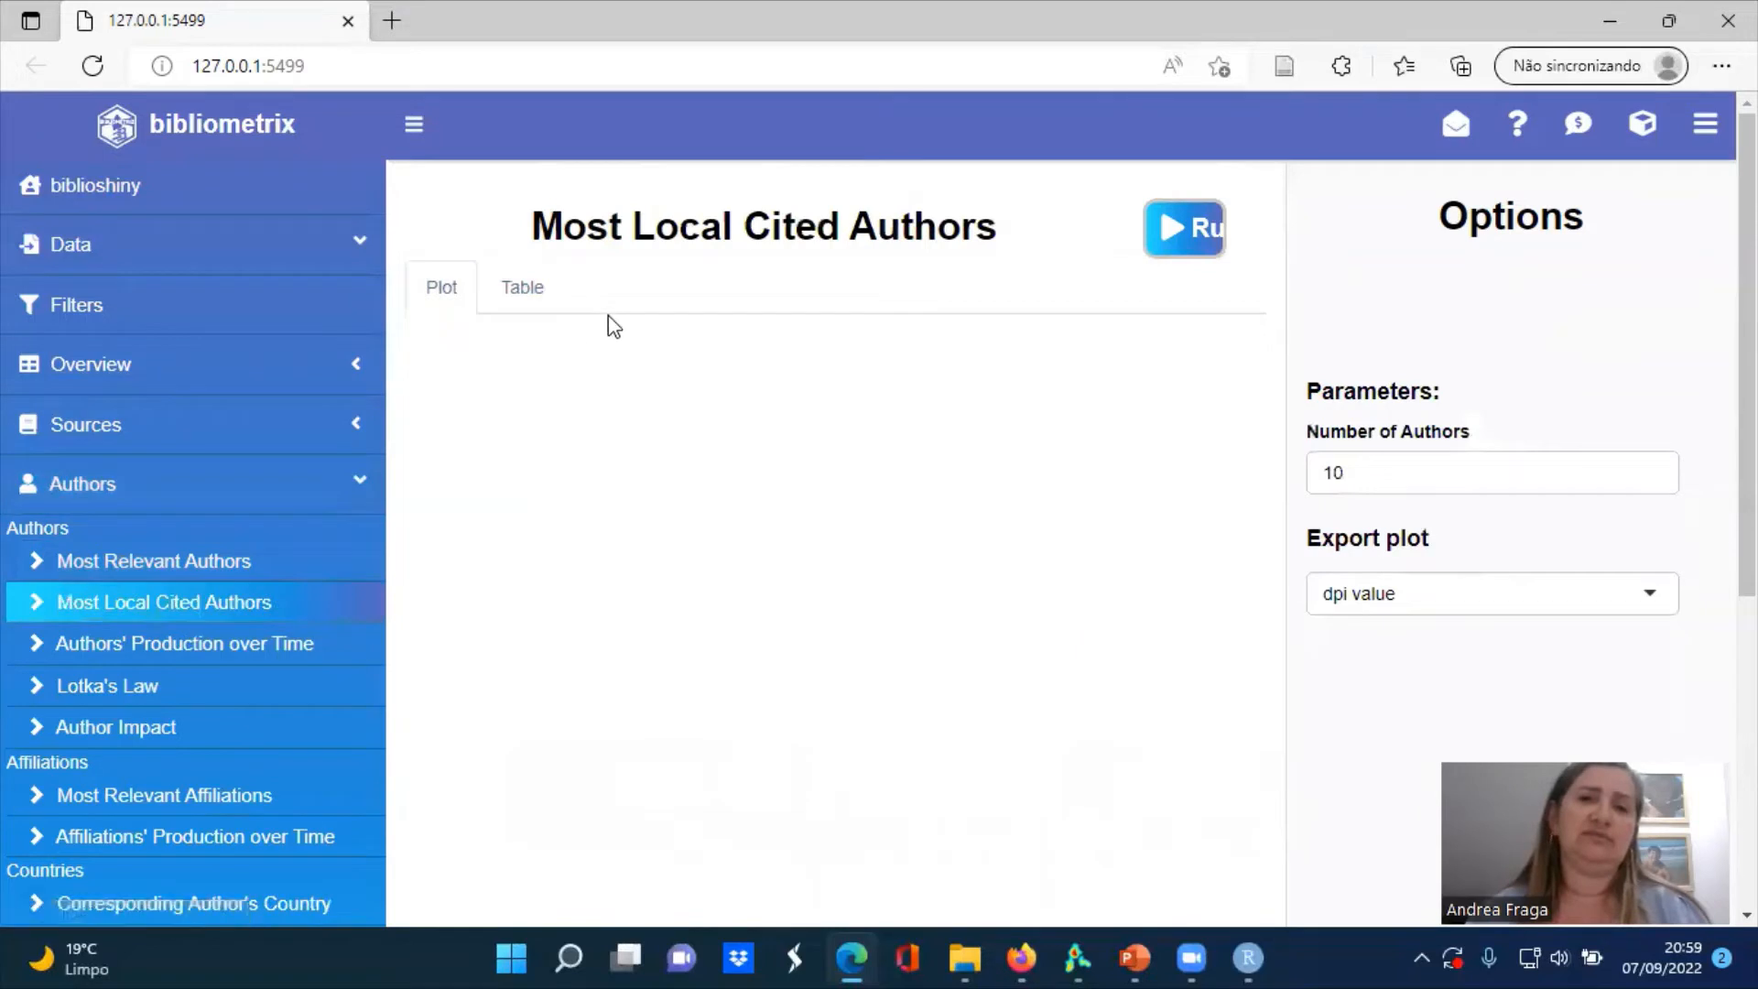
{"action": "left_click", "coordinate": [1199, 240]}
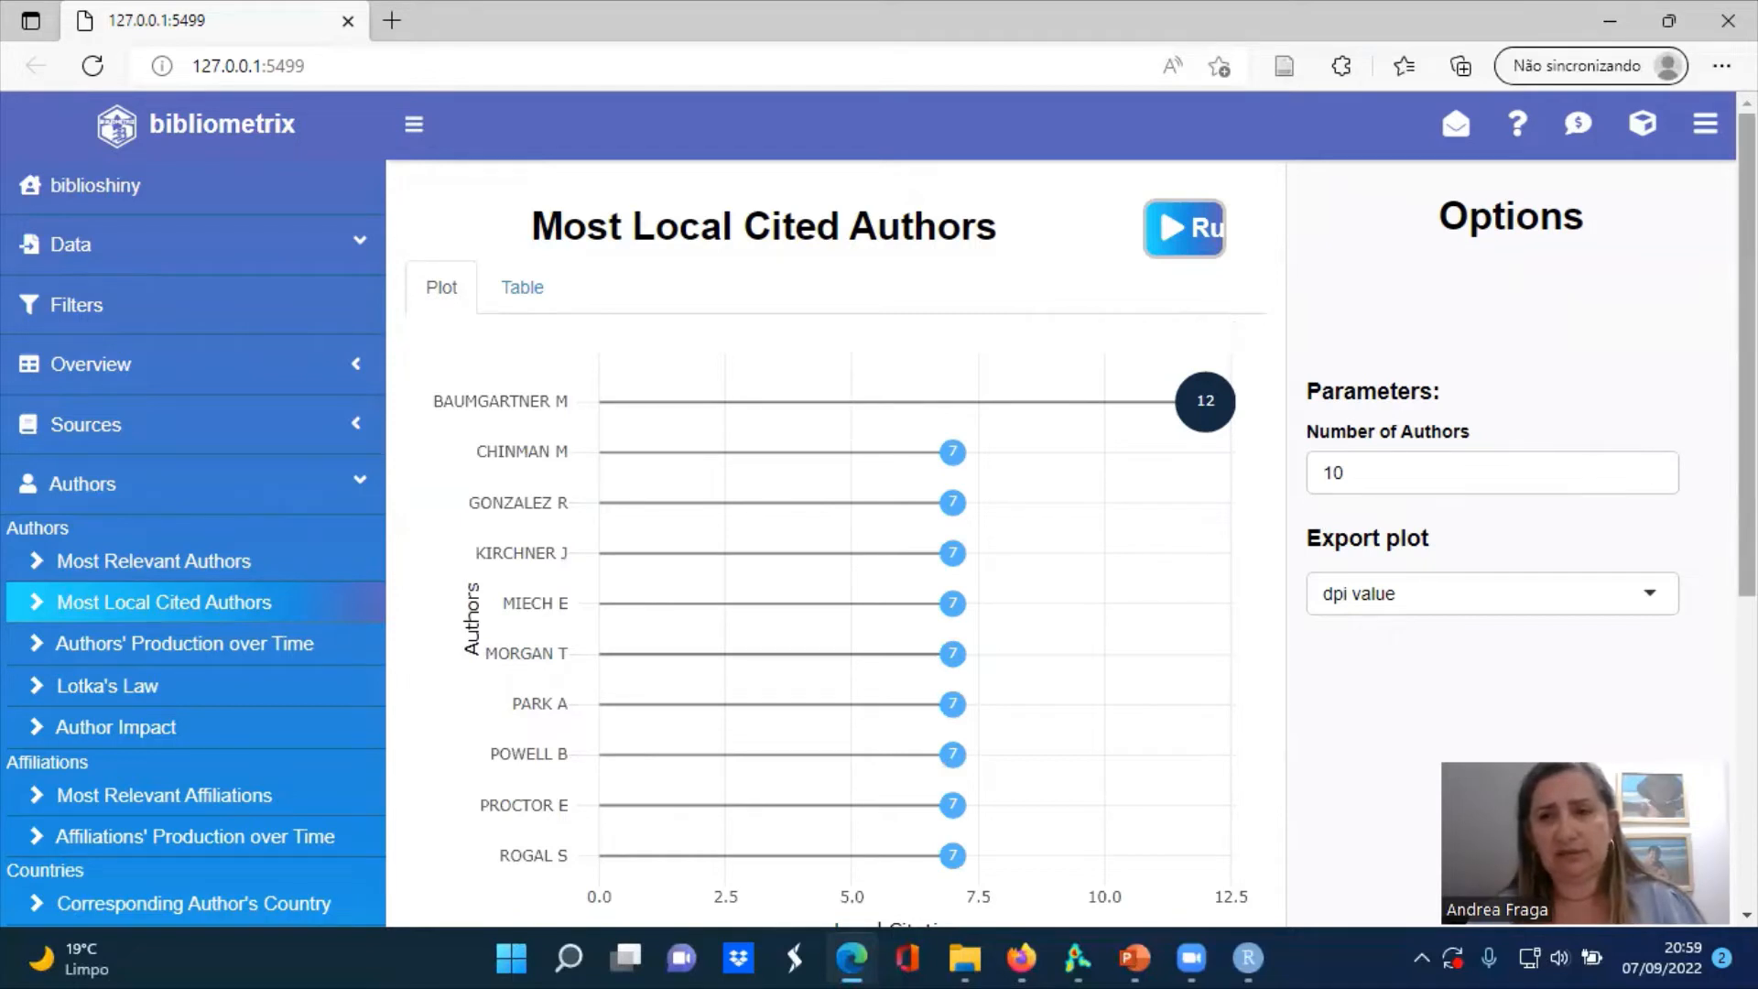
{"action": "scroll", "coordinate": [1746, 366], "scroll_direction": "down", "scroll_amount": 1}
{"action": "scroll", "coordinate": [1452, 97], "scroll_direction": "down", "scroll_amount": 2}
{"action": "scroll", "coordinate": [1452, 97], "scroll_direction": "up", "scroll_amount": 3}
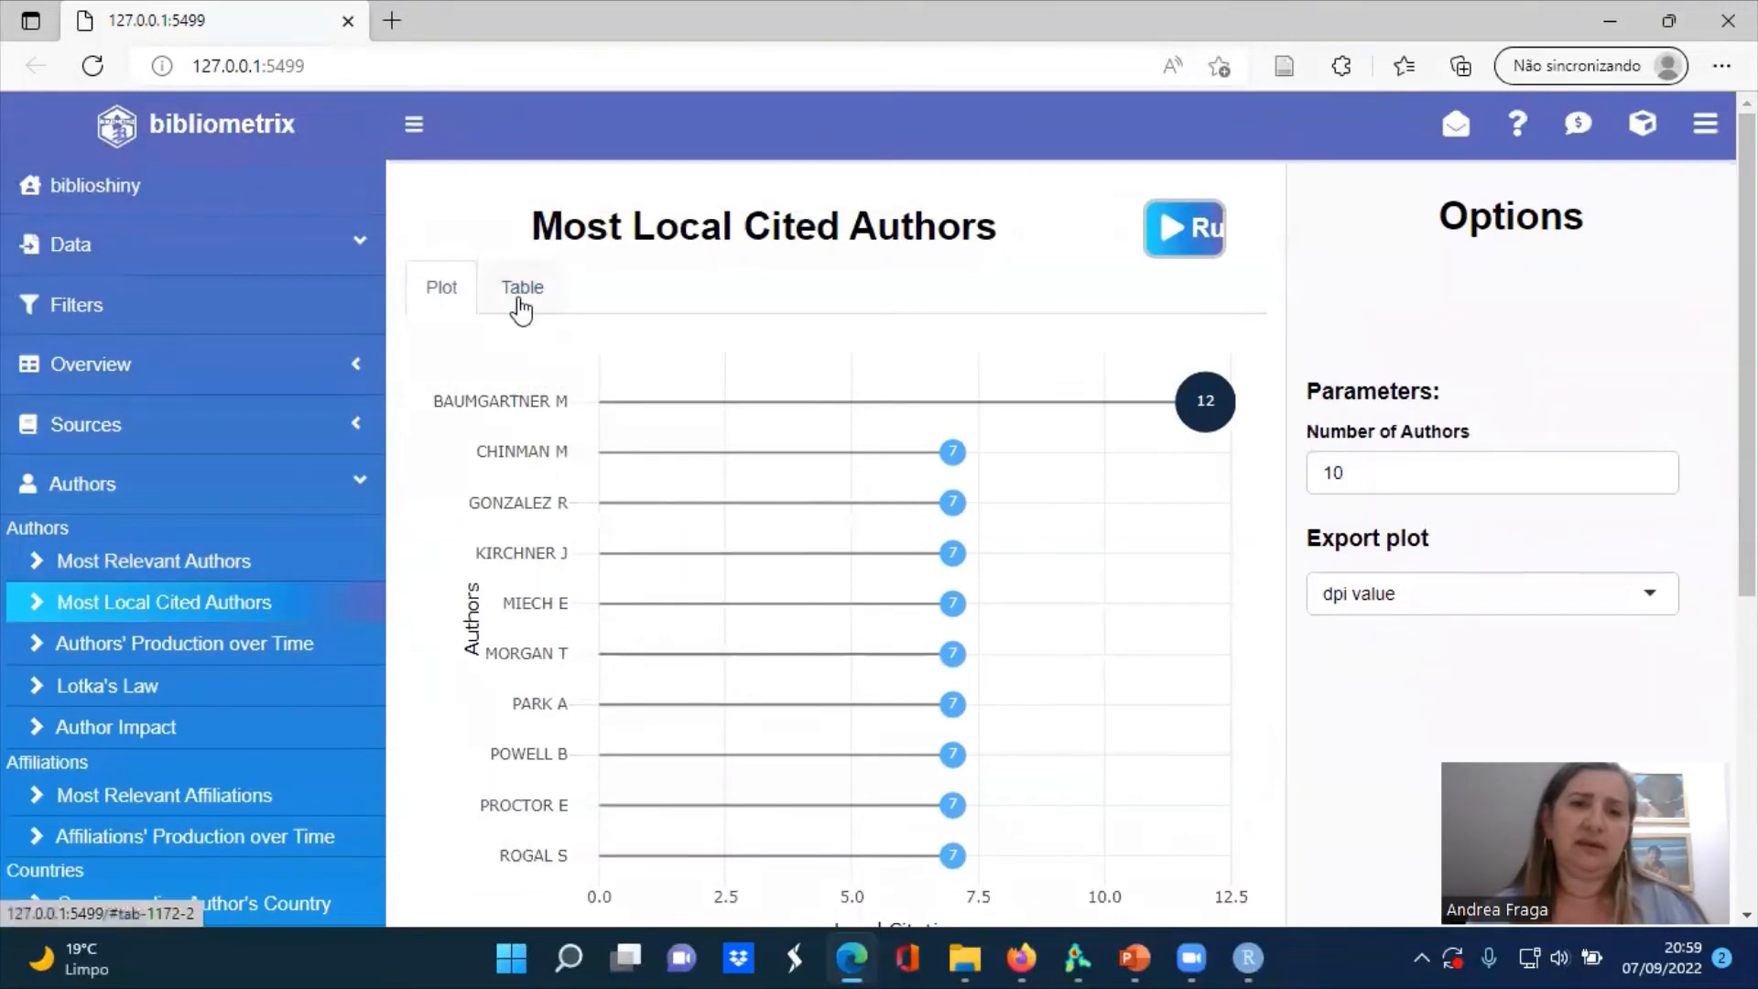
{"action": "left_click", "coordinate": [519, 291]}
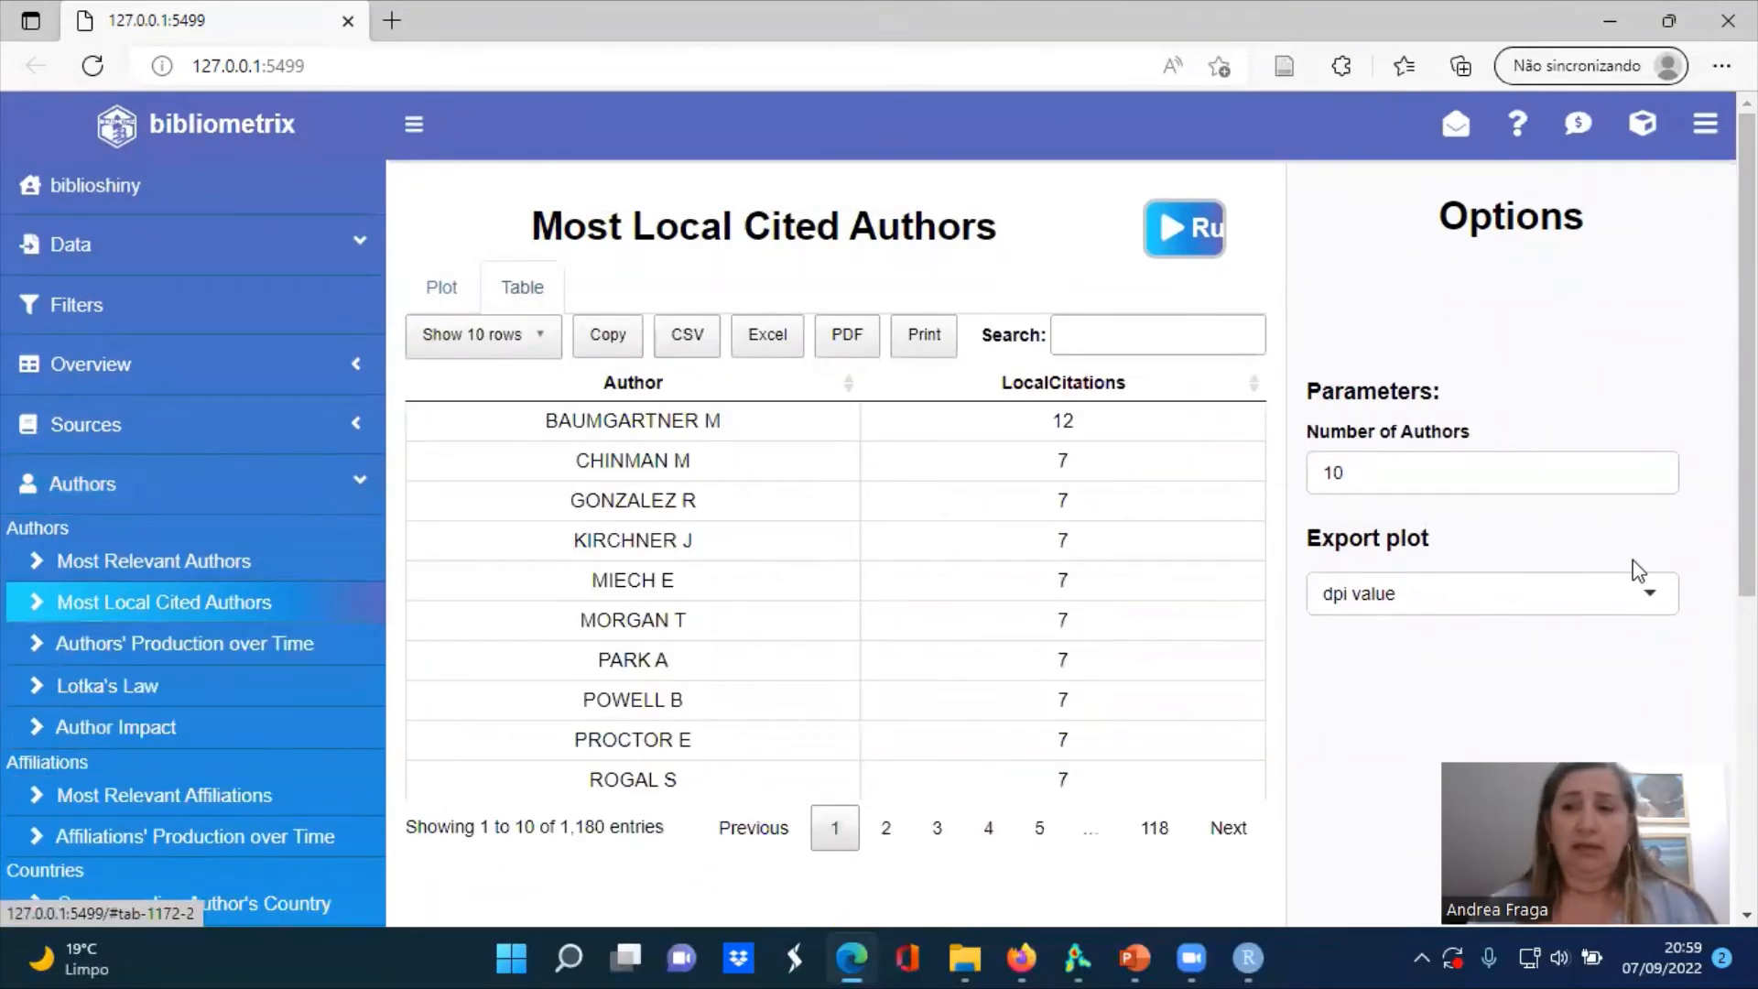
Generate the conceptual structure's co-occurrence network using the Keywords Plus field
{"action": "scroll", "coordinate": [1485, 122], "scroll_direction": "down", "scroll_amount": 3}
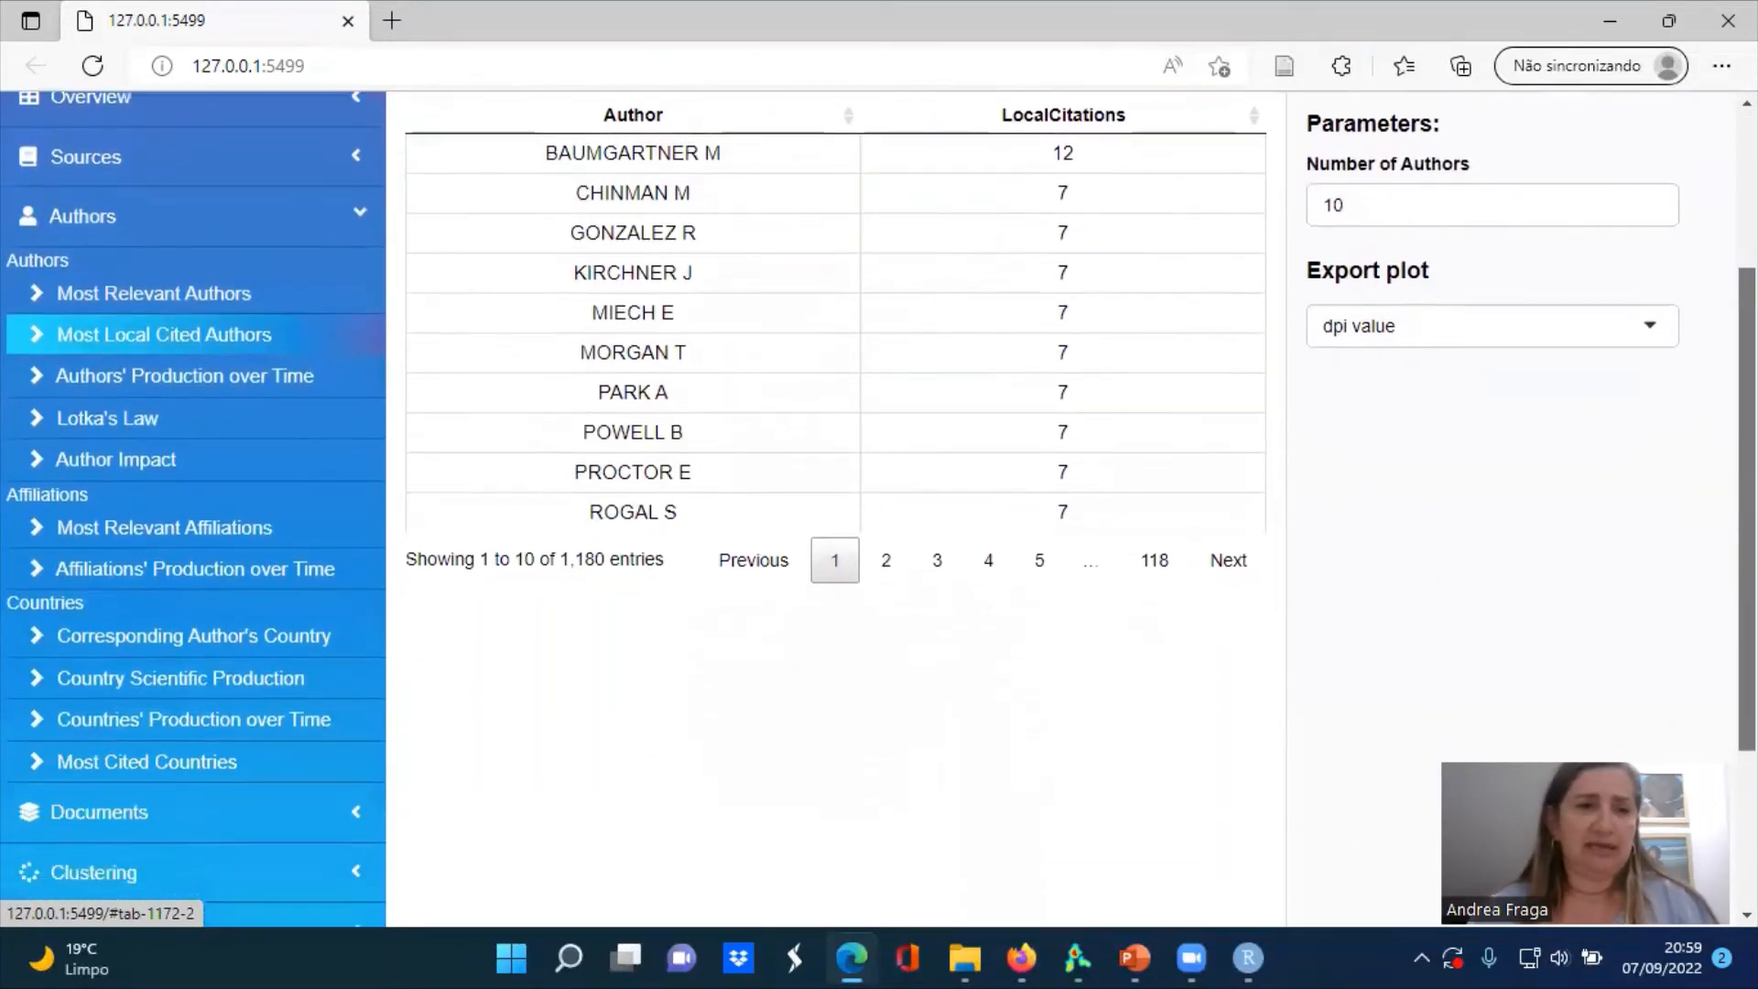
{"action": "scroll", "coordinate": [228, 274], "scroll_direction": "down", "scroll_amount": 2}
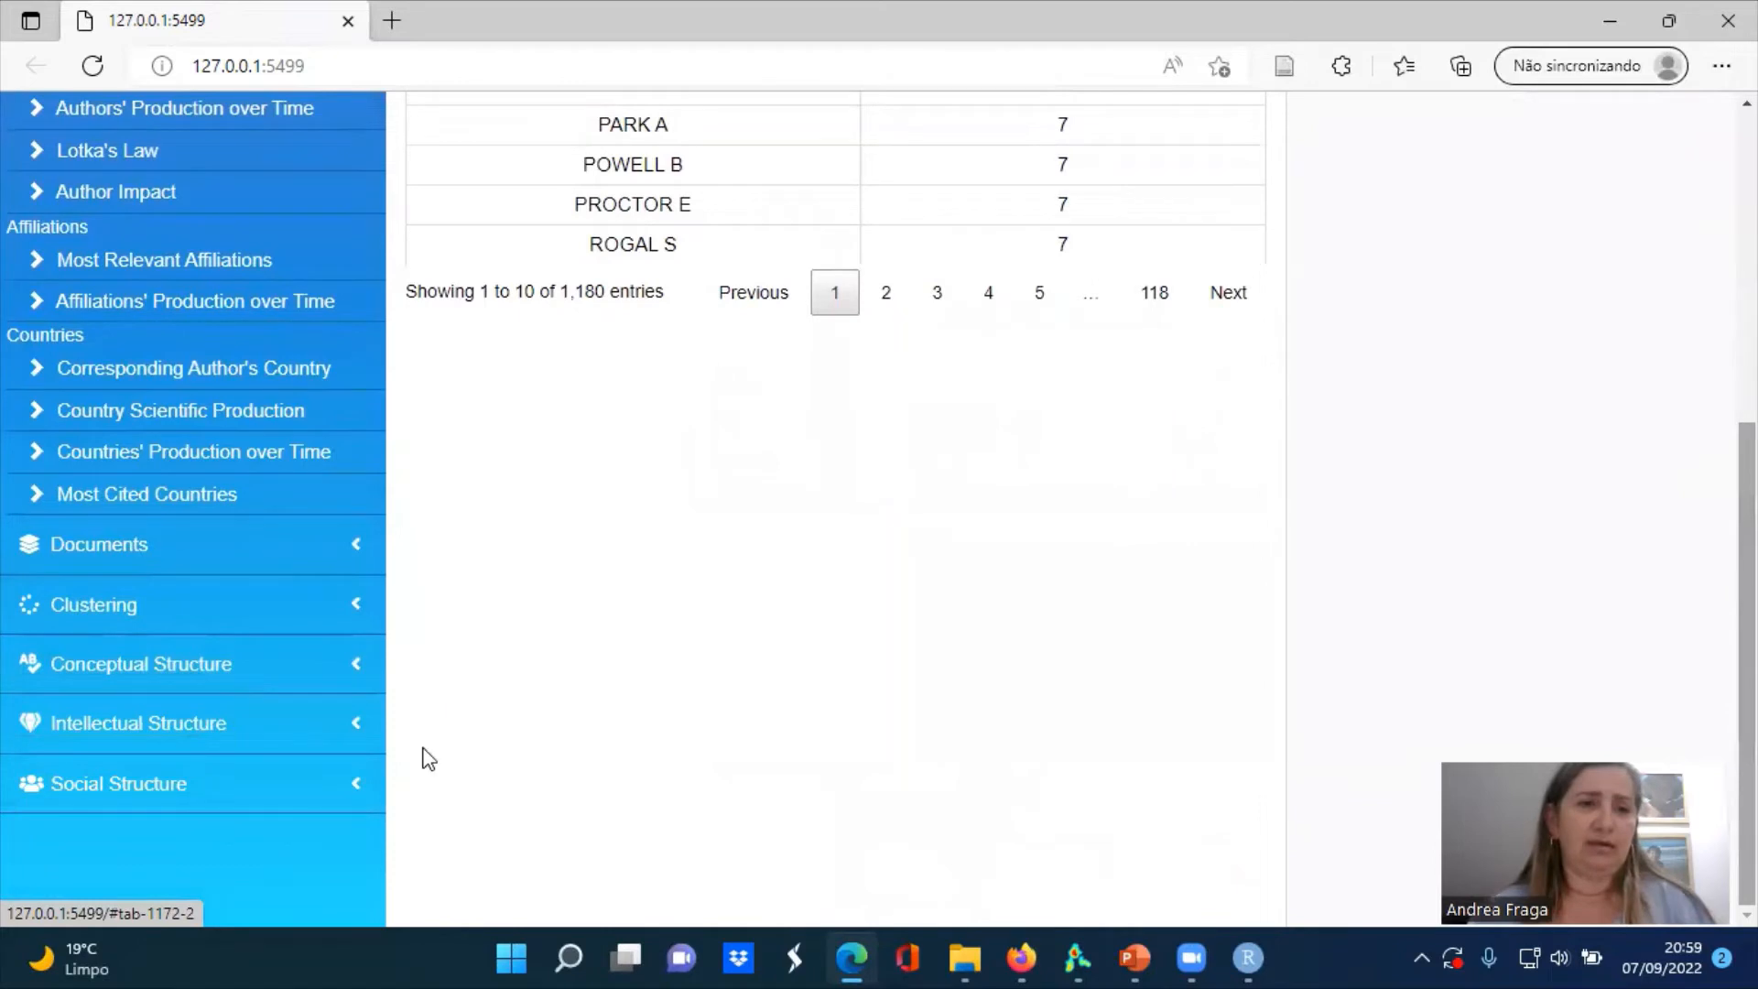
{"action": "left_click", "coordinate": [103, 619]}
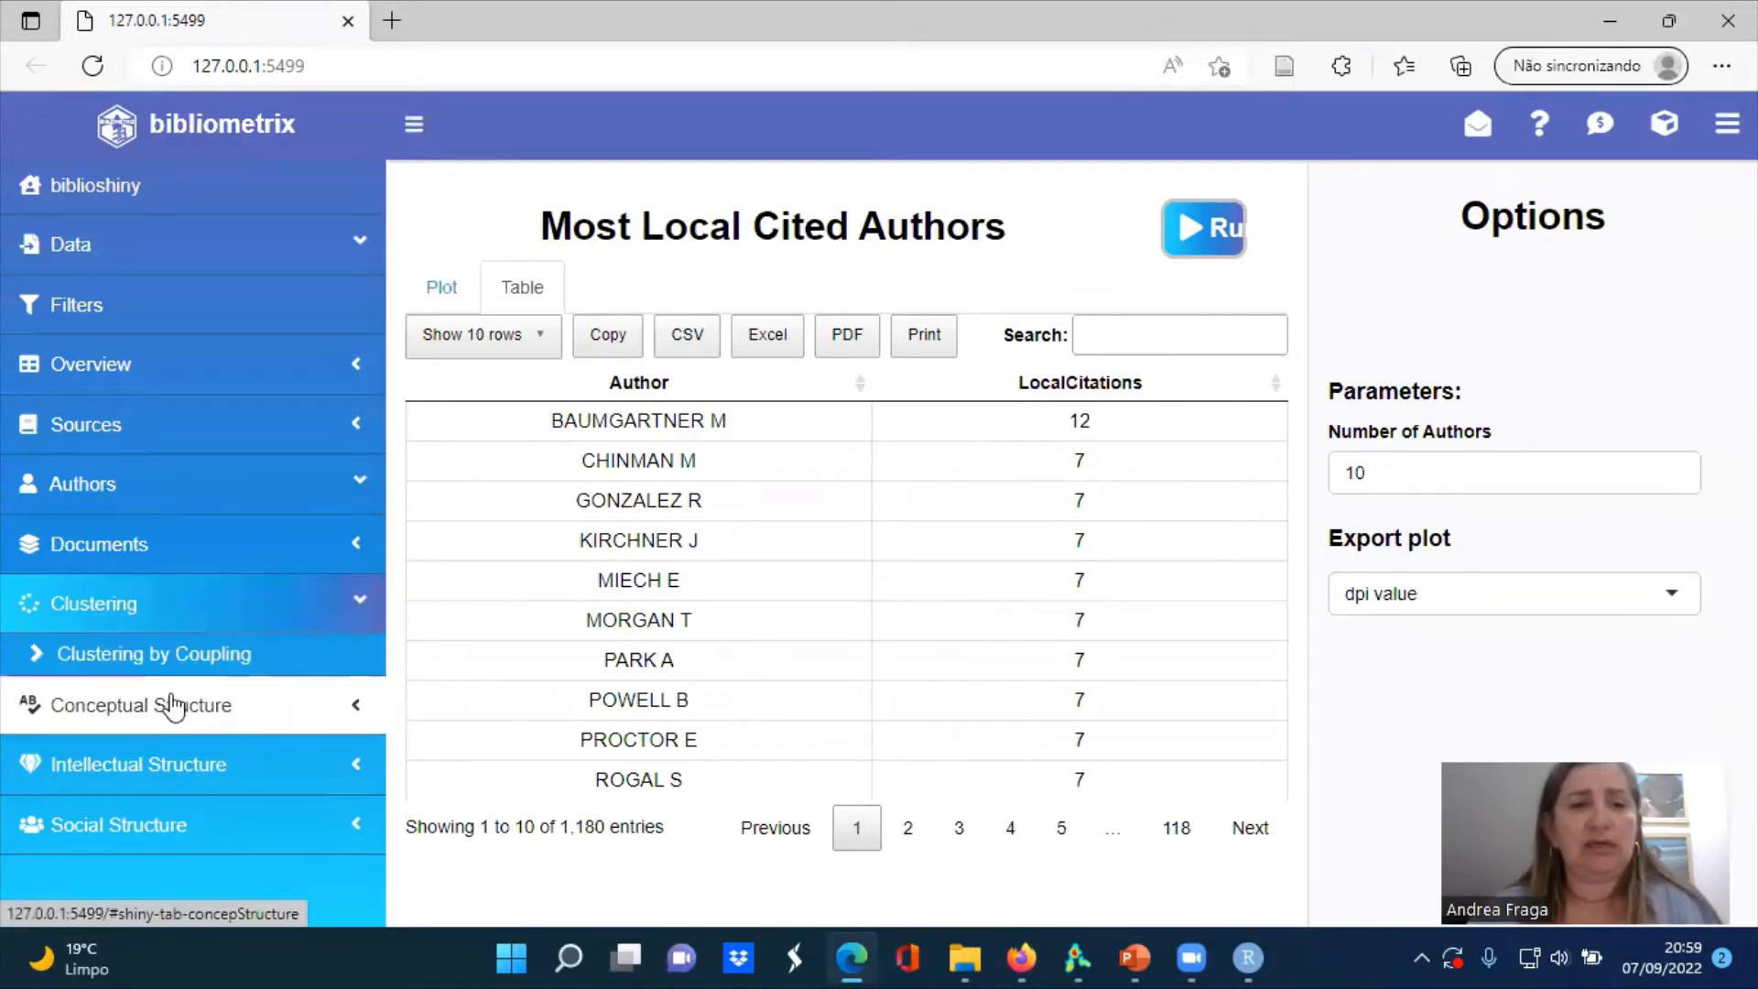
{"action": "left_click", "coordinate": [170, 703]}
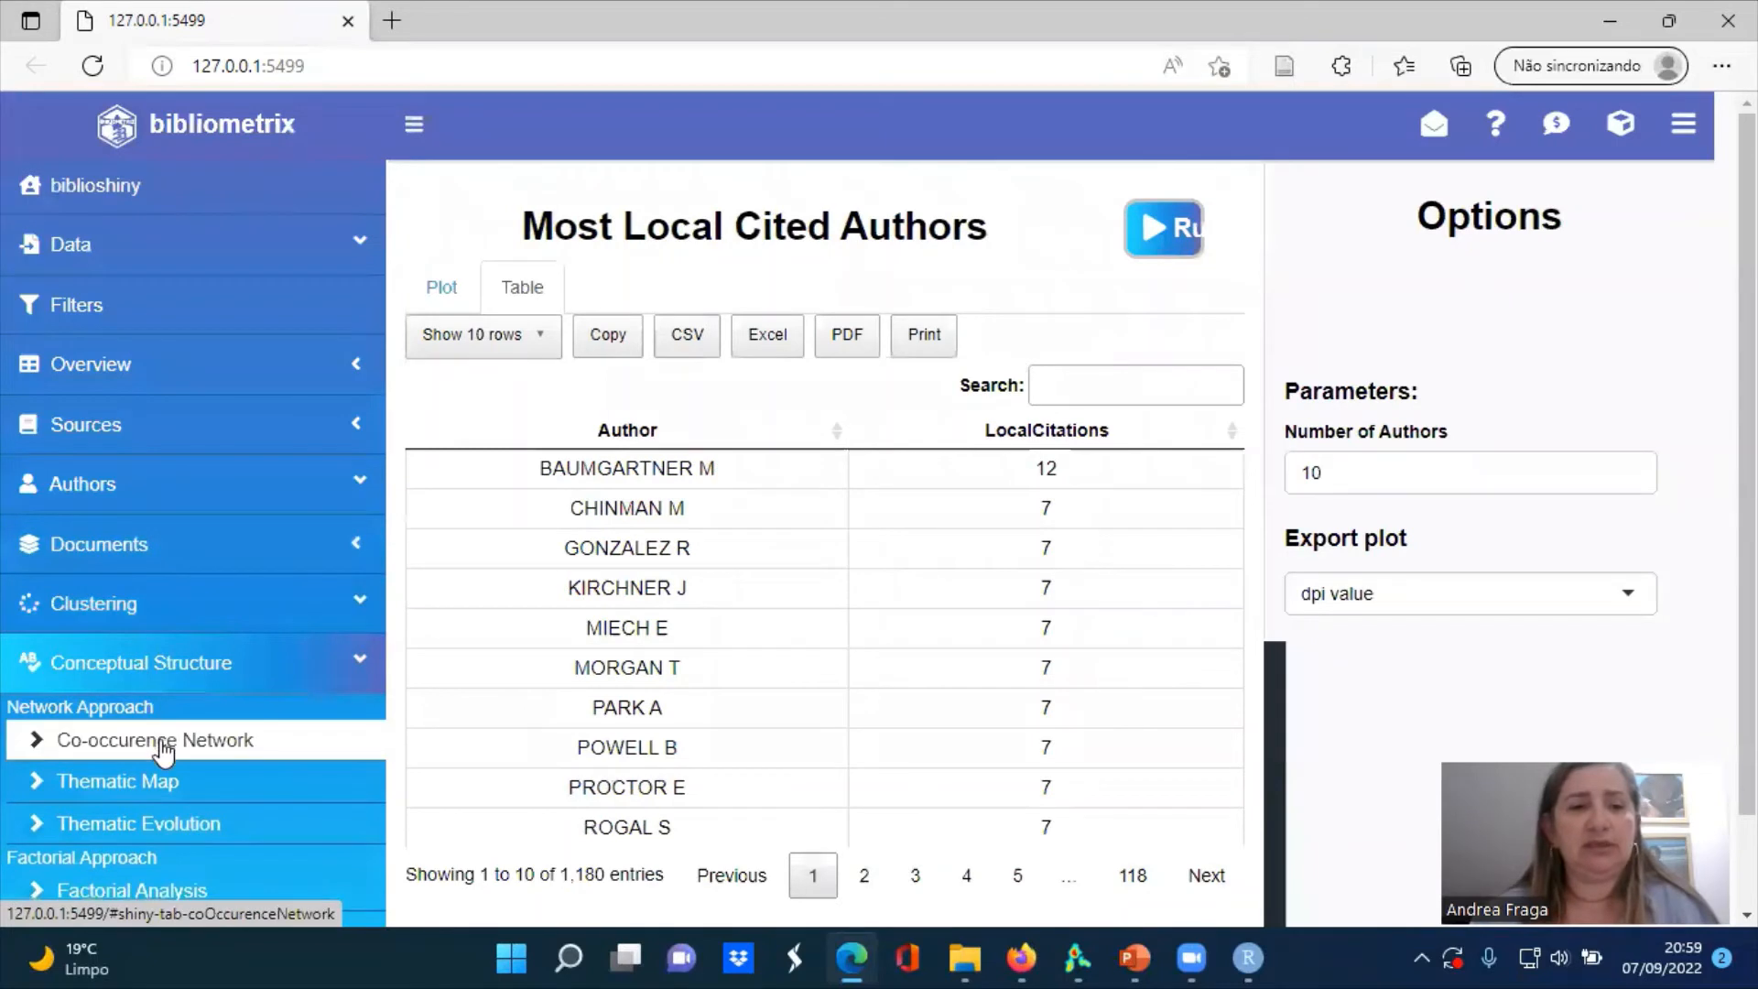
{"action": "left_click", "coordinate": [174, 753]}
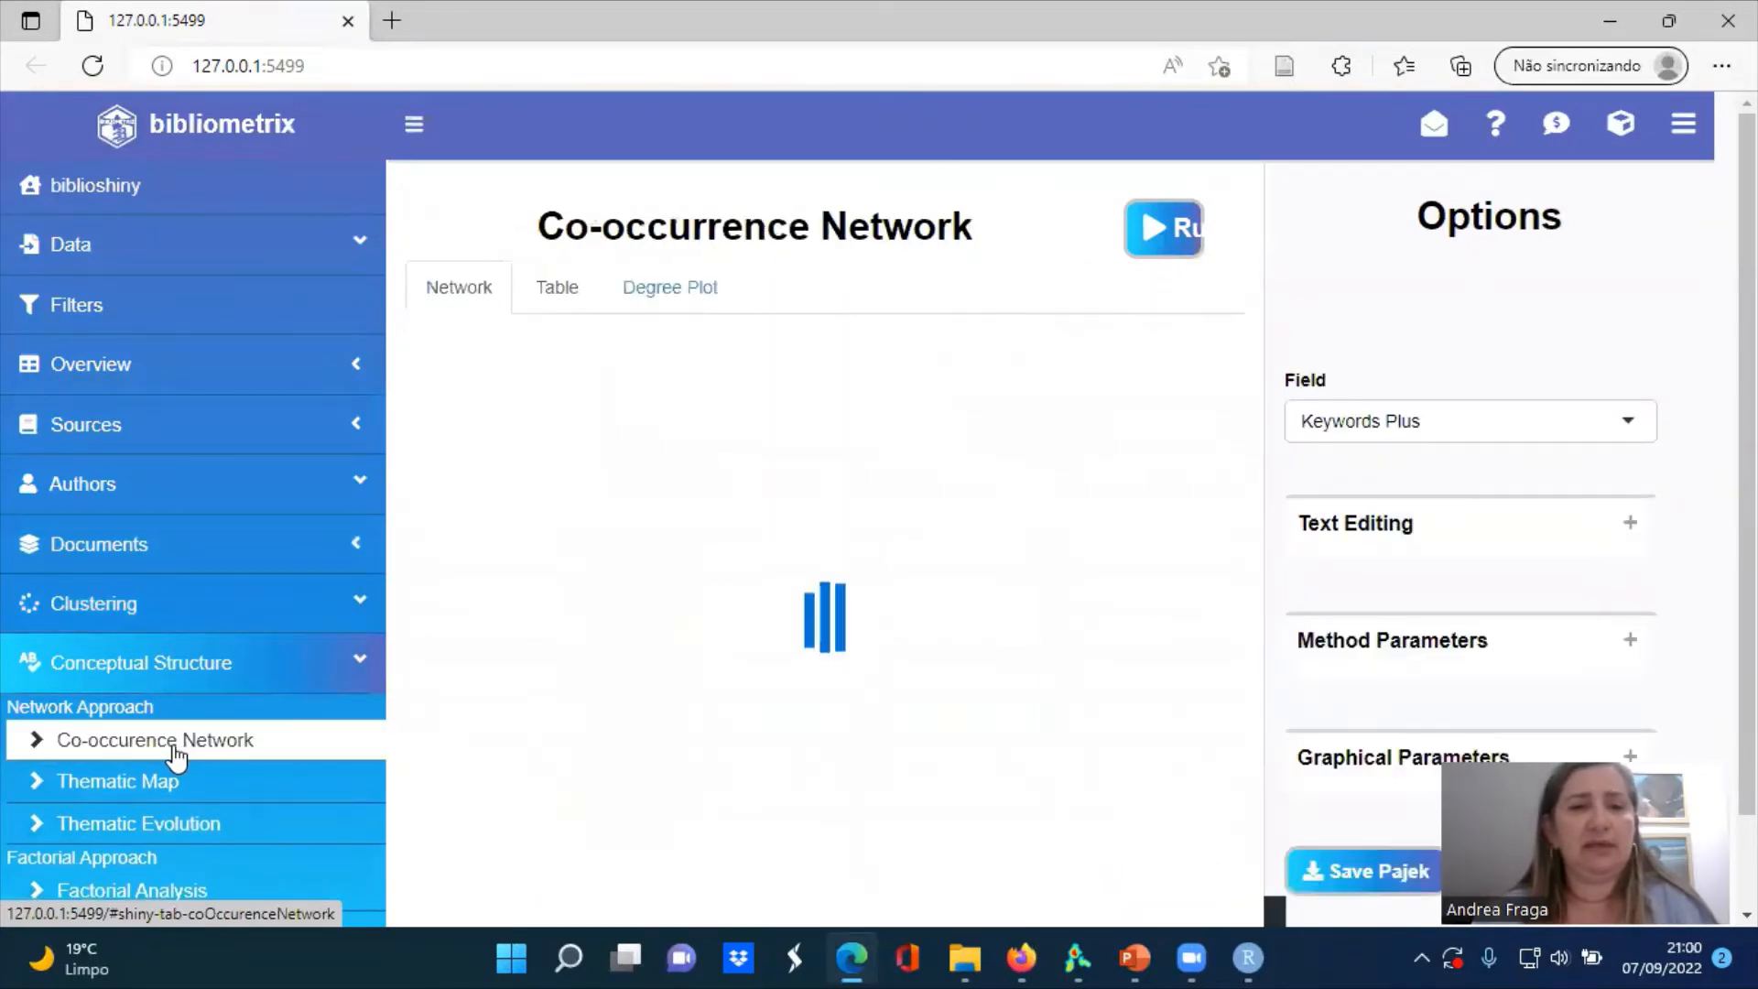
{"action": "left_click", "coordinate": [1189, 228]}
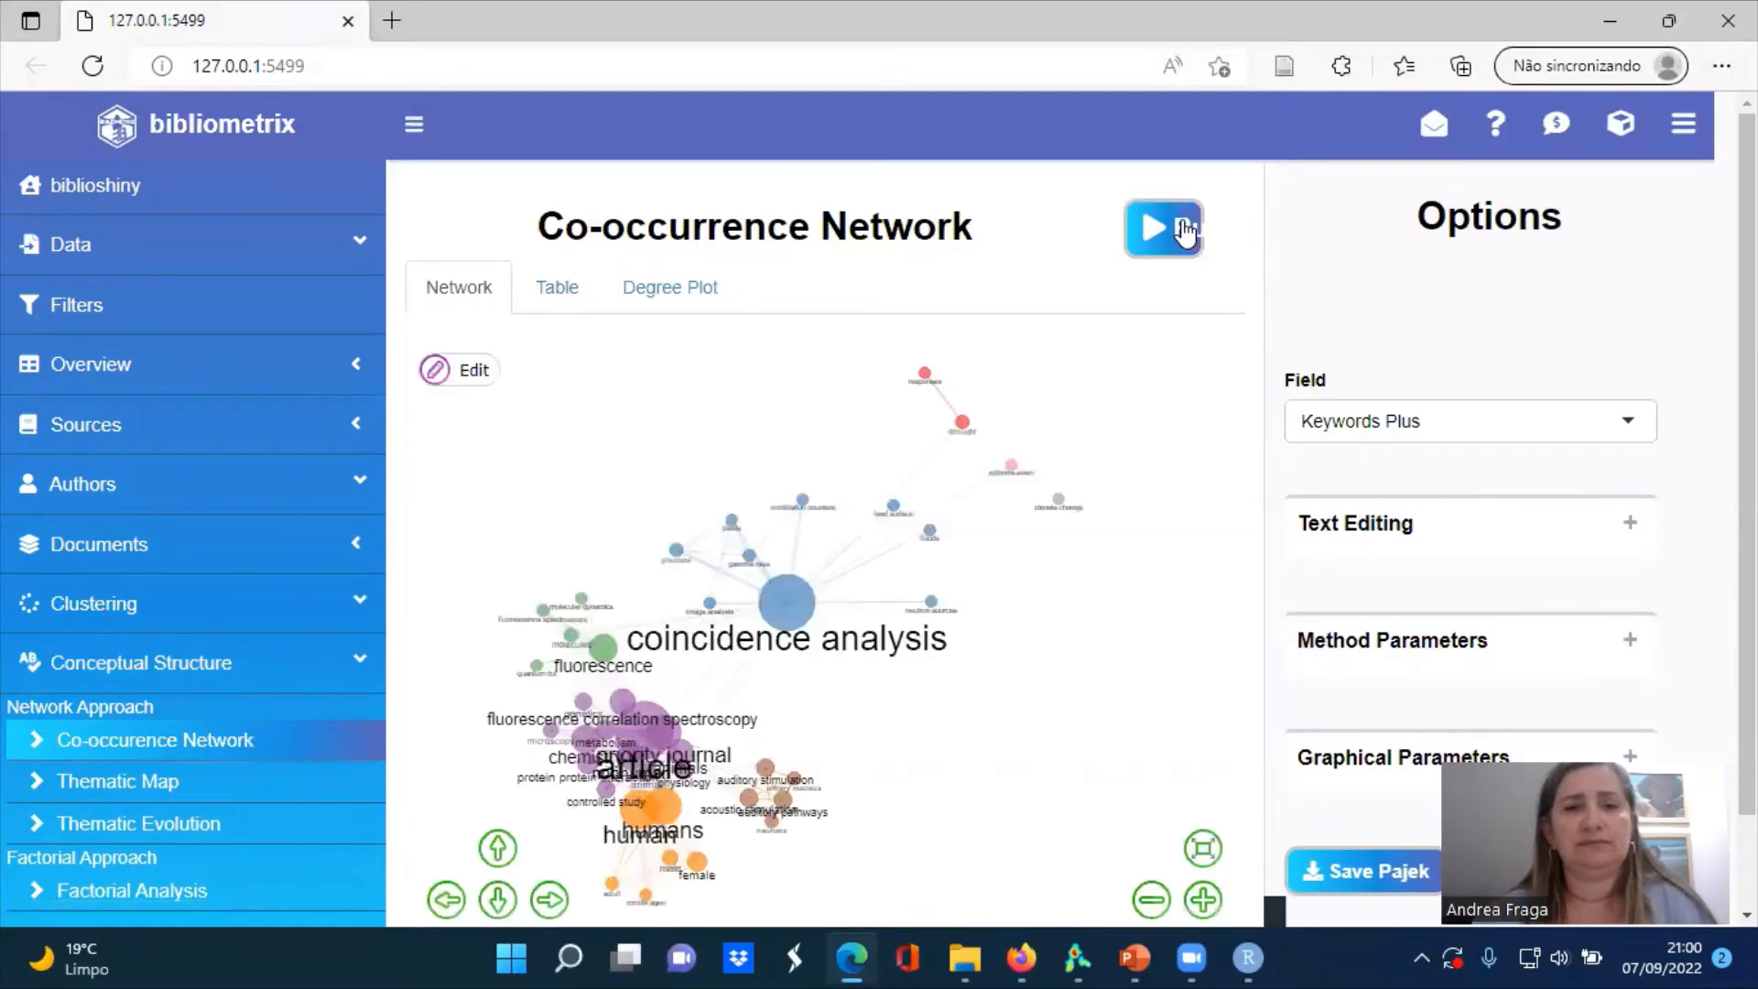
Examine the co-occurrence network around the coincidence analysis node, plus its node table and degree plot
{"action": "scroll", "coordinate": [1162, 814], "scroll_direction": "down", "scroll_amount": 2}
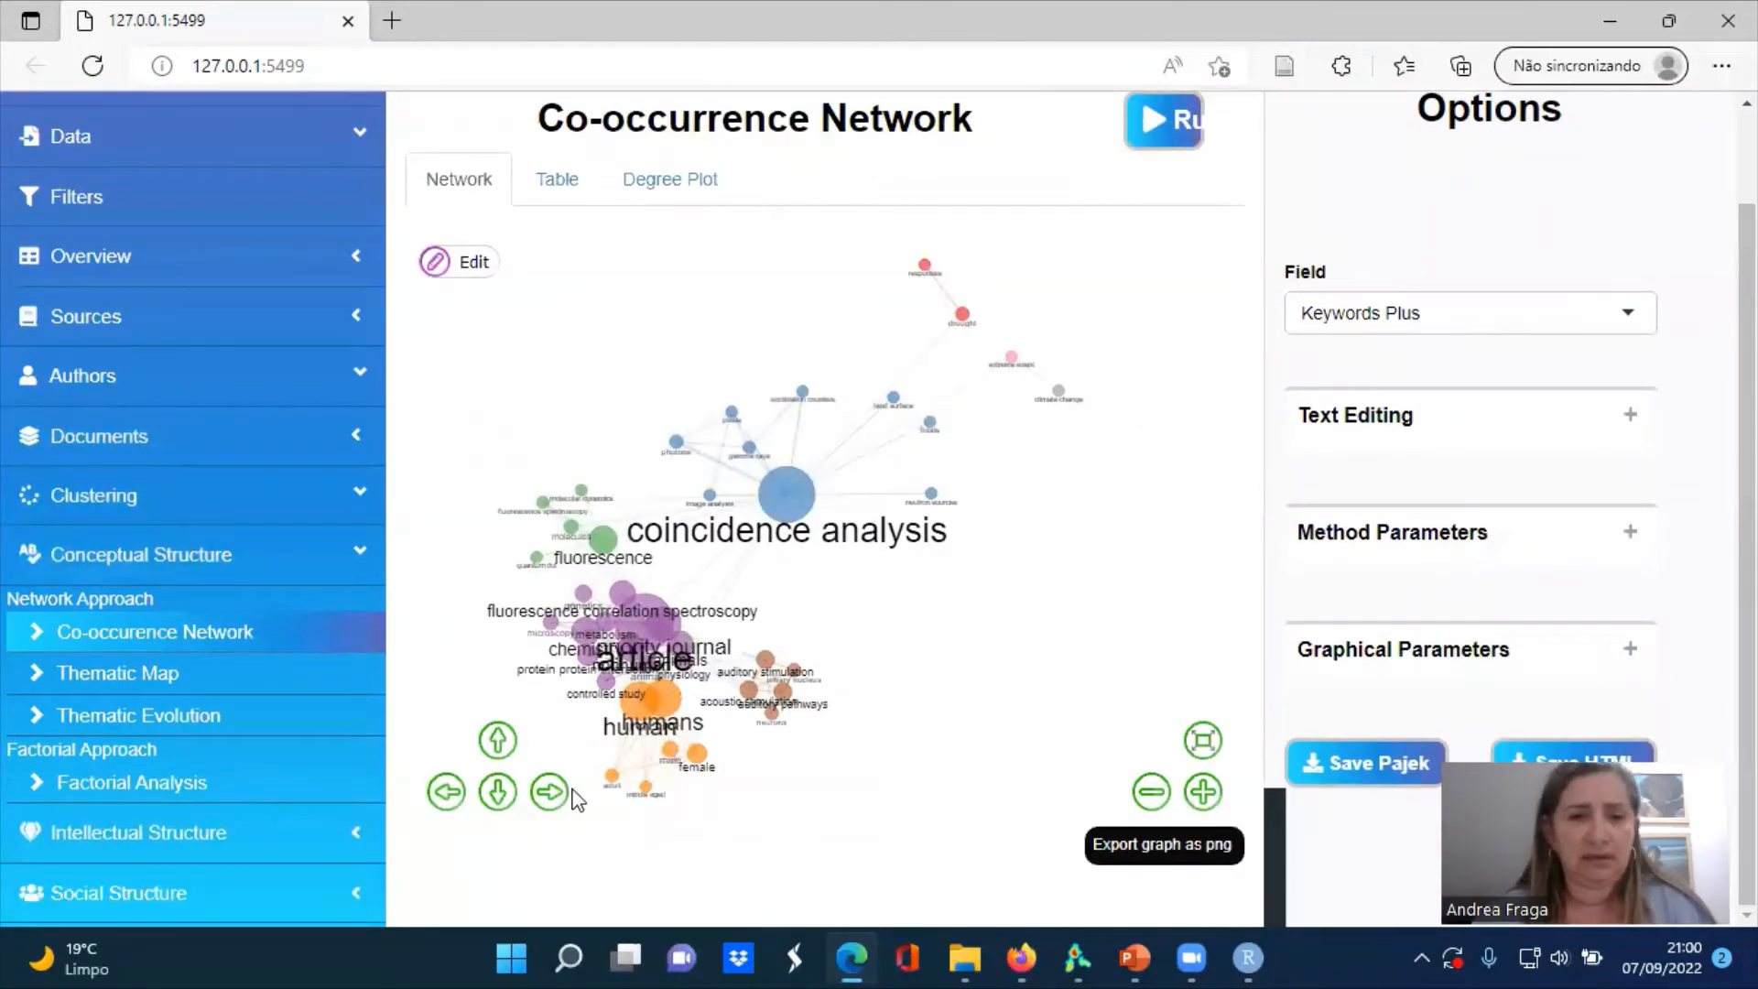
{"action": "left_click", "coordinate": [549, 792]}
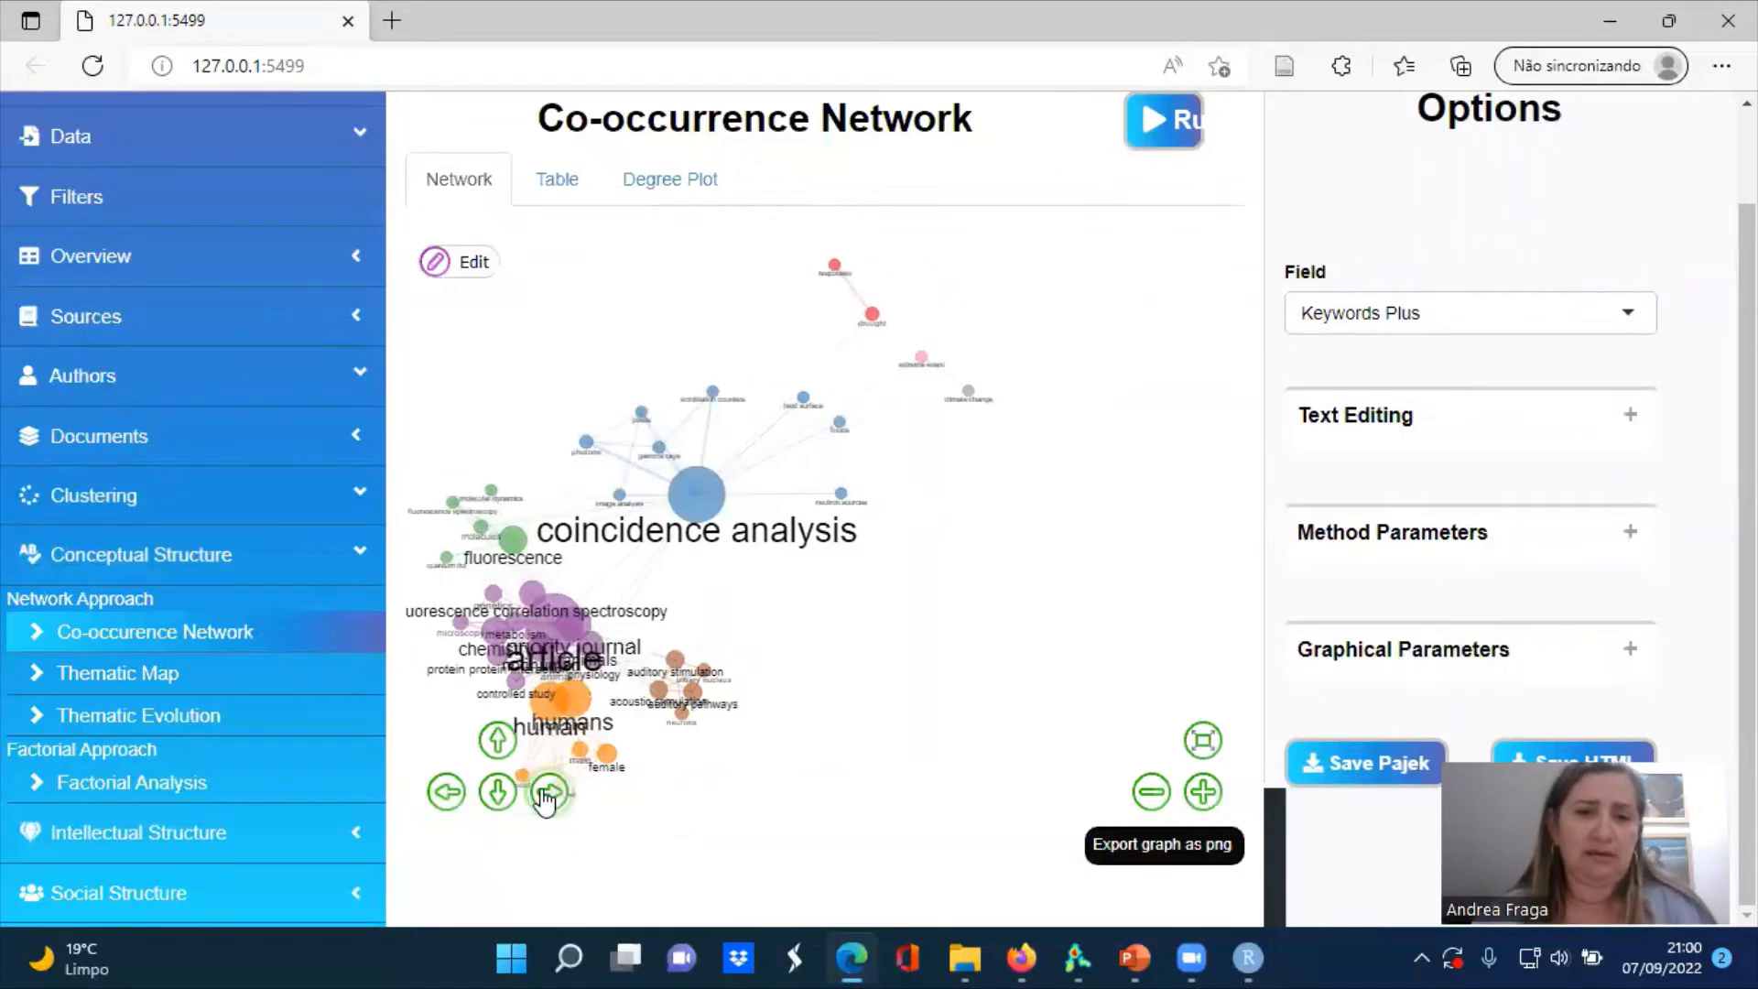
{"action": "left_click", "coordinate": [446, 792]}
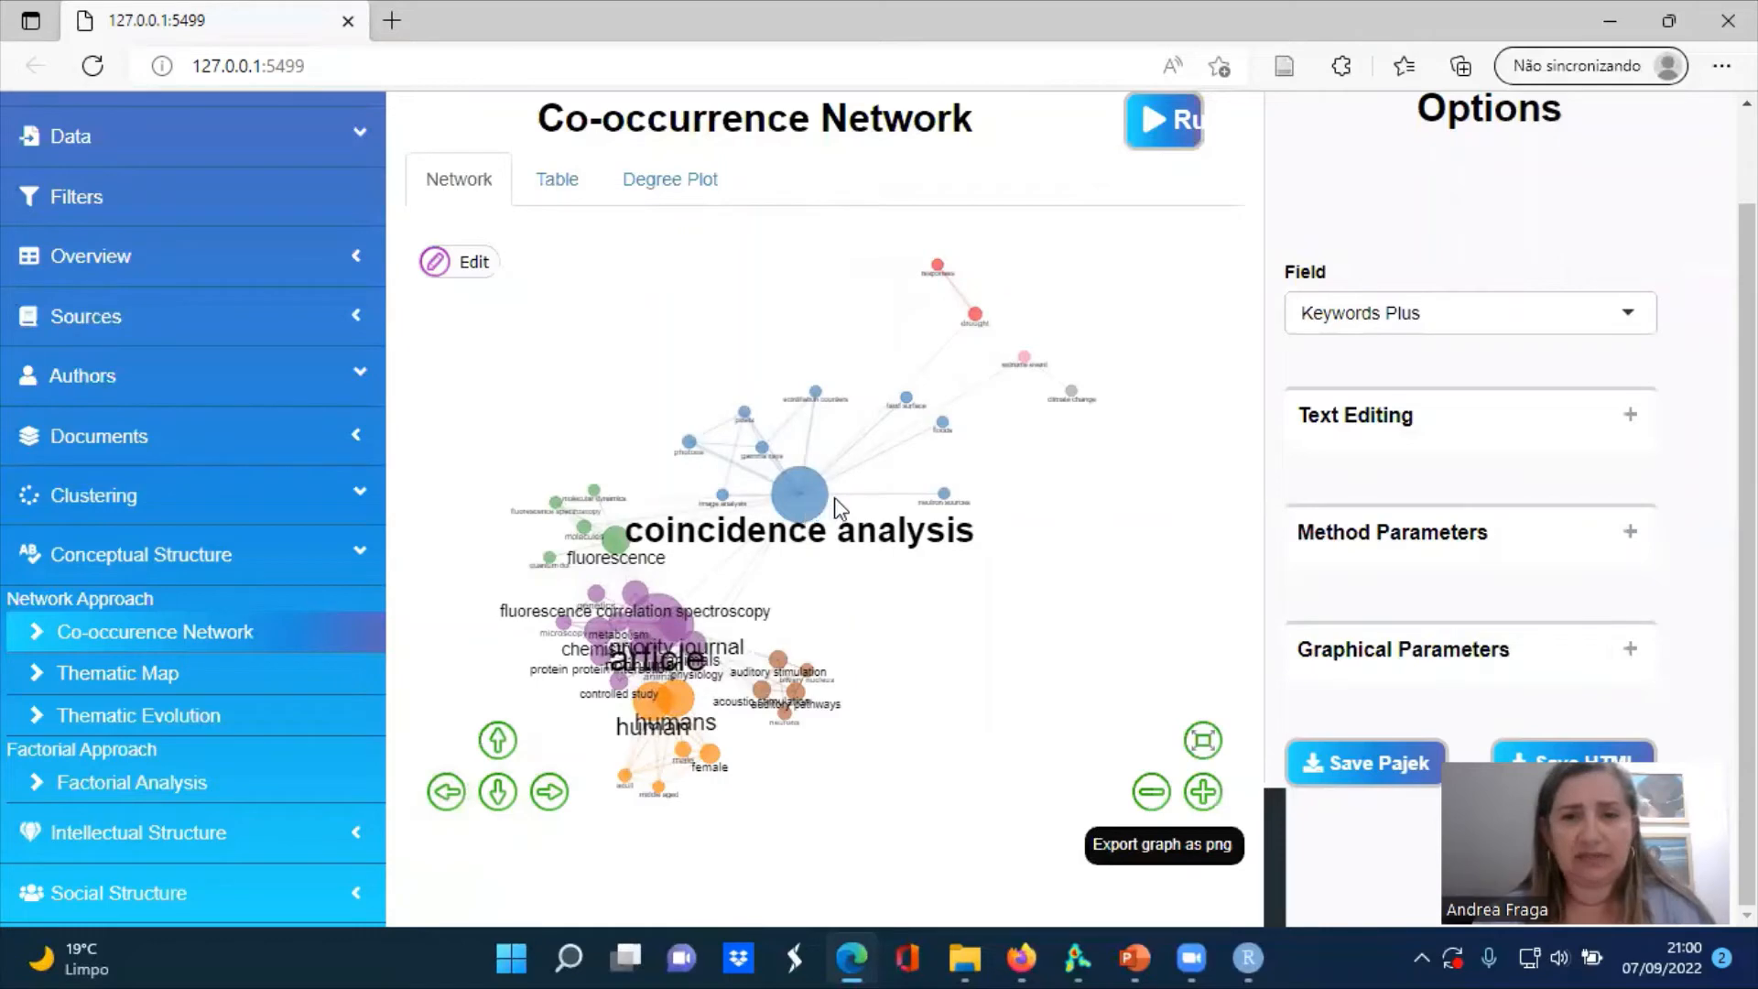
{"action": "left_click", "coordinate": [1204, 793]}
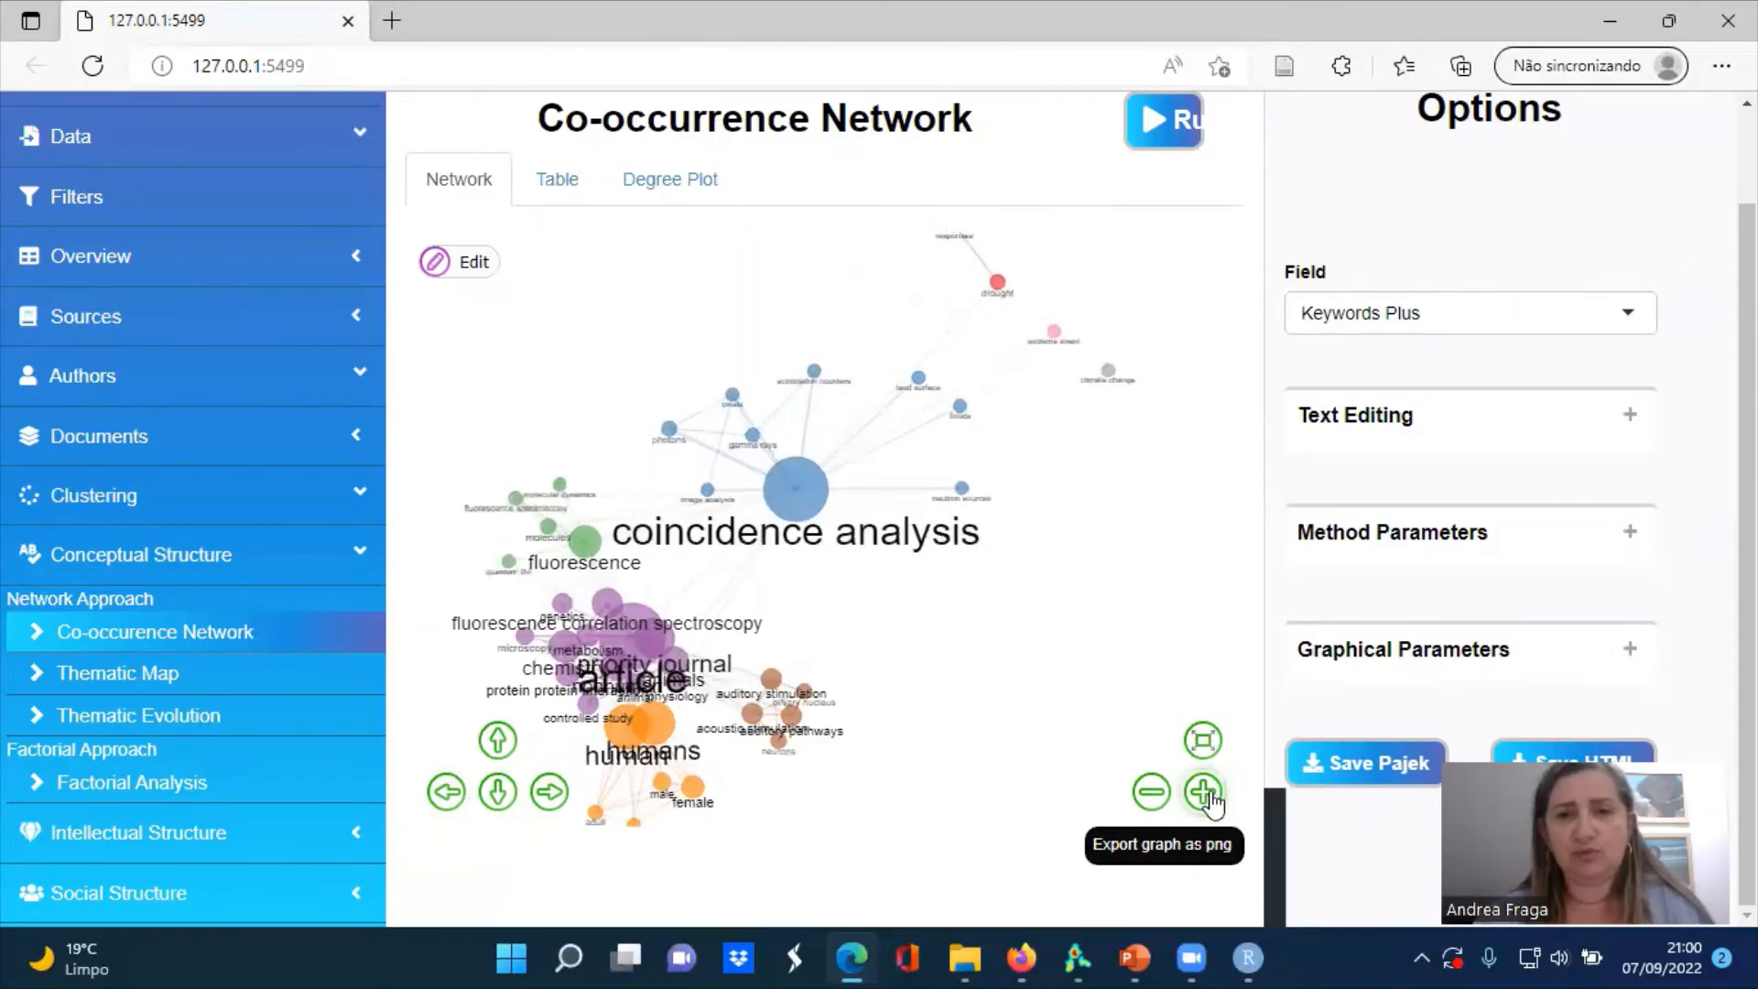
{"action": "left_click", "coordinate": [1212, 805]}
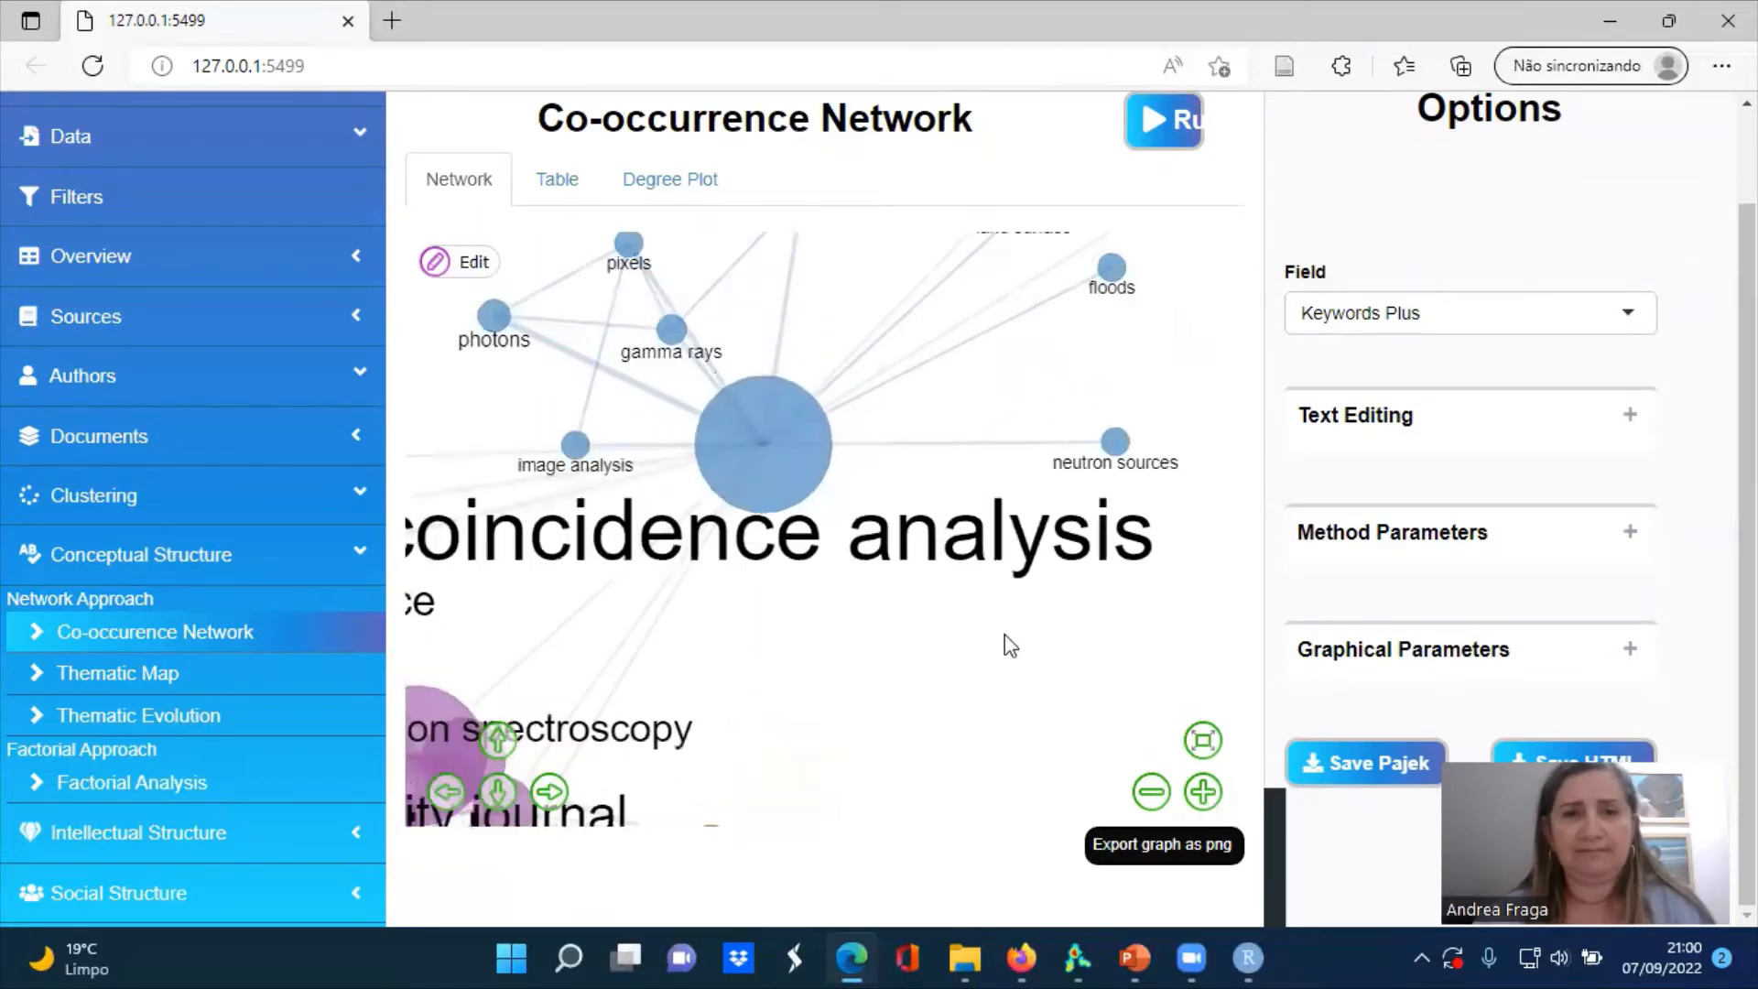
{"action": "left_click_drag", "start_coordinate": [969, 542], "coordinate": [1016, 659]}
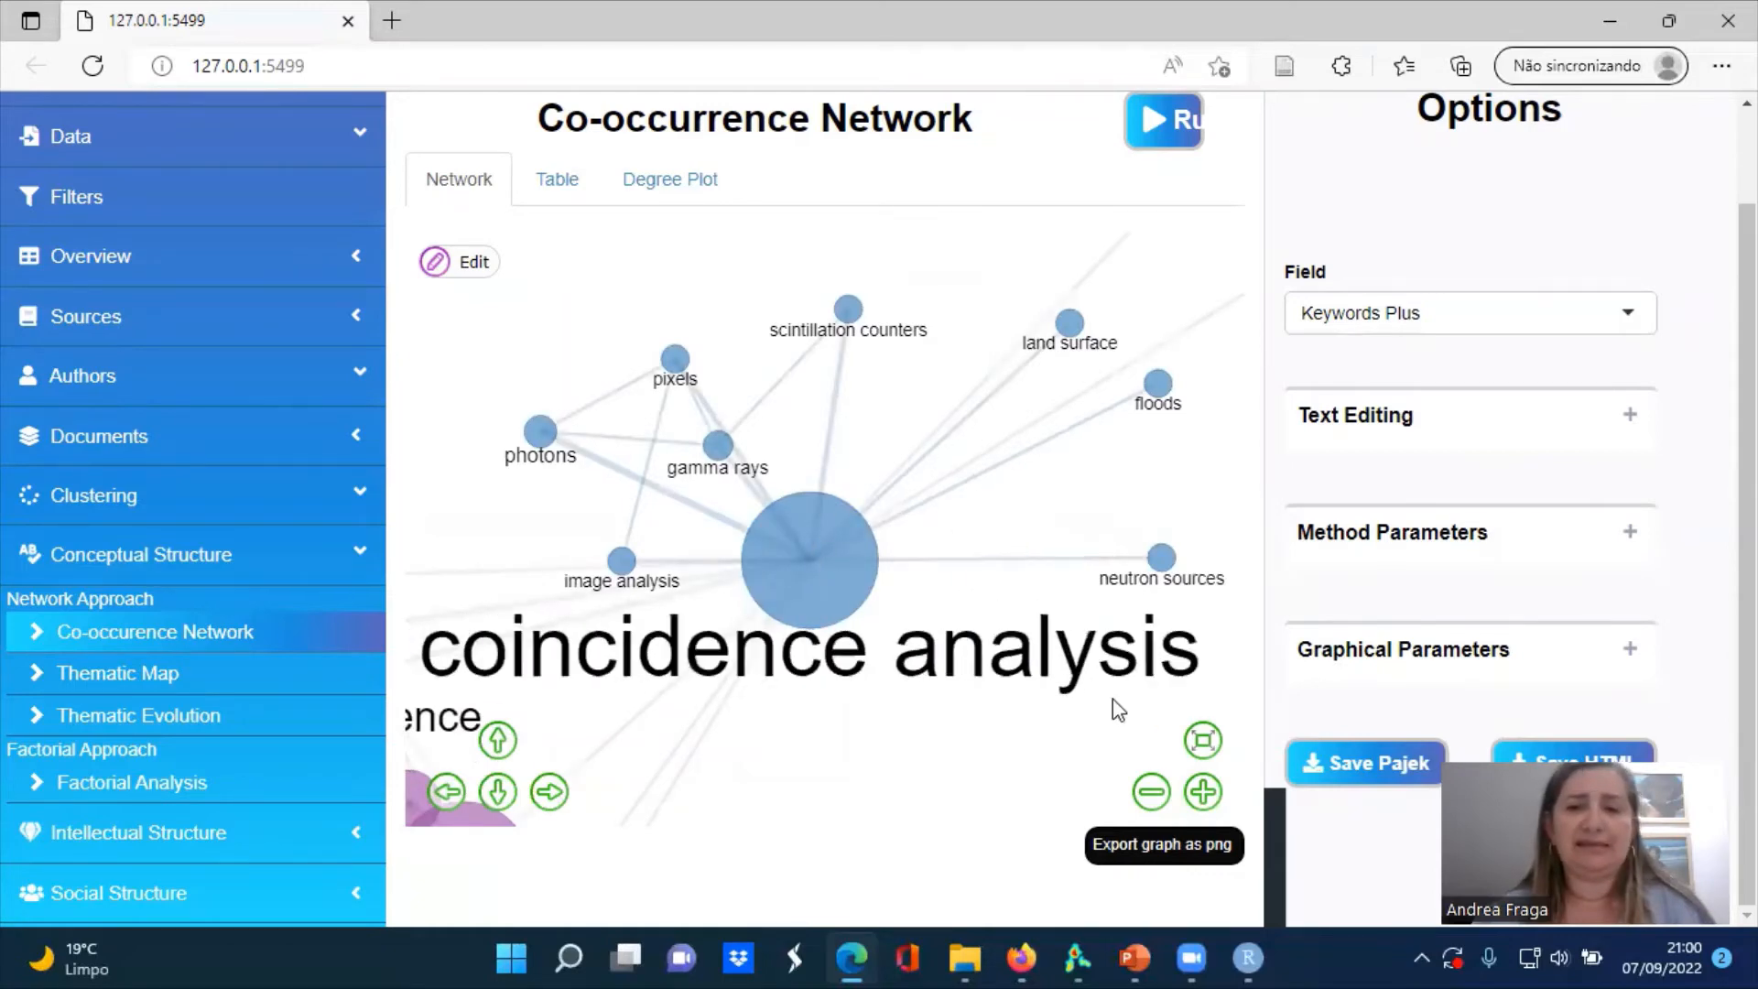
{"action": "left_click", "coordinate": [1159, 796]}
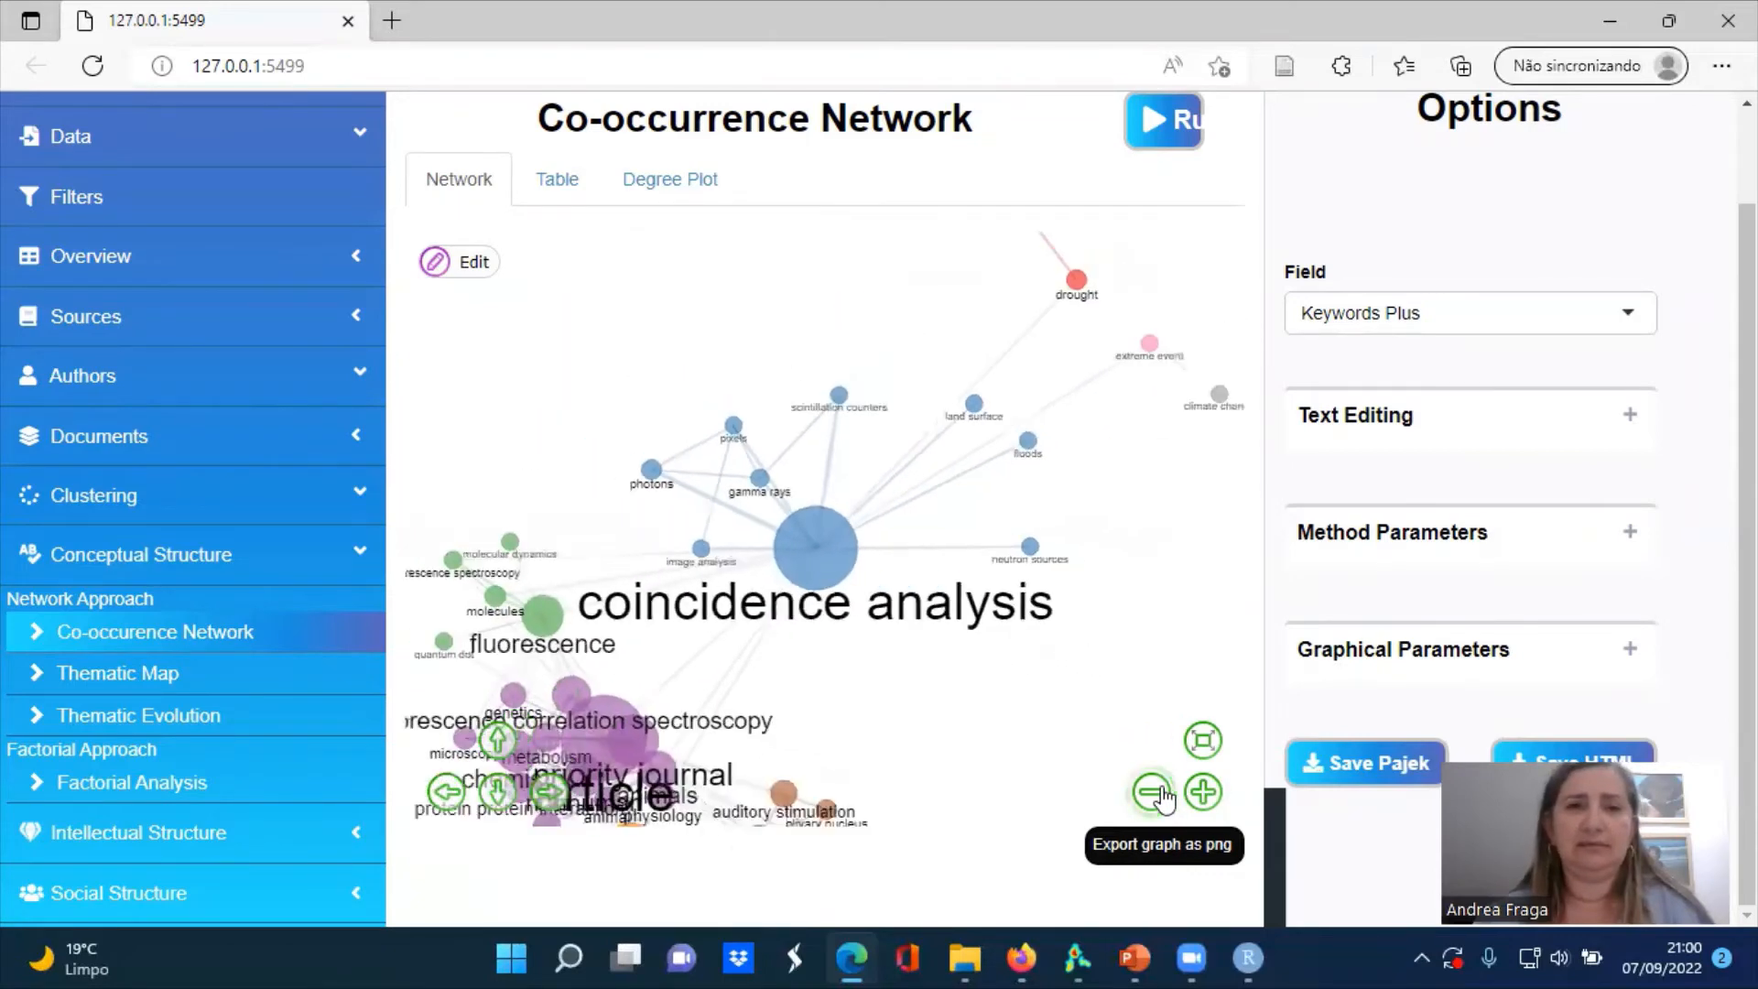
{"action": "left_click", "coordinate": [552, 192]}
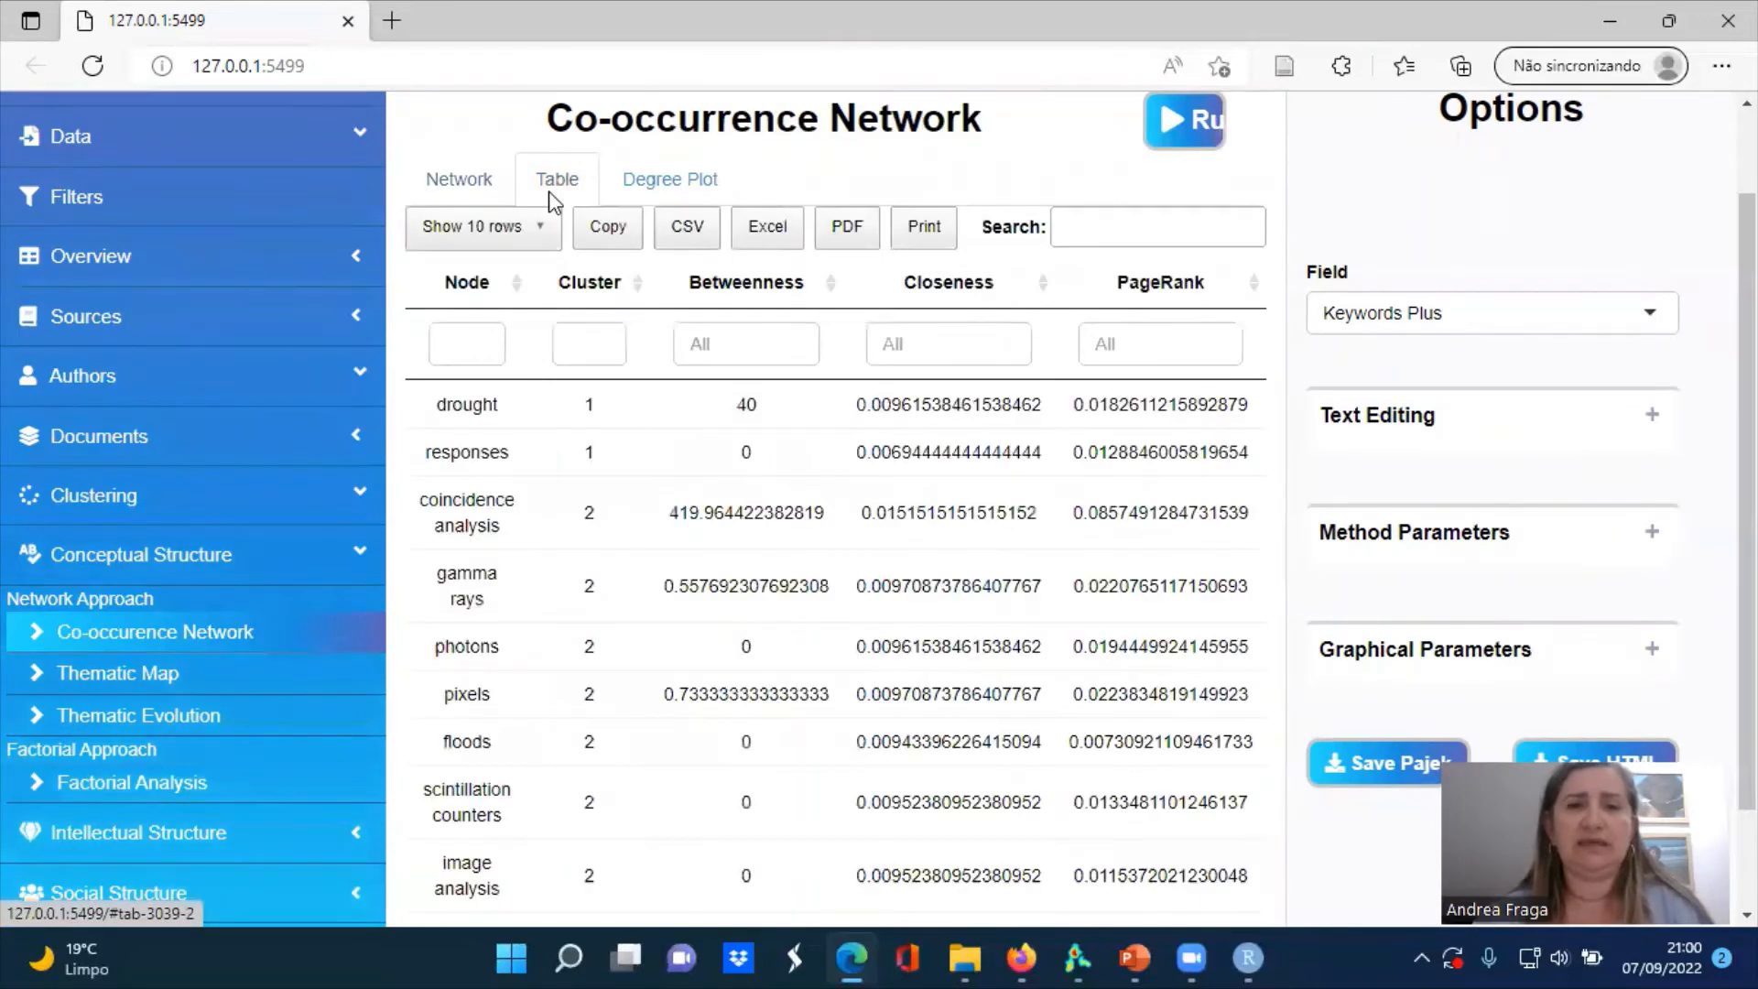
{"action": "left_click", "coordinate": [647, 190]}
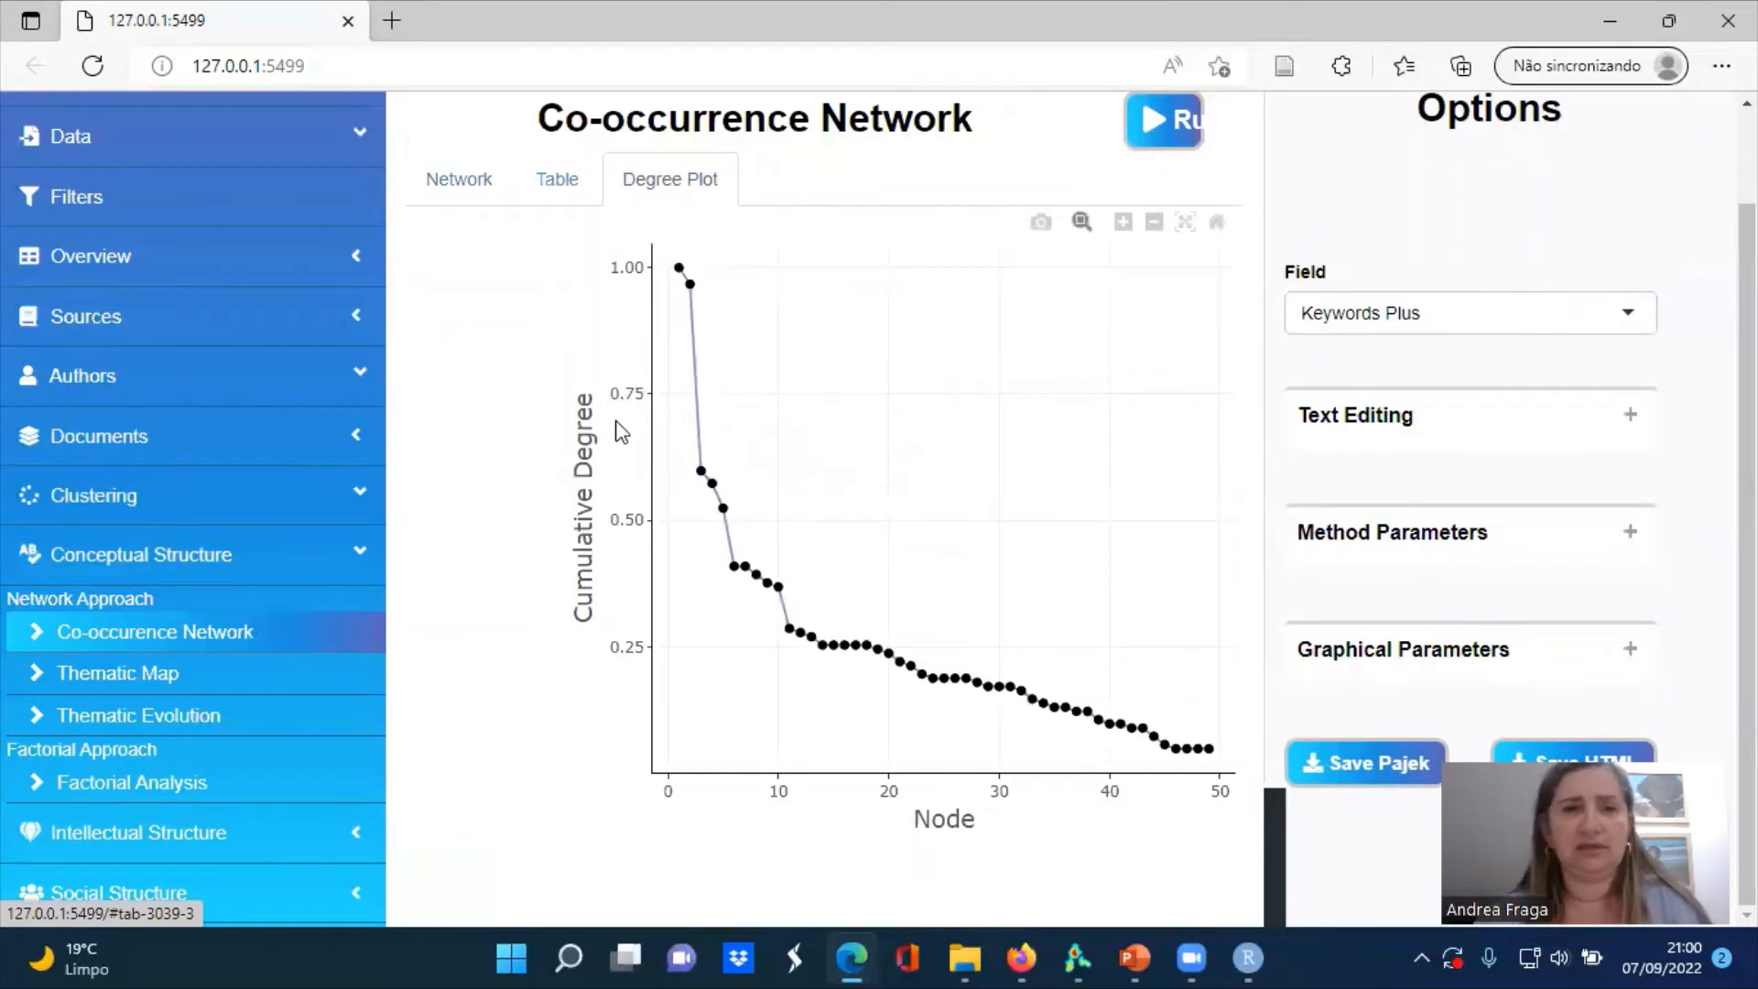
Generate the thematic map from Keywords Plus and inspect the keywords of an upper-right motor-theme cluster
{"action": "left_click", "coordinate": [134, 687]}
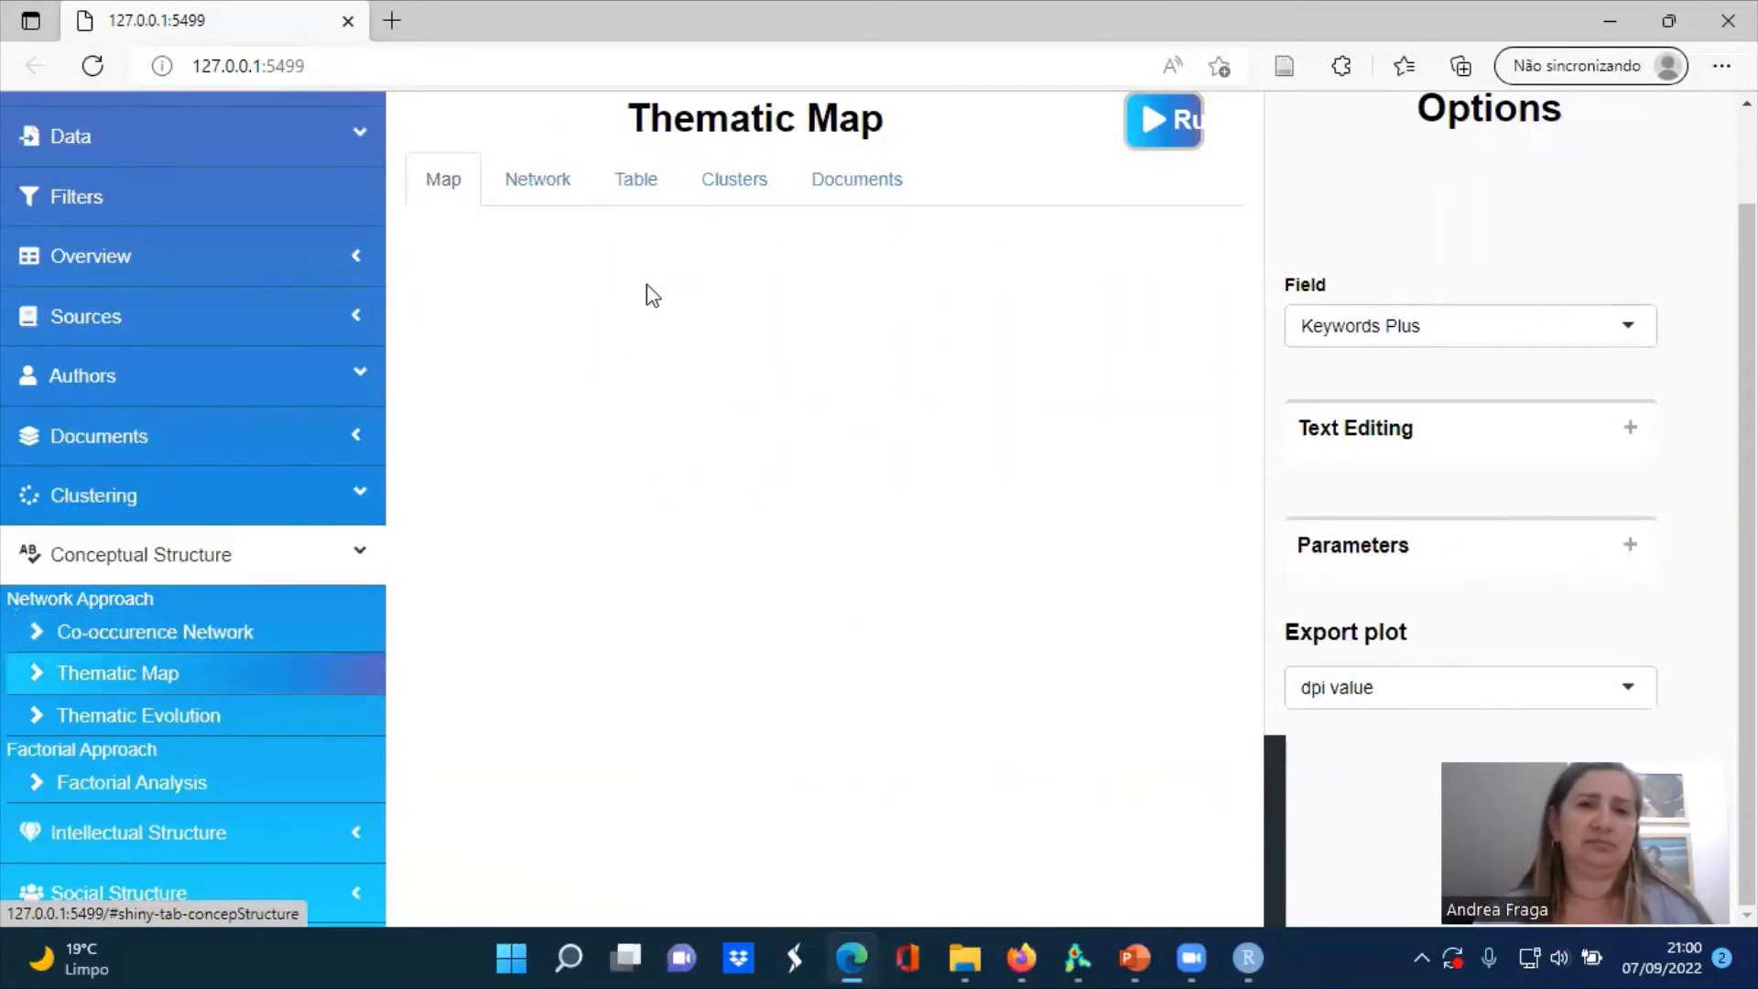
{"action": "left_click", "coordinate": [1144, 144]}
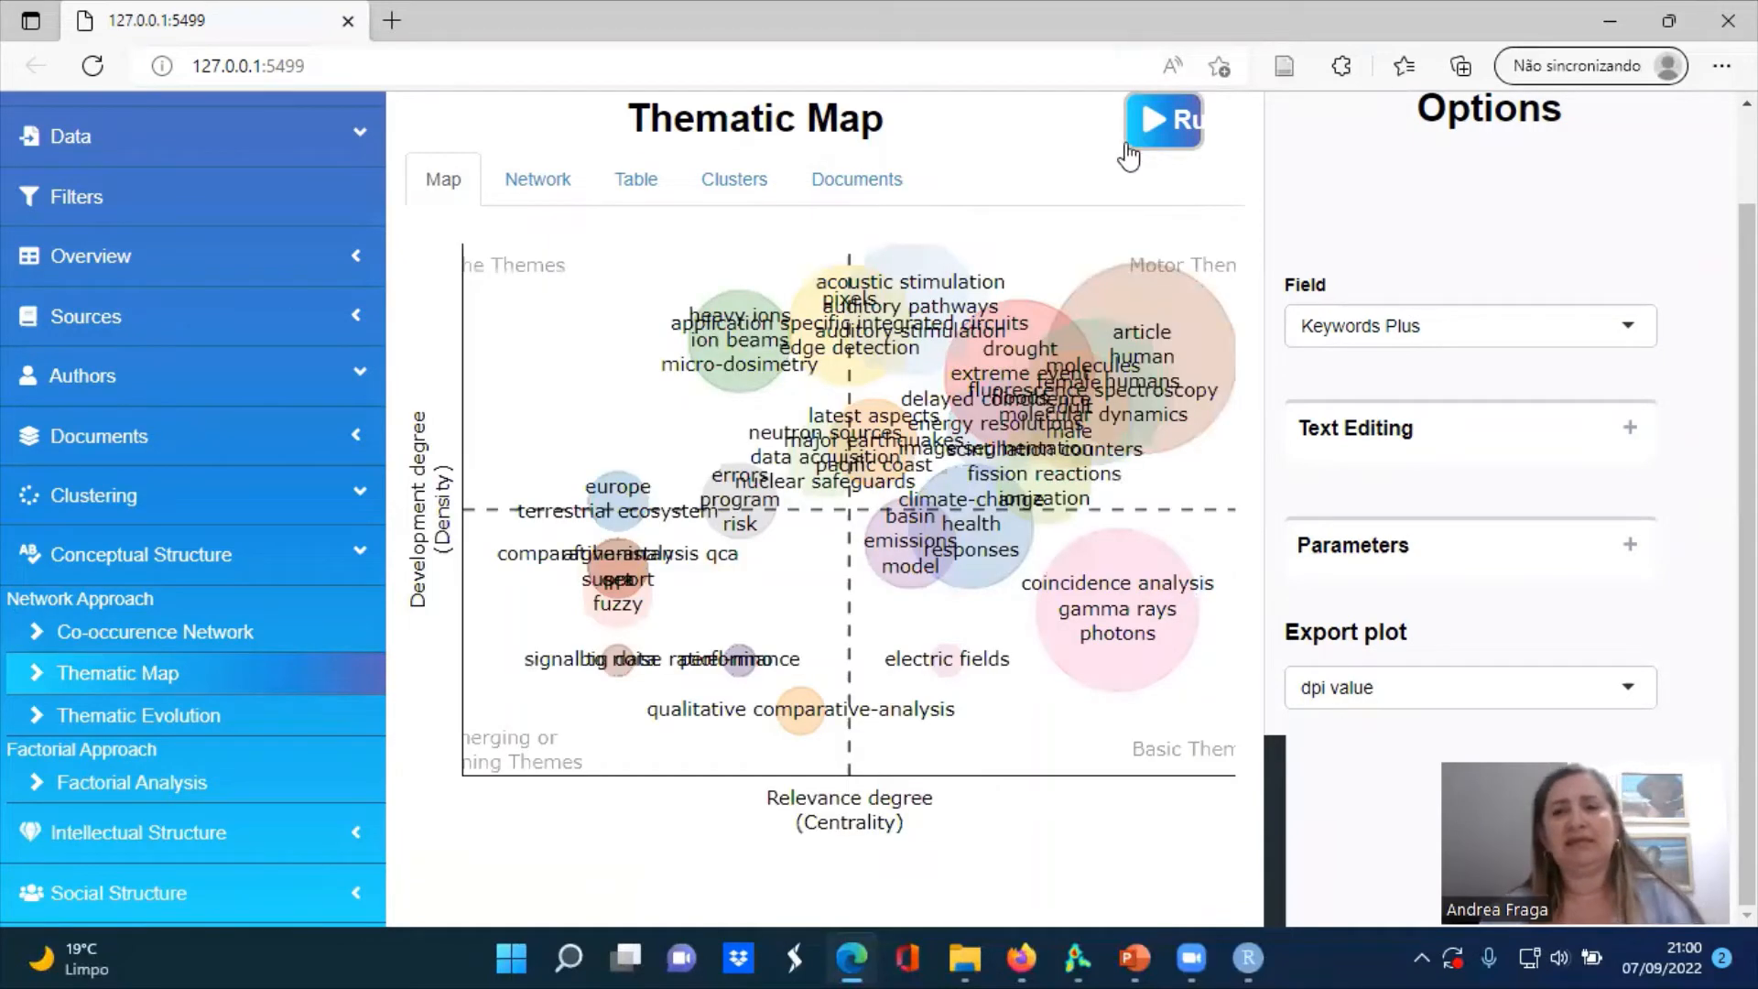
{"action": "mouse_move", "coordinate": [1106, 395]}
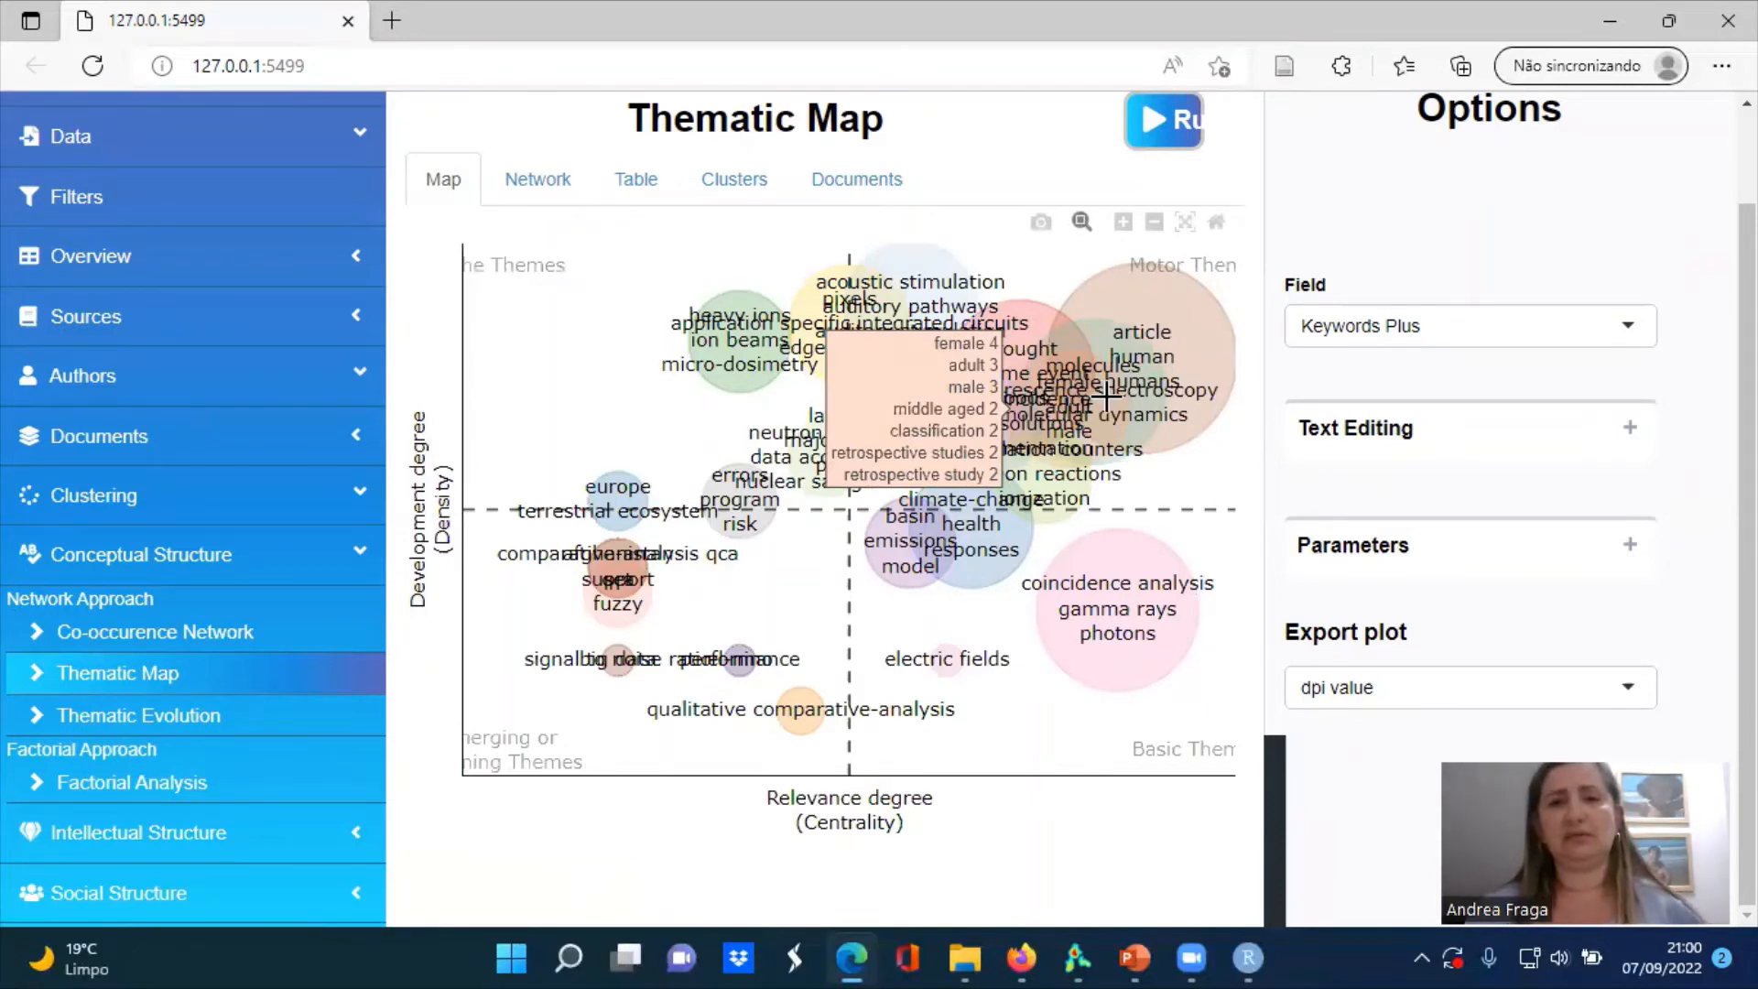
Examine the keywords of the thematic map's pixels and heavy ions clusters, plus the clusters in the lower quadrants
{"action": "mouse_move", "coordinate": [902, 278]}
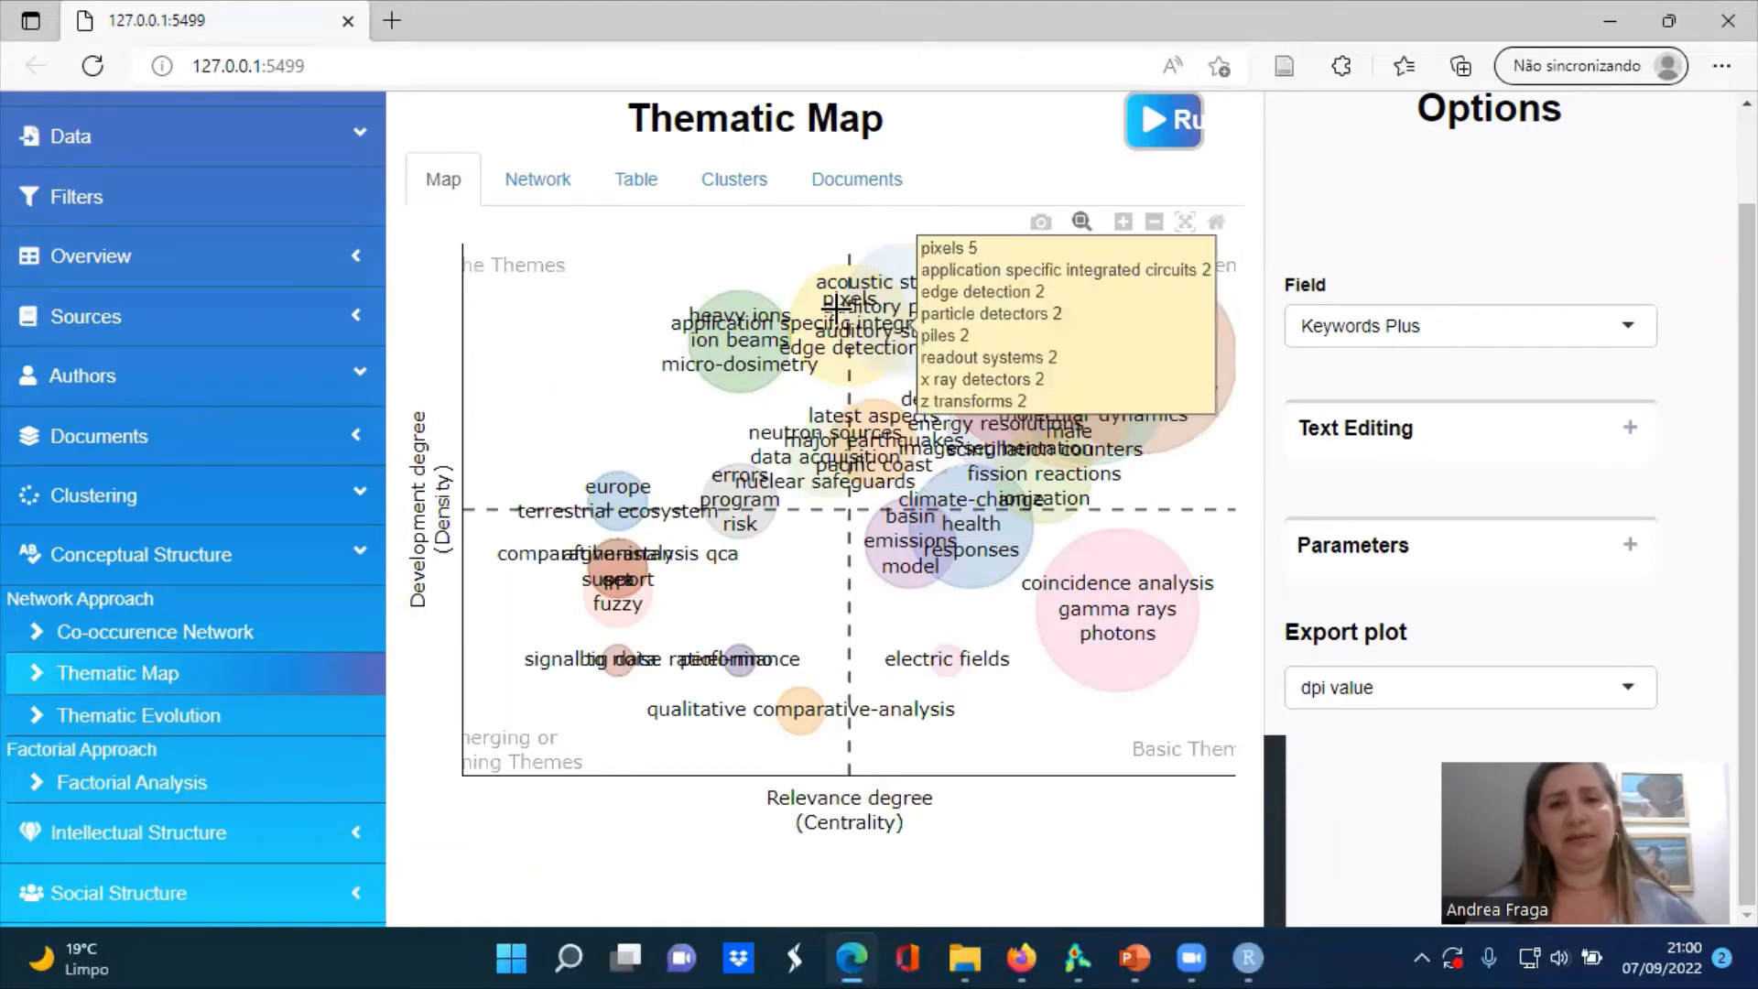
{"action": "mouse_move", "coordinate": [749, 337]}
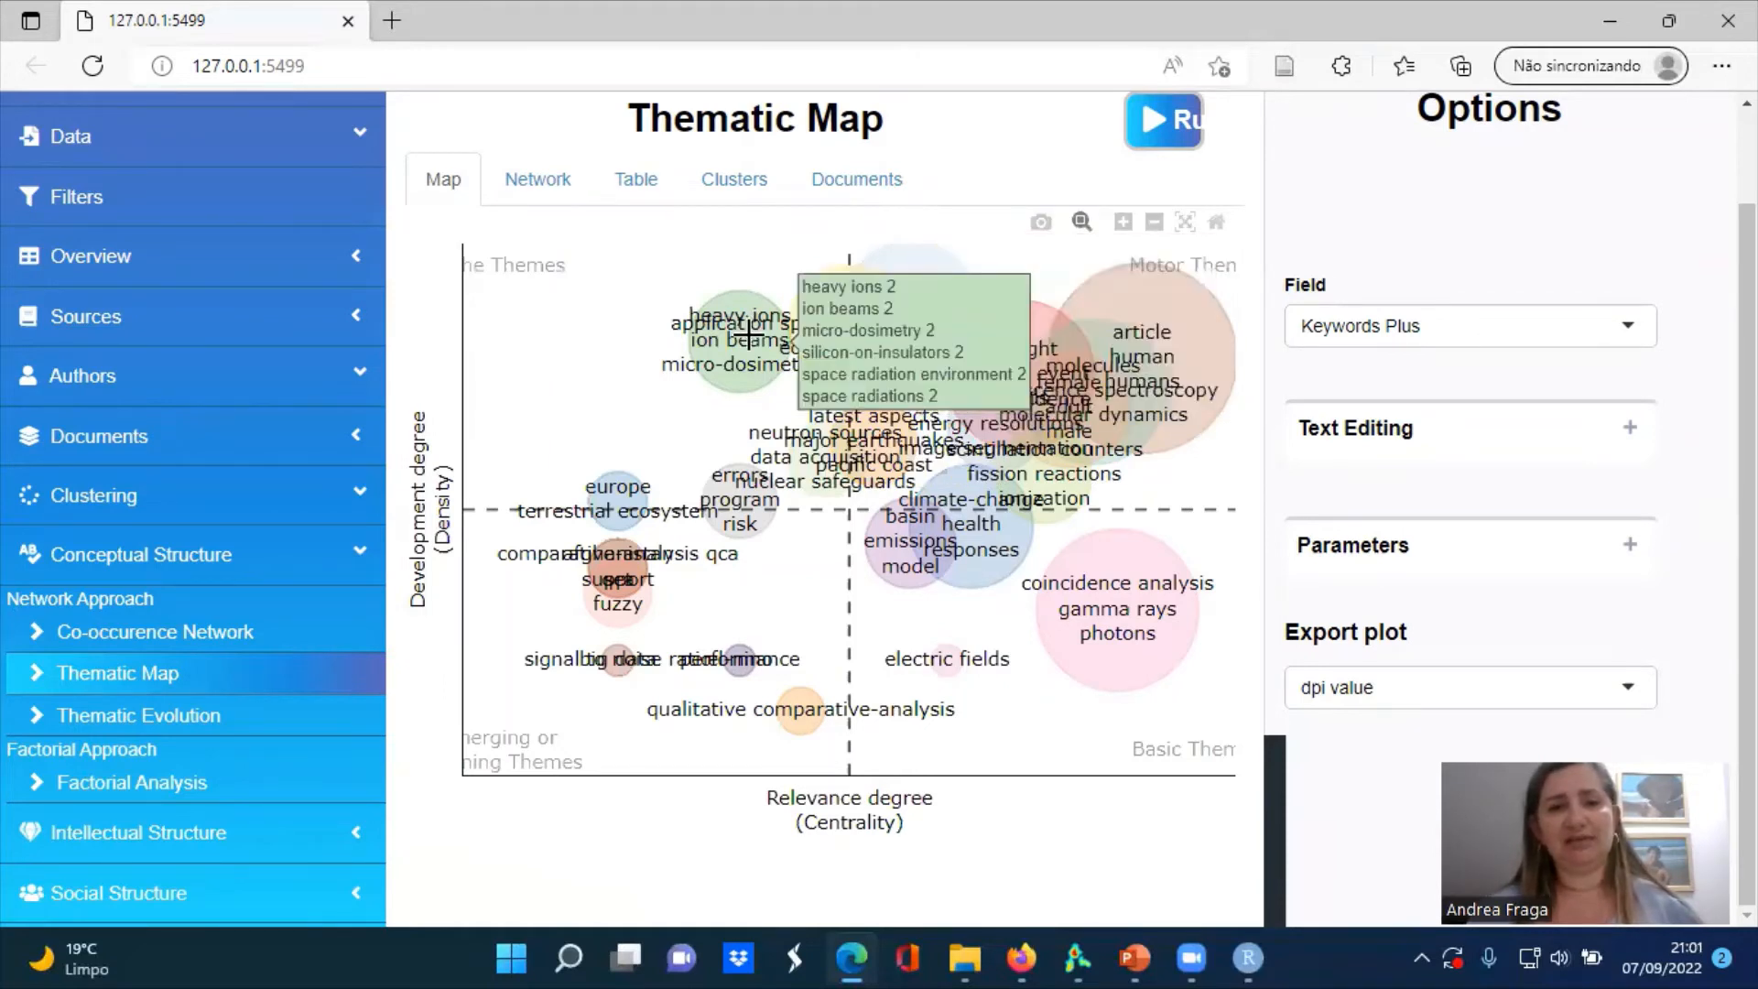
{"action": "mouse_move", "coordinate": [620, 601]}
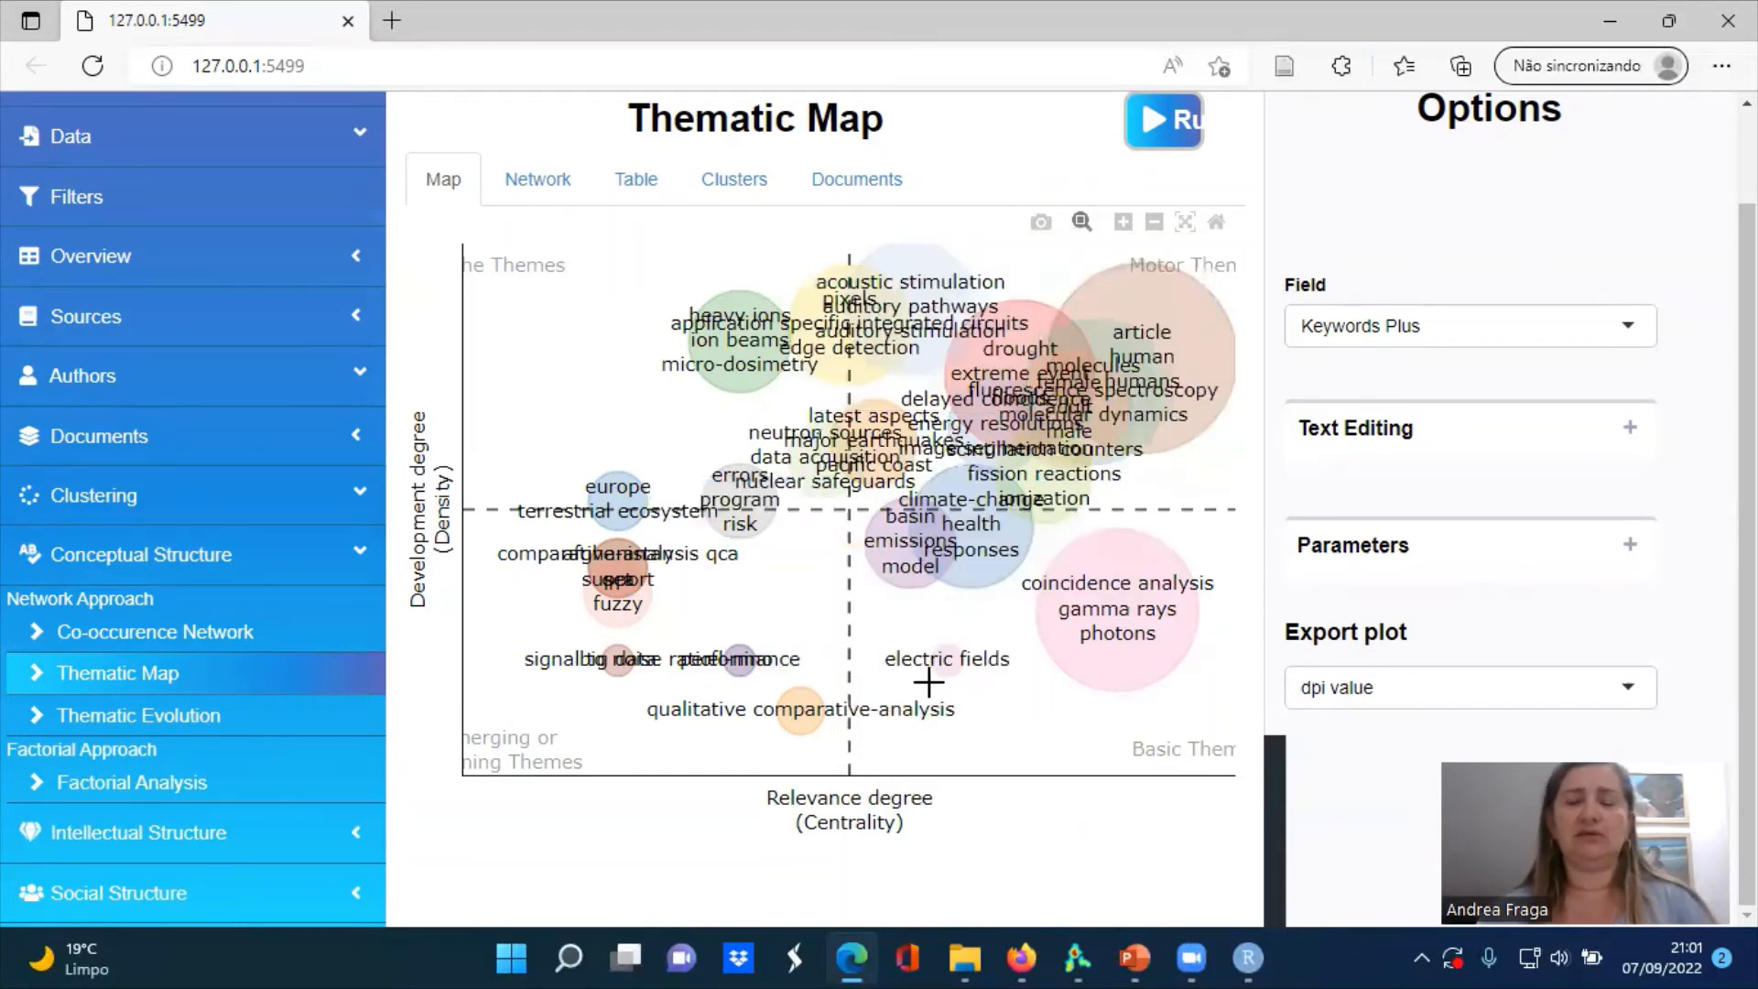
{"action": "mouse_move", "coordinate": [931, 682]}
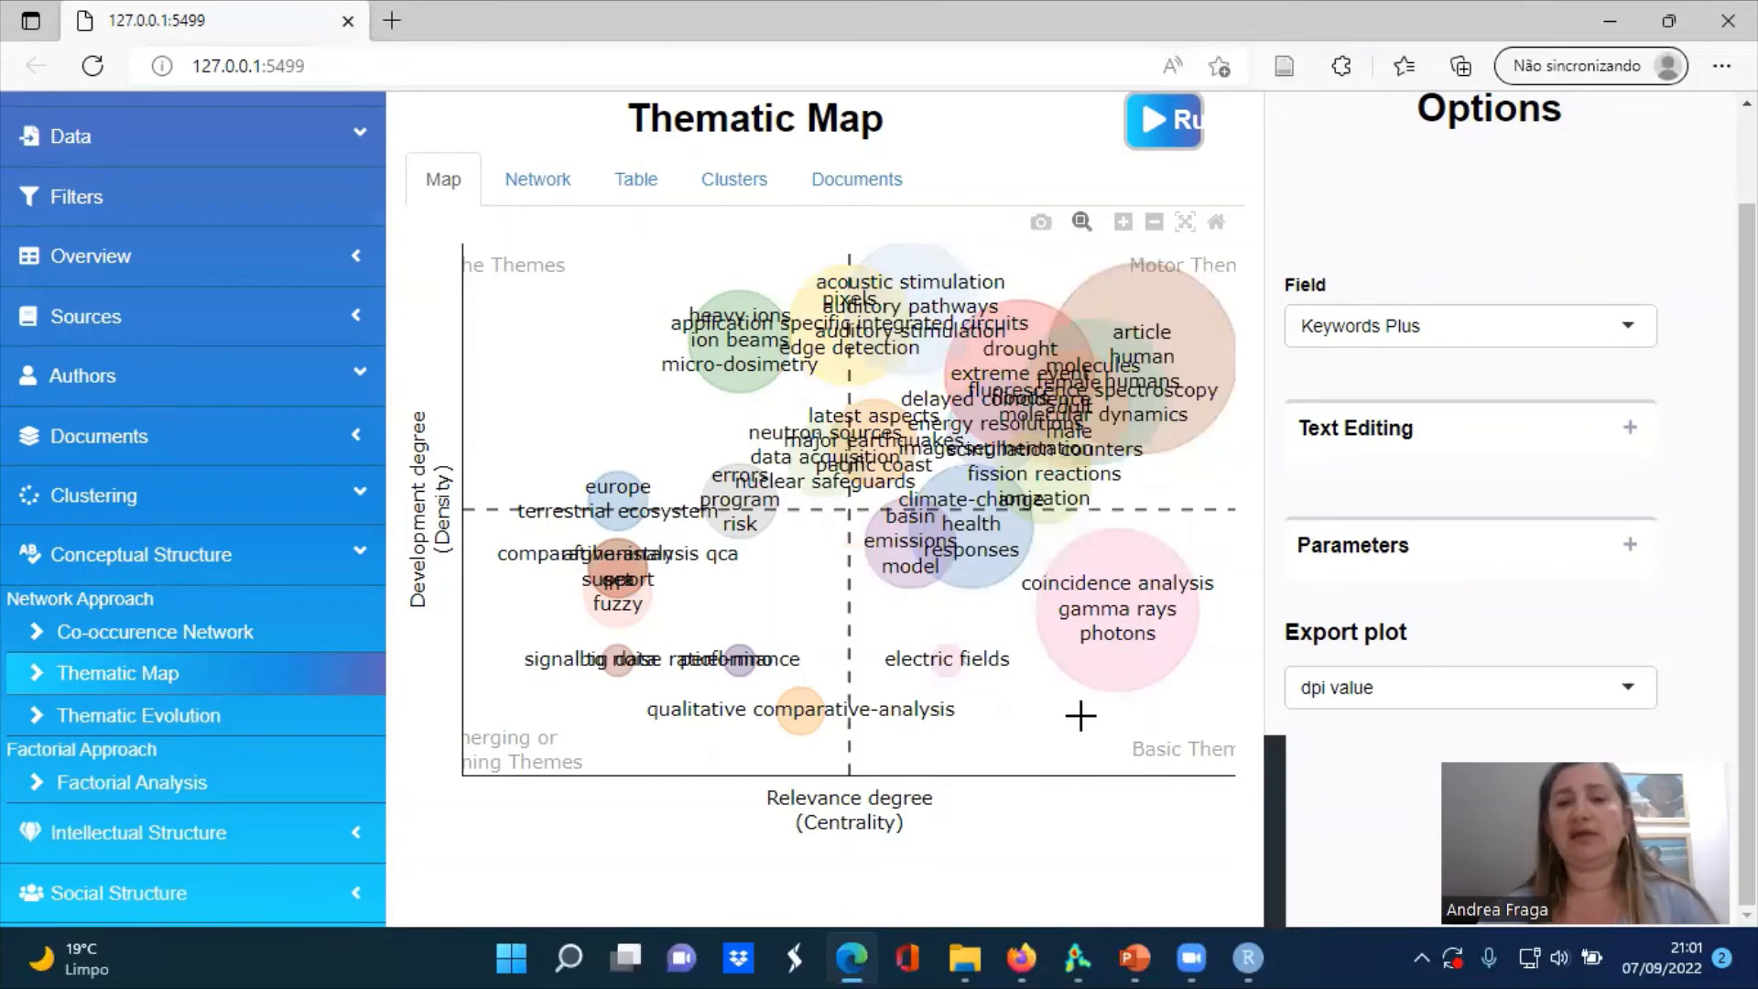
{"action": "mouse_move", "coordinate": [998, 263]}
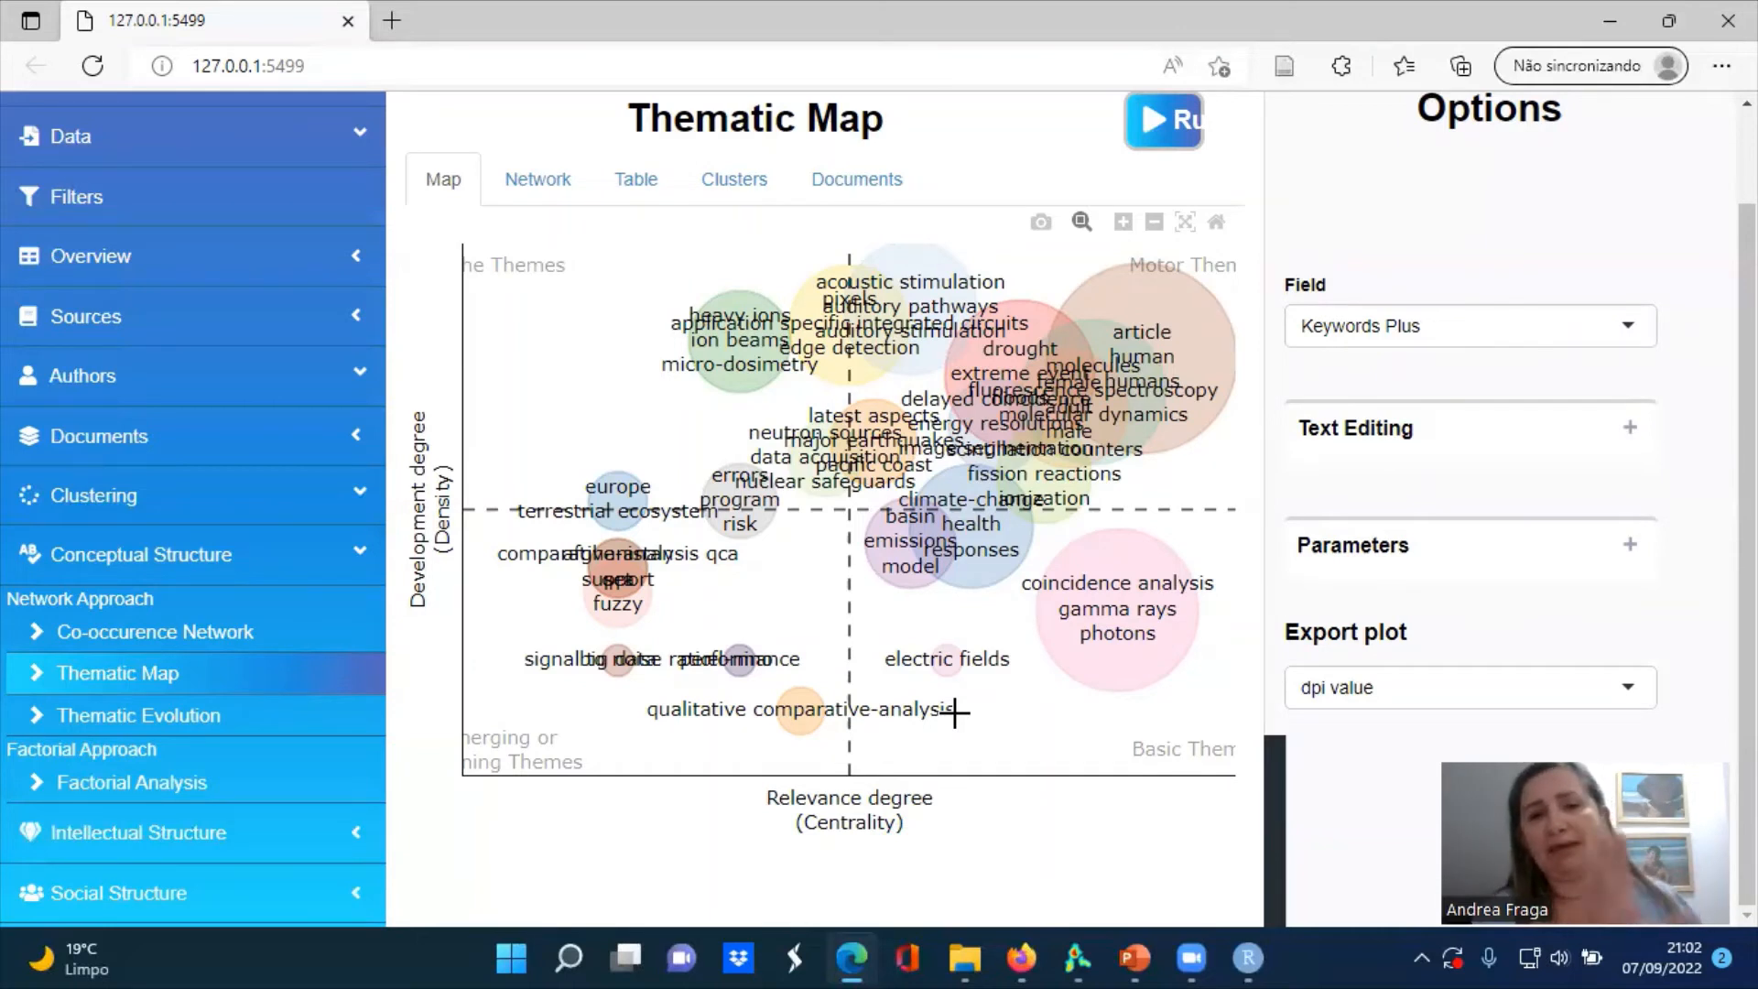
Generate the thematic evolution map from Keywords Plus with one cutting point at 2018
{"action": "left_click", "coordinate": [193, 717]}
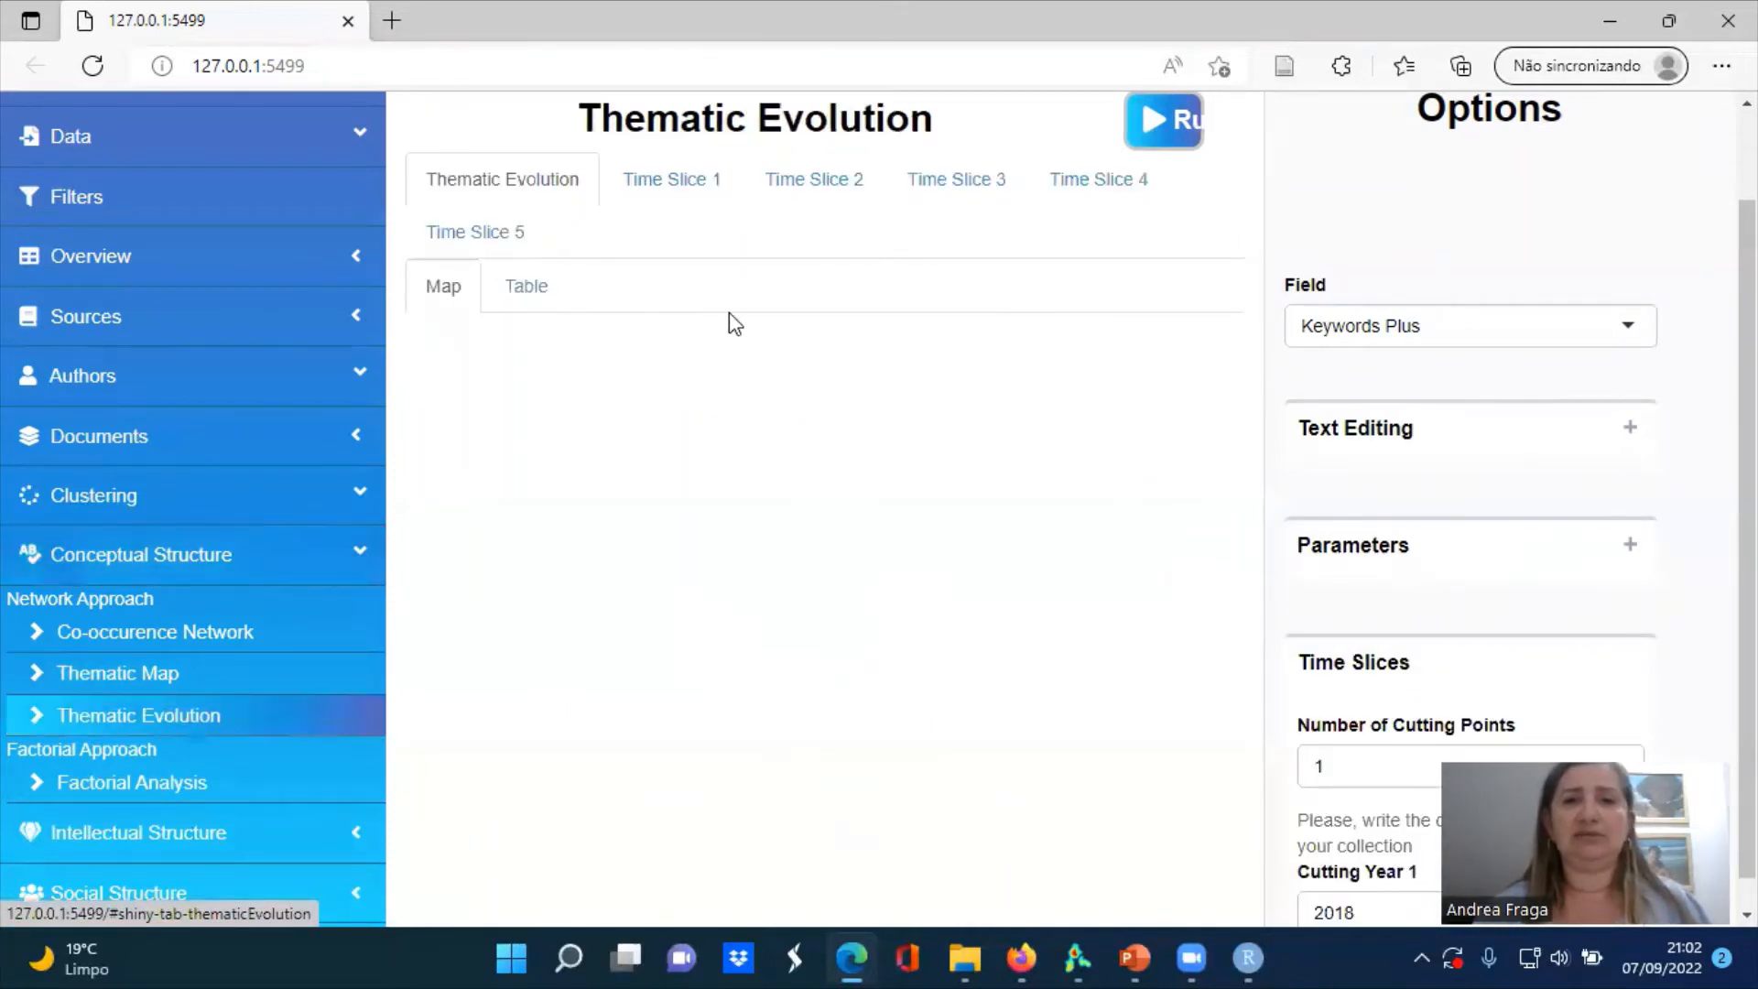
{"action": "left_click", "coordinate": [1181, 126]}
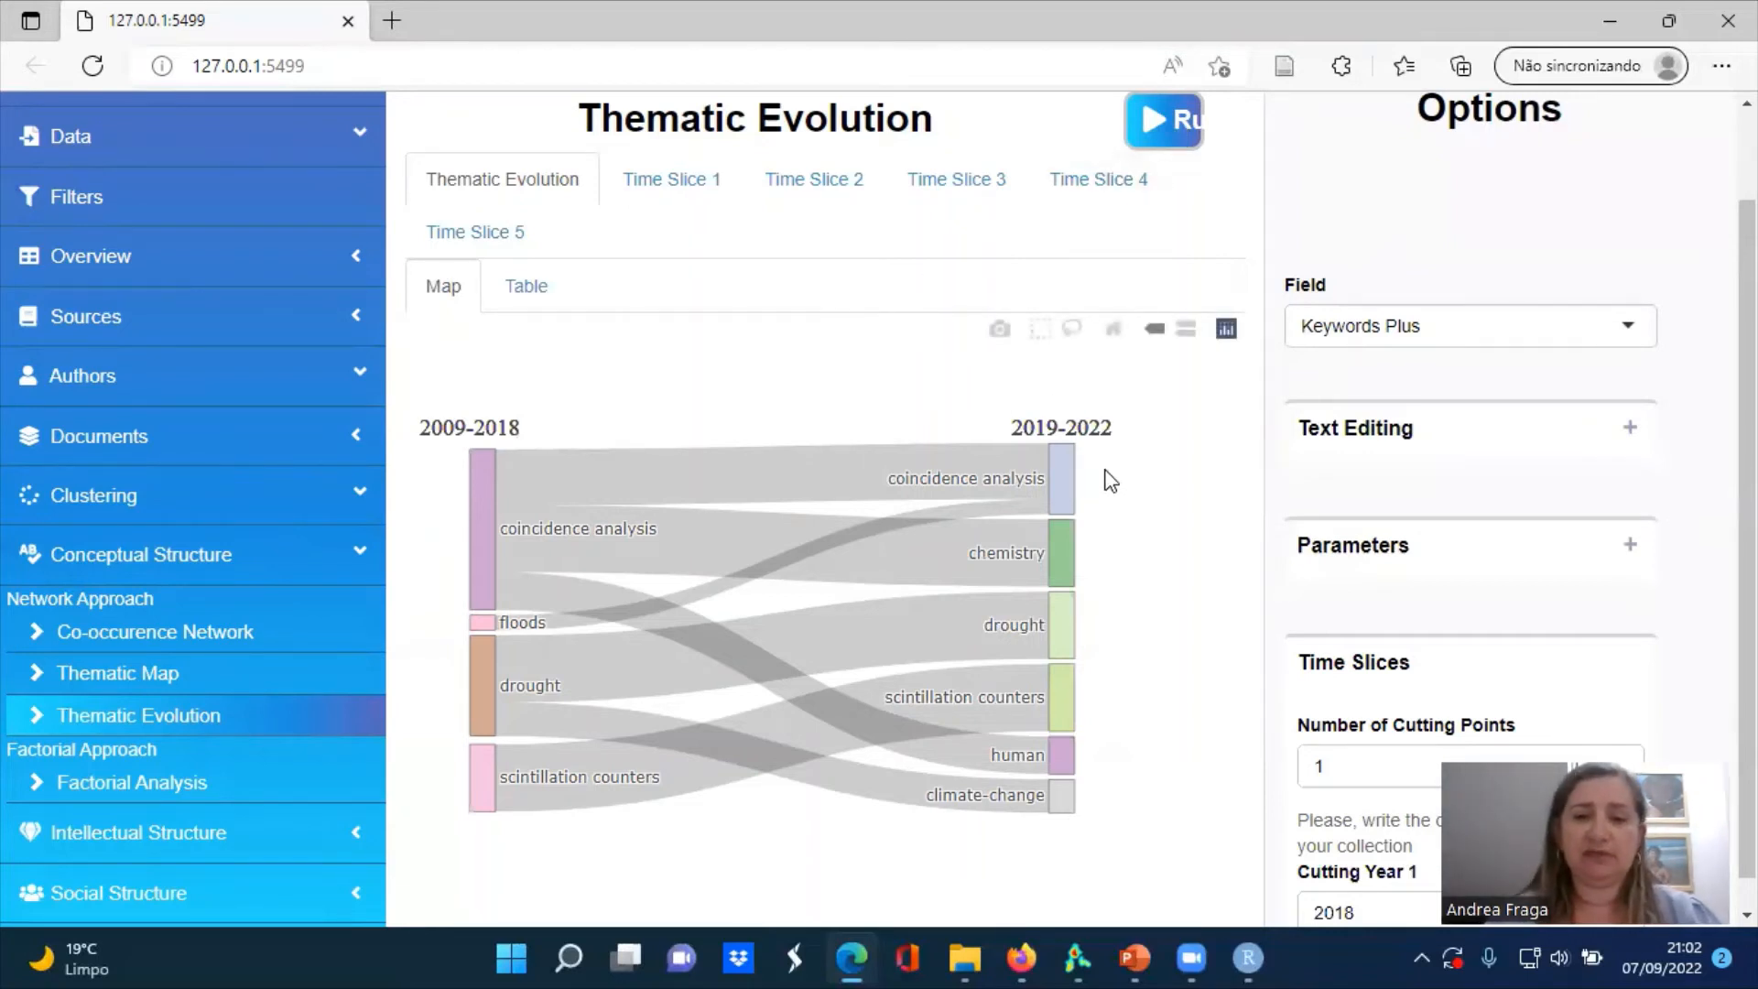
Switch to PowerPoint, present from the RStudio script slide and advance to the slide about the bibliometrix and biblioshiny video
{"action": "left_click", "coordinate": [1132, 958]}
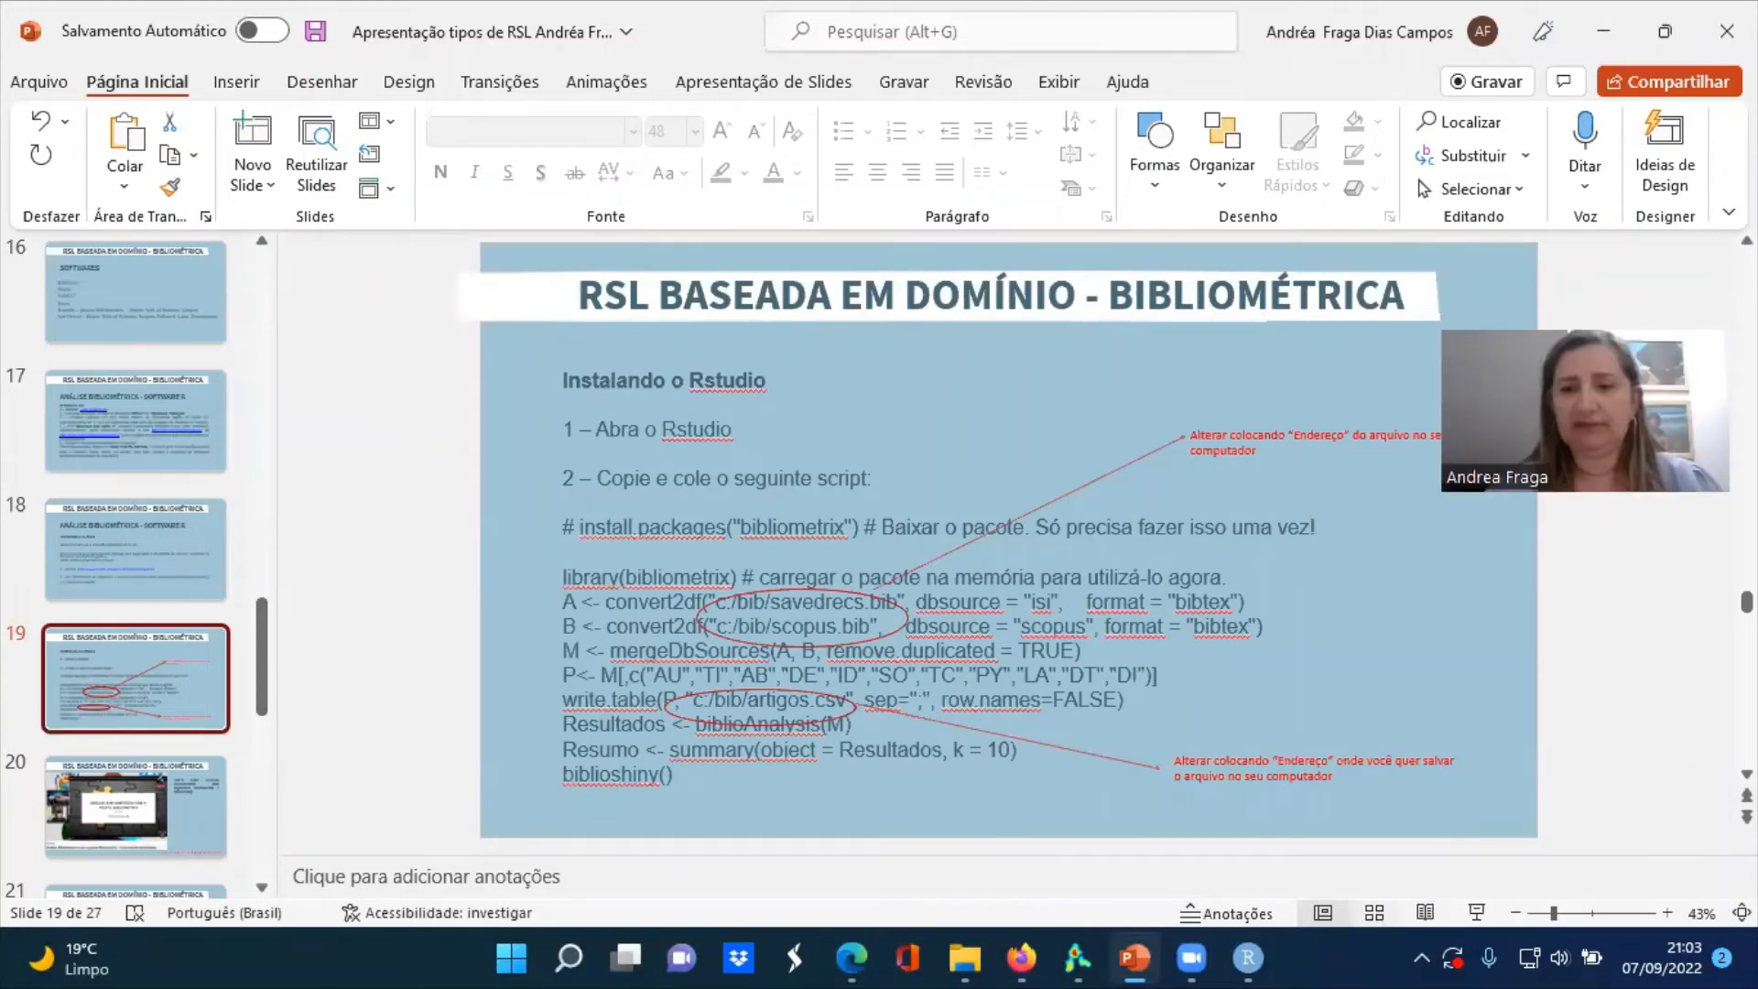
{"action": "left_click", "coordinate": [1475, 914]}
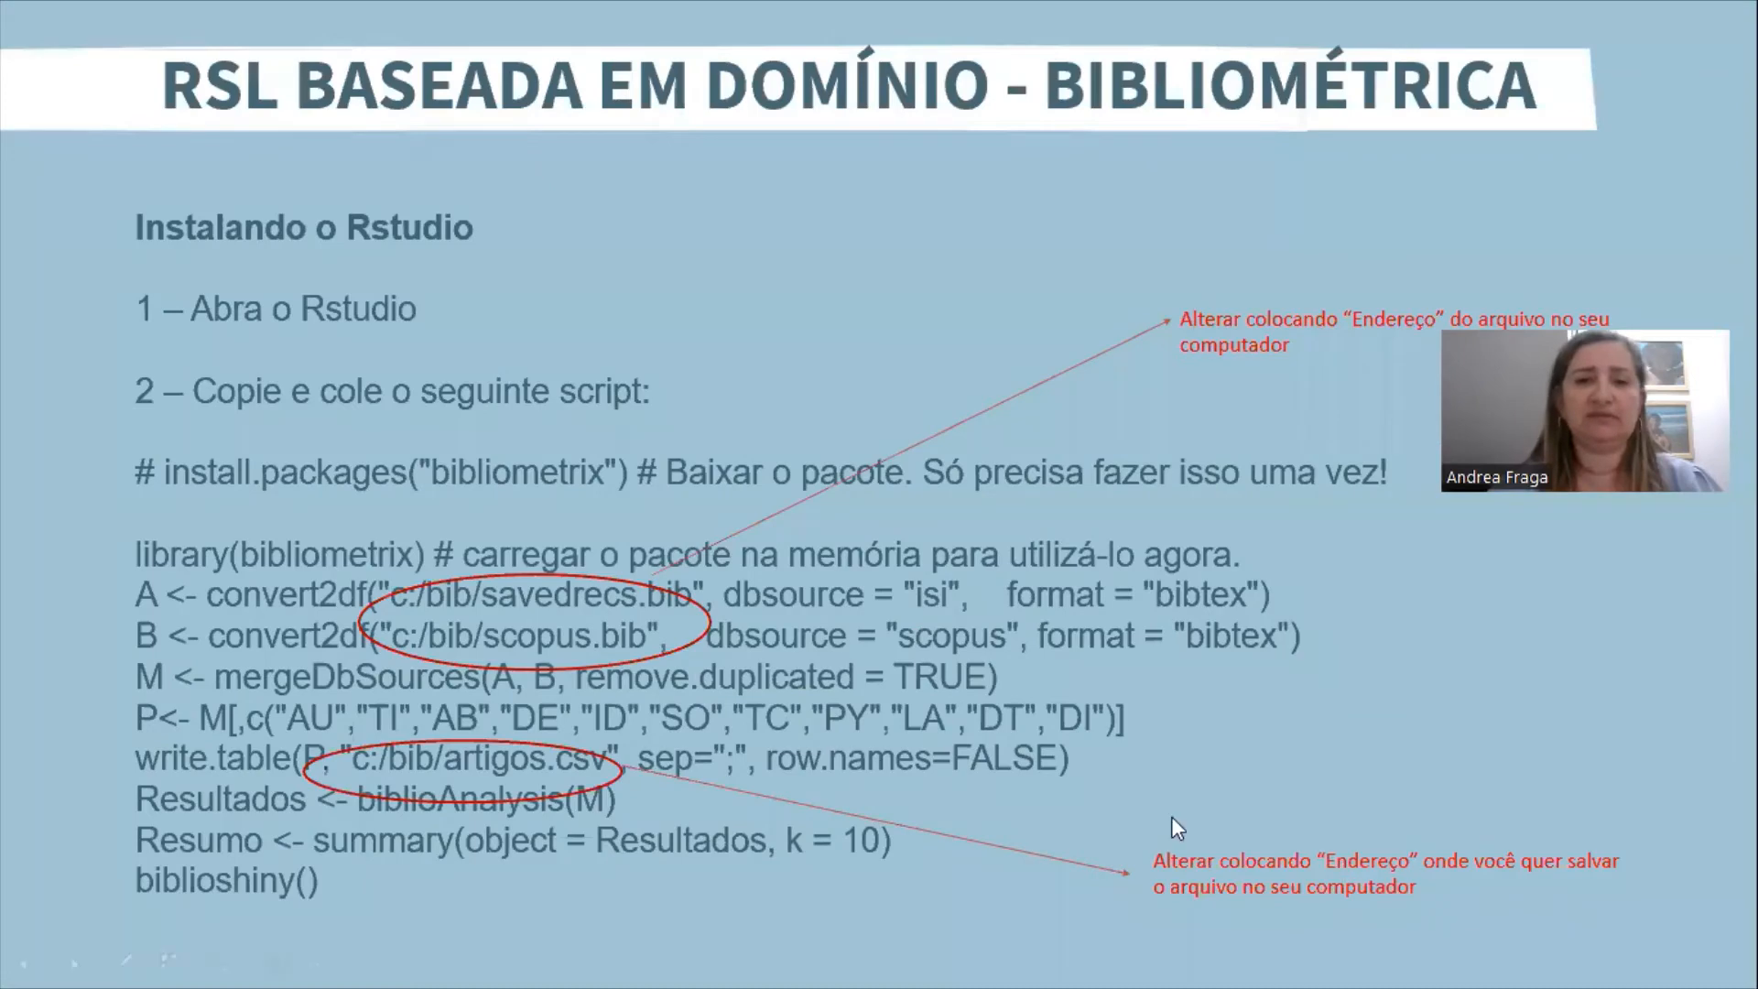
{"action": "left_click", "coordinate": [1516, 794]}
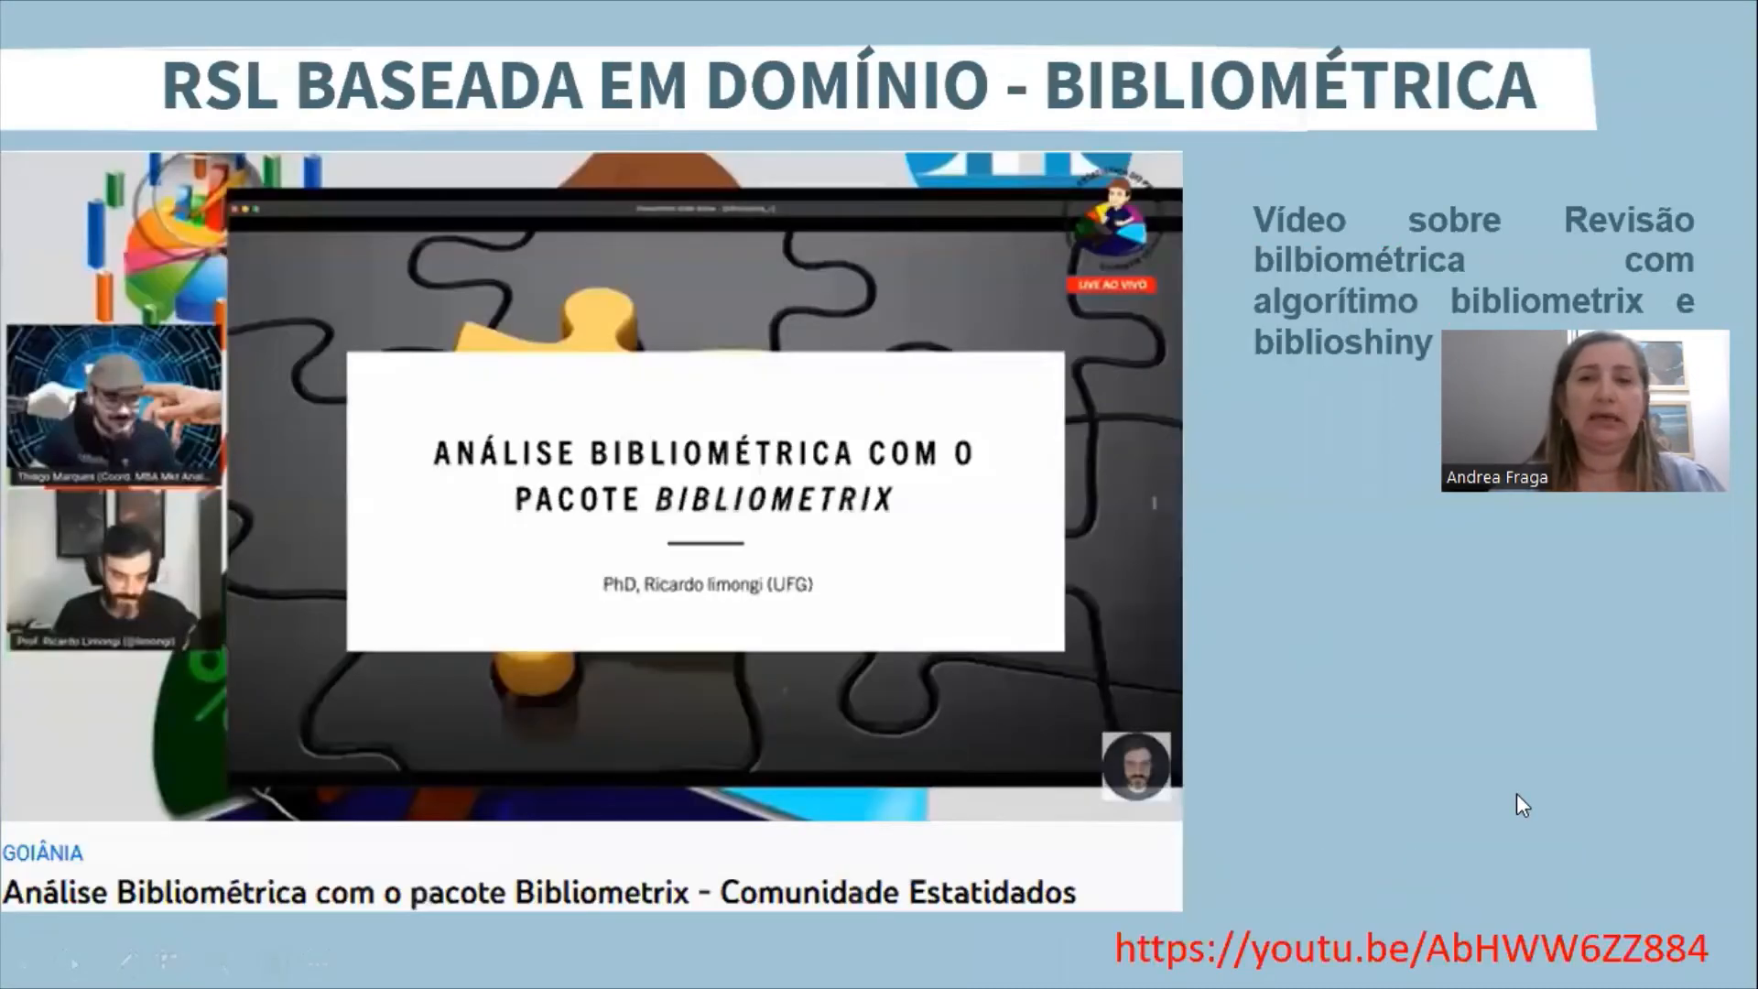
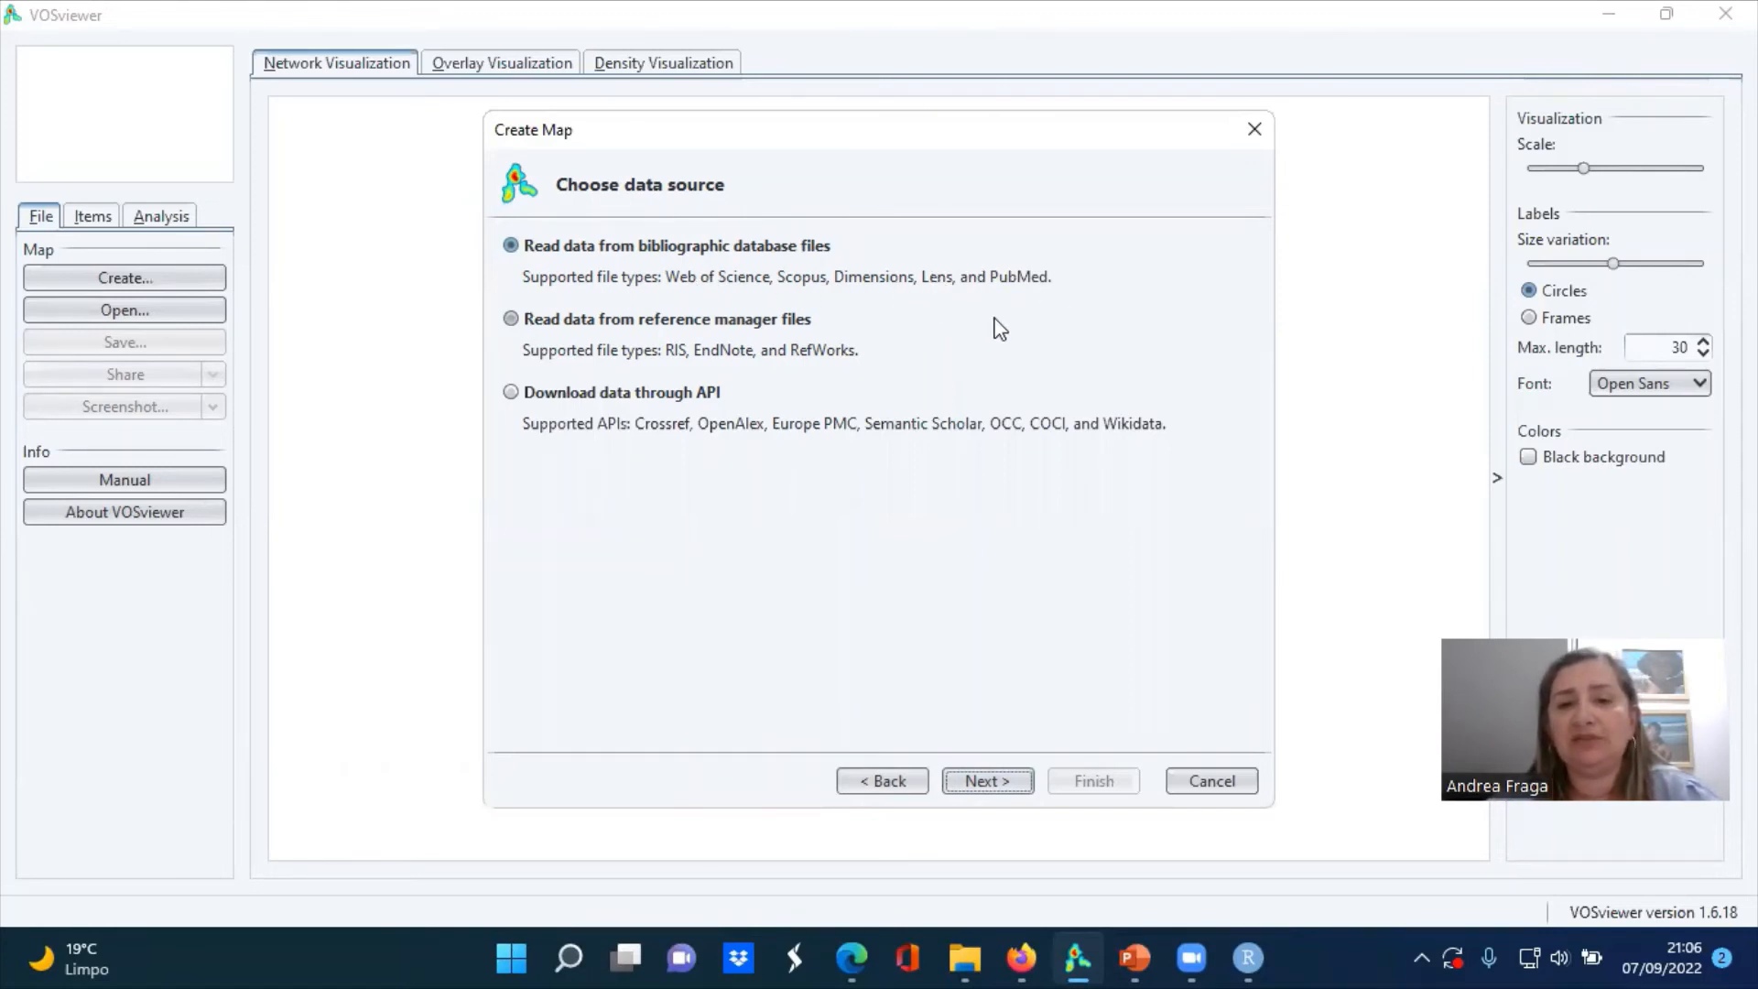
Load webofscience_cna_0509.txt from the Artigo cna folder as Web of Science bibliographic data and create the map with the default co-authorship settings
{"action": "left_click", "coordinate": [993, 787]}
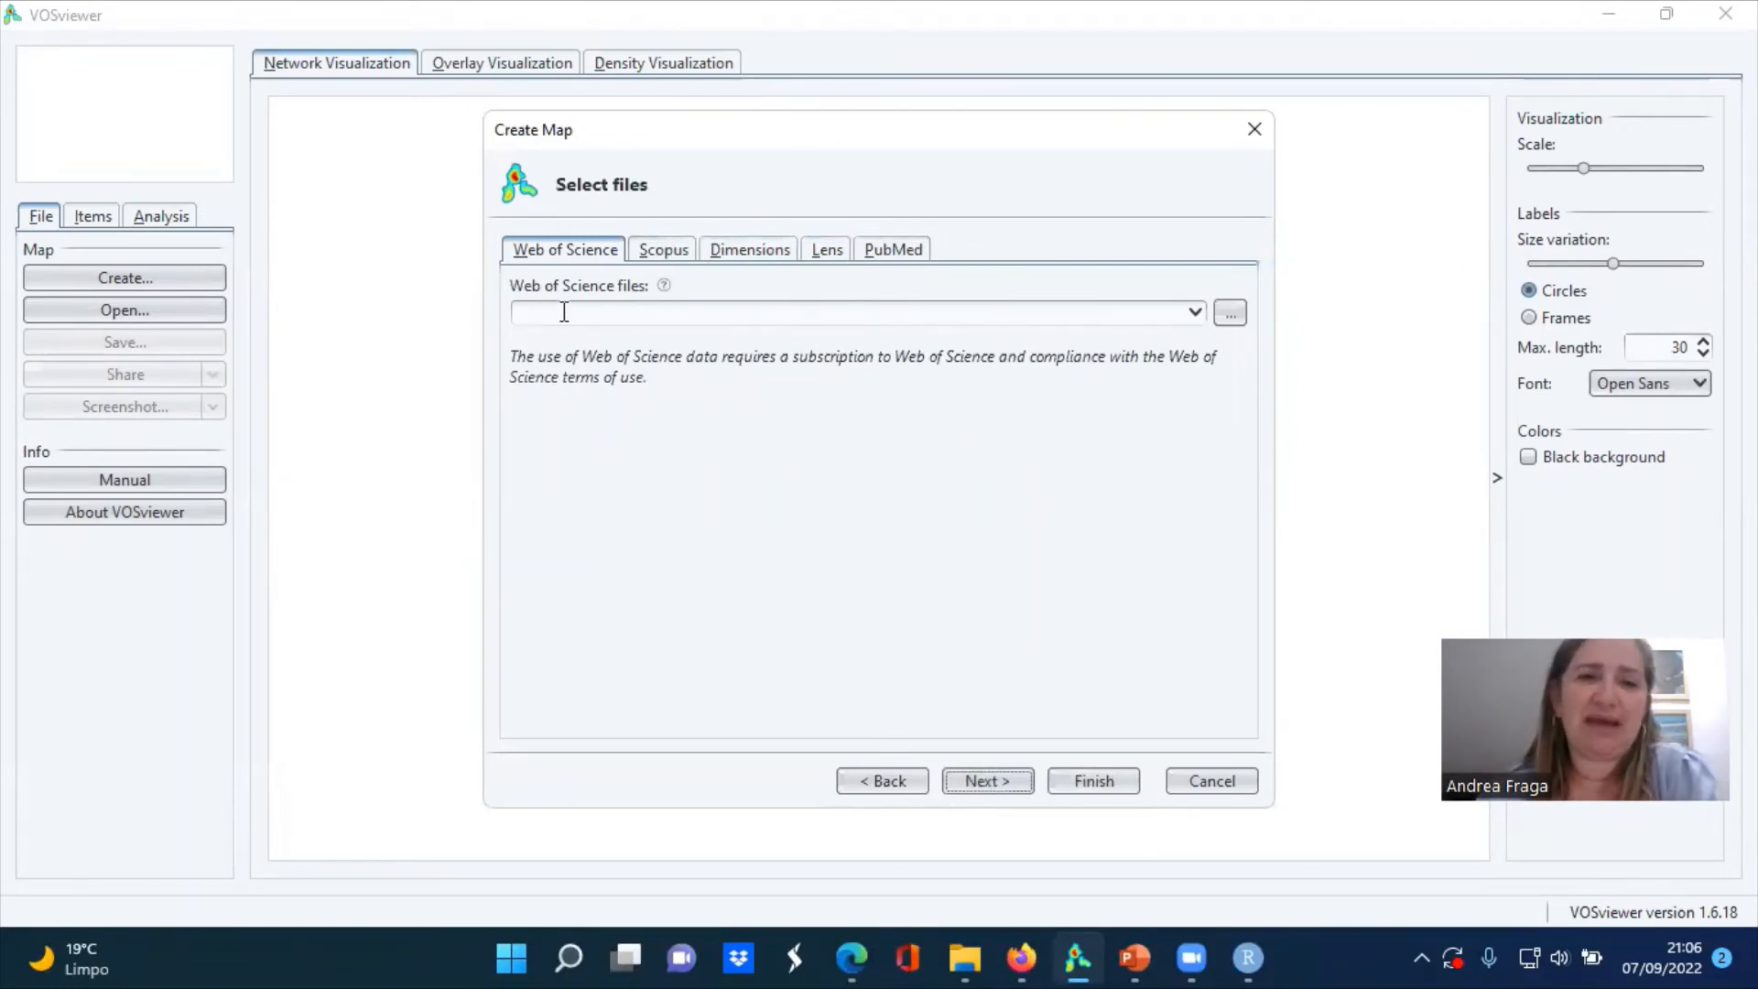
{"action": "left_click", "coordinate": [1233, 321]}
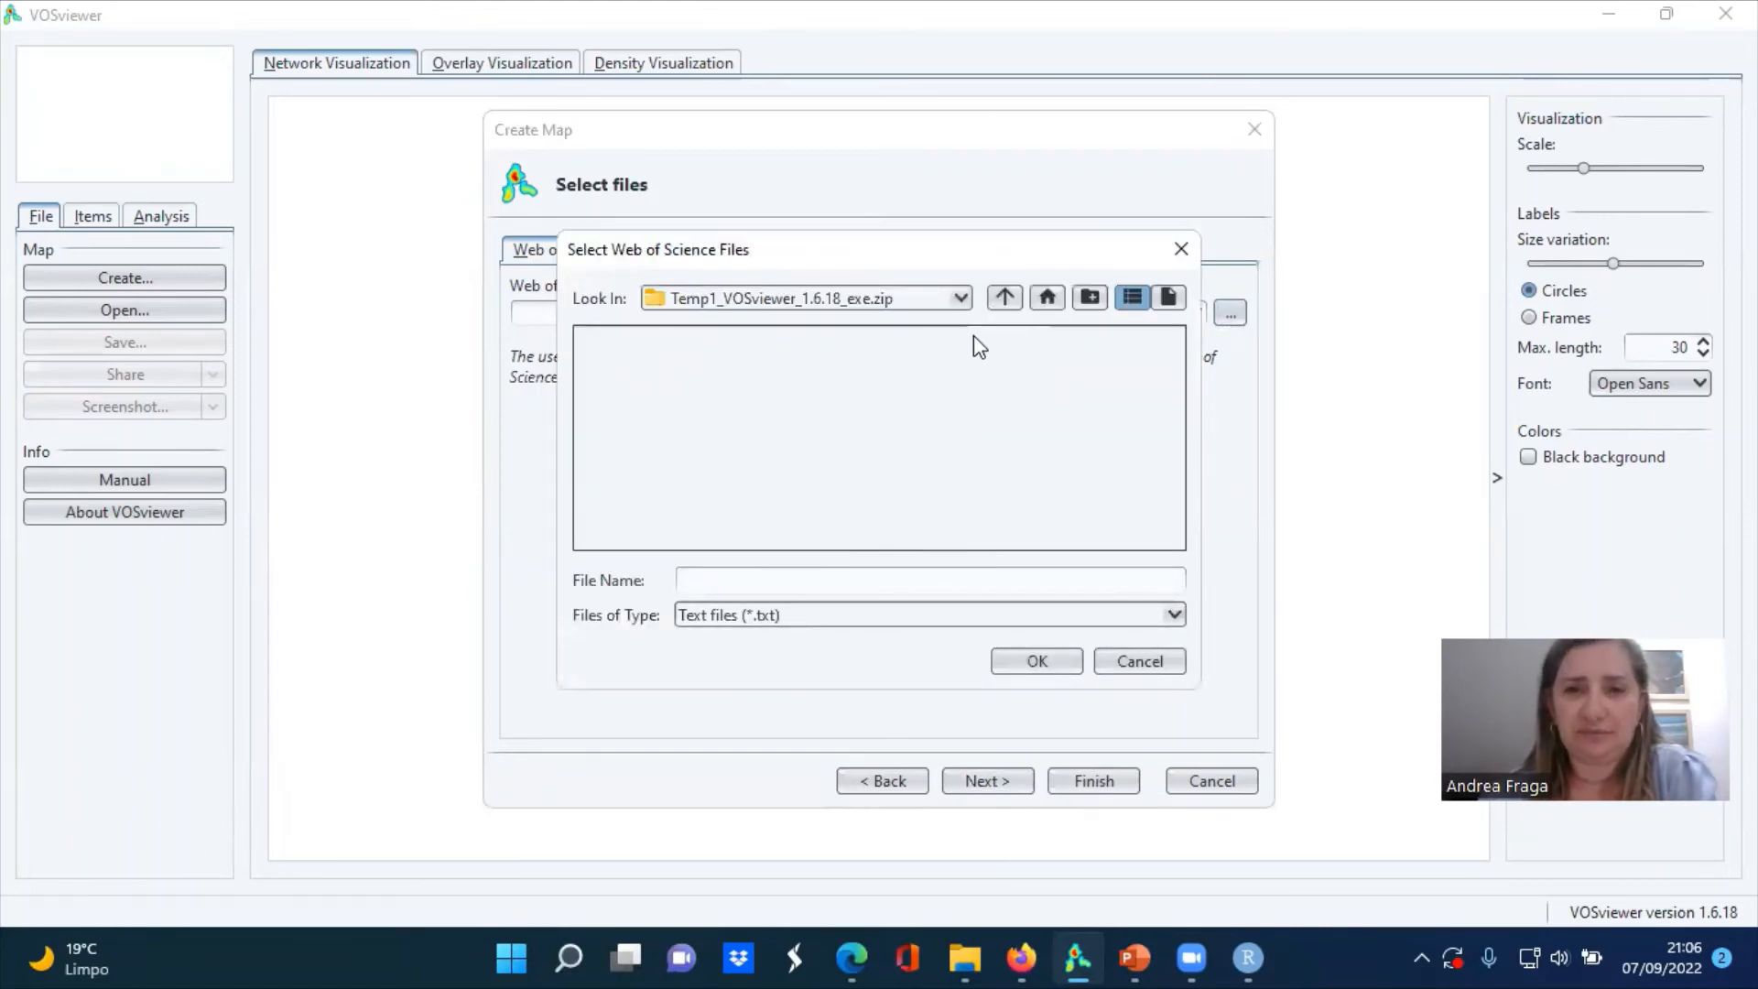
{"action": "left_click", "coordinate": [959, 298]}
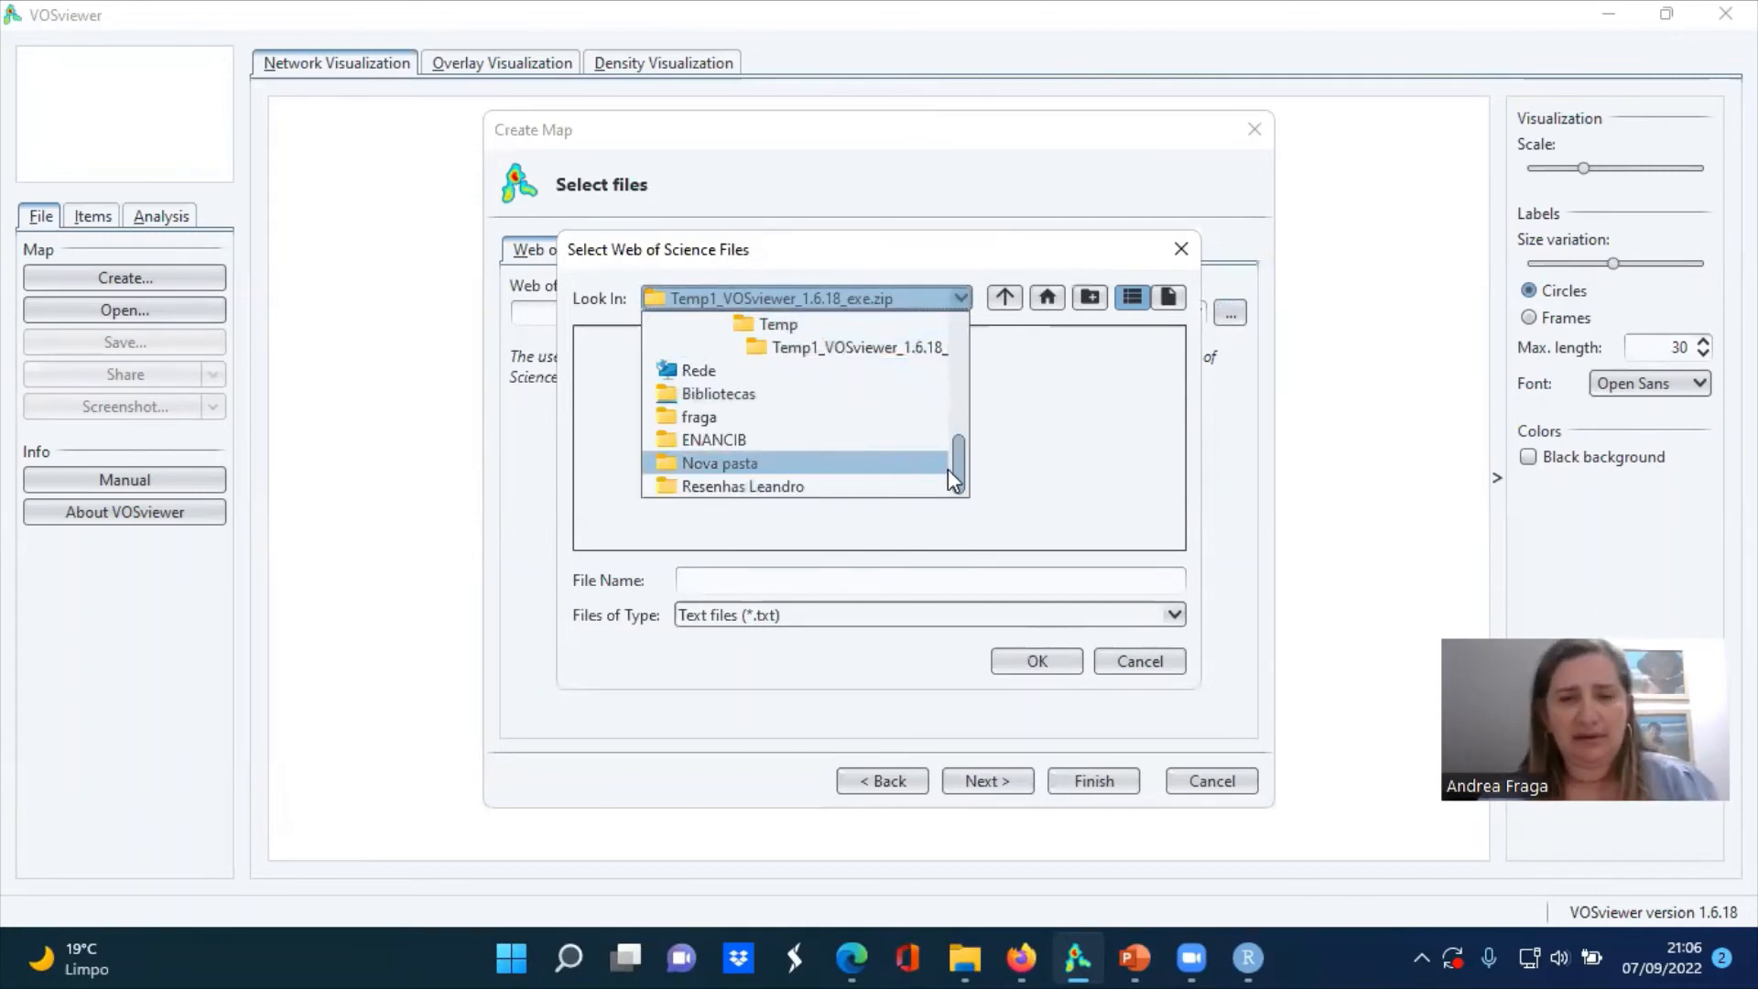
{"action": "scroll", "coordinate": [950, 471], "scroll_direction": "up", "scroll_amount": 1}
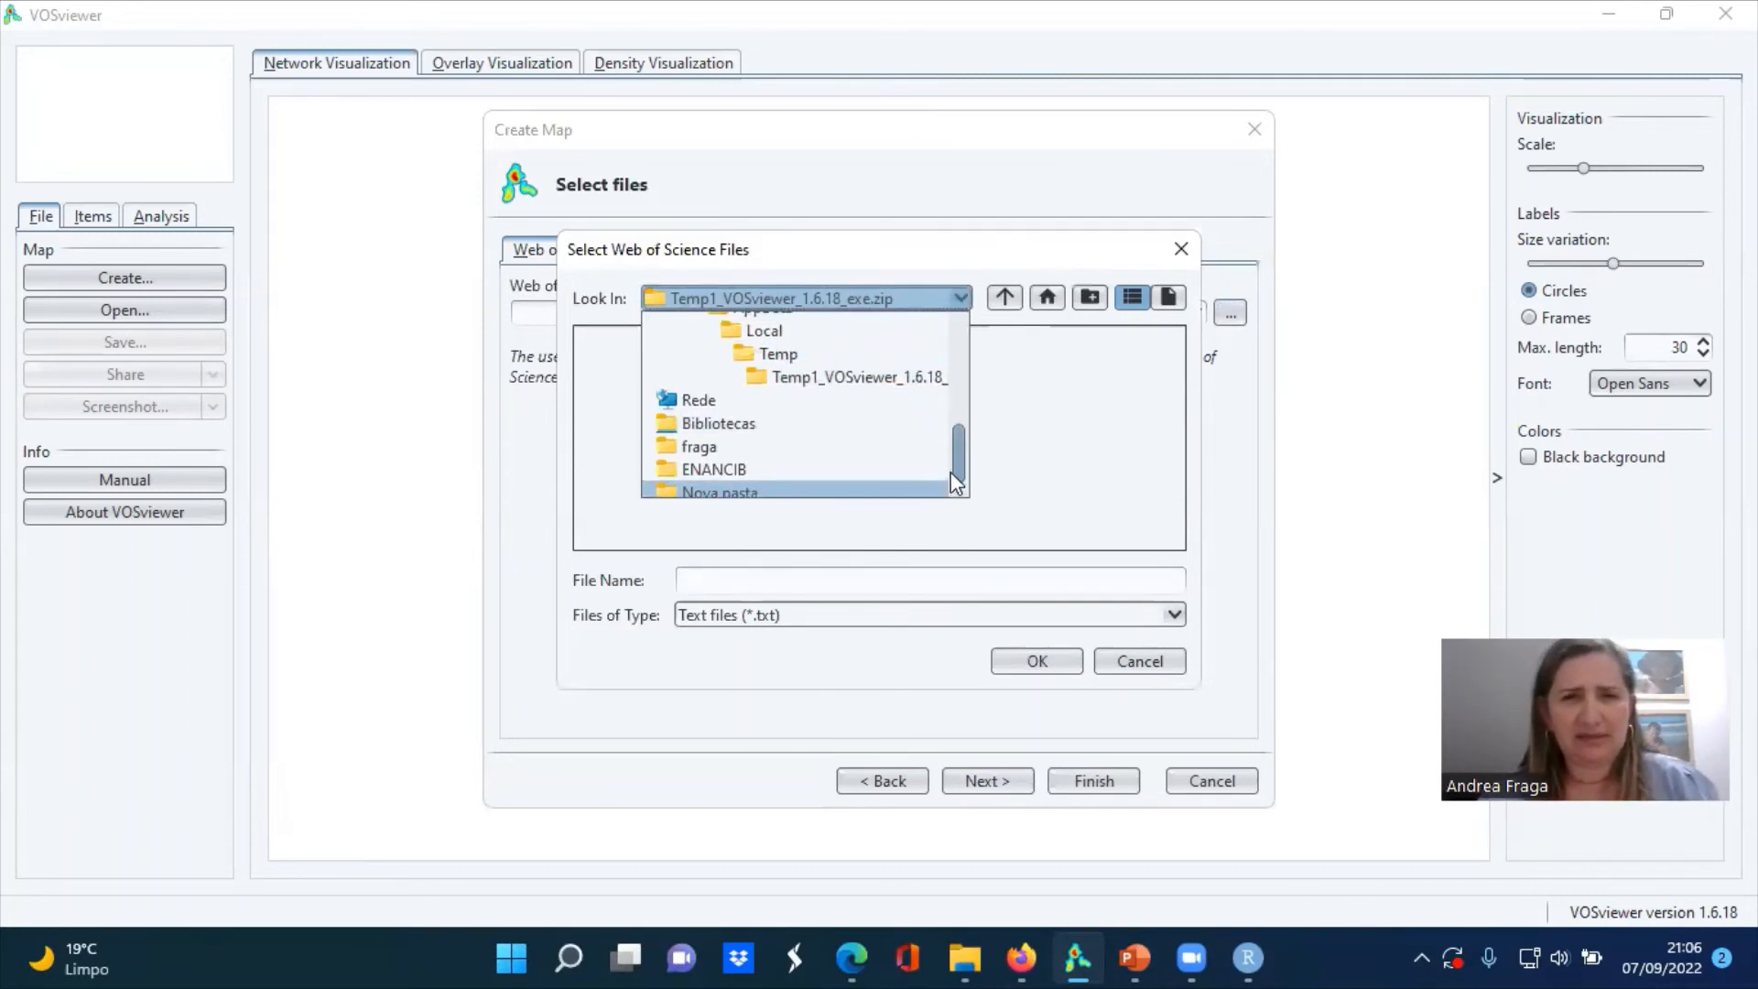
{"action": "left_click_drag", "start_coordinate": [951, 470], "coordinate": [950, 347]}
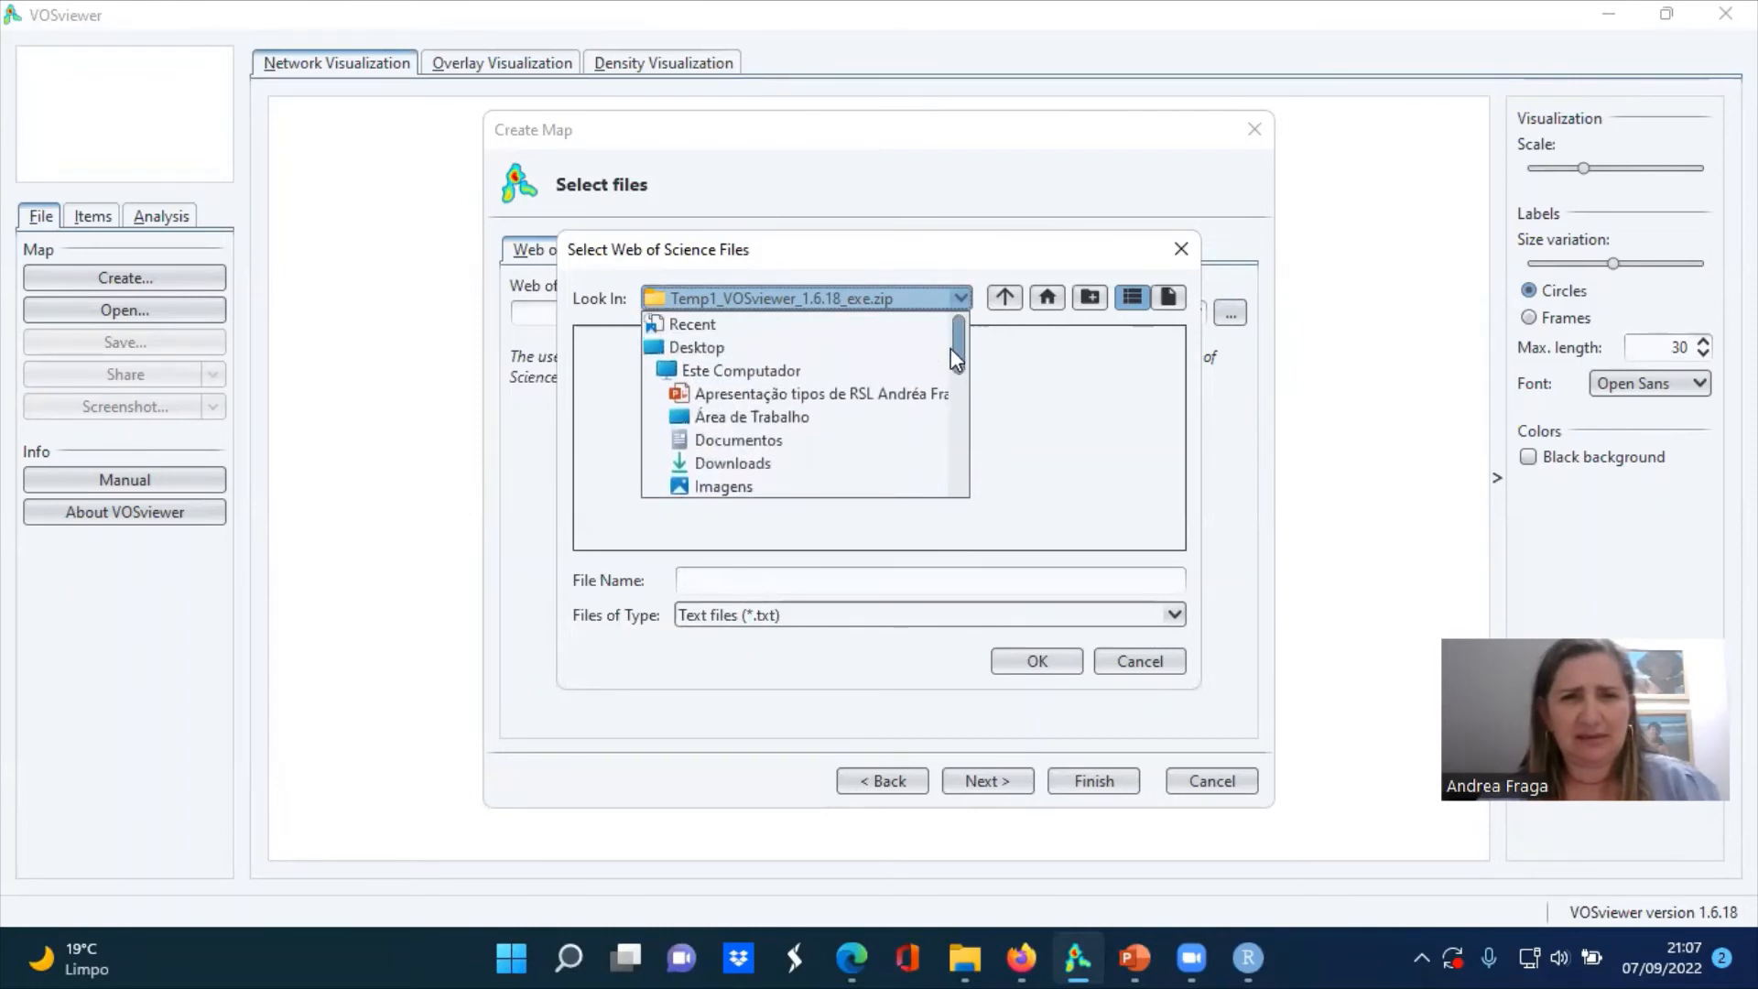
{"action": "left_click", "coordinate": [711, 326]}
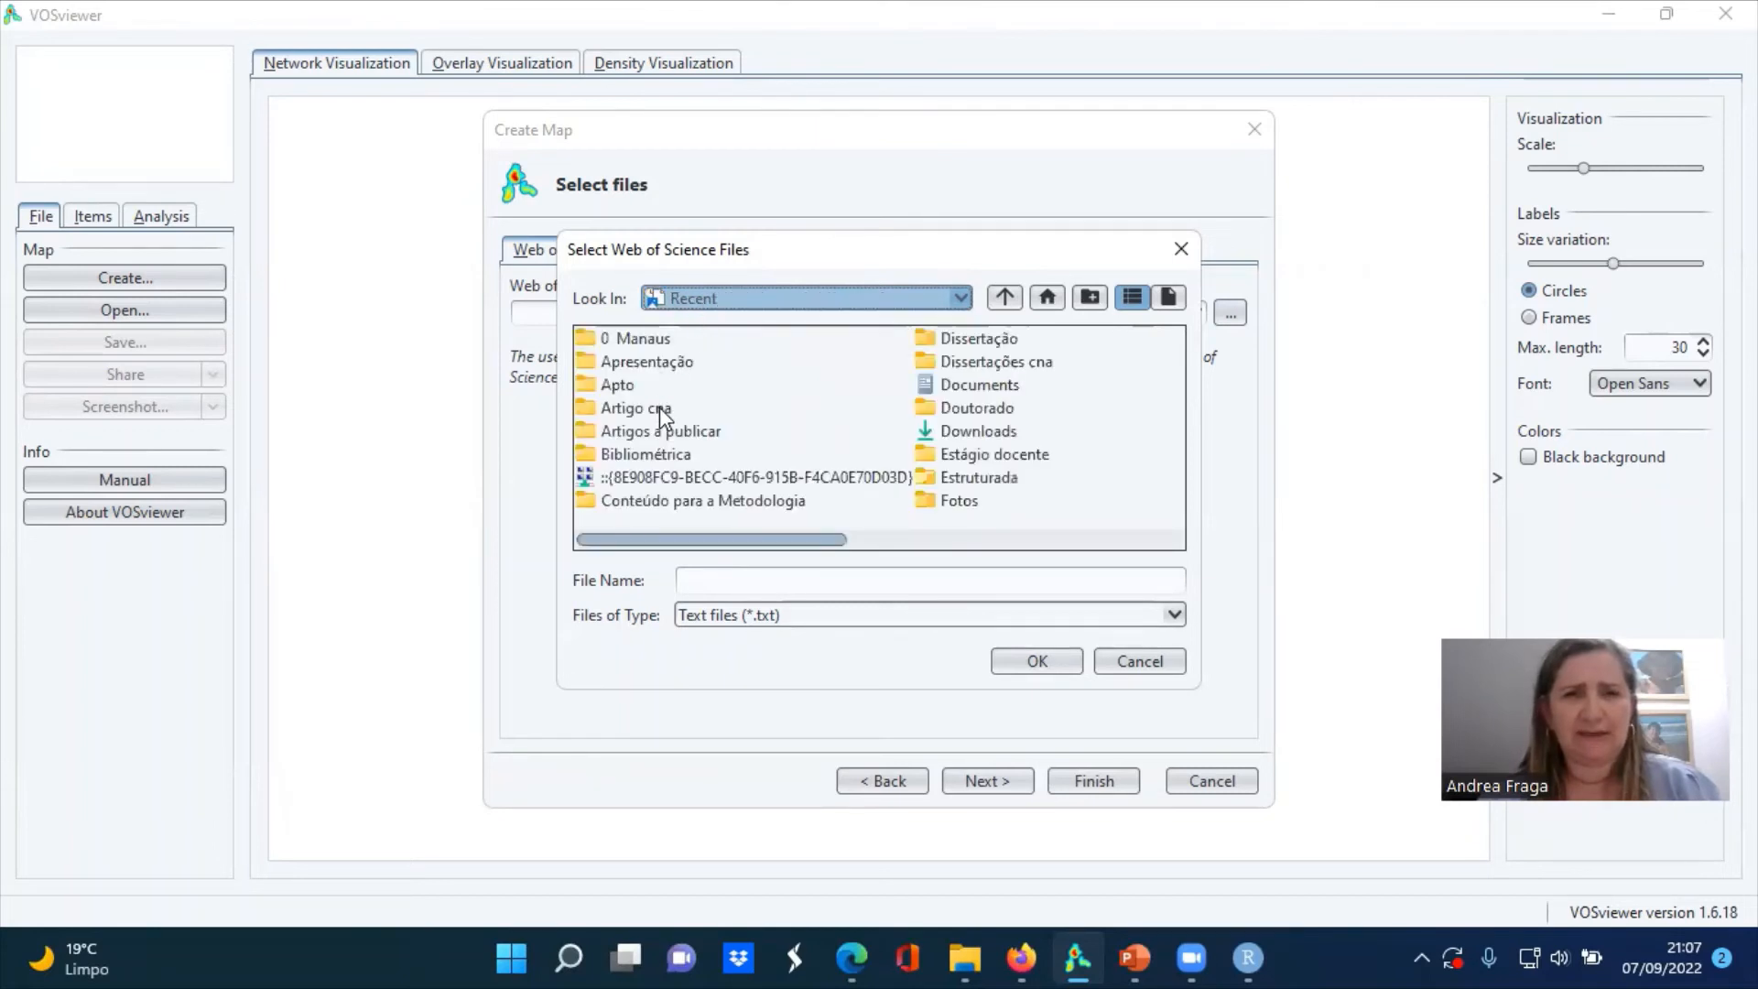
{"action": "double_click", "coordinate": [660, 407]}
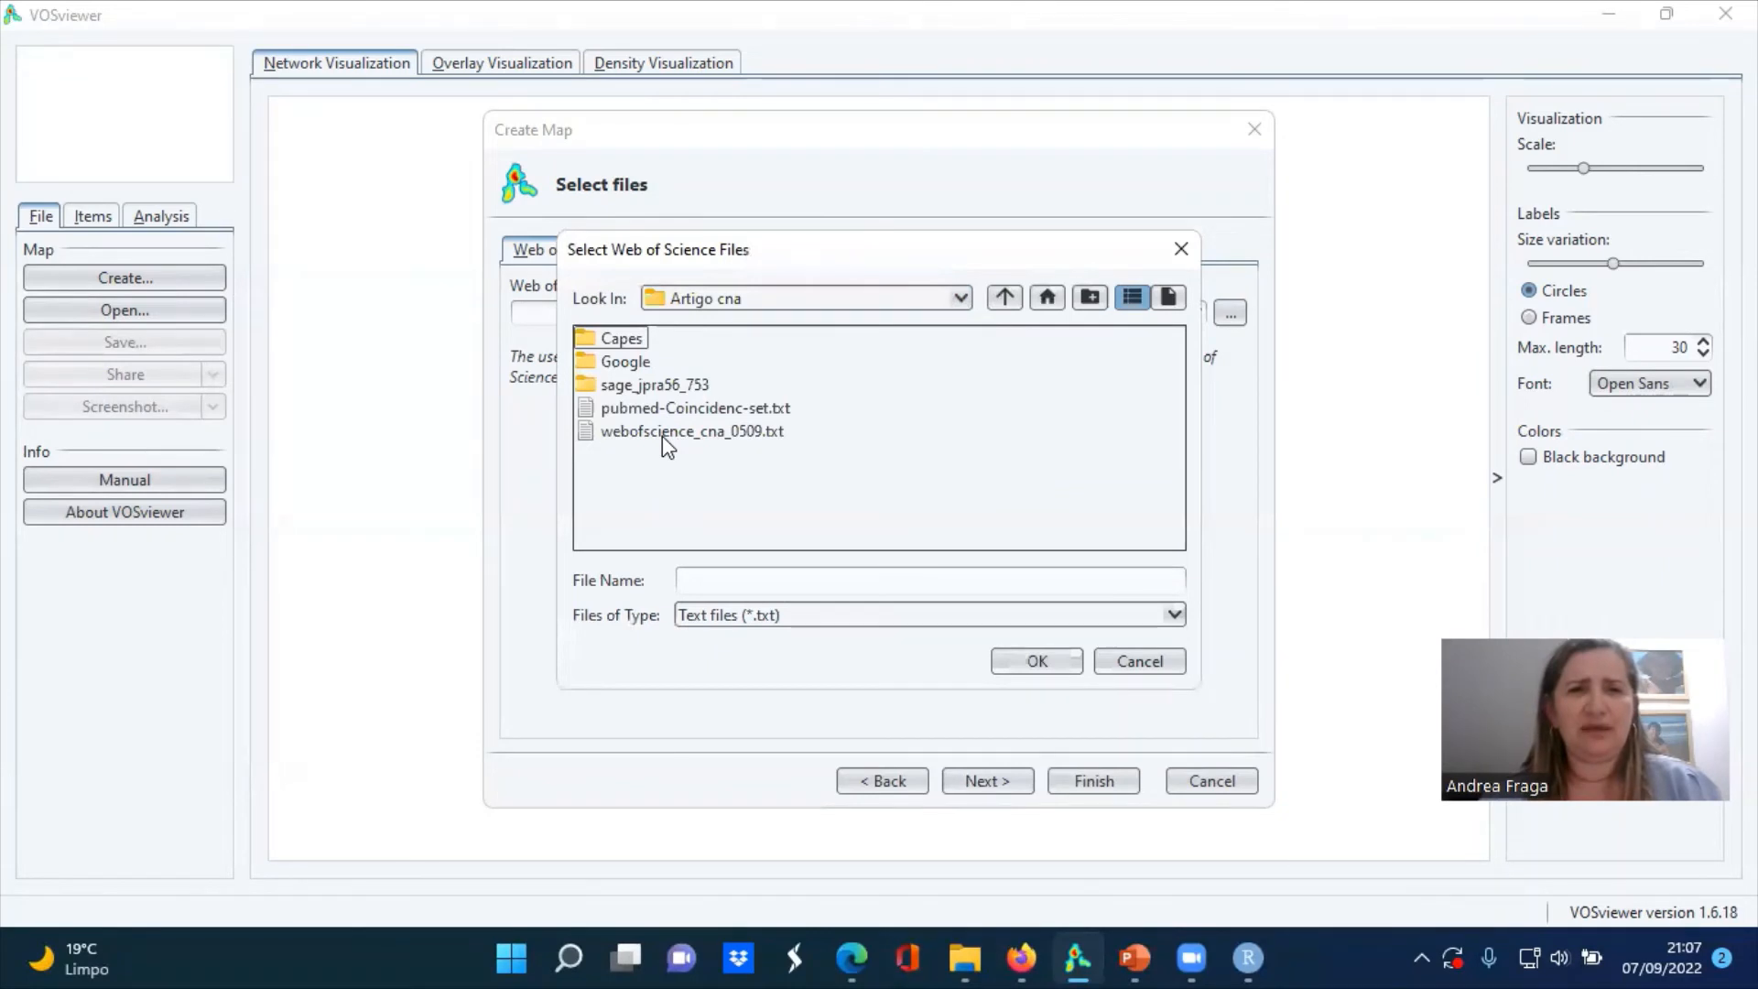
{"action": "left_click", "coordinate": [661, 434]}
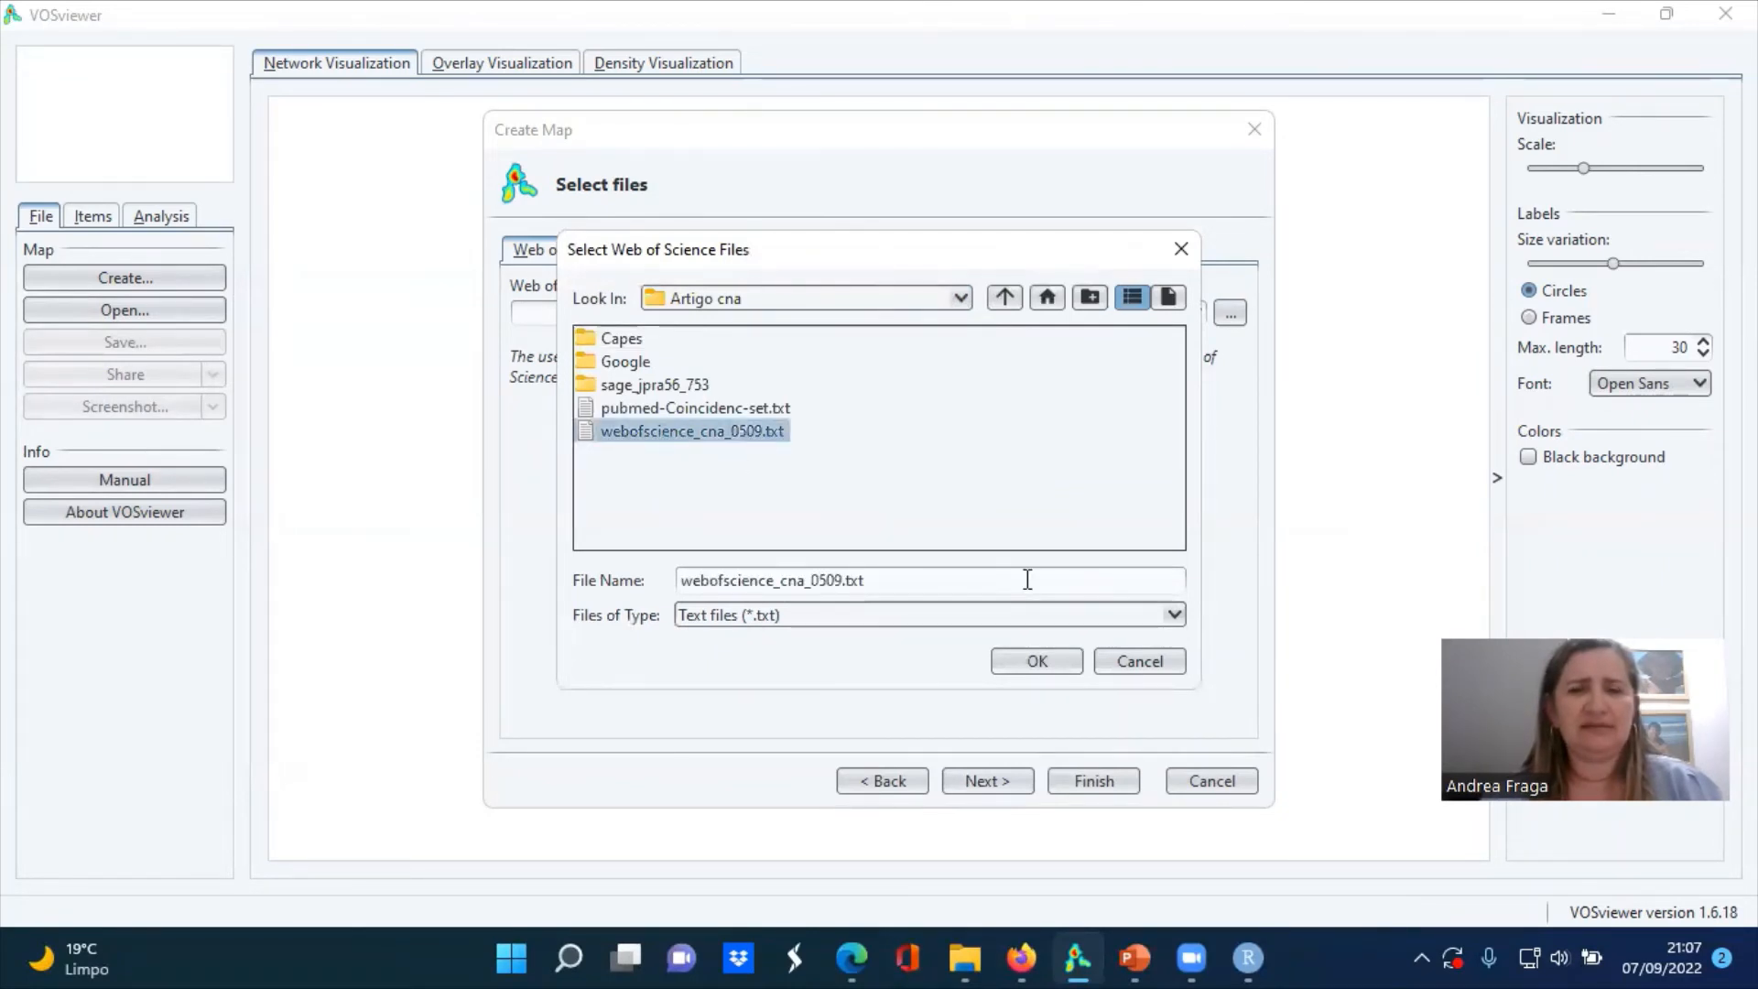
{"action": "left_click", "coordinate": [1034, 672]}
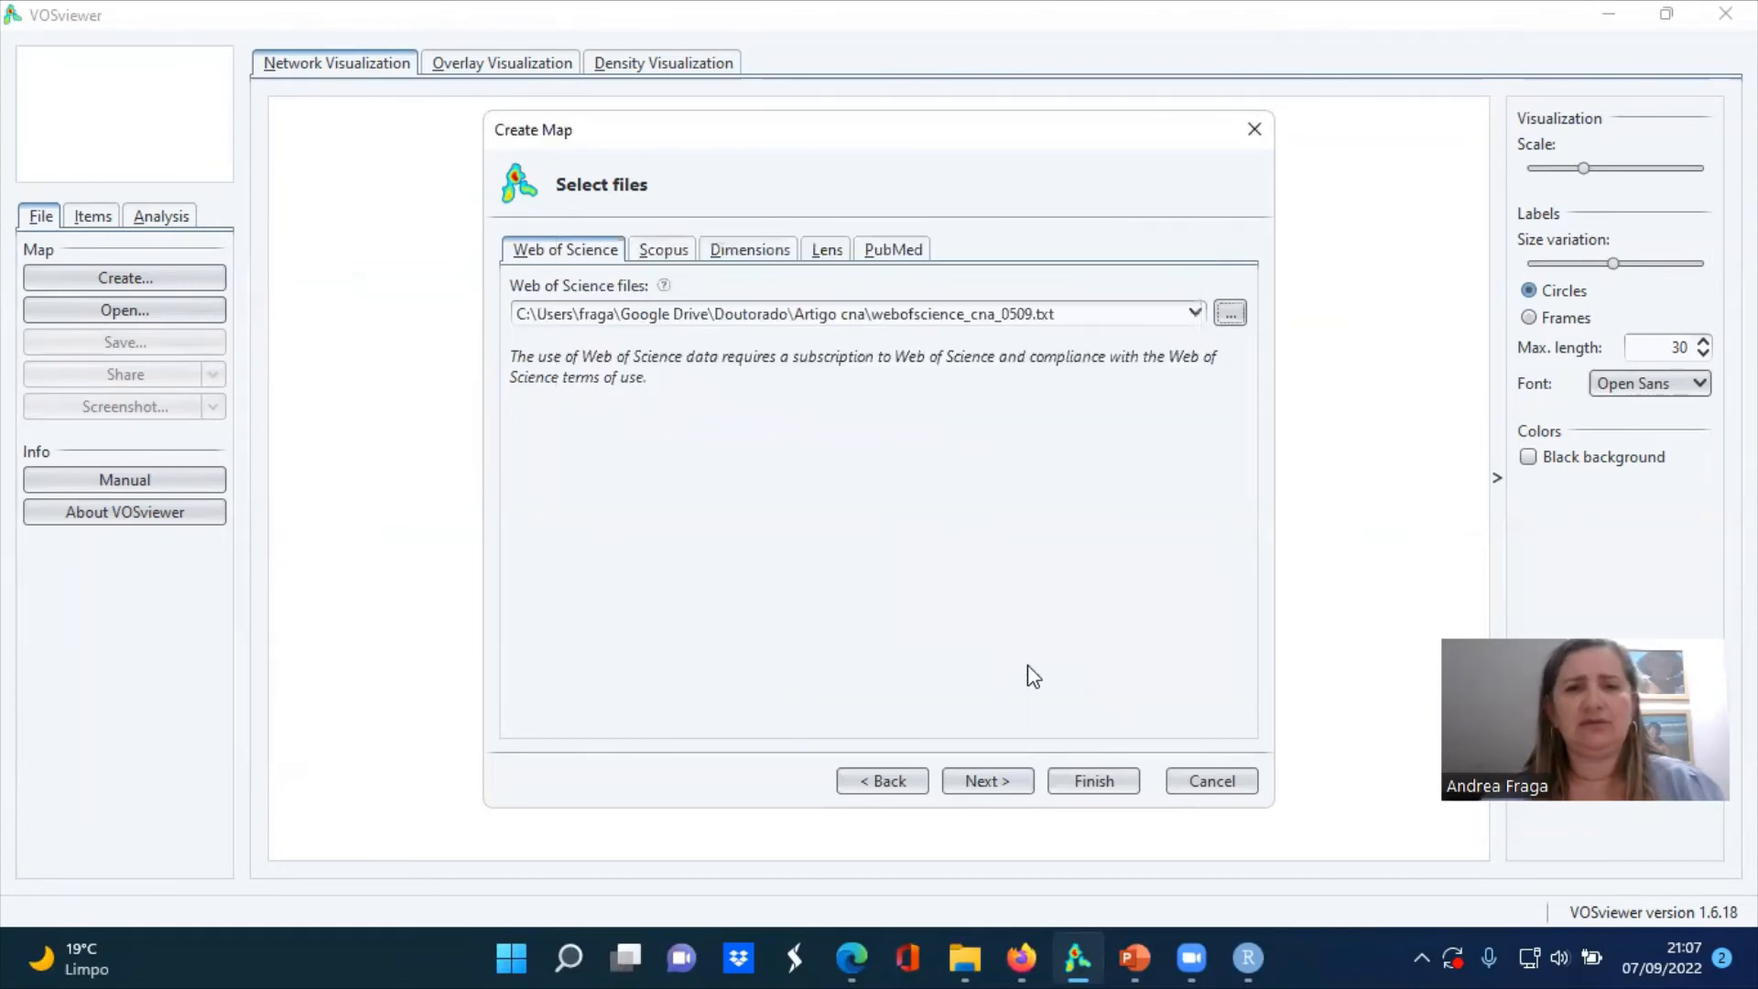
{"action": "left_click", "coordinate": [1094, 781]}
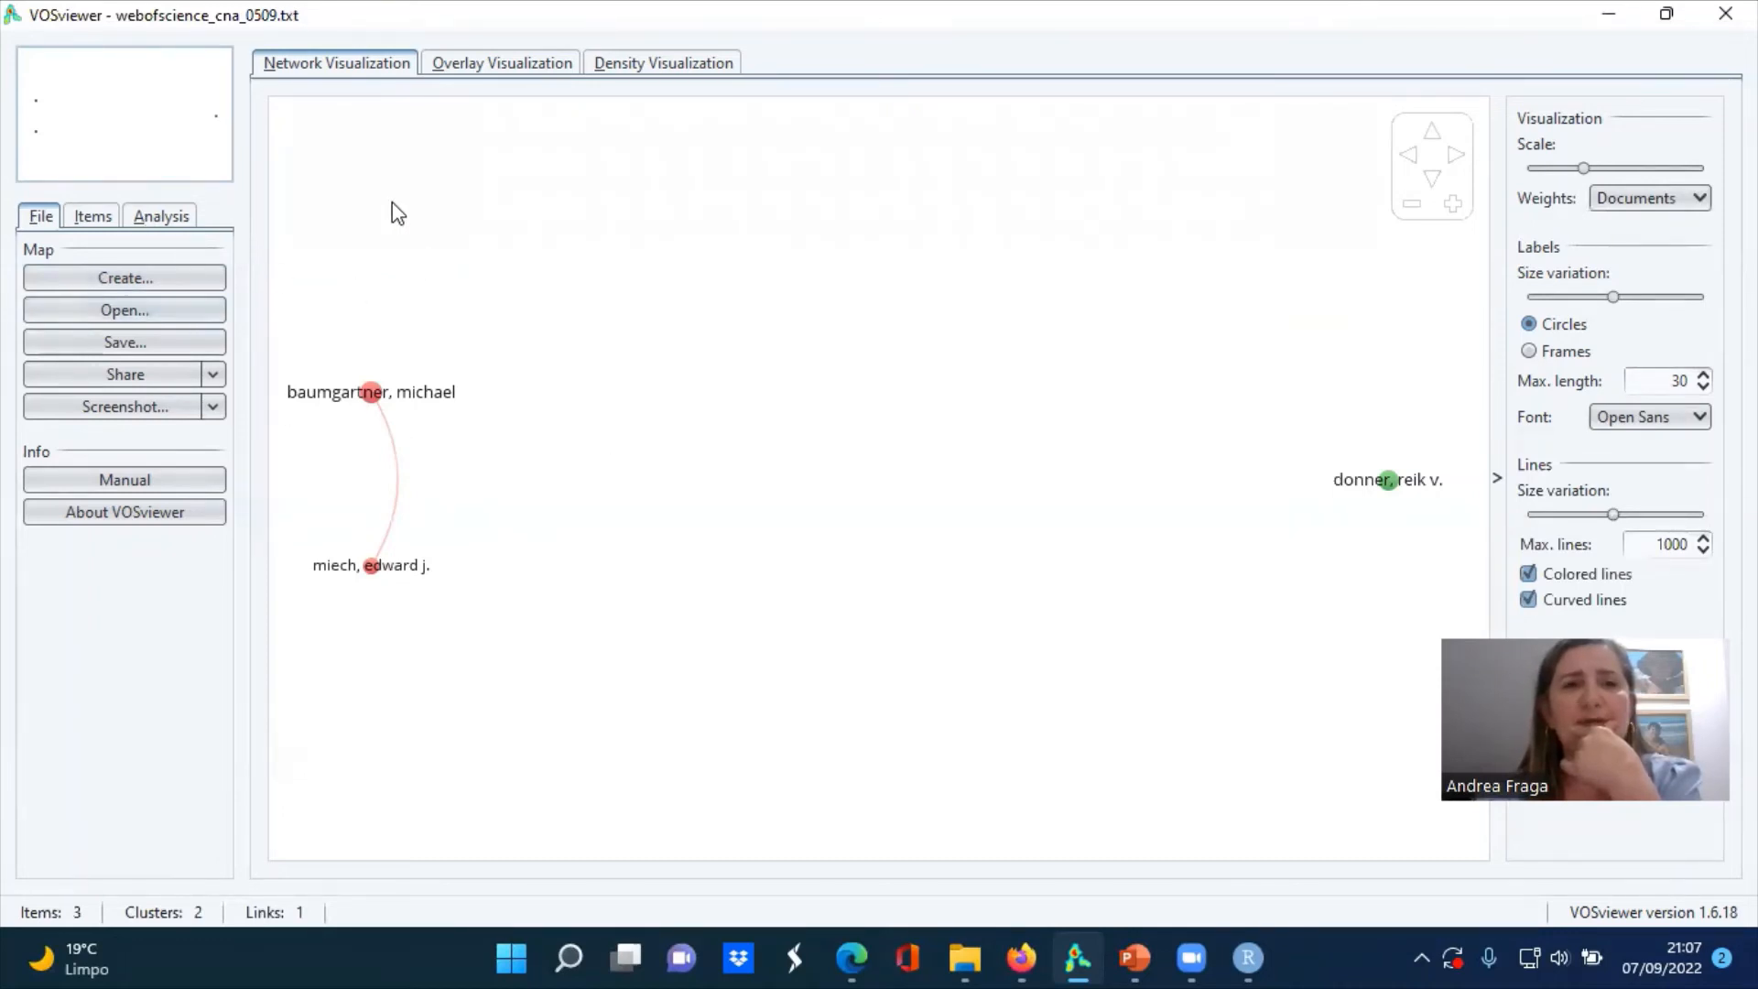
Start a new bibliographic map from the same Web of Science file, using co-occurrence analysis of all keywords with full counting
{"action": "left_click", "coordinate": [127, 279]}
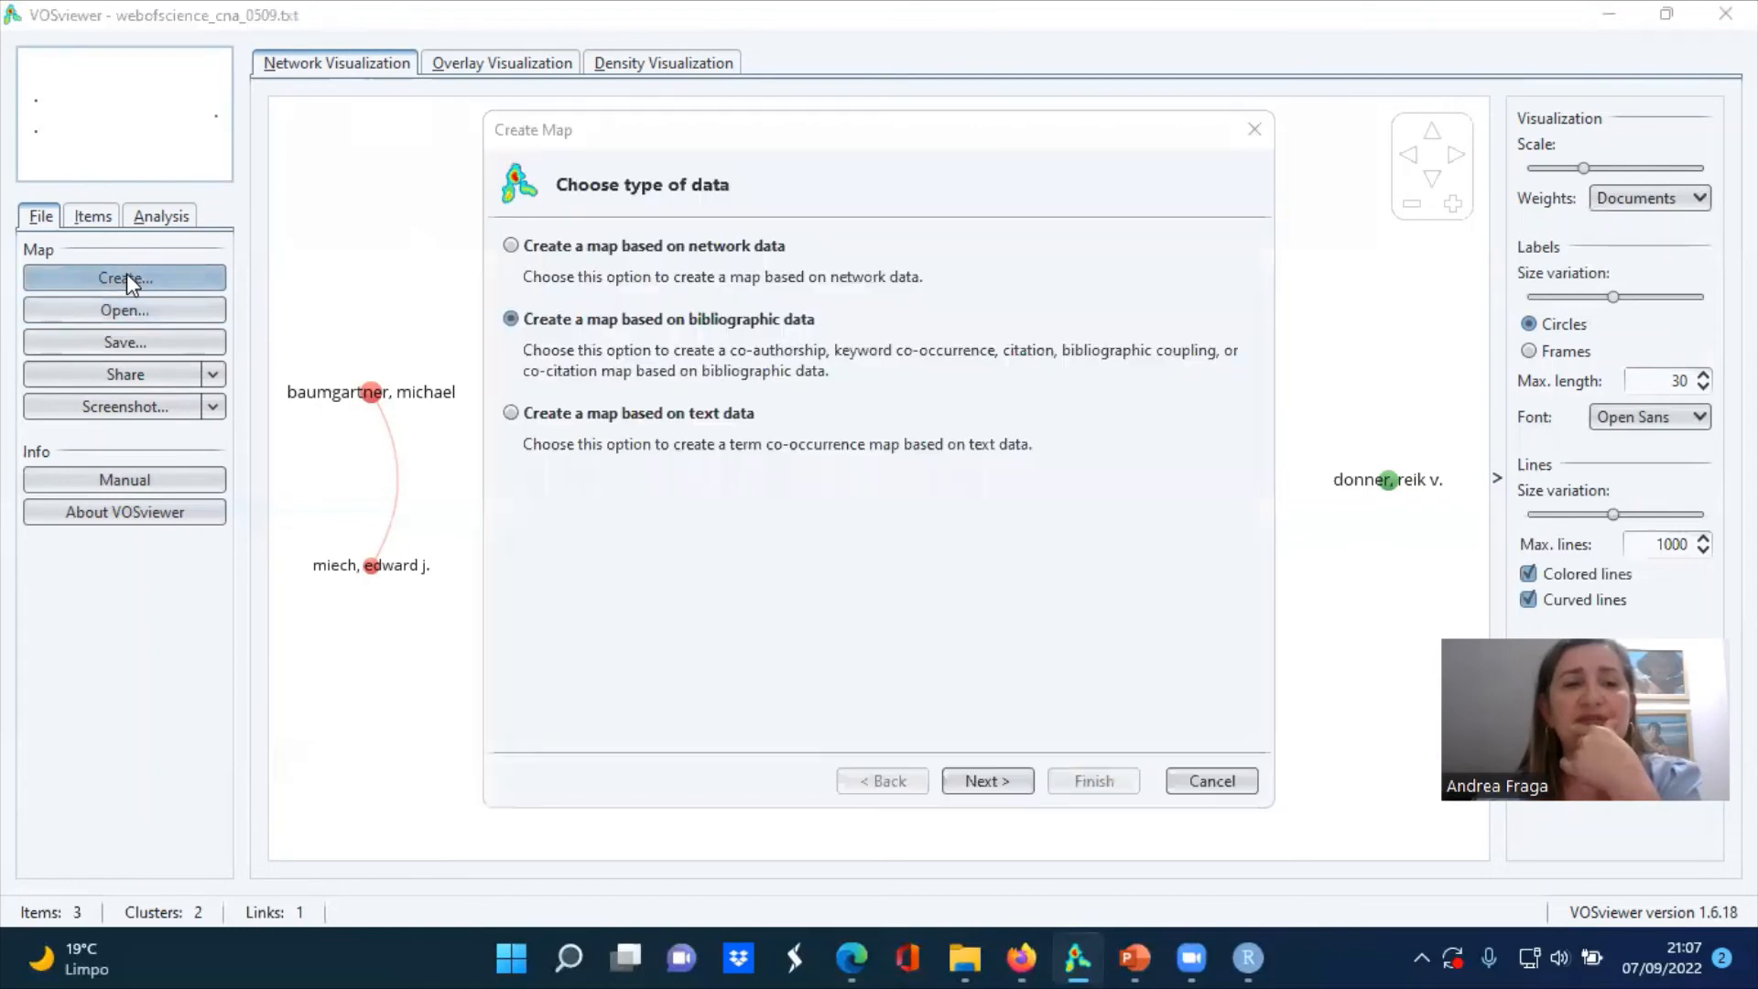
{"action": "left_click", "coordinate": [995, 789]}
{"action": "left_click", "coordinate": [996, 785]}
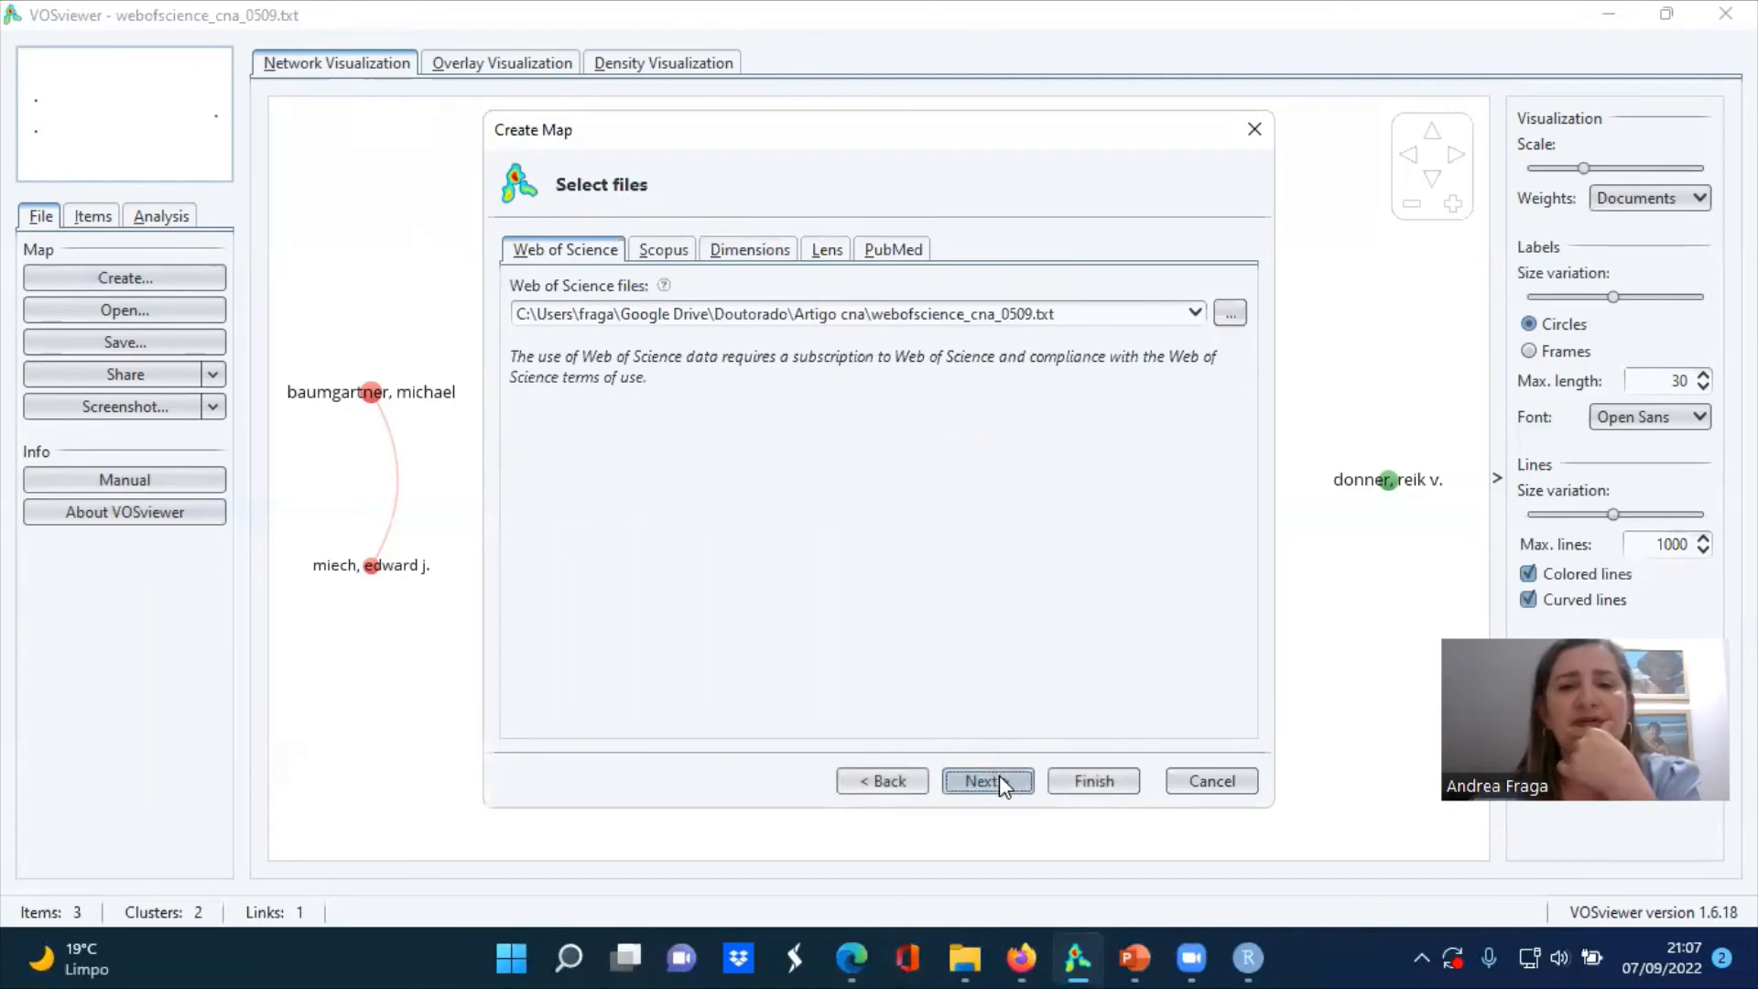
{"action": "left_click", "coordinate": [997, 782]}
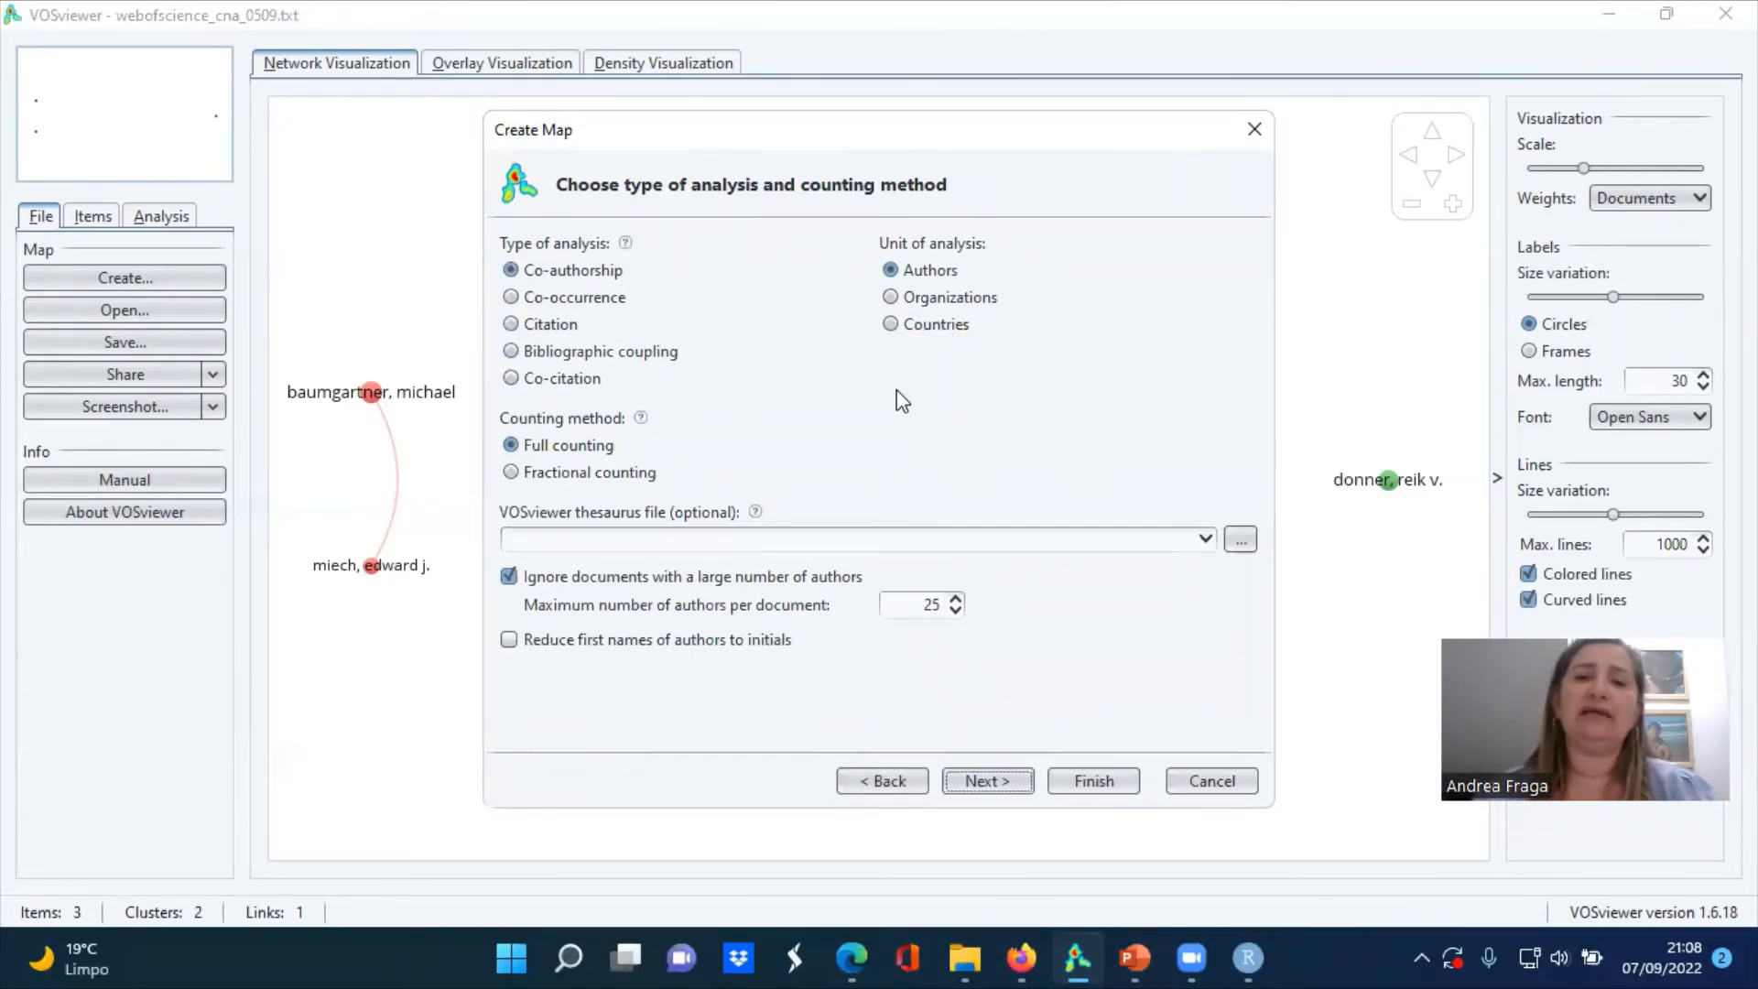
{"action": "left_click", "coordinate": [890, 326]}
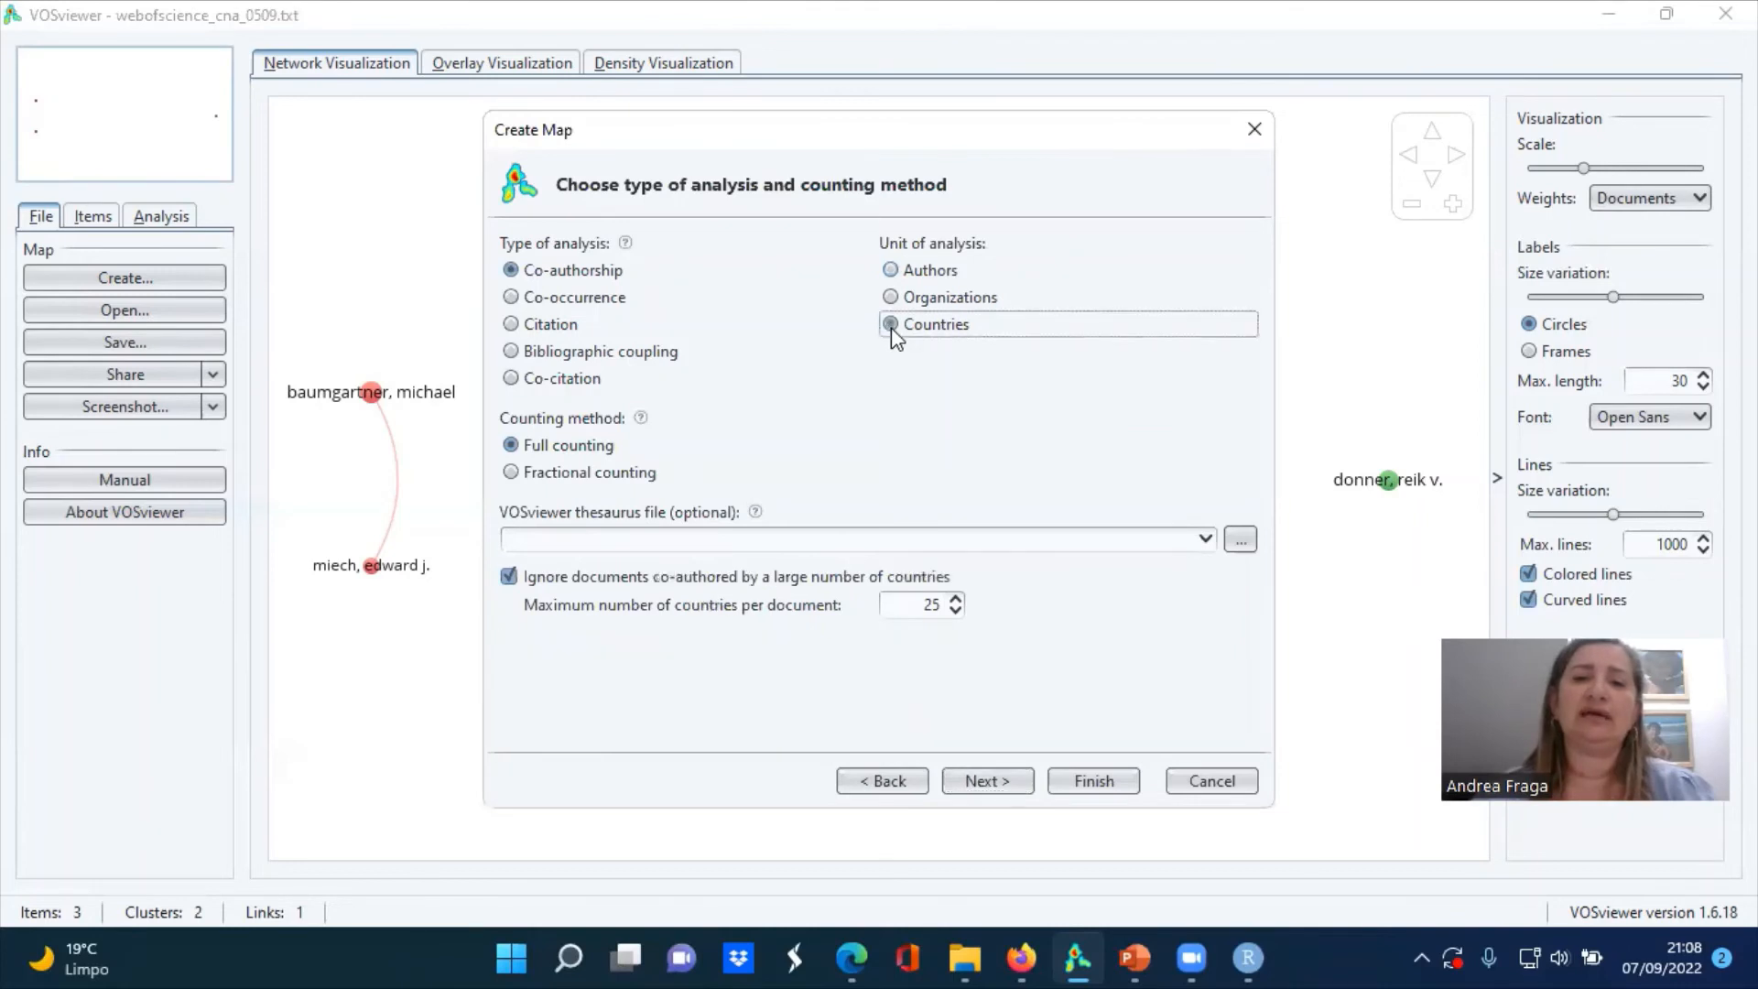
{"action": "left_click", "coordinate": [511, 298]}
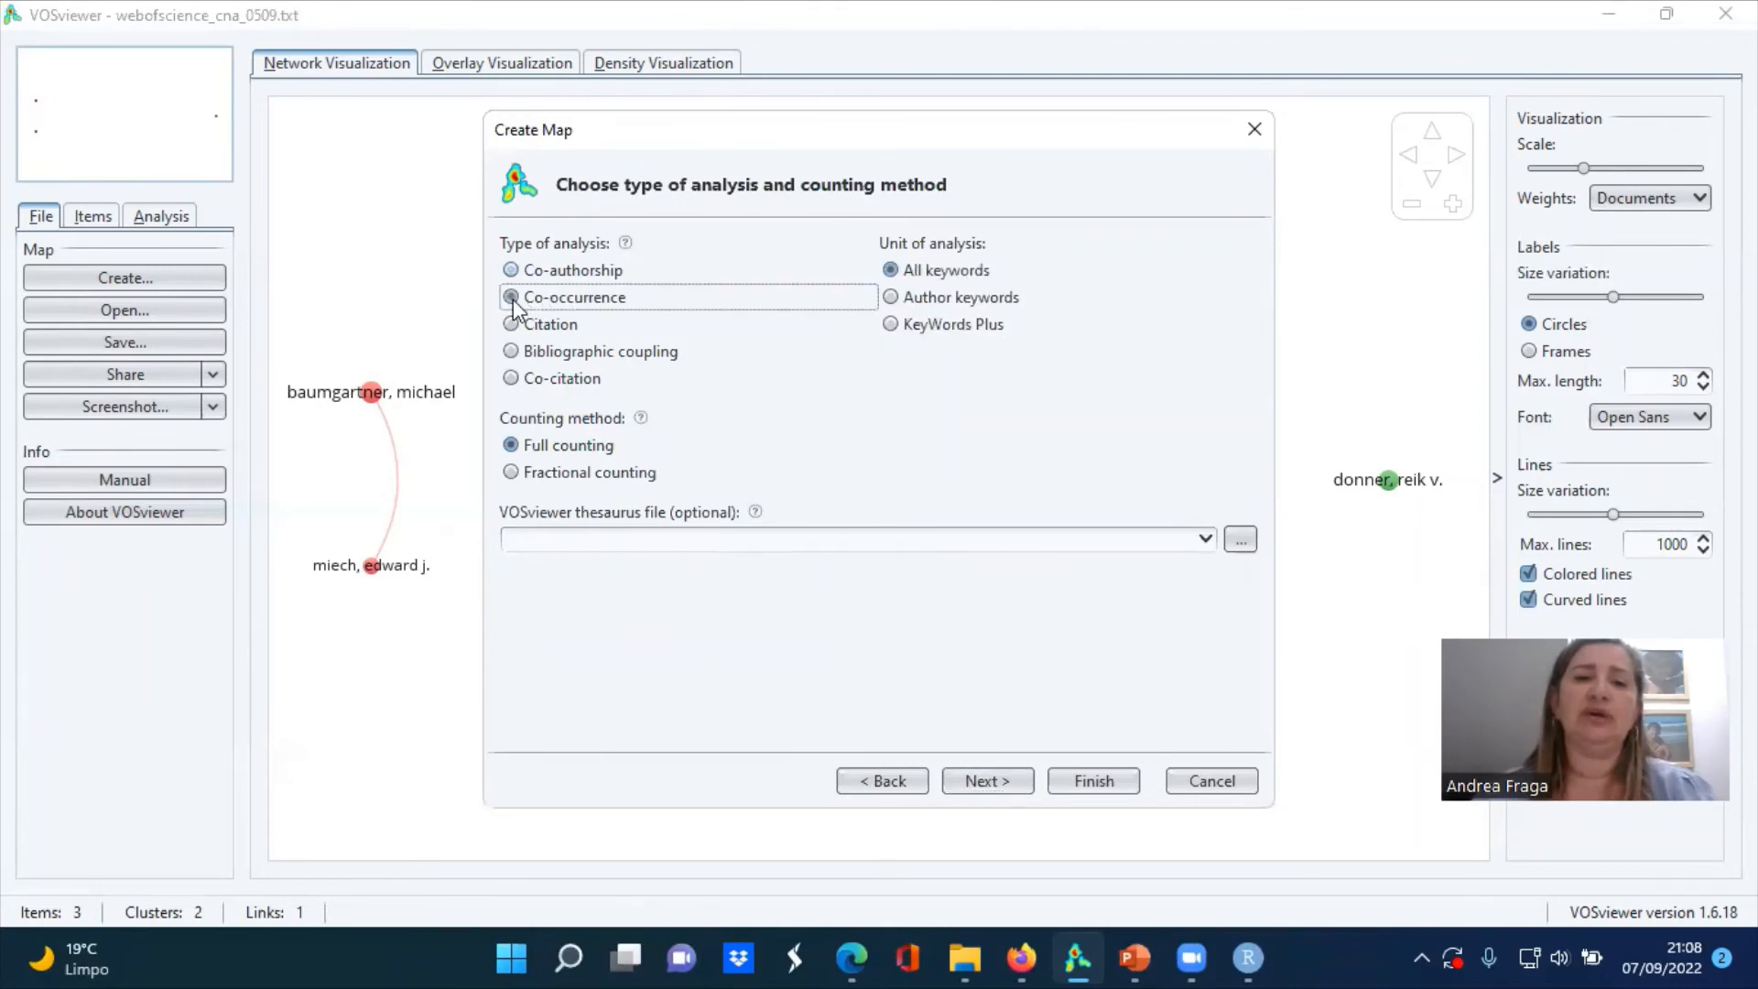
{"action": "left_click", "coordinate": [995, 789]}
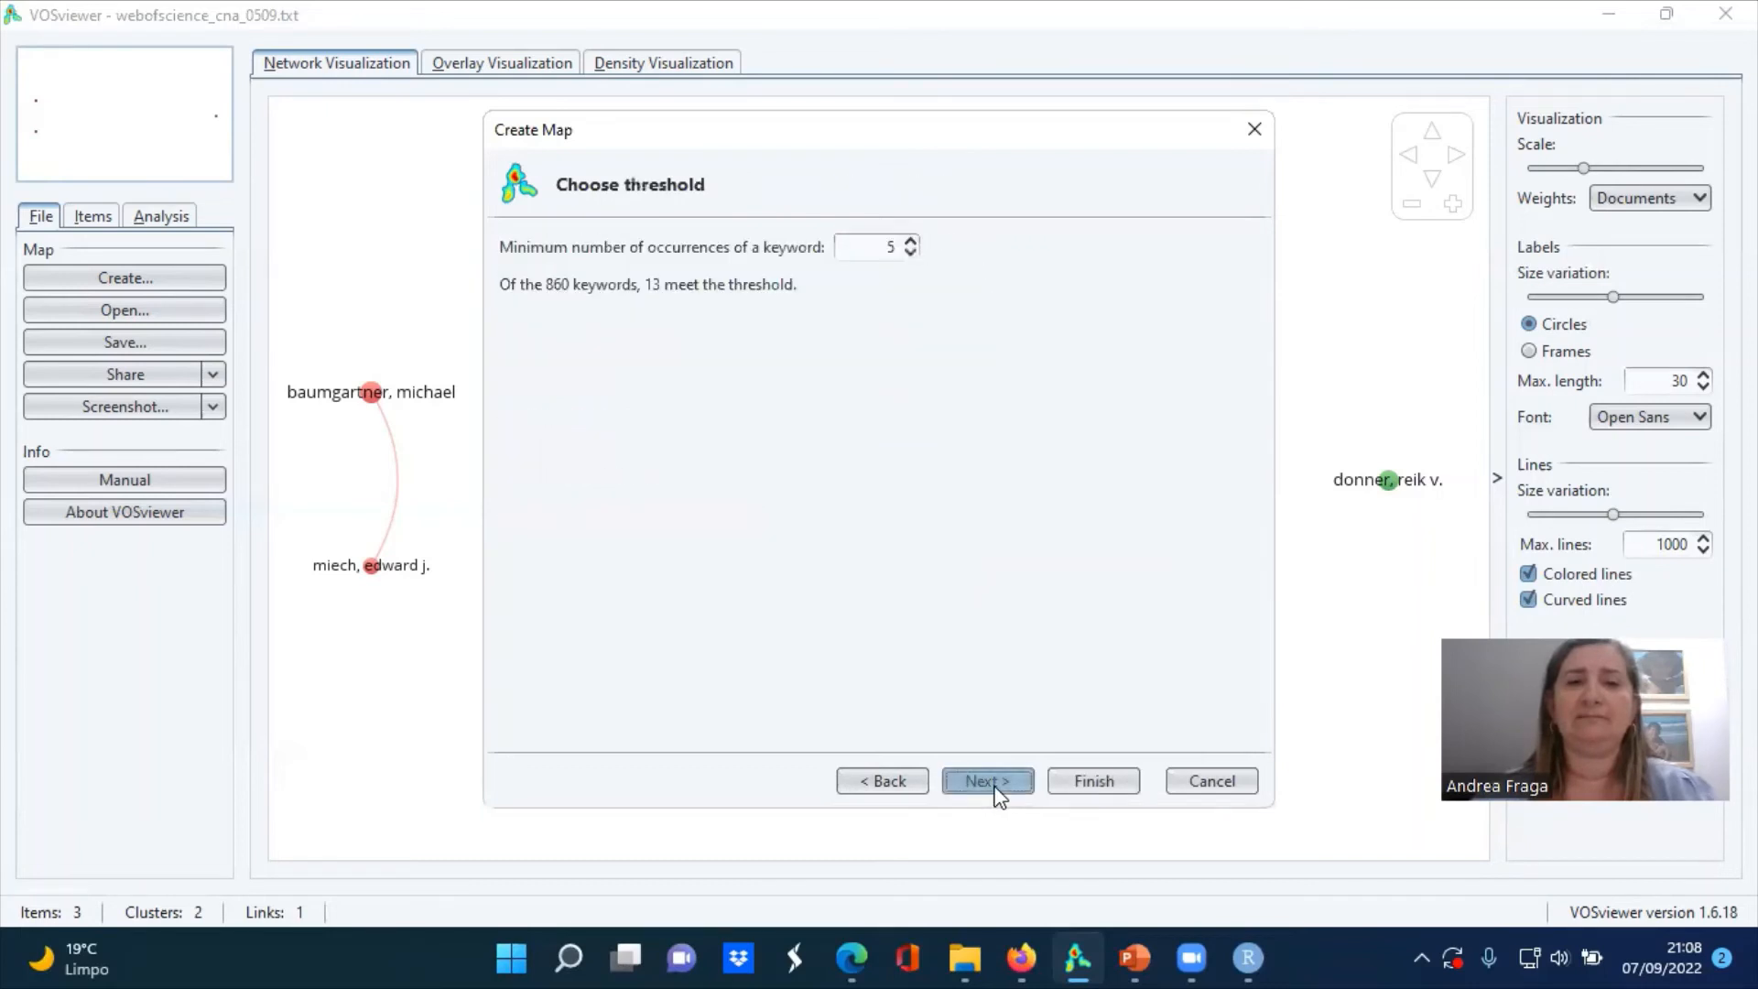
Try several occurrence thresholds, settle on a minimum of 3 occurrences per keyword, and accept 48 keywords to be selected
{"action": "left_click", "coordinate": [910, 242]}
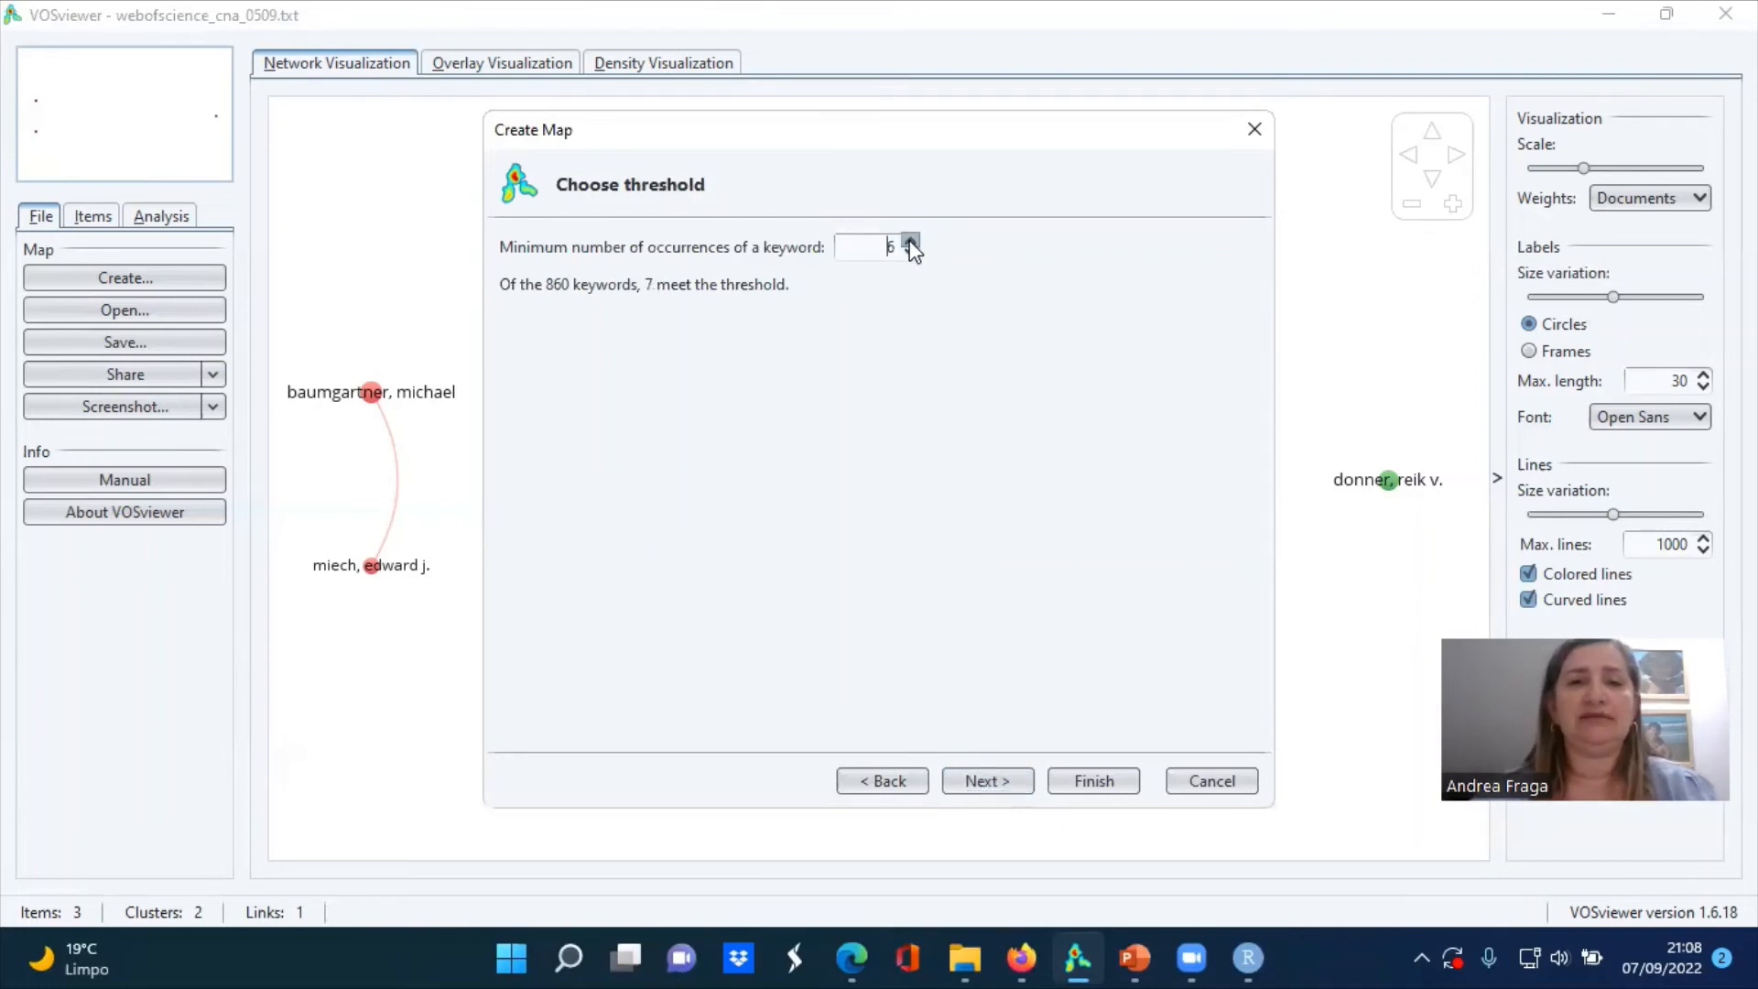
{"action": "double_click", "coordinate": [910, 244]}
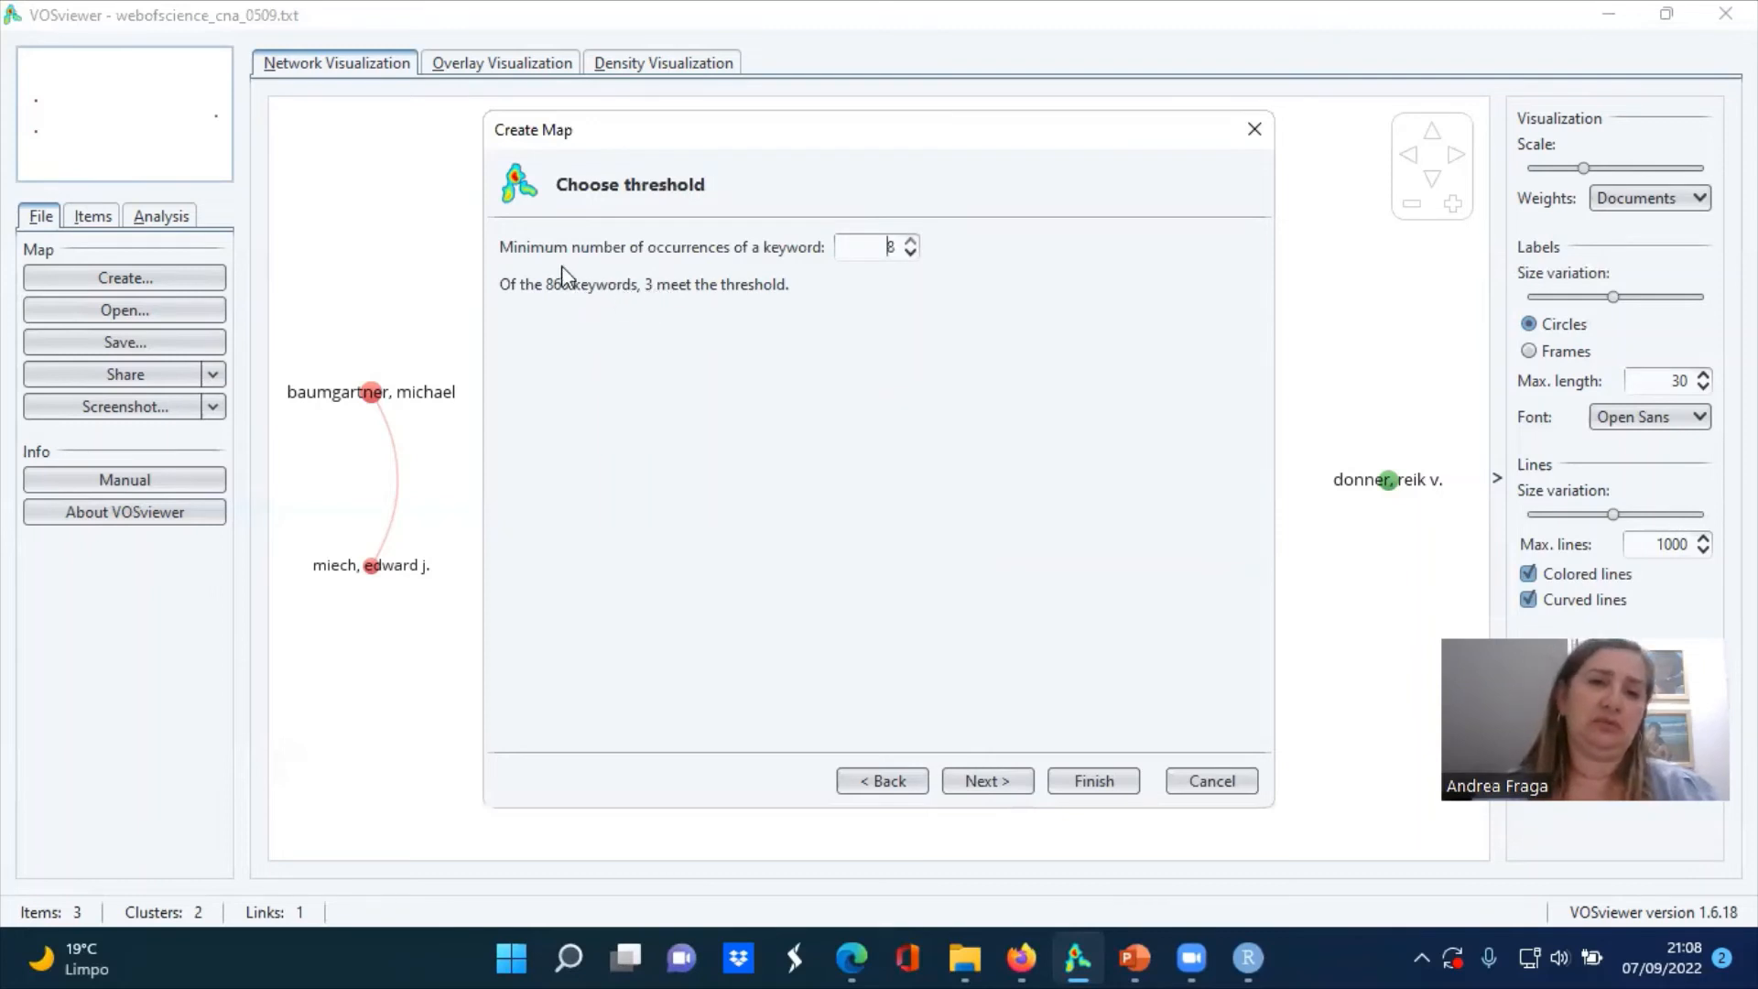
{"action": "left_click", "coordinate": [910, 253]}
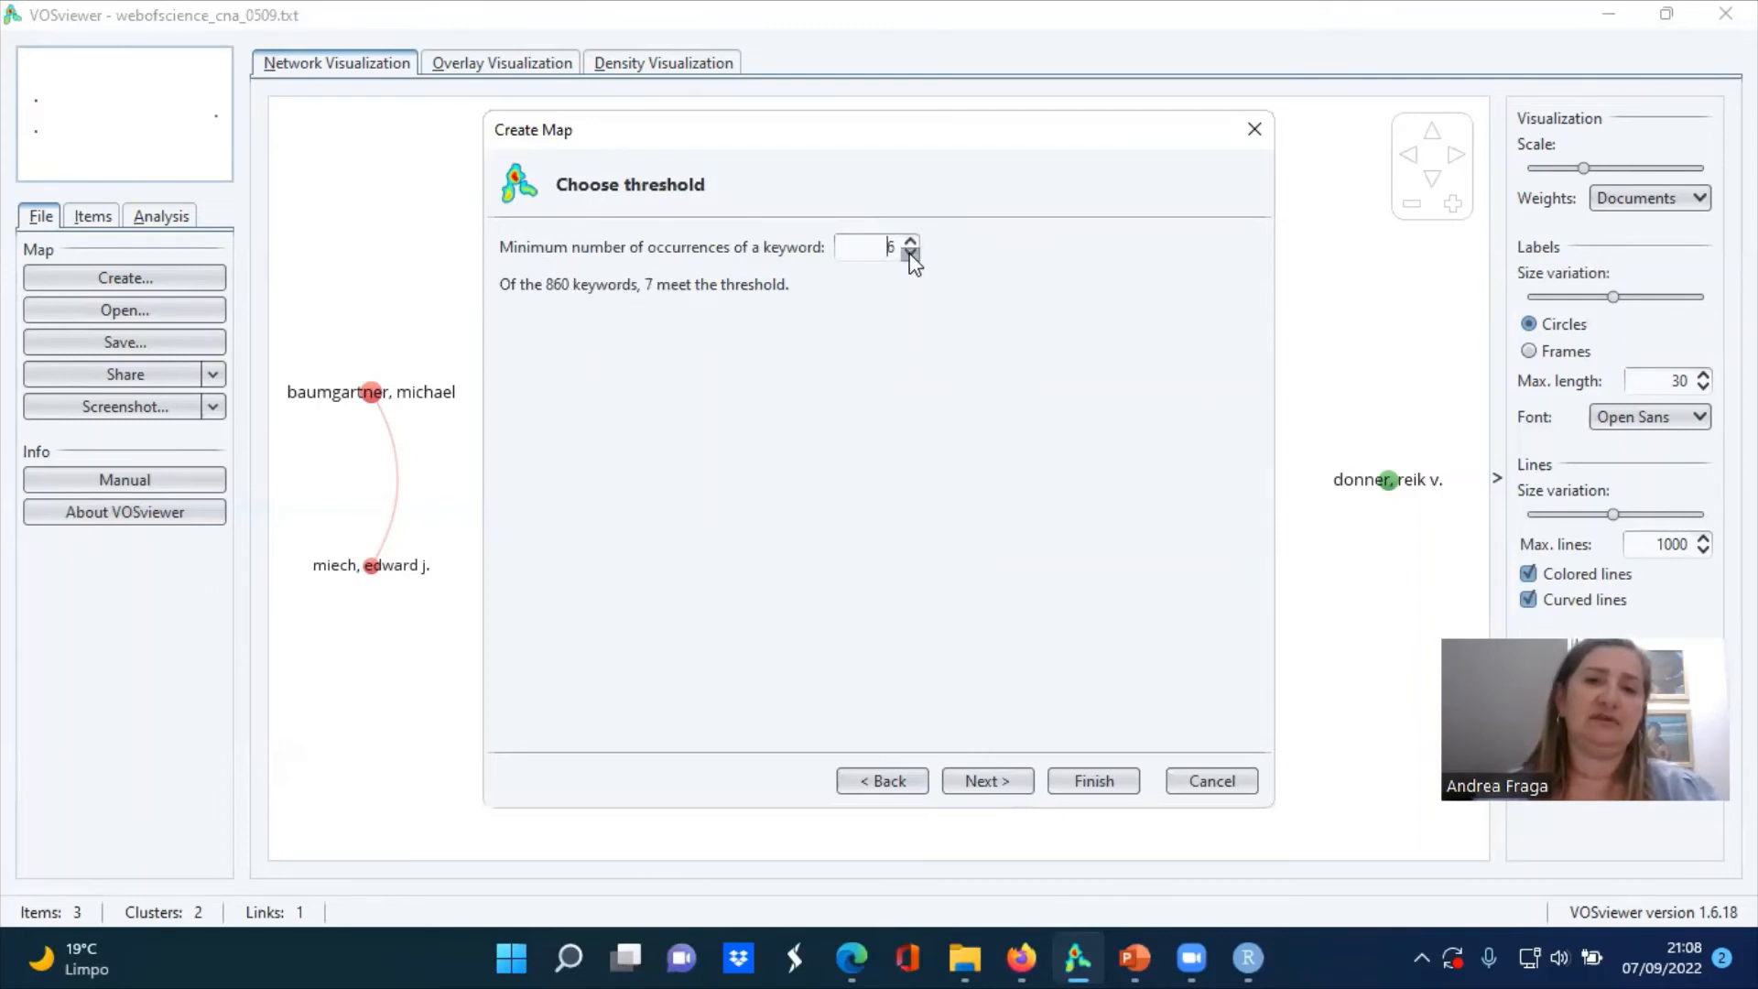
{"action": "left_click", "coordinate": [911, 257]}
{"action": "left_click", "coordinate": [911, 255]}
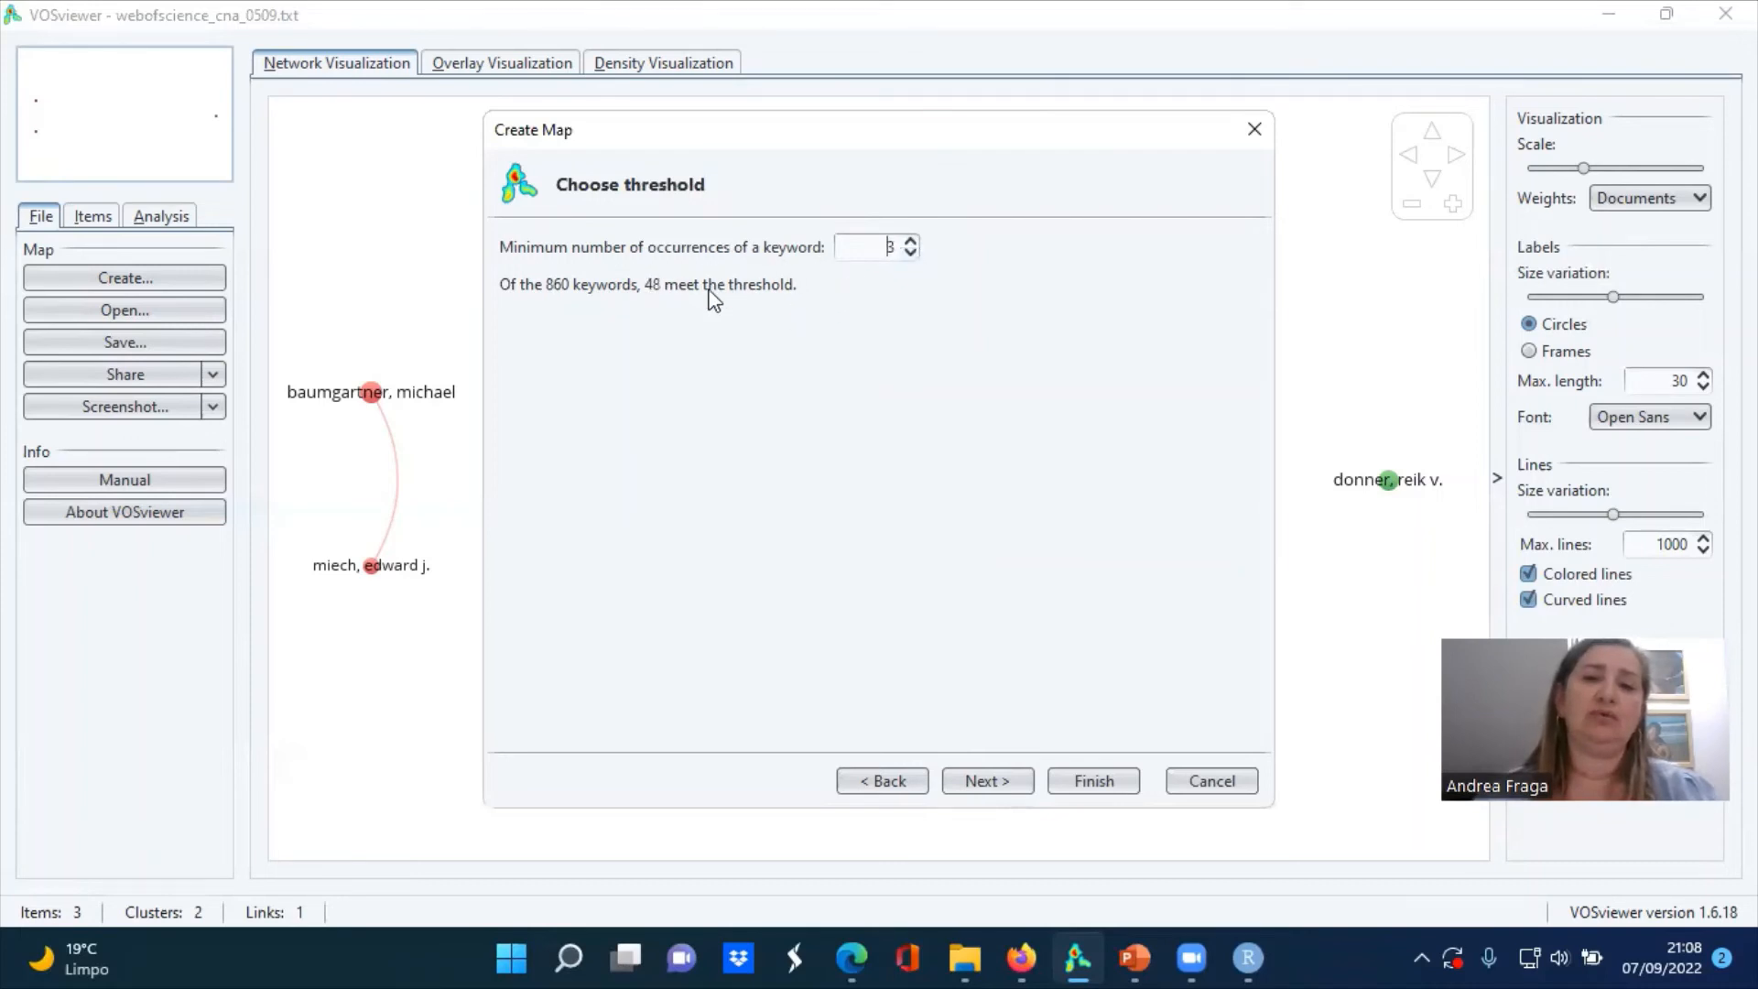
{"action": "left_click", "coordinate": [911, 256]}
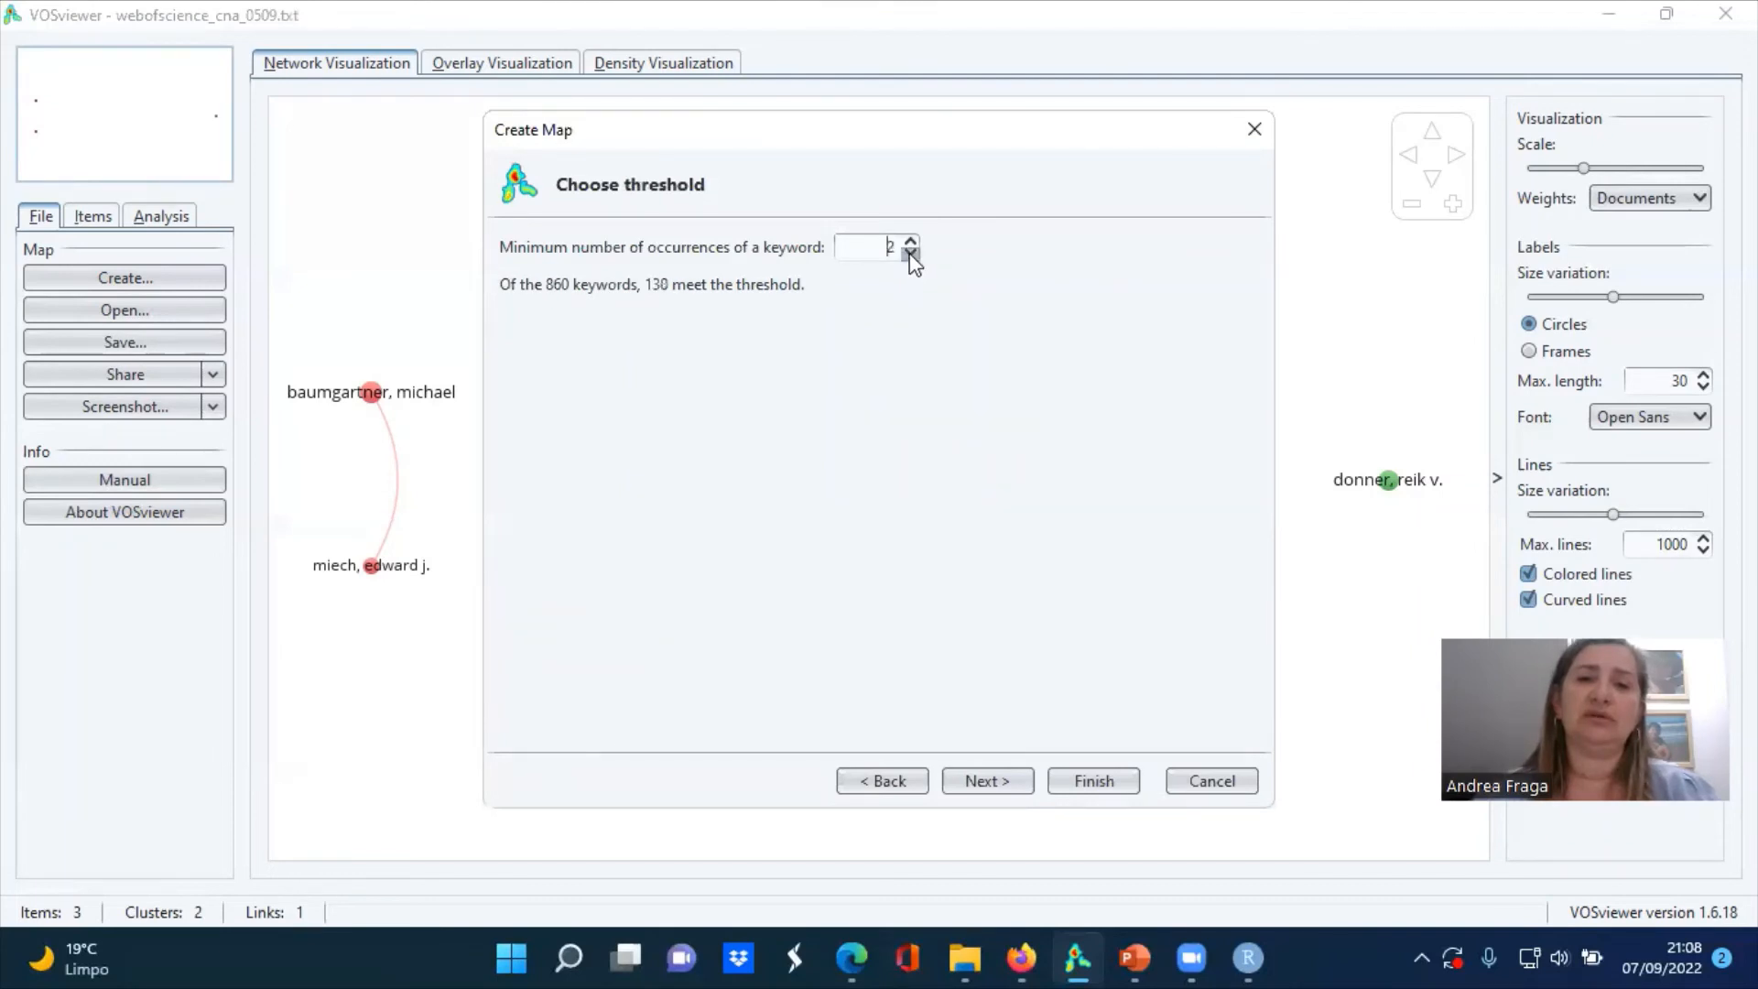
{"action": "left_click", "coordinate": [911, 257]}
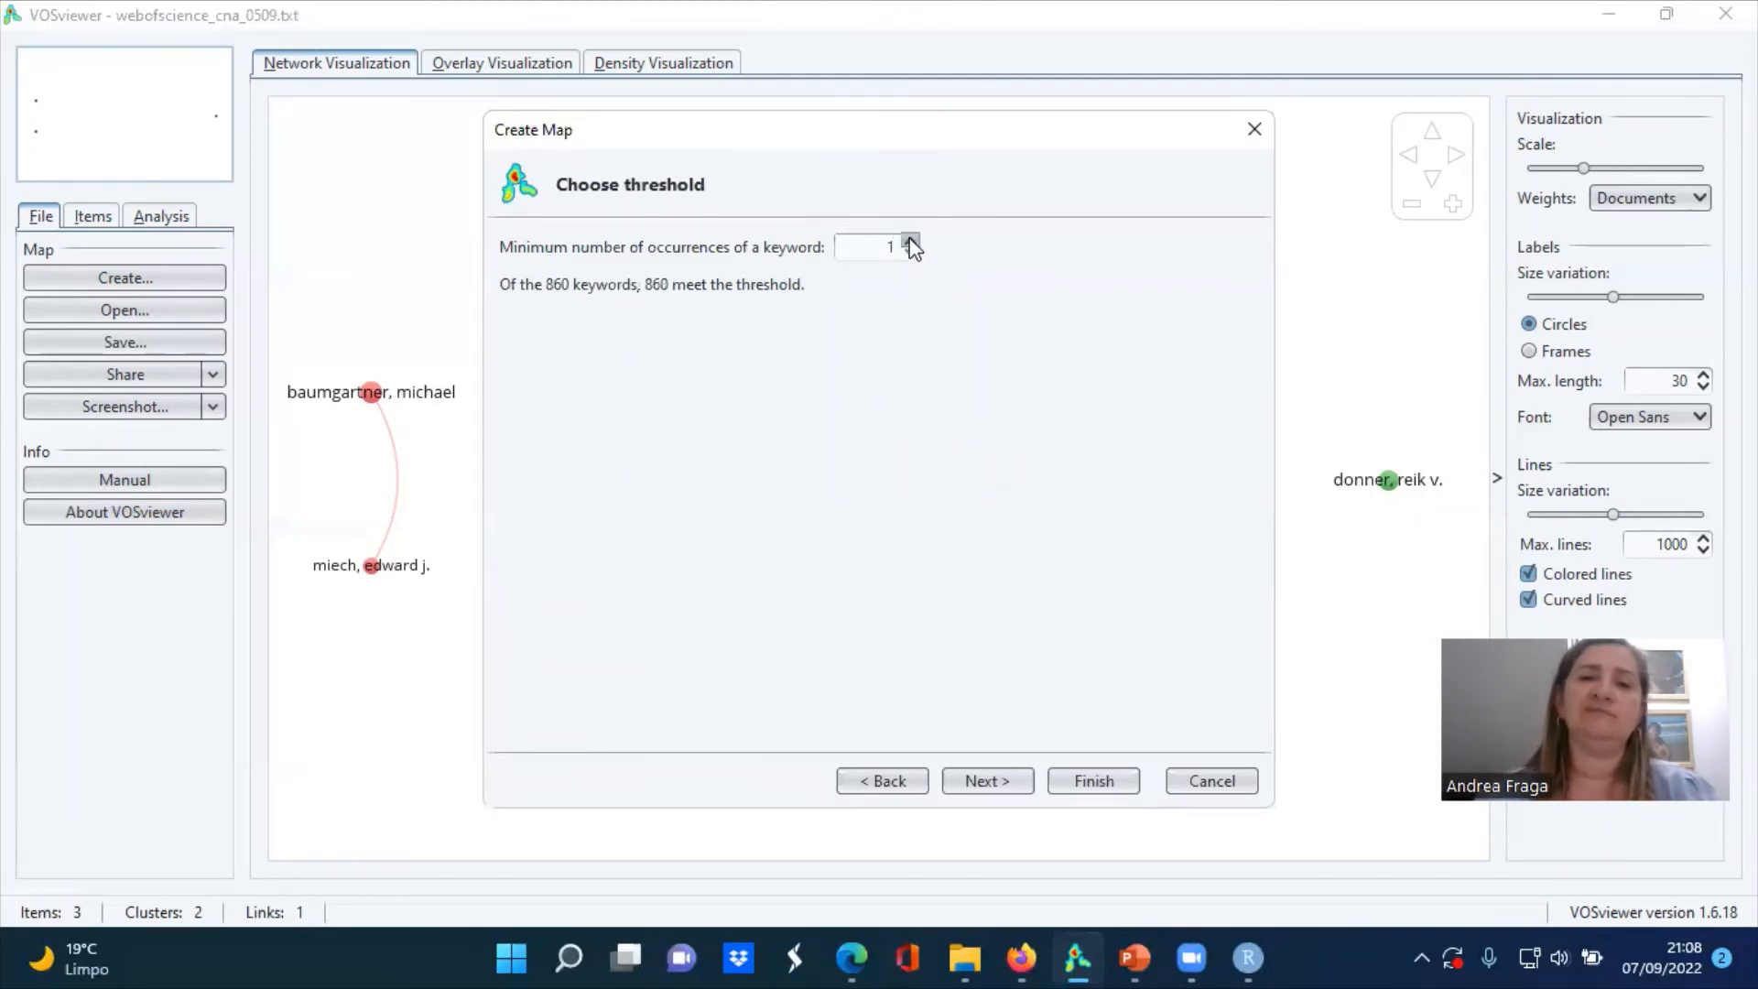
{"action": "left_click", "coordinate": [911, 243]}
{"action": "left_click", "coordinate": [911, 244]}
{"action": "left_click", "coordinate": [911, 243]}
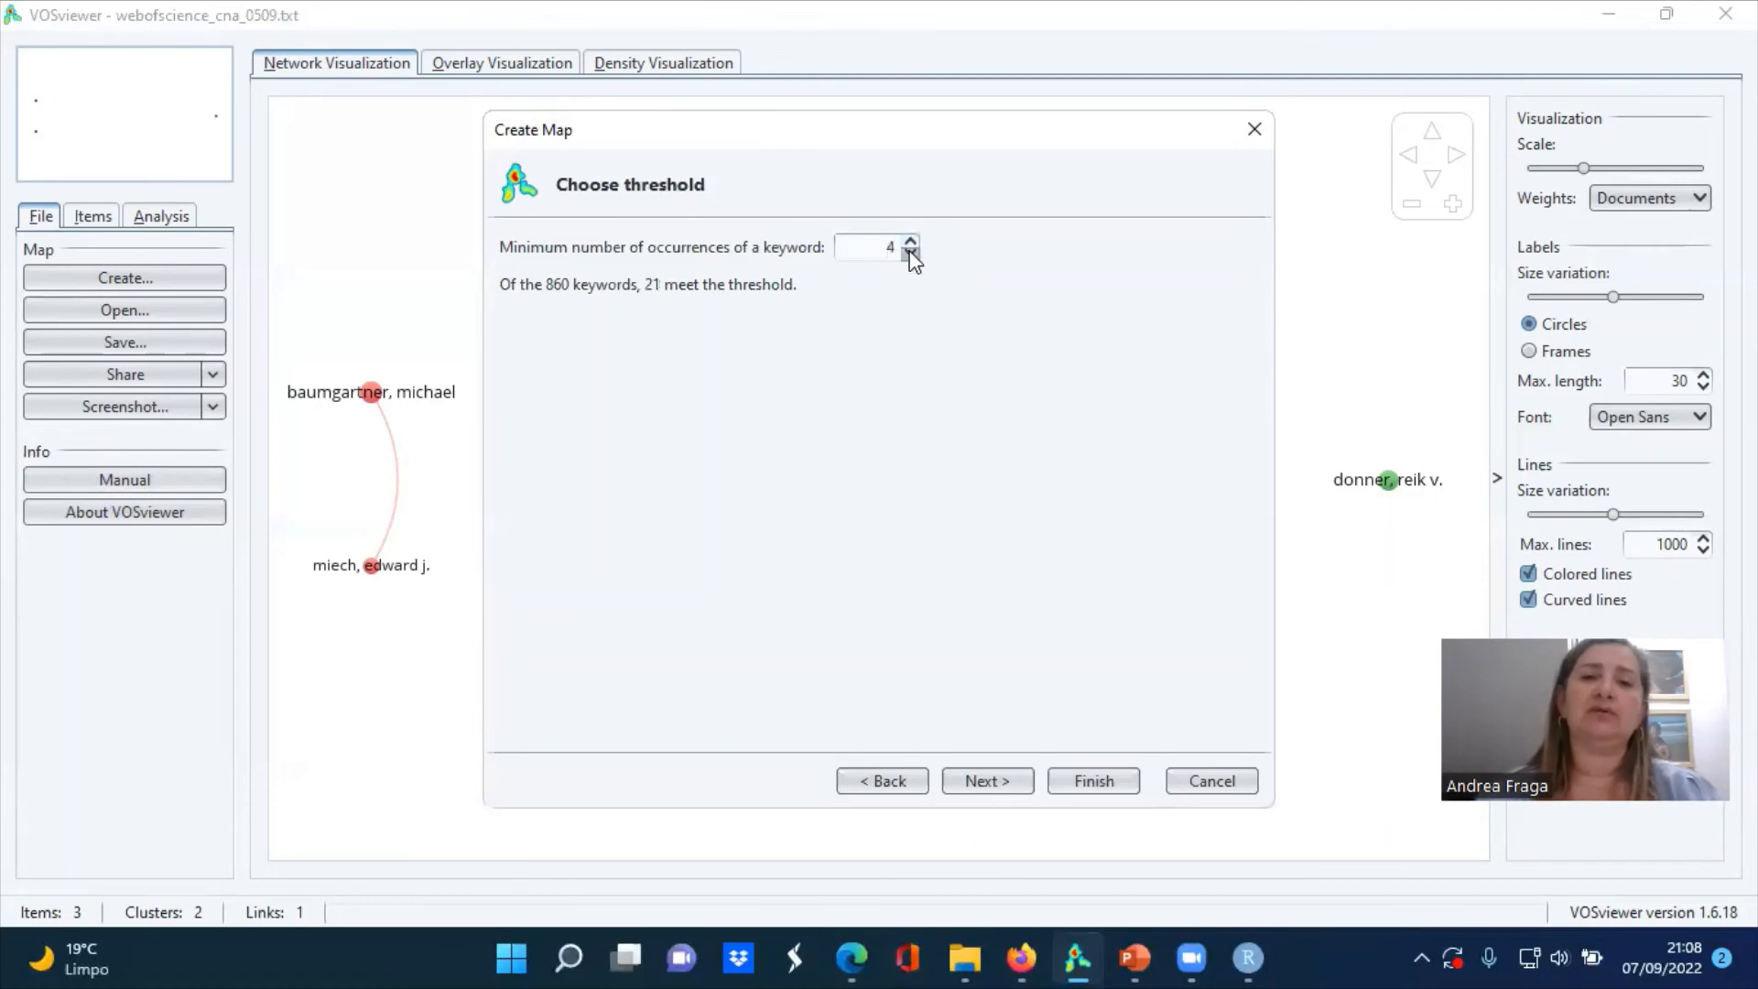
{"action": "left_click", "coordinate": [1001, 780]}
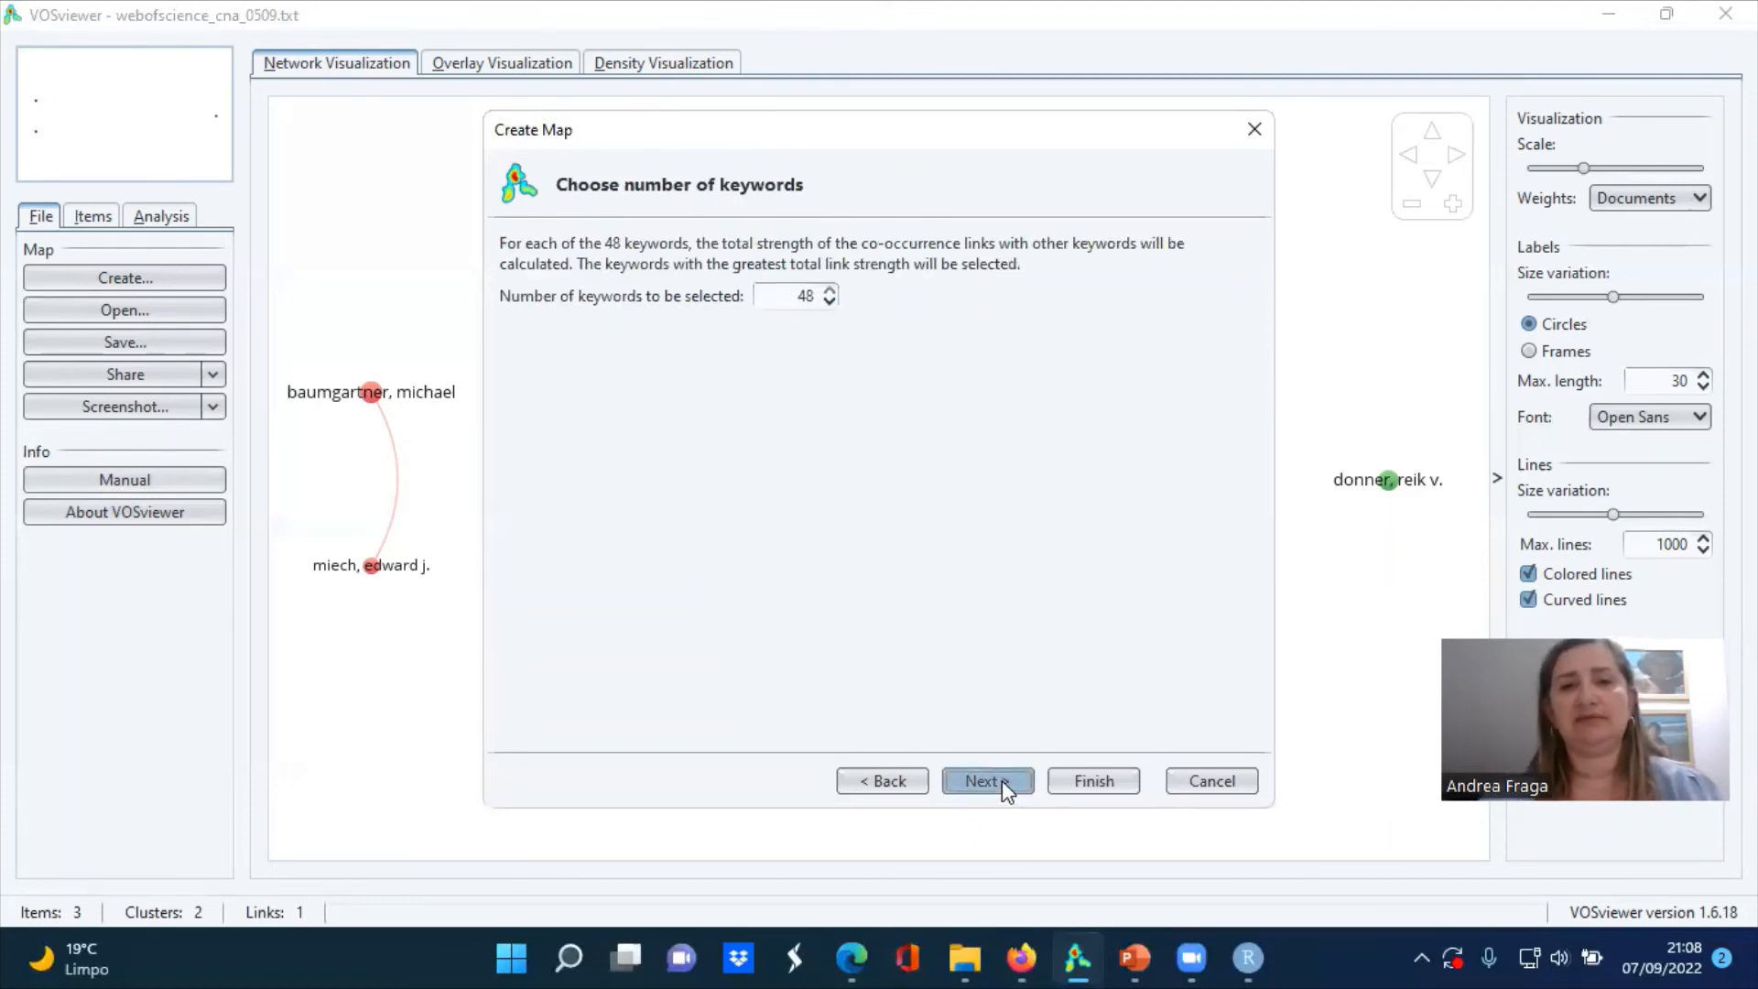
{"action": "left_click", "coordinate": [1001, 780]}
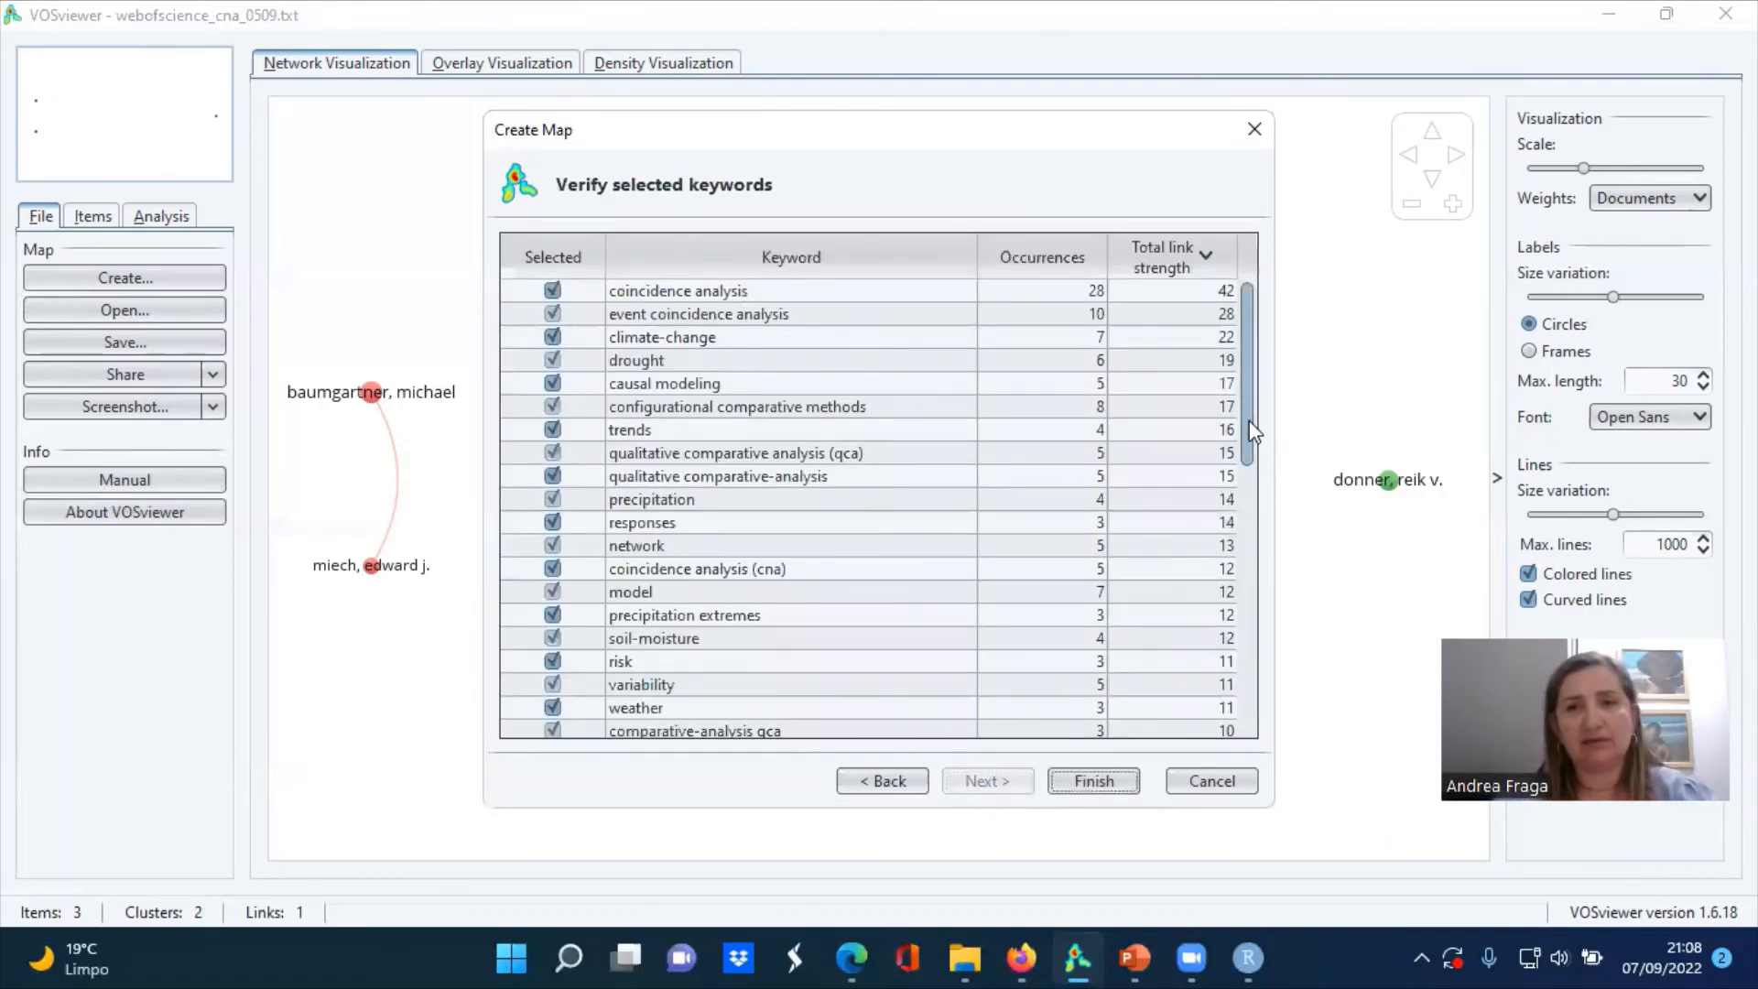
Exclude beta-decay, energy, fluorescence correlation spectroscopy, neutron, neutron-rich nuclei, spectroscopy, nuclei and performance from the selected keywords
{"action": "left_click_drag", "start_coordinate": [1248, 422], "coordinate": [1242, 712]}
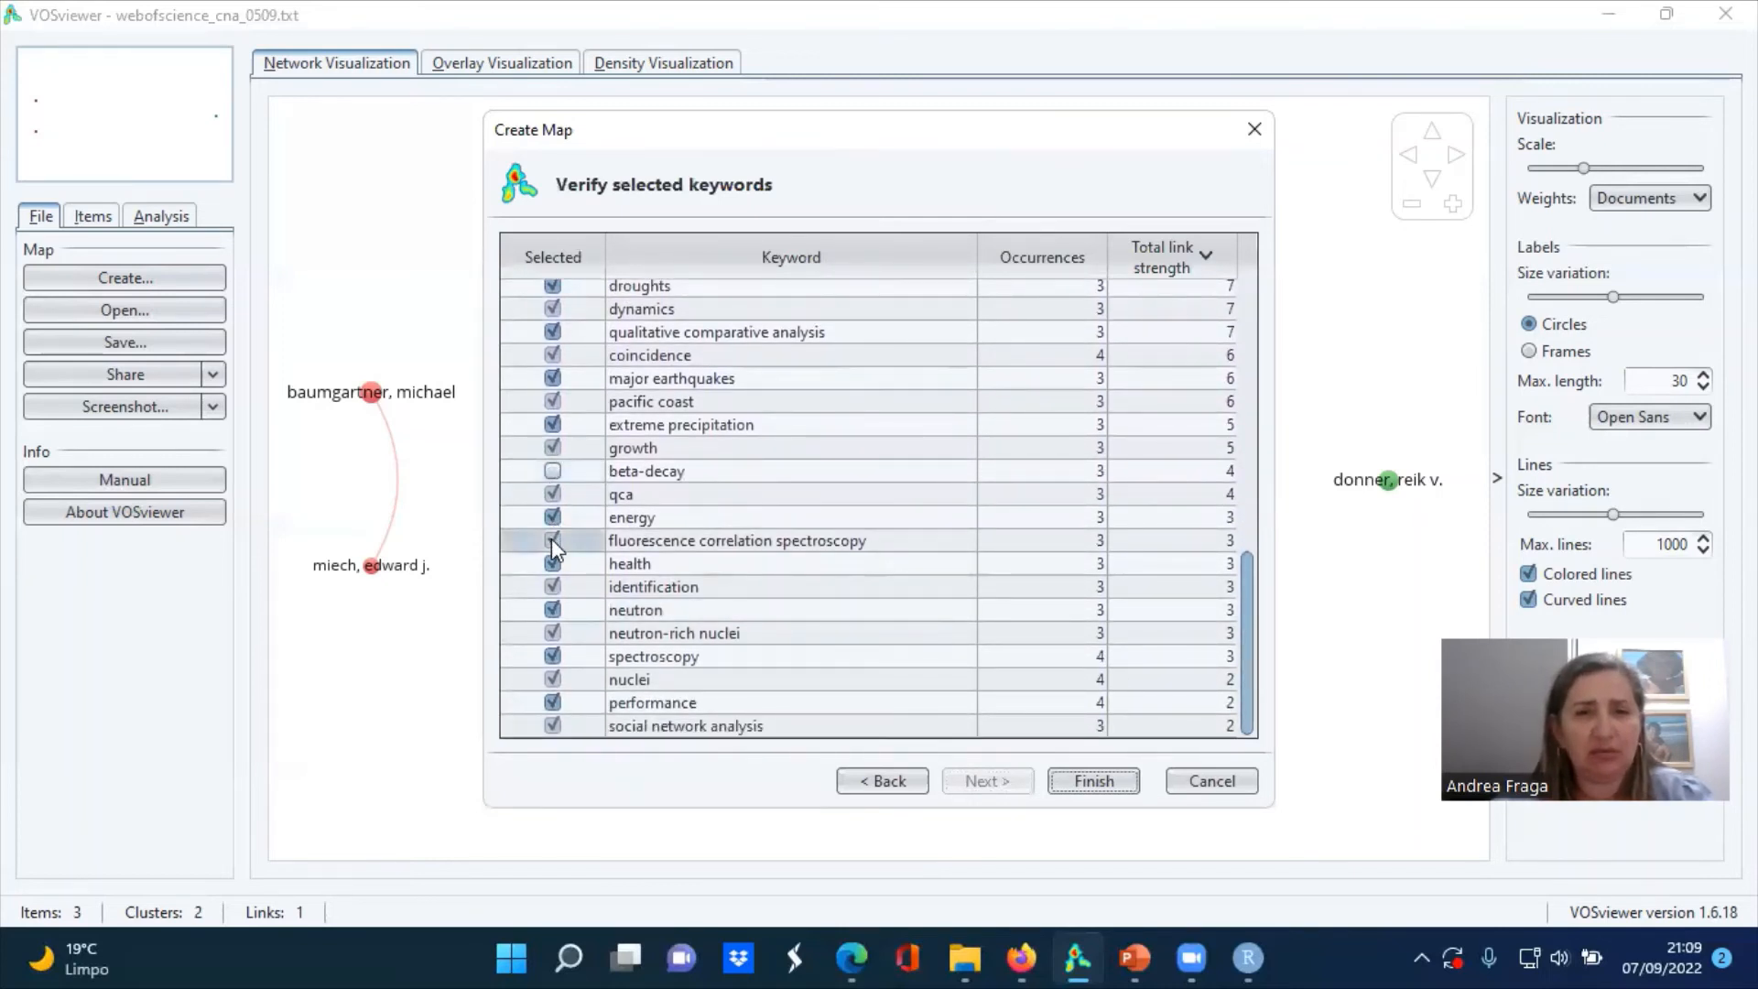
{"action": "left_click", "coordinate": [552, 610]}
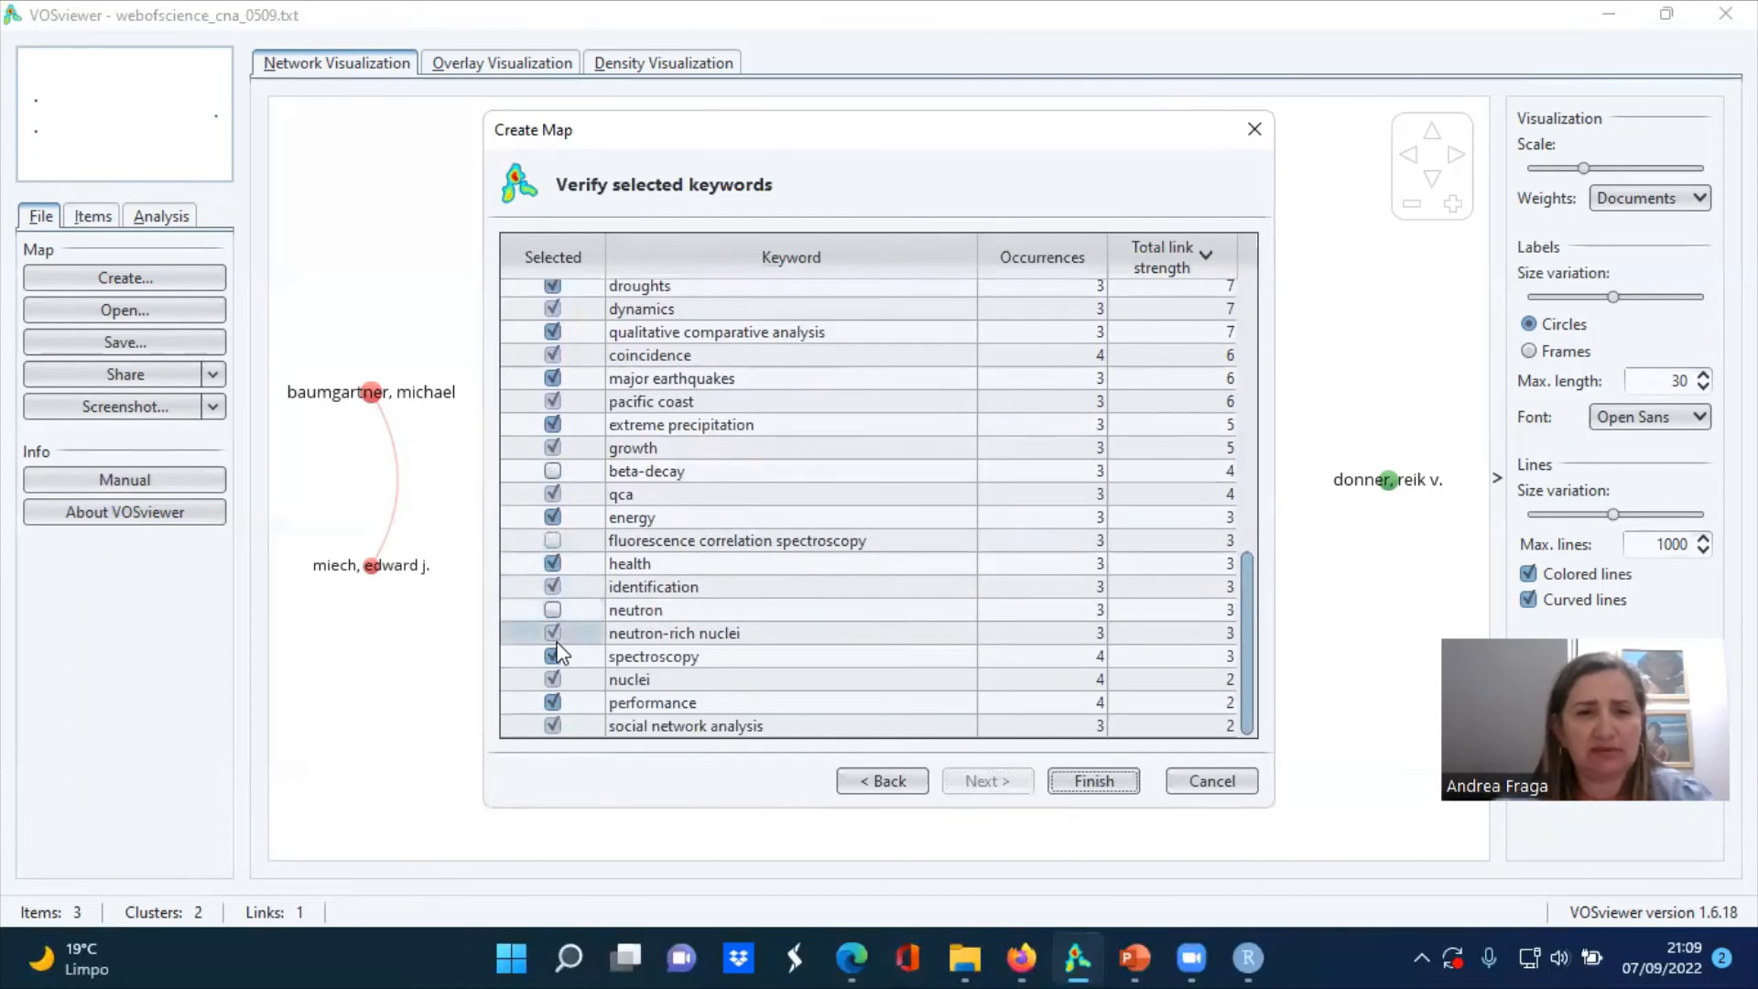
{"action": "left_click", "coordinate": [554, 638]}
{"action": "left_click", "coordinate": [554, 657]}
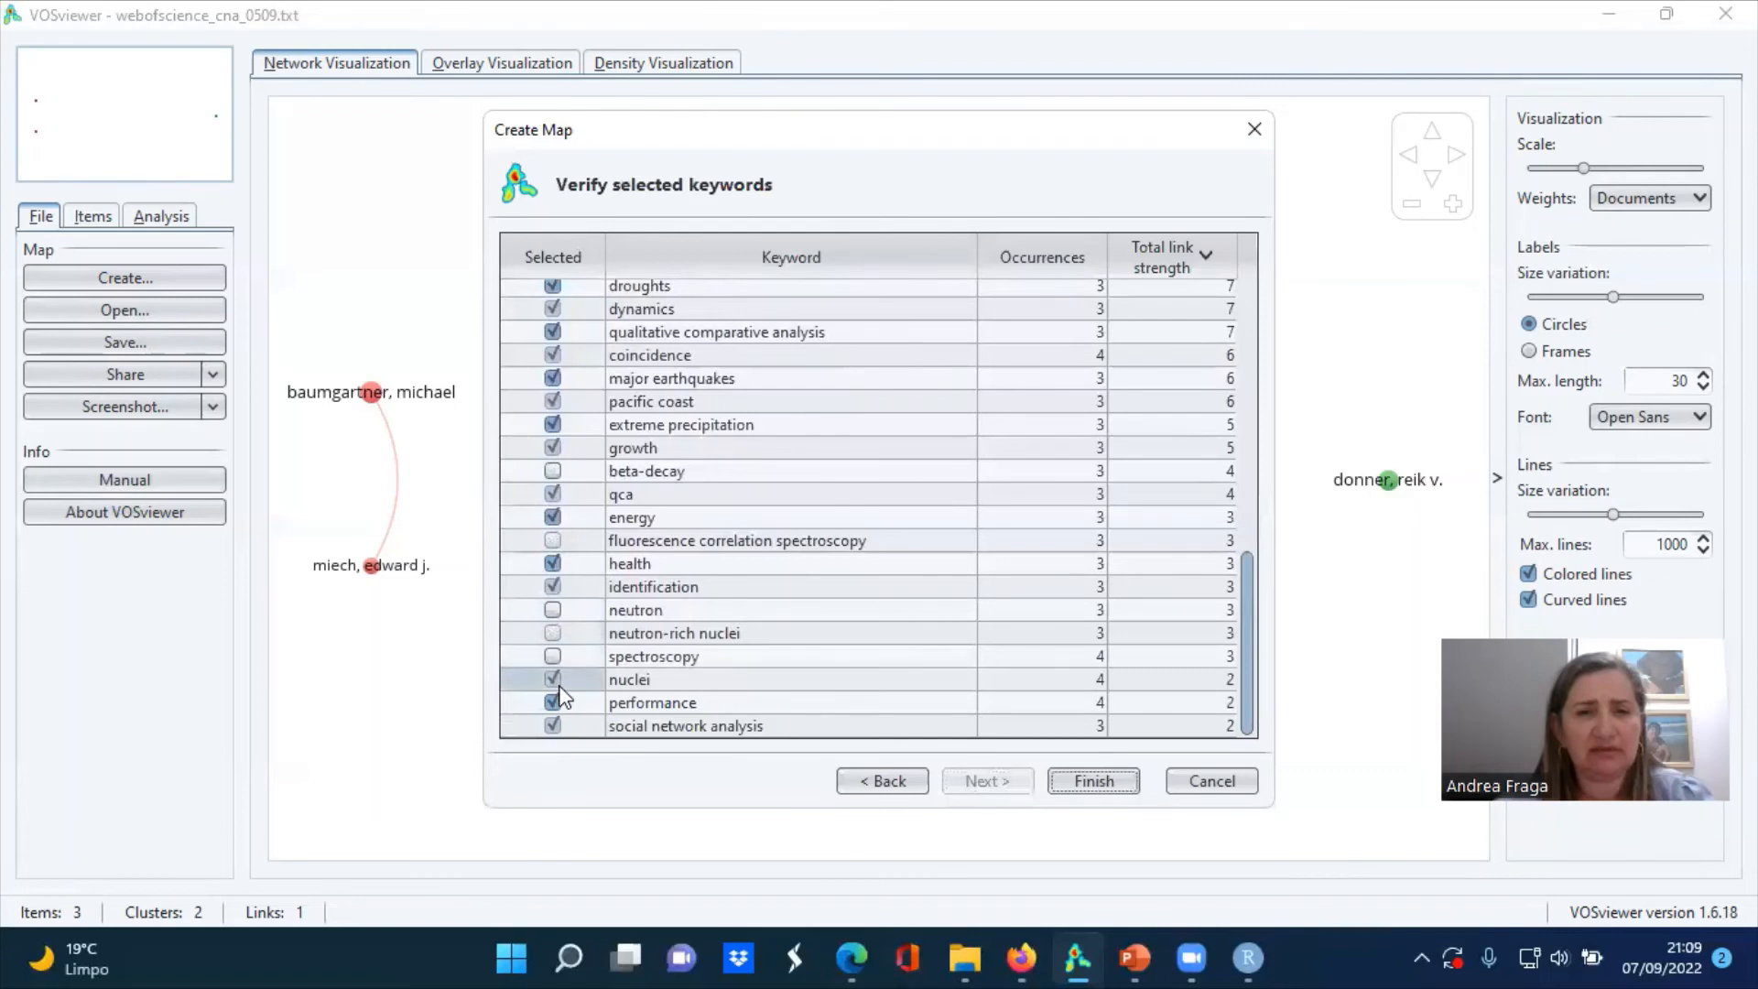
{"action": "left_click", "coordinate": [555, 682]}
{"action": "left_click", "coordinate": [554, 703]}
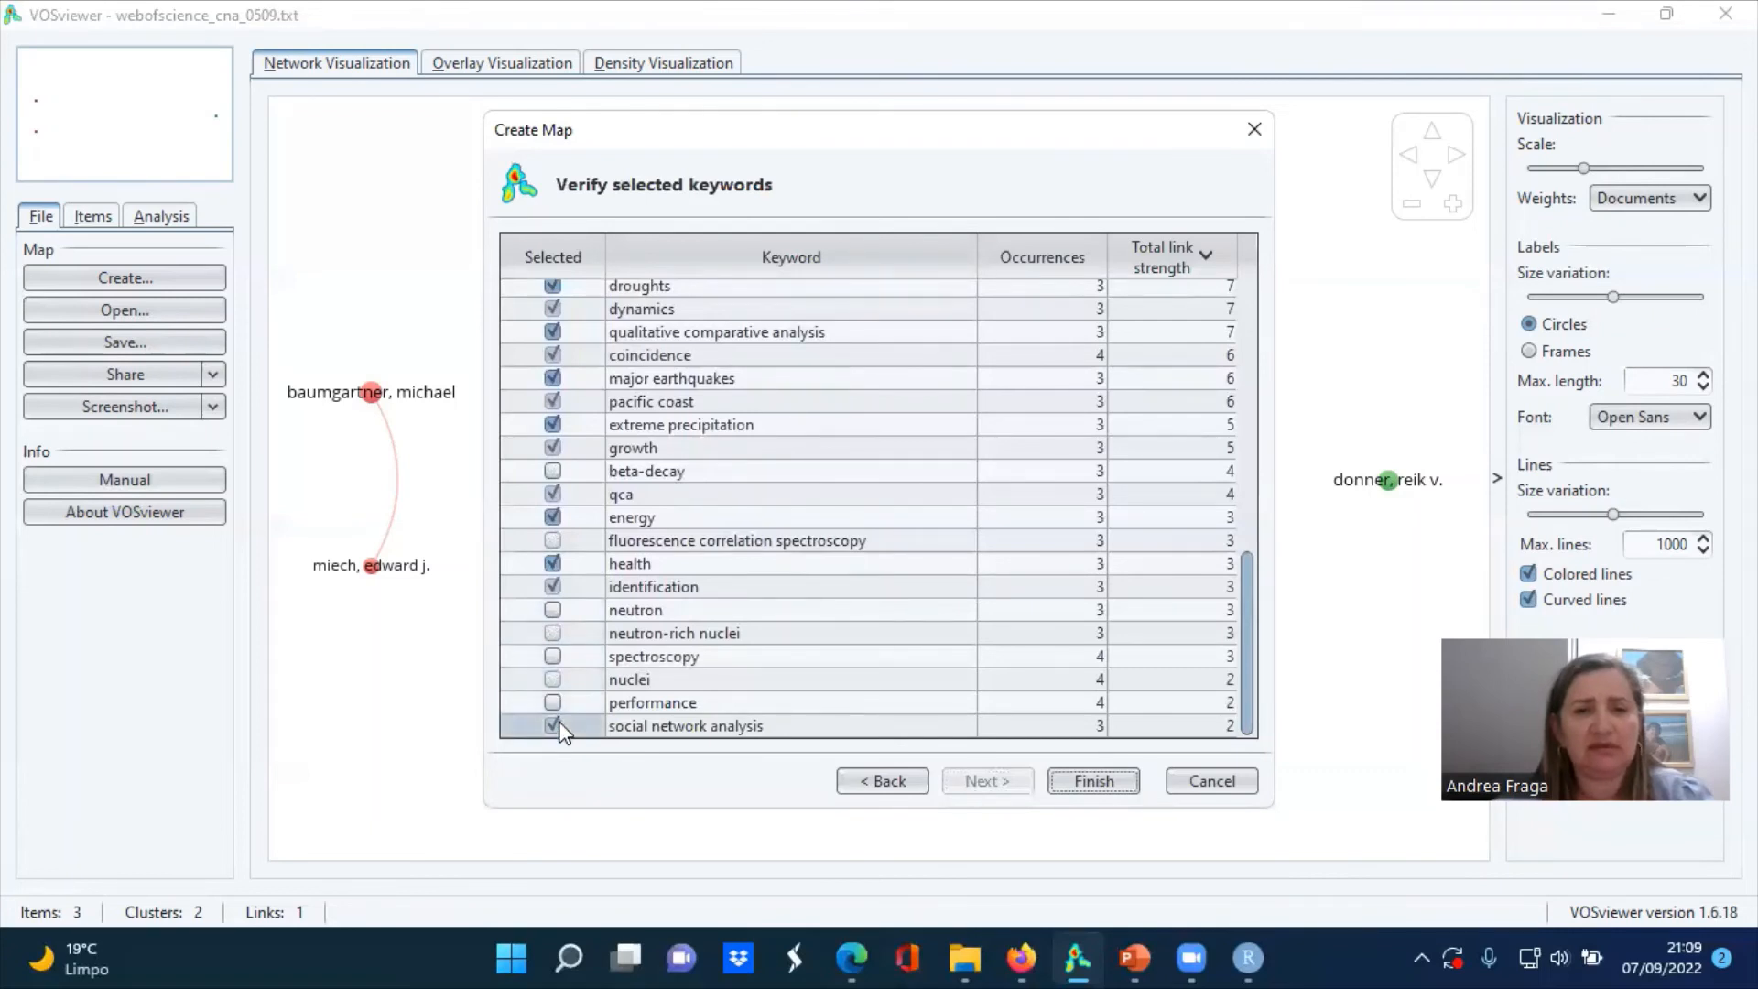
{"action": "left_click", "coordinate": [553, 726]}
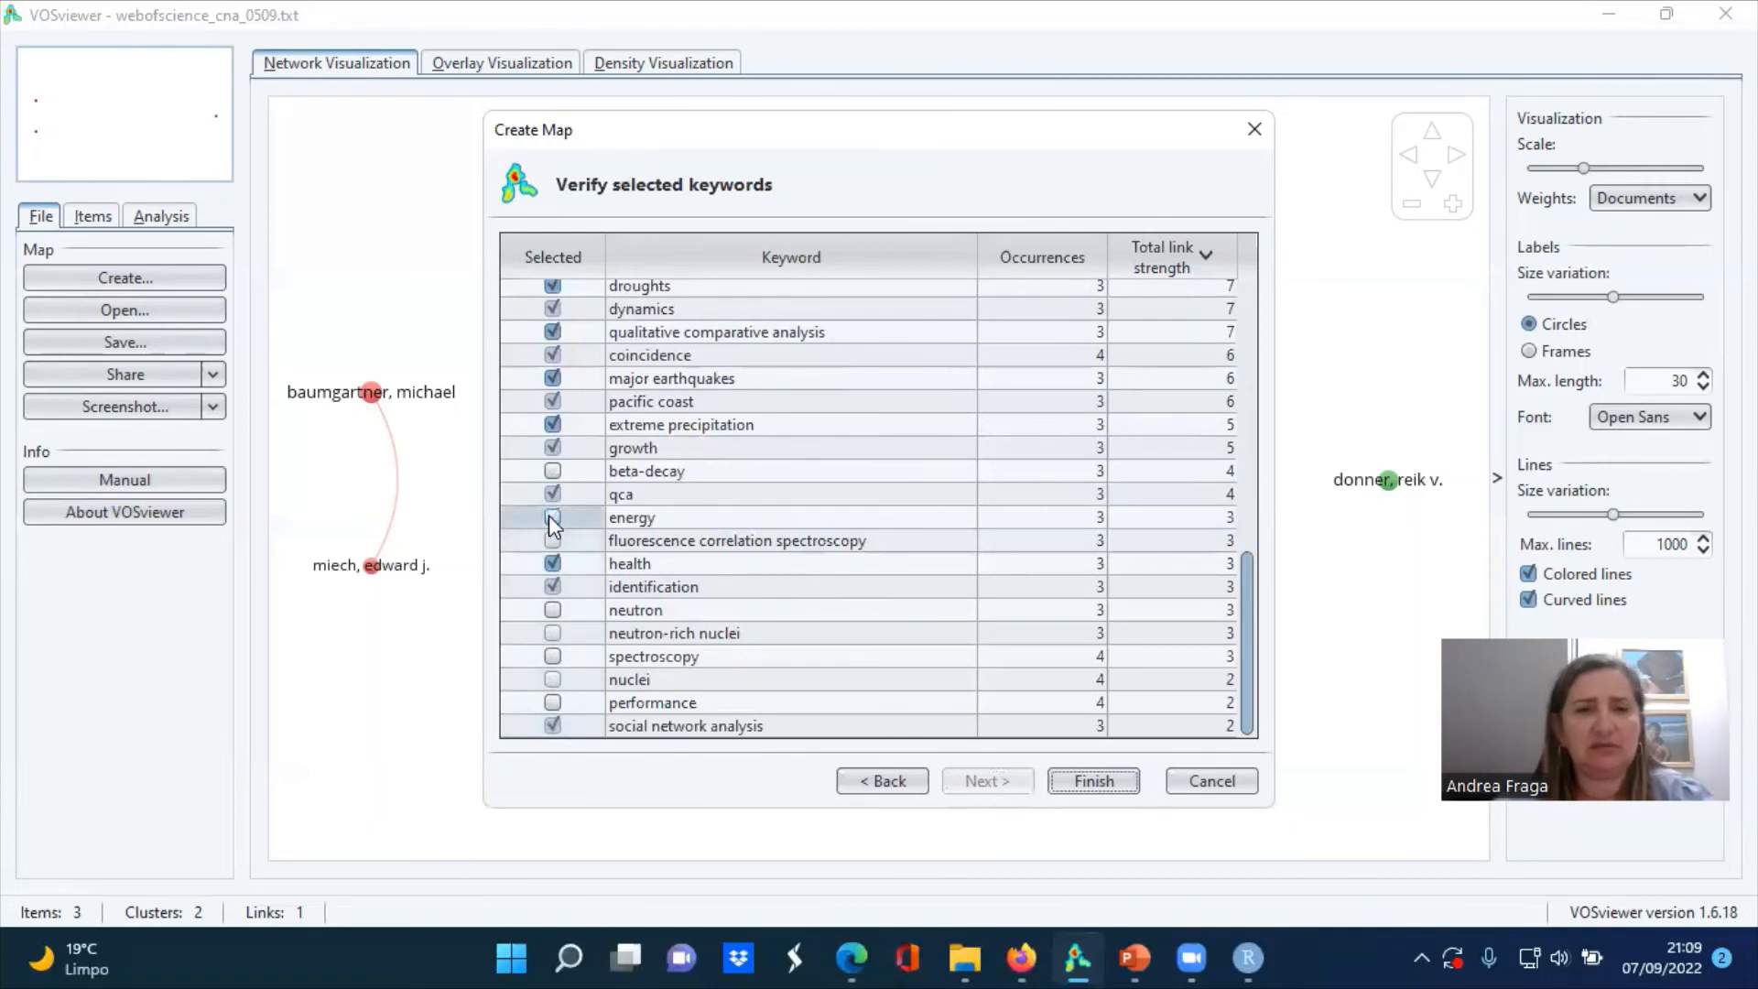
Exclude extreme precipitation, pacific coast, major earthquakes and vulnerability, then create the keyword map showing only the largest set of connected items
{"action": "left_click", "coordinate": [552, 425]}
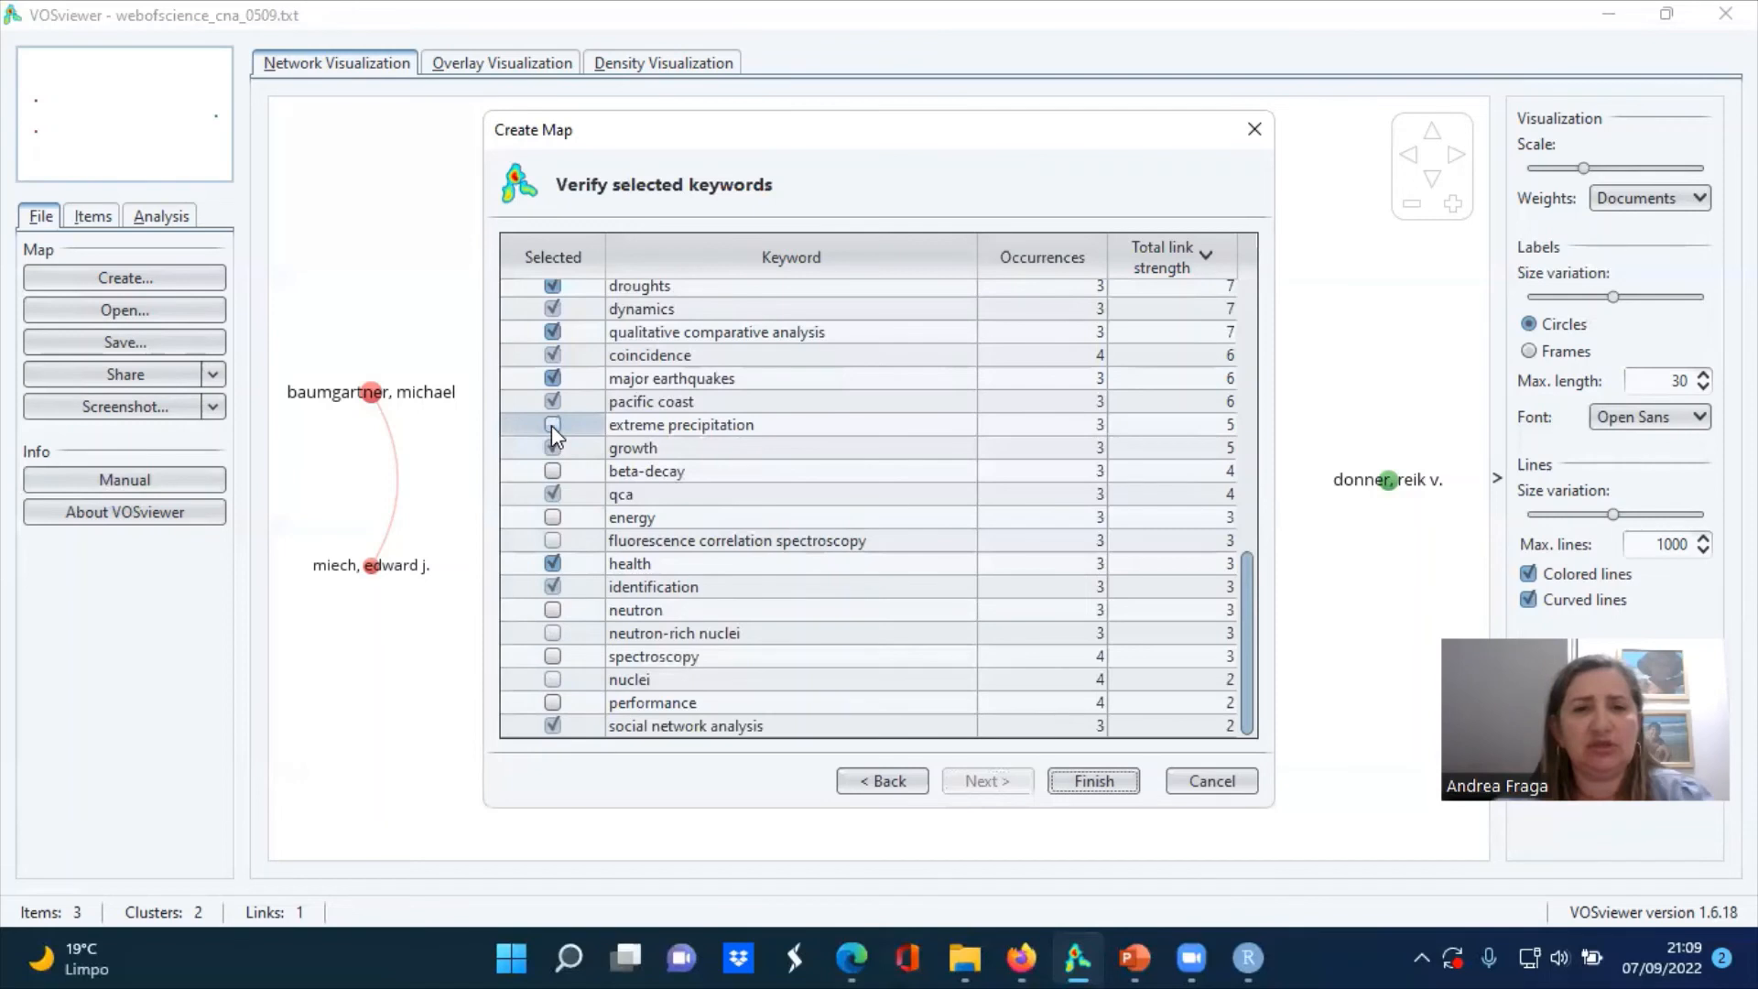
{"action": "left_click", "coordinate": [552, 378]}
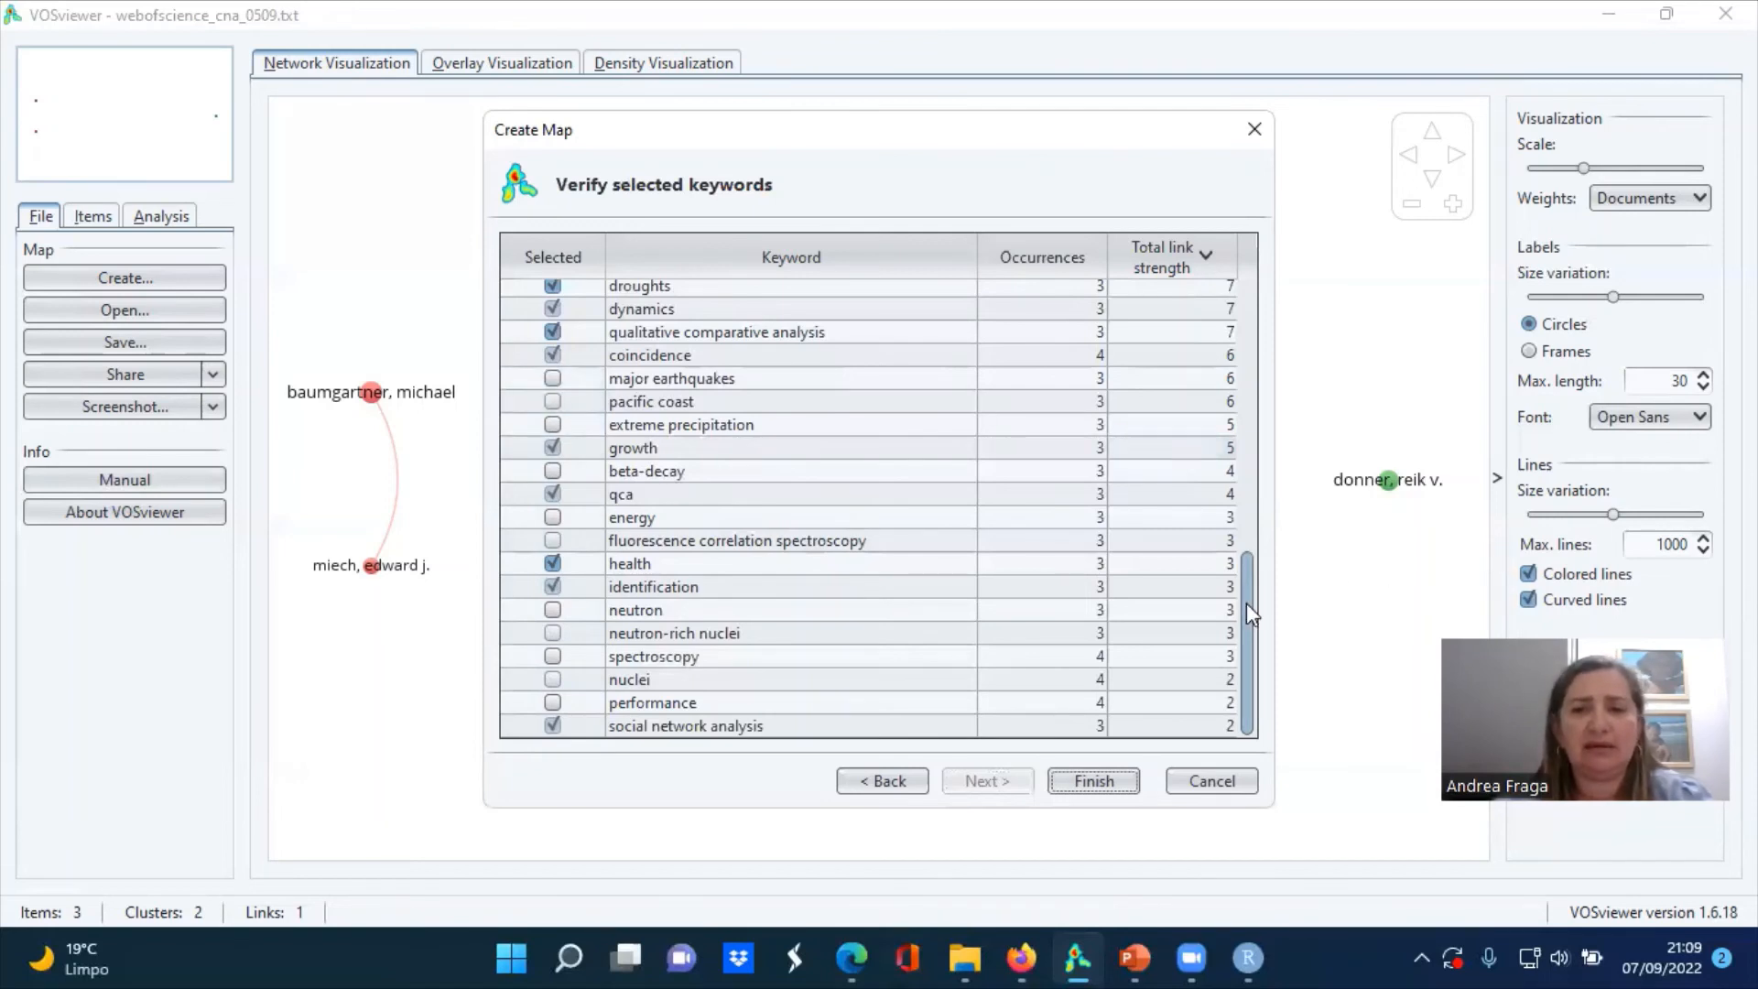
{"action": "left_click_drag", "start_coordinate": [1246, 604], "coordinate": [1250, 480]}
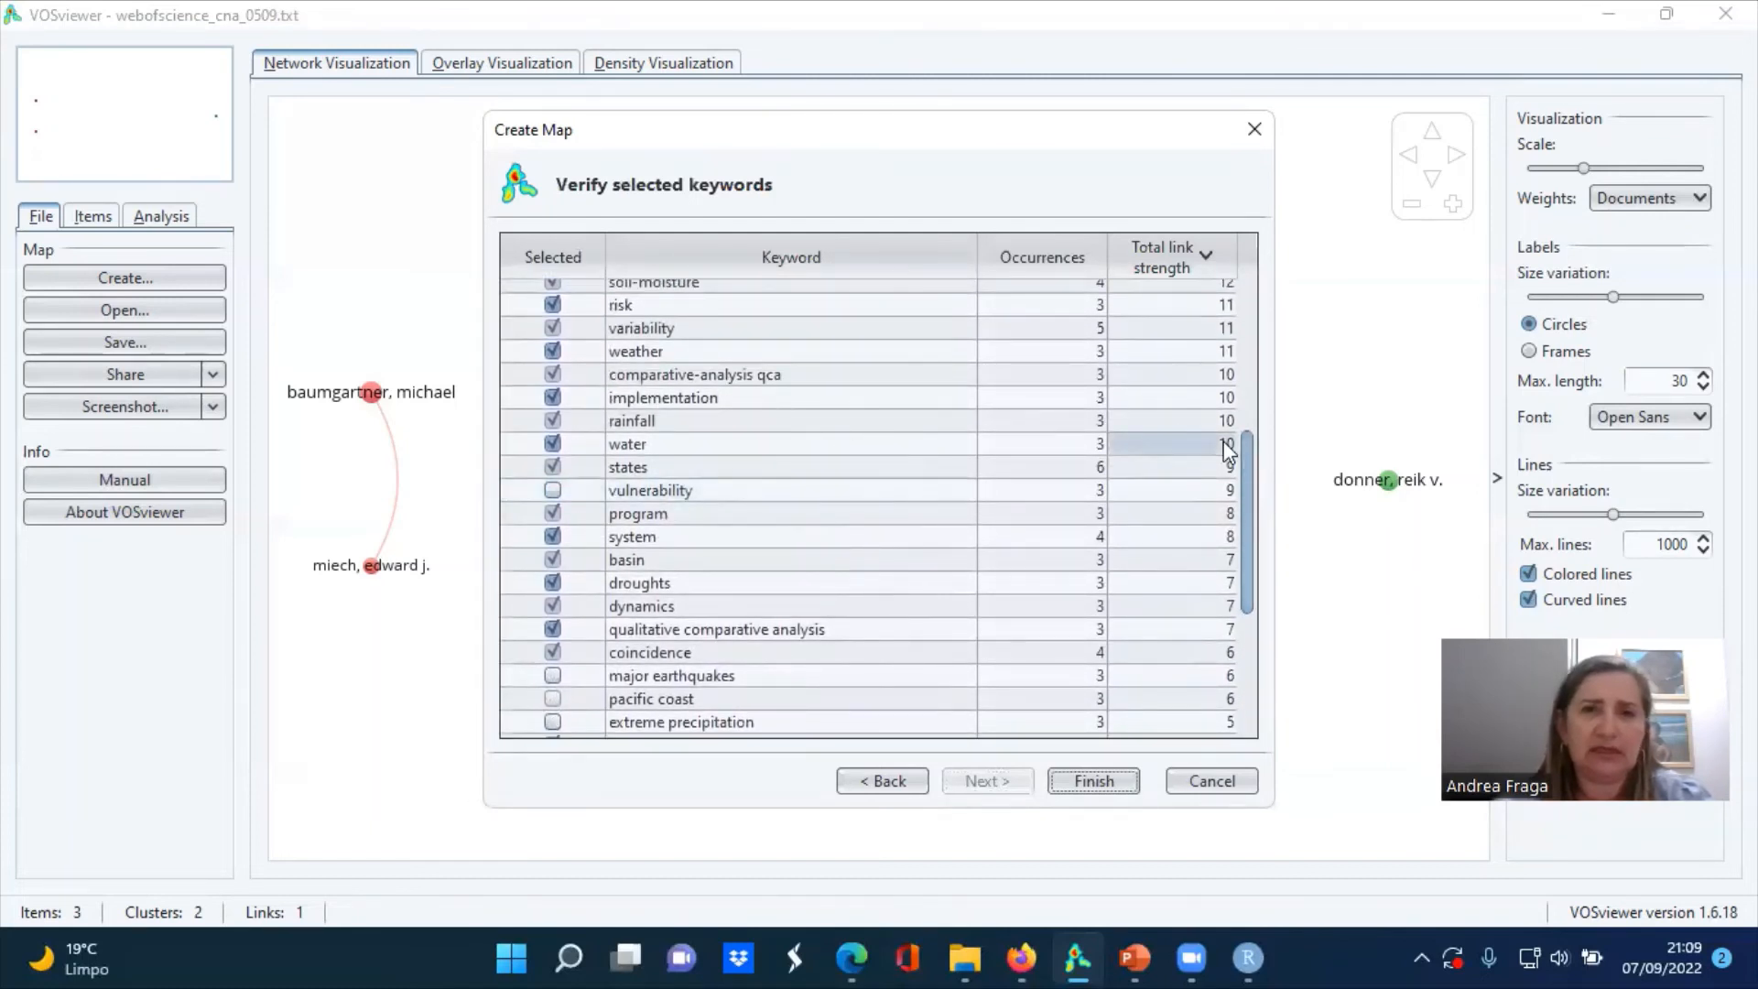
{"action": "left_click_drag", "start_coordinate": [1243, 476], "coordinate": [1238, 326]}
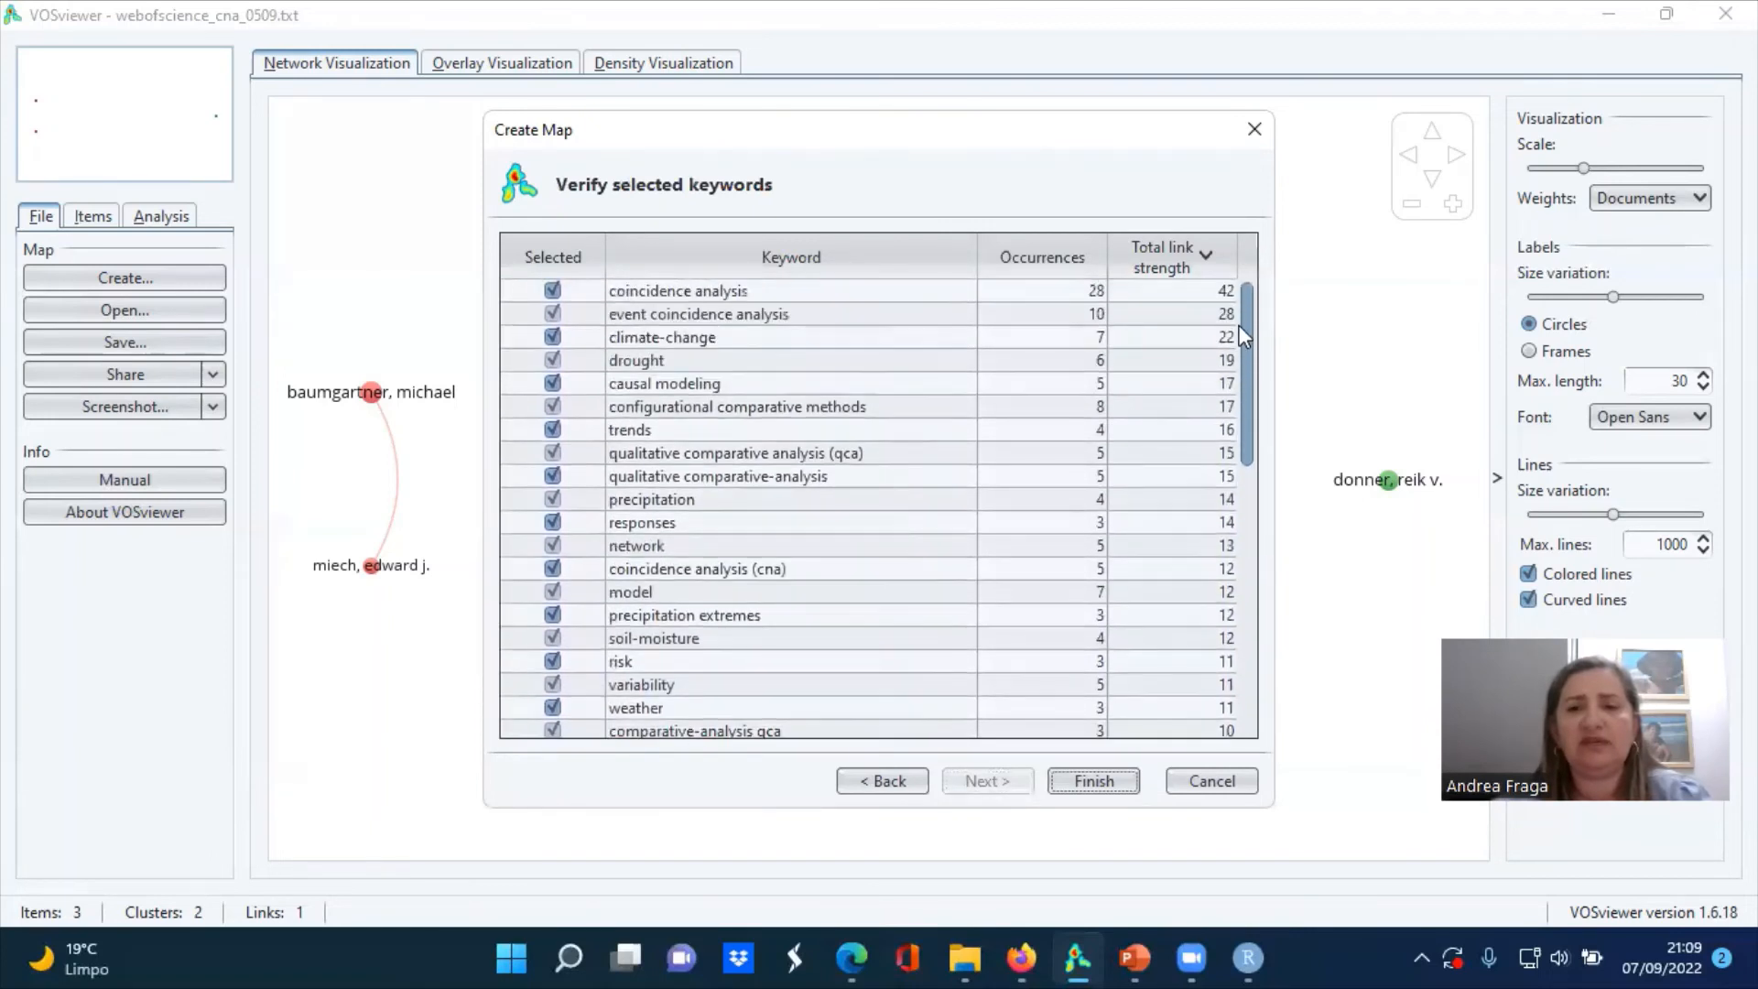
{"action": "left_click", "coordinate": [1097, 783]}
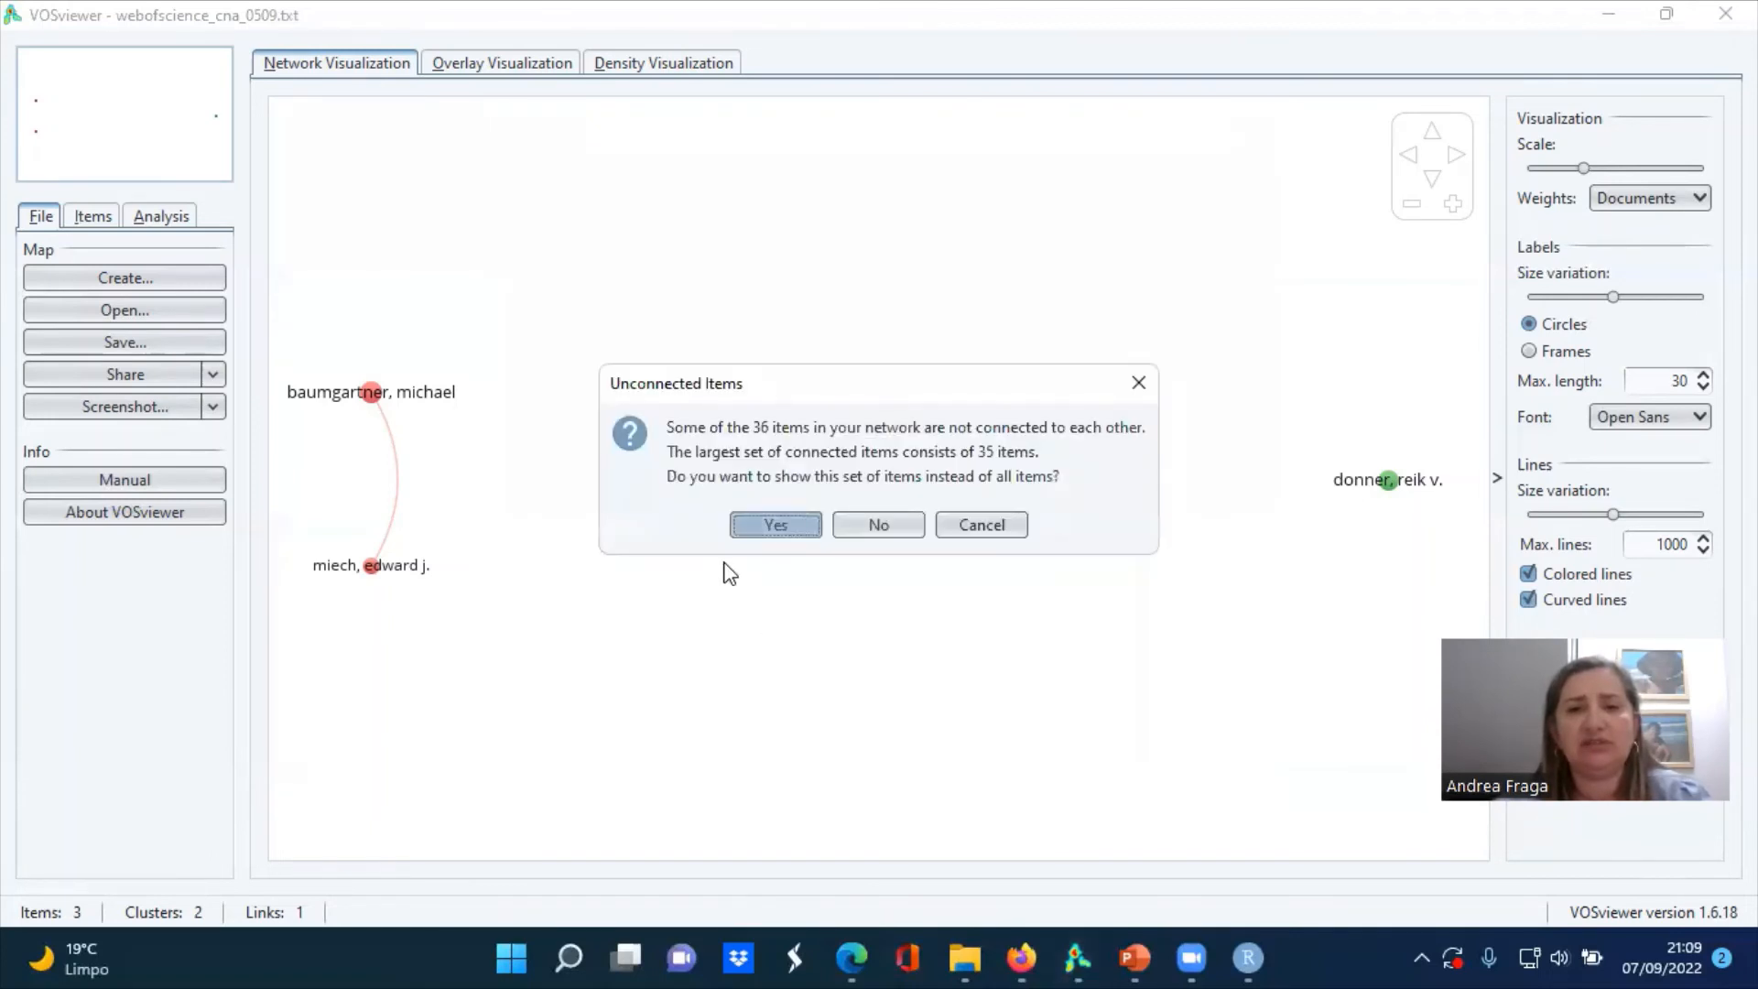
{"action": "left_click", "coordinate": [776, 527]}
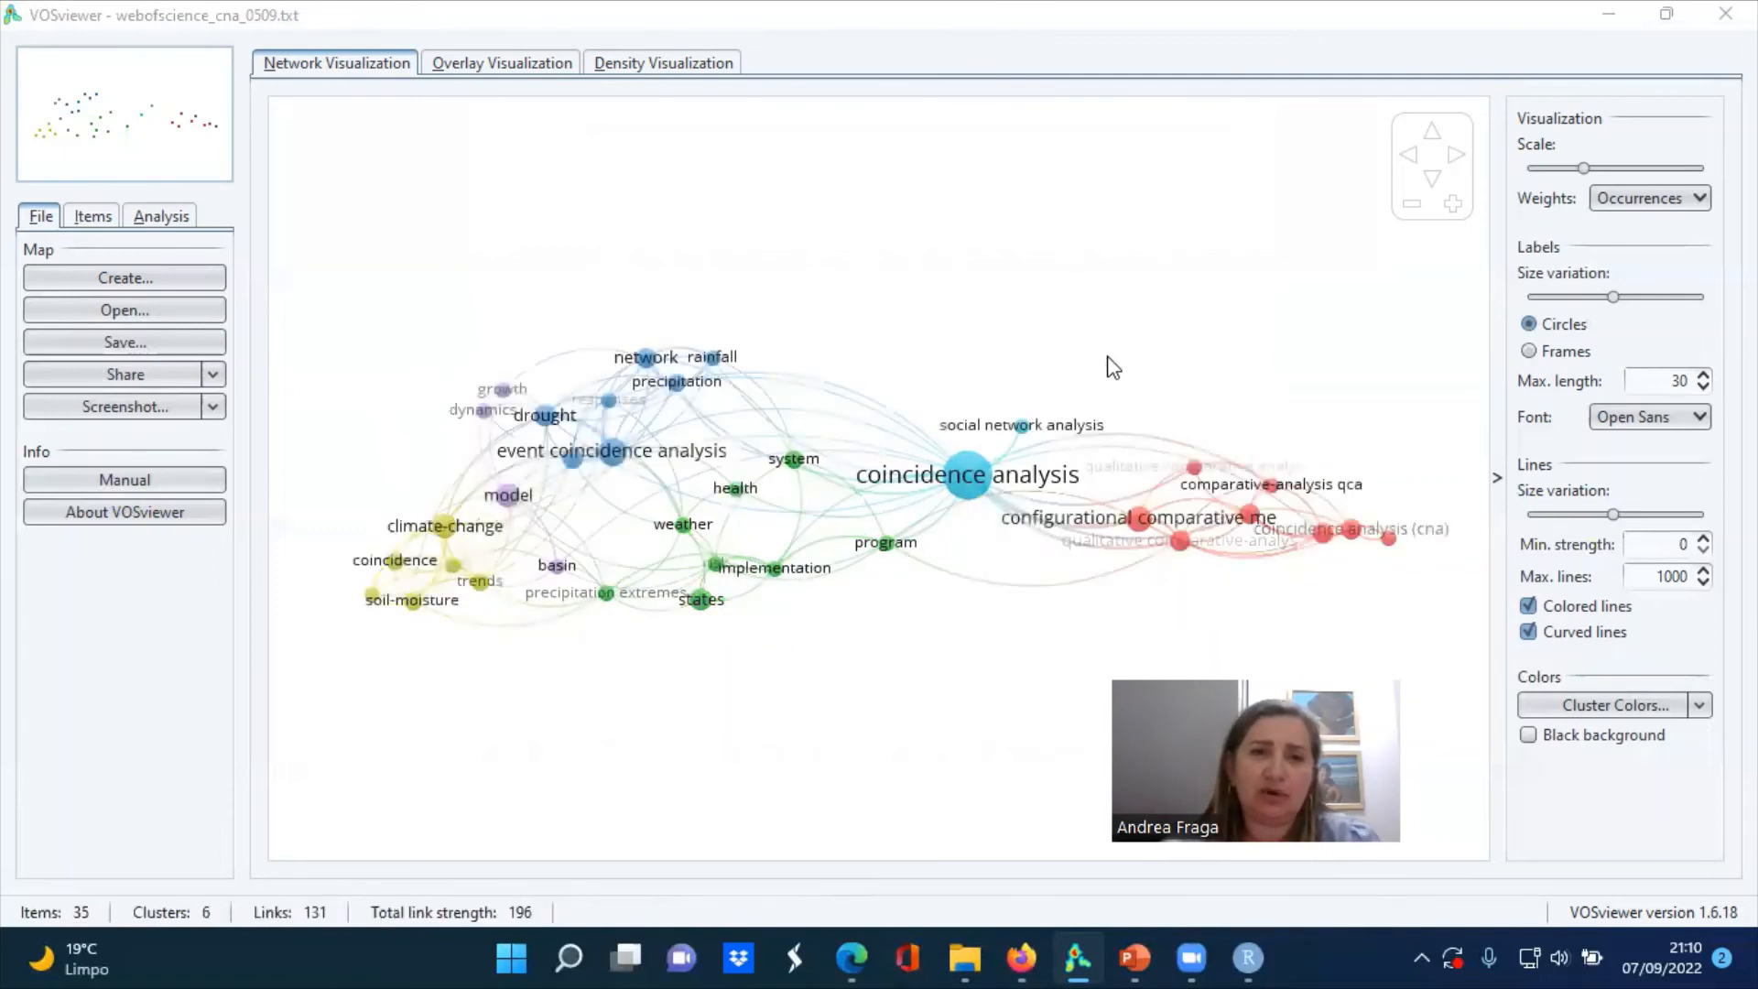
View the editable cluster colors of the keyword map and leave them as they are
{"action": "left_click", "coordinate": [1696, 710]}
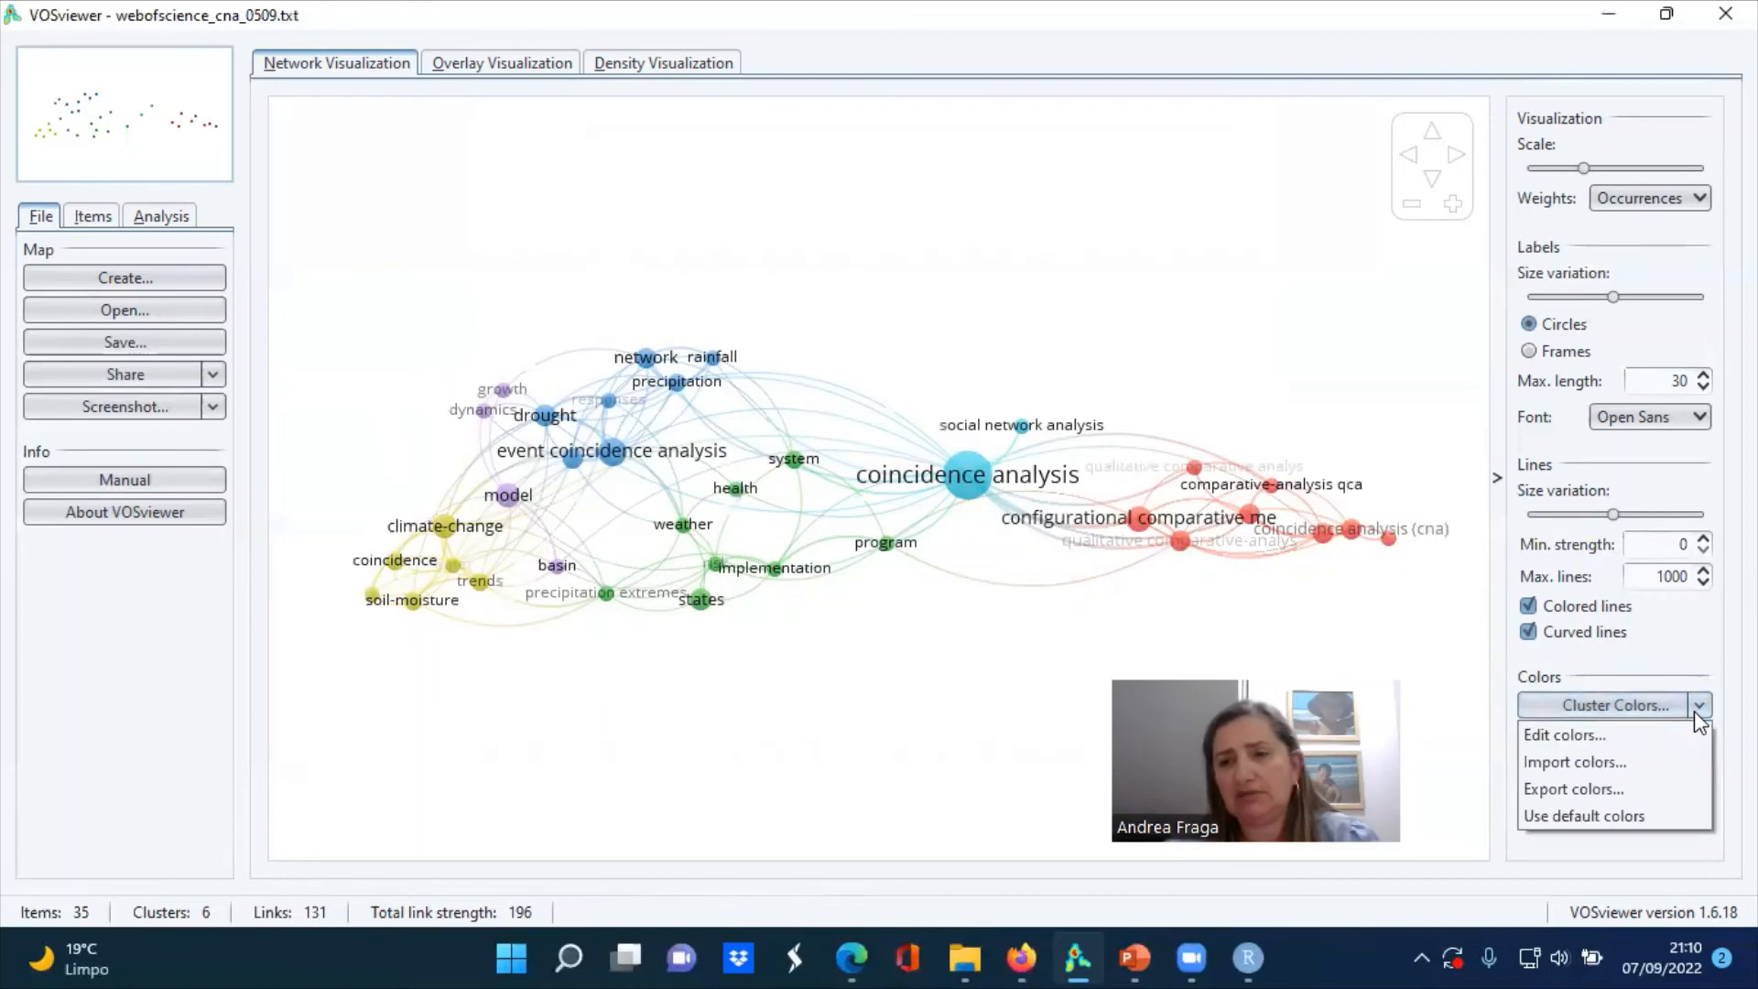
{"action": "left_click", "coordinate": [1603, 716]}
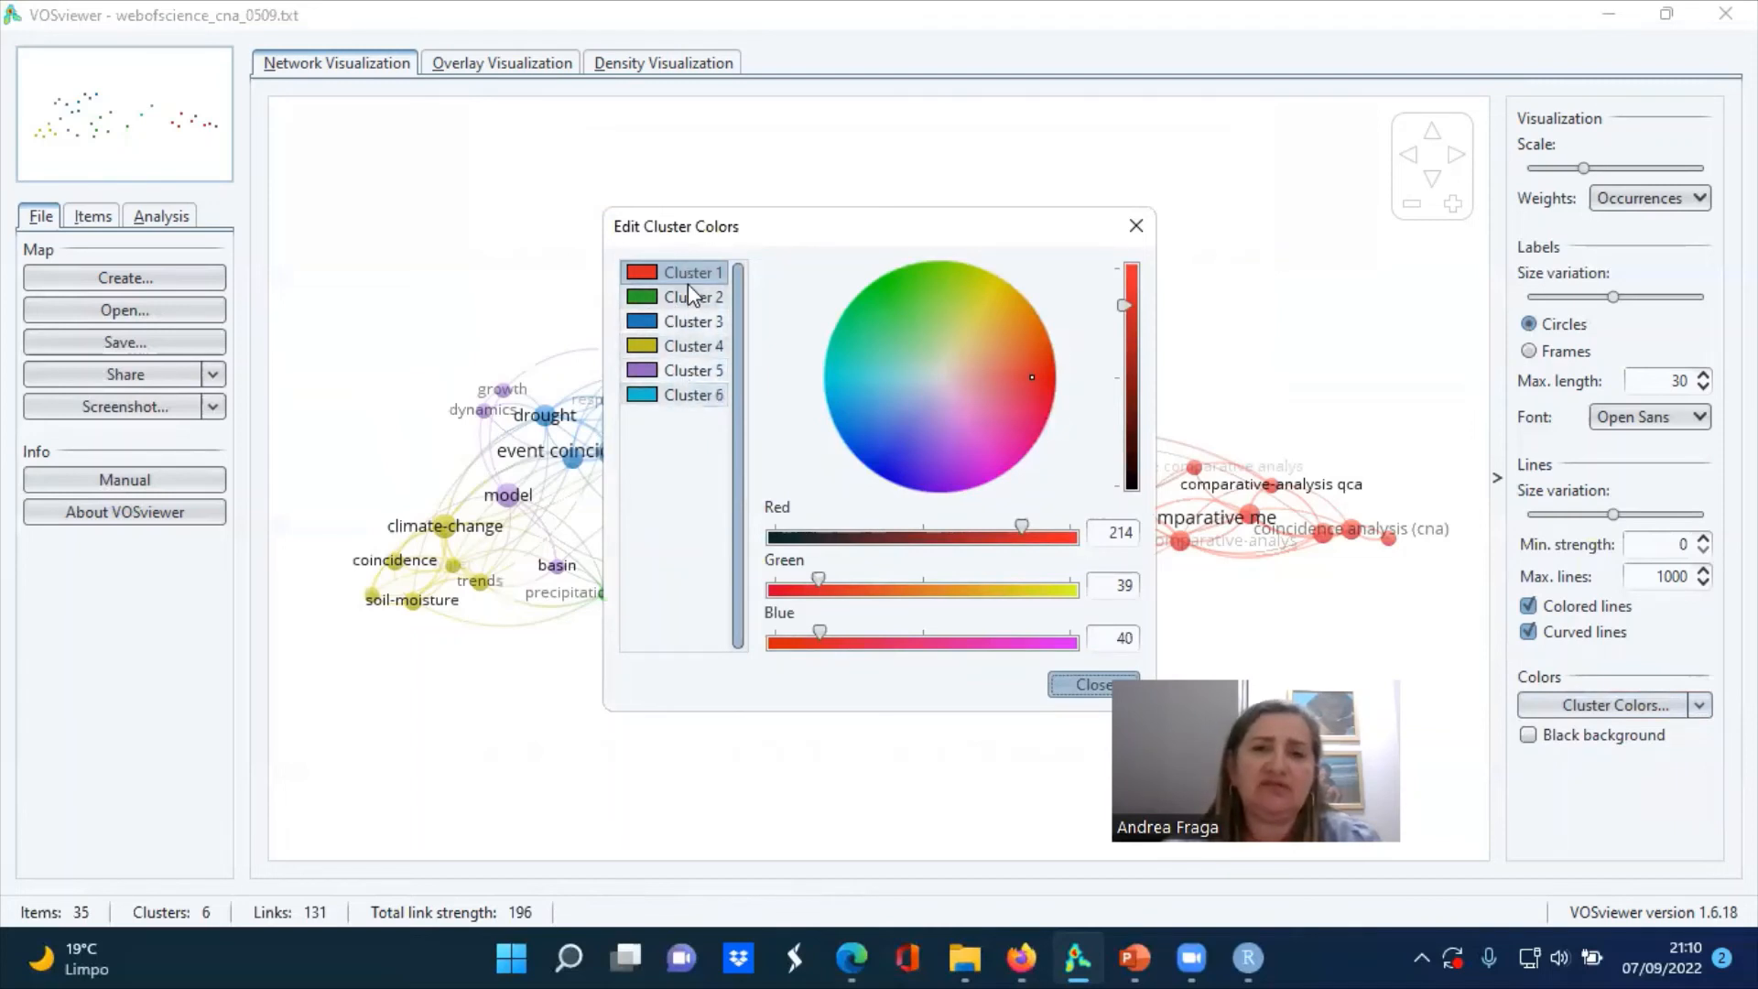
{"action": "left_click", "coordinate": [1136, 229]}
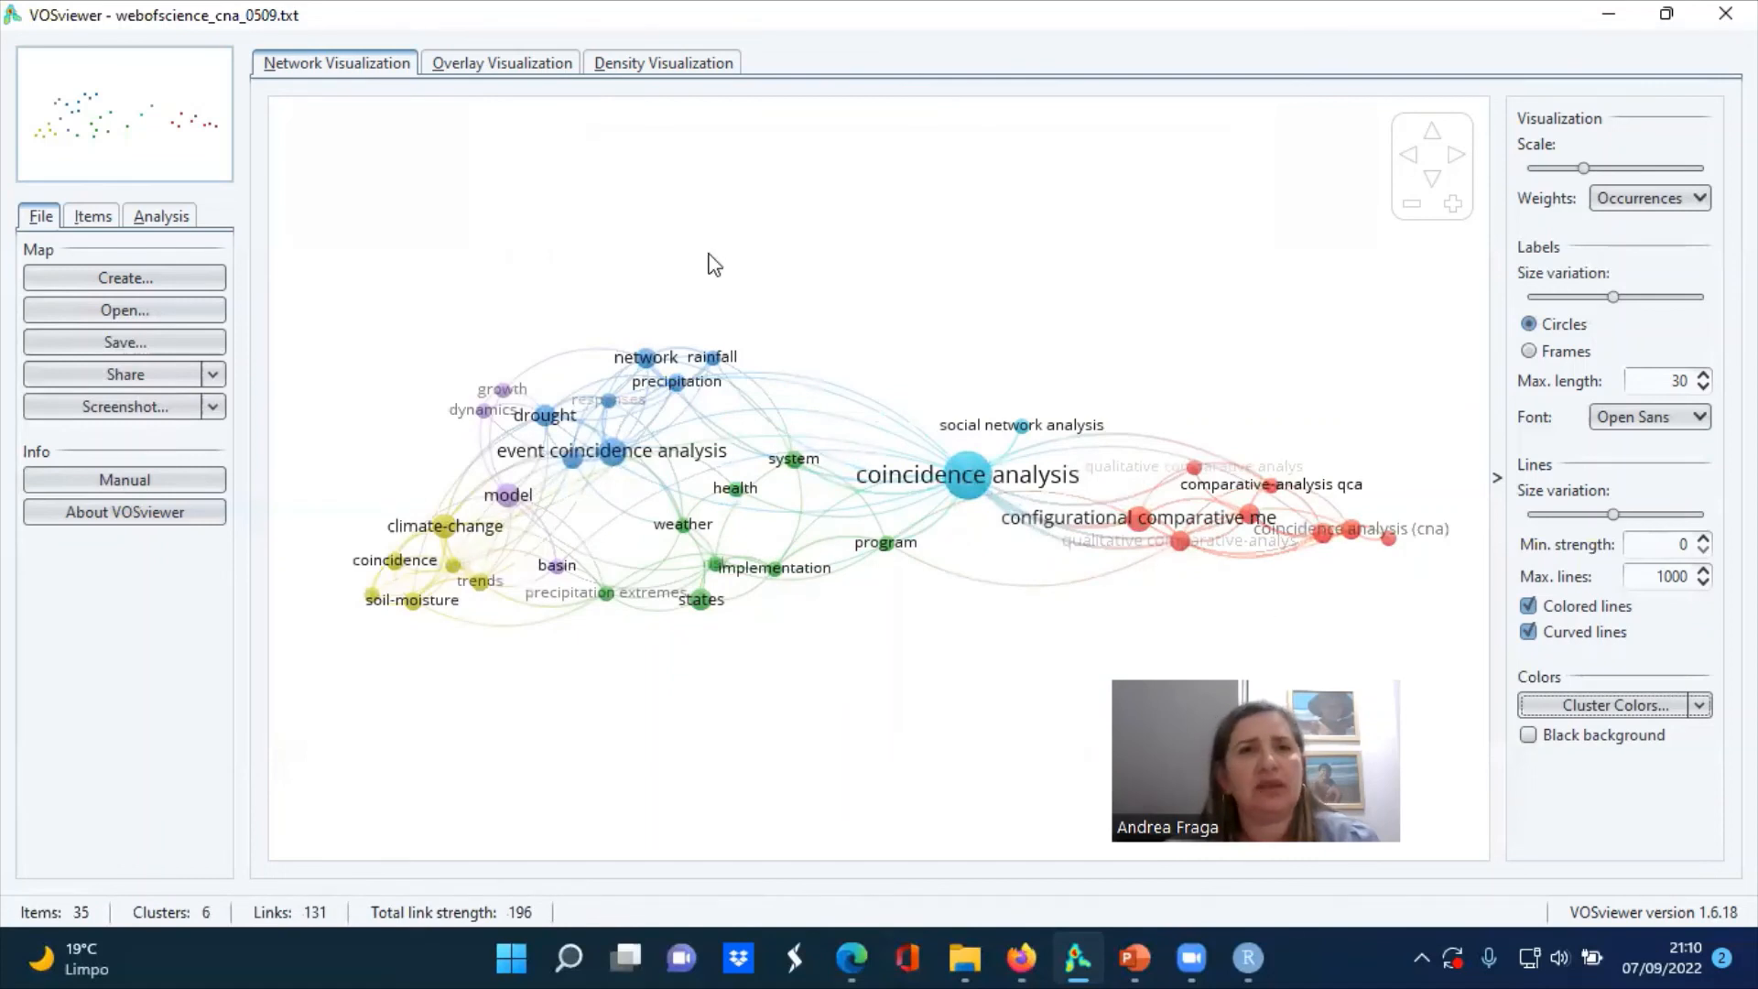
View the keyword map as overlay and density visualizations, then return to the network visualization
{"action": "left_click", "coordinate": [524, 72]}
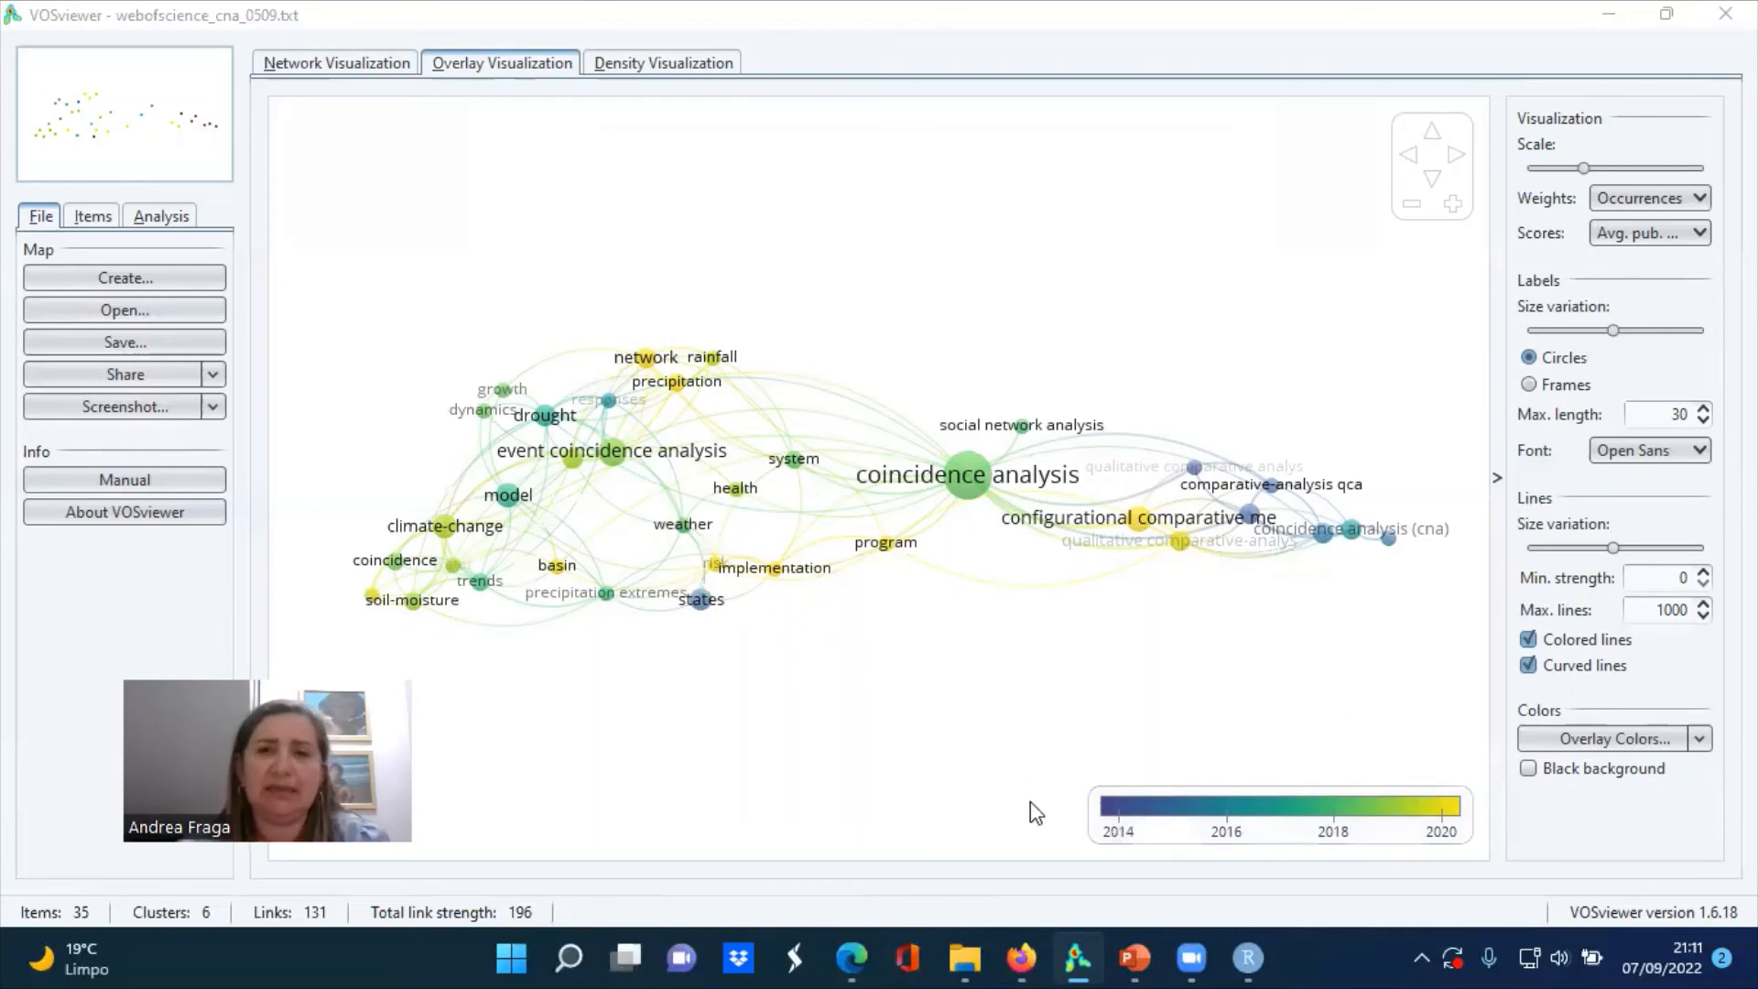
{"action": "left_click", "coordinate": [675, 64]}
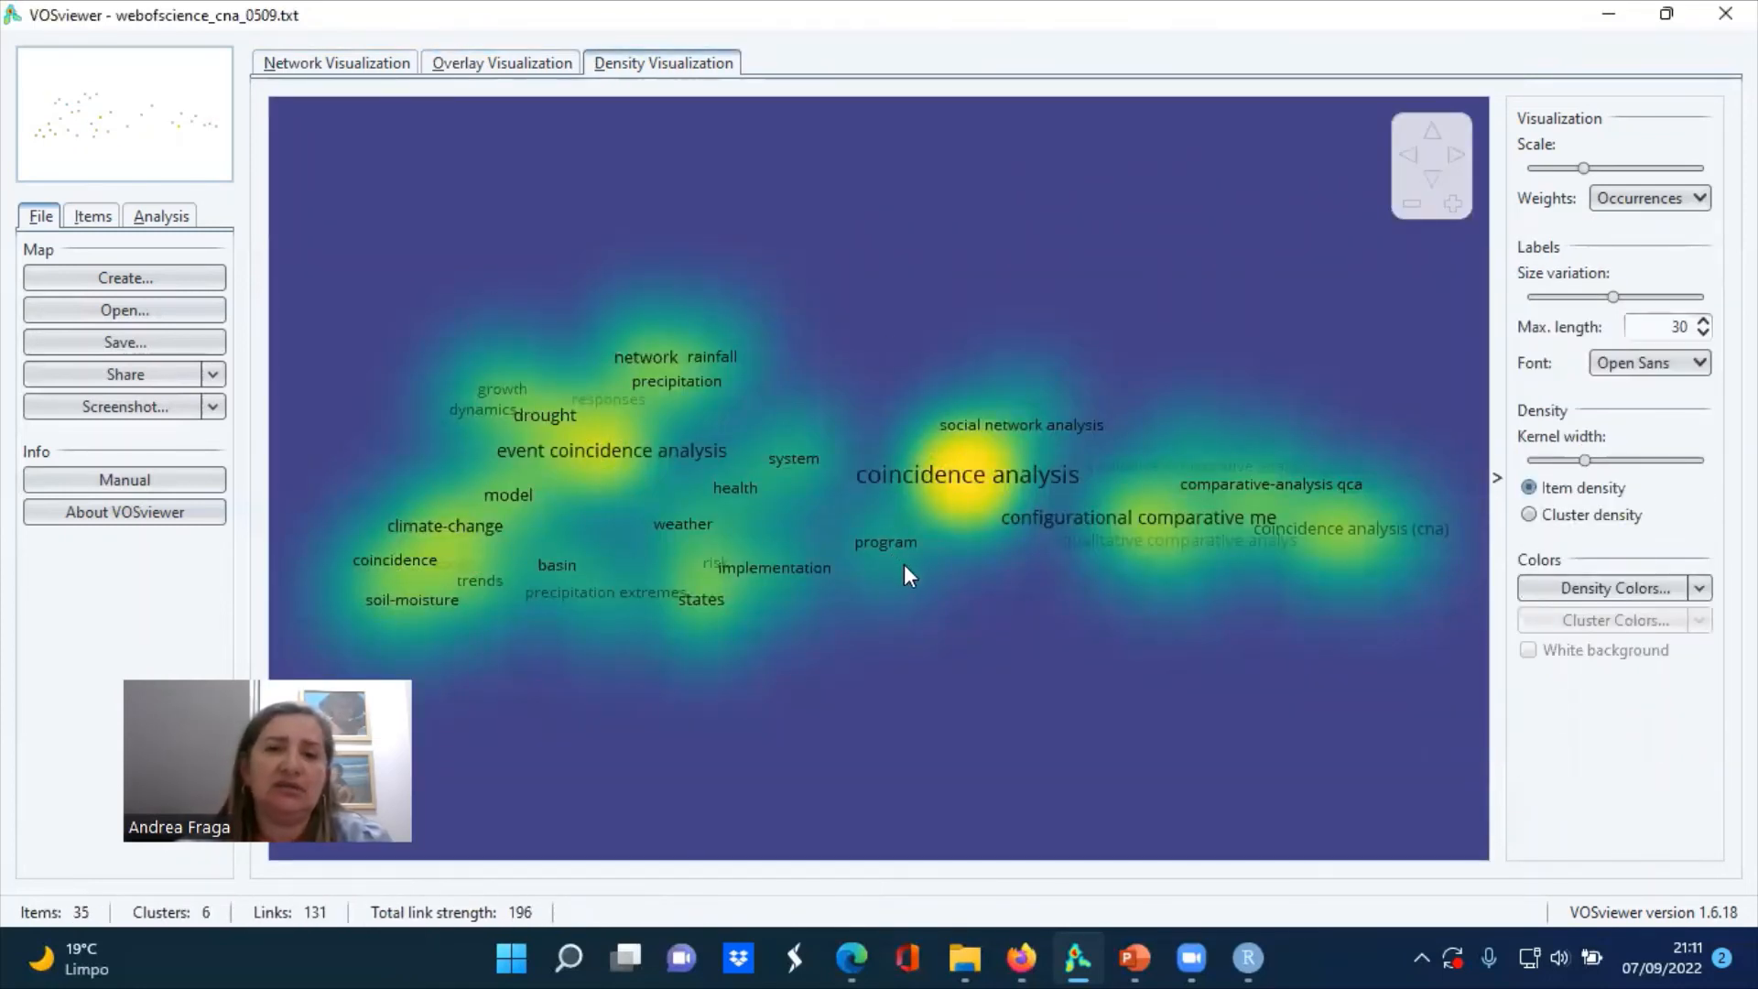
{"action": "left_click", "coordinate": [489, 64]}
{"action": "left_click", "coordinate": [360, 57]}
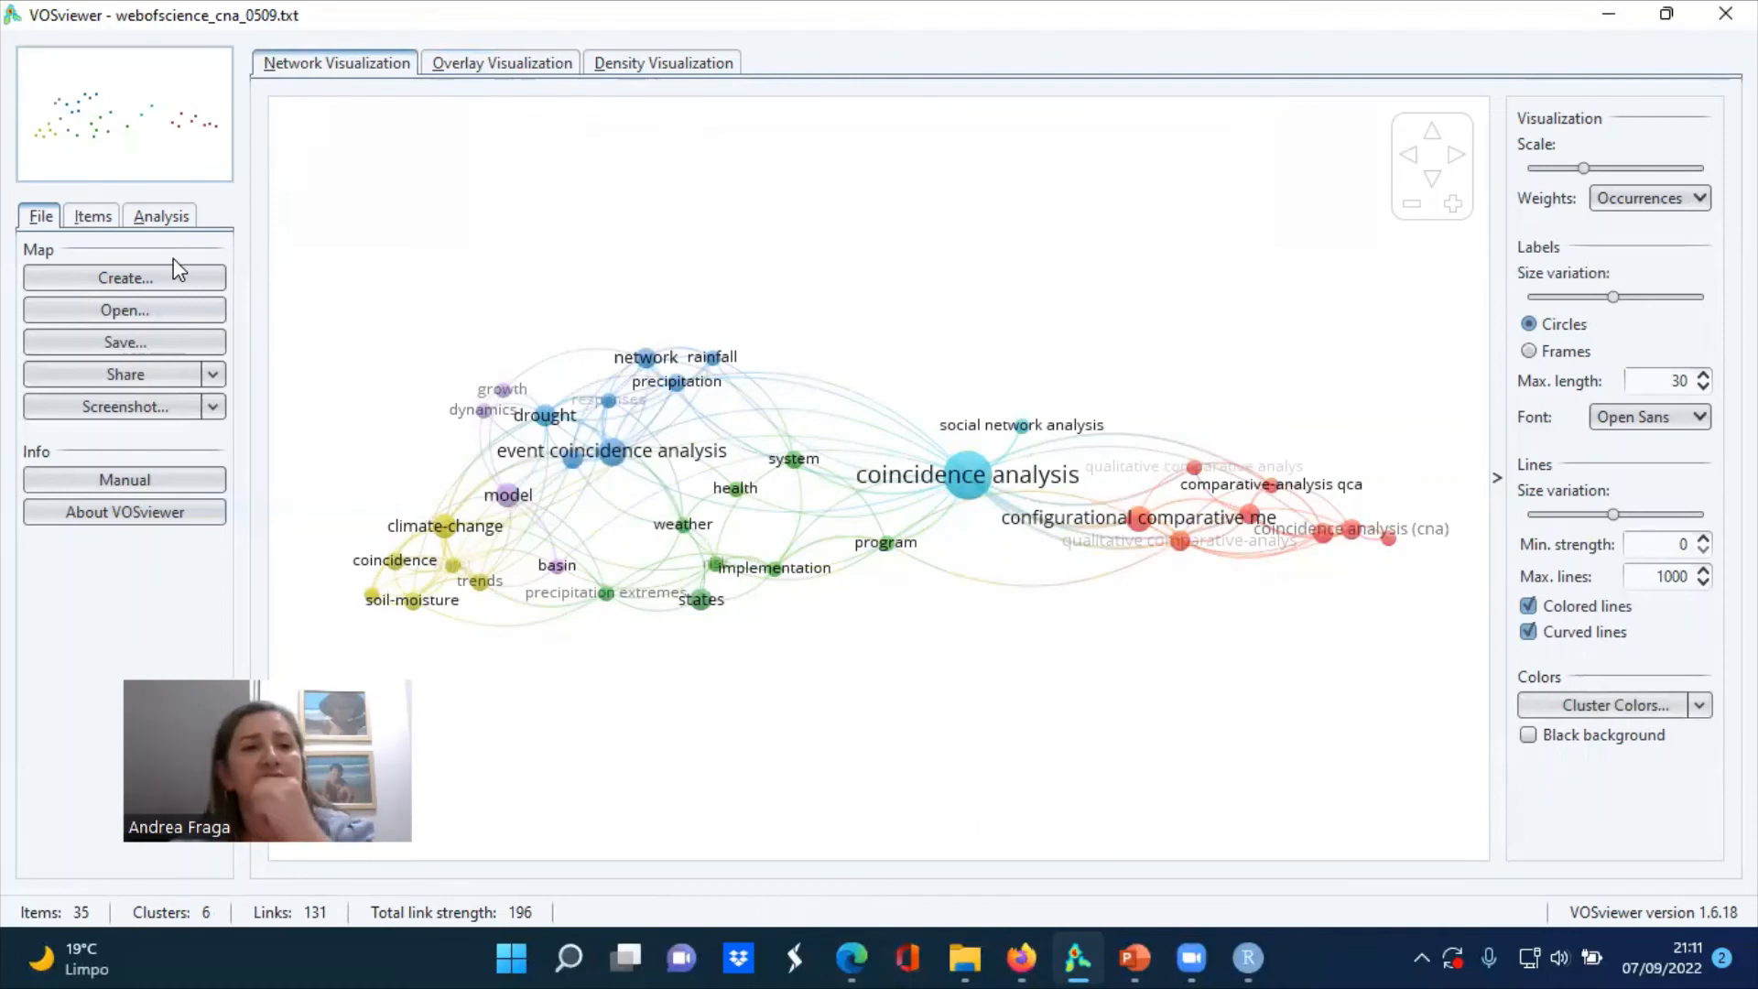
Examine the list of keywords grouped by cluster for the co-occurrence map
{"action": "left_click", "coordinate": [103, 220]}
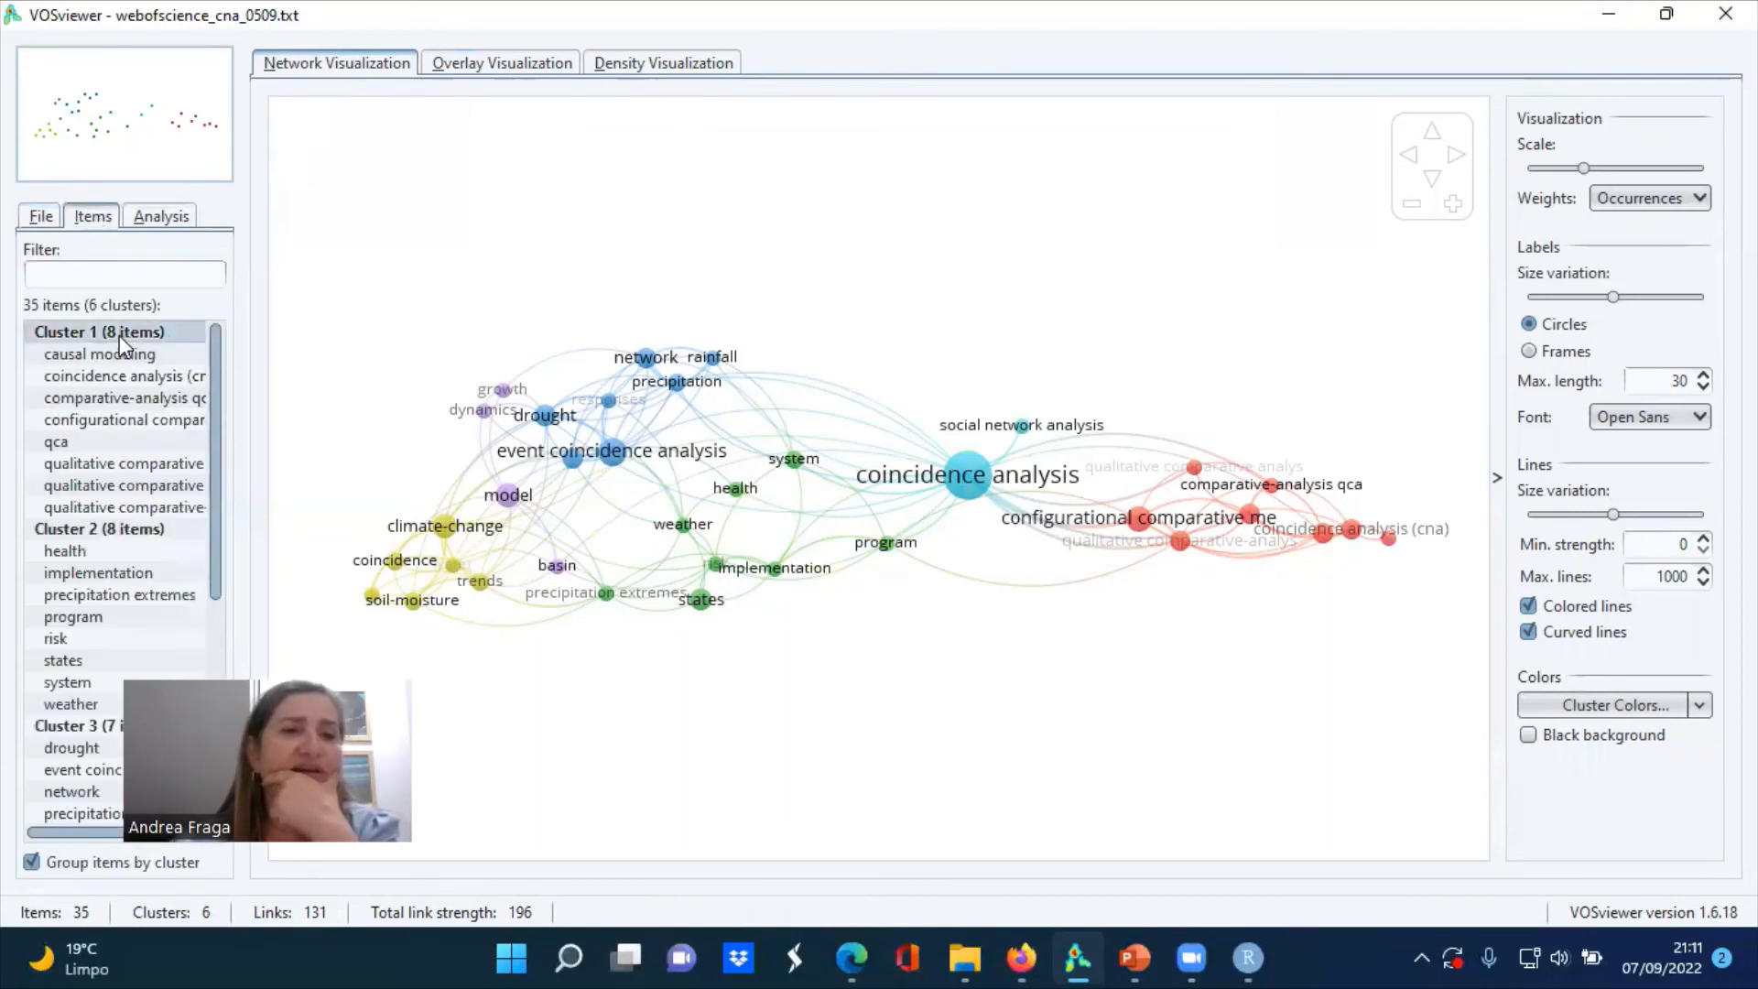
{"action": "left_click", "coordinate": [68, 359]}
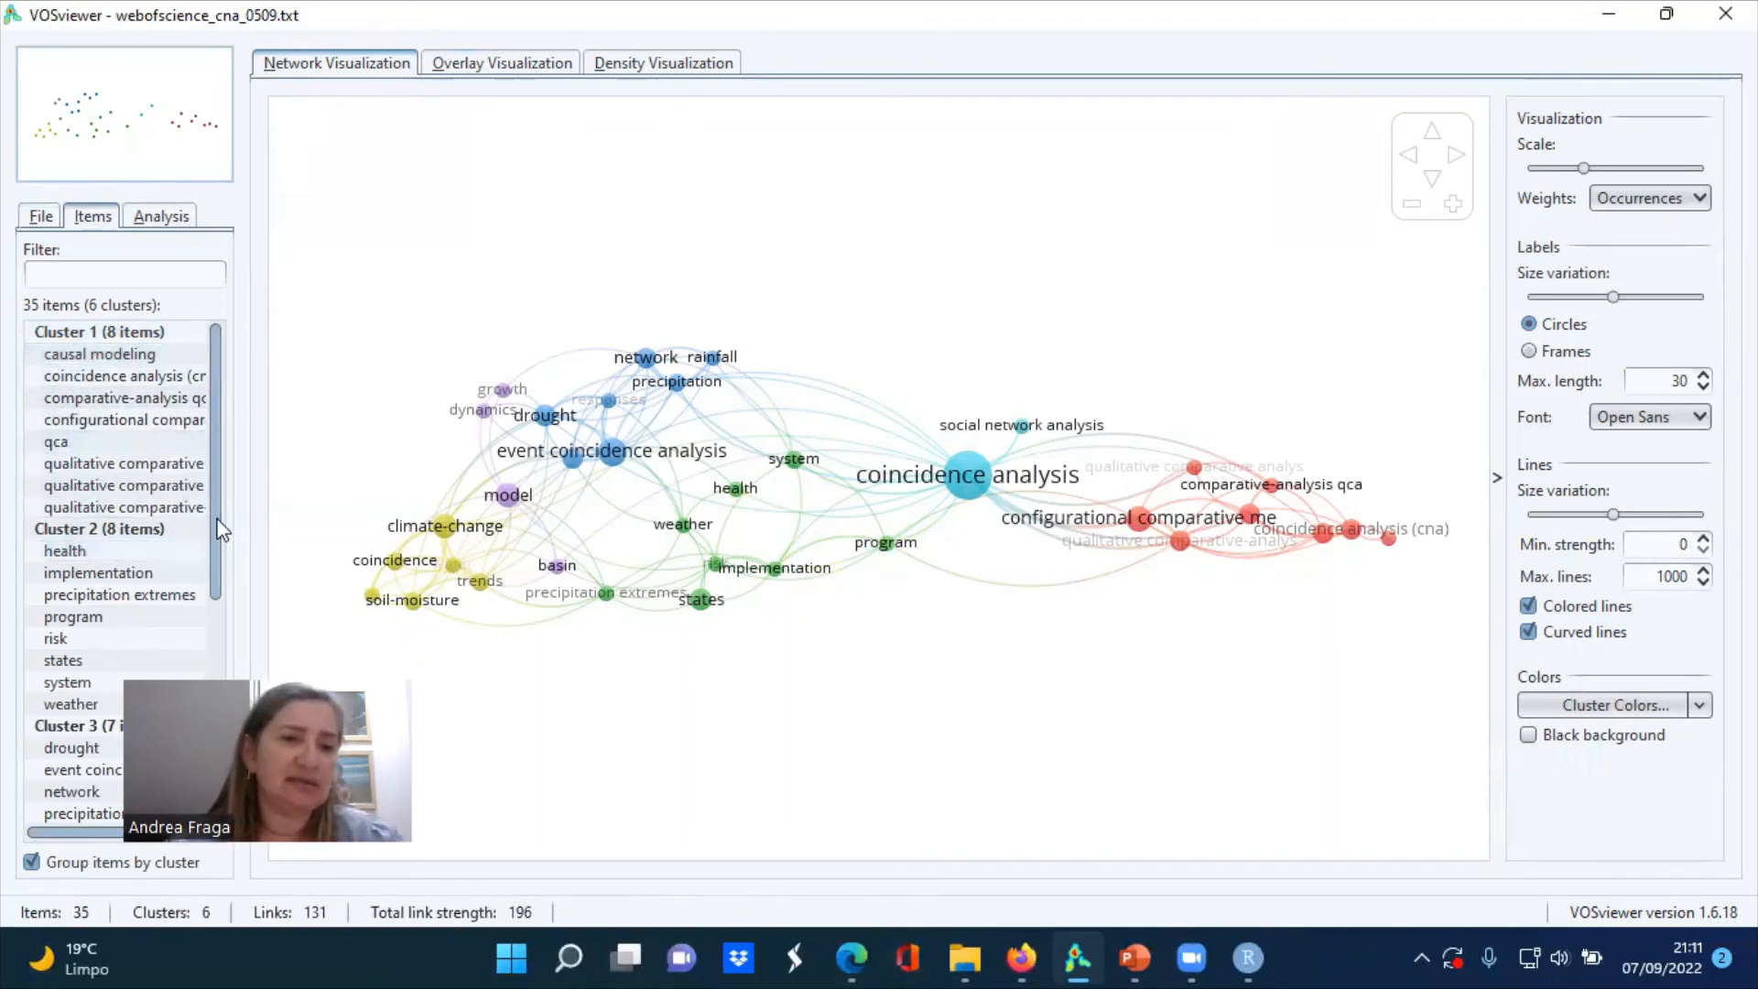
{"action": "left_click_drag", "start_coordinate": [220, 530], "coordinate": [209, 458]}
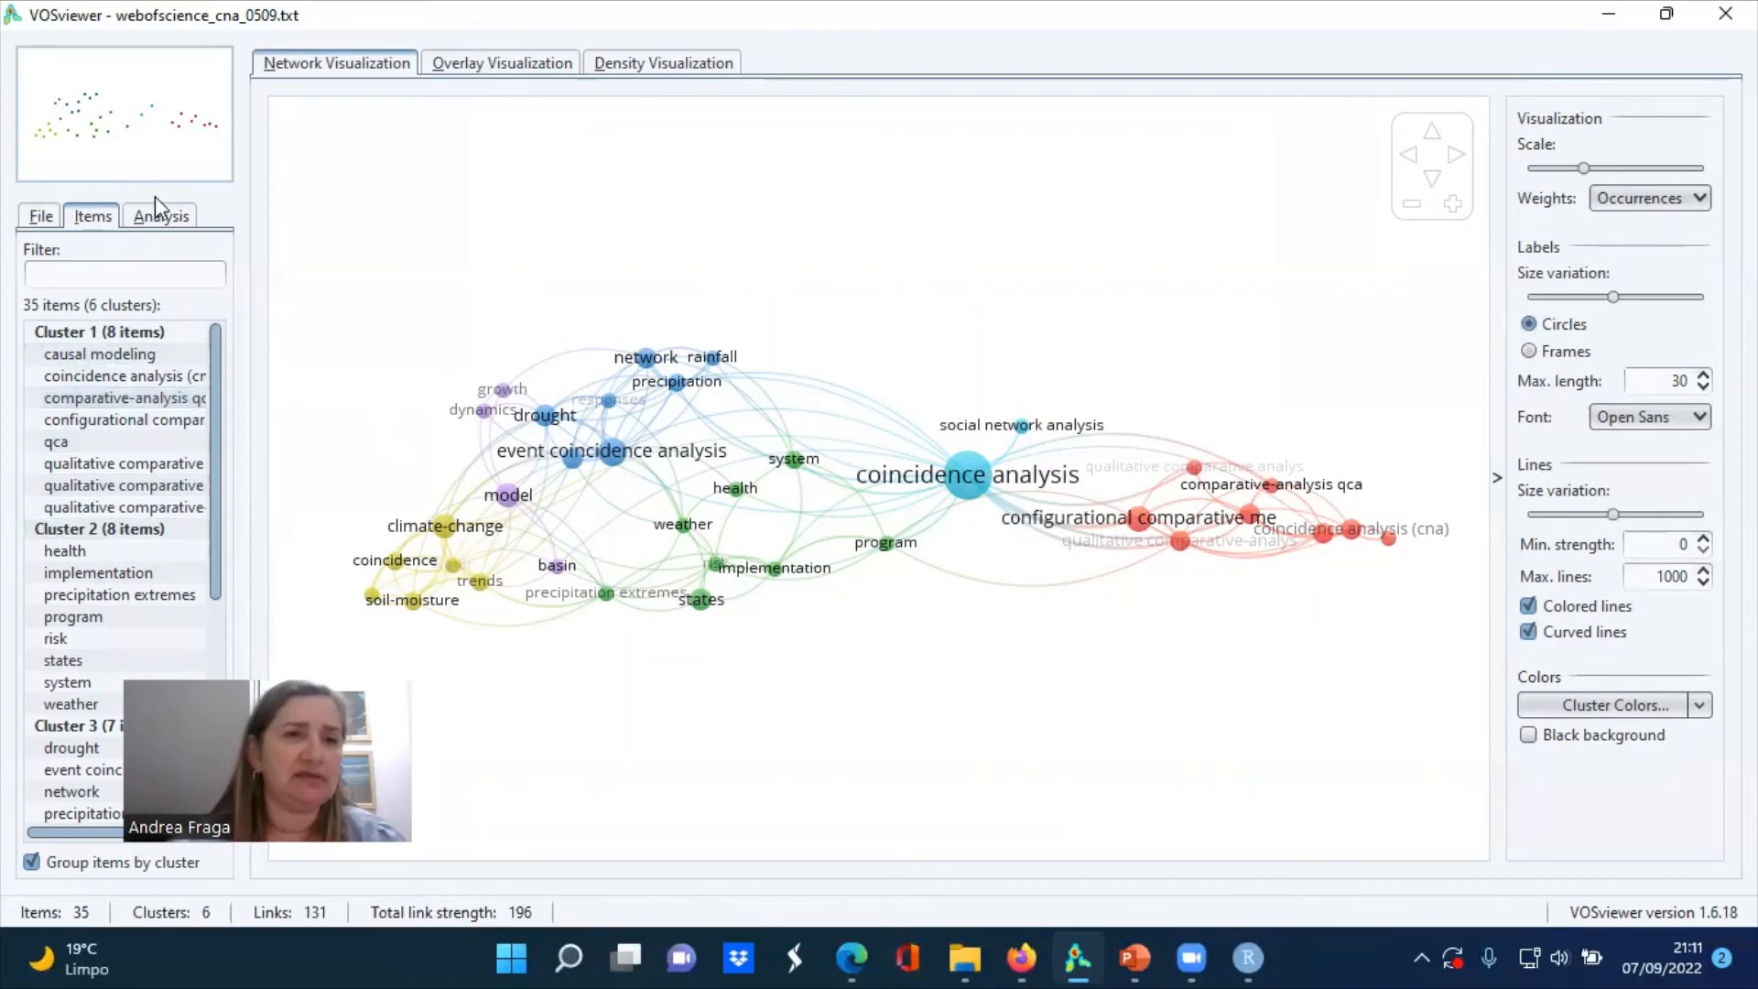
Check the available normalization methods for the map analysis and keep Association strength
{"action": "left_click", "coordinate": [162, 218]}
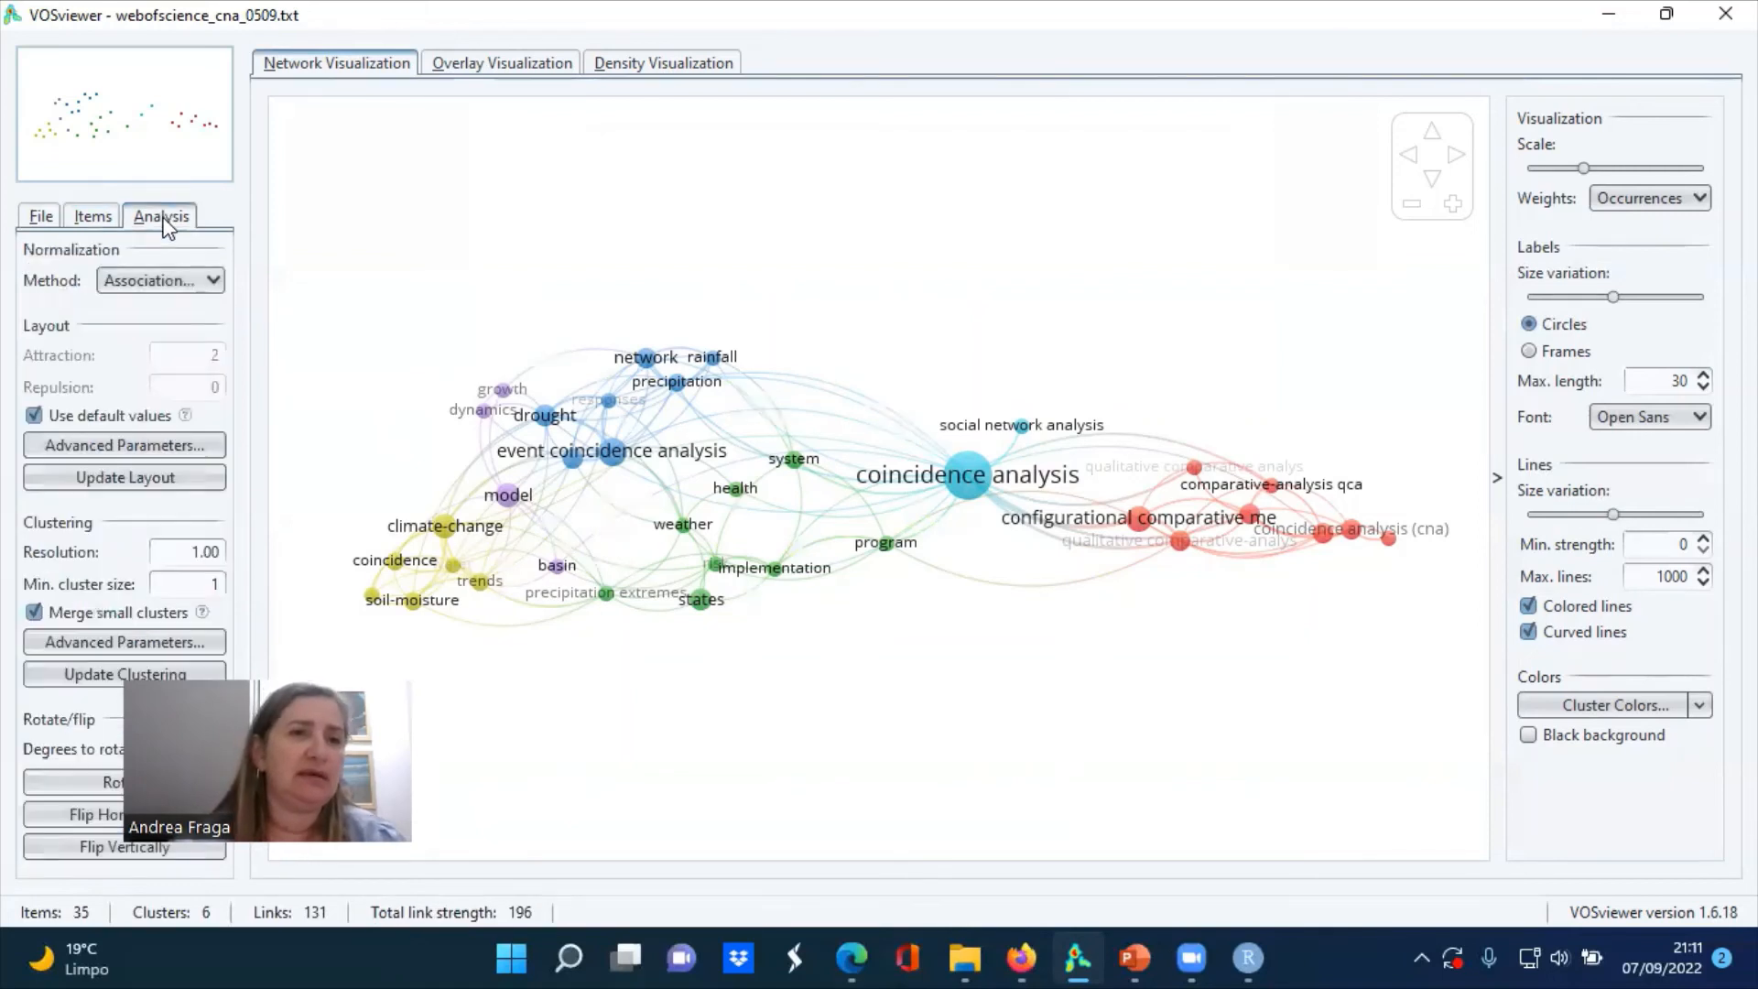
{"action": "left_click", "coordinate": [215, 286]}
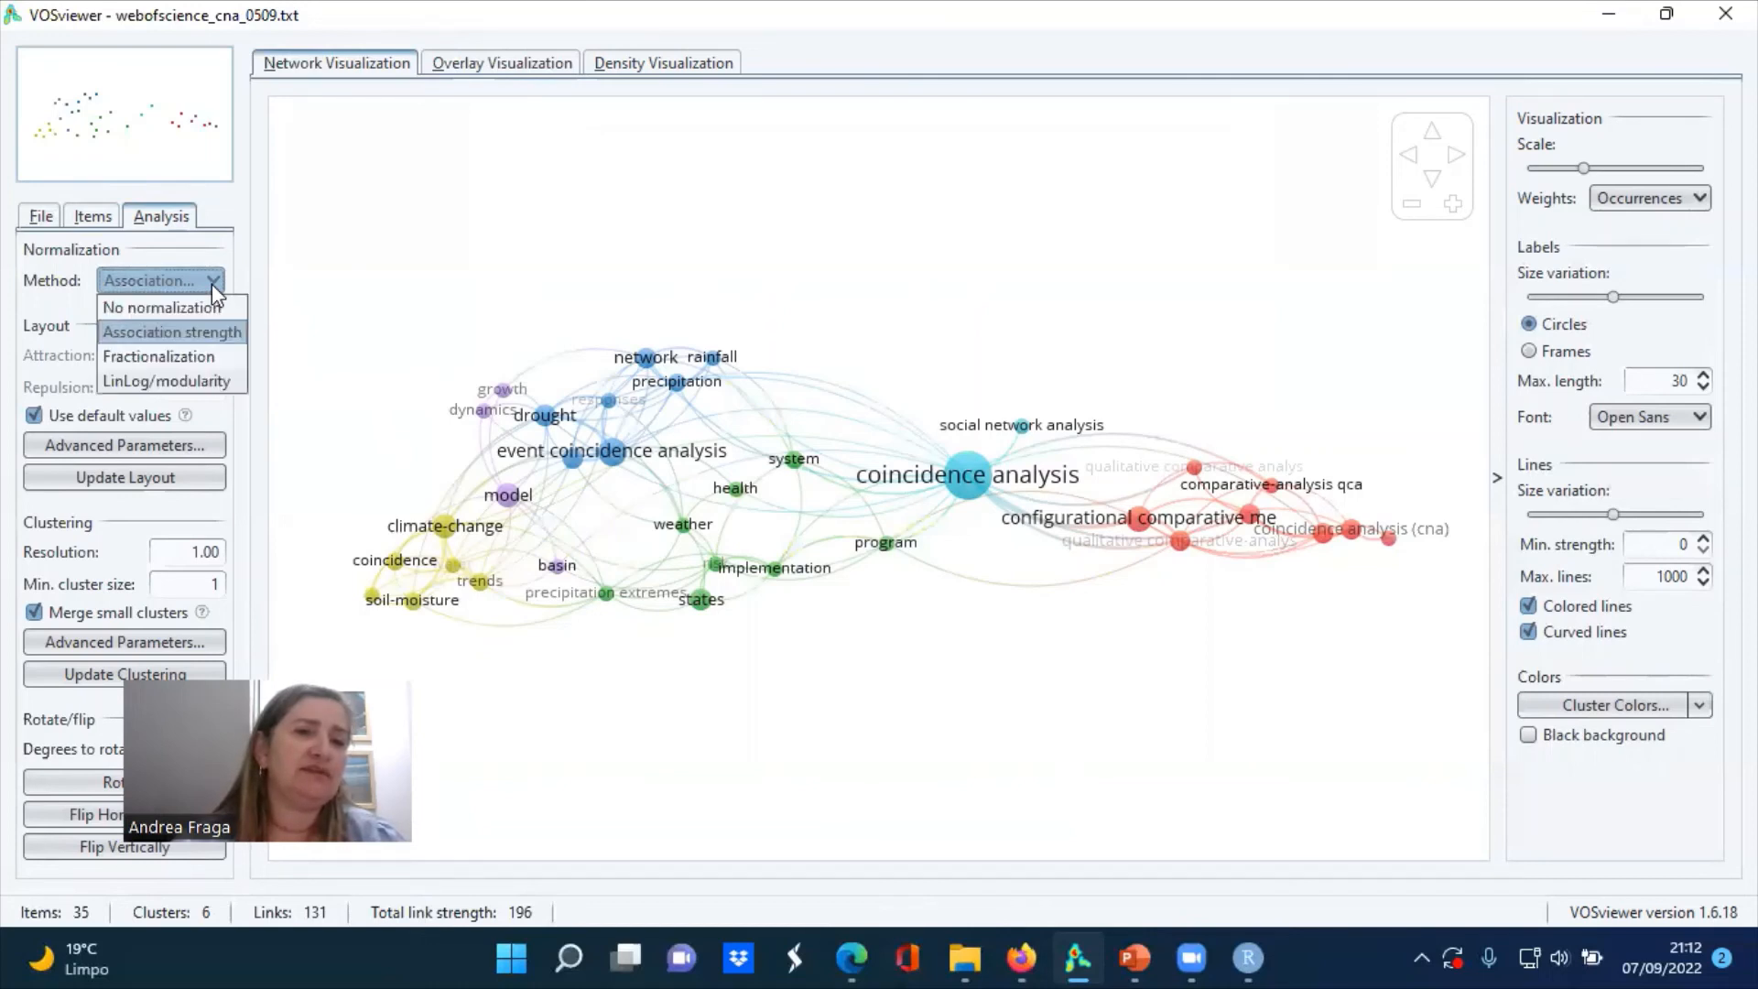
{"action": "left_click", "coordinate": [211, 284]}
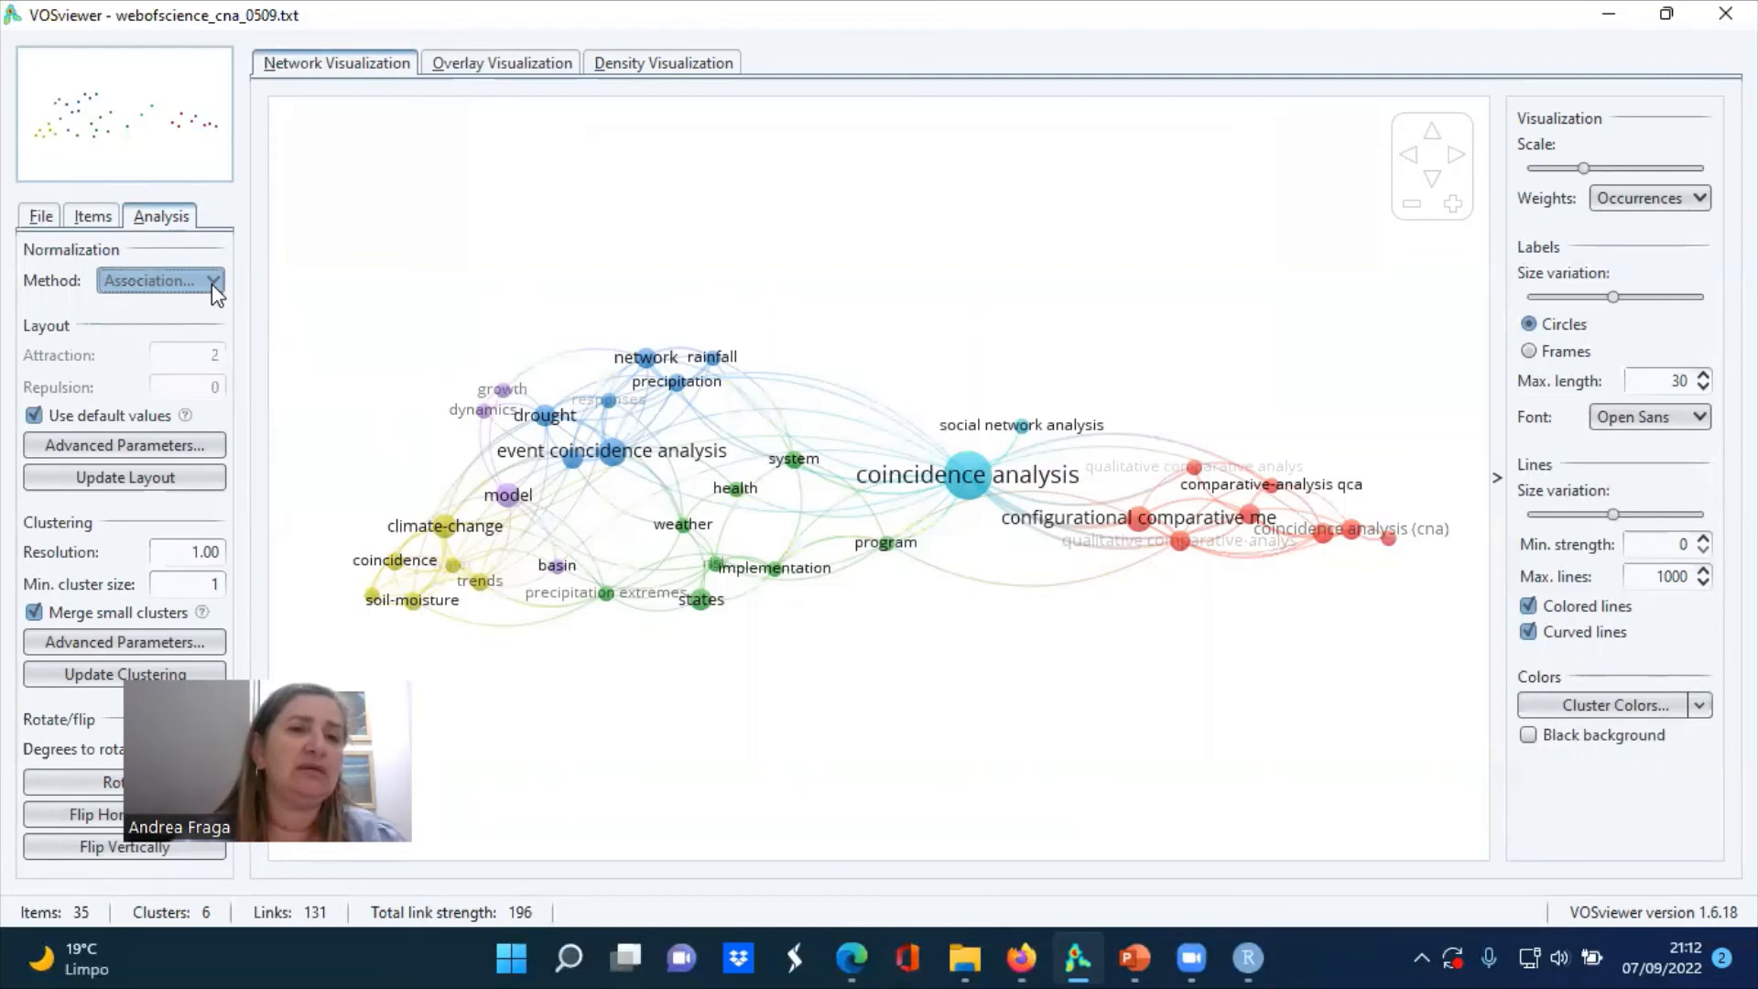
{"action": "left_click", "coordinate": [91, 222]}
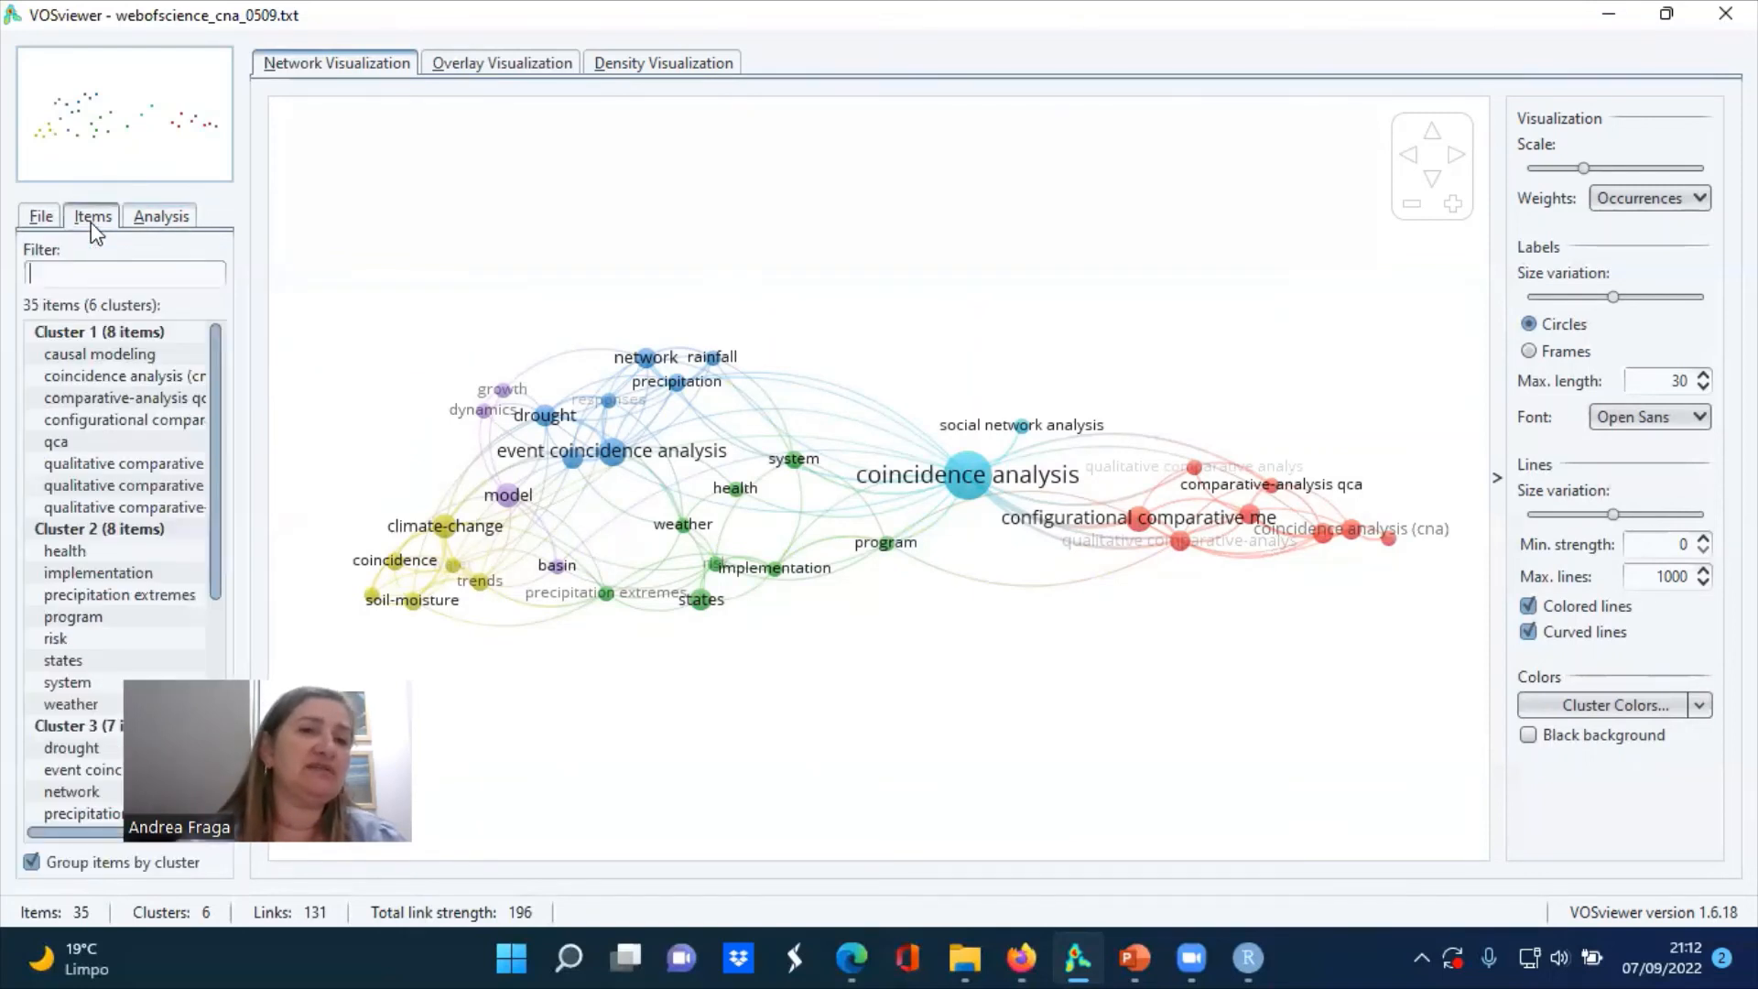
Create a co-citation map of cited references from the same Web of Science file with full counting and default thresholds, and check its density view
{"action": "left_click", "coordinate": [44, 217]}
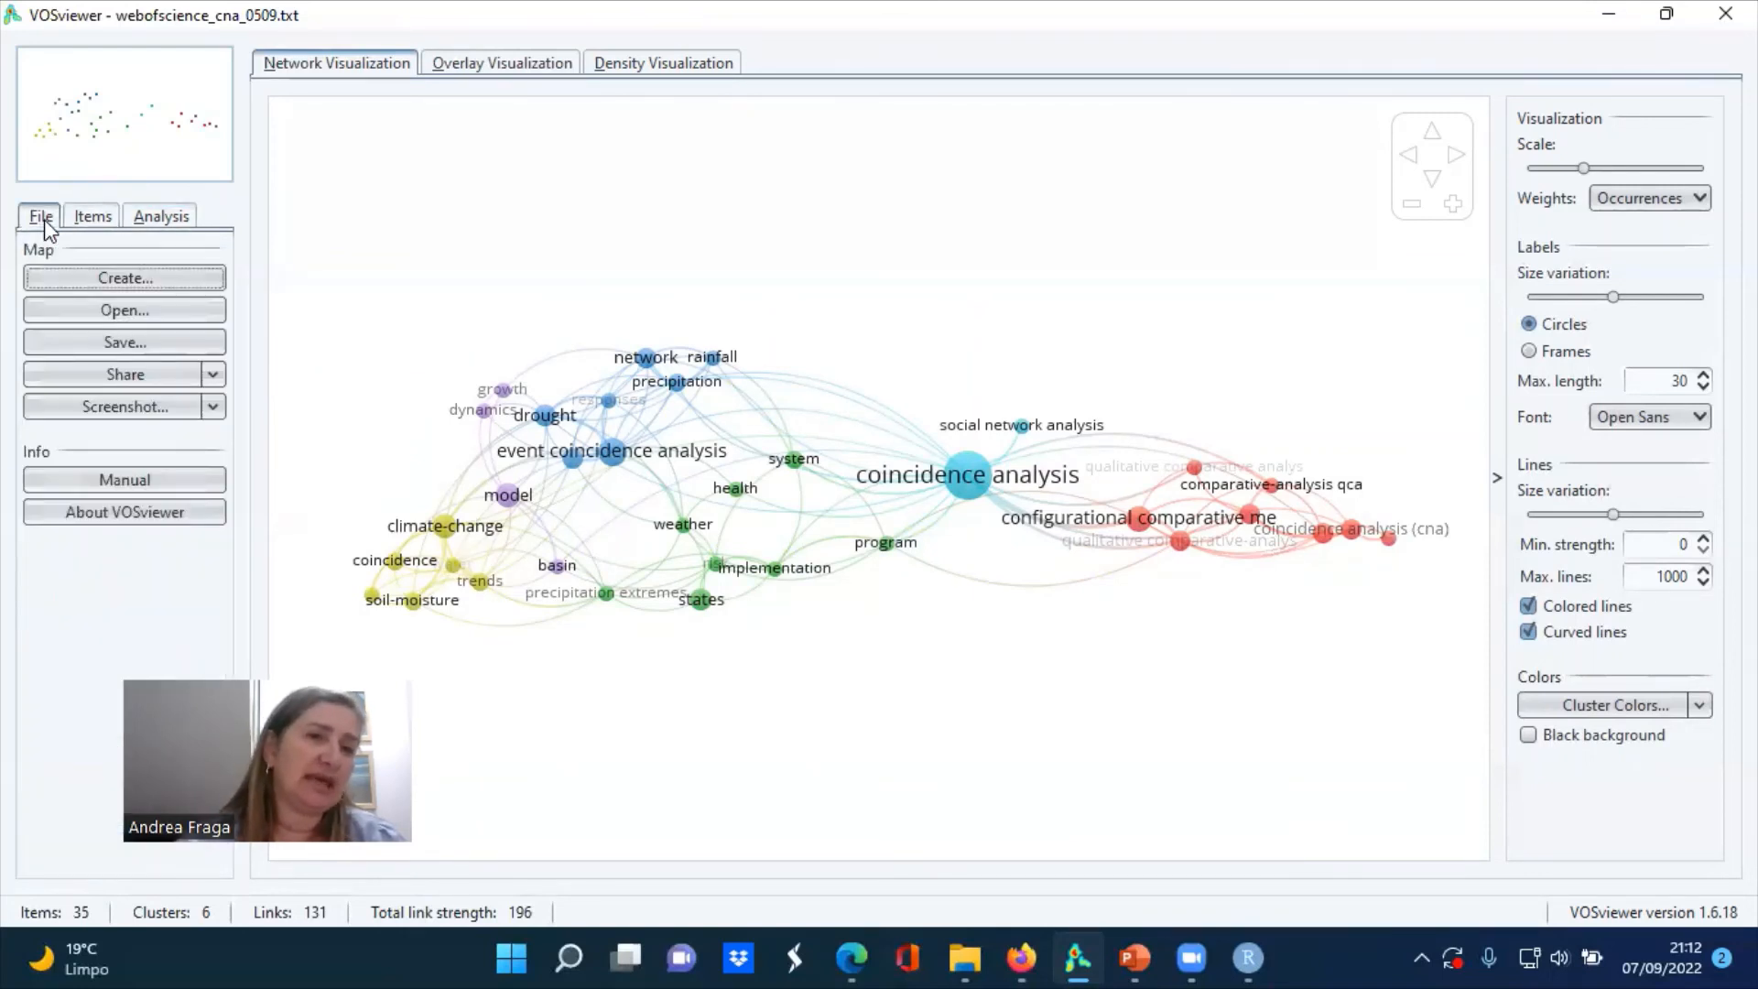
{"action": "left_click", "coordinate": [165, 282]}
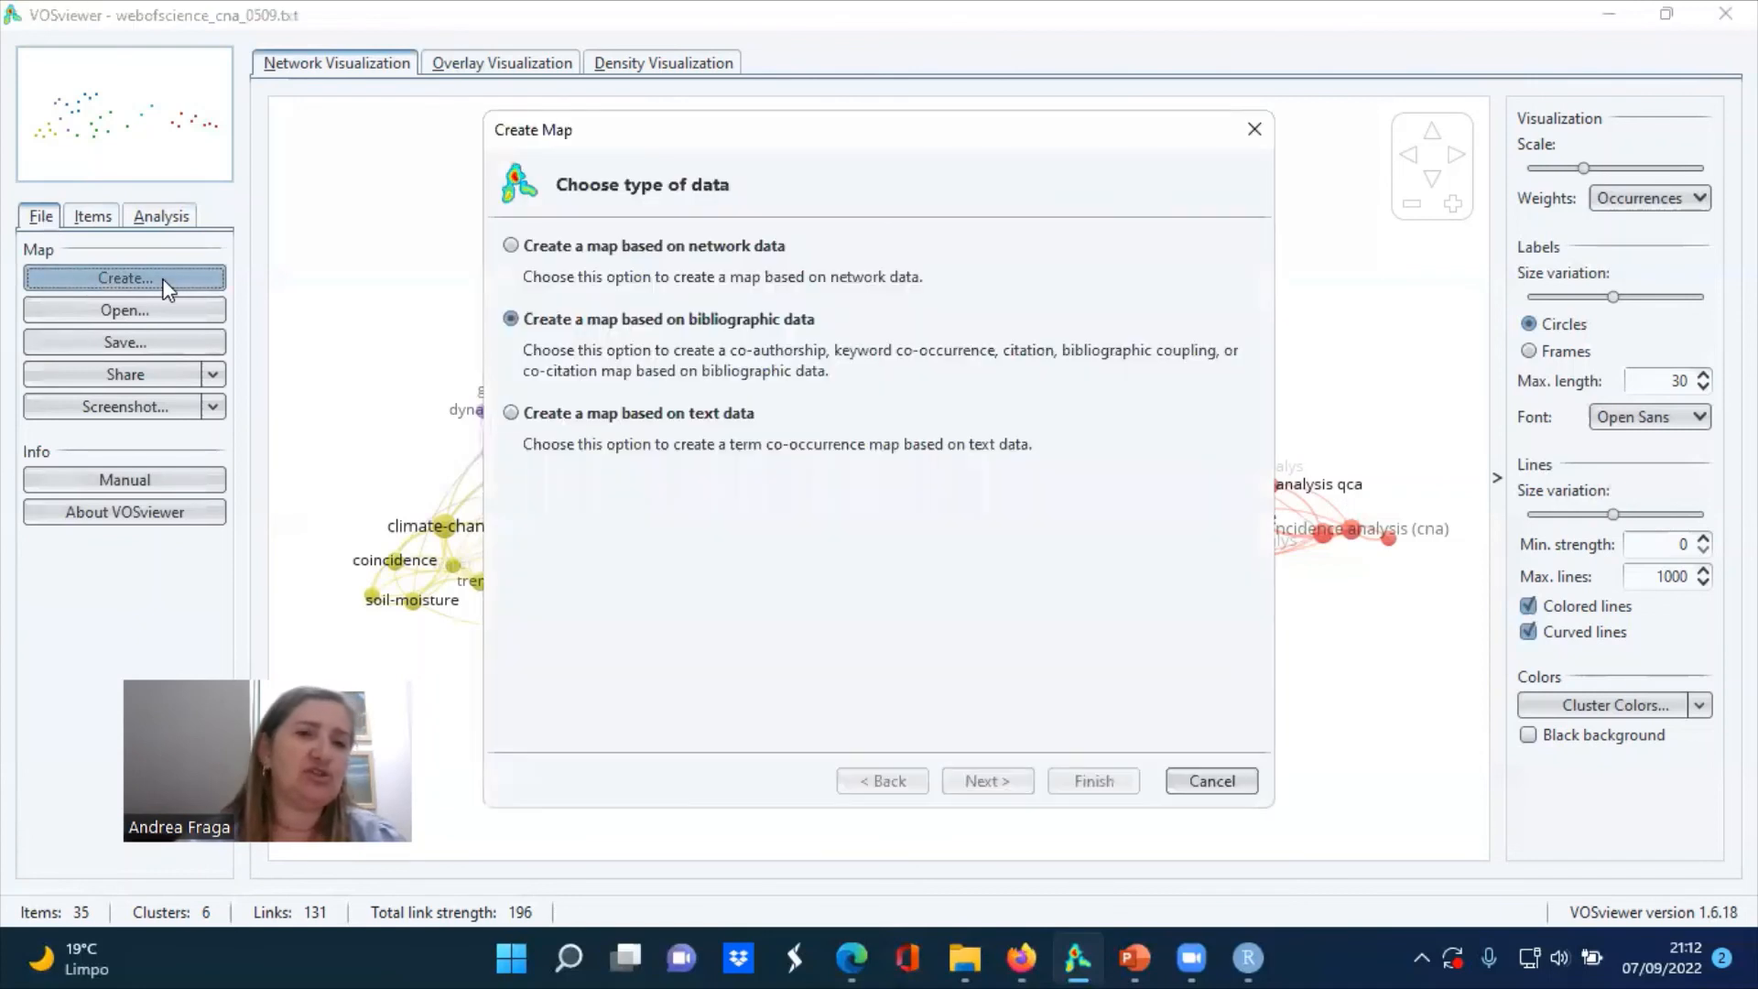
{"action": "left_click", "coordinate": [990, 784]}
{"action": "left_click", "coordinate": [994, 787]}
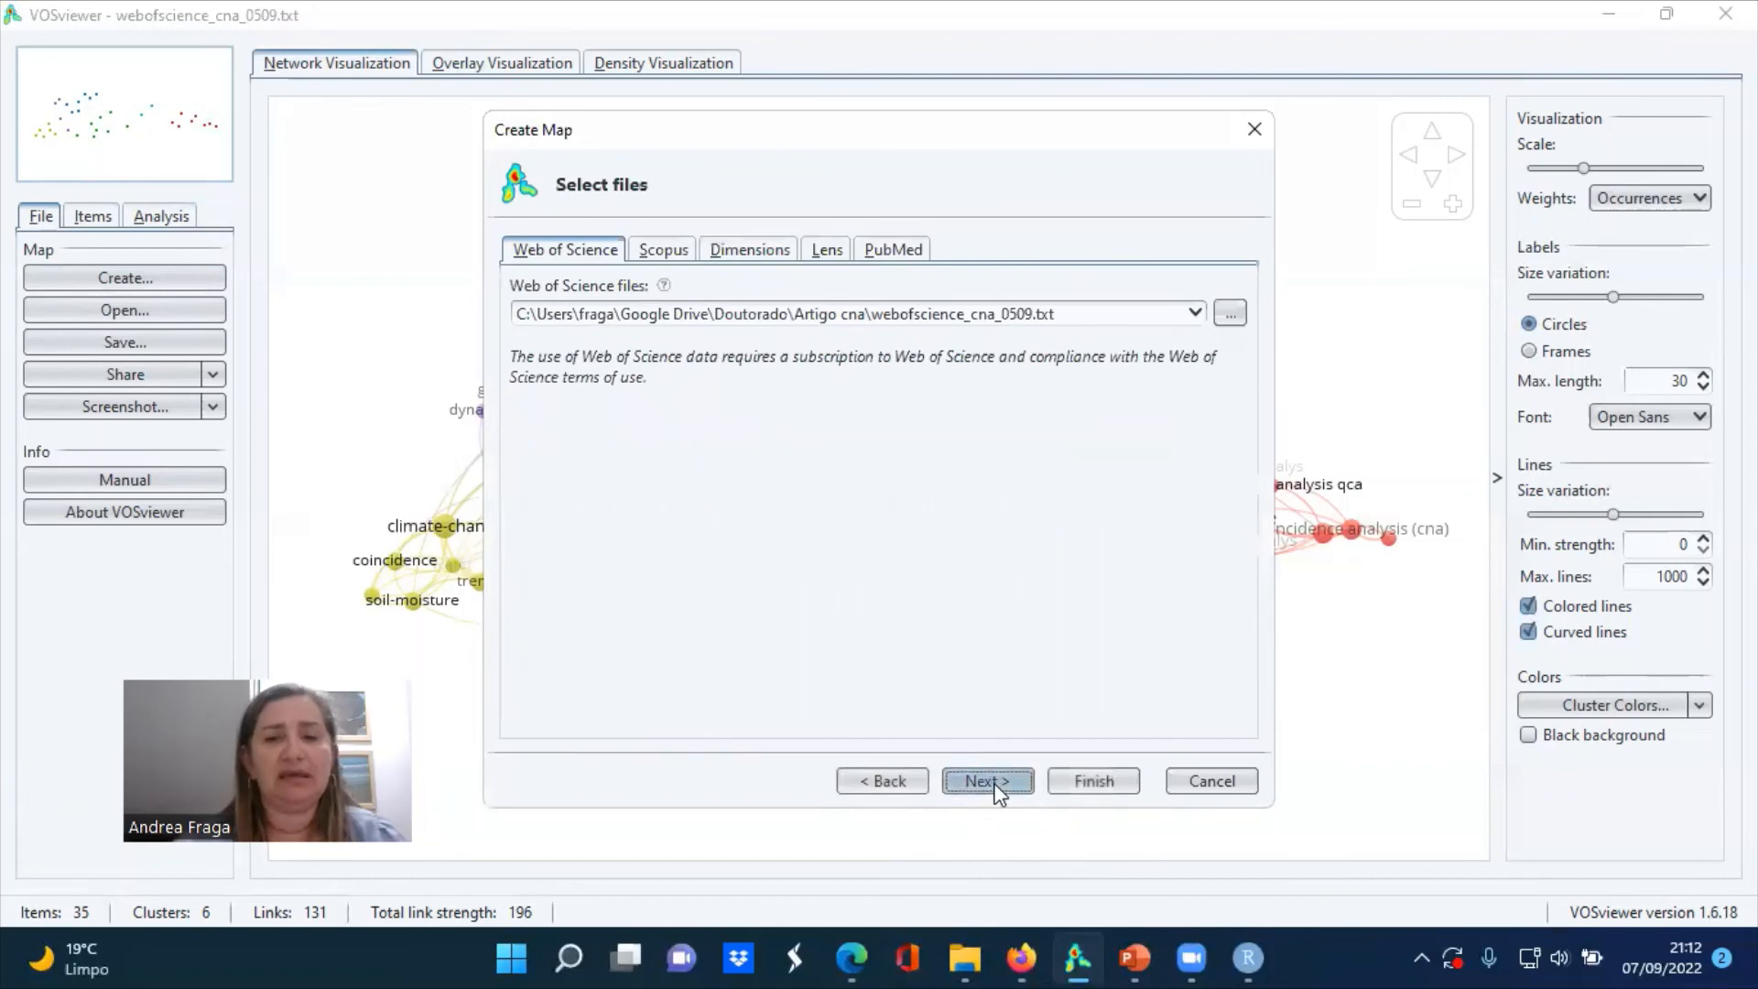
{"action": "left_click", "coordinate": [994, 784]}
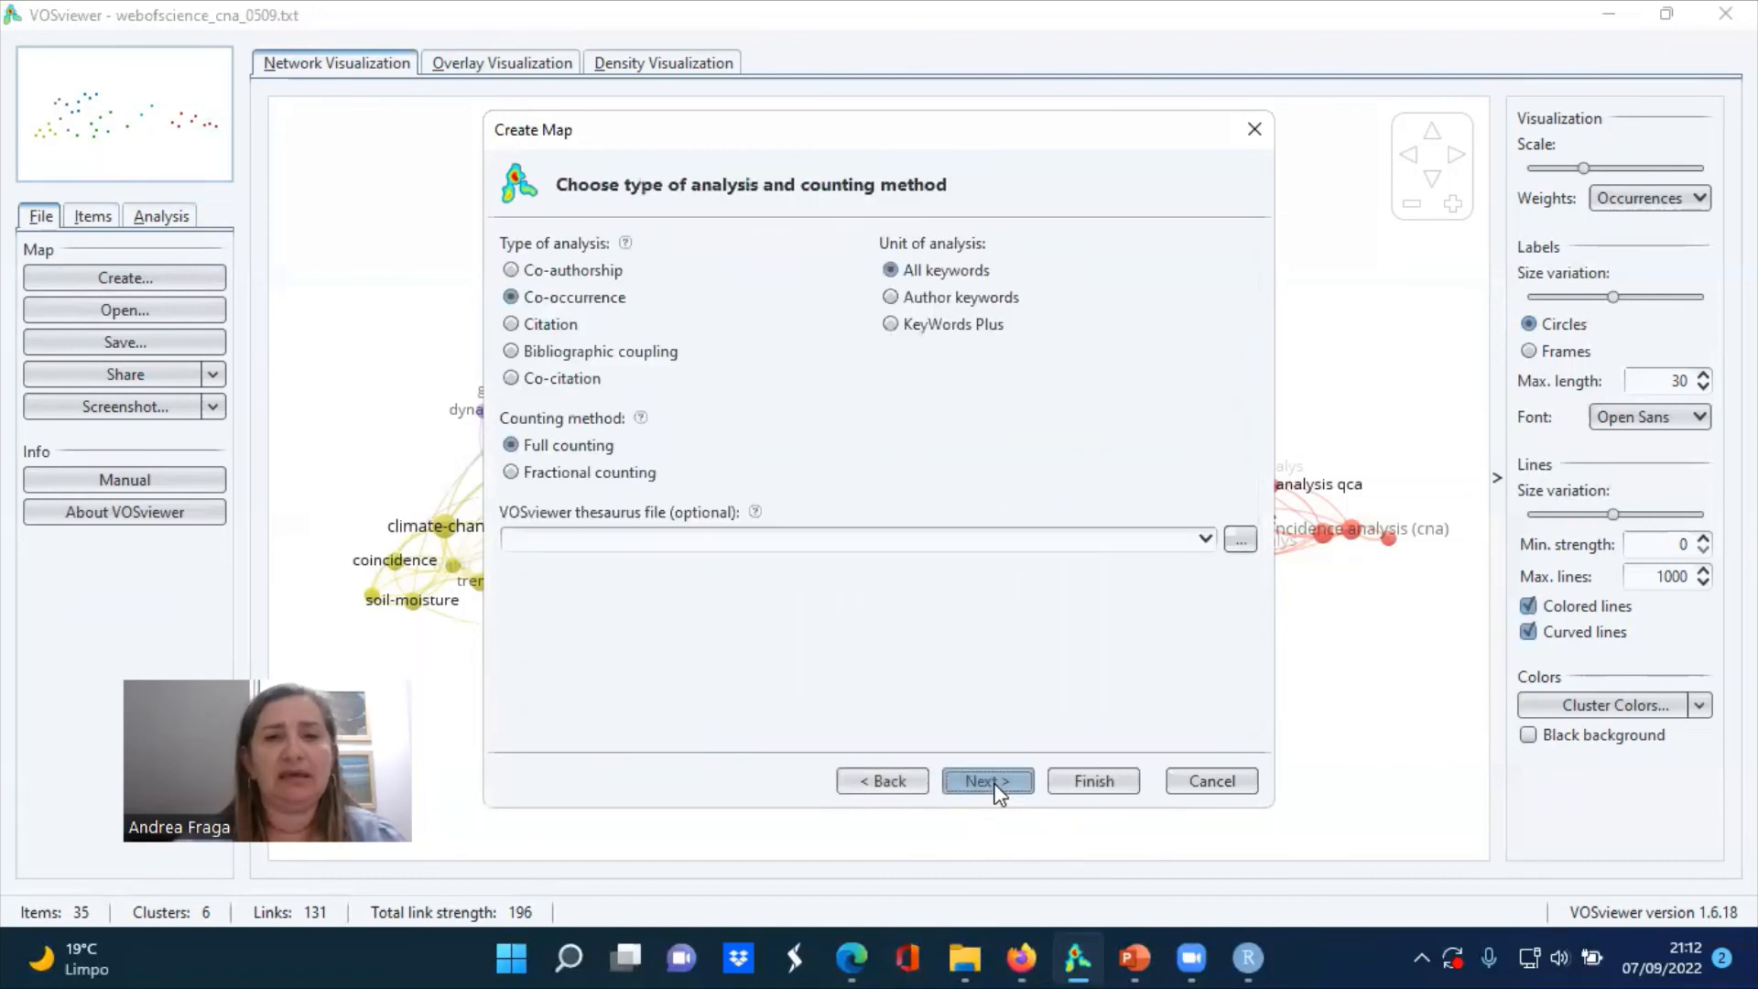
{"action": "left_click", "coordinate": [511, 378]}
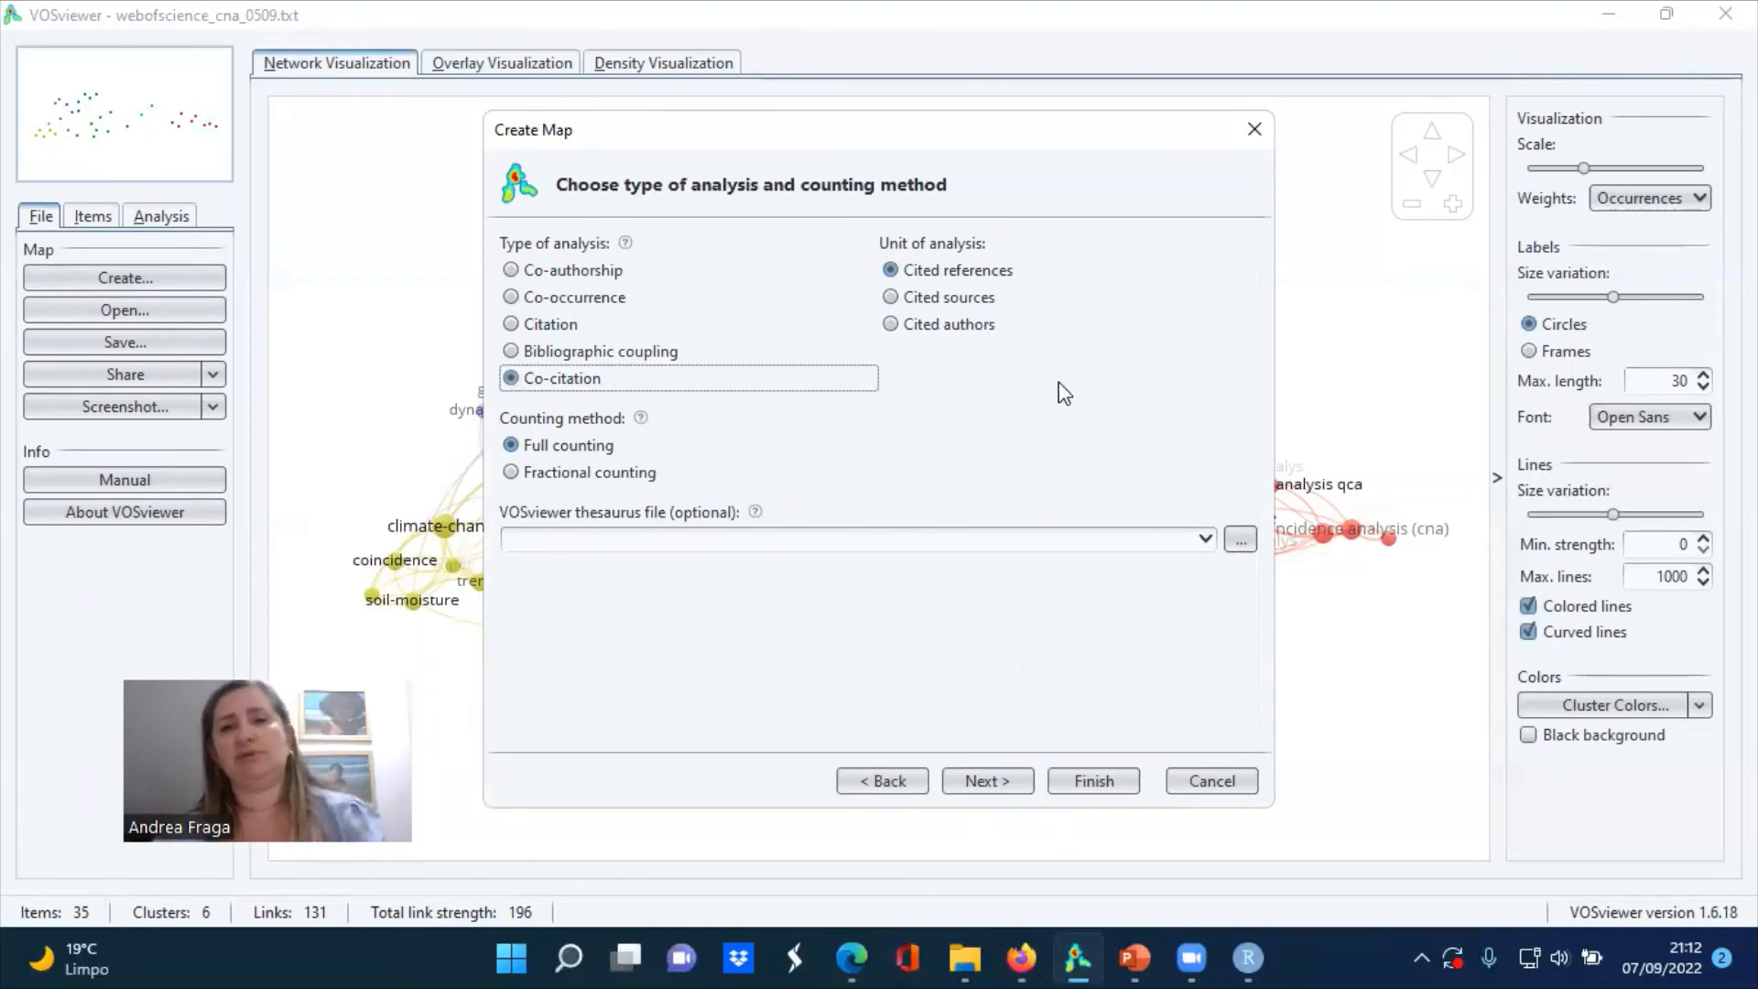
{"action": "left_click", "coordinate": [1101, 777]}
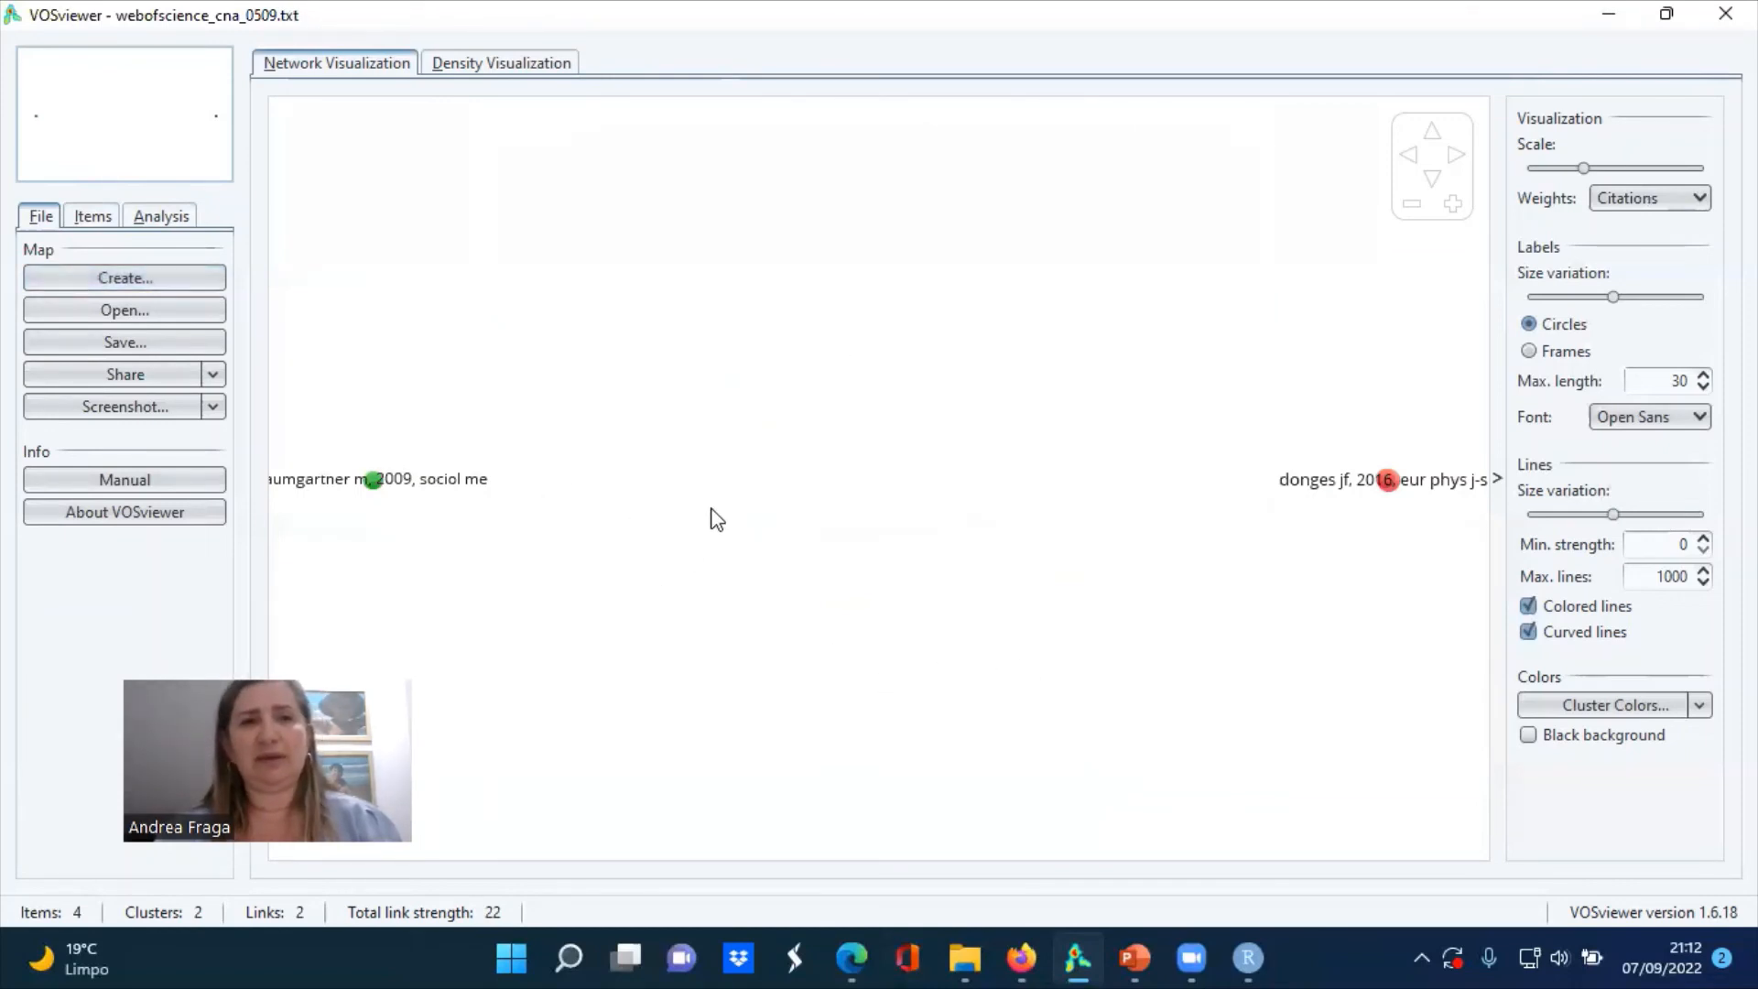
{"action": "left_click", "coordinate": [494, 68]}
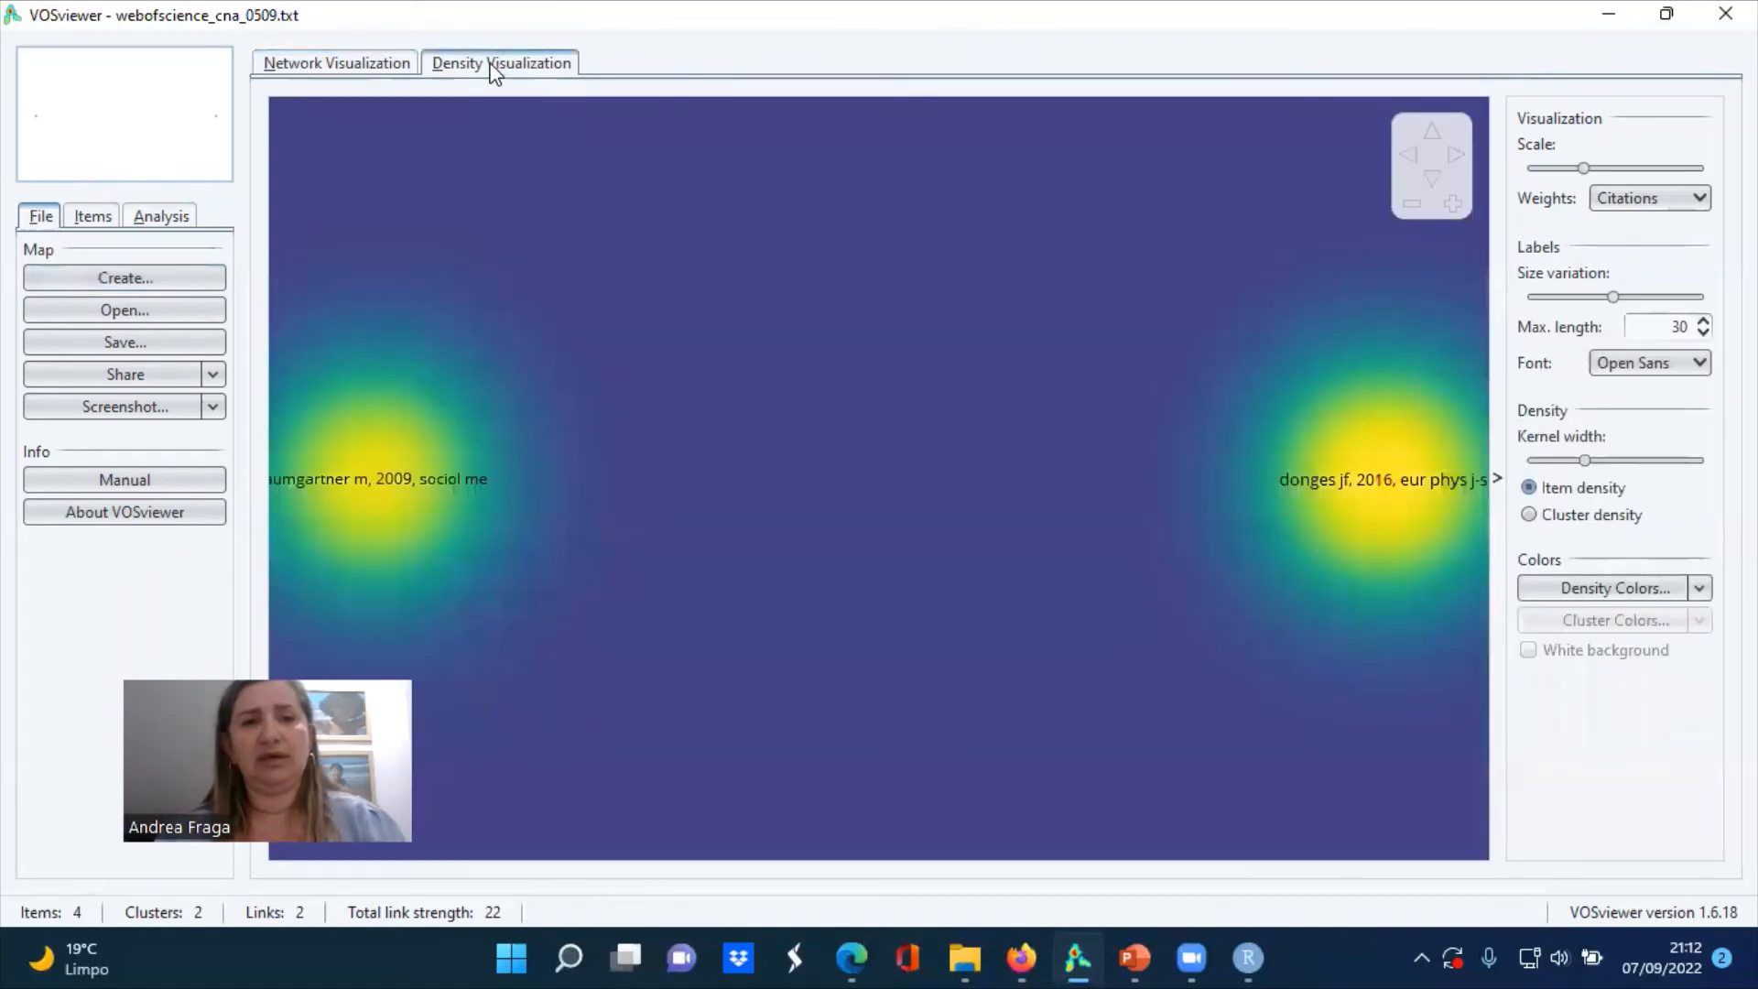
{"action": "left_click", "coordinate": [313, 66]}
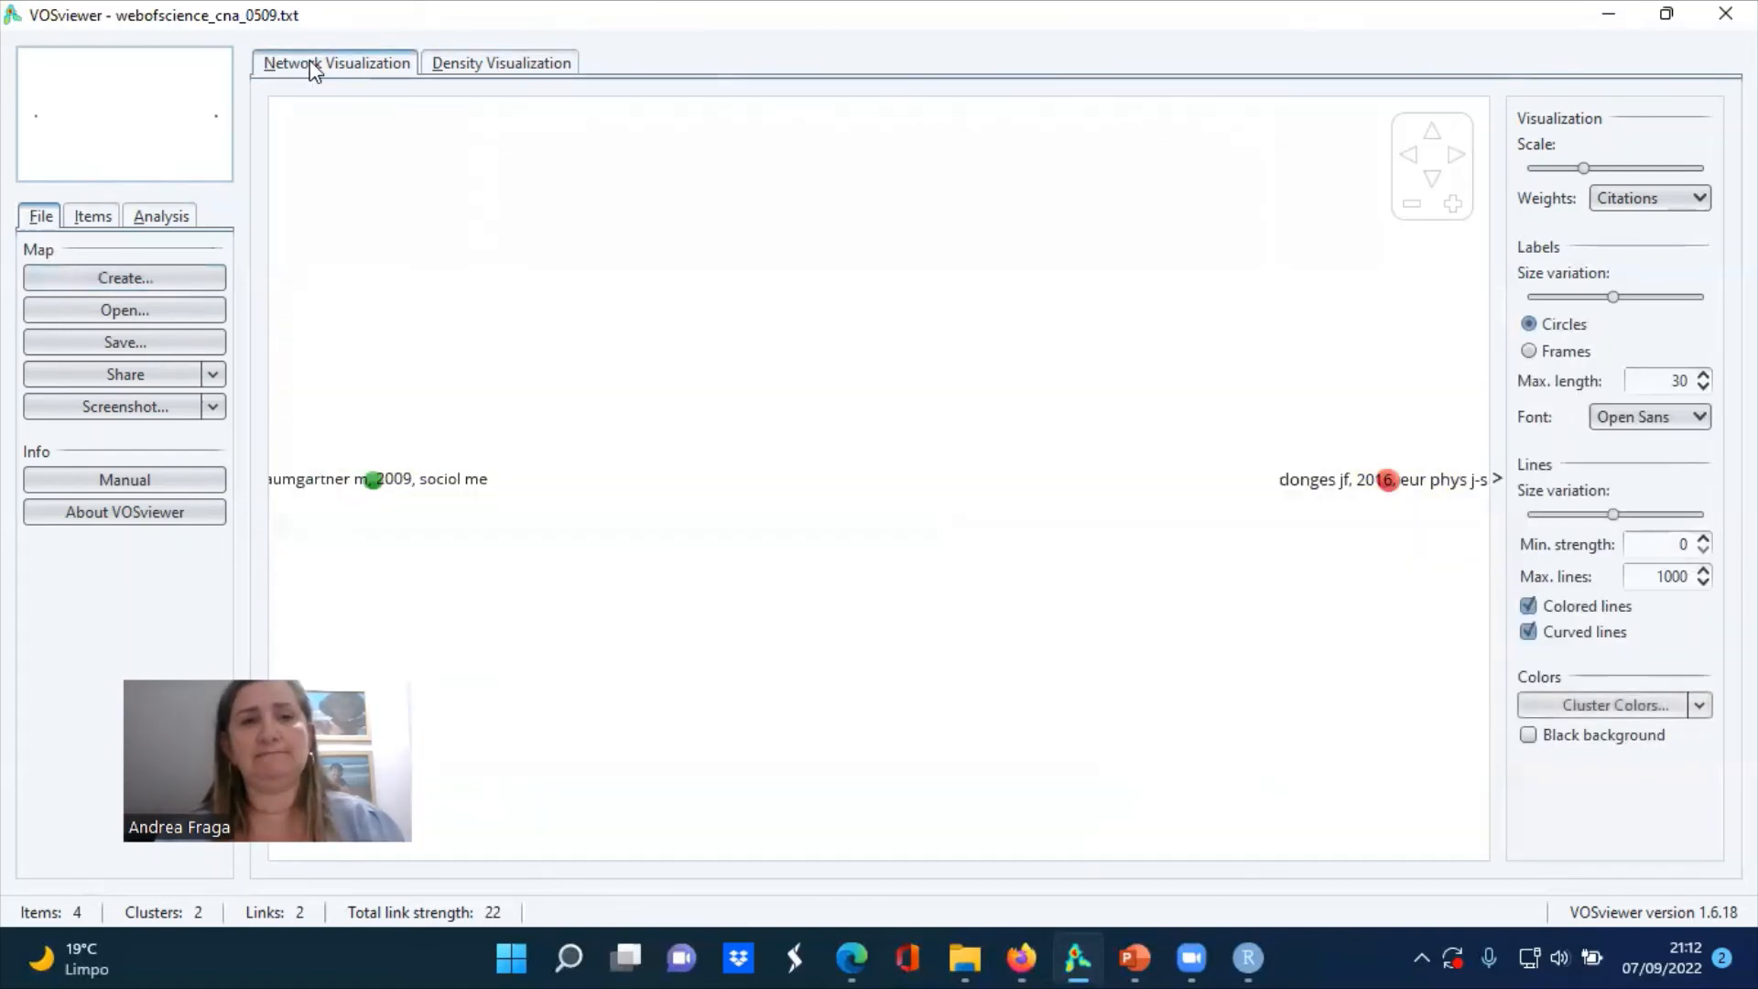
Start a new bibliographic map from the same Web of Science file, keeping co-citation analysis of cited references with full counting
{"action": "left_click", "coordinate": [151, 282]}
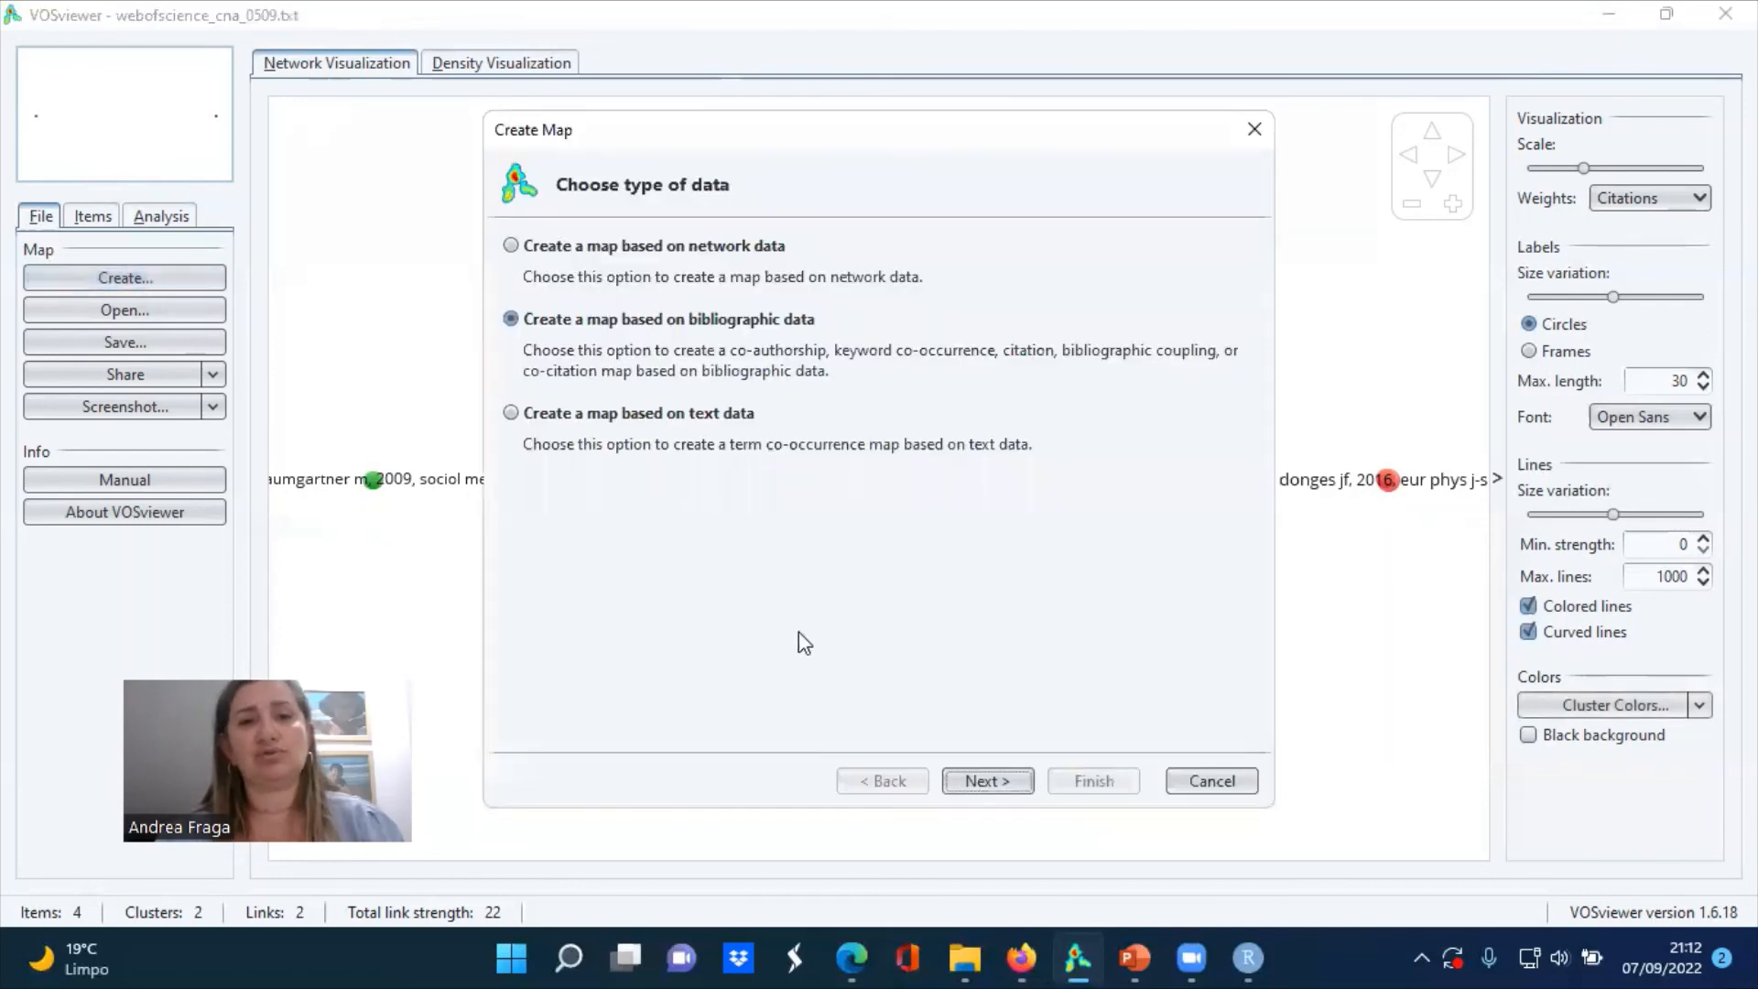
{"action": "left_click", "coordinate": [987, 793]}
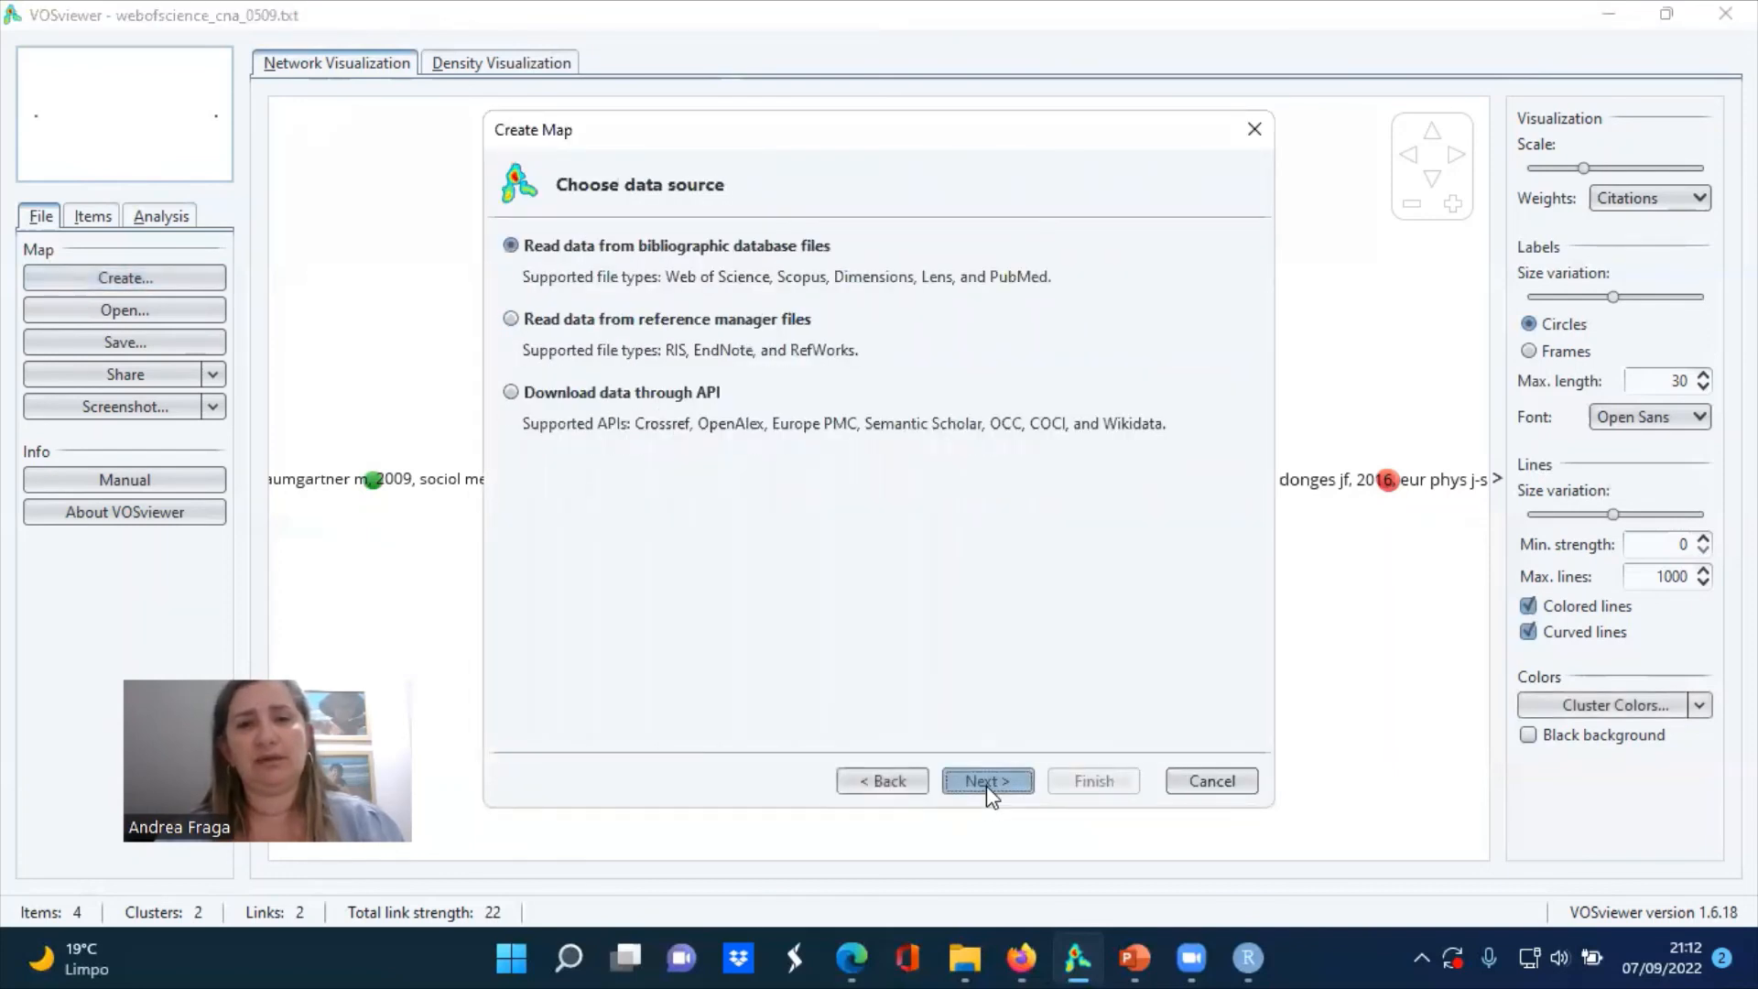
{"action": "left_click", "coordinate": [987, 793]}
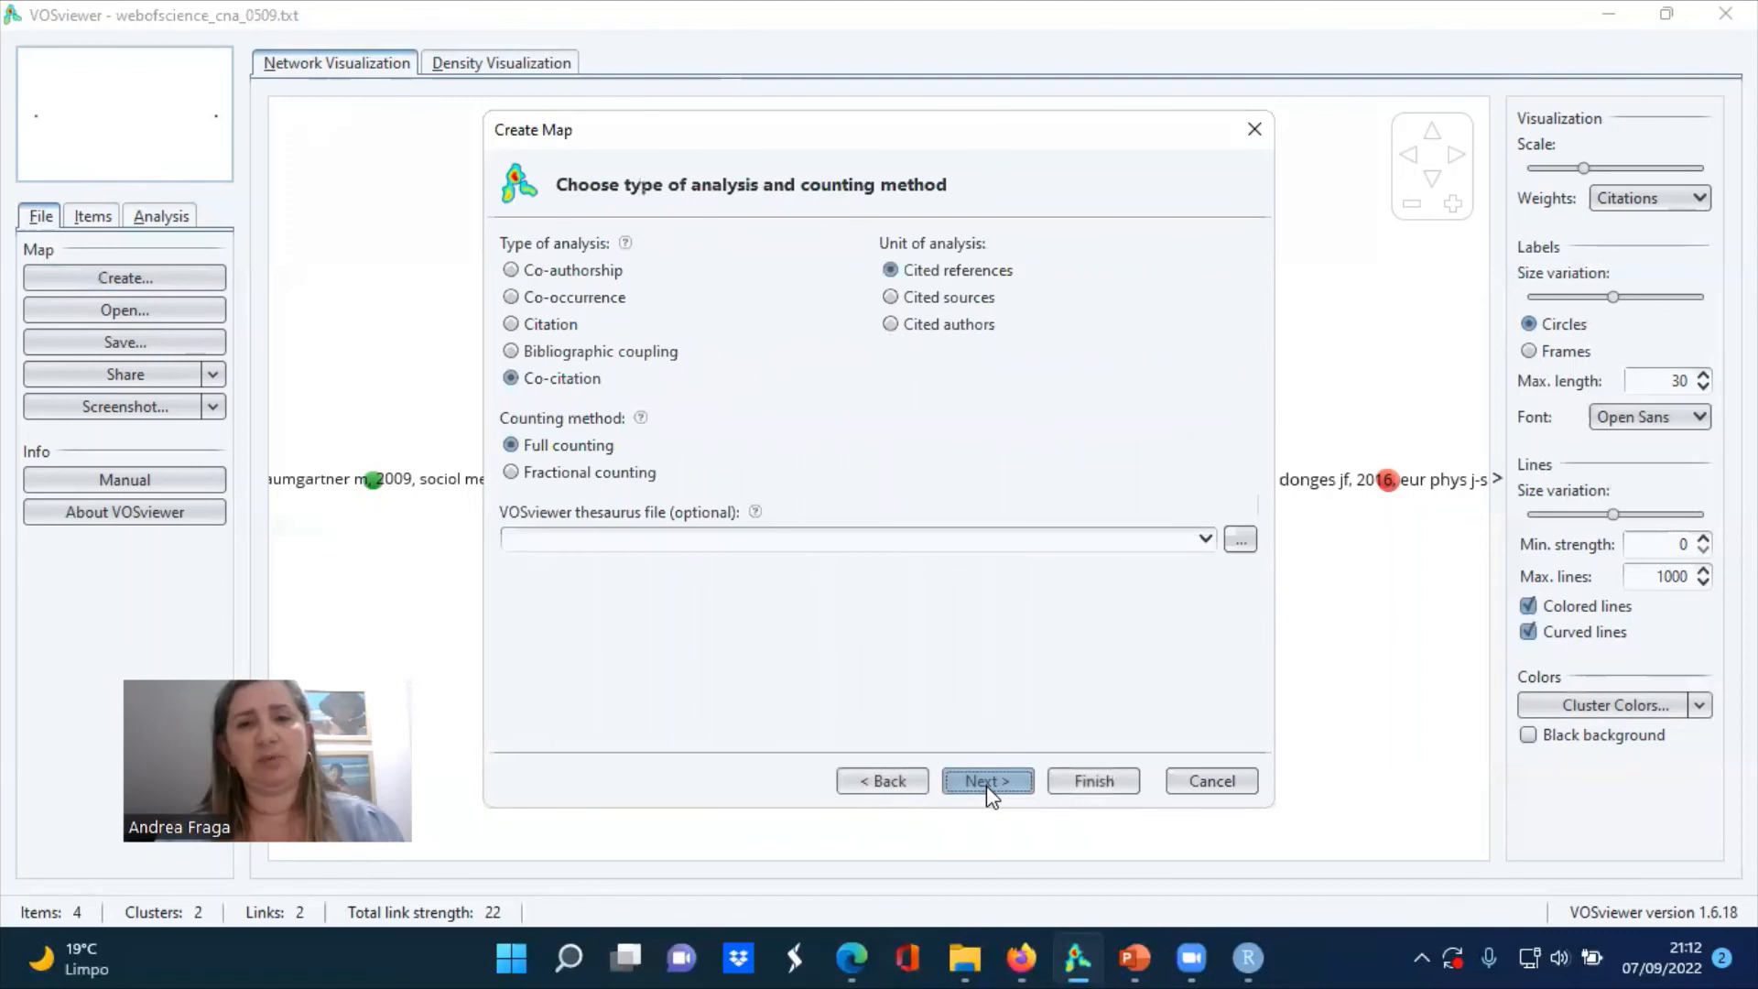
{"action": "left_click", "coordinate": [988, 782]}
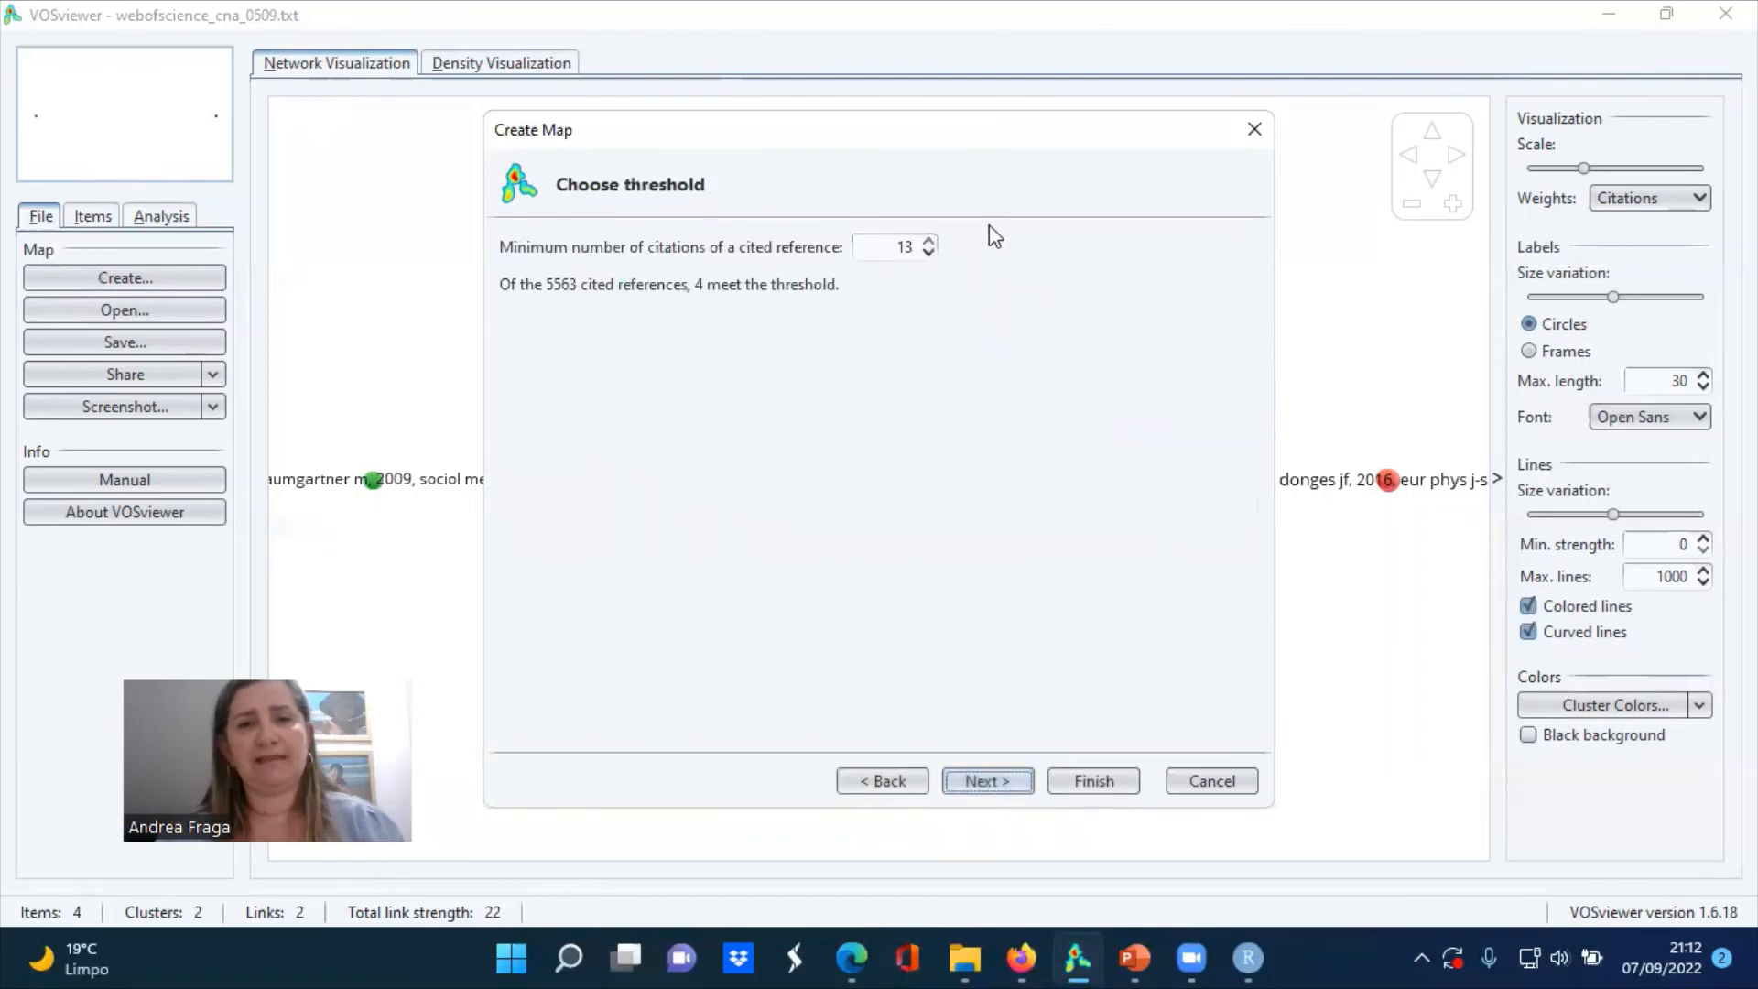
Lower the minimum number of citations of a cited reference to 3
{"action": "left_click", "coordinate": [929, 253]}
{"action": "left_click", "coordinate": [929, 254]}
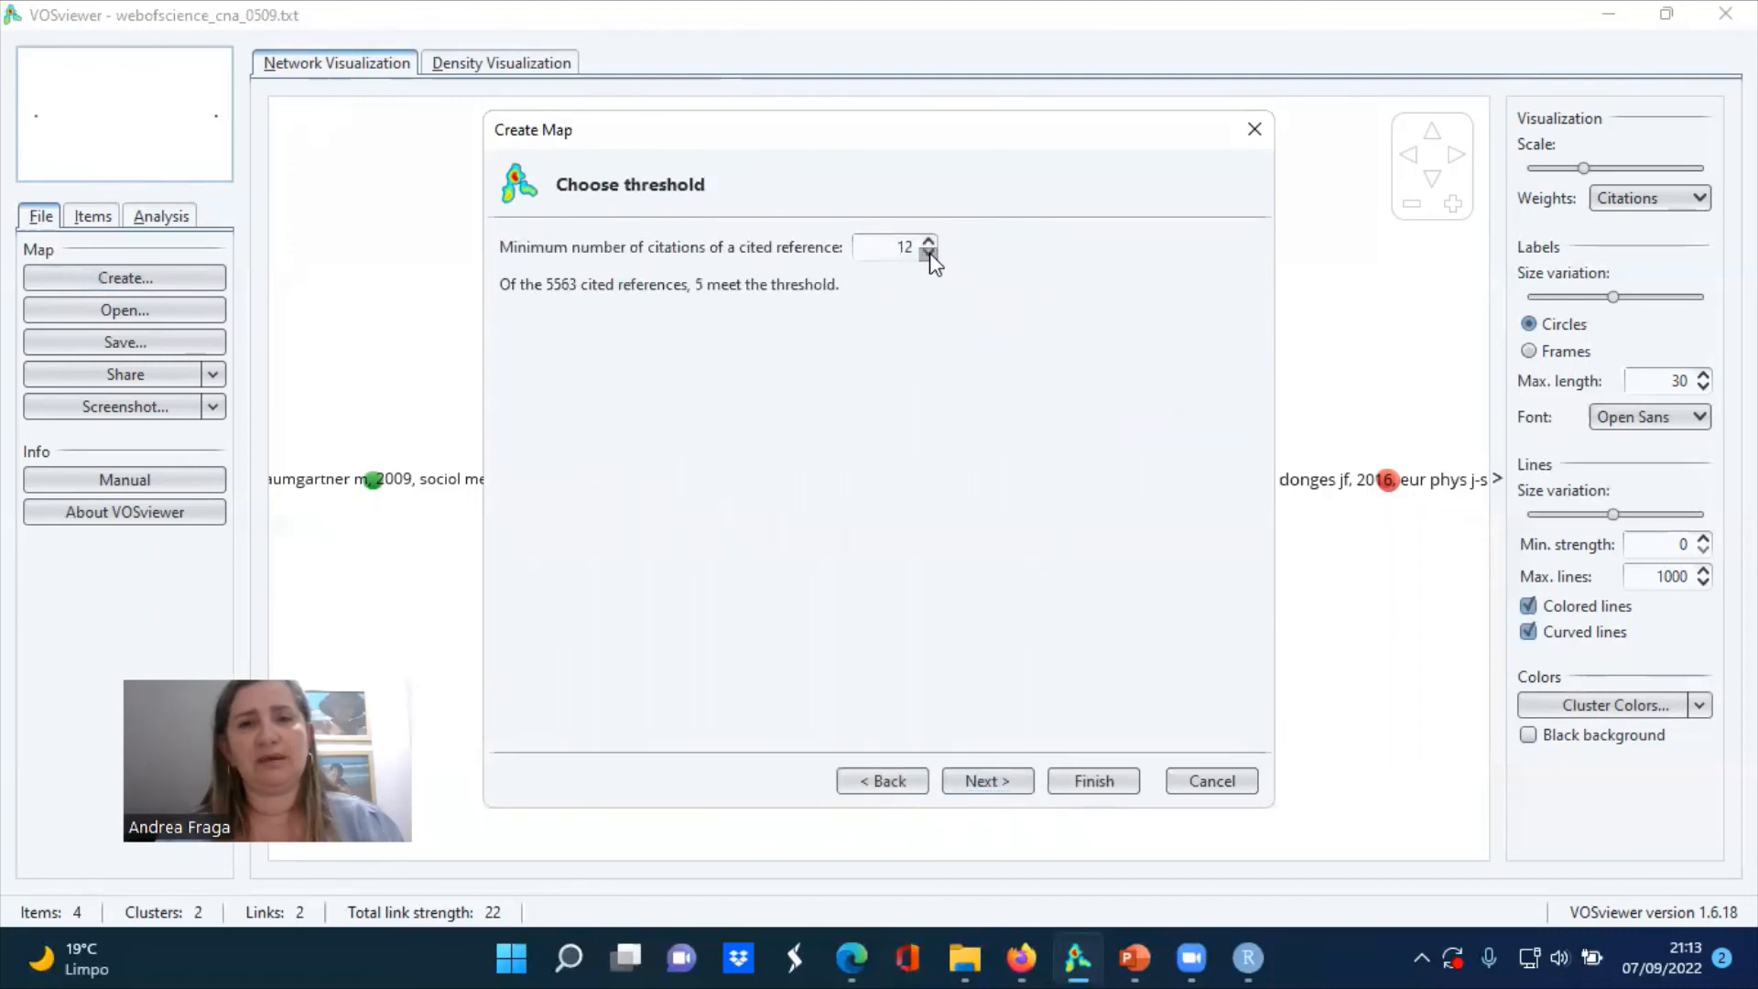
{"action": "left_click", "coordinate": [929, 254]}
{"action": "left_click", "coordinate": [930, 254]}
{"action": "left_click", "coordinate": [929, 254]}
{"action": "left_click", "coordinate": [929, 254]}
{"action": "left_click", "coordinate": [930, 253]}
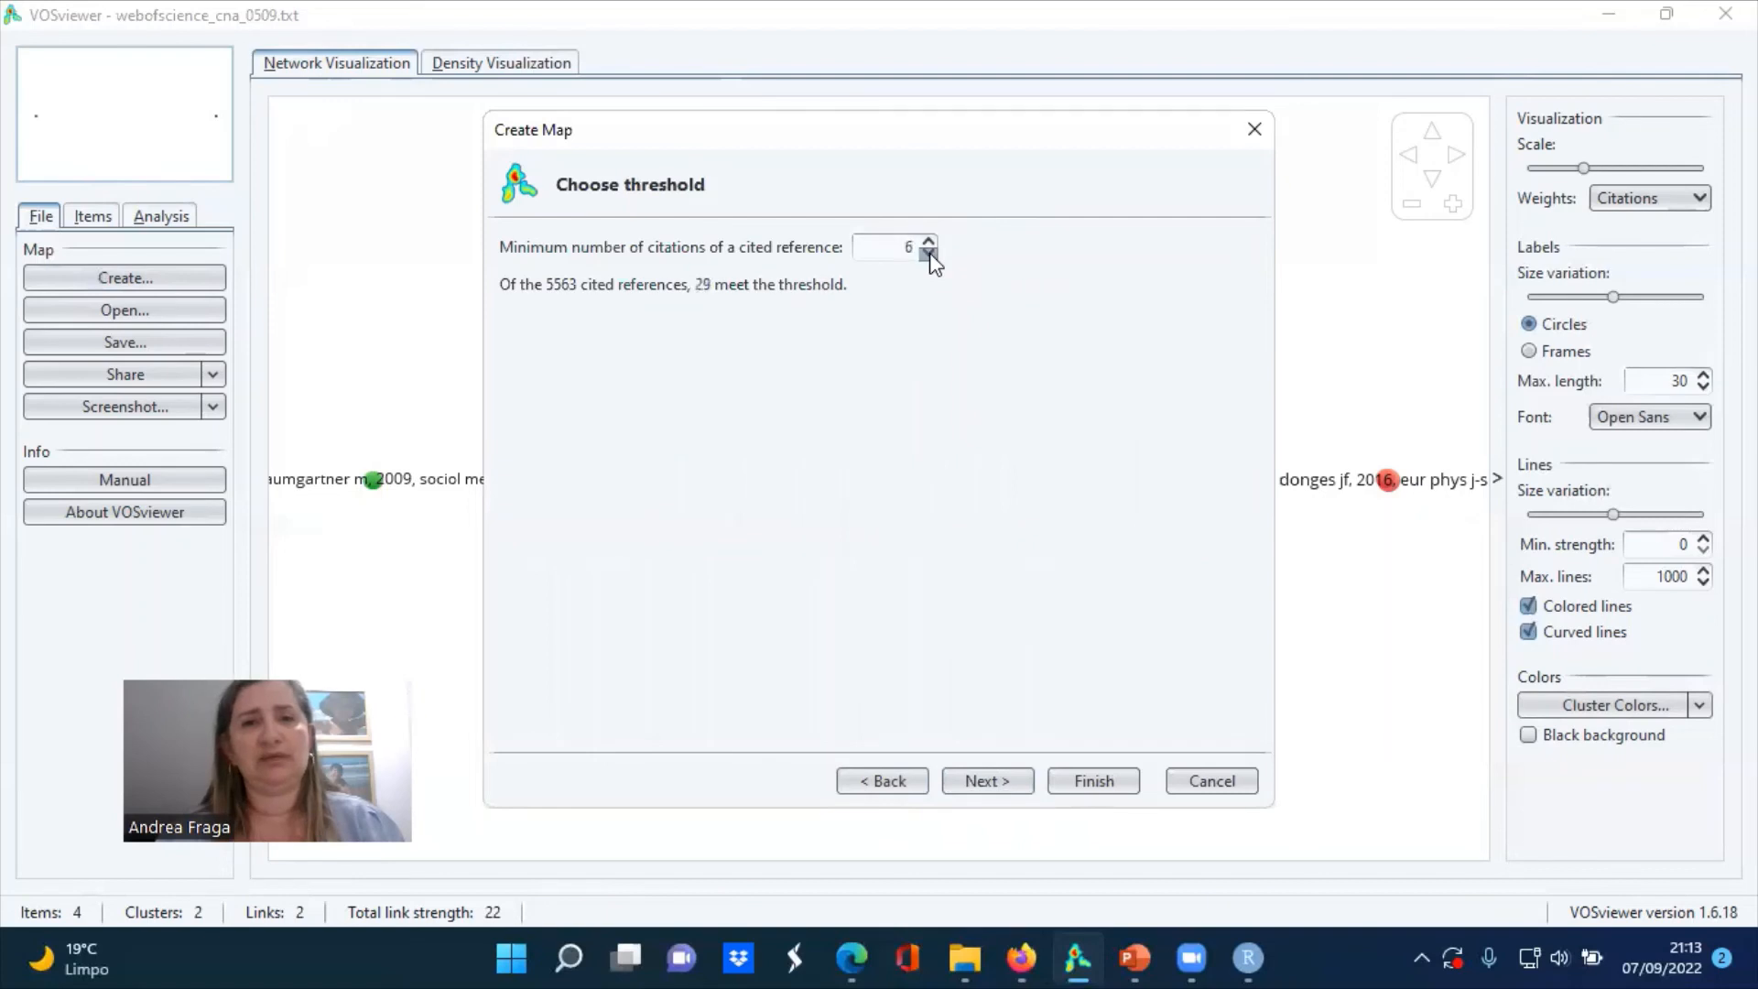
{"action": "left_click", "coordinate": [929, 253]}
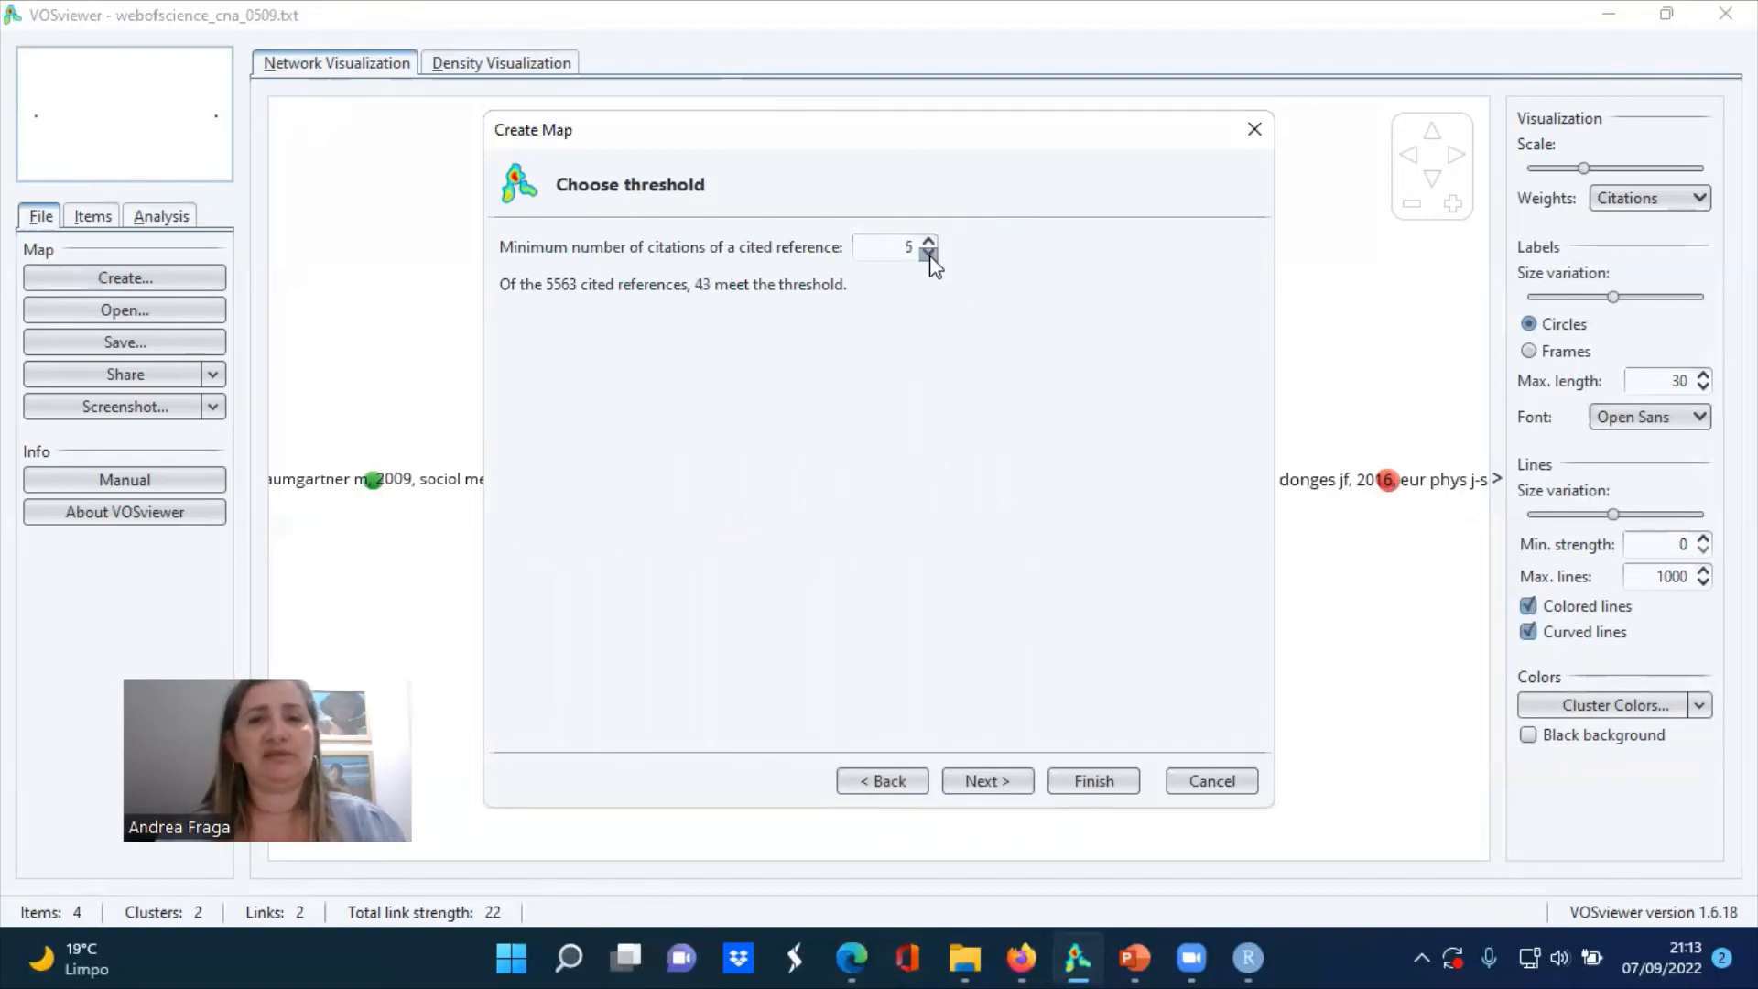
{"action": "left_click", "coordinate": [930, 253]}
{"action": "left_click", "coordinate": [929, 253]}
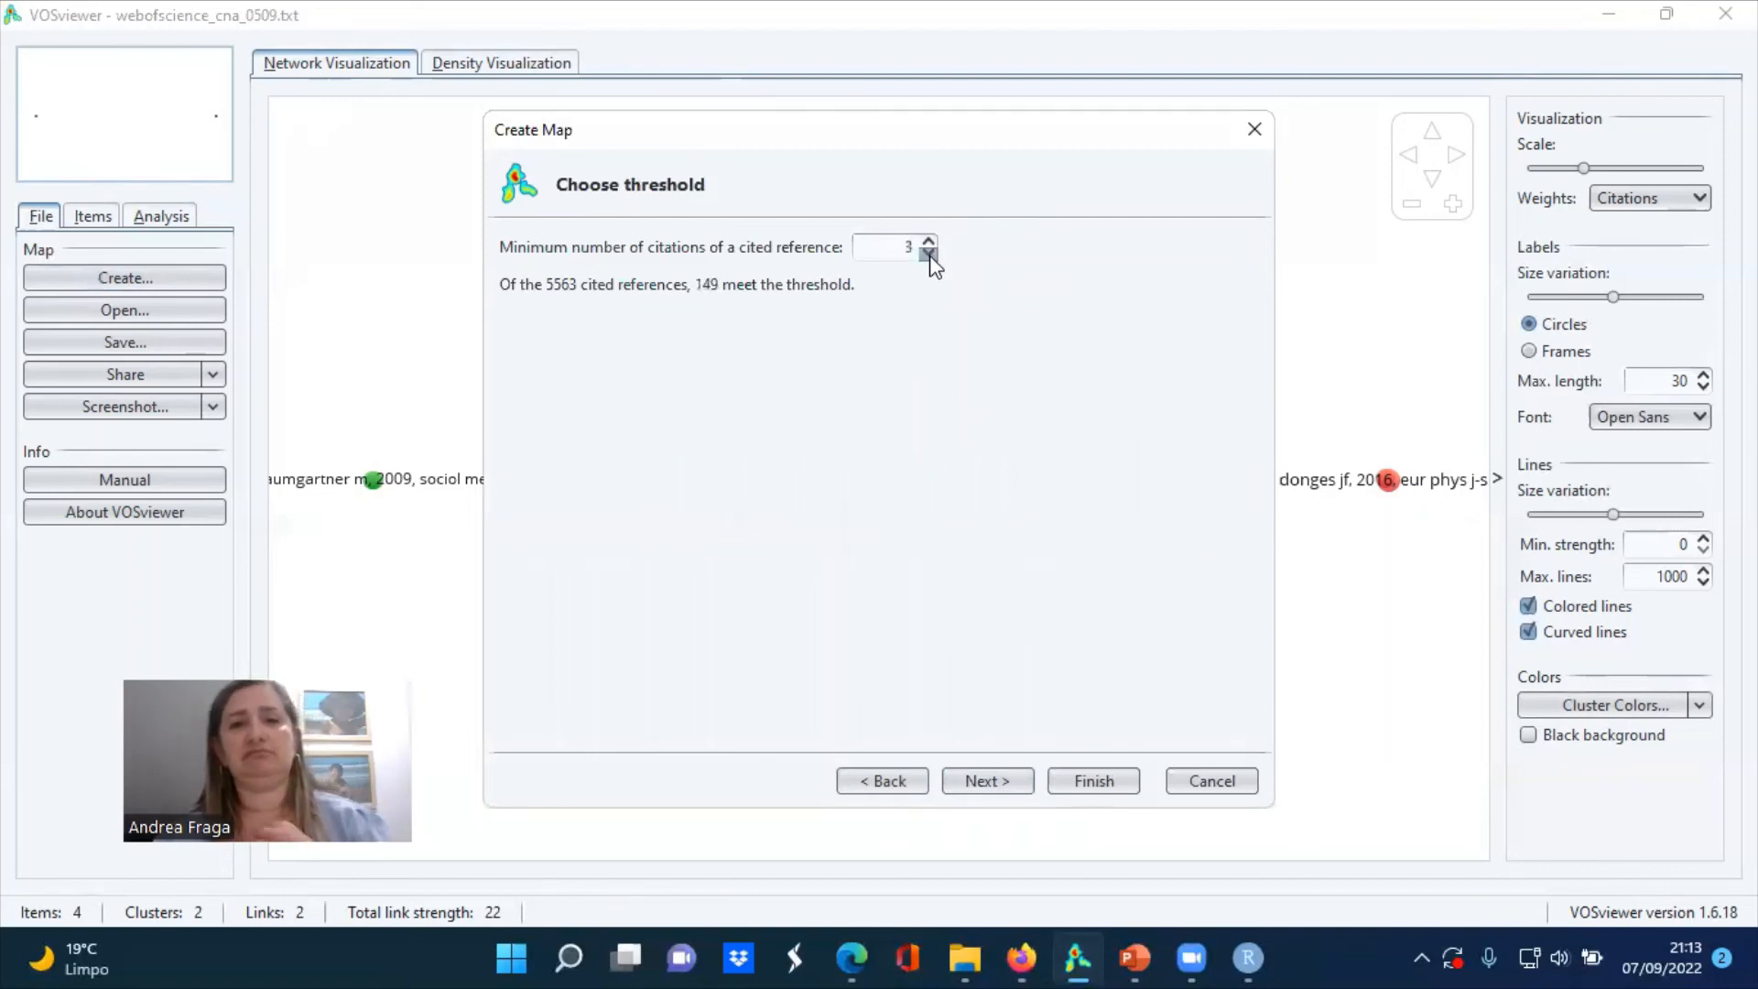
Set the minimum citations of a cited reference to 4 and create the co-citation map showing only the largest connected set
{"action": "left_click", "coordinate": [927, 241]}
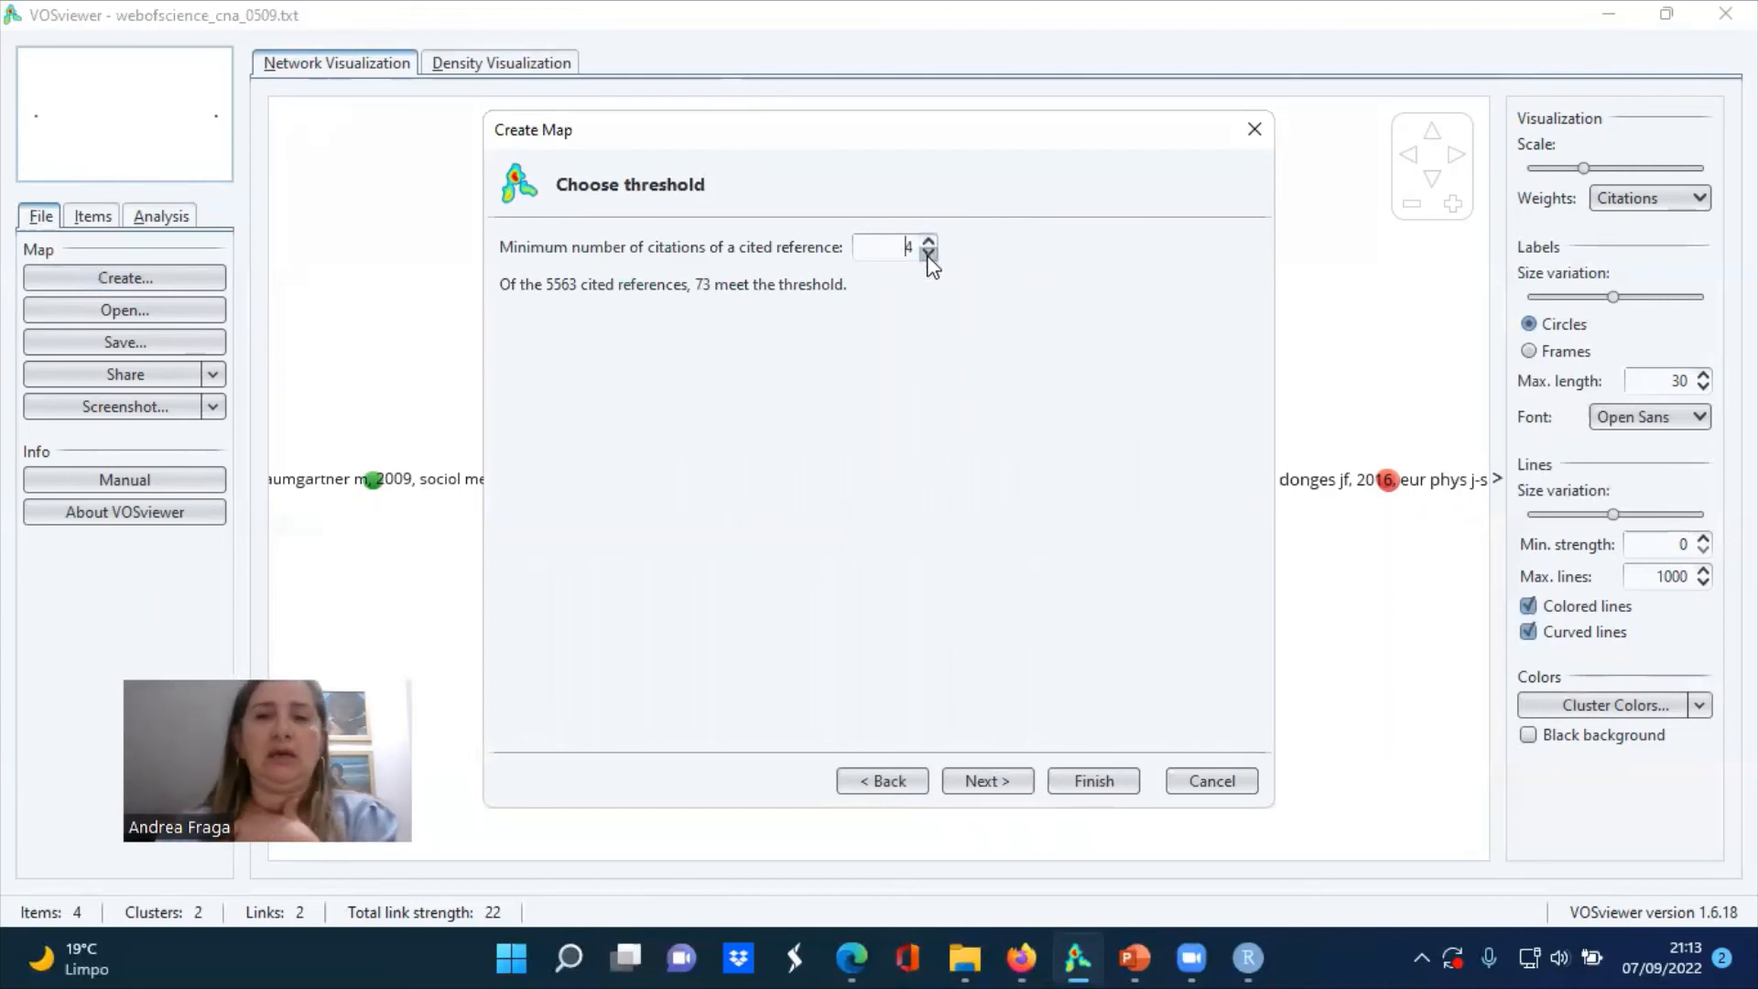
{"action": "left_click", "coordinate": [928, 254]}
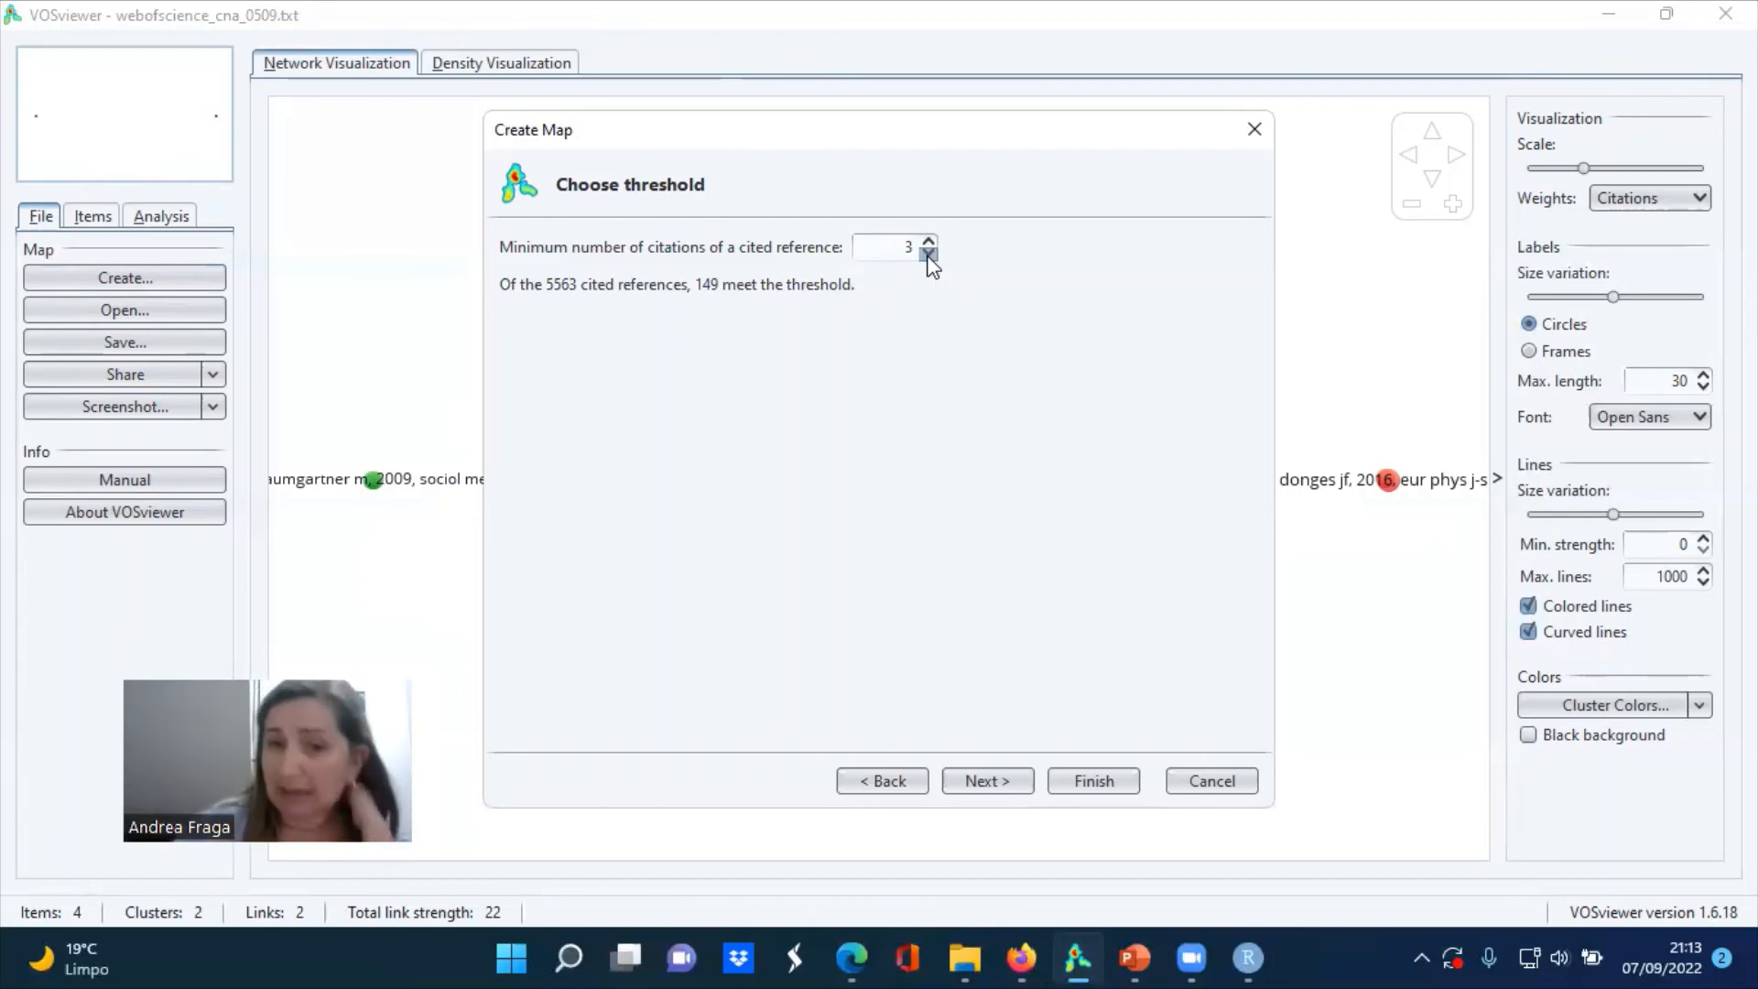
{"action": "left_click", "coordinate": [928, 242]}
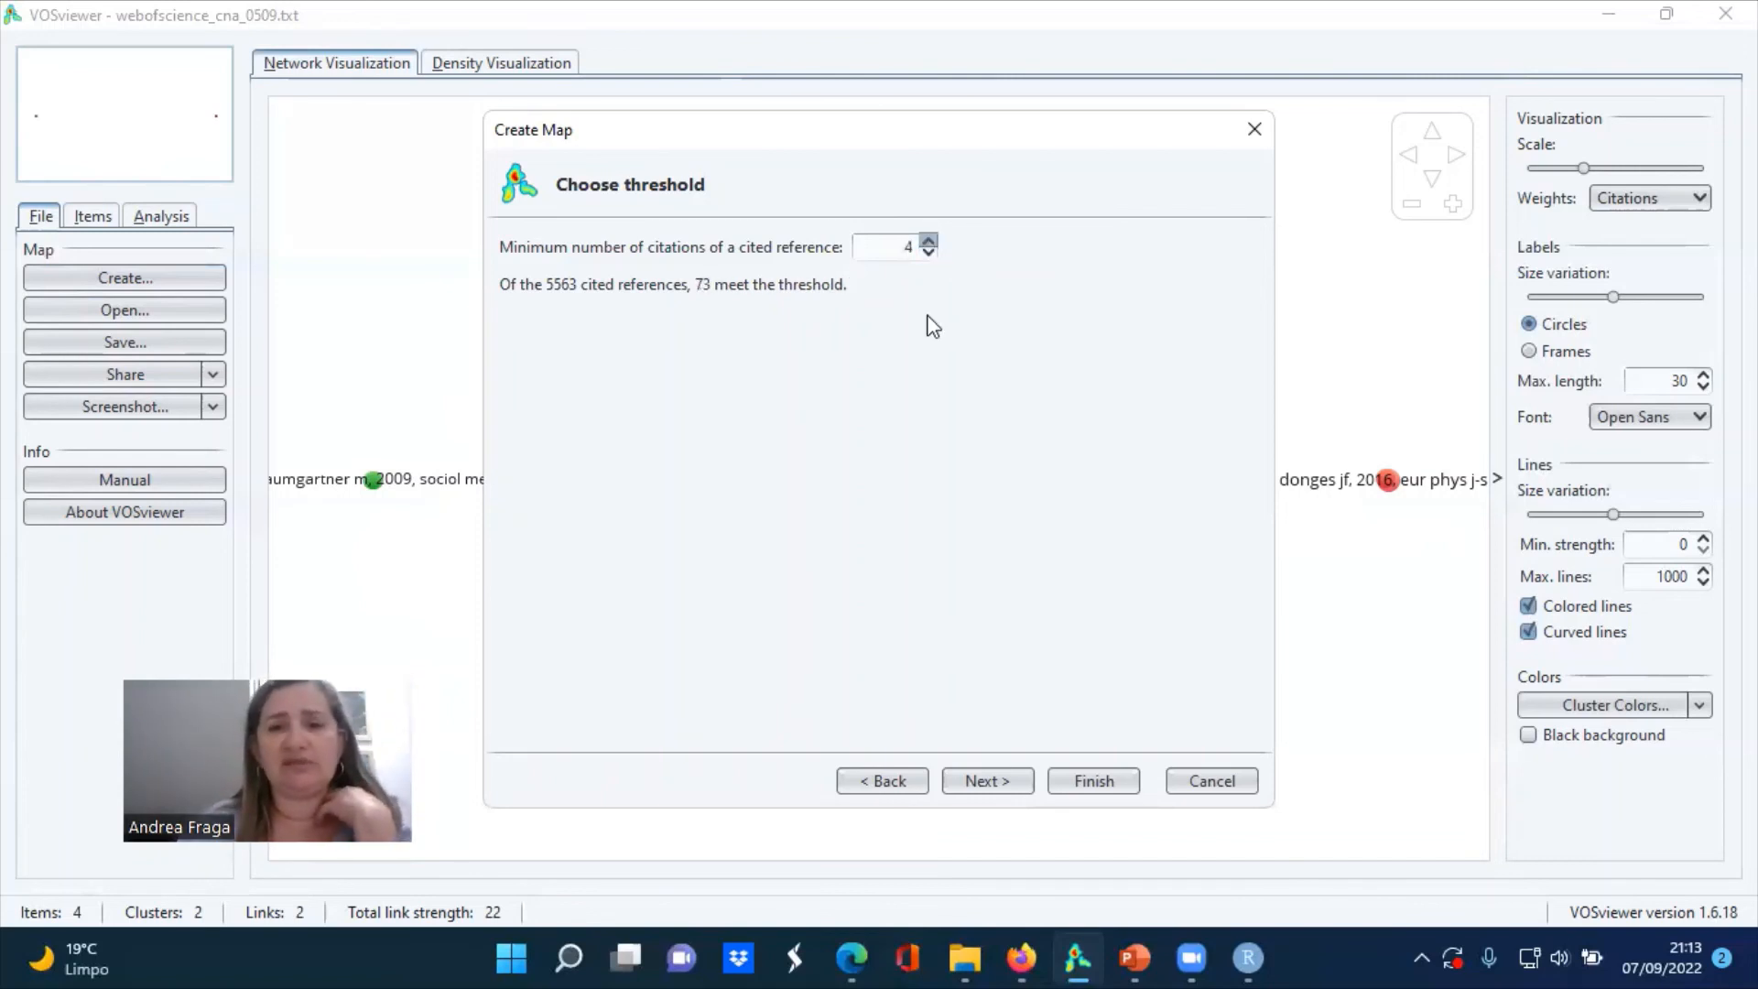
{"action": "left_click", "coordinate": [1080, 780]}
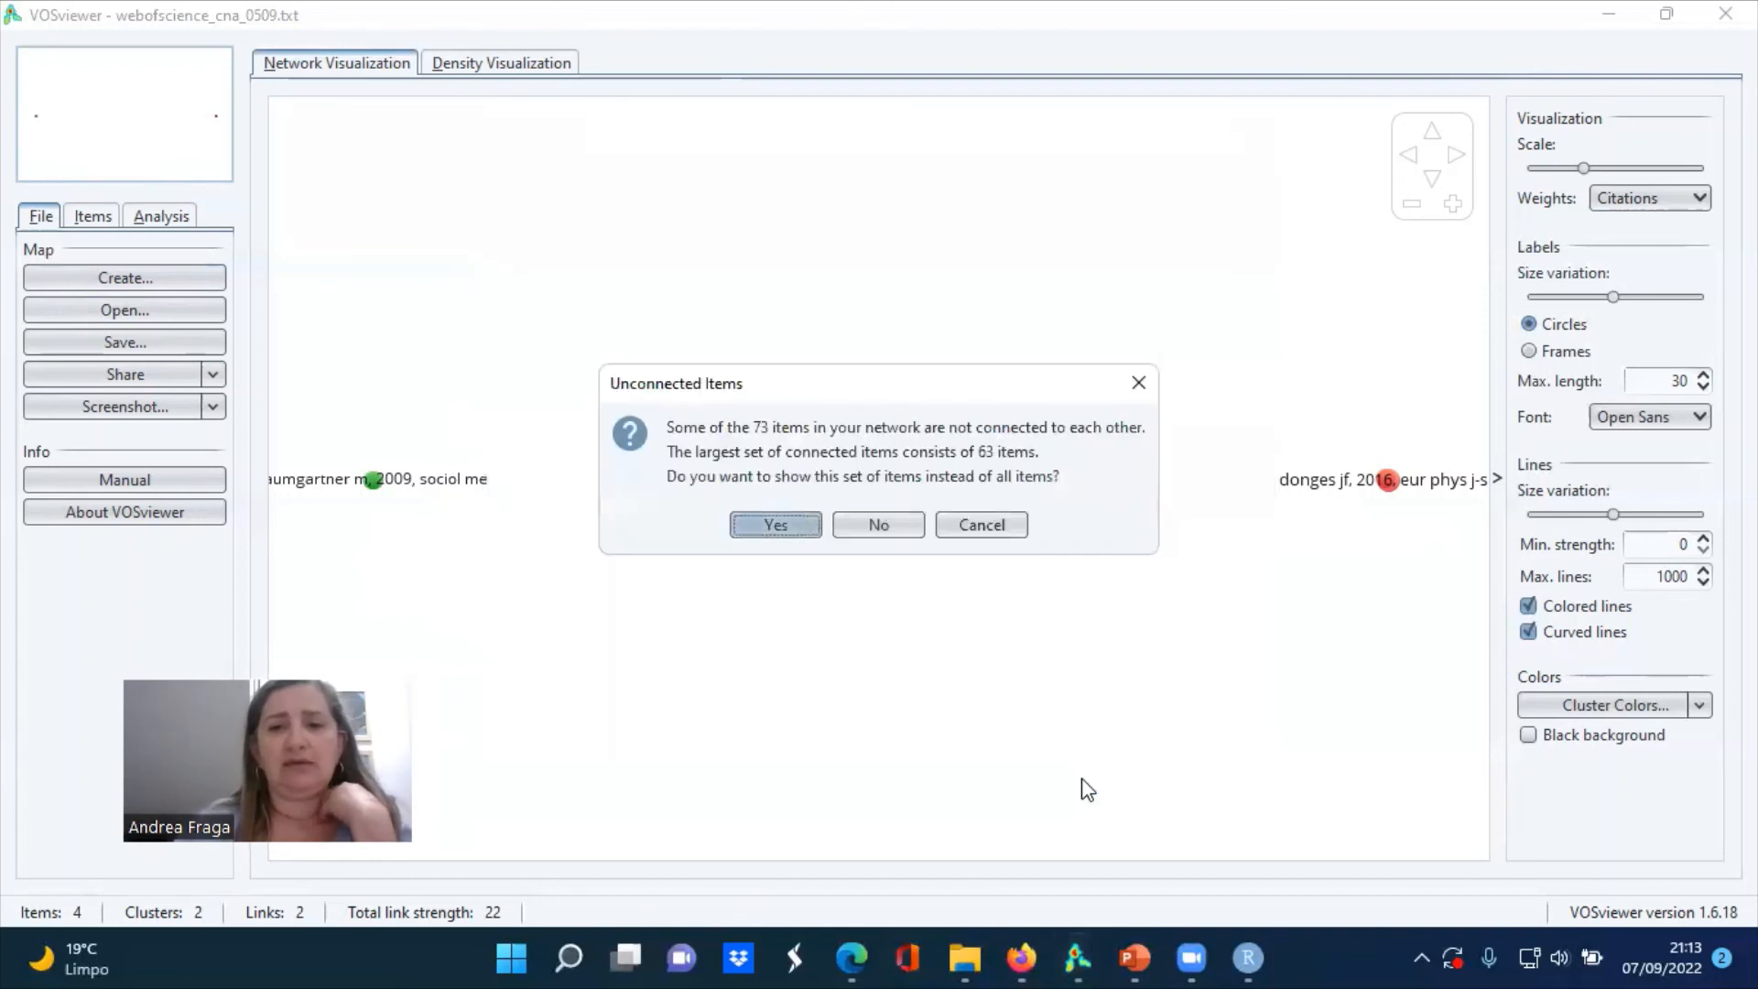
{"action": "left_click", "coordinate": [802, 526]}
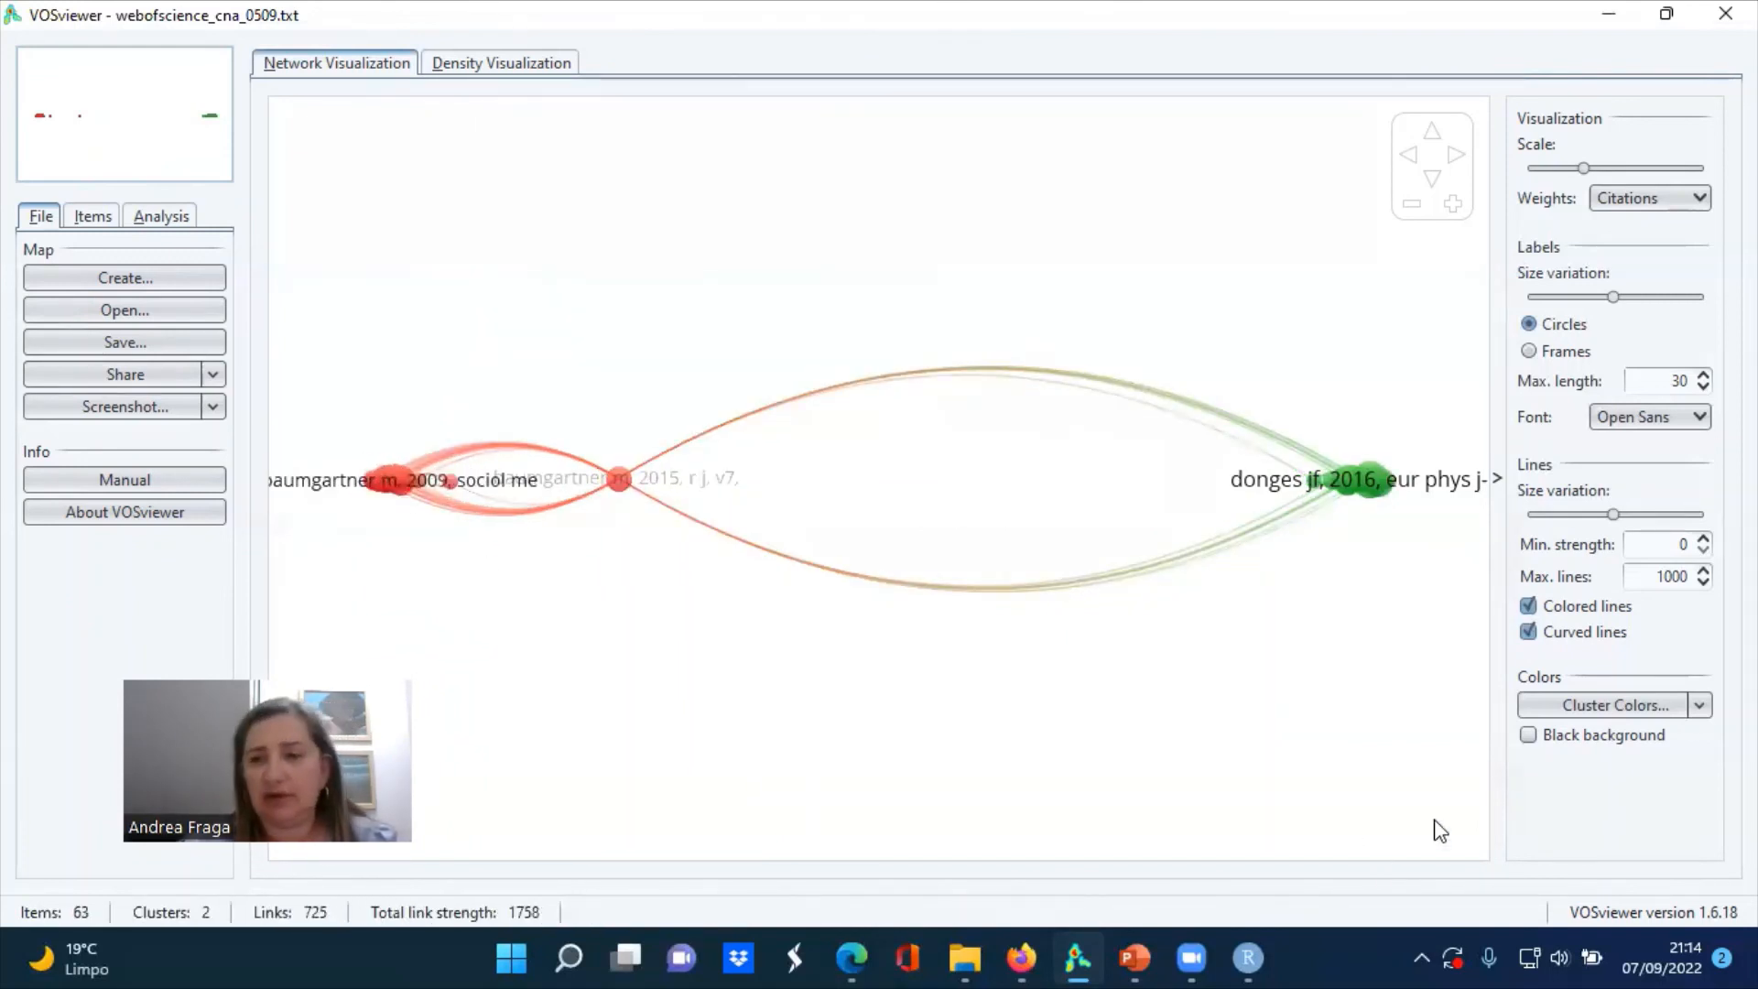
Check the cluster color settings and examine the cited references grouped by cluster in the map's item list
{"action": "left_click", "coordinate": [1596, 707]}
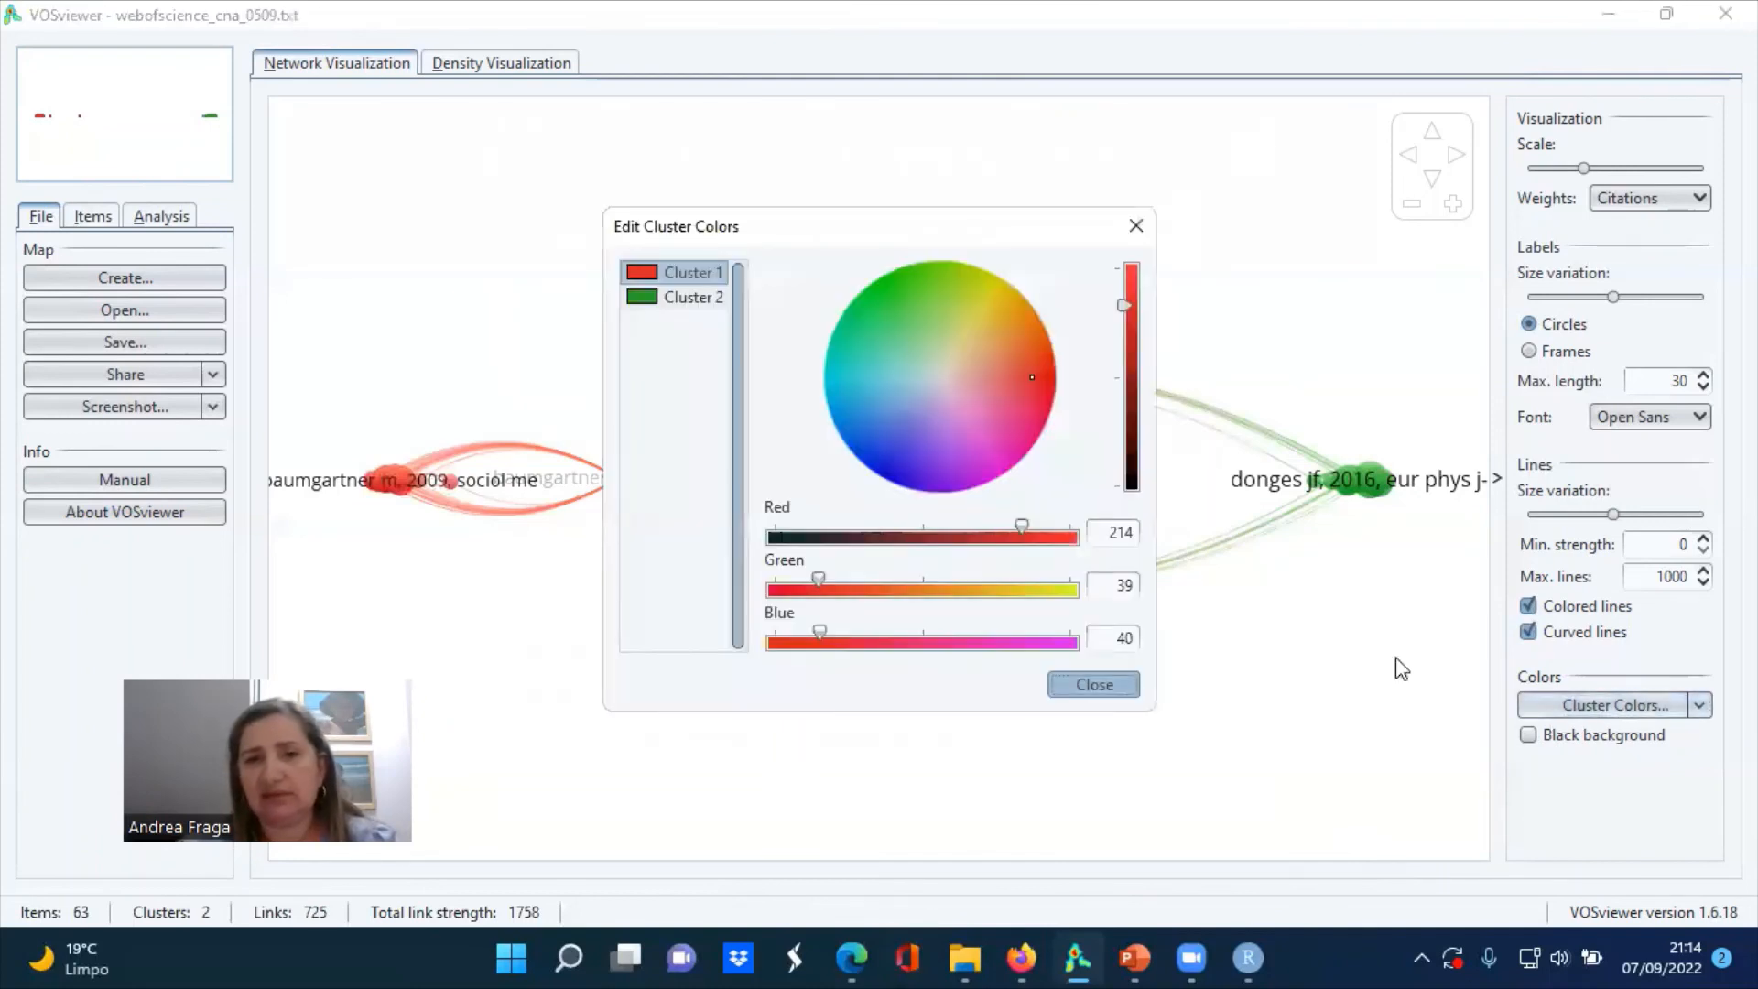
{"action": "left_click", "coordinate": [1094, 685]}
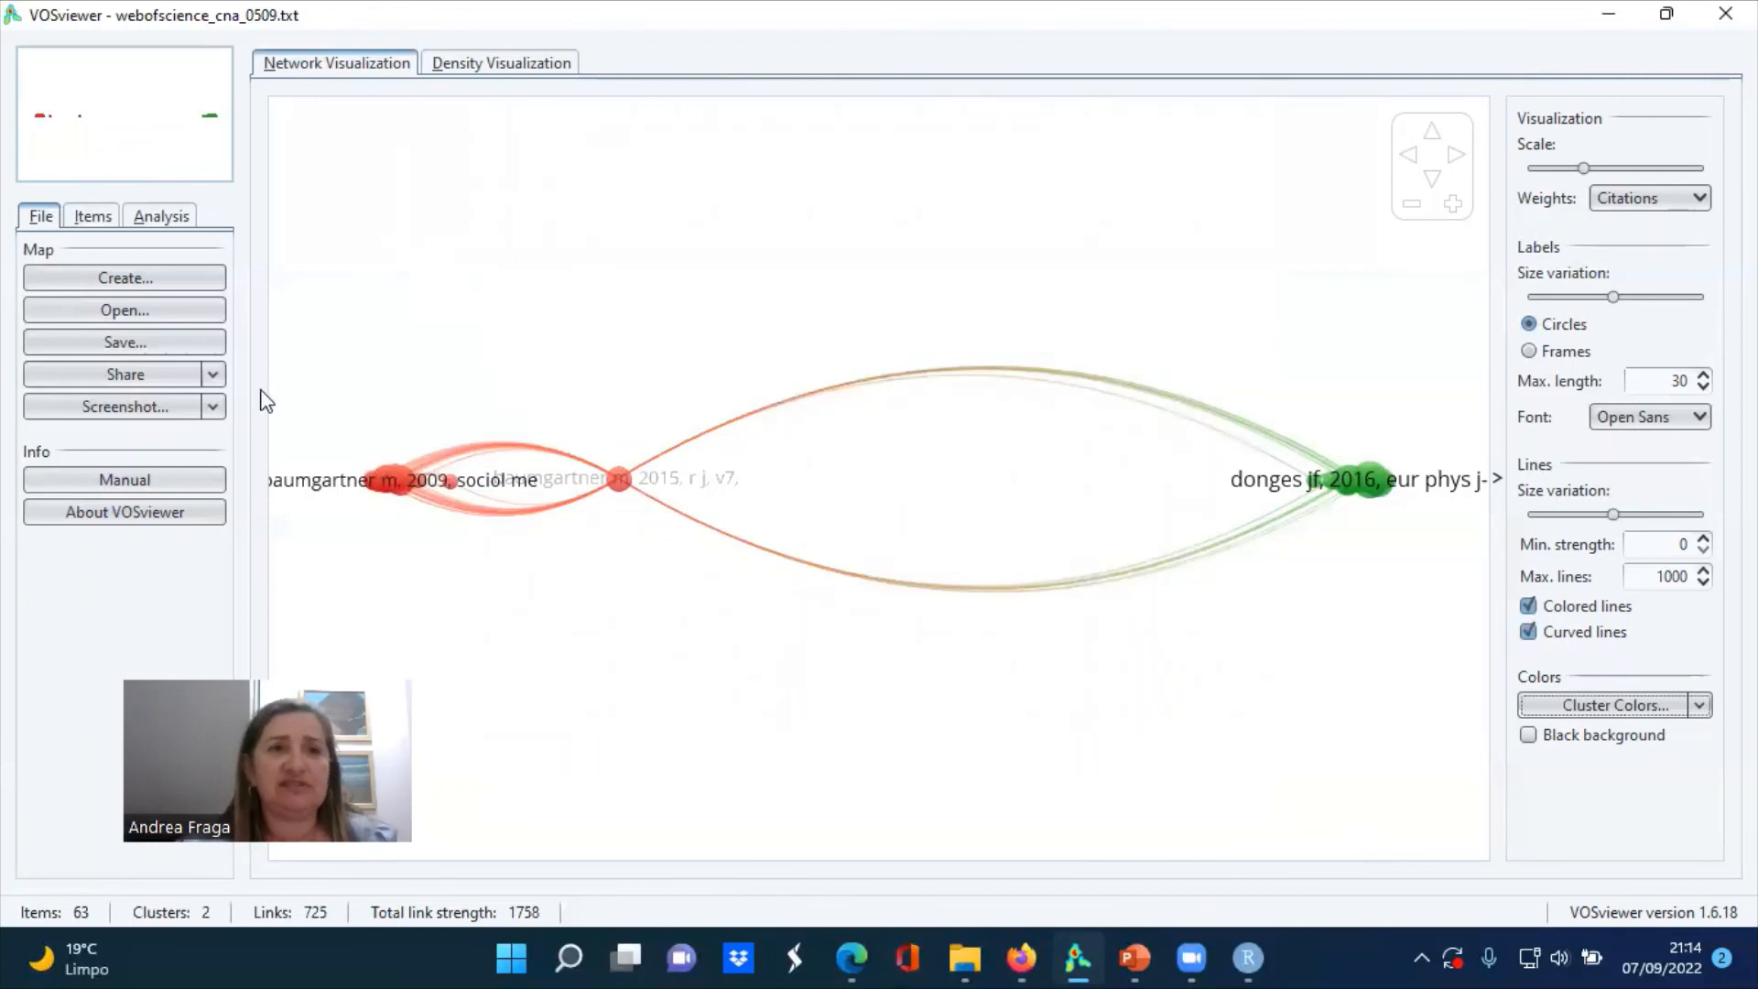
{"action": "left_click", "coordinate": [109, 220]}
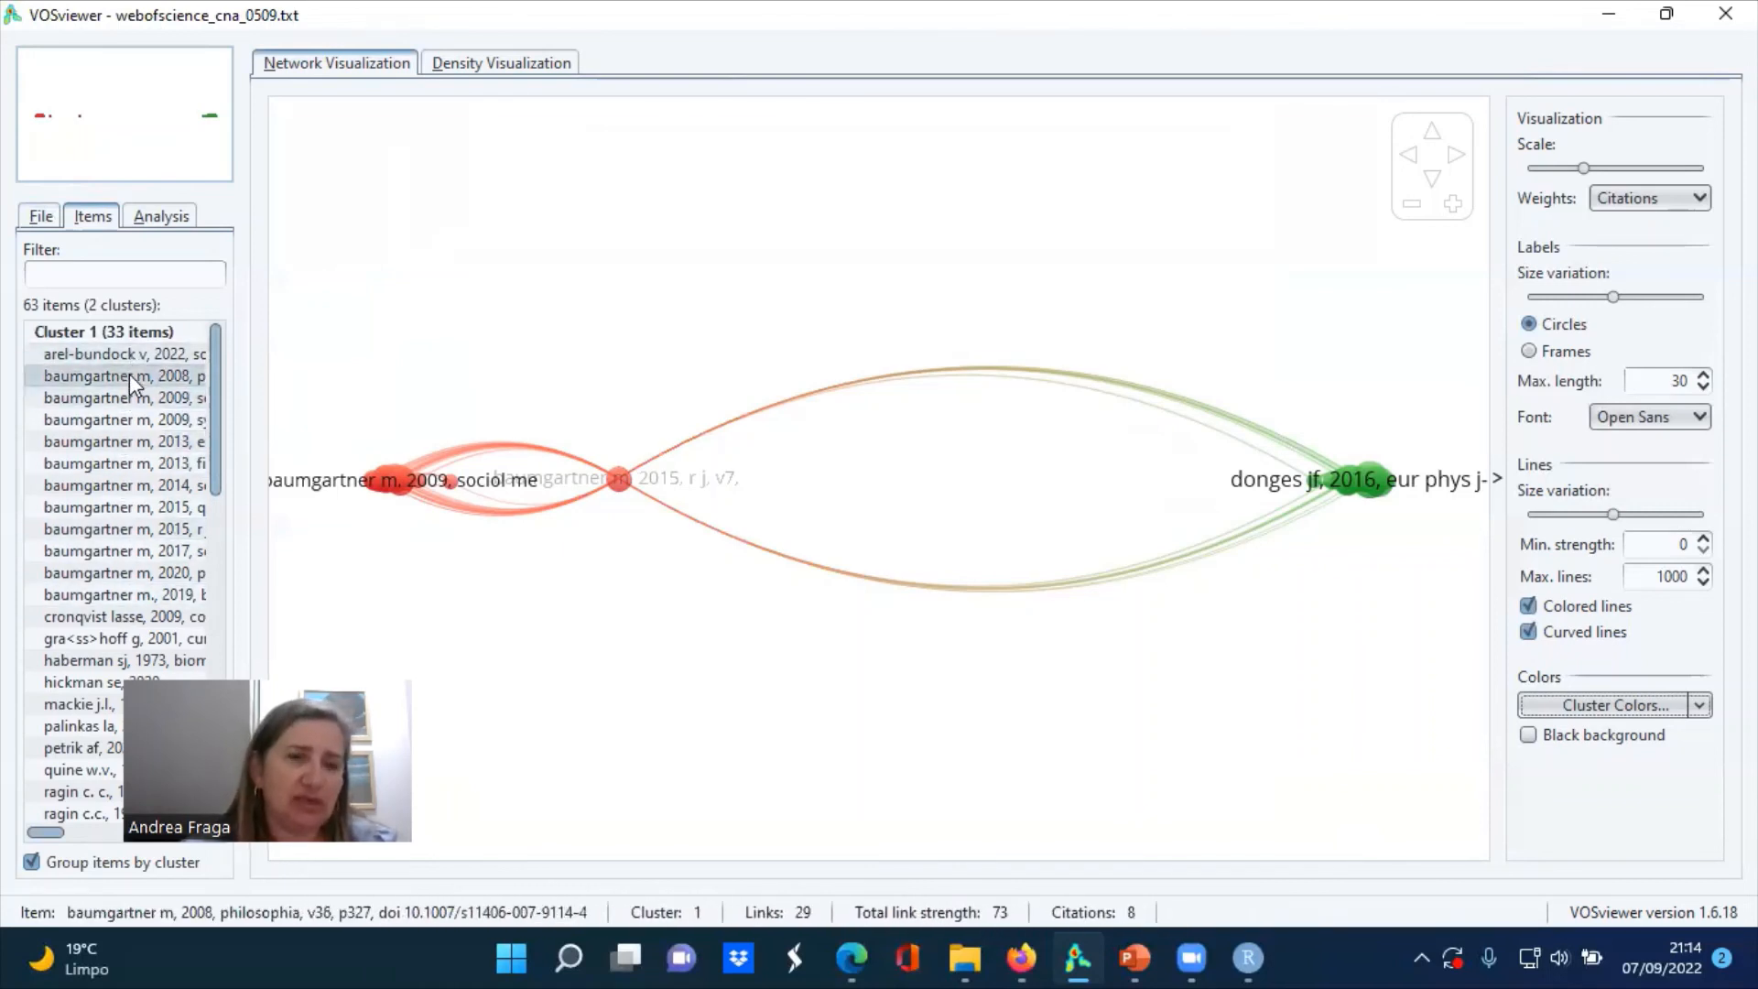
{"action": "scroll", "coordinate": [211, 387], "scroll_direction": "down", "scroll_amount": 1}
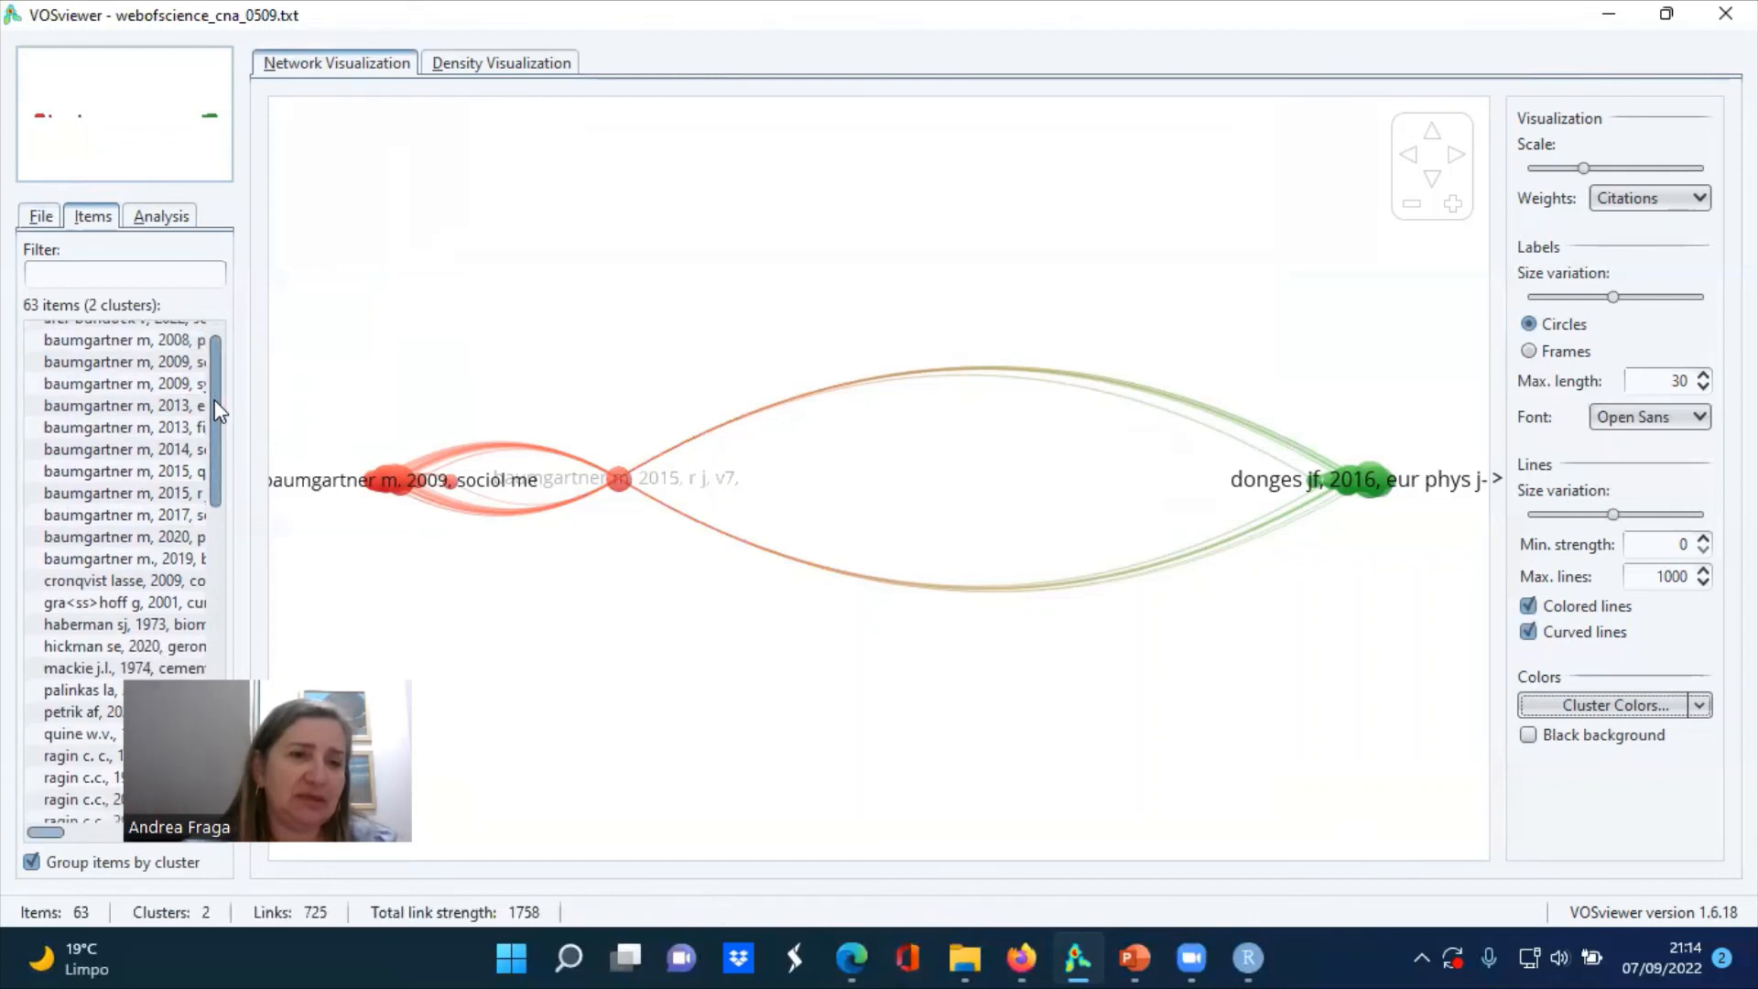
{"action": "left_click_drag", "start_coordinate": [214, 401], "coordinate": [228, 502]}
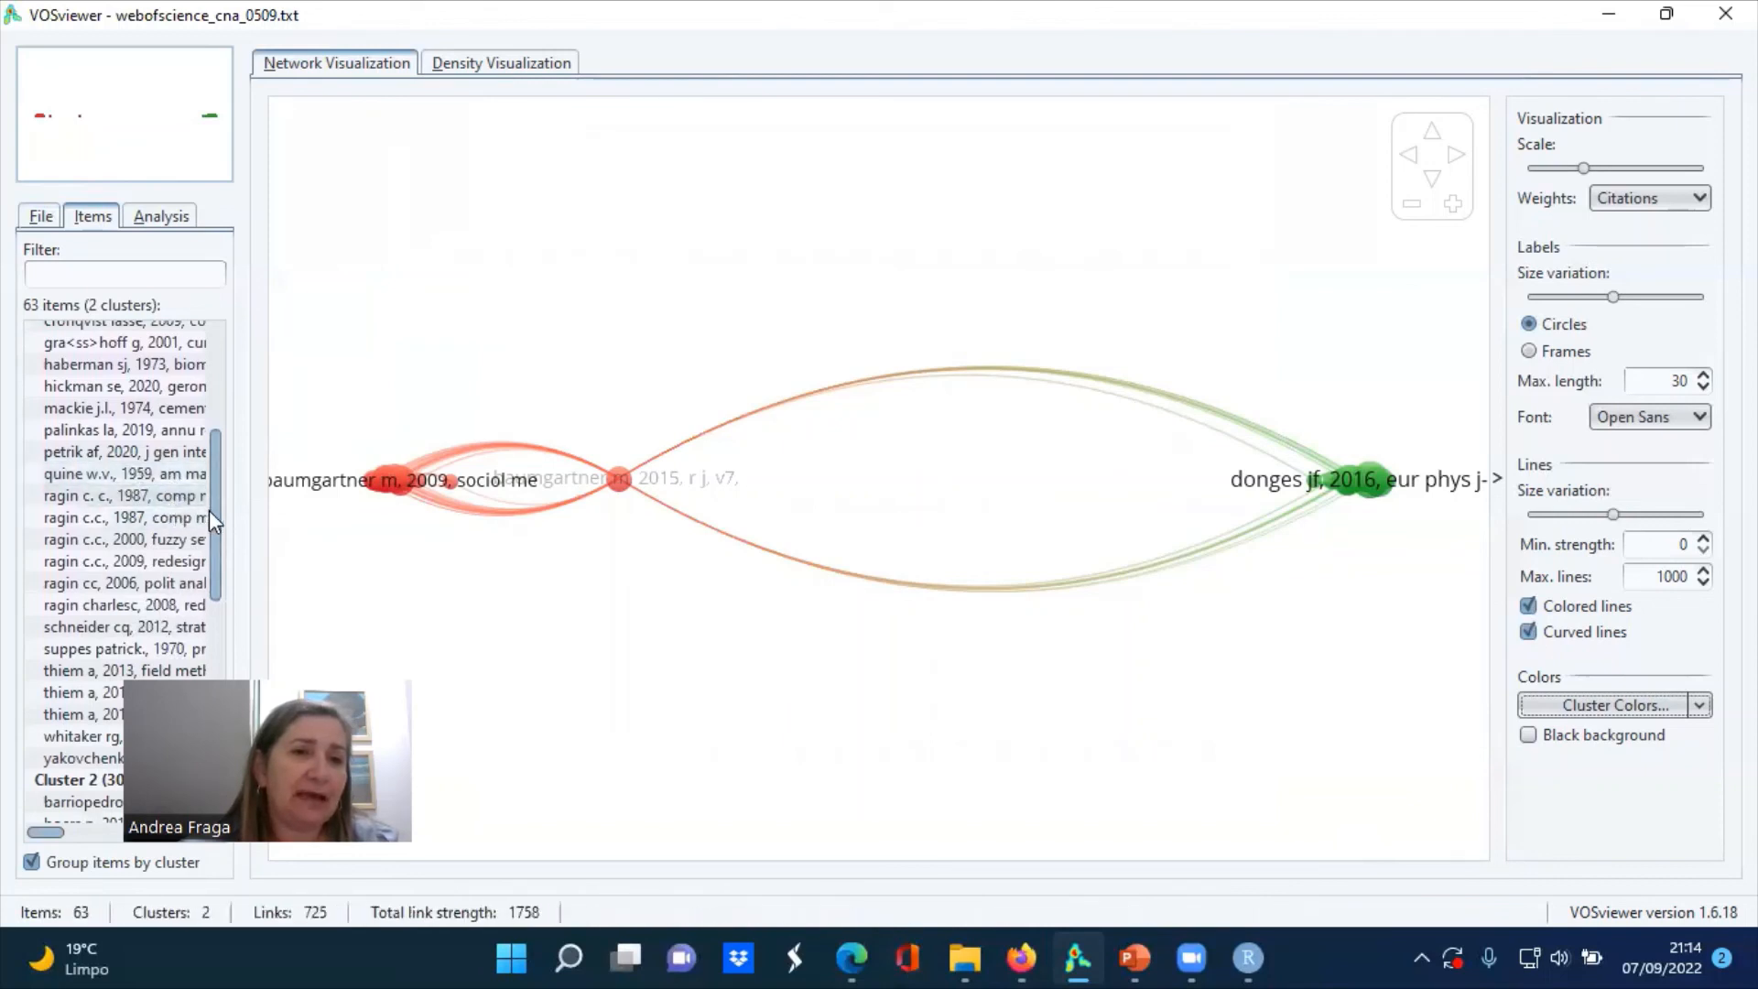
{"action": "left_click_drag", "start_coordinate": [208, 509], "coordinate": [209, 487]}
{"action": "scroll", "coordinate": [185, 497], "scroll_direction": "down", "scroll_amount": 1}
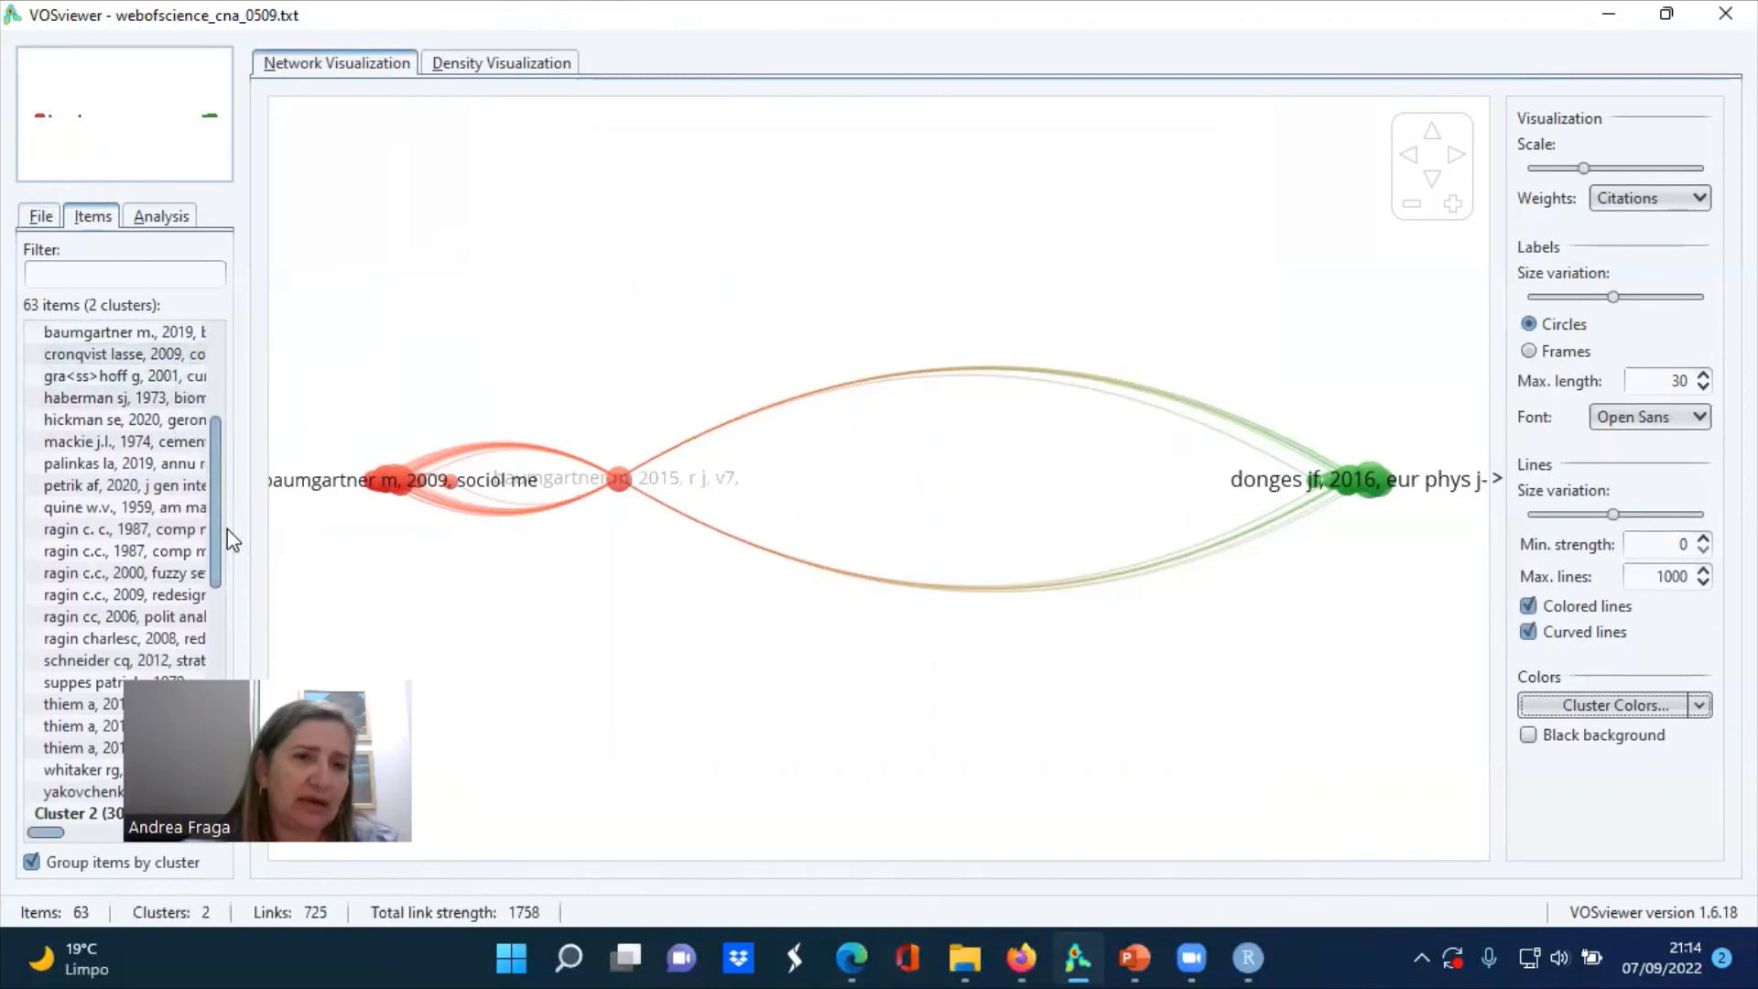
{"action": "left_click_drag", "start_coordinate": [212, 520], "coordinate": [196, 392]}
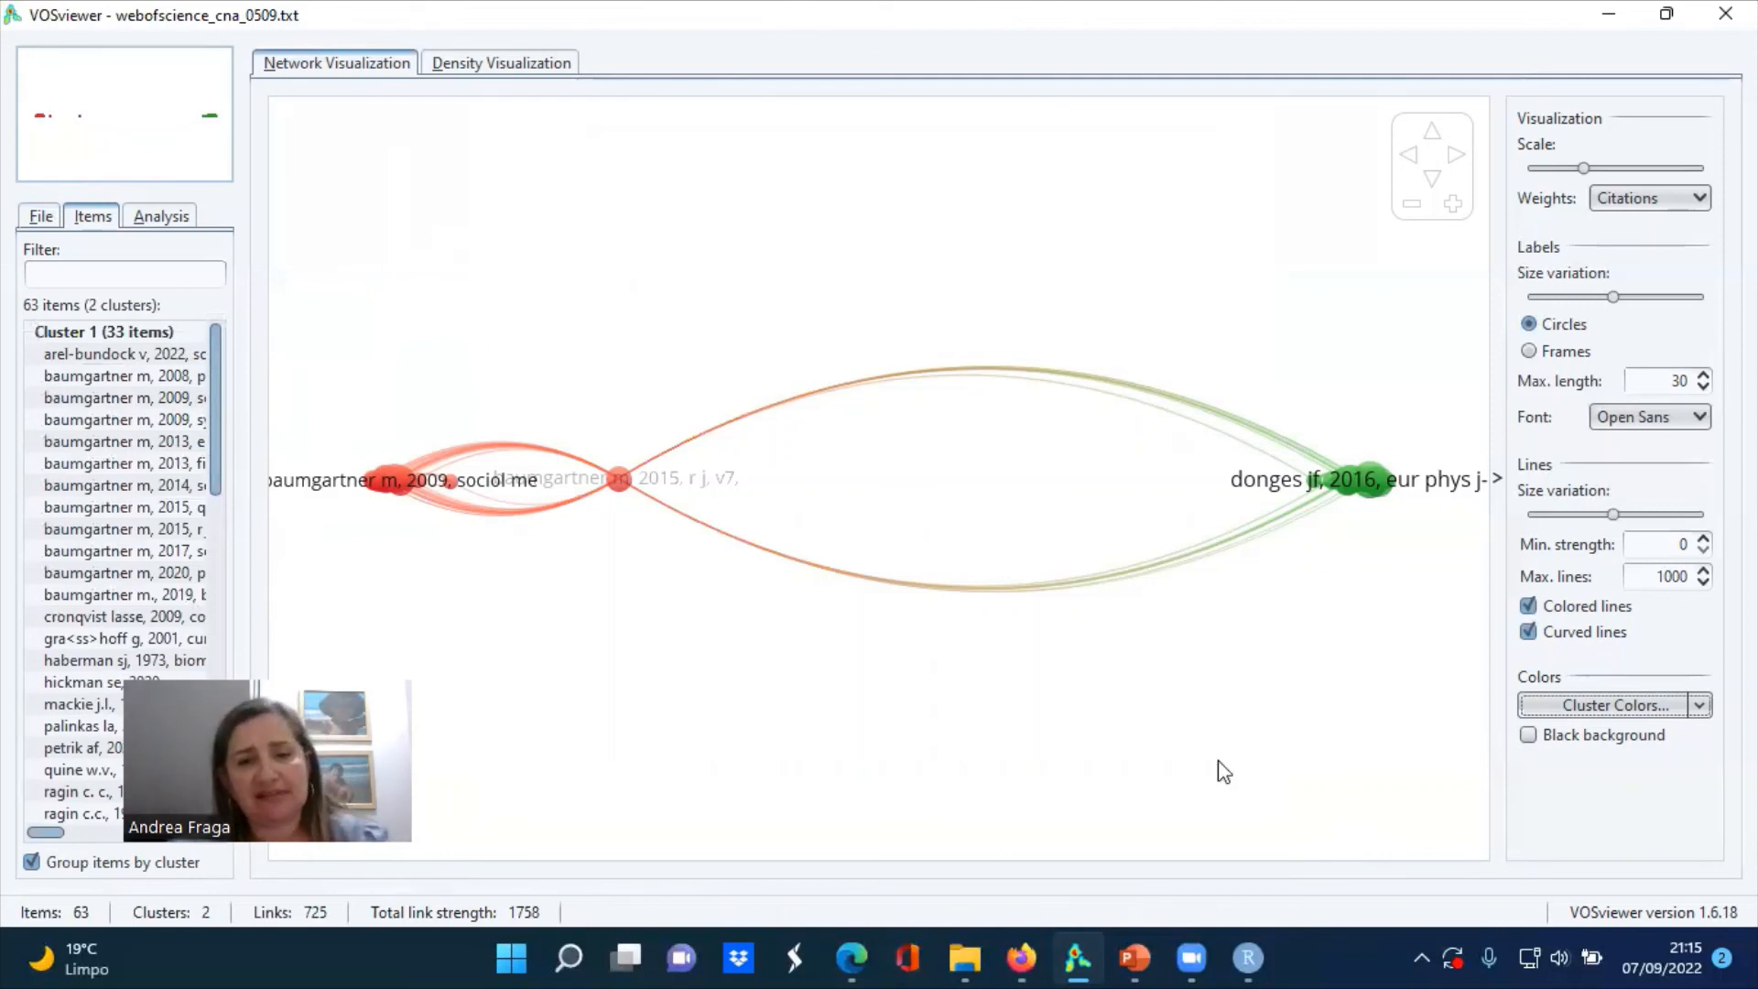
Switch to the PowerPoint presentation
{"action": "left_click", "coordinate": [1129, 957]}
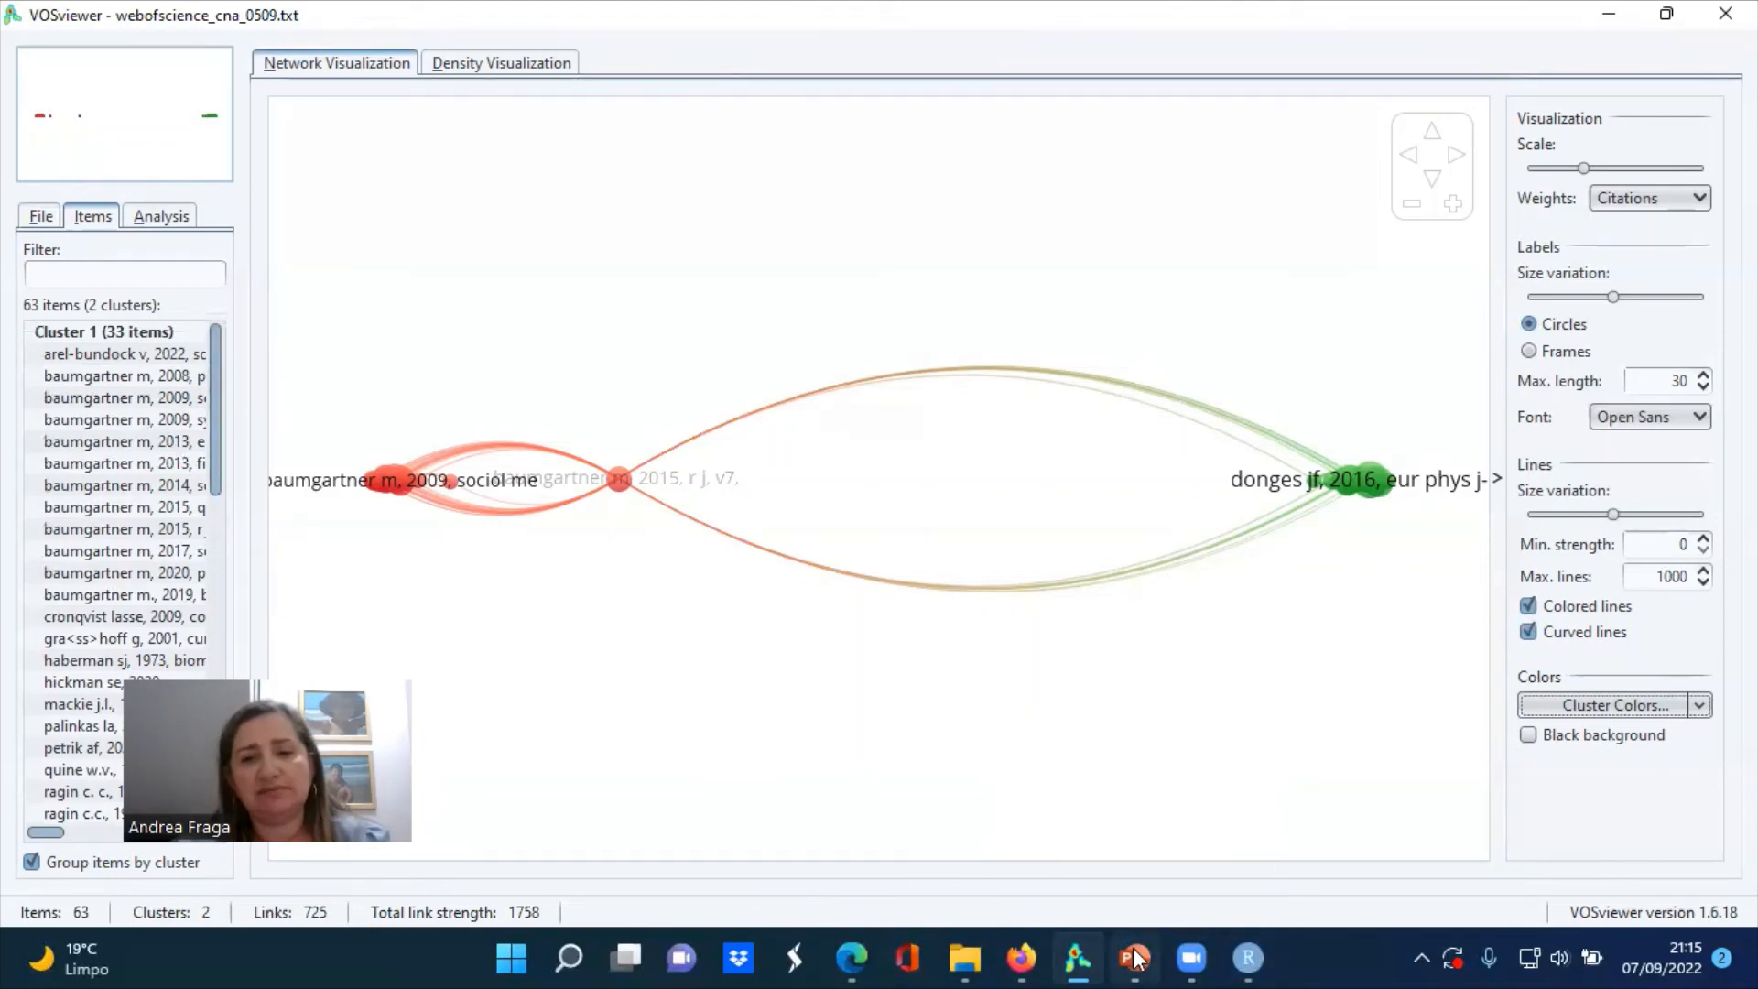